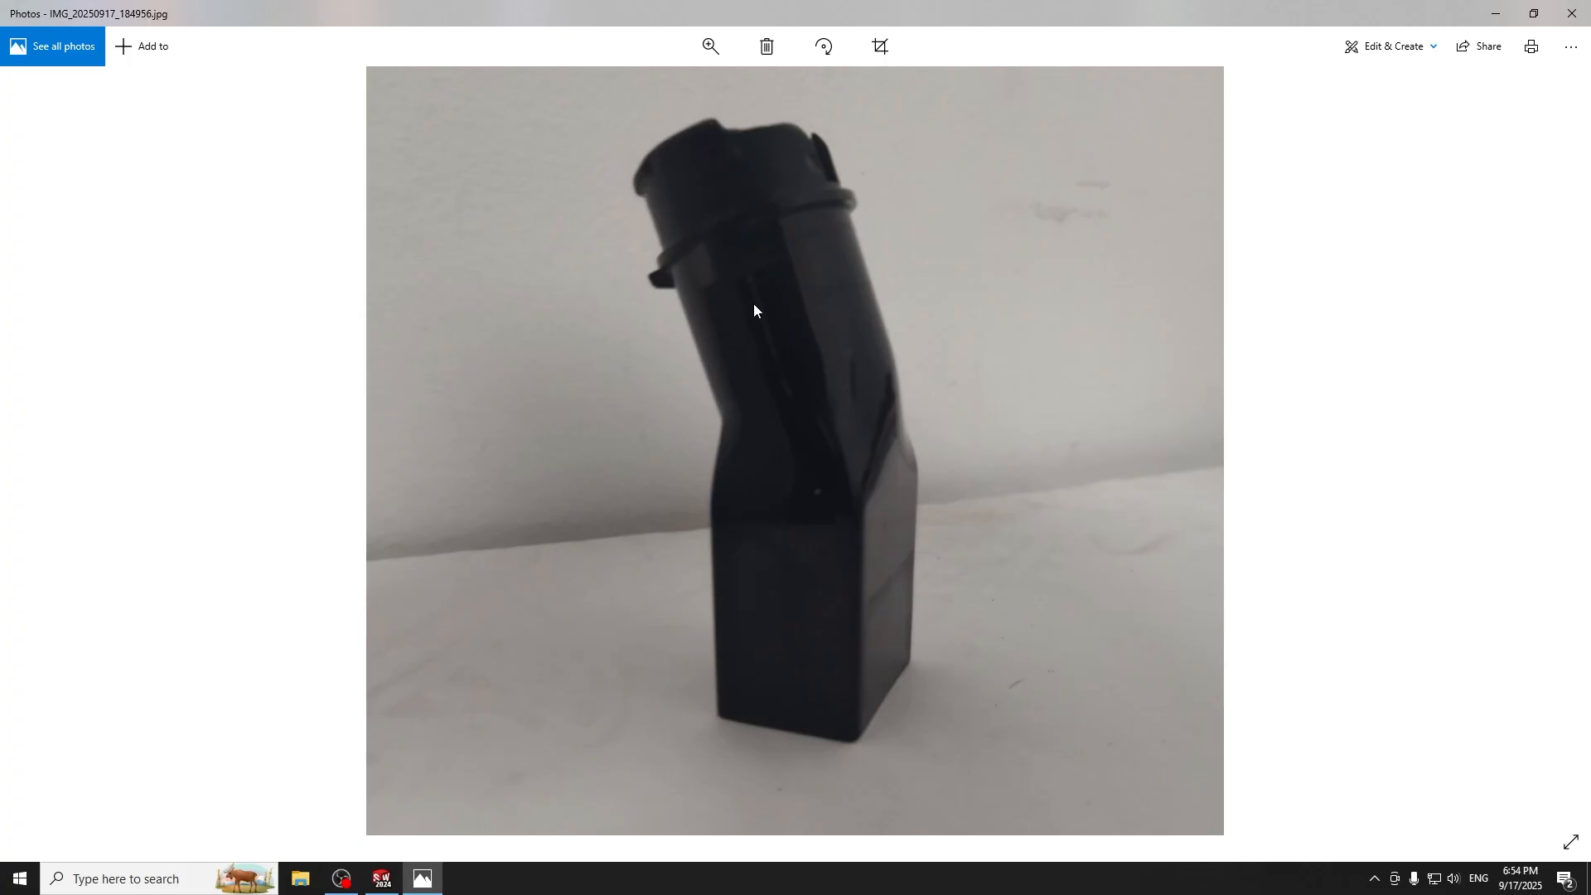
Switch to SOLIDWORKS and create a new part document.
{"action": "left_click", "coordinate": [381, 878]}
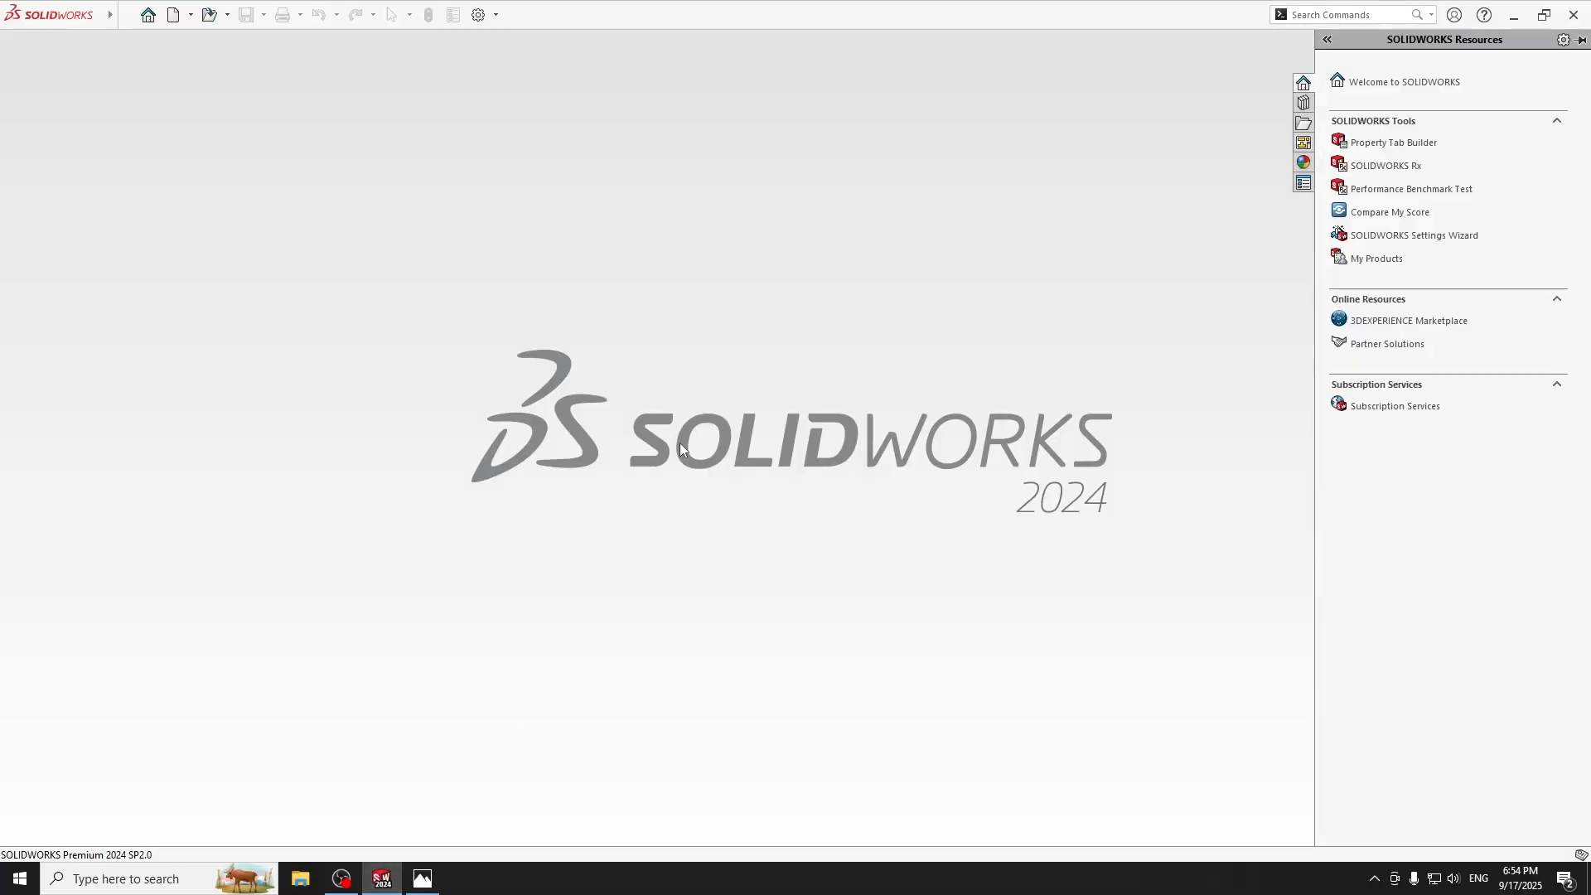
{"action": "left_click", "coordinate": [129, 14]}
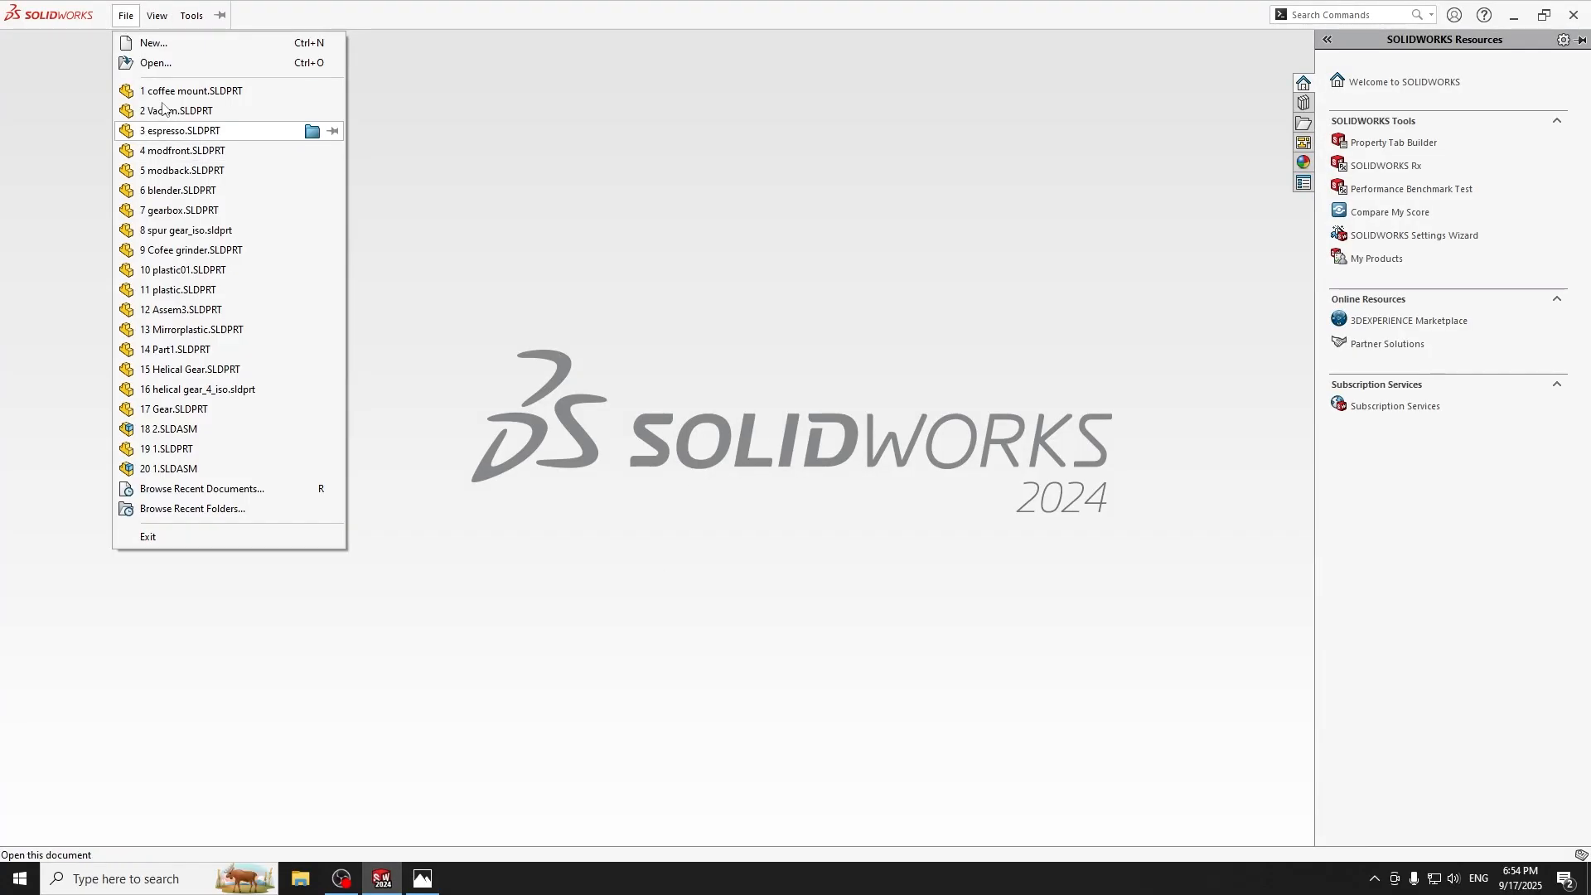
{"action": "left_click", "coordinate": [149, 42]}
{"action": "double_click", "coordinate": [488, 384]}
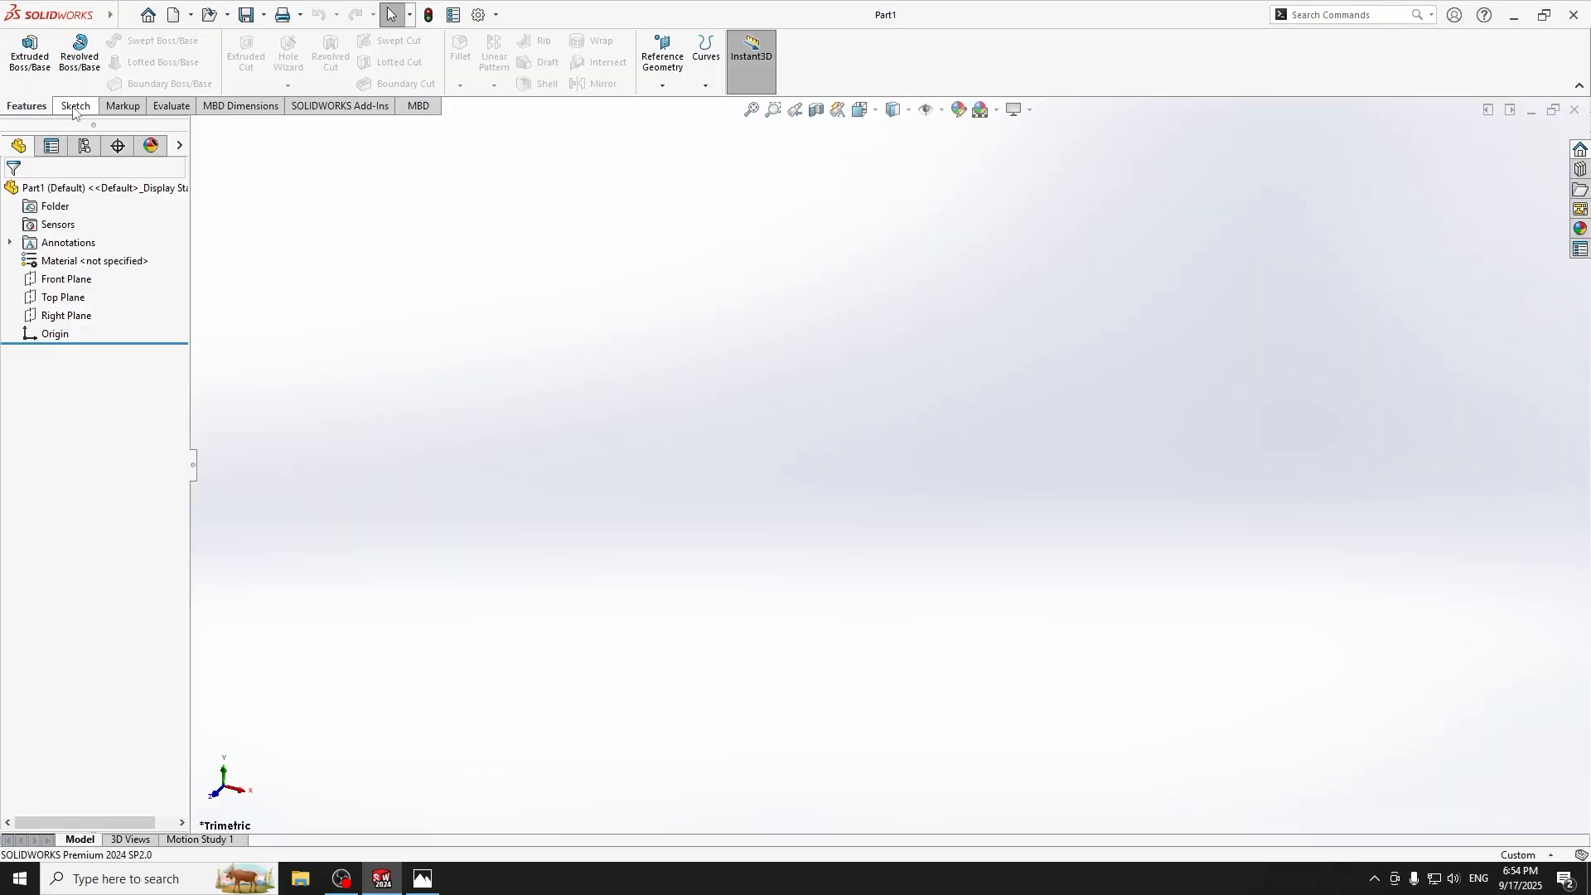
Sketch a center rectangle about 132 by 83 mm on the Top Plane, centered on the origin.
{"action": "left_click", "coordinate": [77, 108]}
{"action": "left_click", "coordinate": [13, 58]}
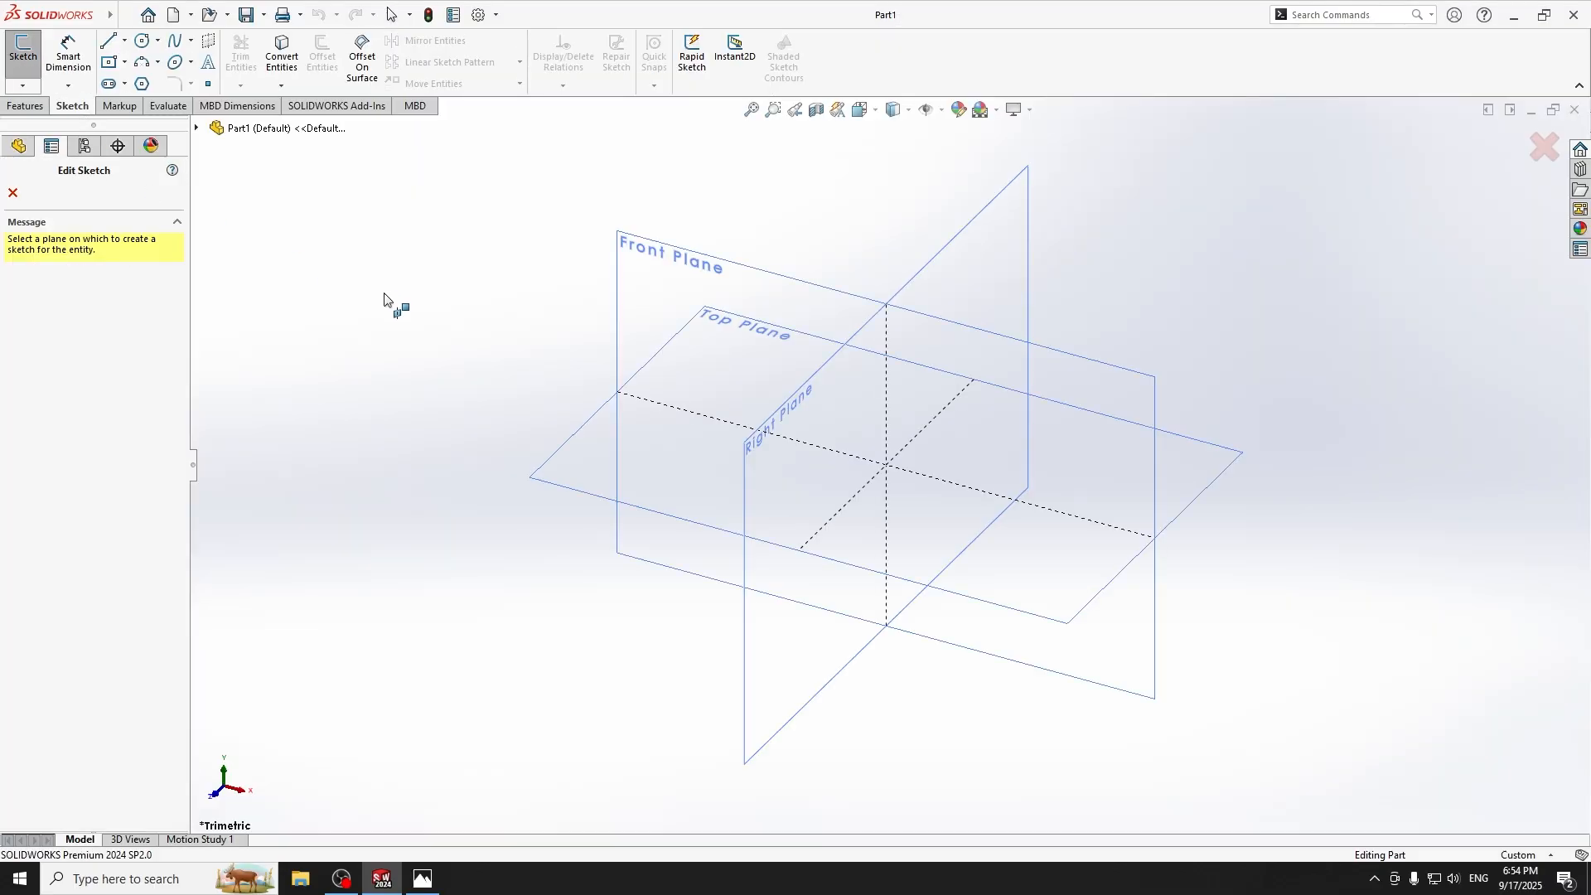
{"action": "left_click", "coordinate": [1194, 469]}
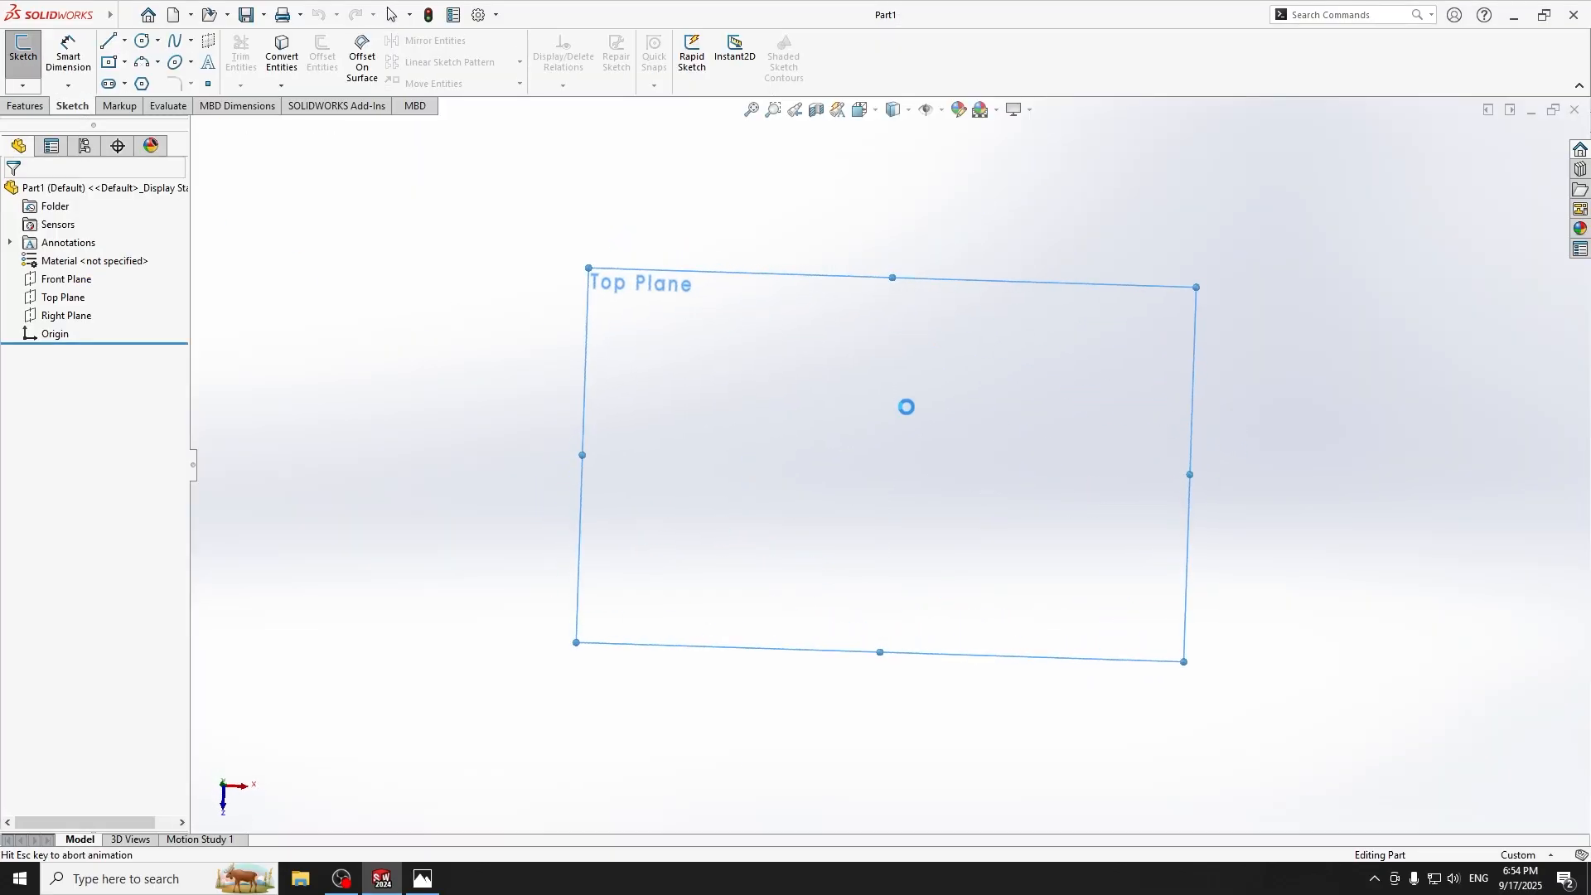
{"action": "left_click", "coordinate": [109, 62]}
{"action": "mouse_move", "coordinate": [889, 465]}
{"action": "left_mouse_down"}
{"action": "mouse_move", "coordinate": [1030, 320]}
{"action": "mouse_move", "coordinate": [1121, 319]}
{"action": "left_mouse_up"}
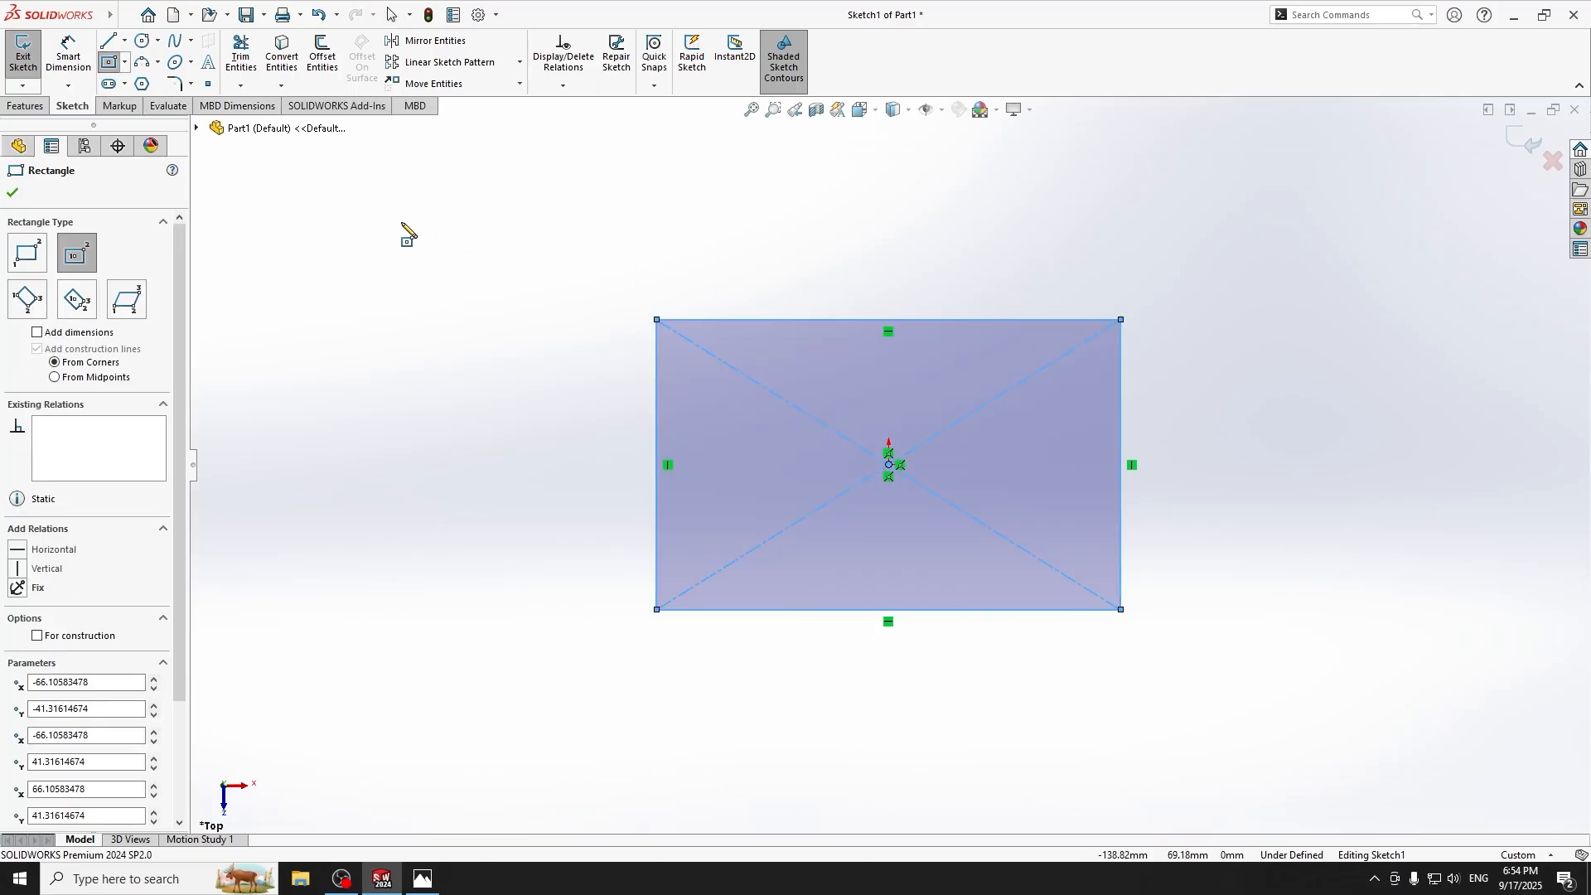
Dimension the rectangle to 25 mm high and 35 mm wide.
{"action": "left_click", "coordinate": [66, 60]}
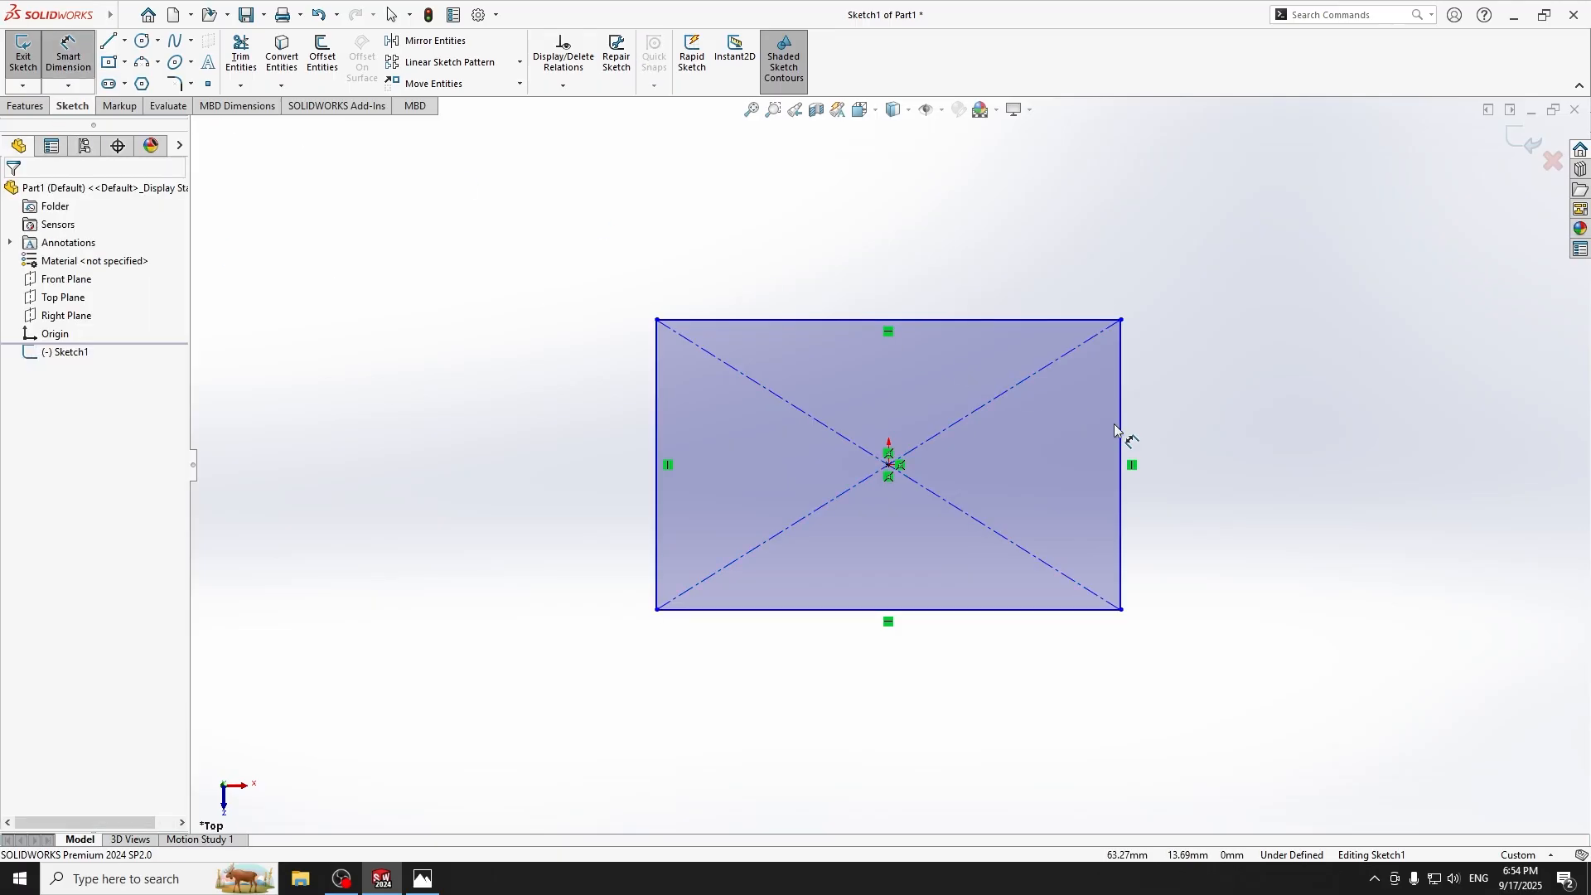
{"action": "left_click", "coordinate": [1126, 440]}
{"action": "left_click", "coordinate": [1252, 450]}
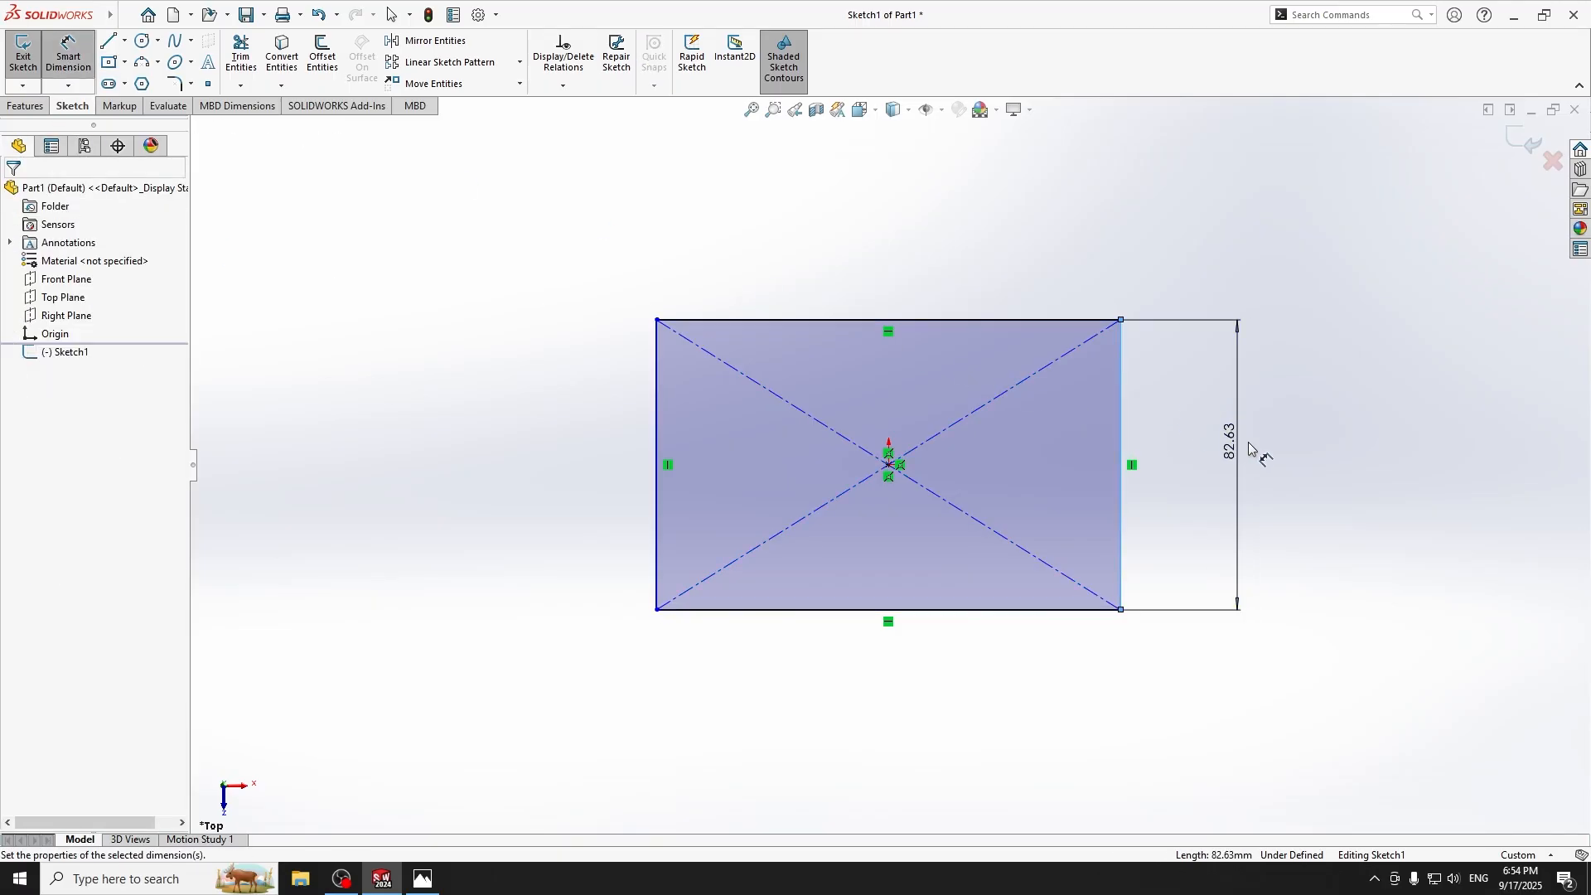
{"action": "type", "text": "25"}
{"action": "key", "text": "Return"}
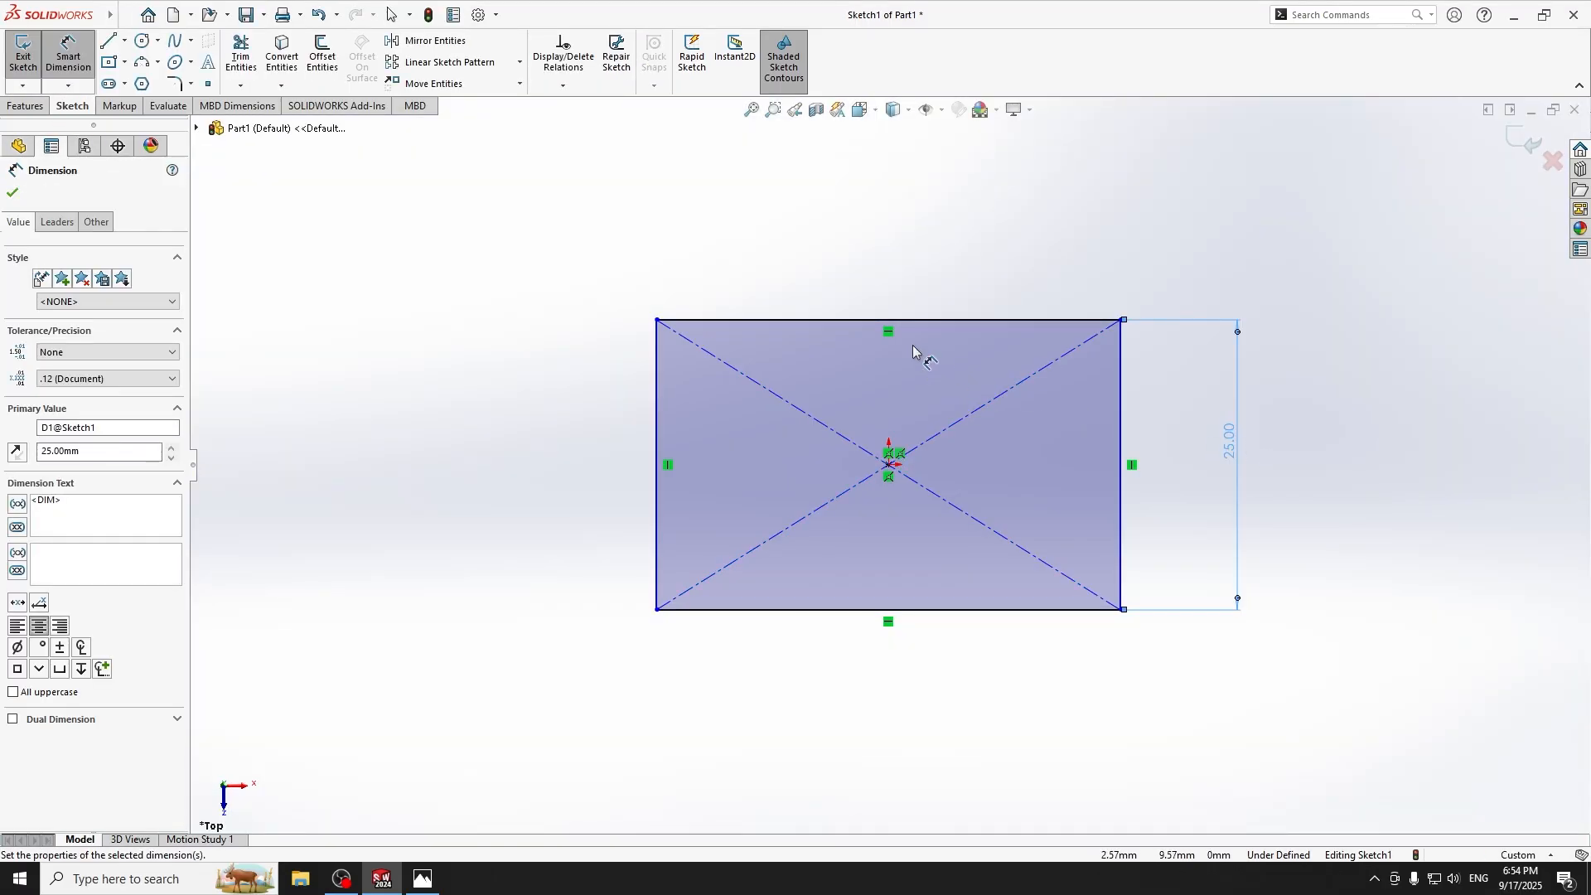
{"action": "left_click", "coordinate": [924, 321]}
{"action": "left_click", "coordinate": [906, 259]}
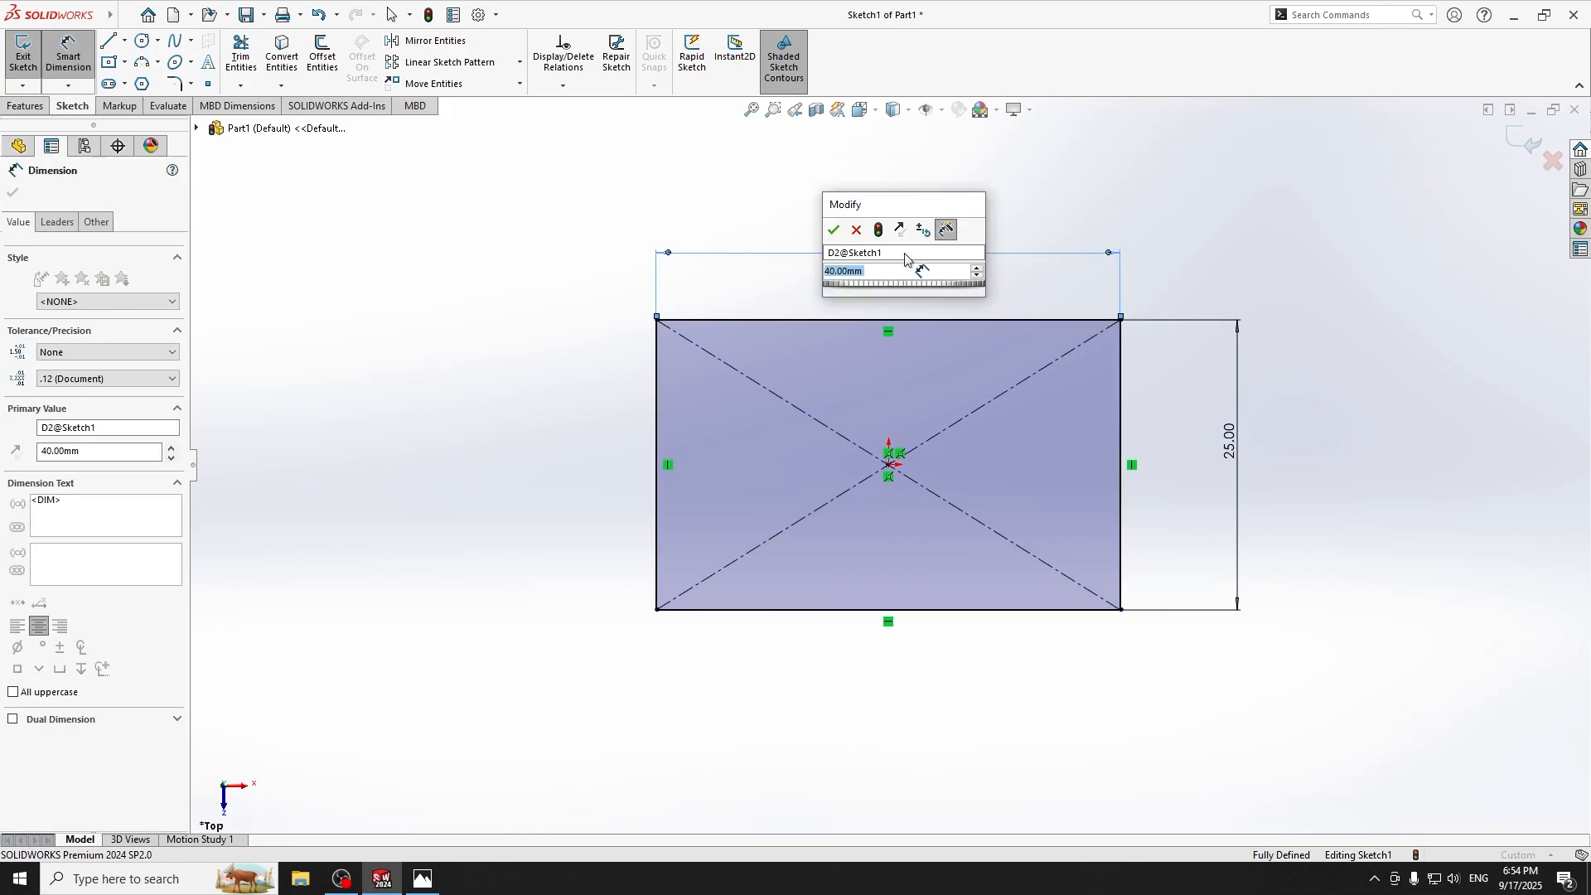
{"action": "type", "text": "35"}
{"action": "key", "text": "Return"}
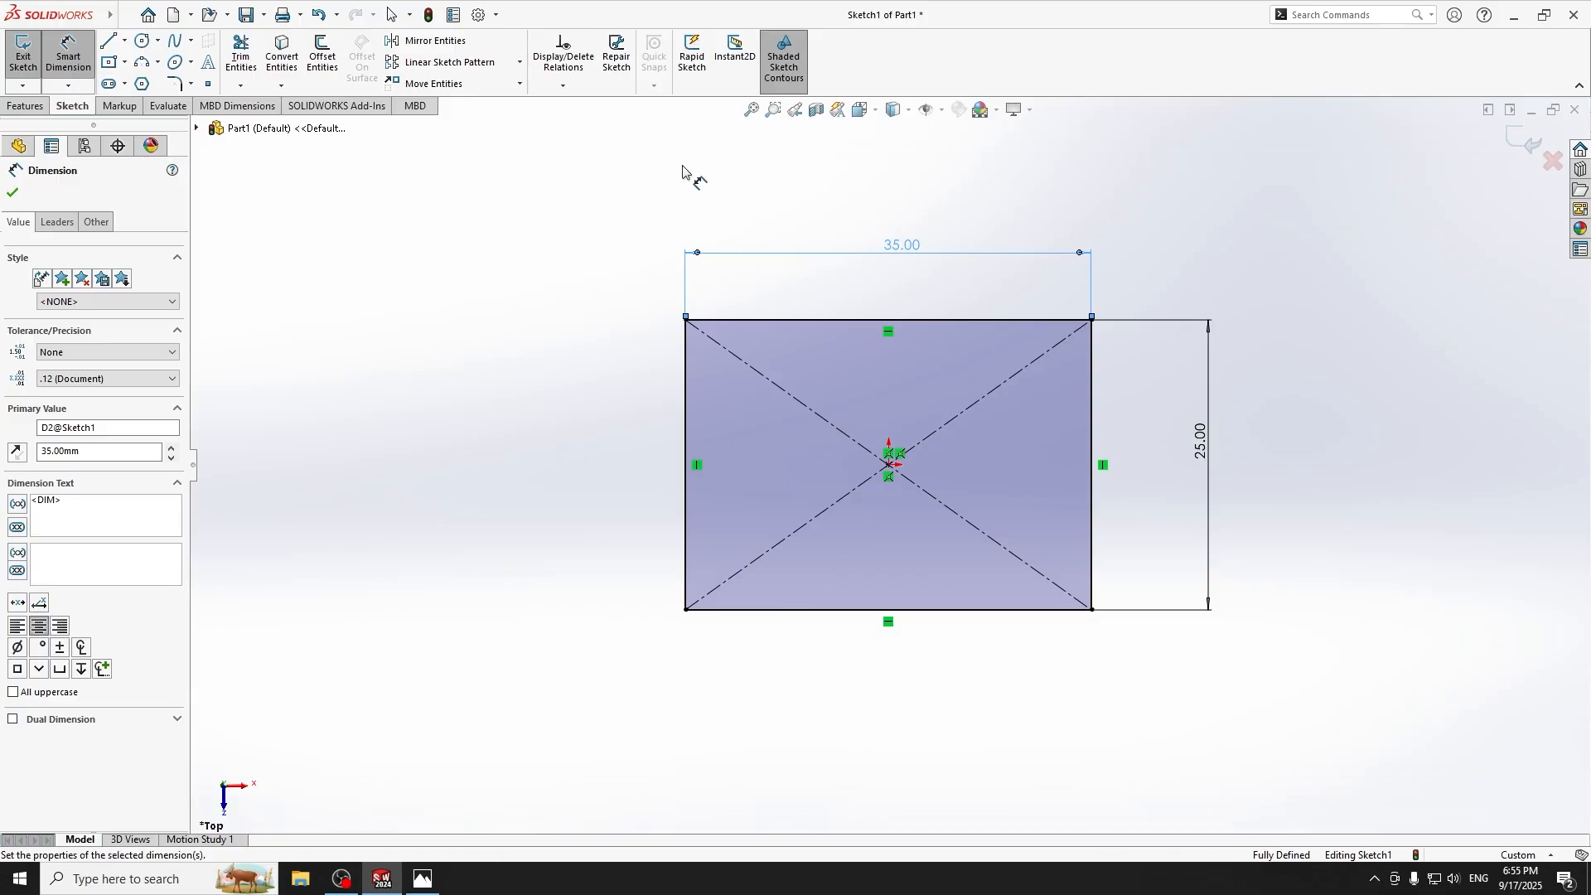
Extrude the rectangle as a solid boss with a blind depth of 37 mm.
{"action": "left_click", "coordinate": [25, 105]}
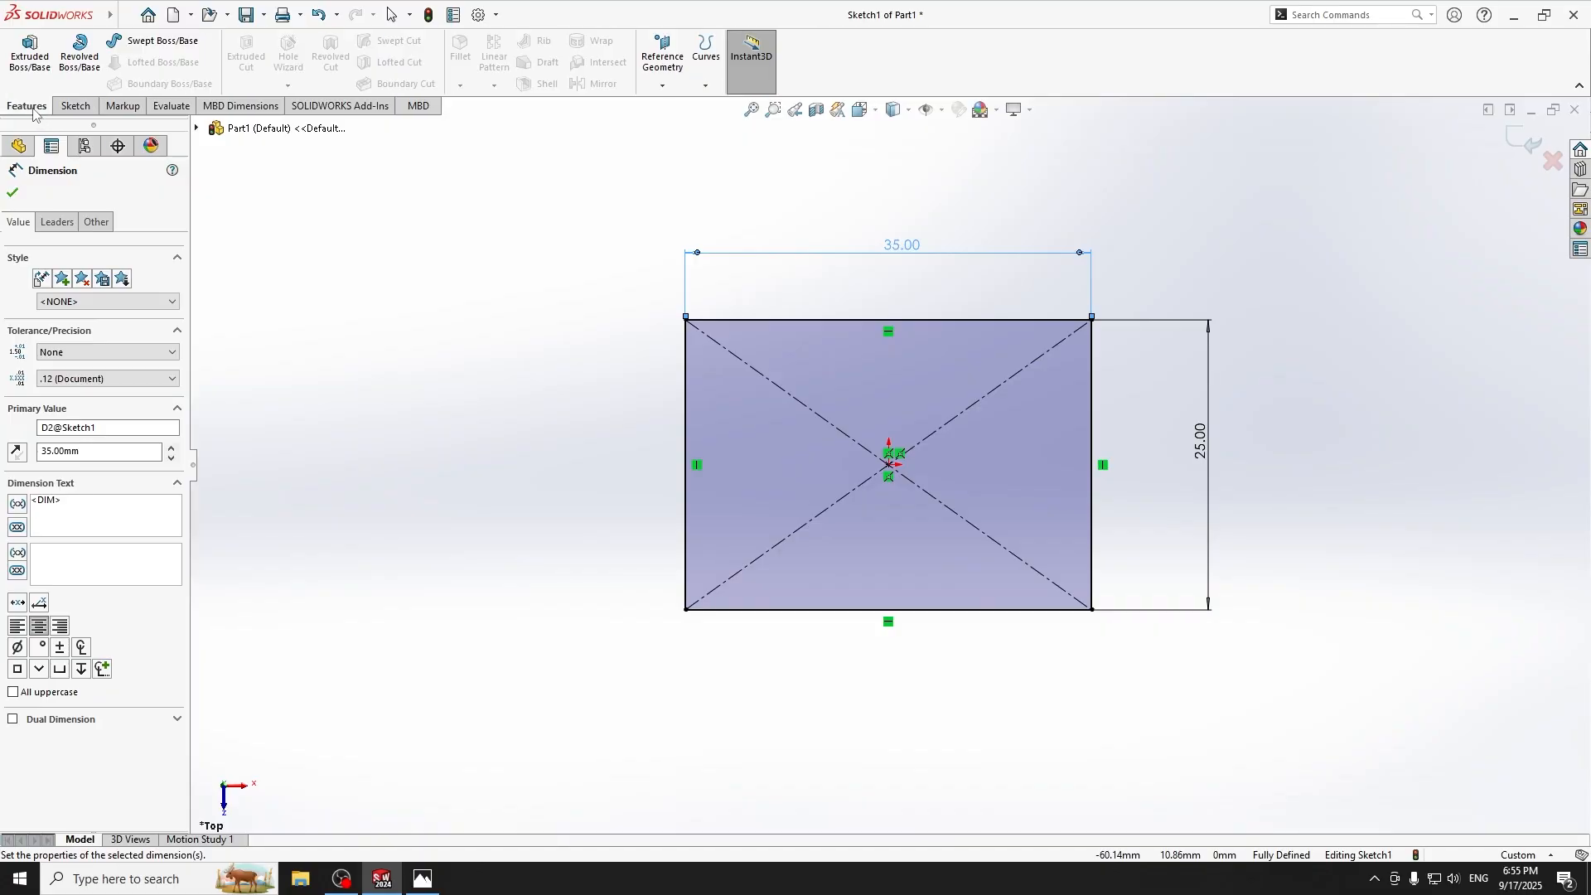
{"action": "left_click", "coordinate": [30, 54]}
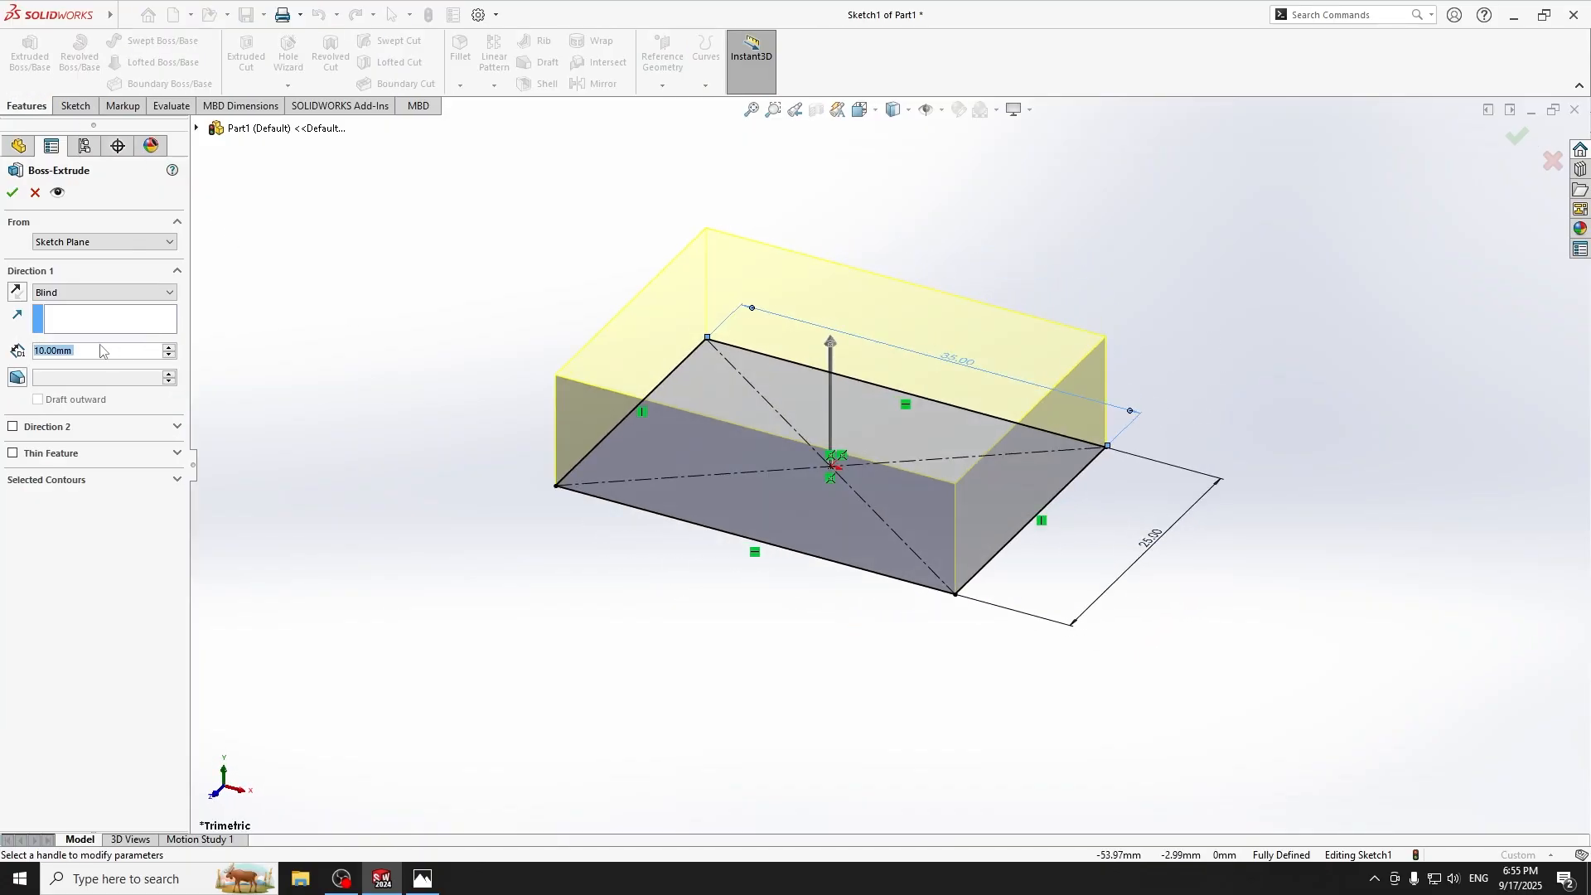
{"action": "type", "text": "37"}
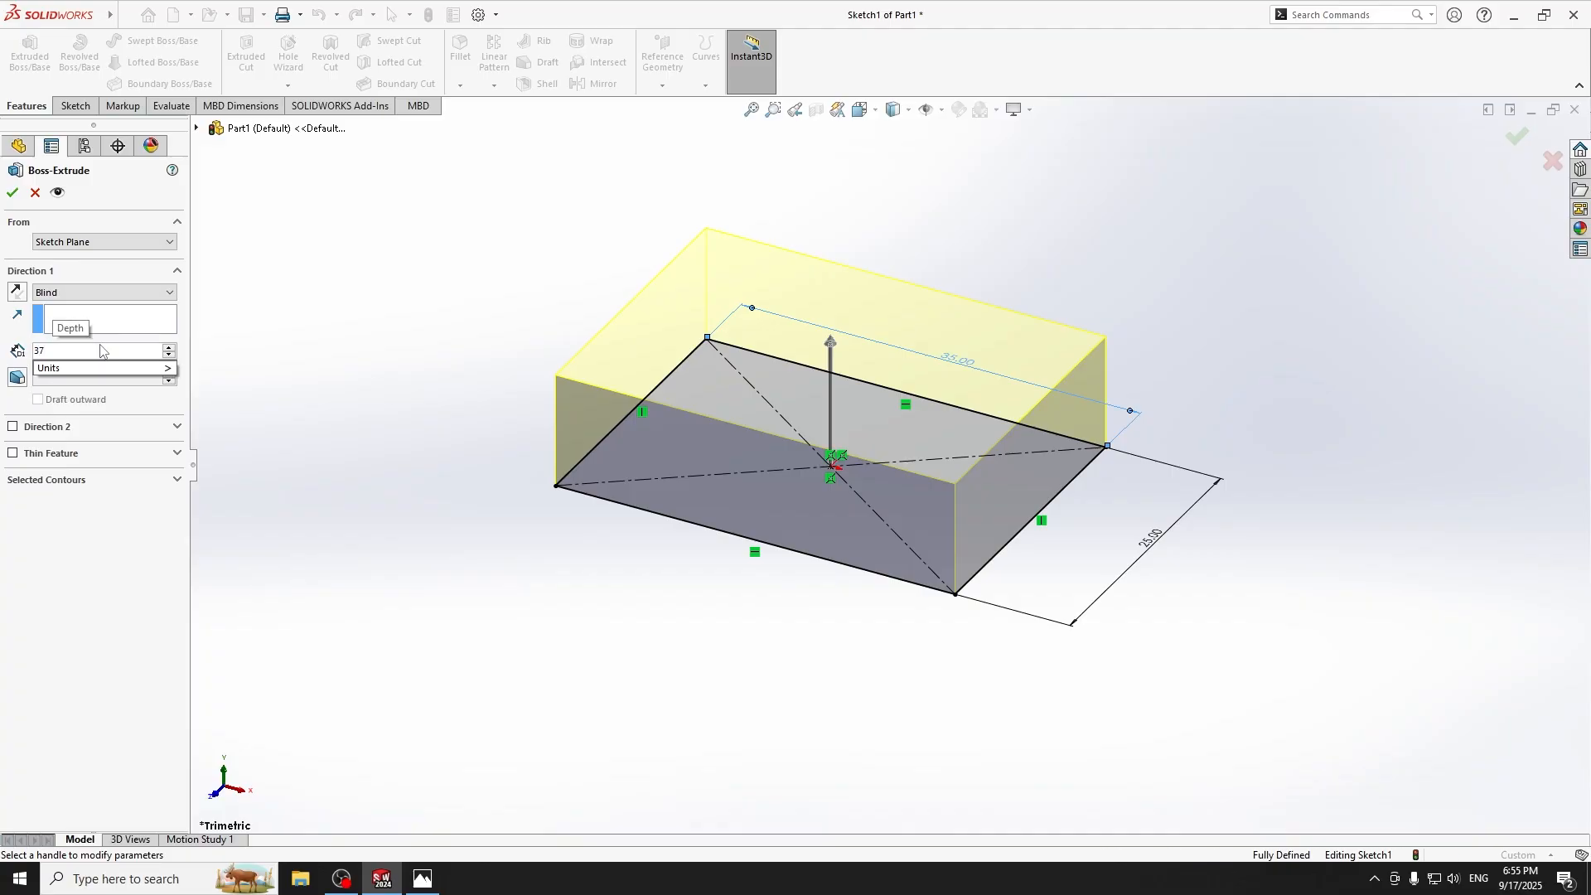
{"action": "key", "text": "Return"}
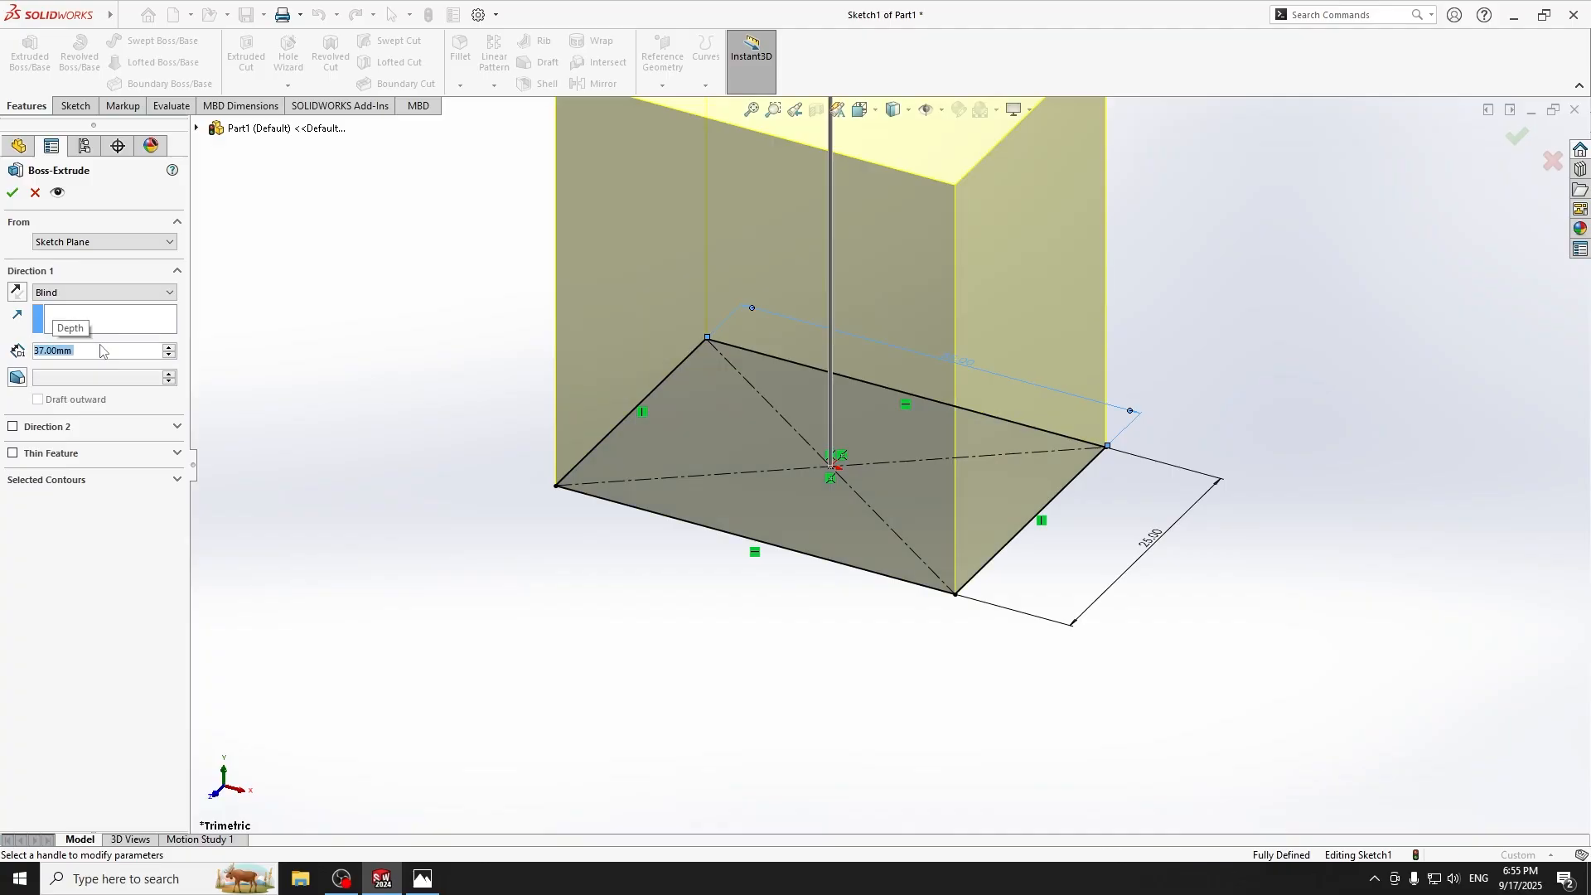
{"action": "scroll", "coordinate": [678, 437], "scroll_direction": "down", "scroll_amount": 3}
{"action": "scroll", "coordinate": [678, 436], "scroll_direction": "up", "scroll_amount": 6}
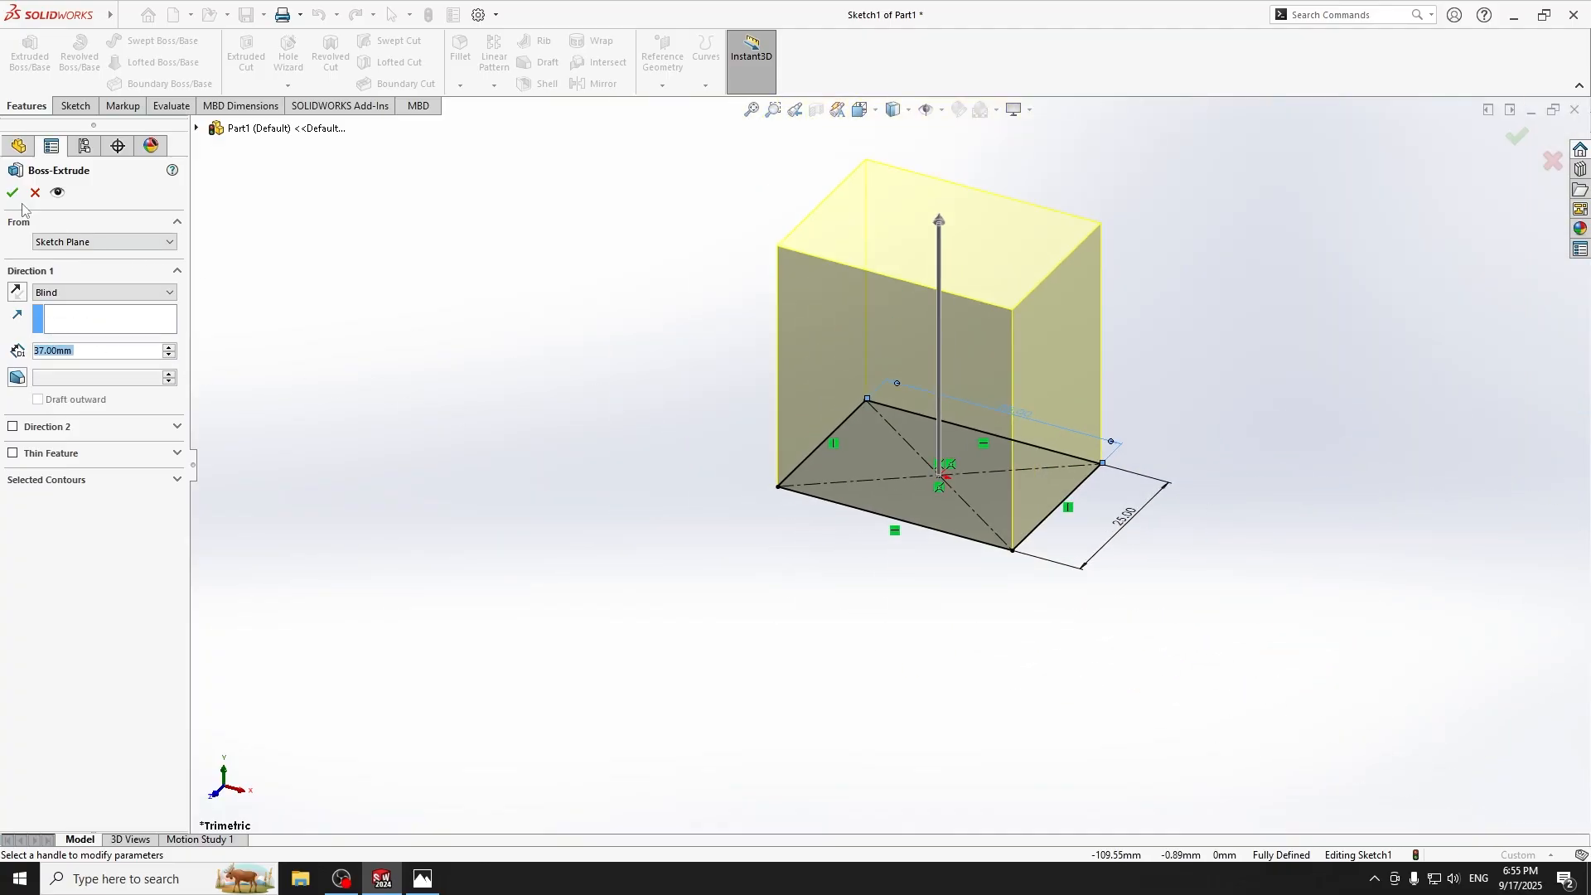
{"action": "key", "text": "Return"}
{"action": "scroll", "coordinate": [721, 410], "scroll_direction": "up", "scroll_amount": 3}
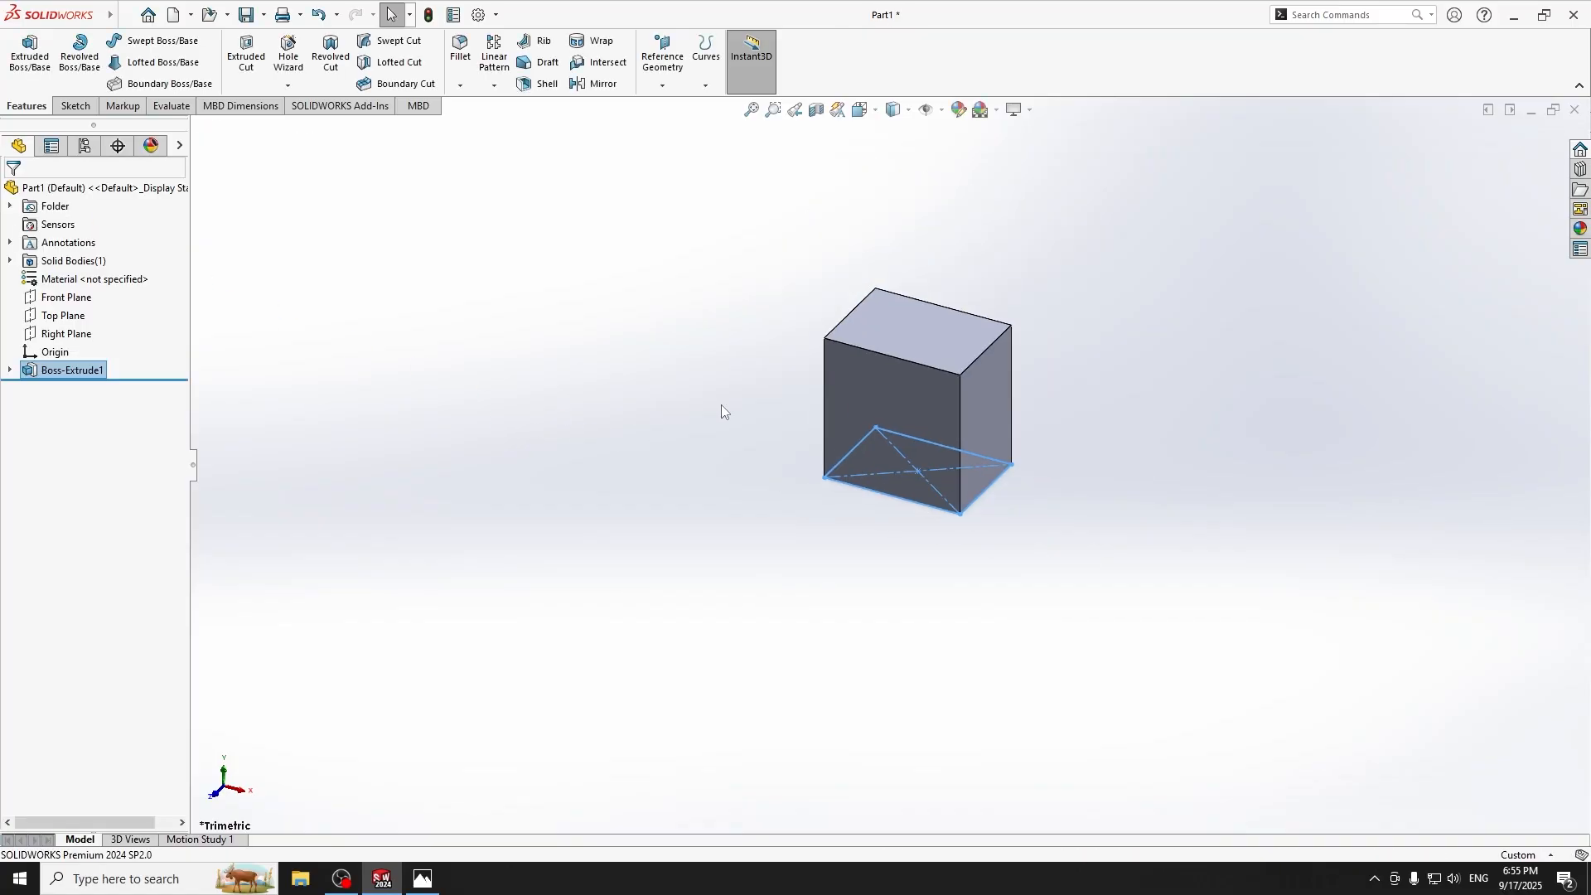
{"action": "middle_click_drag", "start_coordinate": [775, 462], "coordinate": [870, 553]}
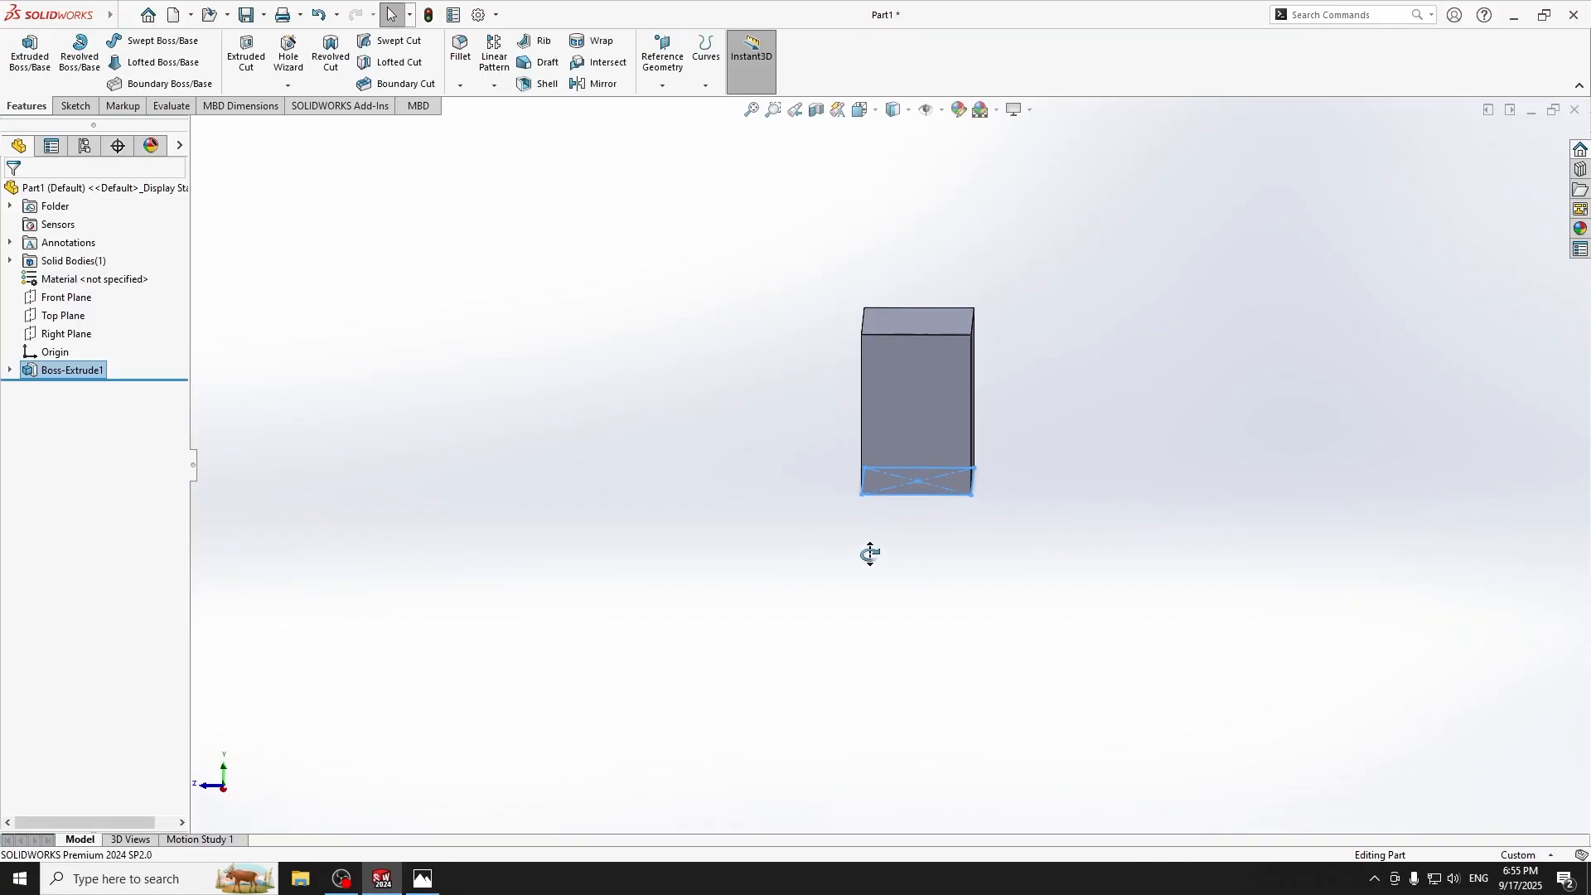
{"action": "scroll", "coordinate": [973, 455], "scroll_direction": "down", "scroll_amount": 4}
{"action": "scroll", "coordinate": [1034, 404], "scroll_direction": "up", "scroll_amount": 1}
{"action": "middle_click_drag", "start_coordinate": [1105, 392], "coordinate": [1066, 455], "text": "ctrl"}
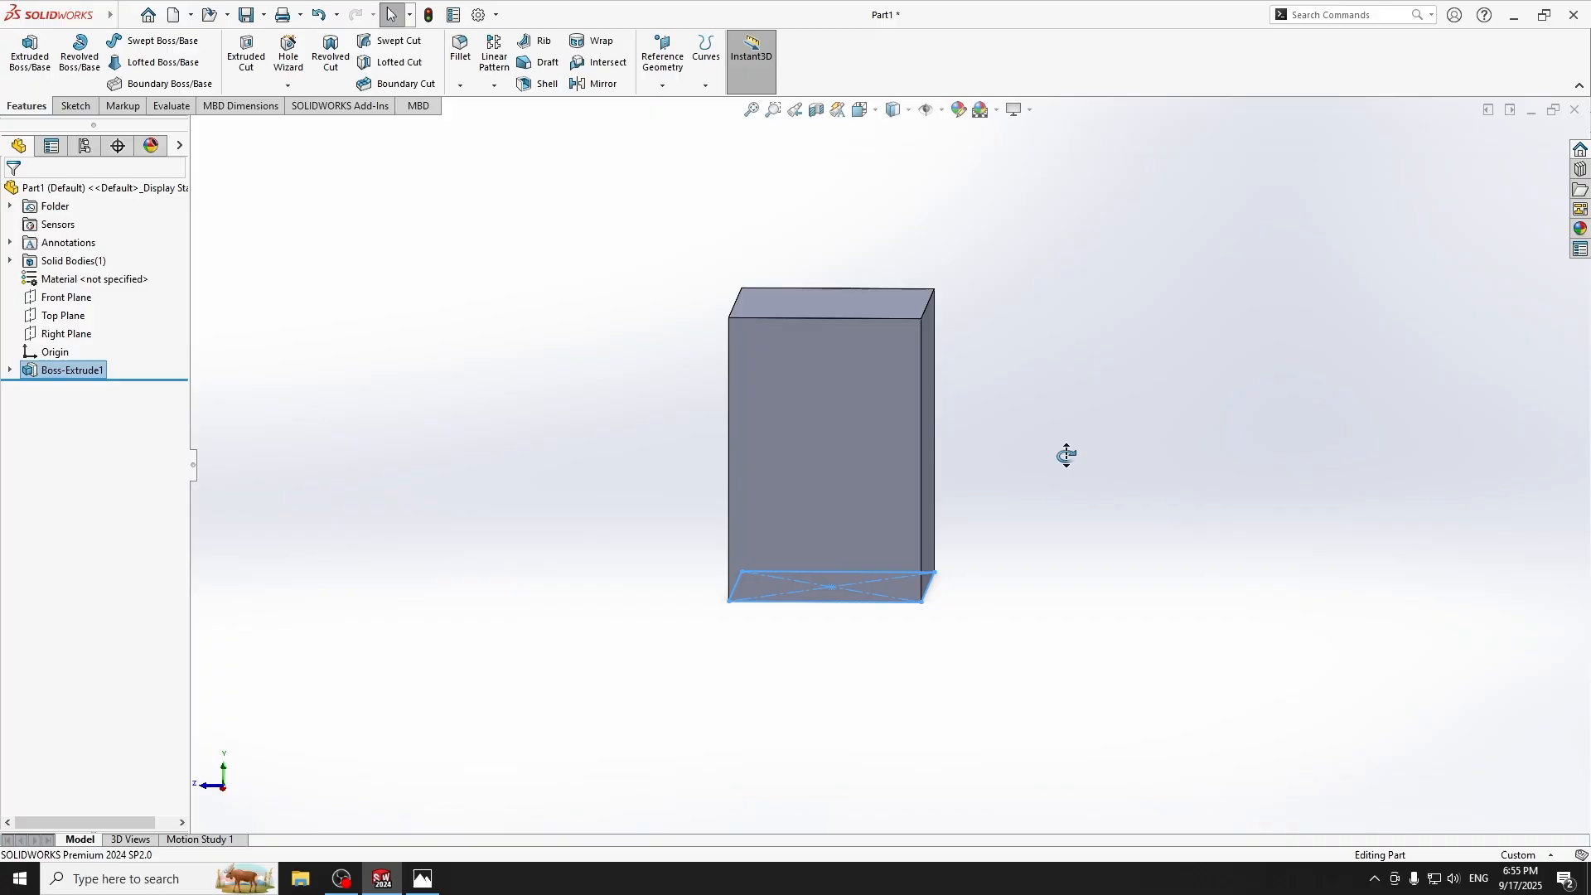
{"action": "left_click", "coordinate": [803, 386]}
{"action": "key", "text": "ctrl+8"}
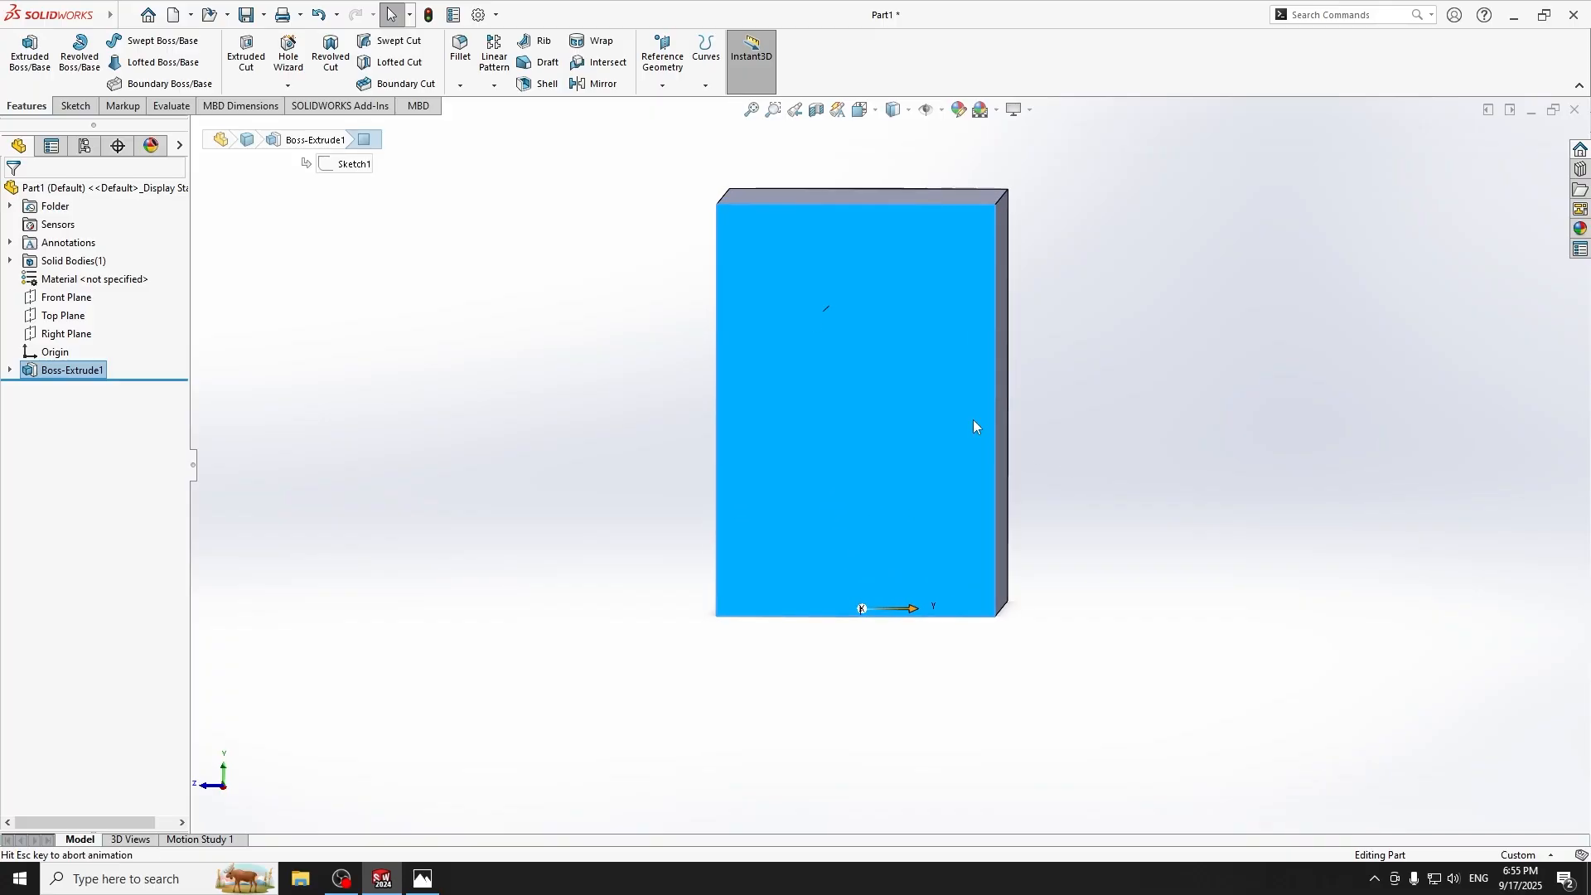
{"action": "scroll", "coordinate": [587, 321], "scroll_direction": "up", "scroll_amount": 2}
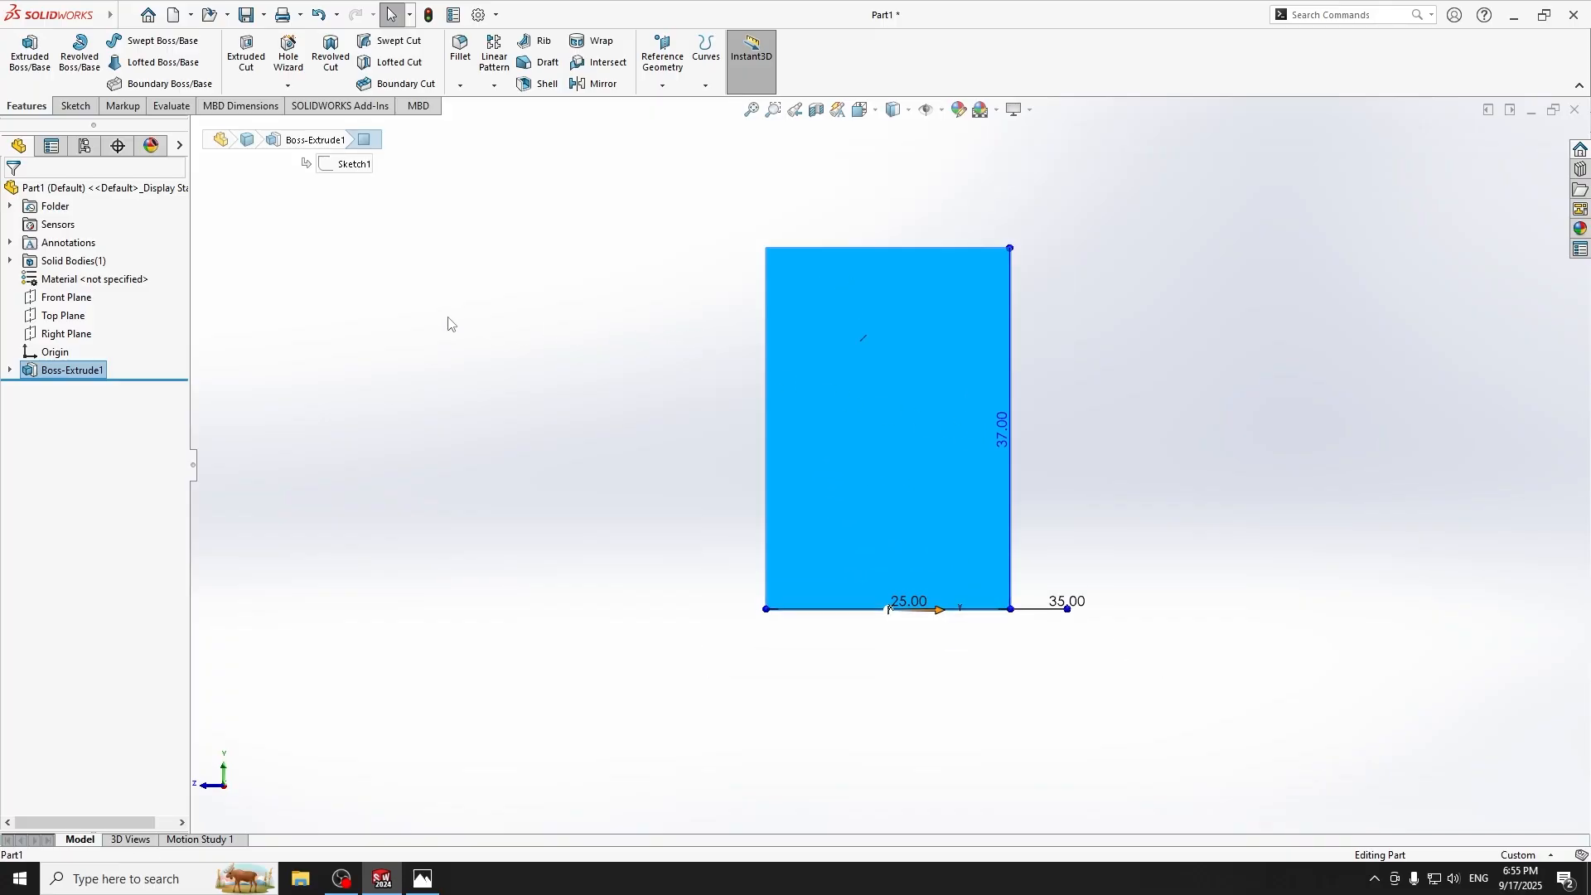
{"action": "left_click", "coordinate": [74, 105]}
{"action": "left_click", "coordinate": [23, 50]}
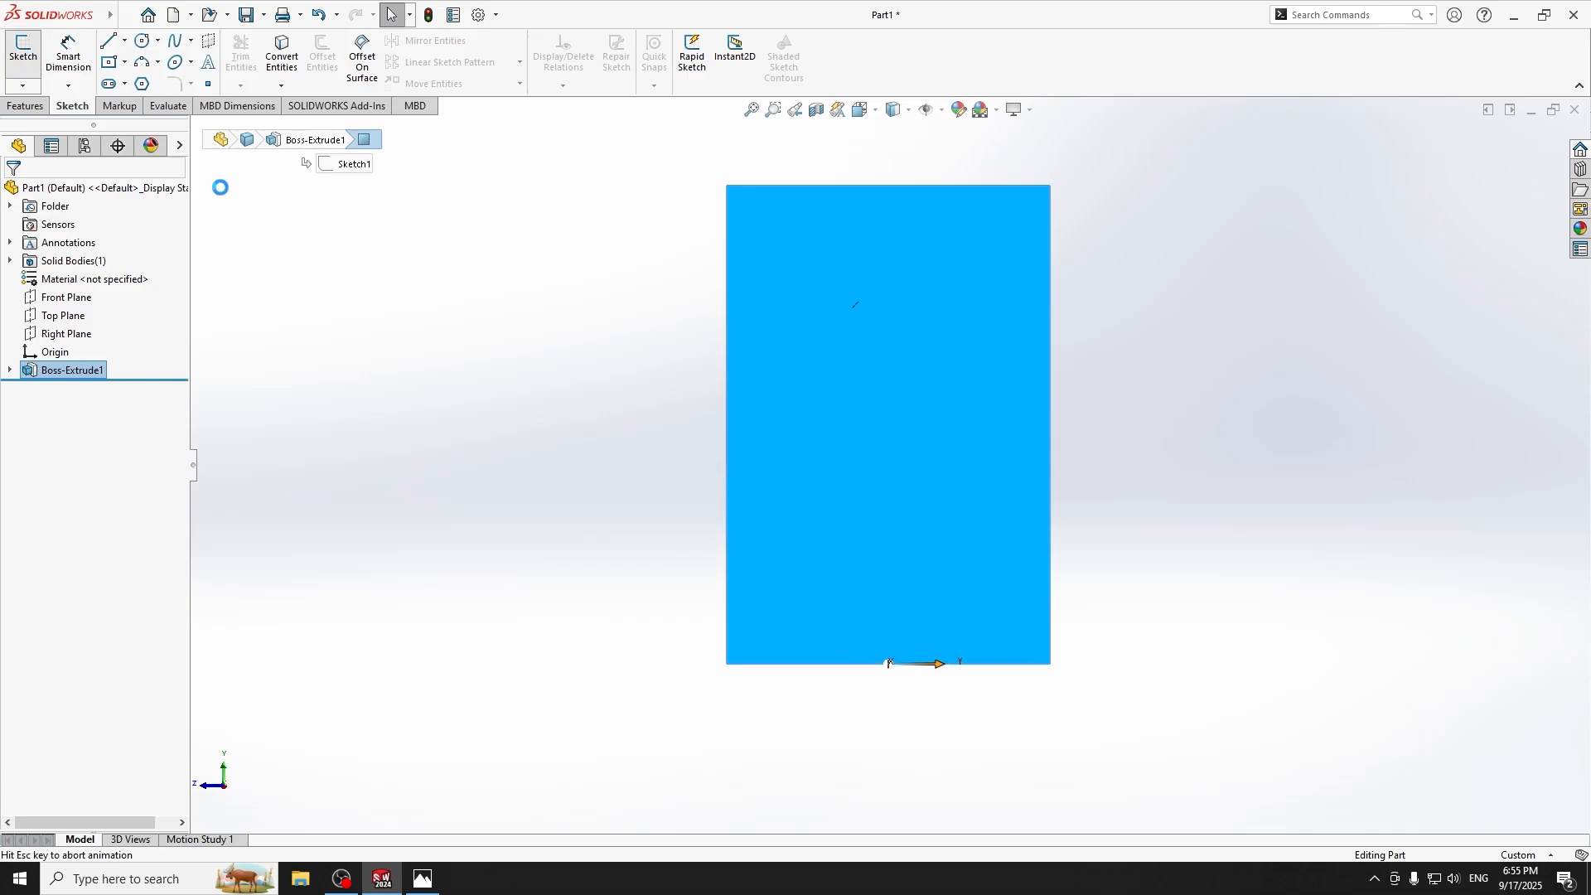
{"action": "mouse_move", "coordinate": [479, 354]}
{"action": "middle_mouse_down"}
{"action": "mouse_move", "coordinate": [504, 365]}
{"action": "mouse_move", "coordinate": [508, 401]}
{"action": "middle_mouse_up"}
{"action": "scroll", "coordinate": [288, 272], "scroll_direction": "up", "scroll_amount": 1}
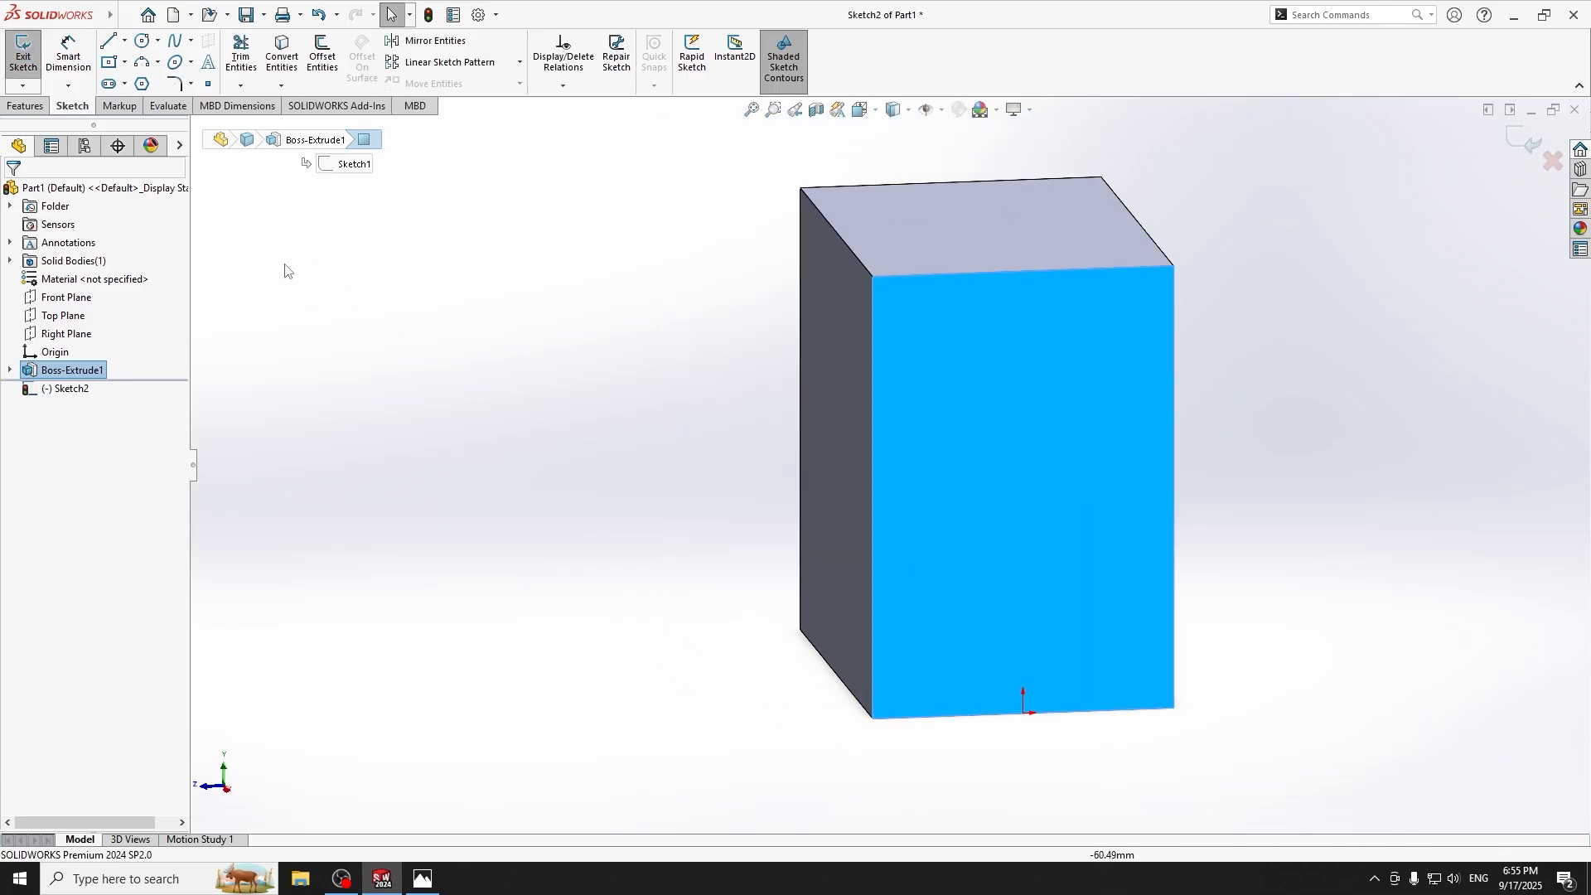
{"action": "left_click", "coordinate": [55, 335]}
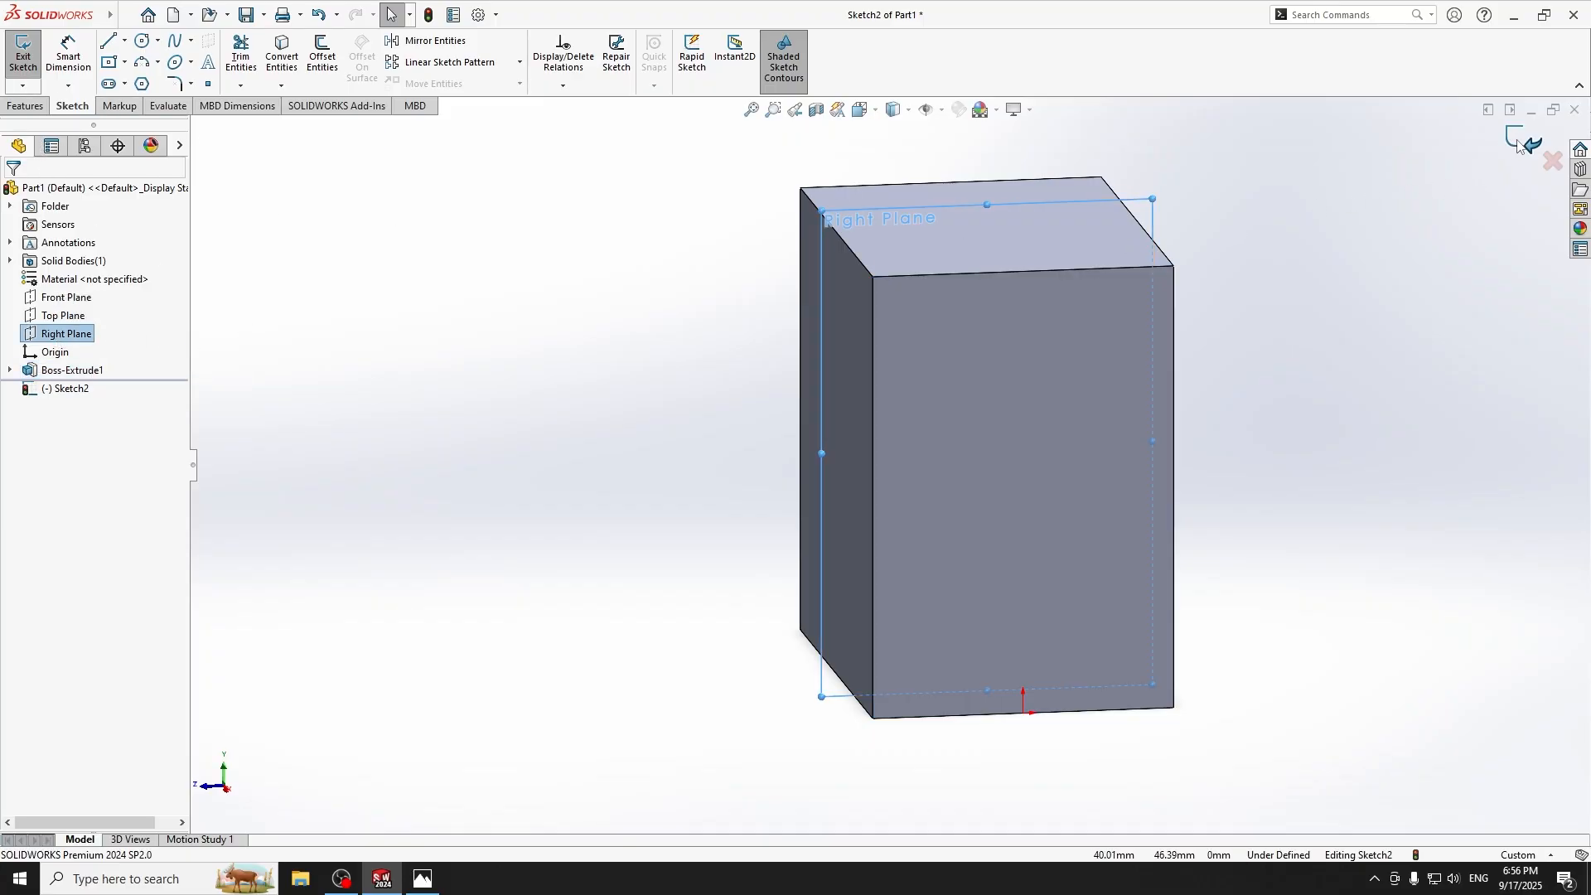
{"action": "left_click", "coordinate": [1552, 162]}
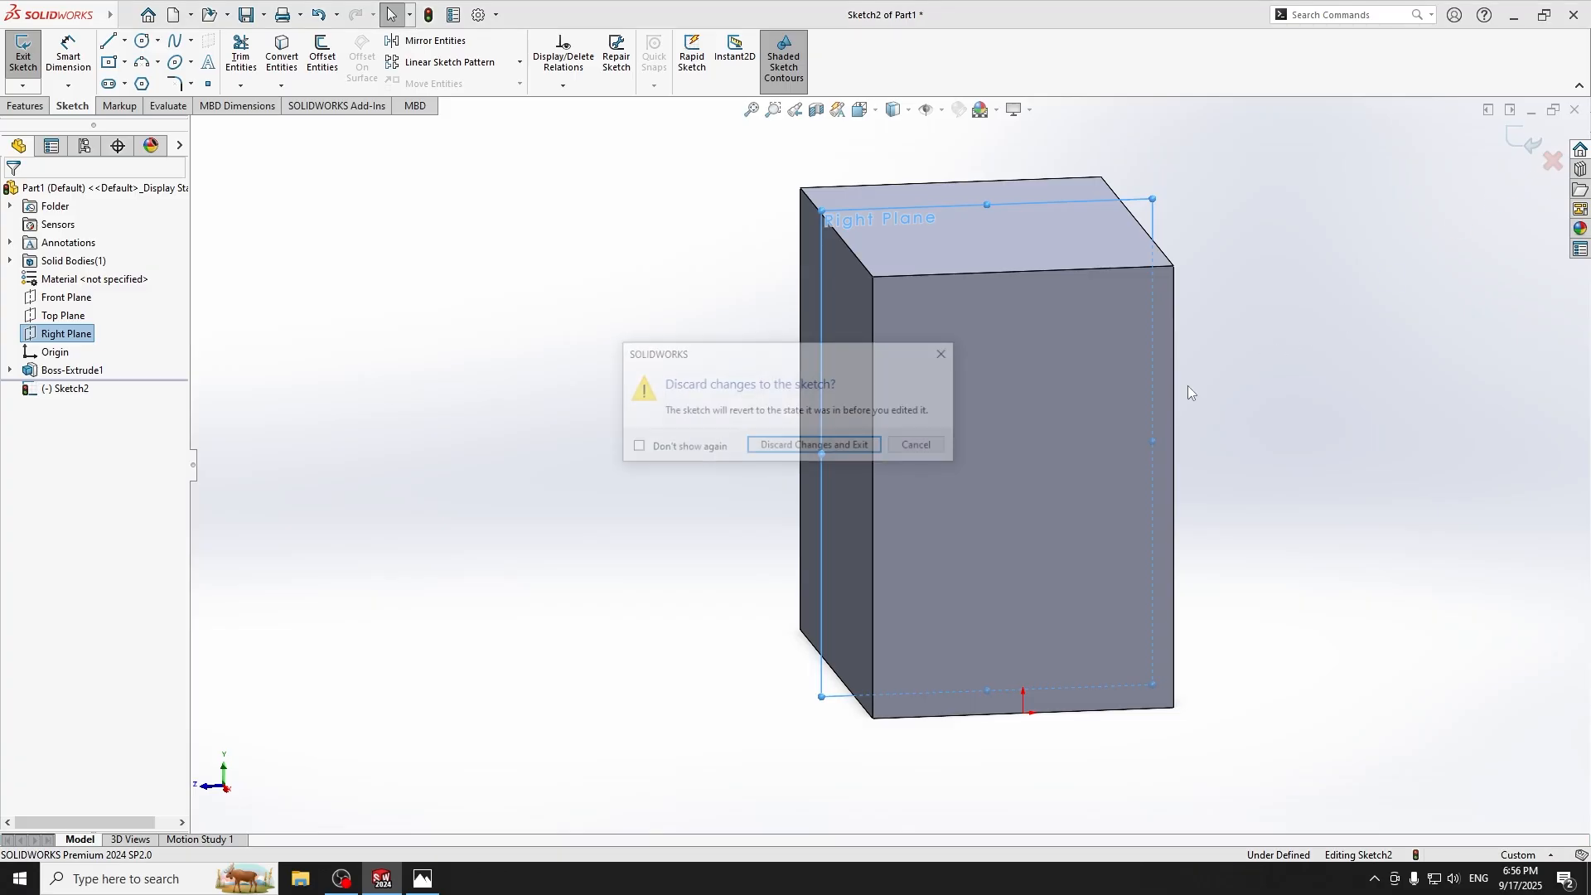
{"action": "left_click", "coordinate": [829, 448]}
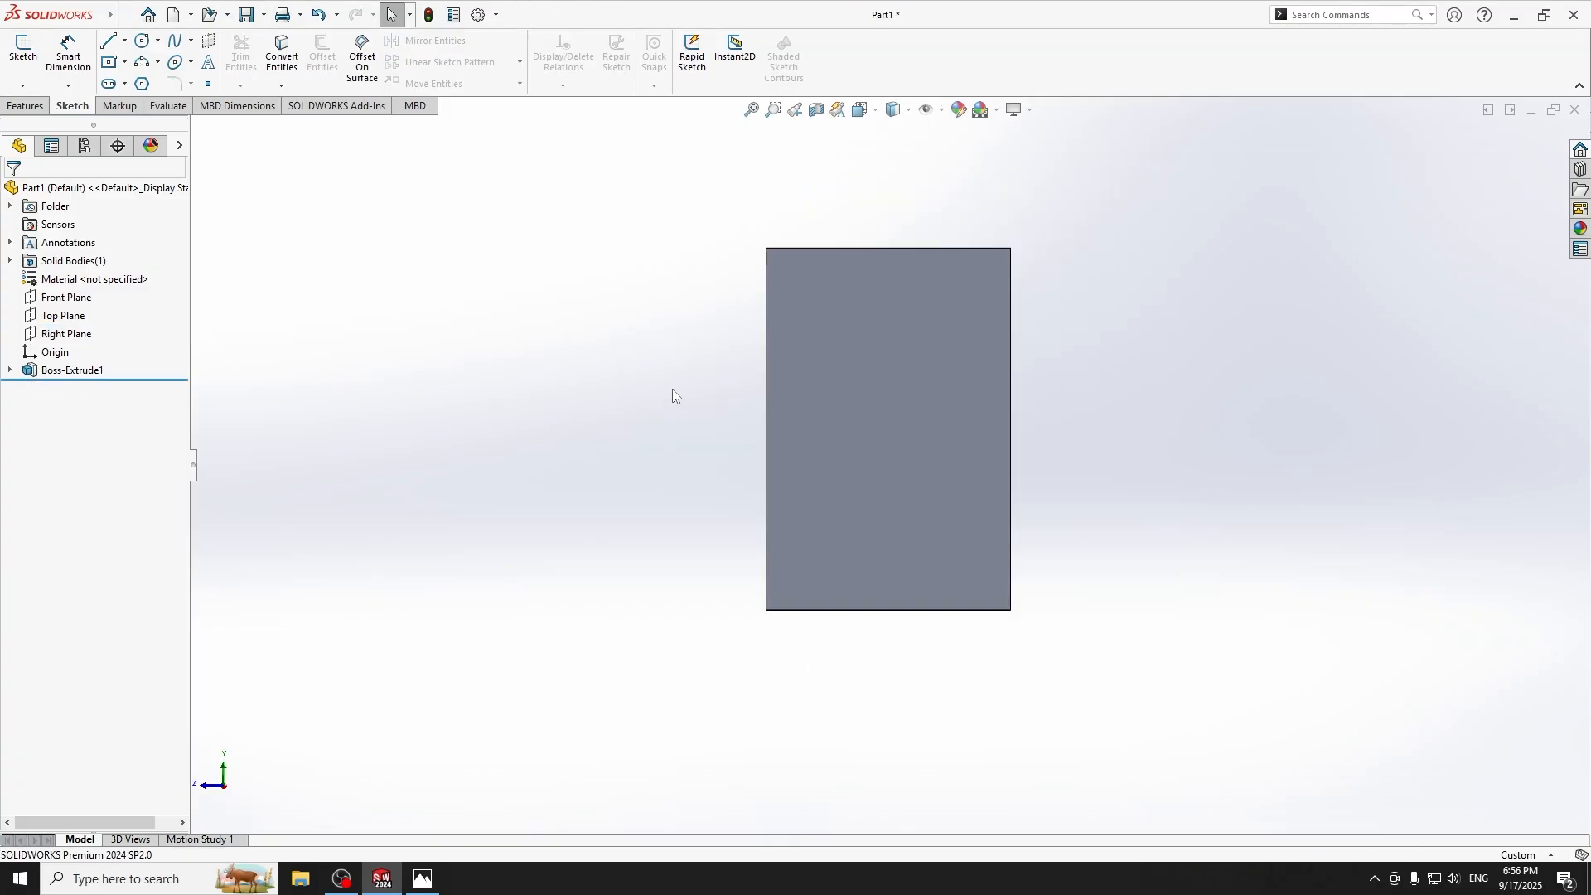
Start a sketch on the Right Plane and draw a vertical centerline from the origin to the midpoint of the block's upper edge.
{"action": "mouse_move", "coordinate": [673, 390]}
{"action": "middle_mouse_down"}
{"action": "mouse_move", "coordinate": [711, 430]}
{"action": "mouse_move", "coordinate": [668, 422]}
{"action": "mouse_move", "coordinate": [648, 371]}
{"action": "middle_mouse_up"}
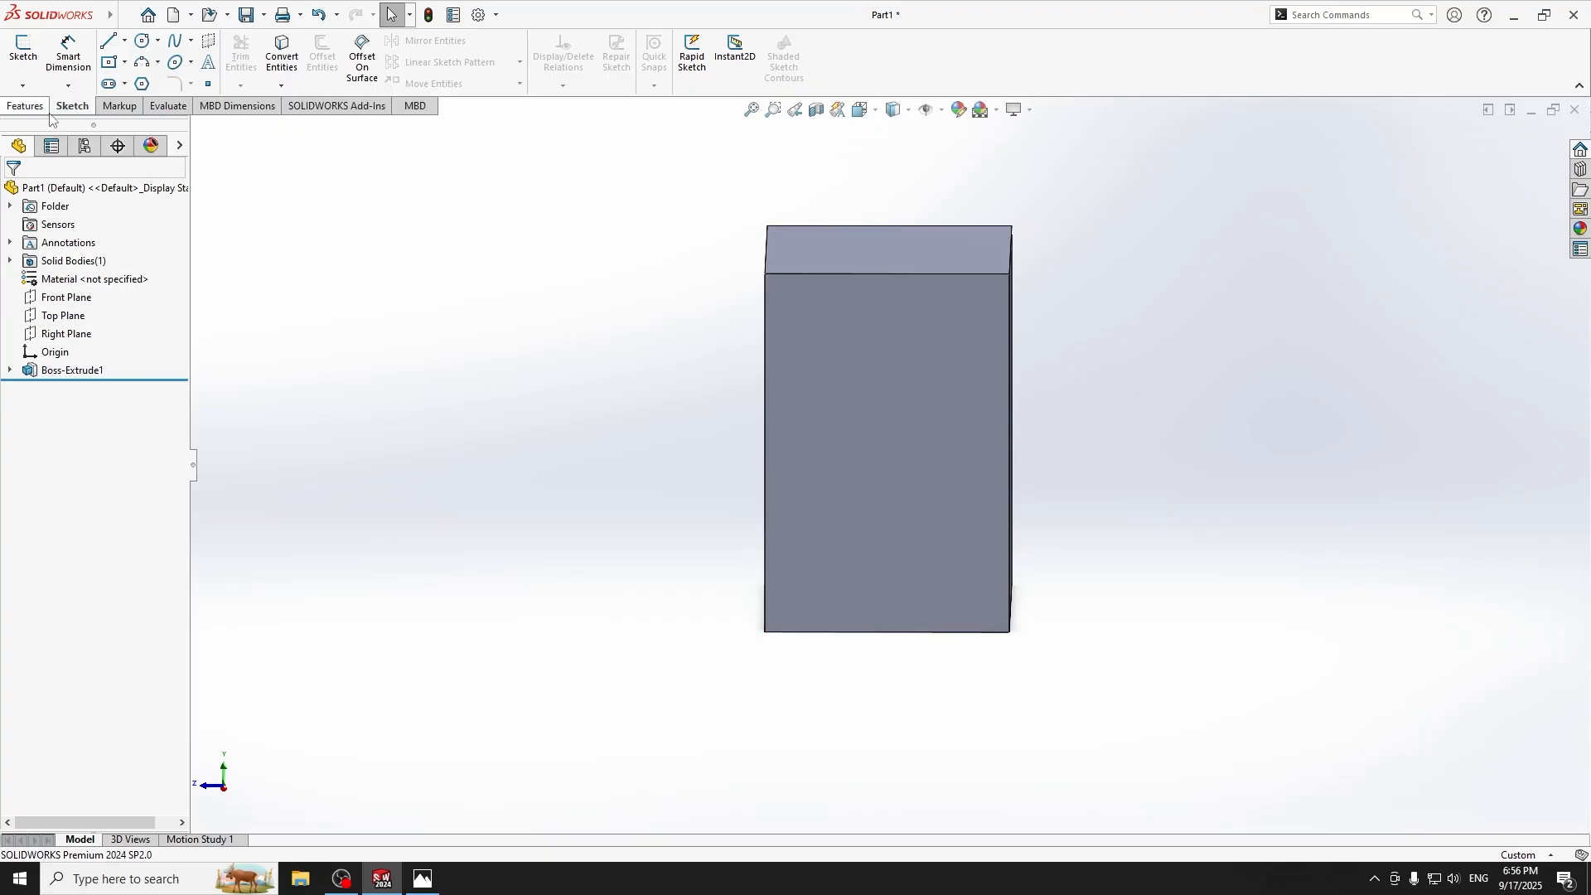
{"action": "left_click", "coordinate": [25, 51]}
{"action": "left_click", "coordinate": [197, 128]}
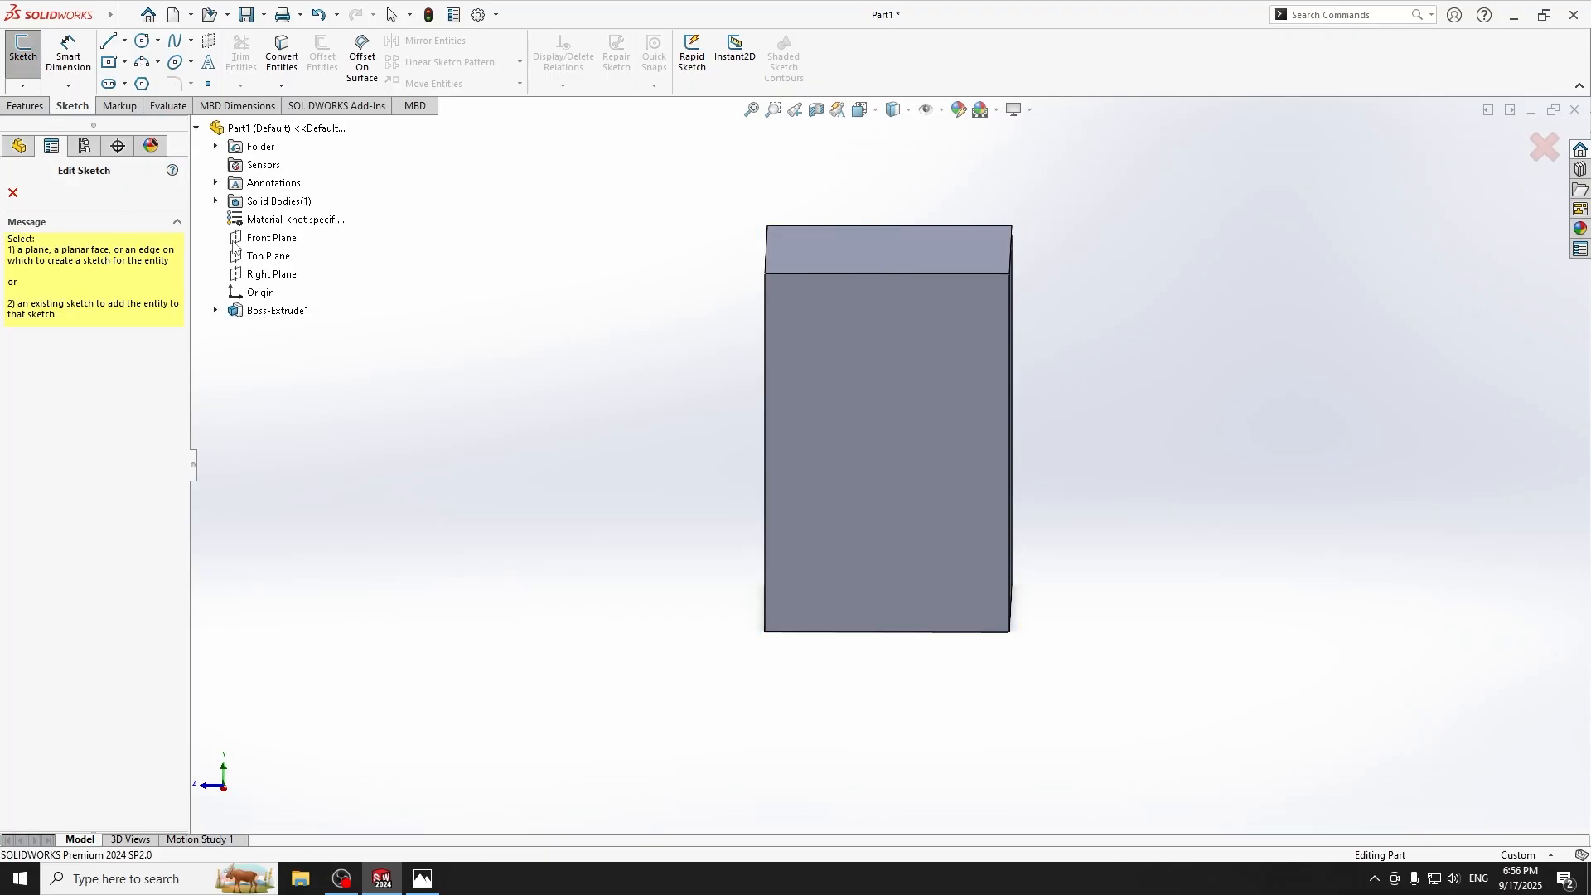
{"action": "left_click", "coordinate": [258, 277]}
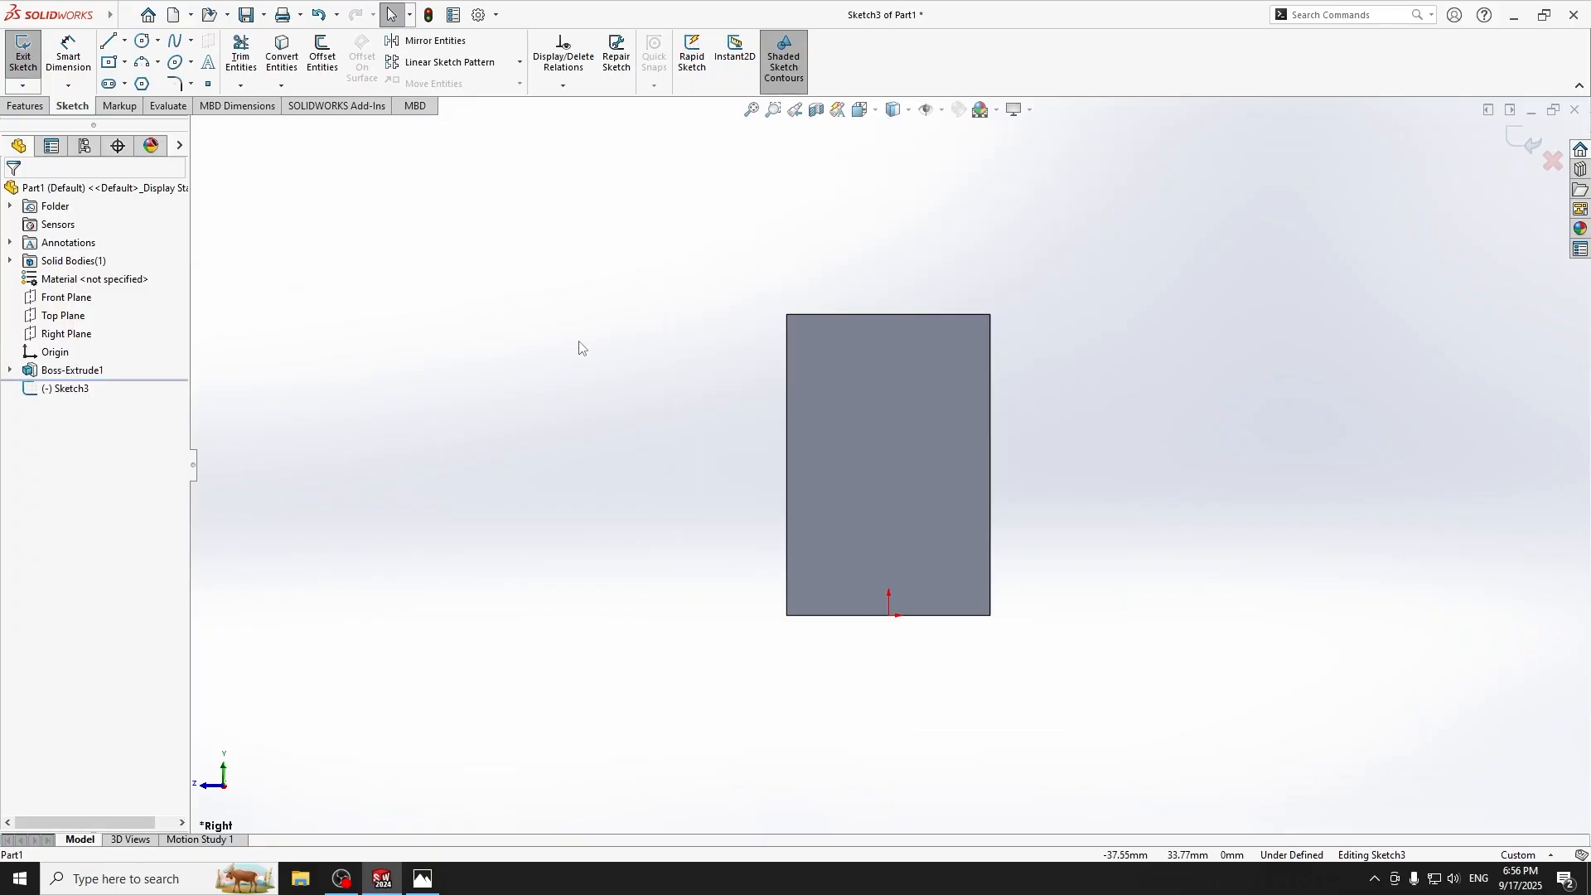
{"action": "left_click", "coordinate": [124, 40]}
{"action": "left_click", "coordinate": [143, 81]}
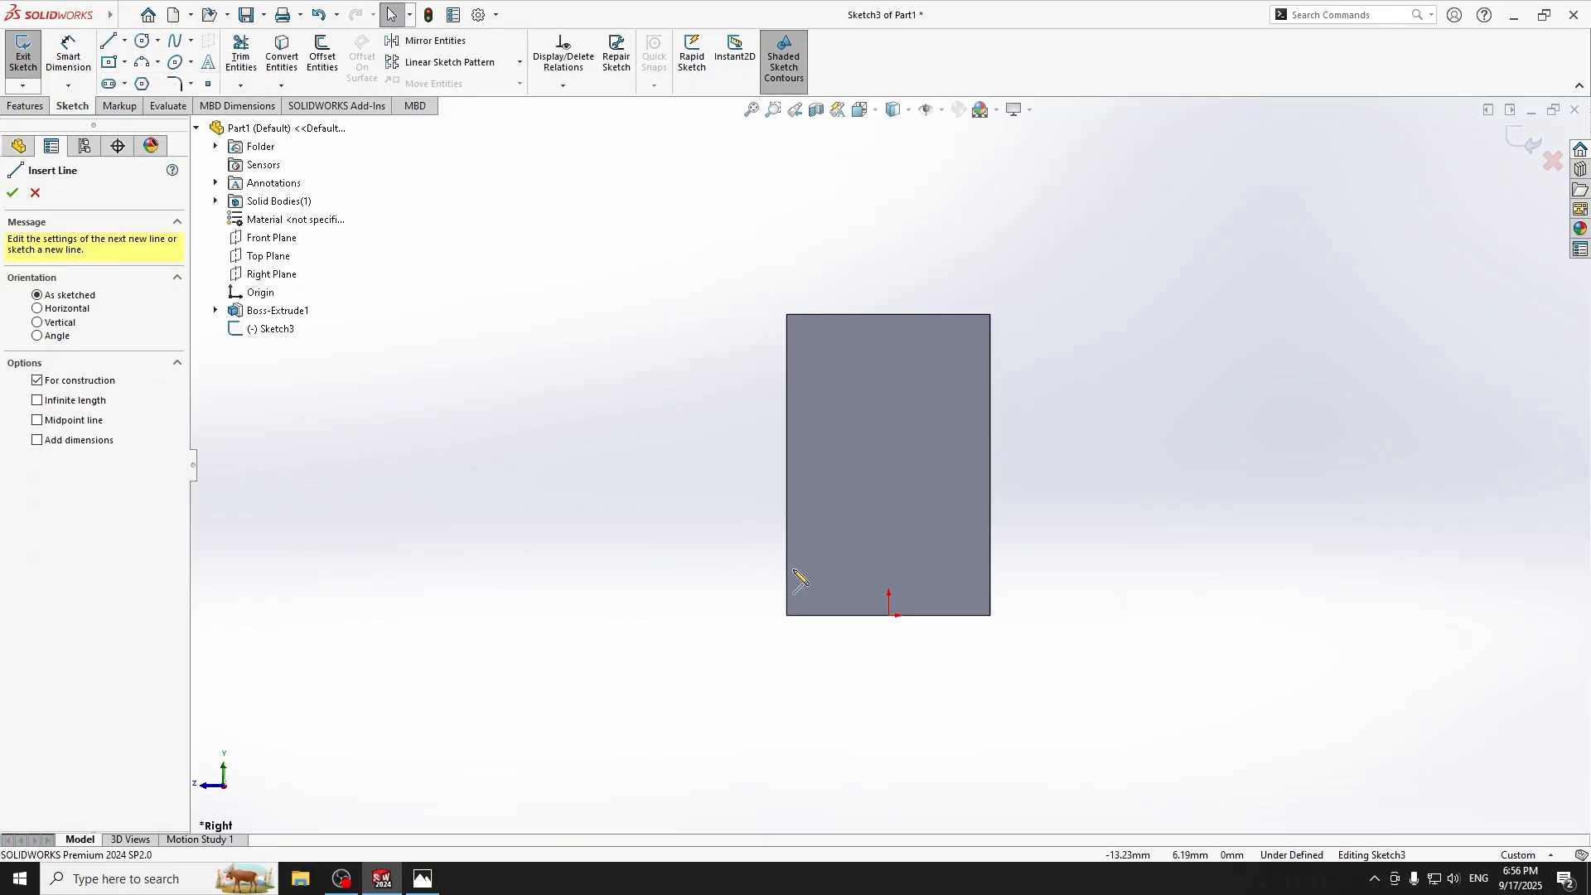
{"action": "left_click", "coordinate": [889, 615]}
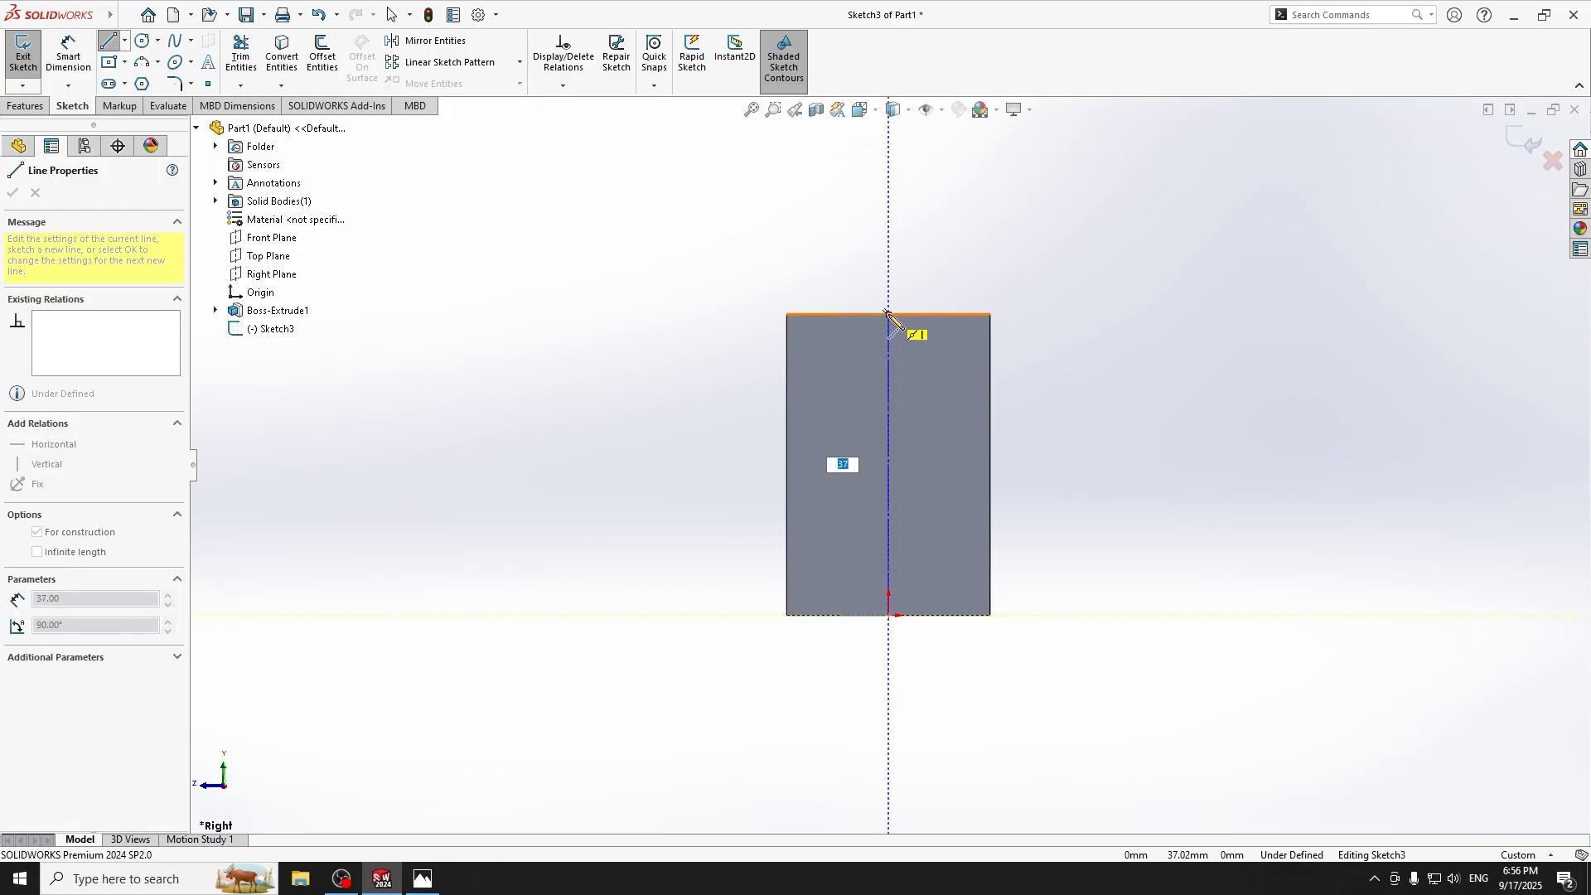
{"action": "left_click", "coordinate": [888, 315]}
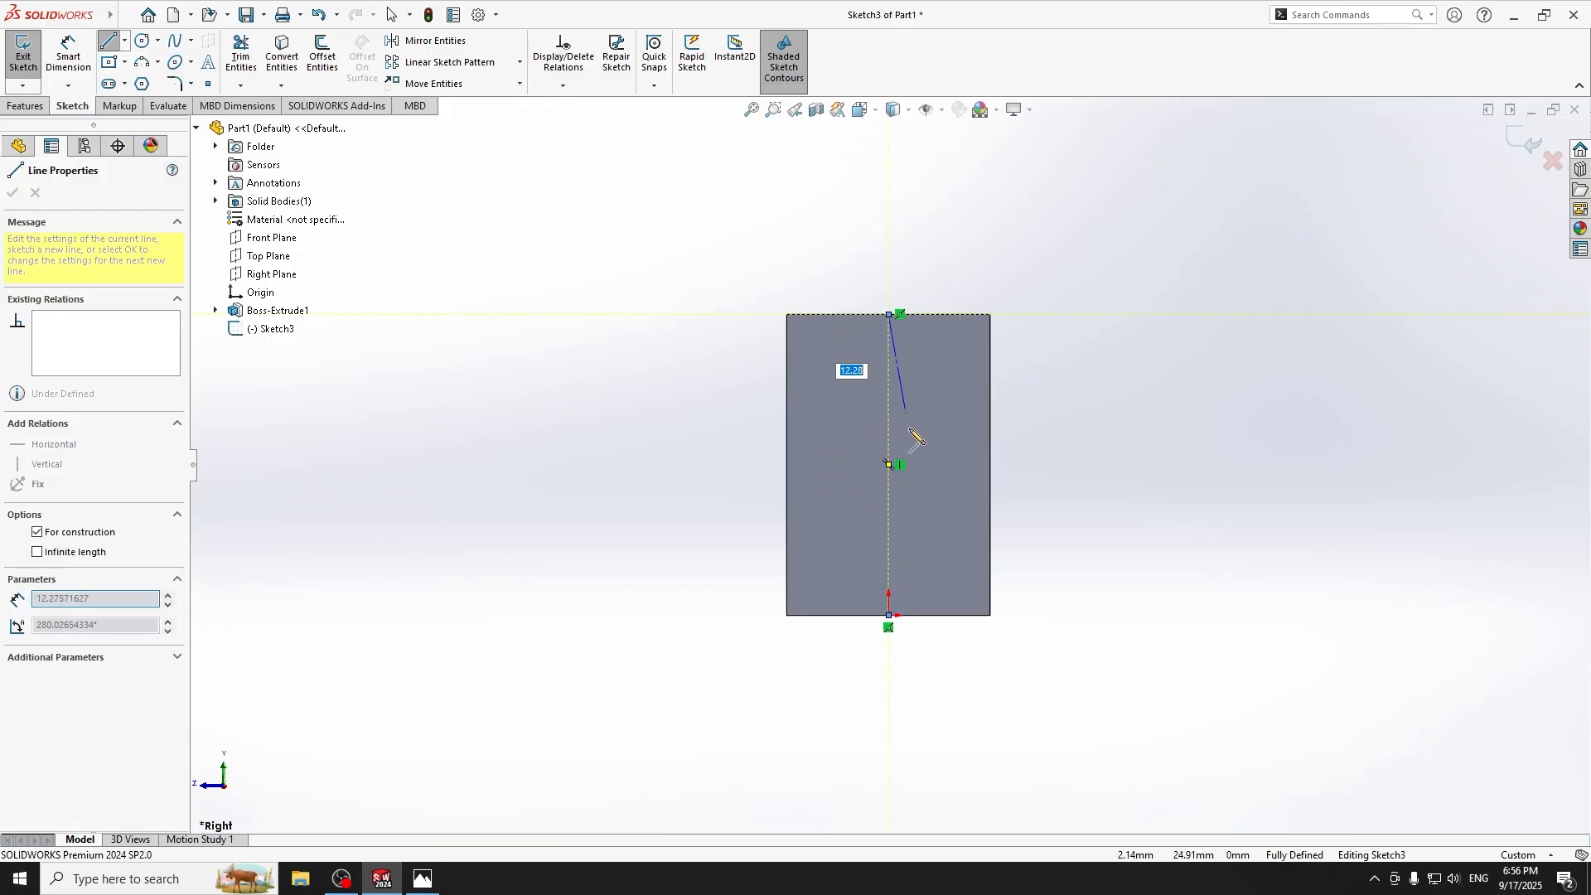
Continue with a centerline slanting up and left from the upper edge's midpoint, ending about 18 mm left of and 89 mm above the origin.
{"action": "scroll", "coordinate": [858, 297], "scroll_direction": "up", "scroll_amount": 5}
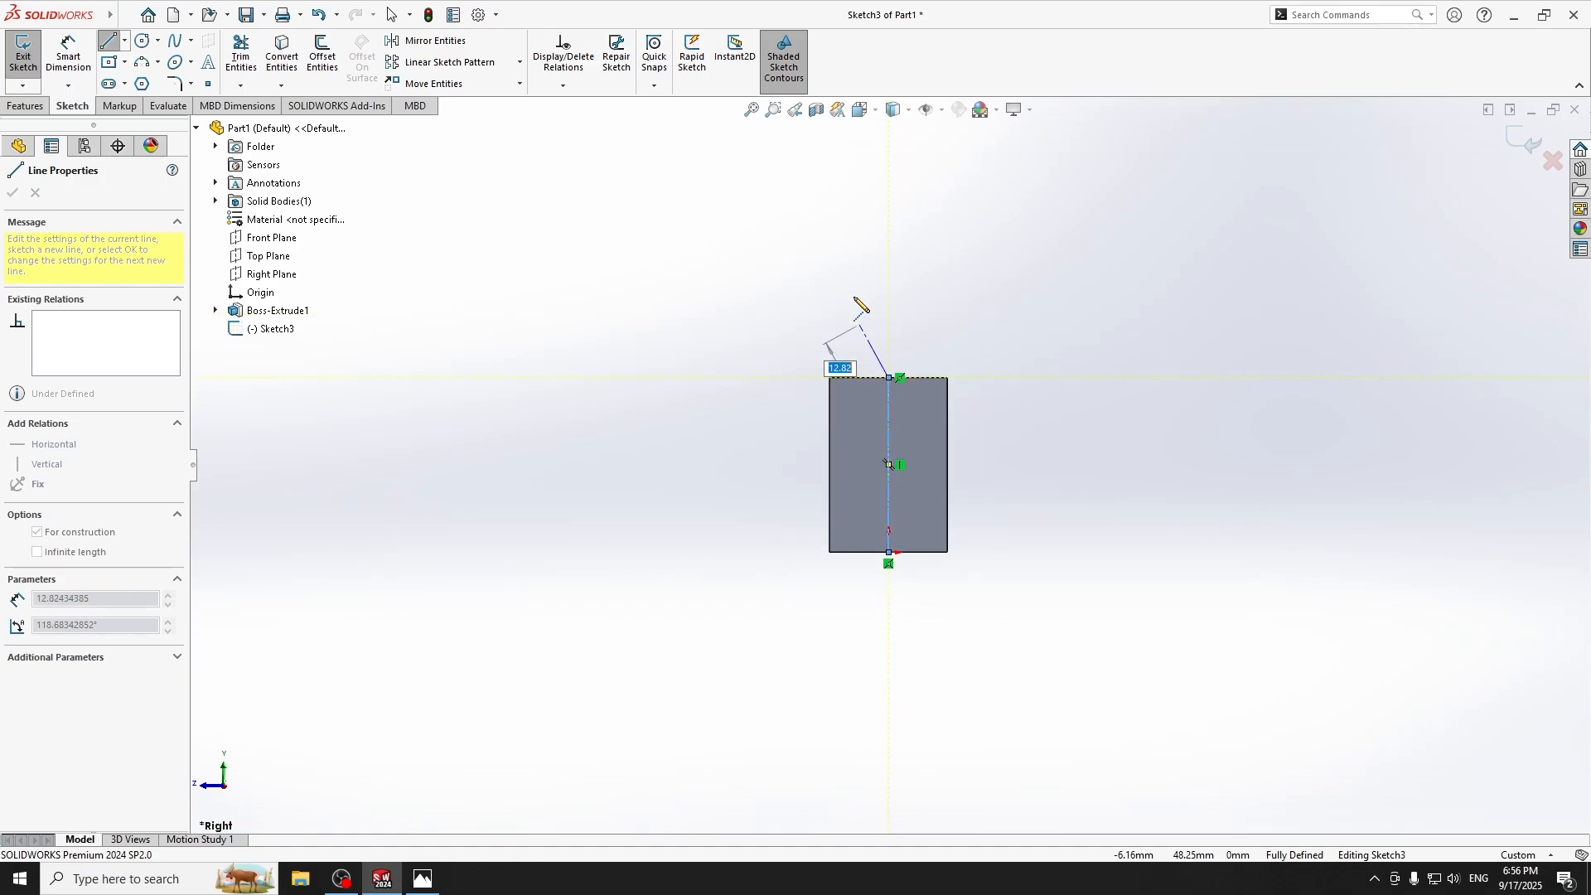
{"action": "left_click", "coordinate": [831, 234]}
{"action": "key", "text": "Escape"}
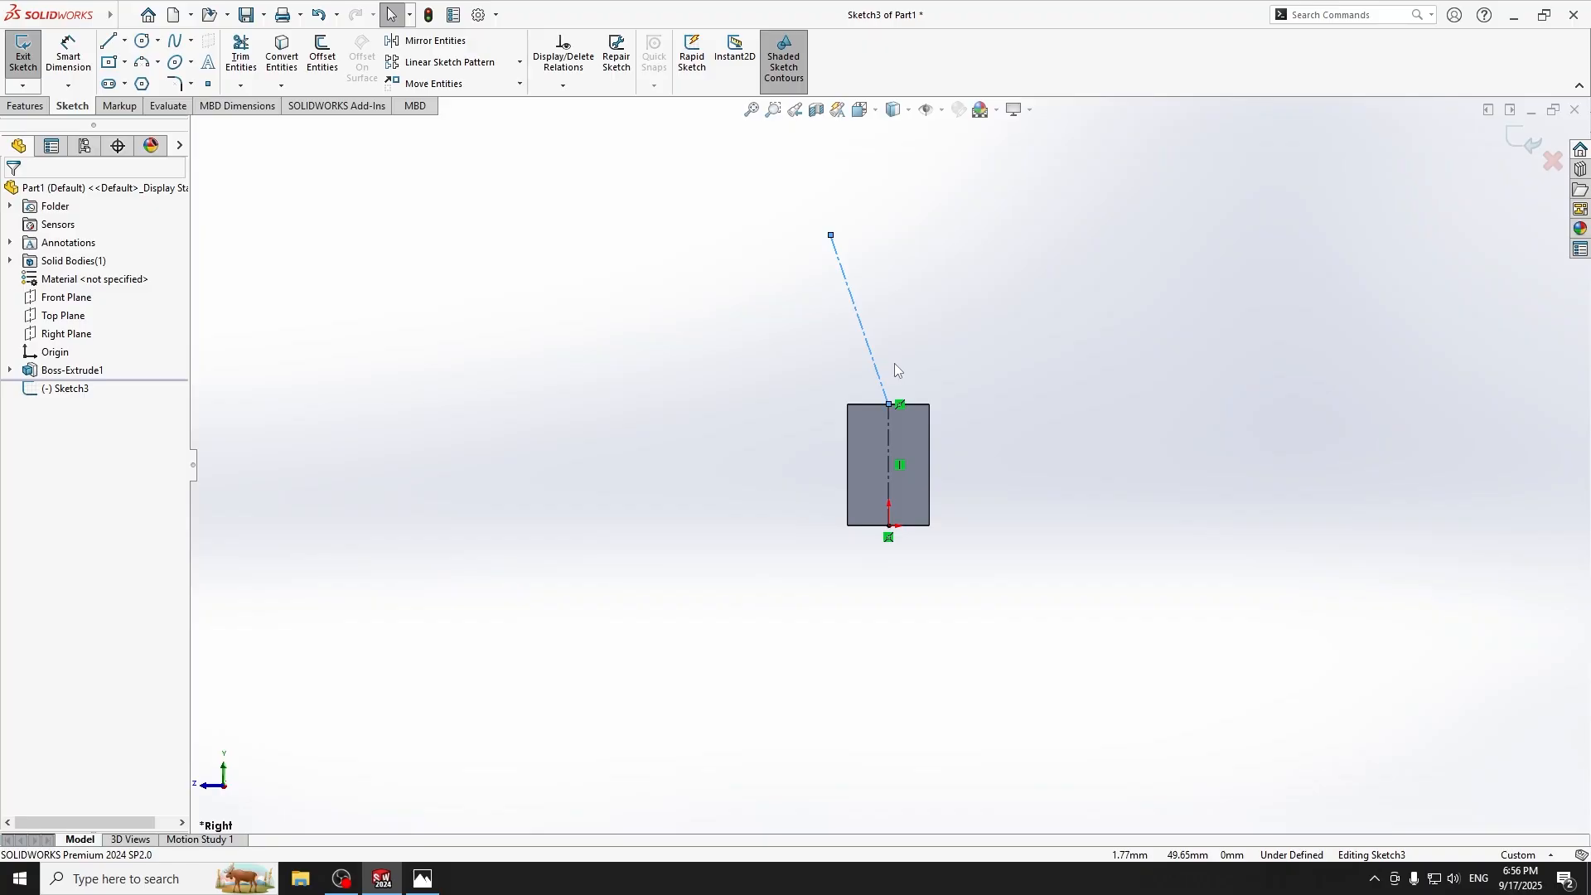
Dimension the slanted centerline's length to 57.5 mm between its two endpoints.
{"action": "left_click", "coordinate": [69, 52]}
{"action": "left_click", "coordinate": [831, 236]}
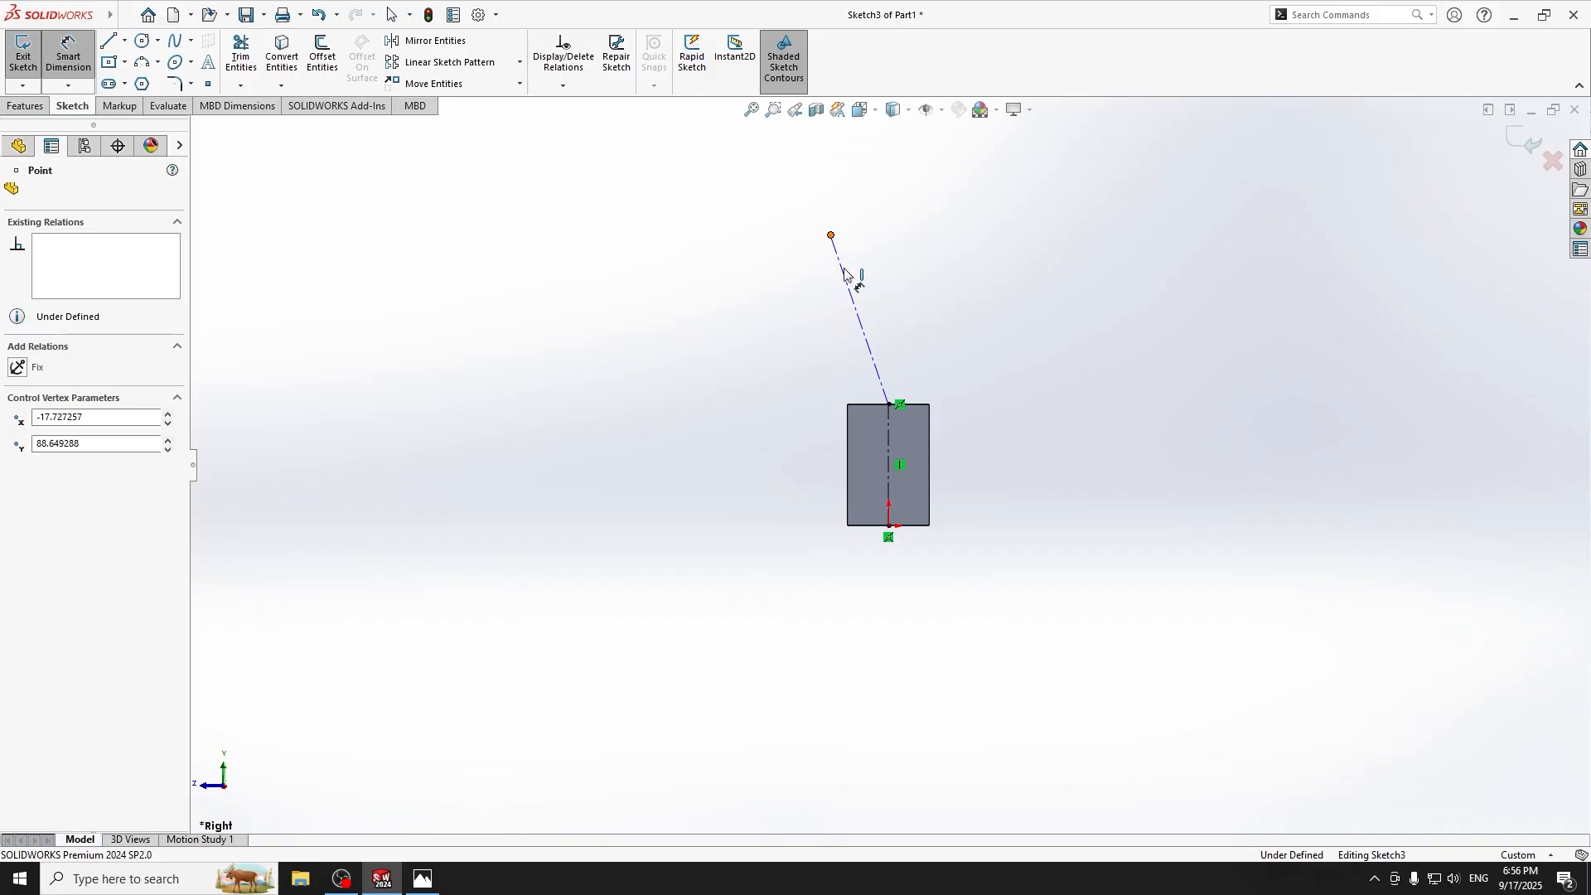
{"action": "left_click", "coordinate": [889, 404]}
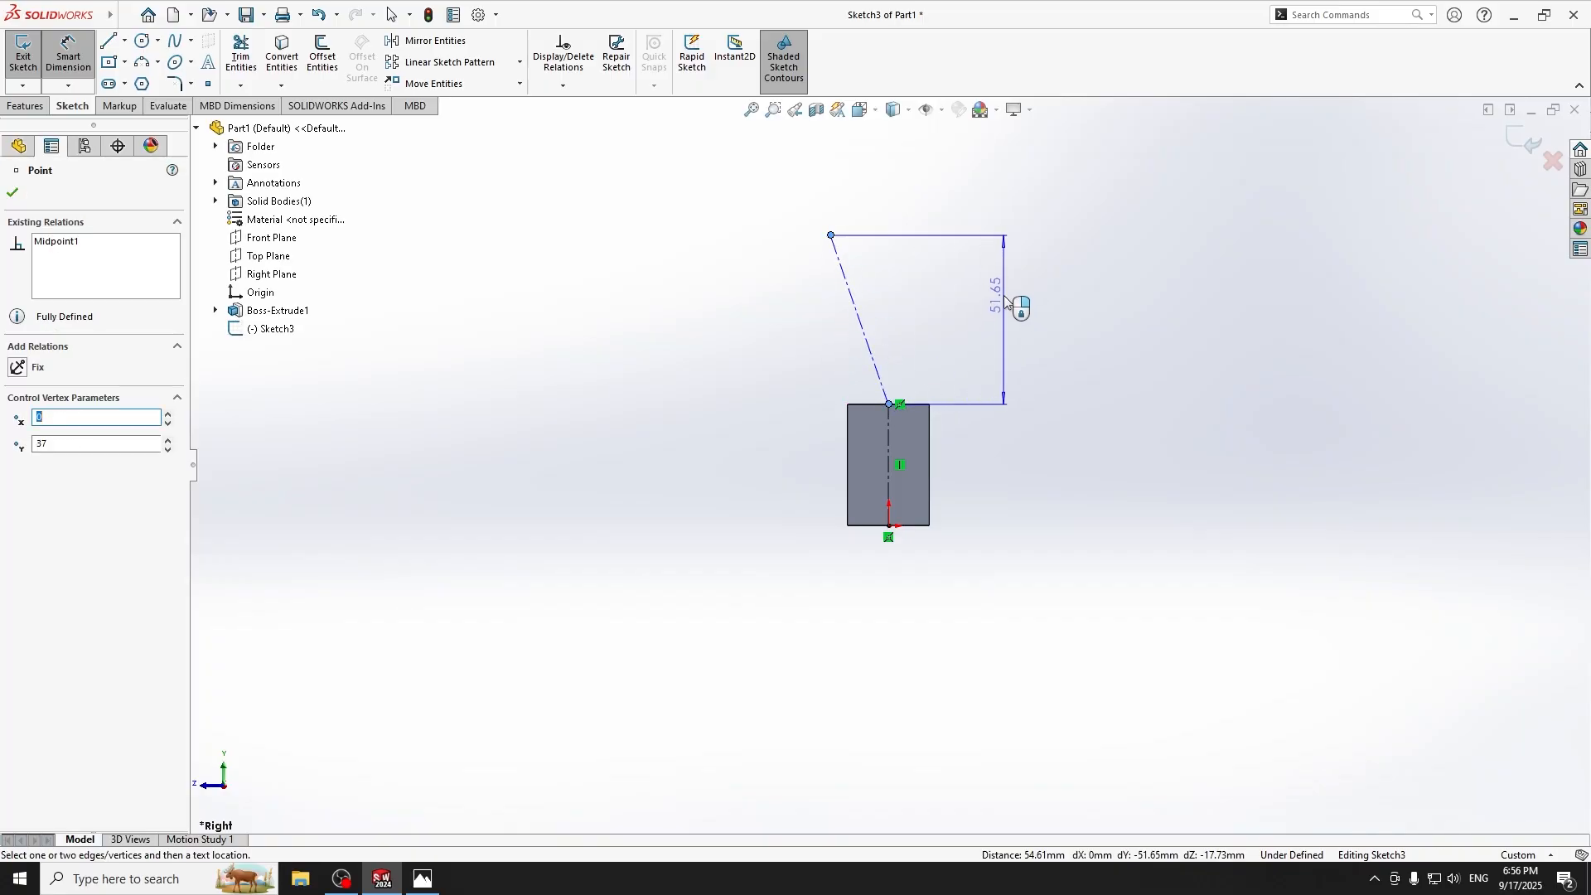
{"action": "left_click", "coordinate": [966, 211]}
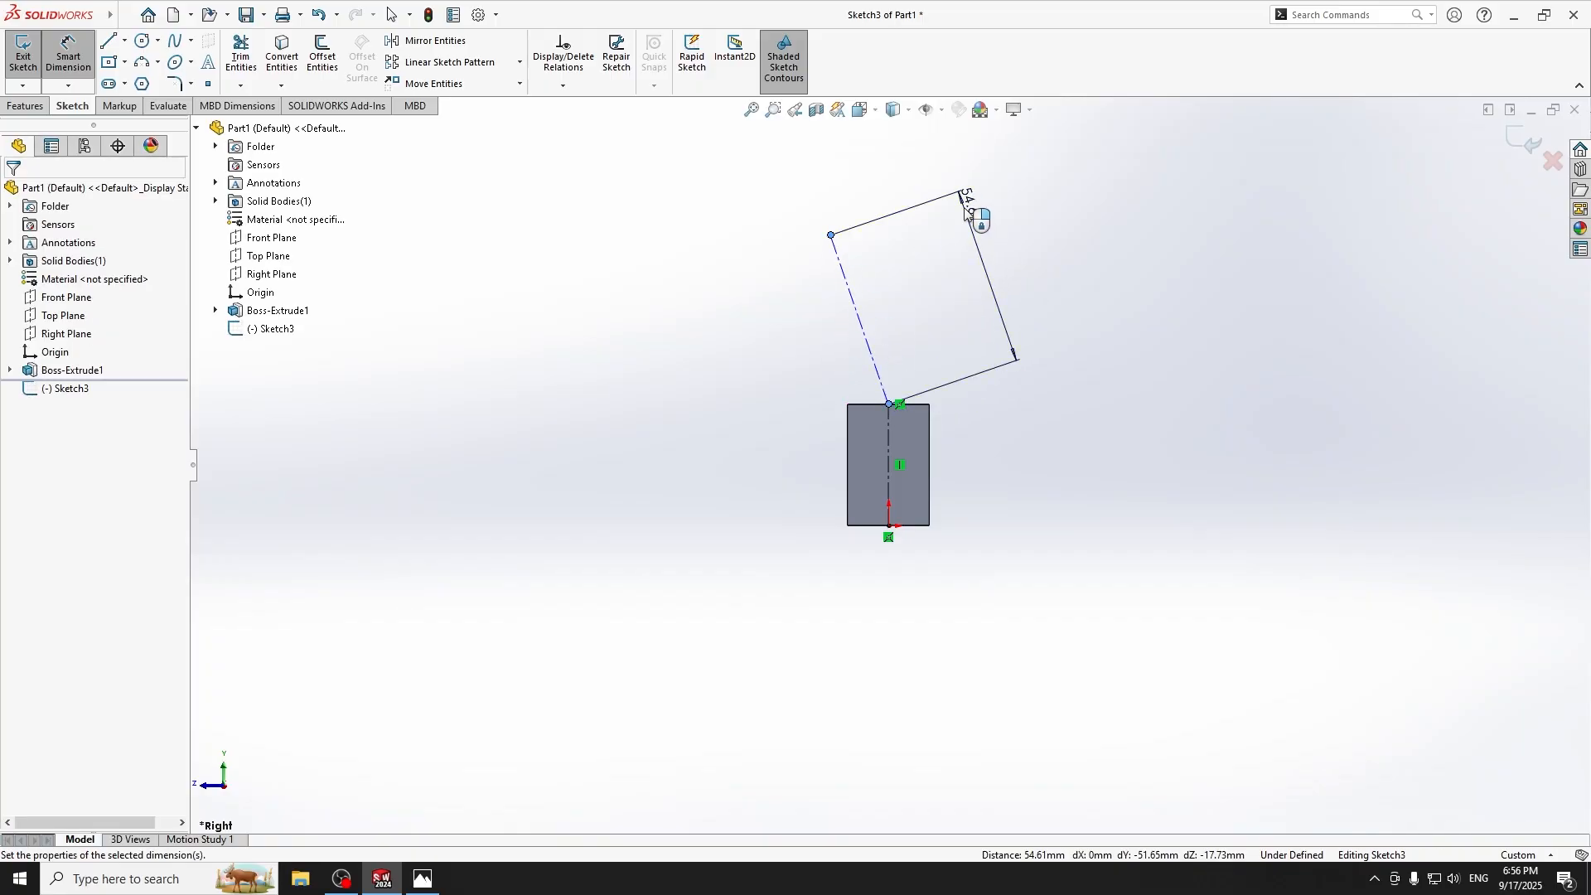
{"action": "type", "text": "57.5"}
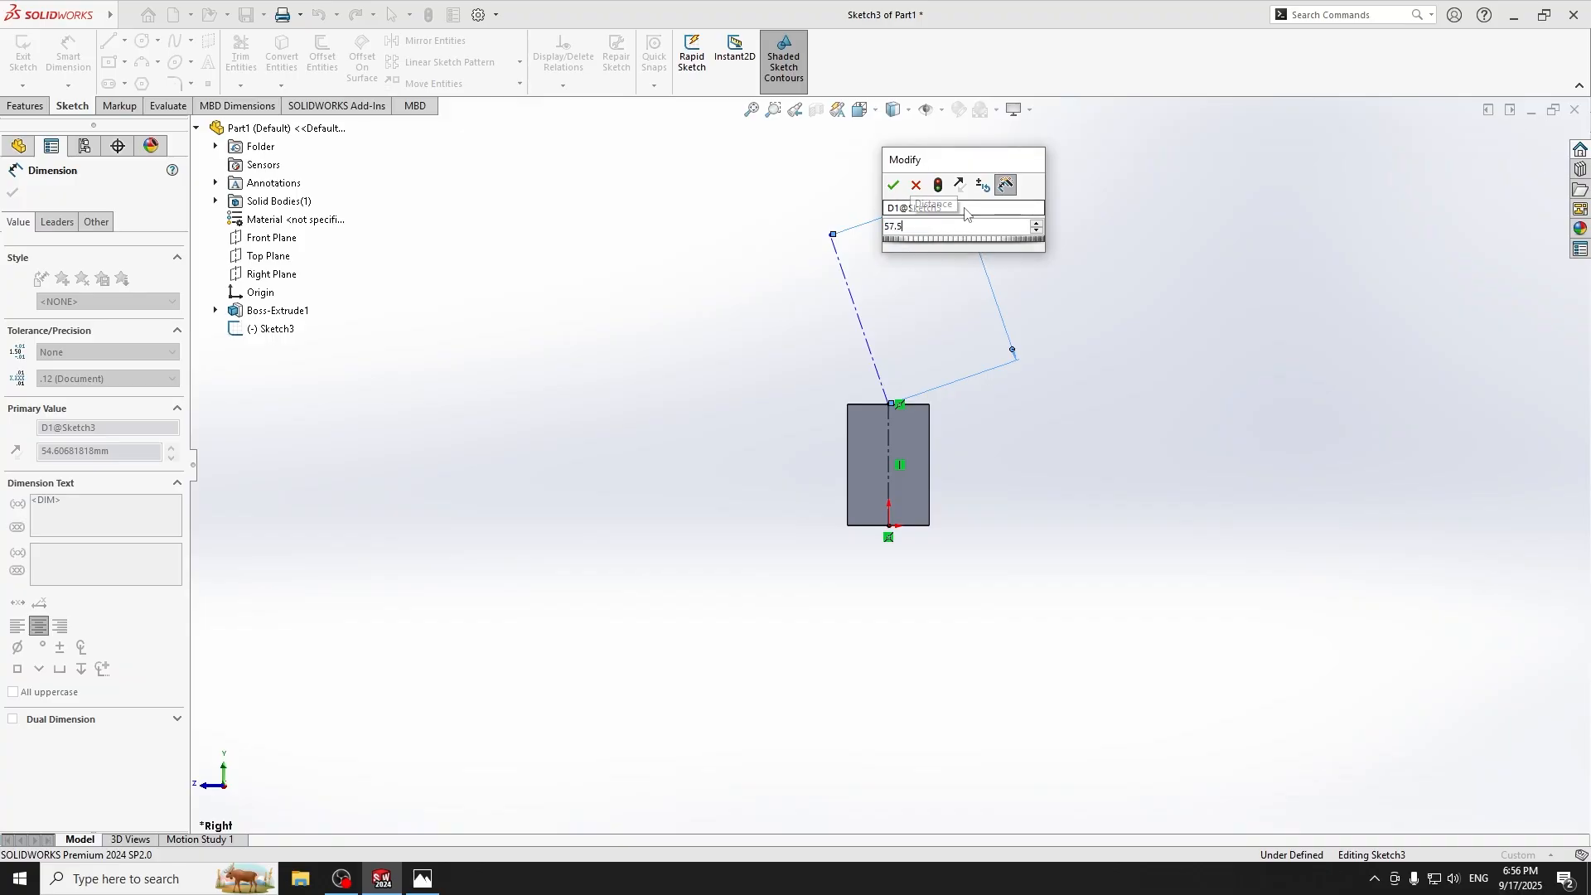
{"action": "key", "text": "Return"}
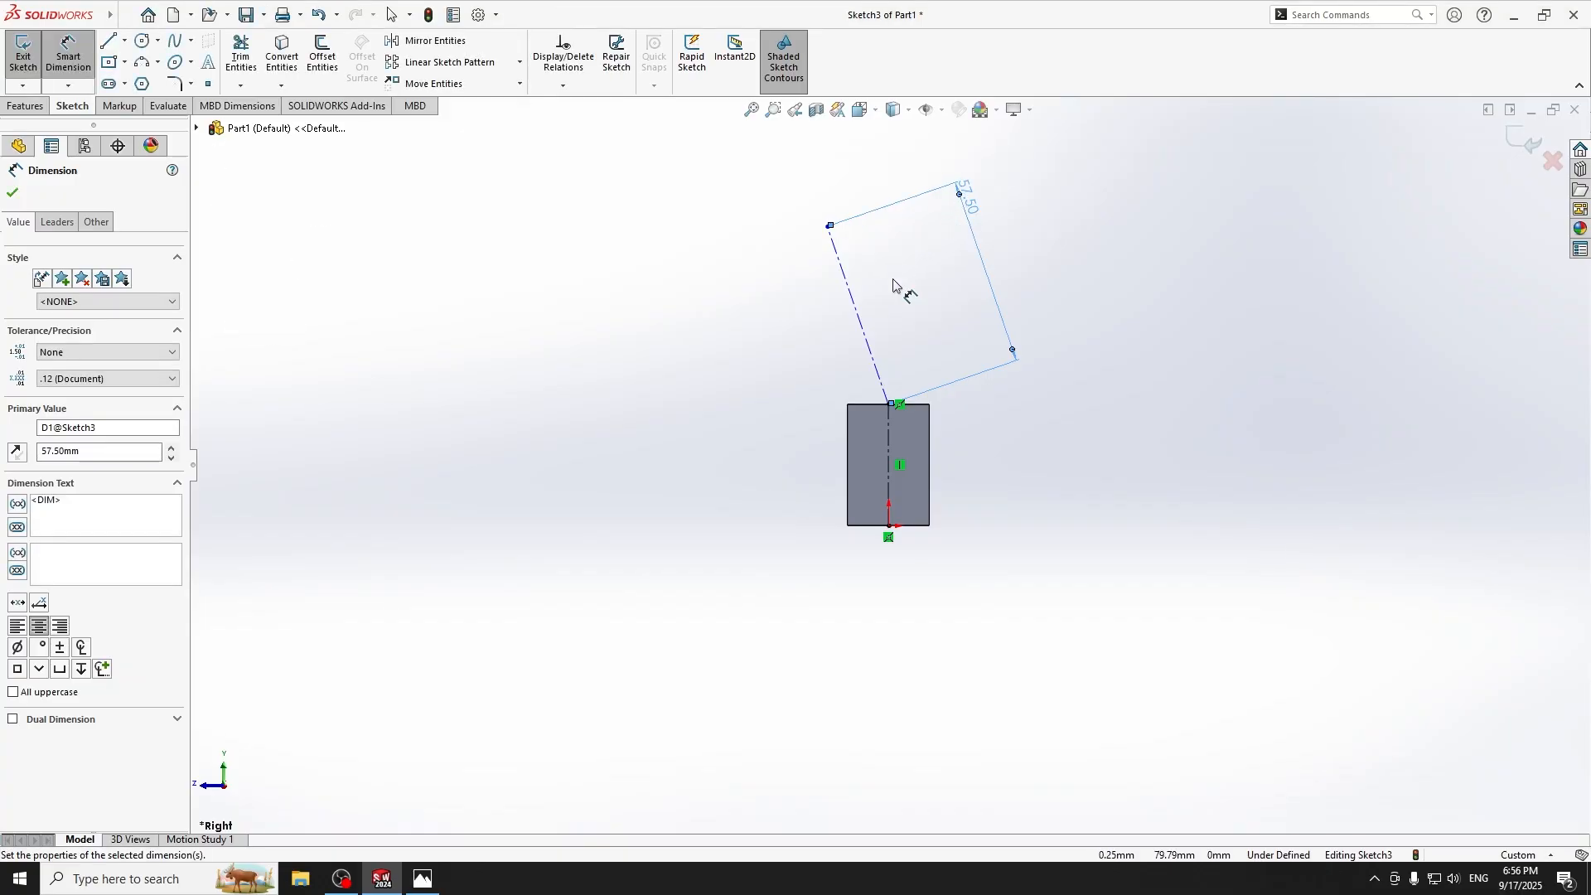
{"action": "left_click", "coordinate": [855, 305]}
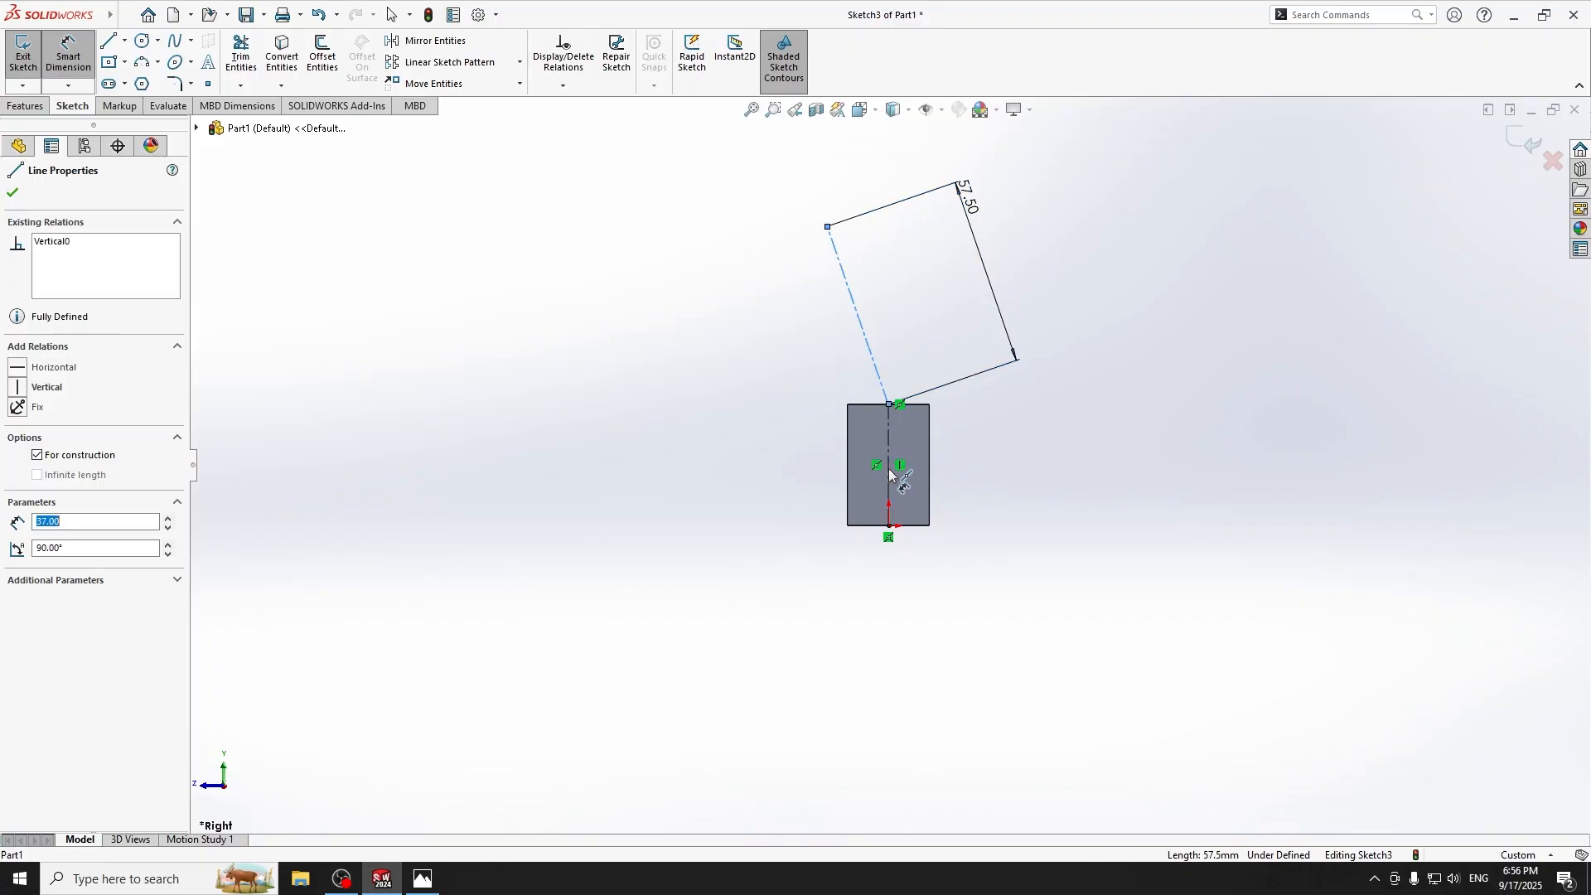
{"action": "left_click", "coordinate": [858, 357]}
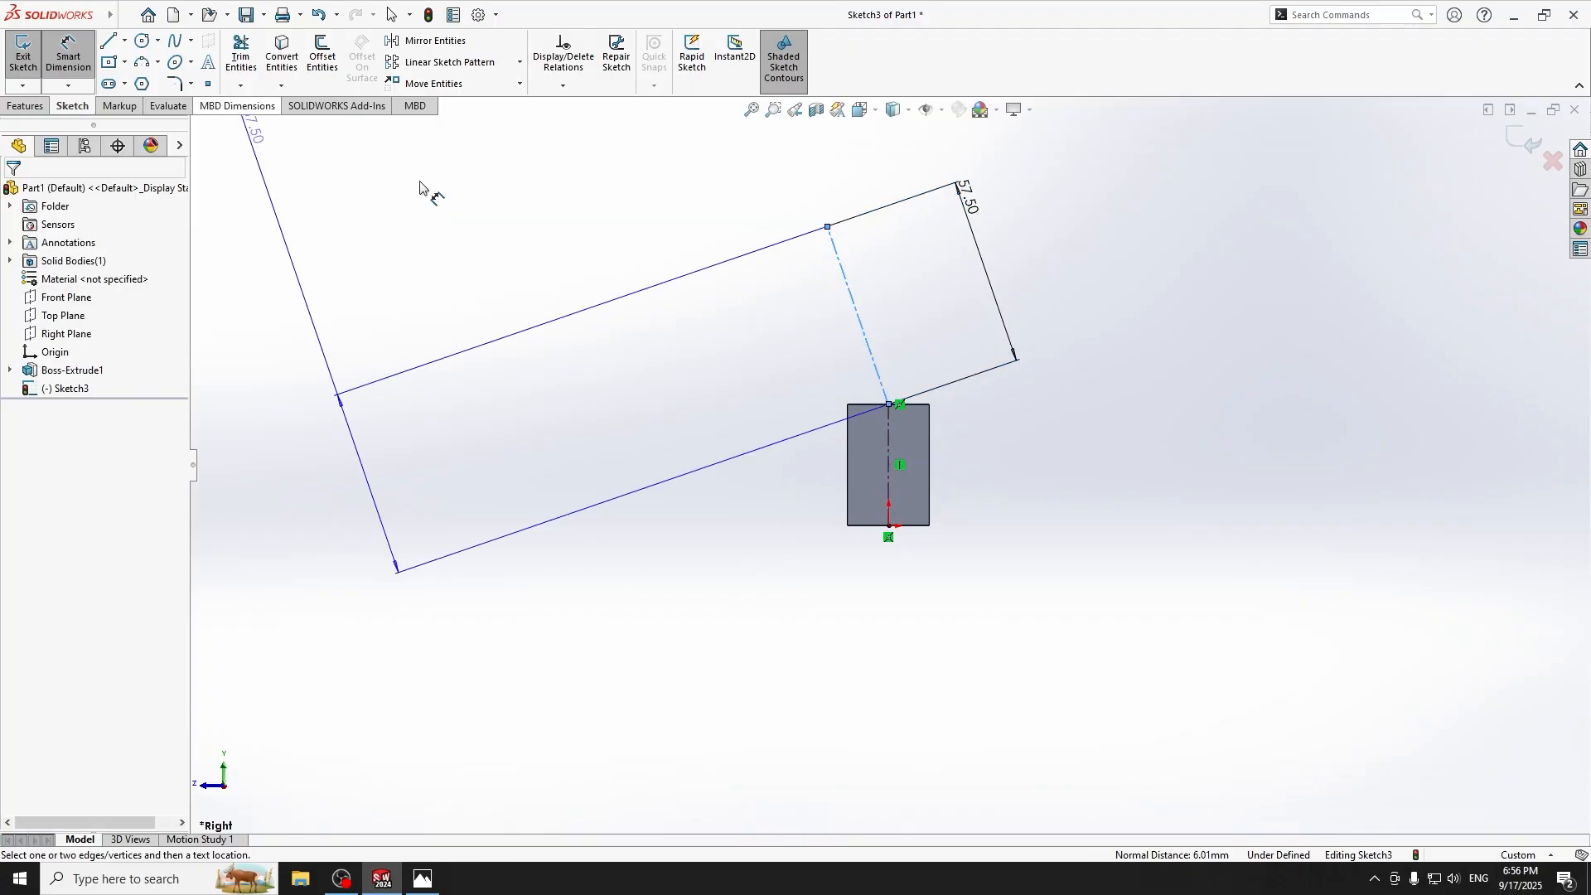
{"action": "left_click", "coordinate": [71, 58]}
Dimension the angle between the slanted and vertical centerlines to 165 degrees.
{"action": "left_click", "coordinate": [73, 60]}
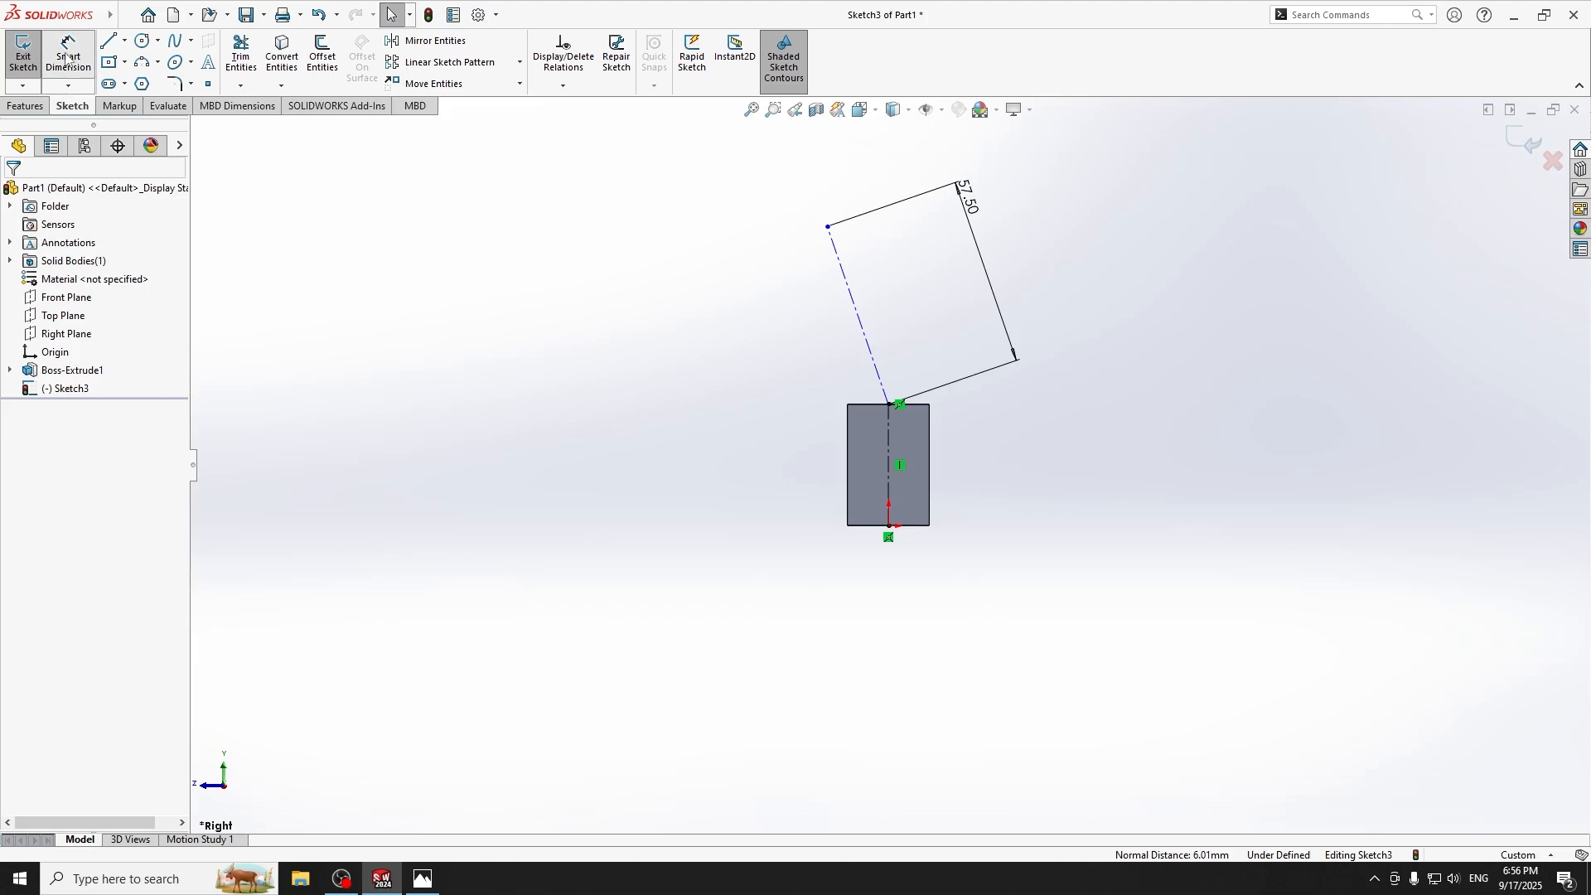
{"action": "left_click", "coordinate": [858, 324]}
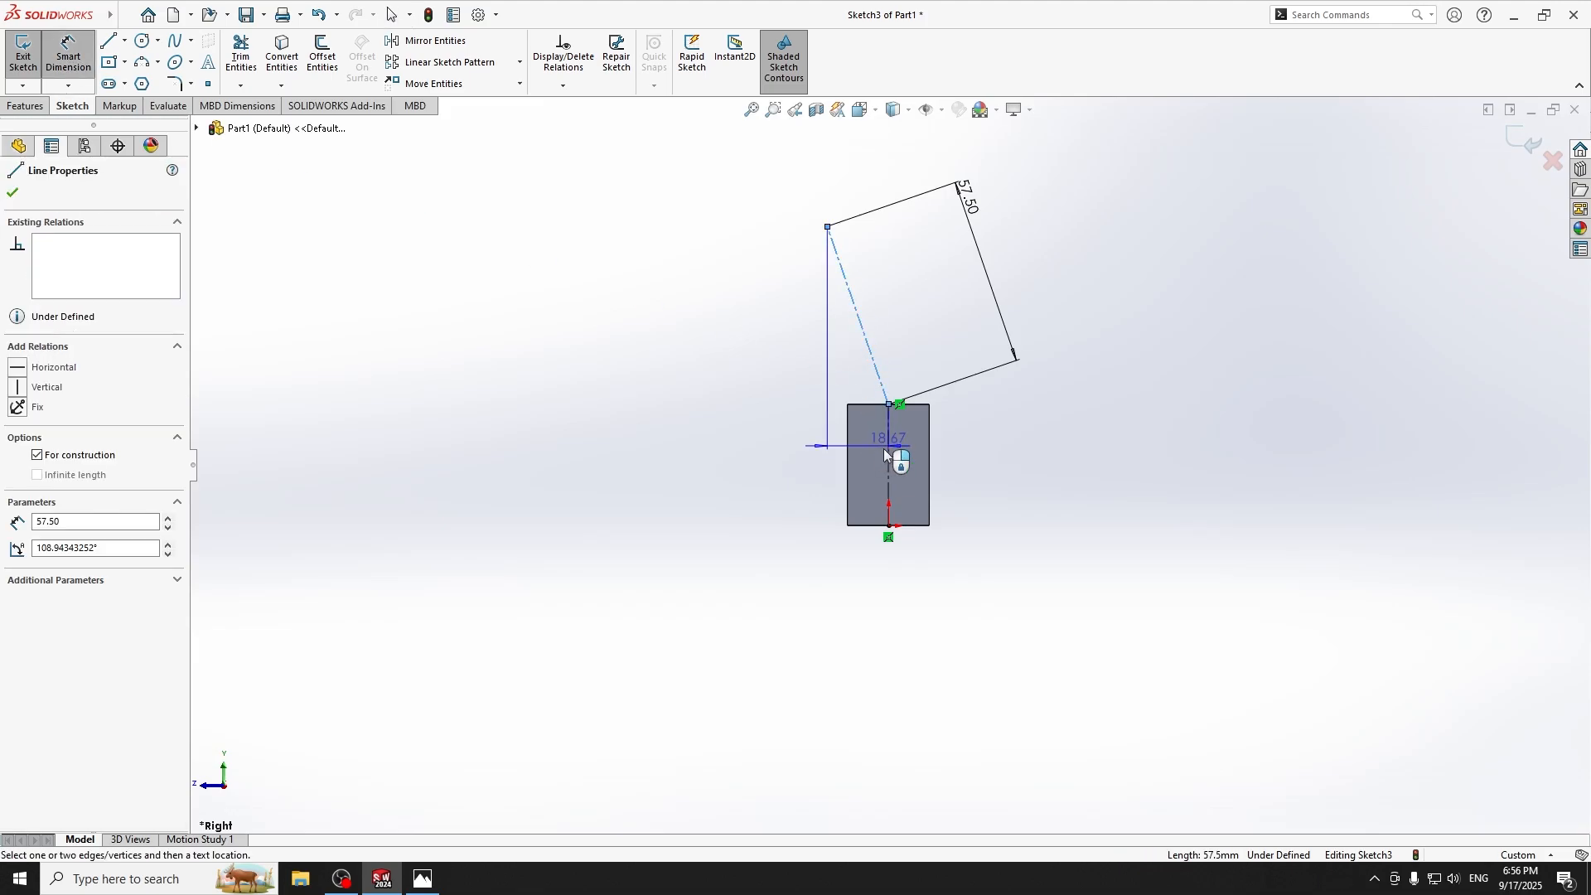
{"action": "left_click", "coordinate": [889, 457]}
{"action": "left_click", "coordinate": [812, 400]}
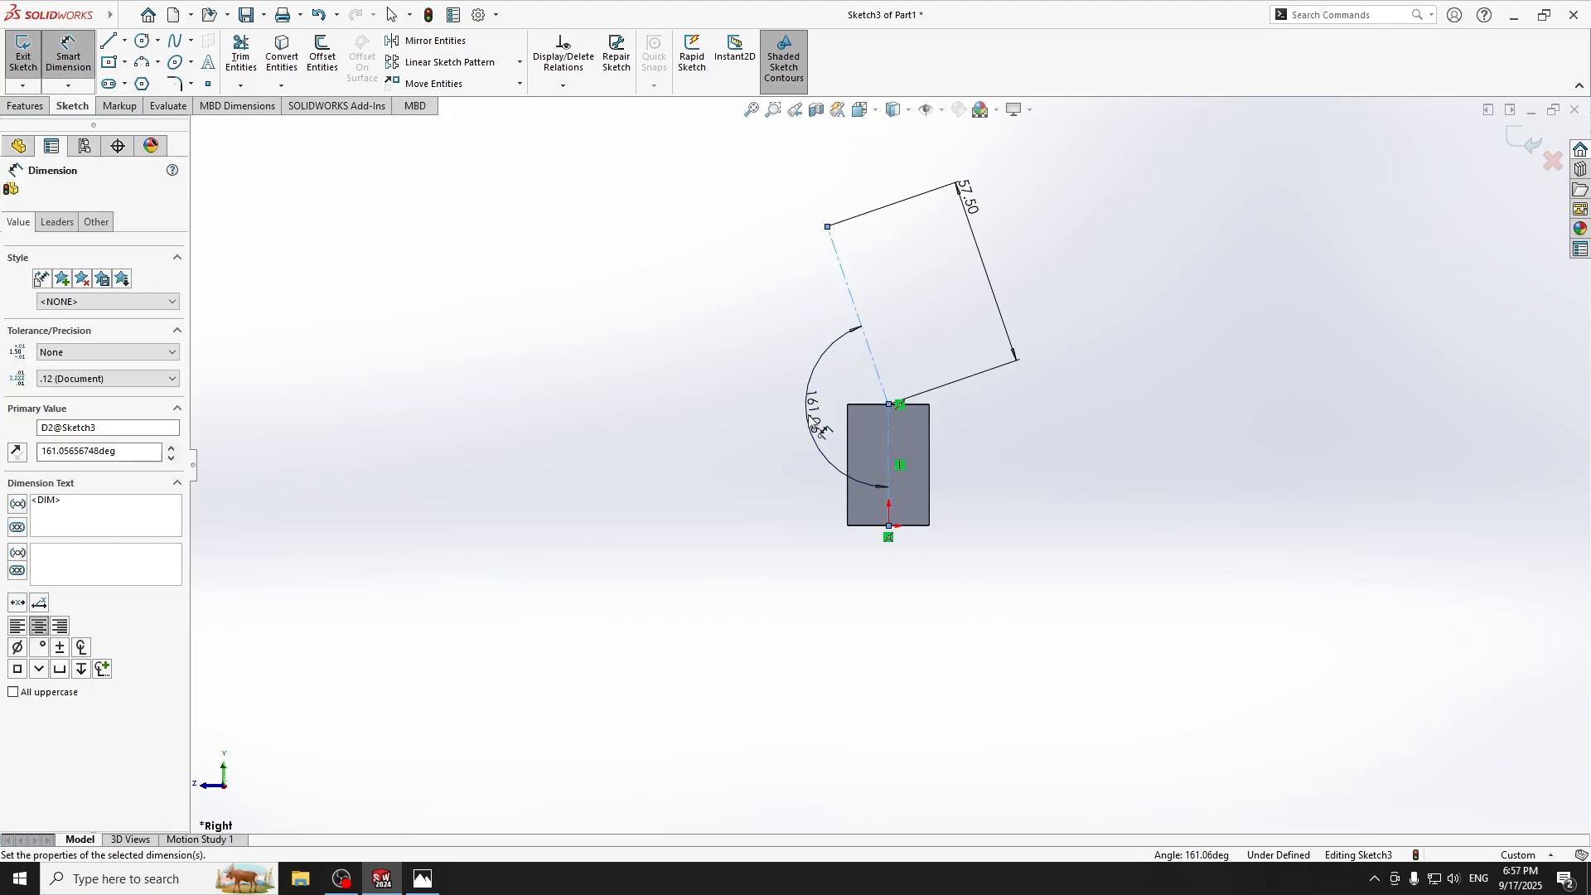
{"action": "type", "text": "1"}
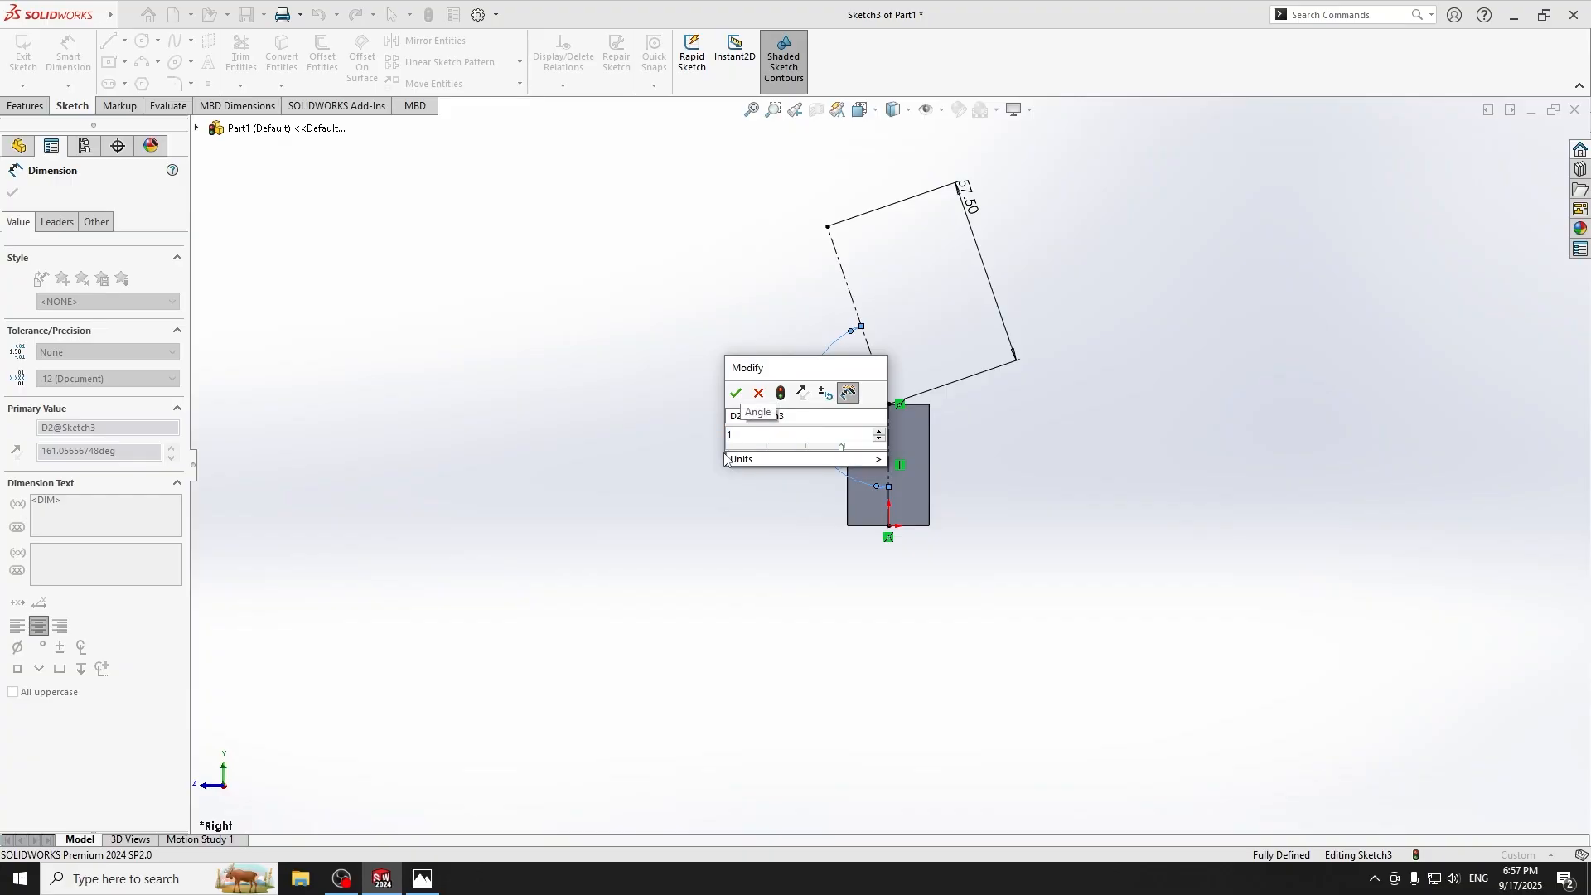
{"action": "type", "text": "65"}
{"action": "key", "text": "Return"}
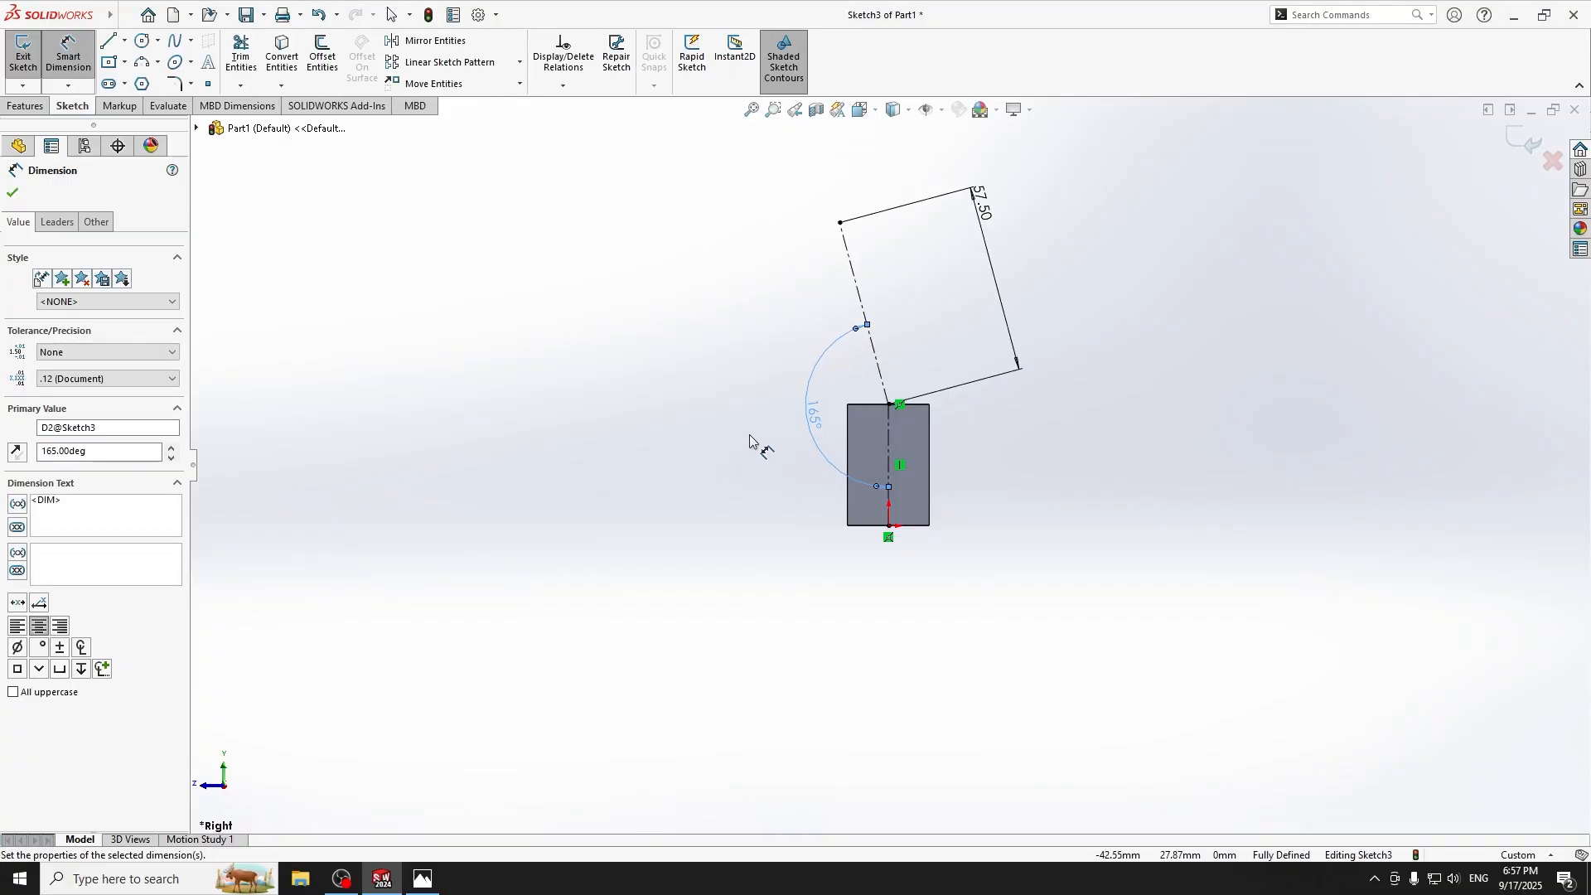
Draw another centerline from the upper end of the slanted one, continuing upward in the same direction.
{"action": "scroll", "coordinate": [726, 416], "scroll_direction": "up", "scroll_amount": 3}
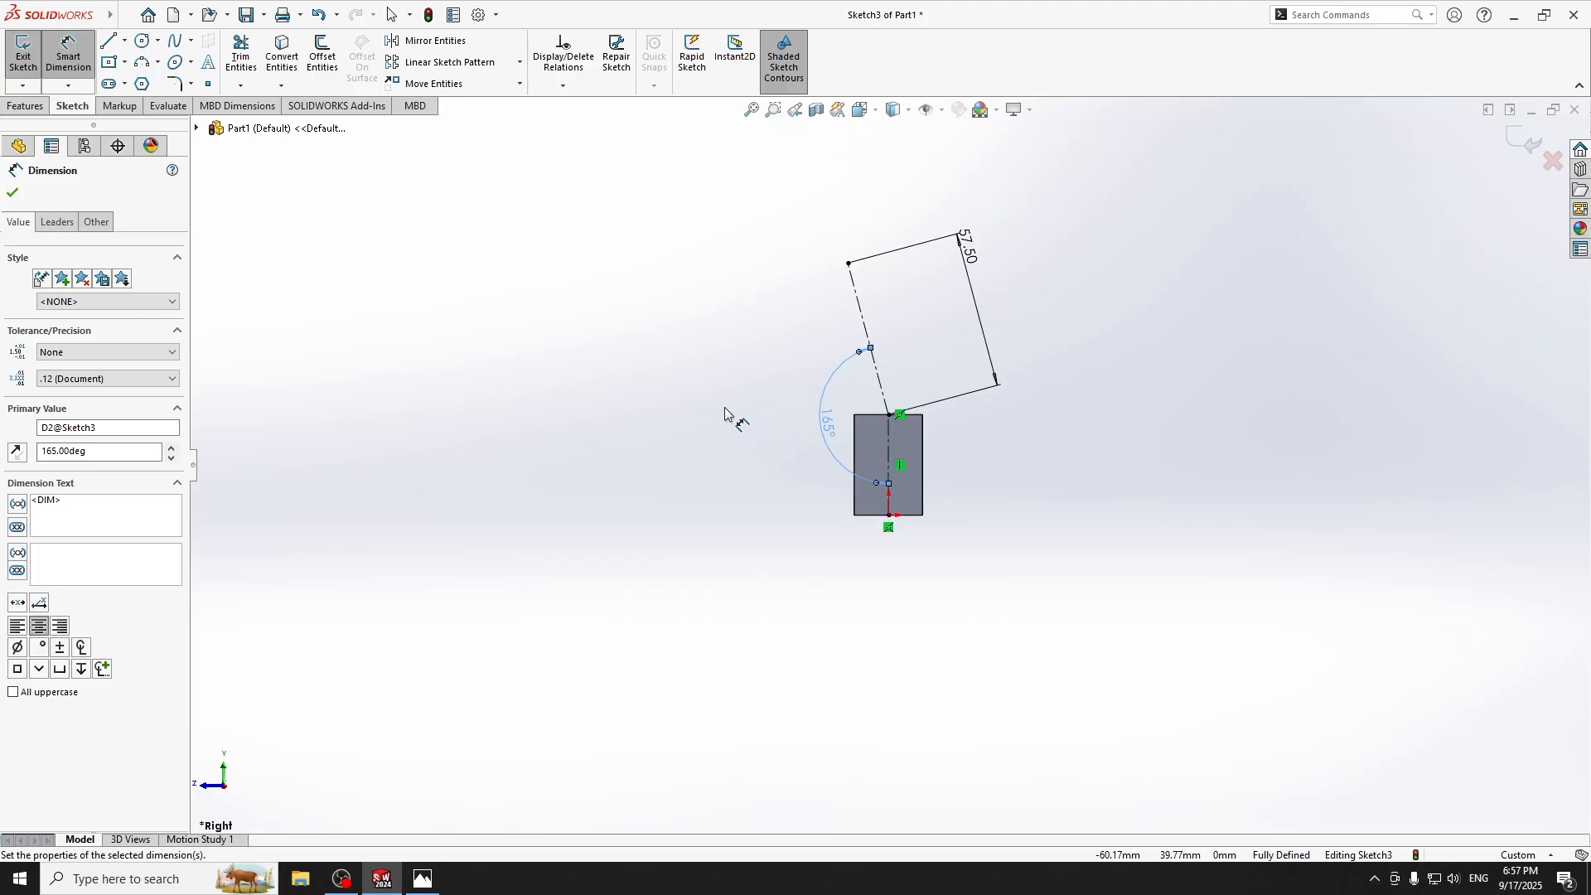
{"action": "scroll", "coordinate": [729, 418], "scroll_direction": "down", "scroll_amount": 1}
{"action": "mouse_move", "coordinate": [731, 420]}
{"action": "middle_mouse_down"}
{"action": "mouse_move", "coordinate": [744, 410]}
{"action": "mouse_move", "coordinate": [741, 430]}
{"action": "middle_mouse_up"}
{"action": "key", "text": "ctrl+8"}
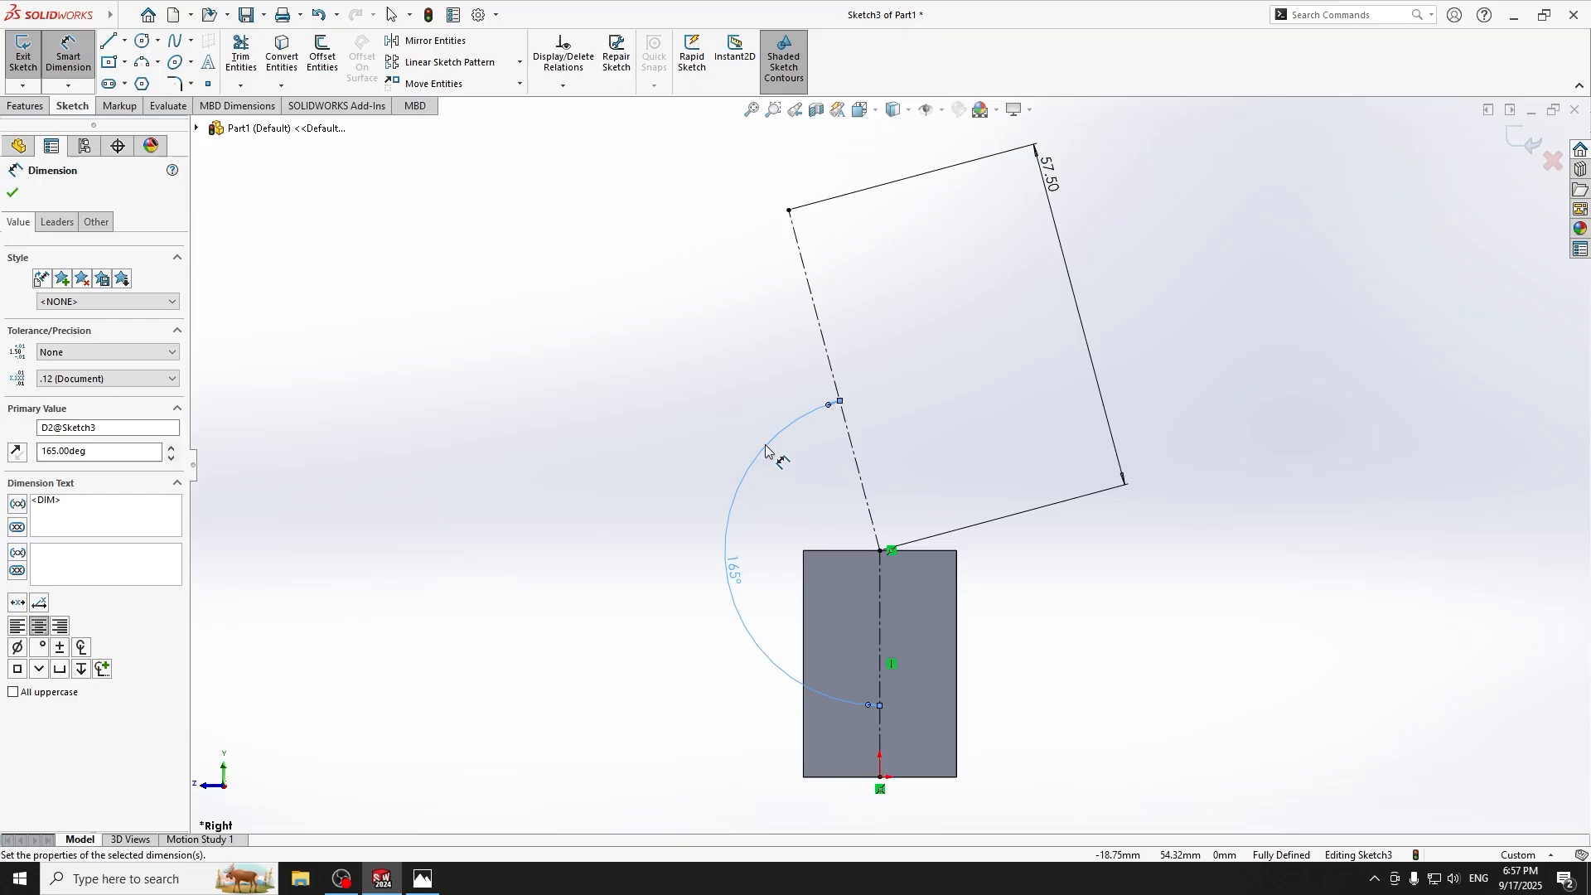
{"action": "scroll", "coordinate": [771, 446], "scroll_direction": "up", "scroll_amount": 2}
{"action": "left_click", "coordinate": [123, 15]}
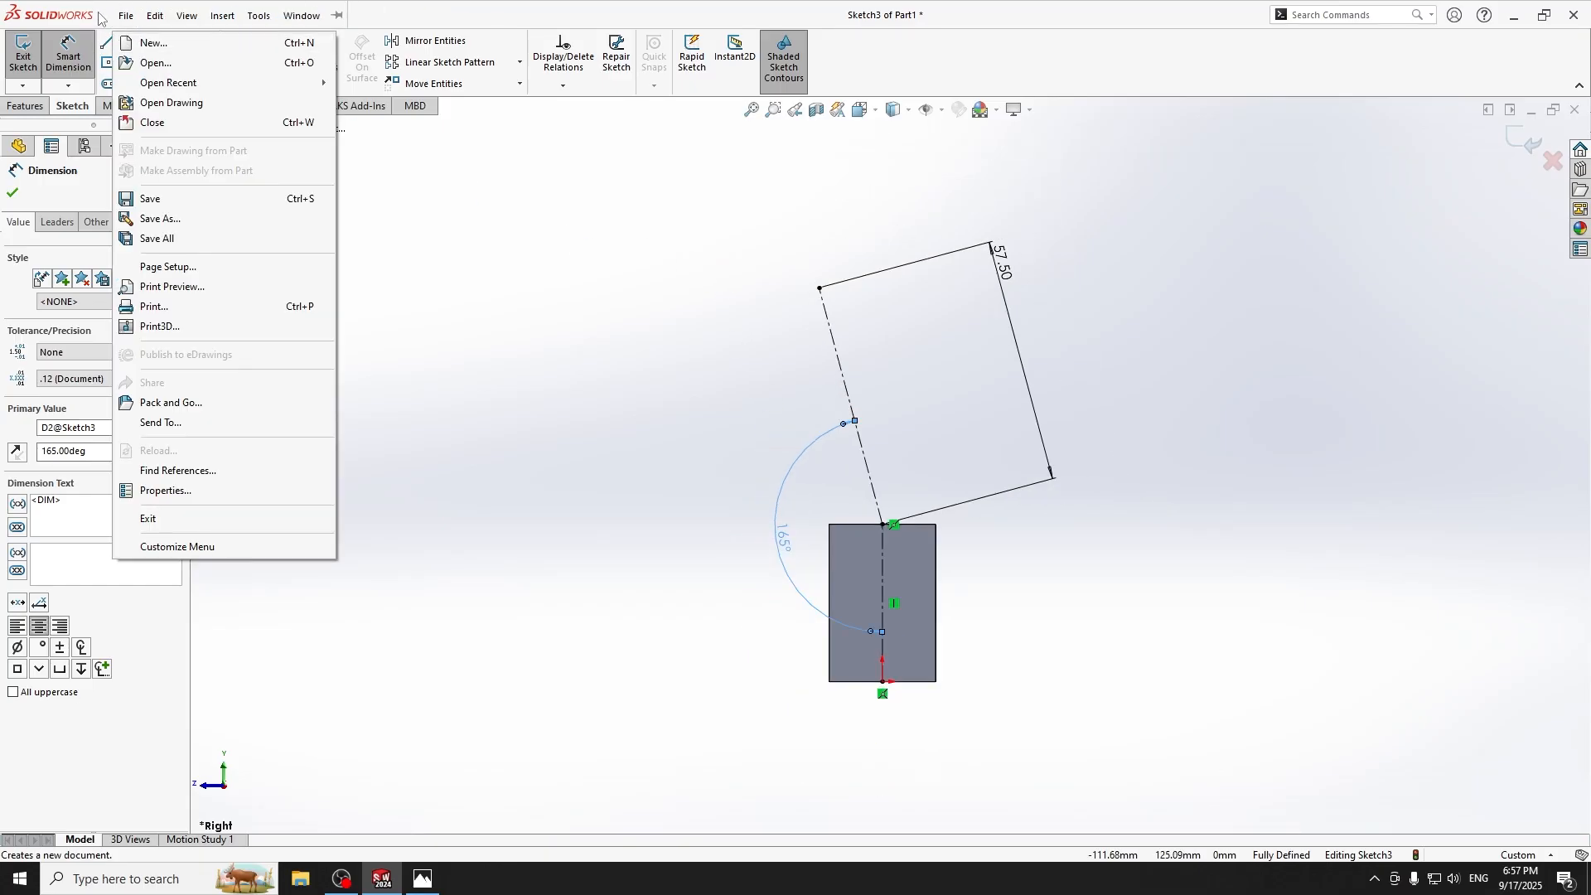
{"action": "left_click", "coordinate": [104, 43]}
{"action": "left_click", "coordinate": [124, 40]}
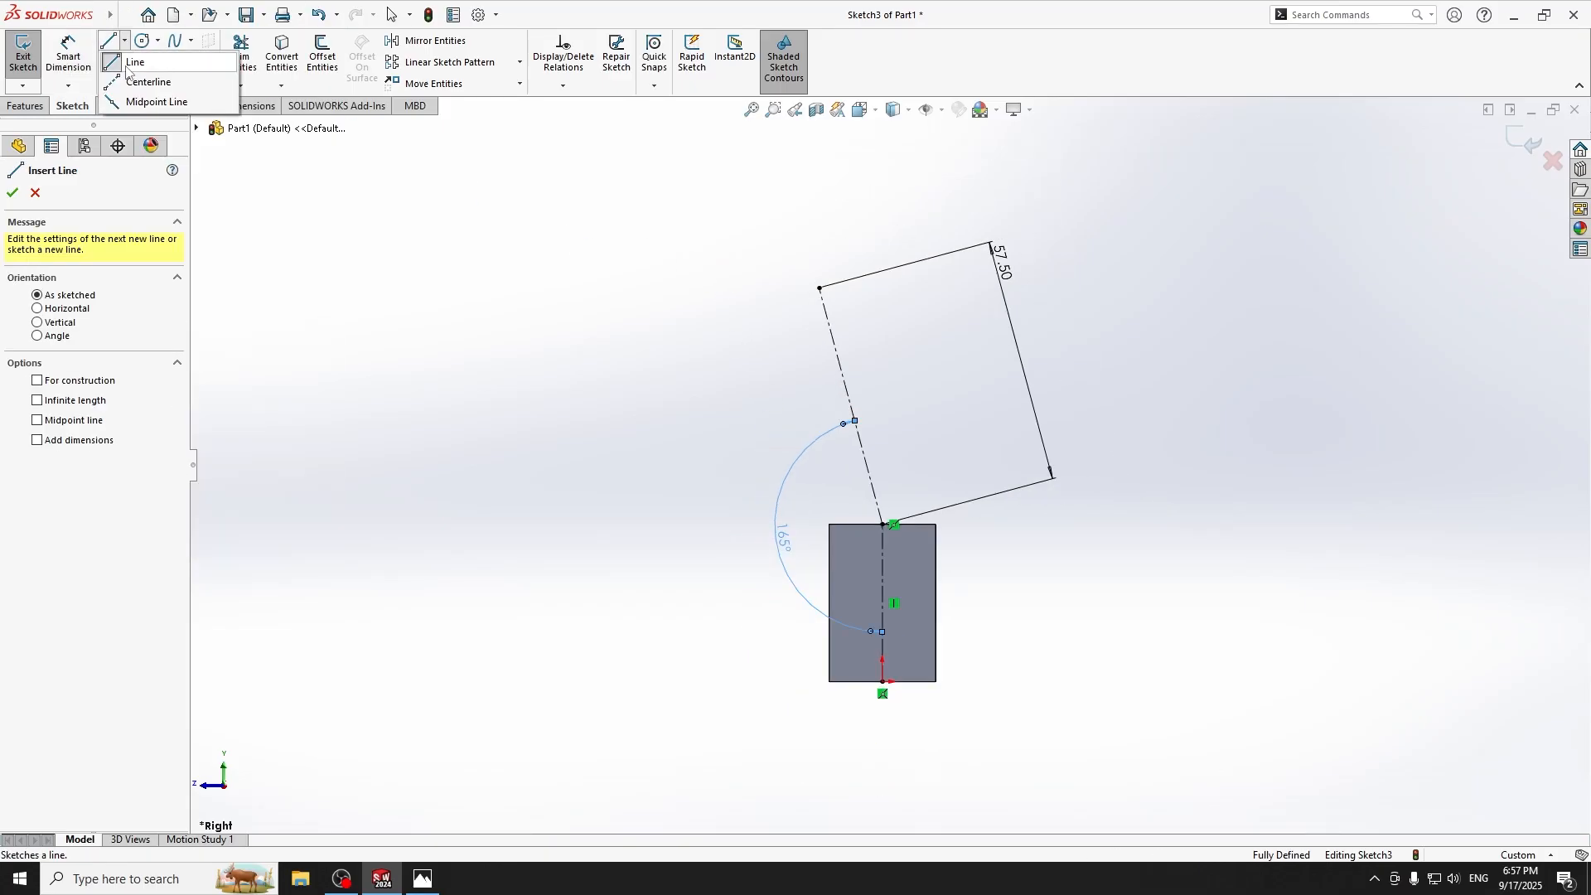
{"action": "left_click", "coordinate": [137, 76]}
{"action": "left_click", "coordinate": [820, 288]}
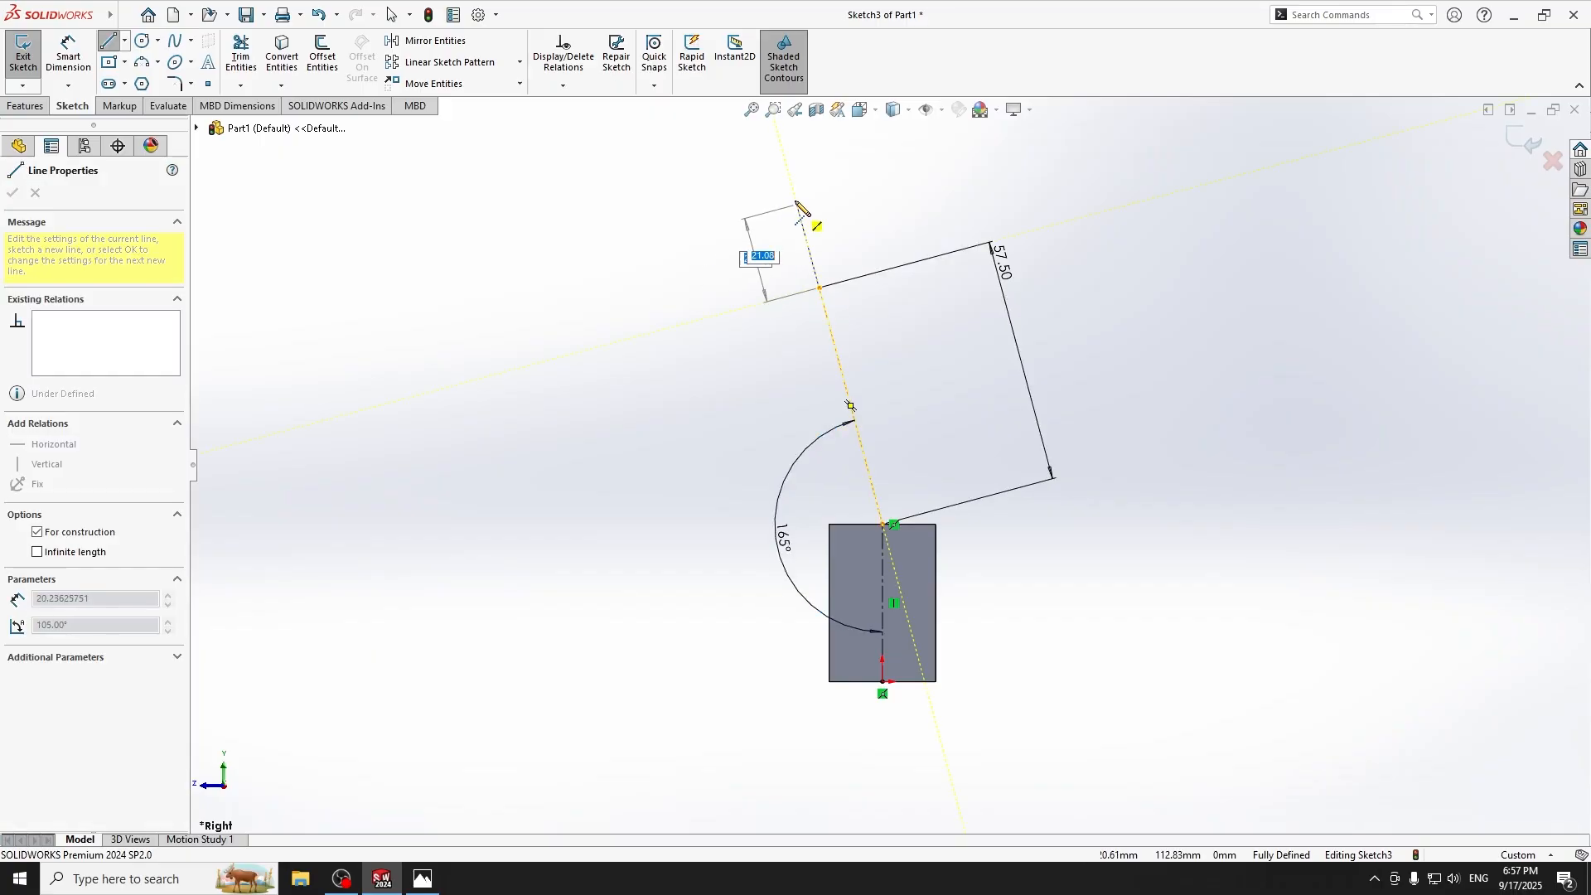
{"action": "left_click", "coordinate": [780, 145]}
{"action": "key", "text": "Escape"}
{"action": "key", "text": "Escape"}
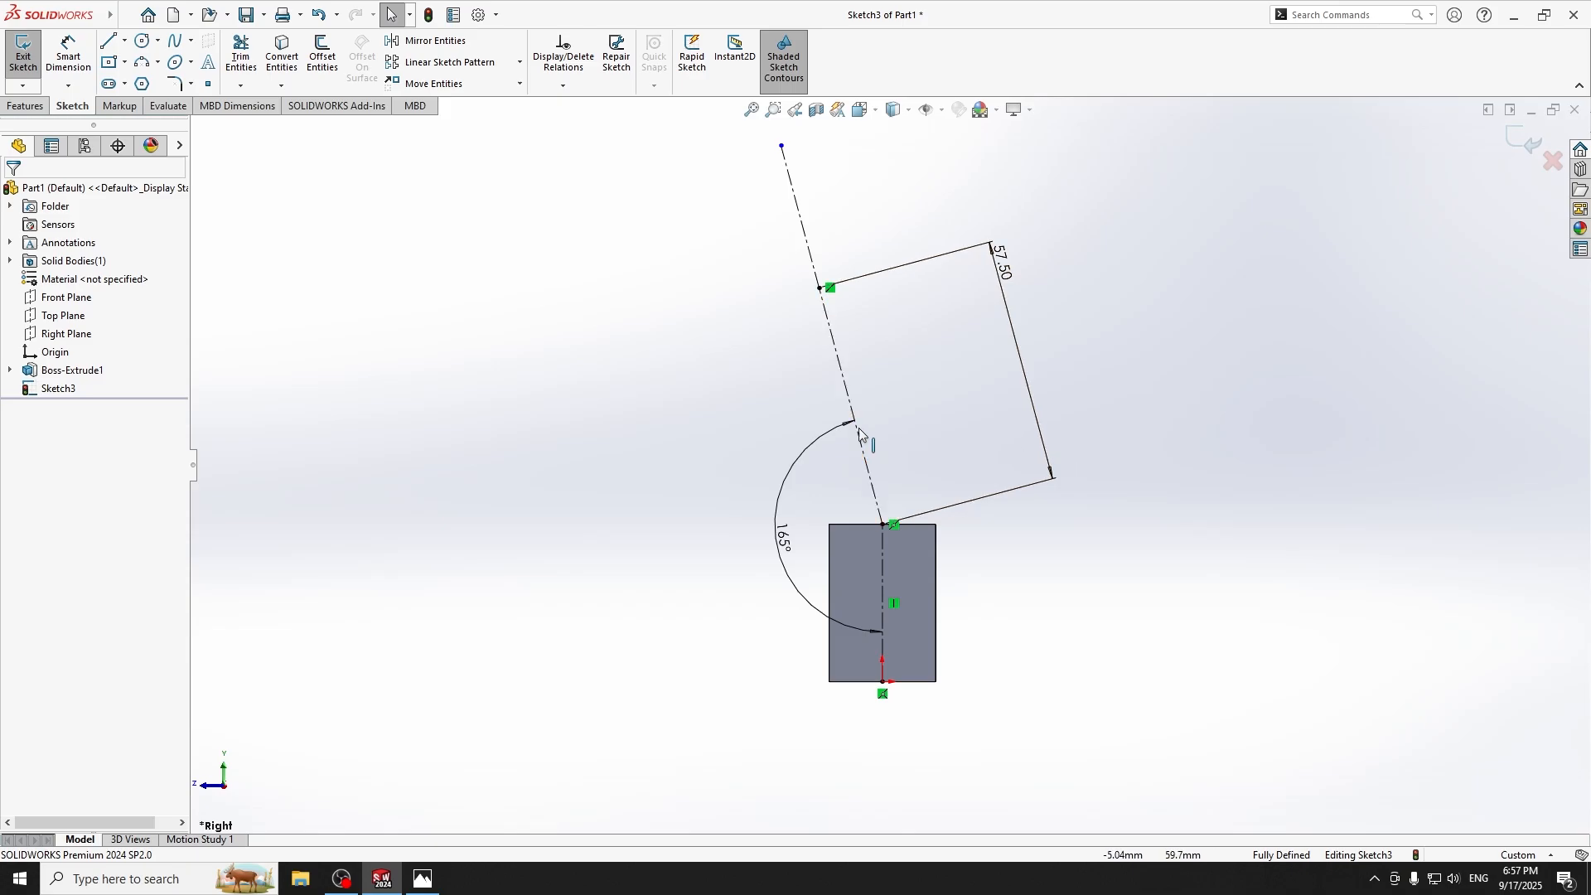
Exit the sketch and create a reference plane perpendicular to the 57.5 mm slanted centerline, passing through its upper endpoint.
{"action": "left_click", "coordinate": [25, 106]}
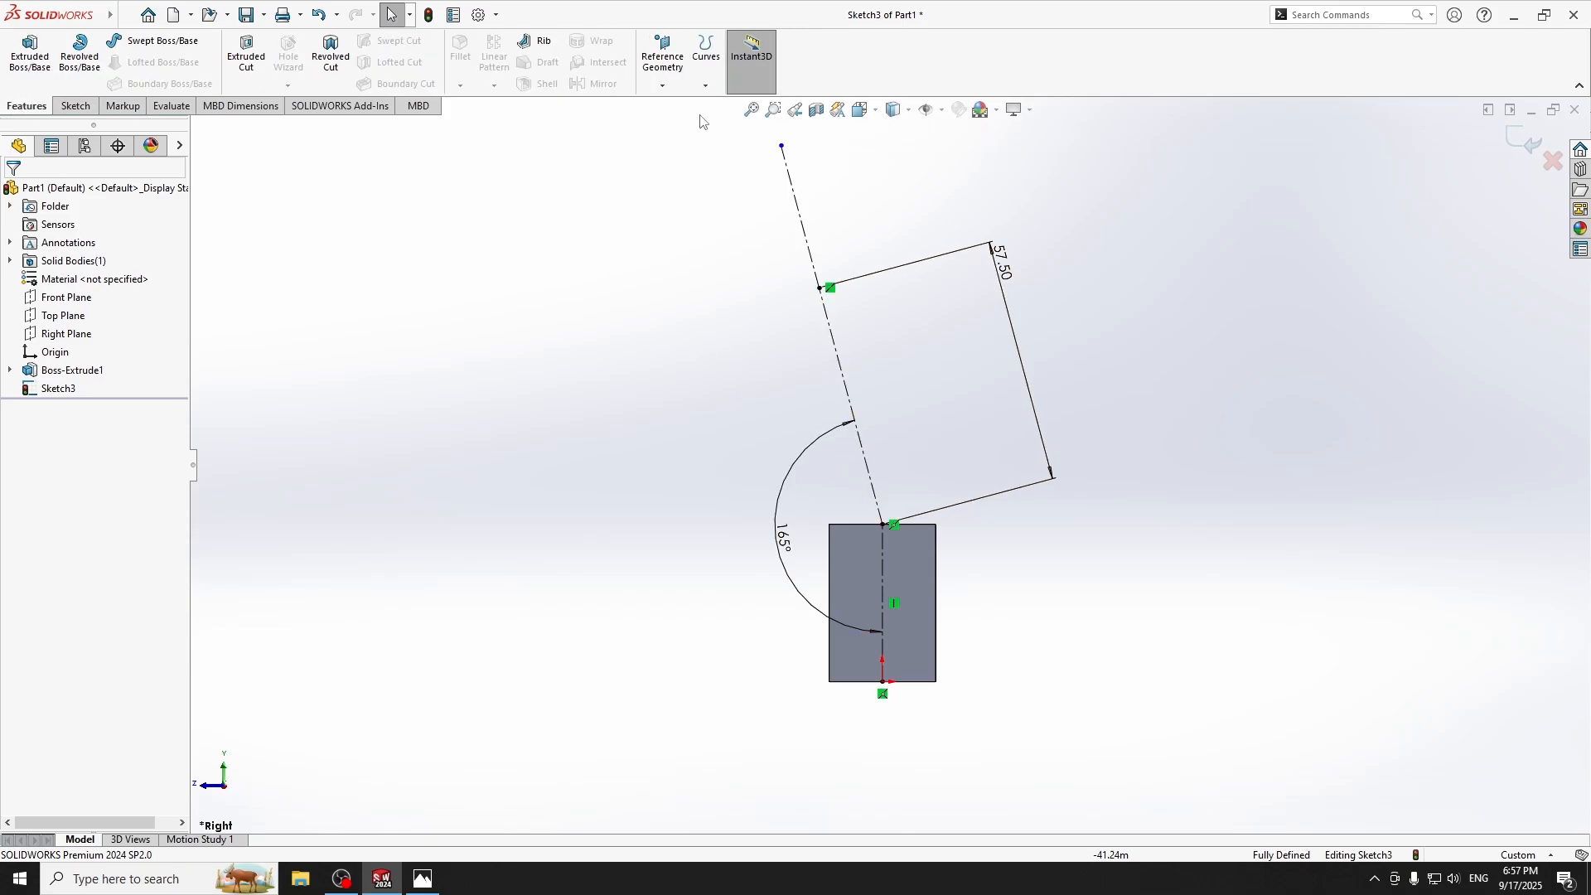
{"action": "left_click", "coordinate": [662, 85]}
{"action": "left_click", "coordinate": [661, 86]}
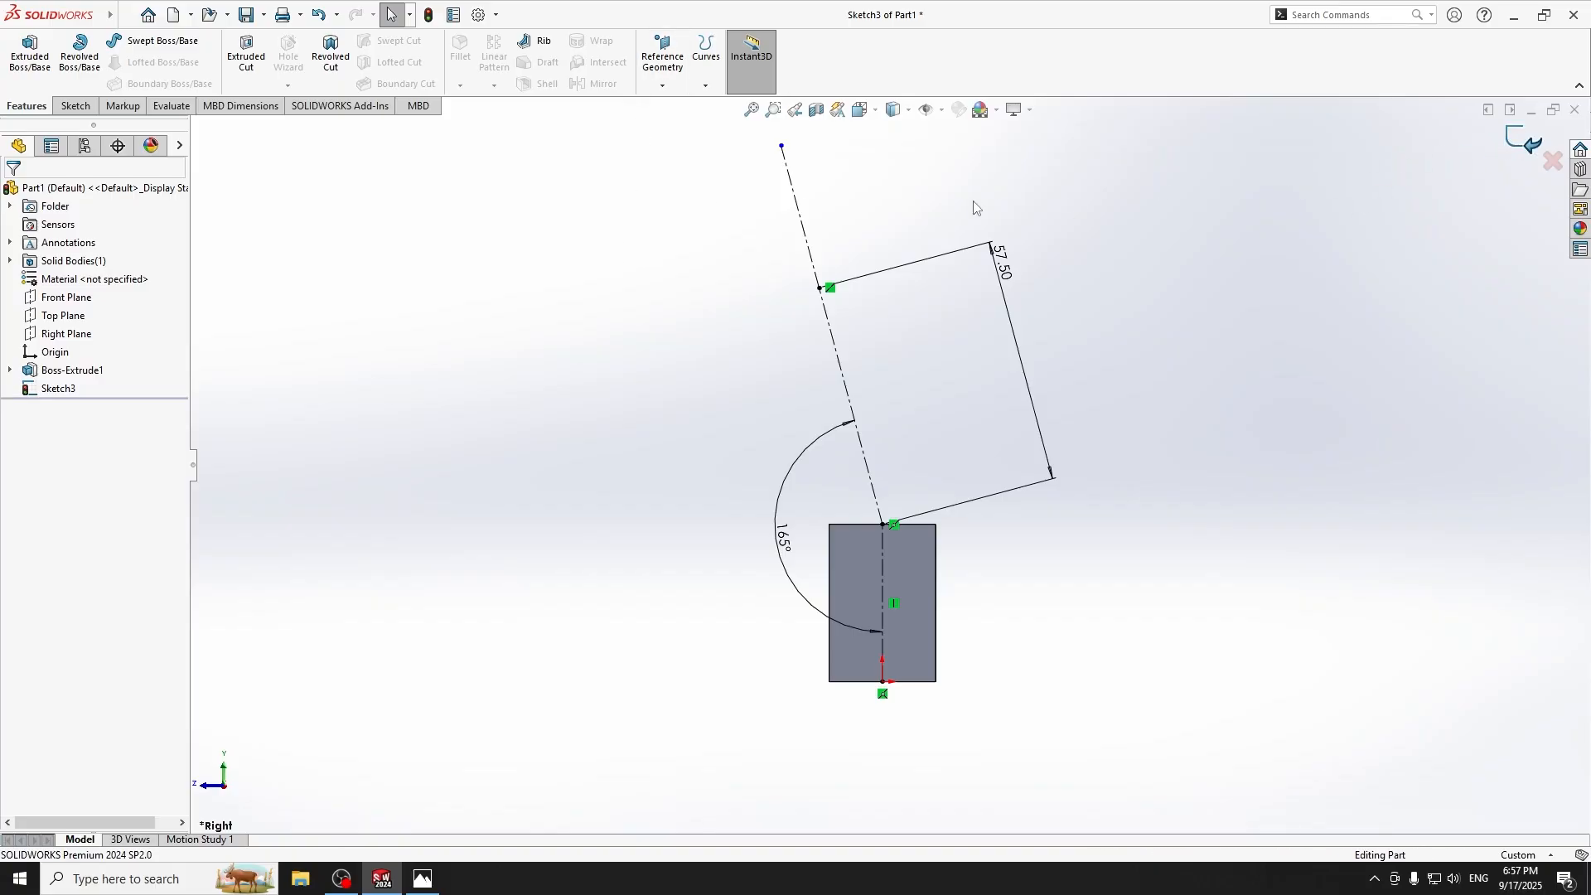
{"action": "key", "text": "ctrl+b"}
{"action": "left_click", "coordinate": [661, 87]}
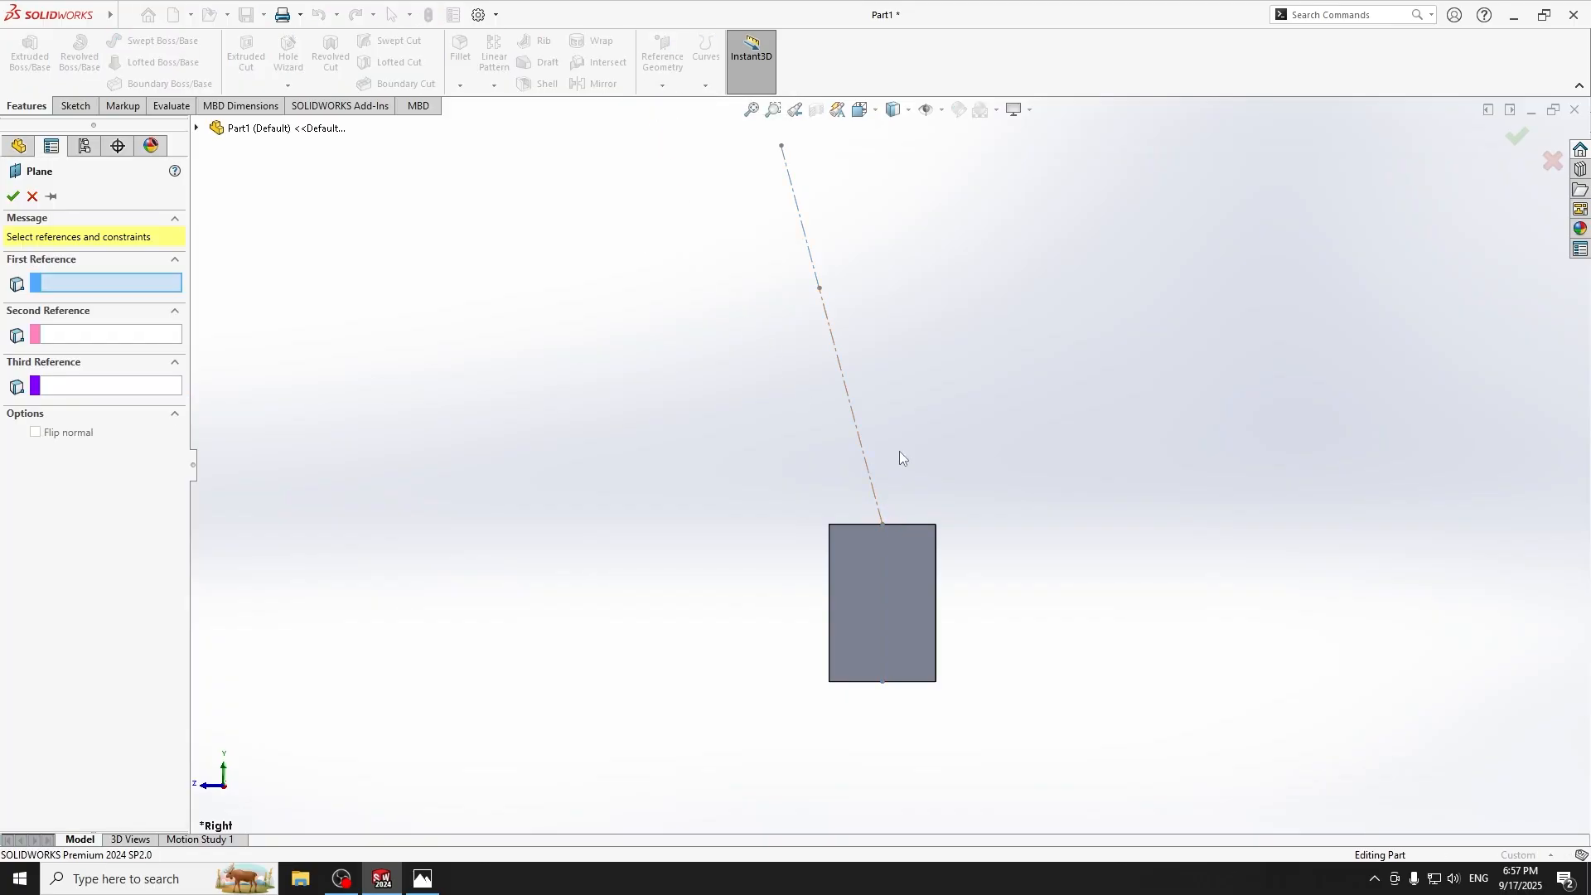
{"action": "middle_click_drag", "start_coordinate": [899, 451], "coordinate": [886, 516]}
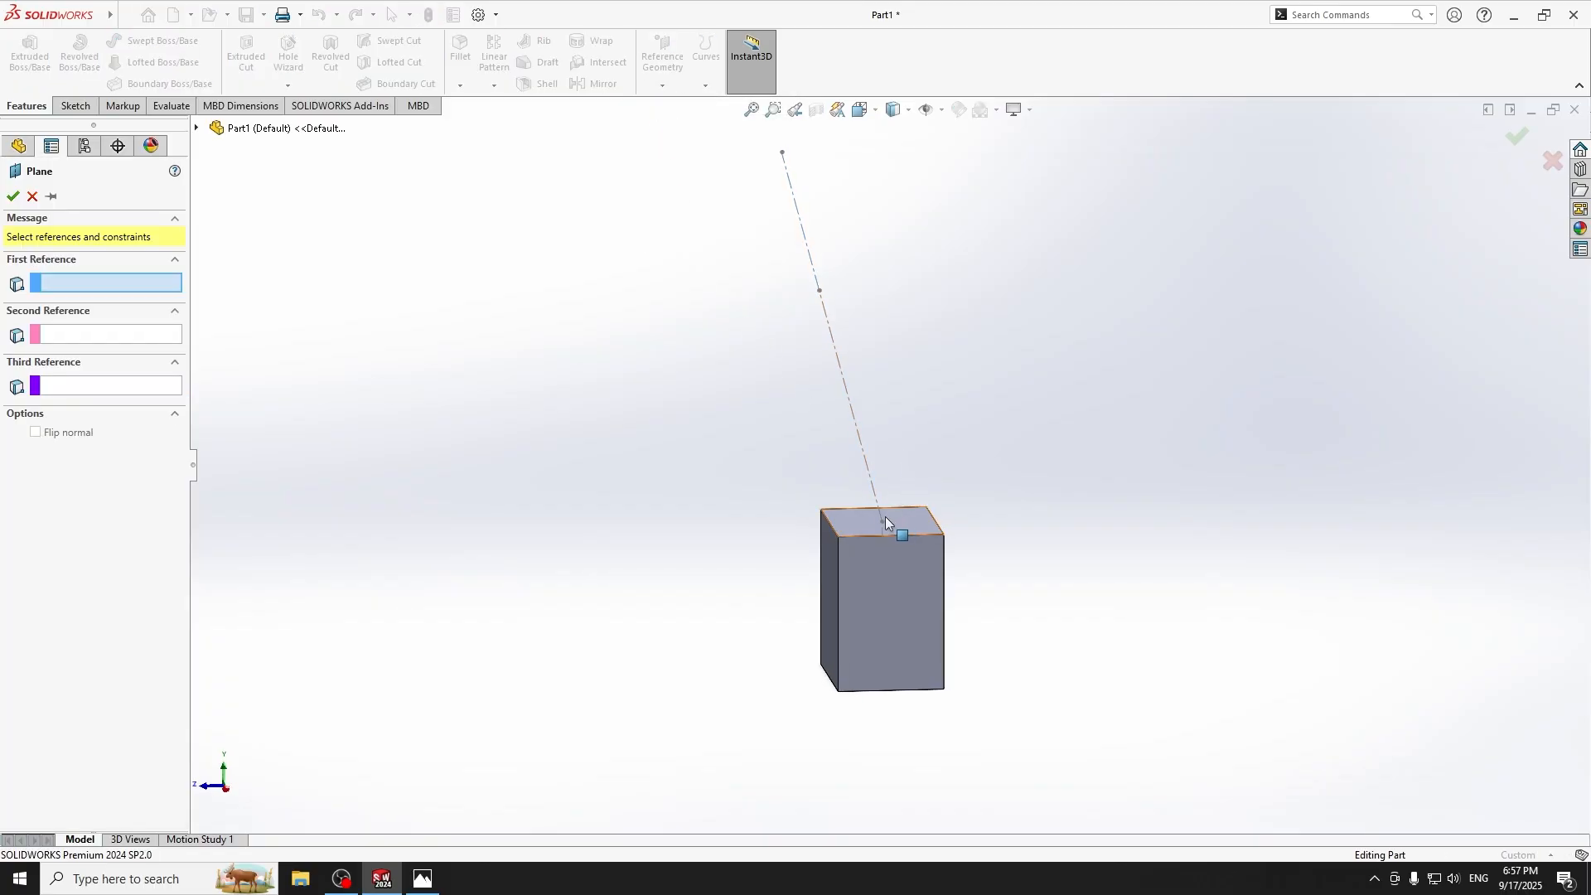
{"action": "left_click", "coordinate": [867, 470]}
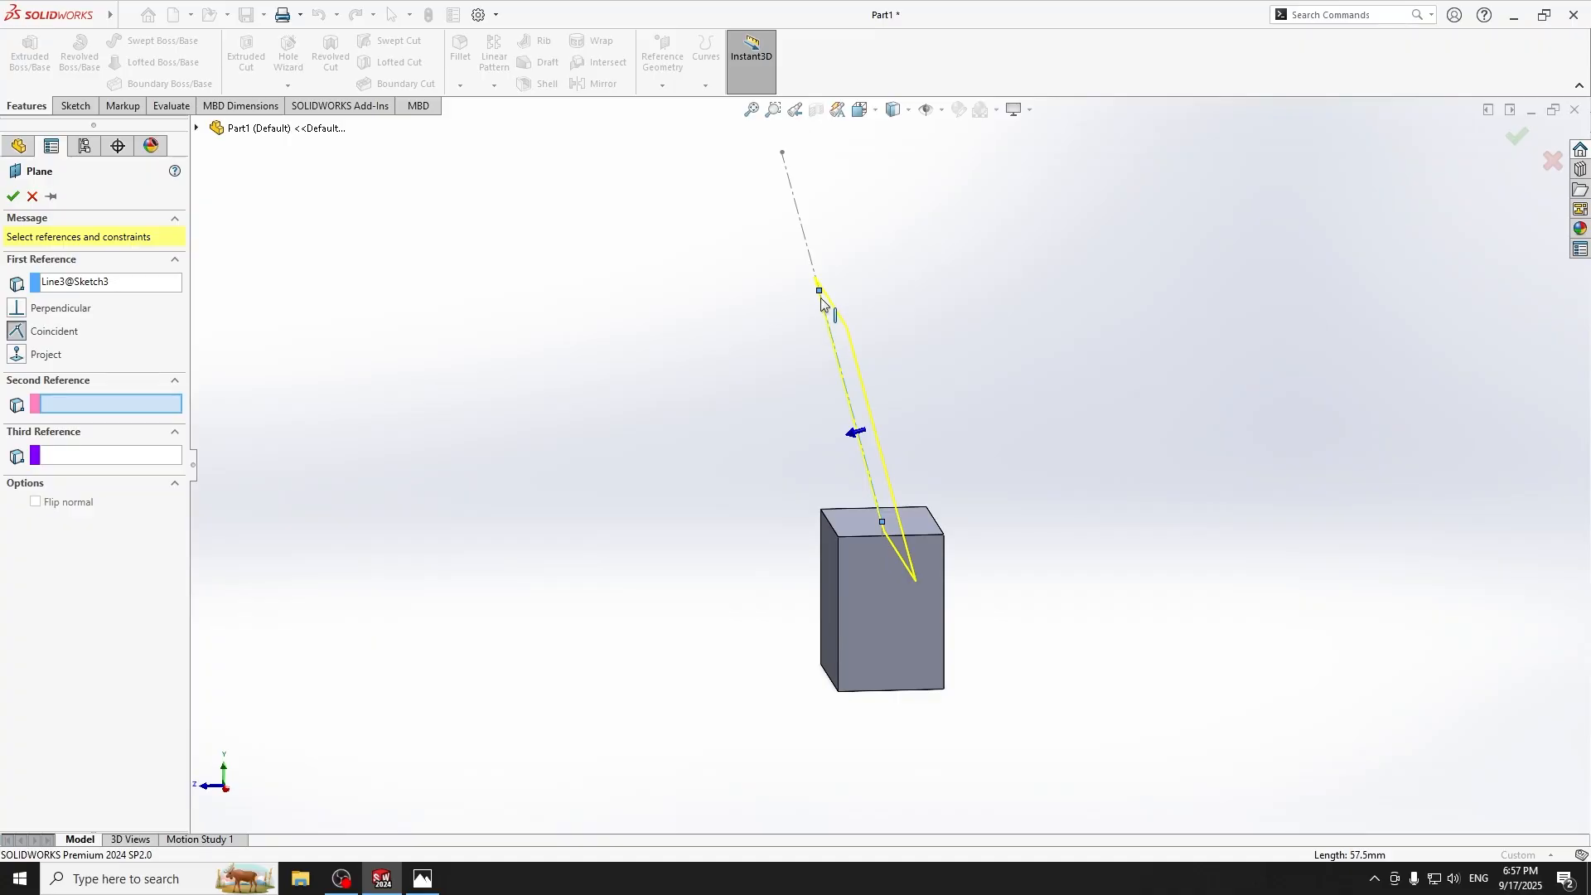
{"action": "left_click", "coordinate": [820, 292]}
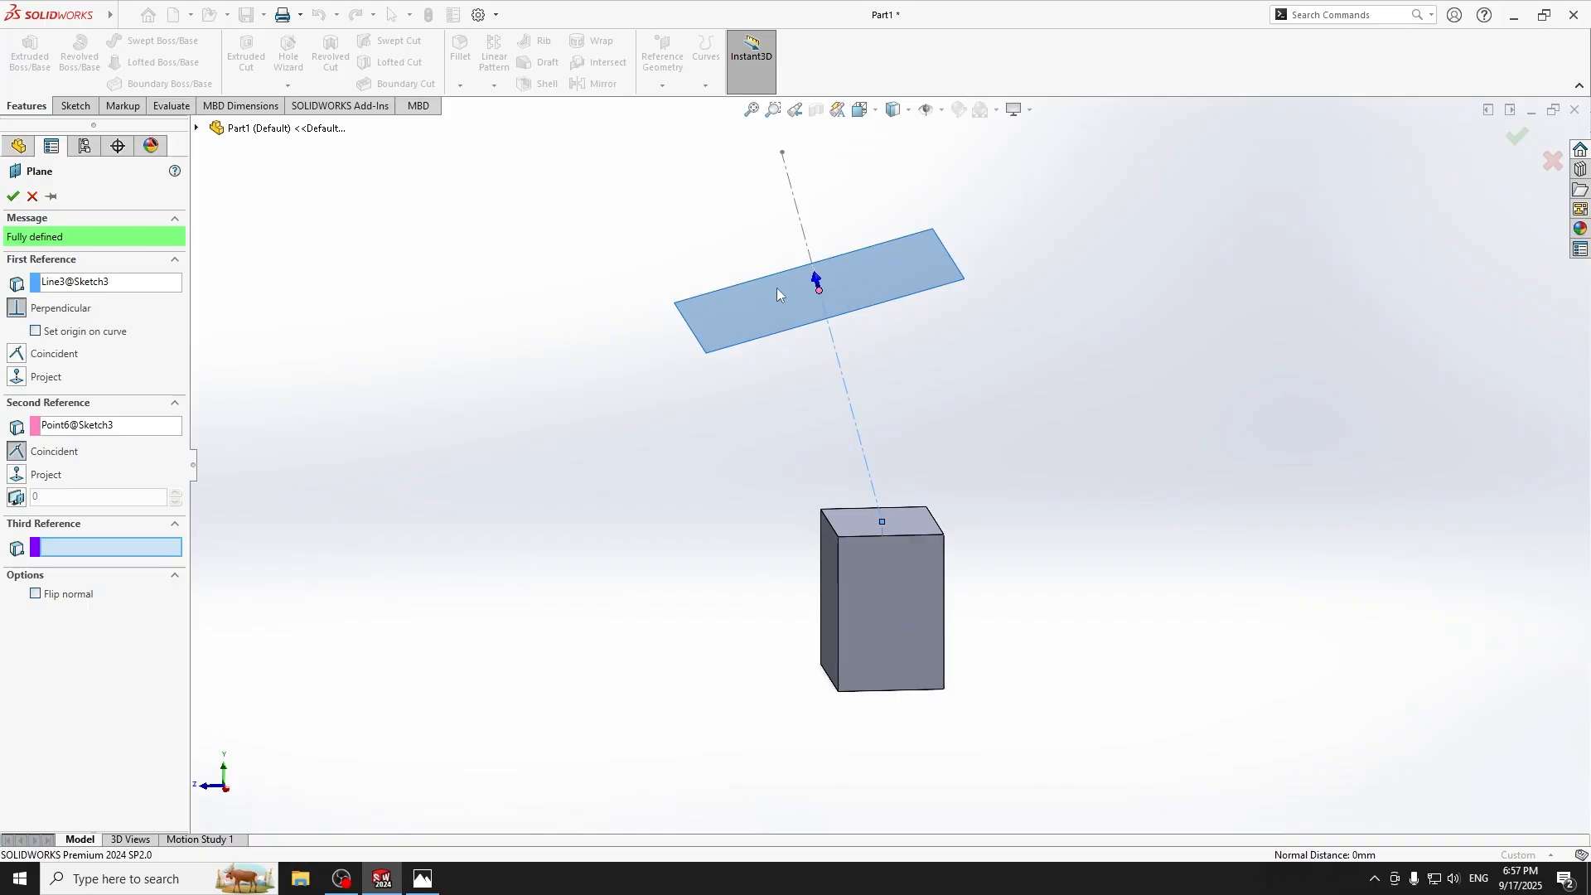
{"action": "left_click", "coordinate": [12, 197]}
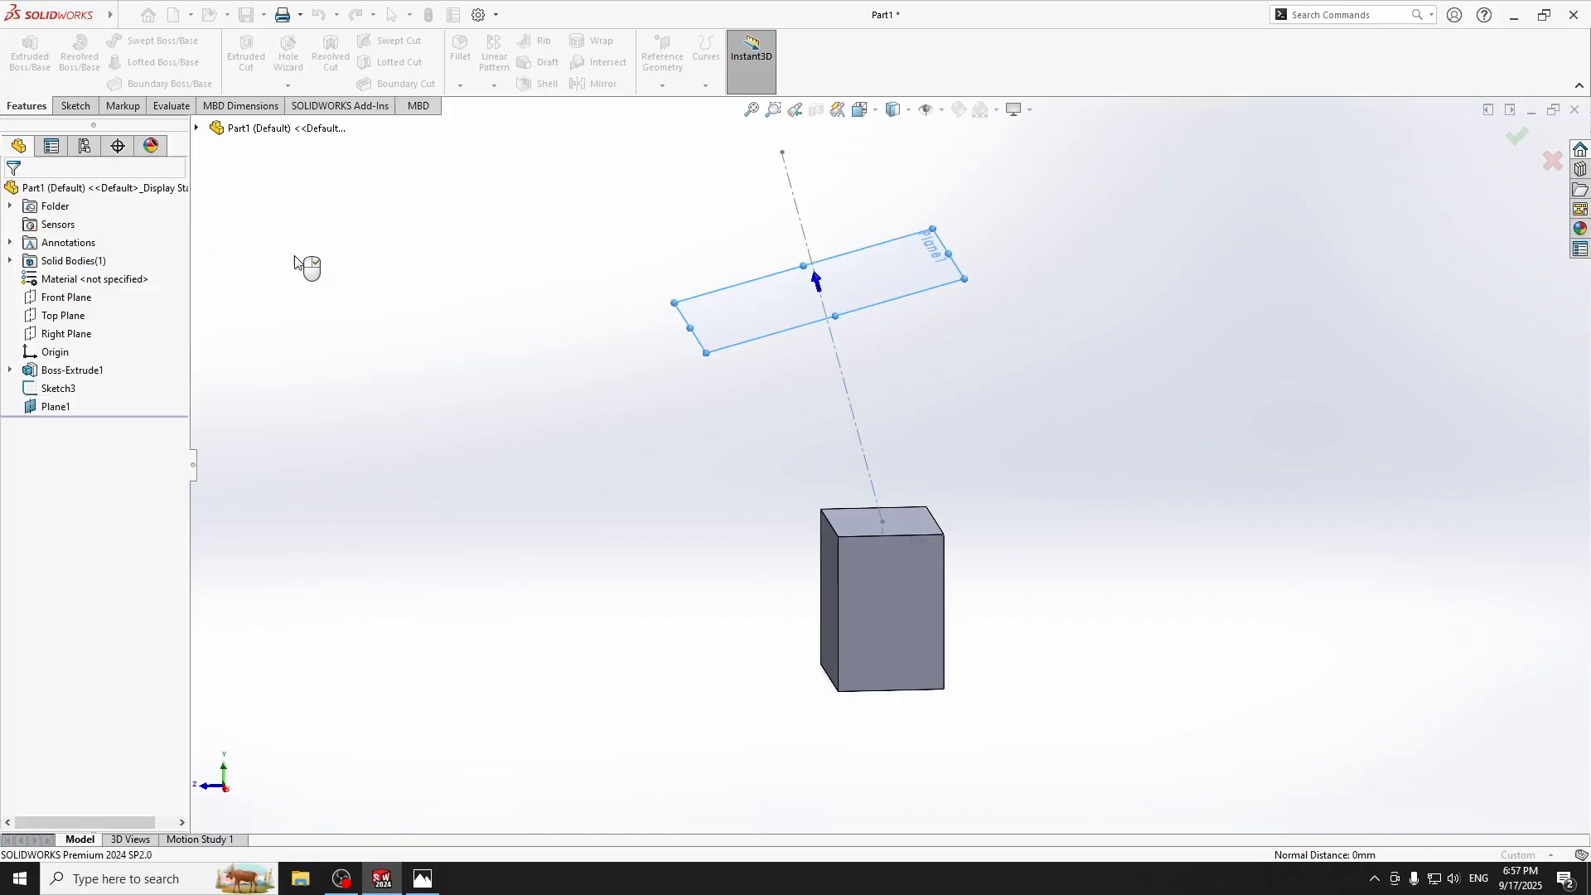
Start a sketch on the new tilted plane and draw a circle about 40 mm in diameter centered on the centerline's endpoint.
{"action": "key", "text": "ctrl+8"}
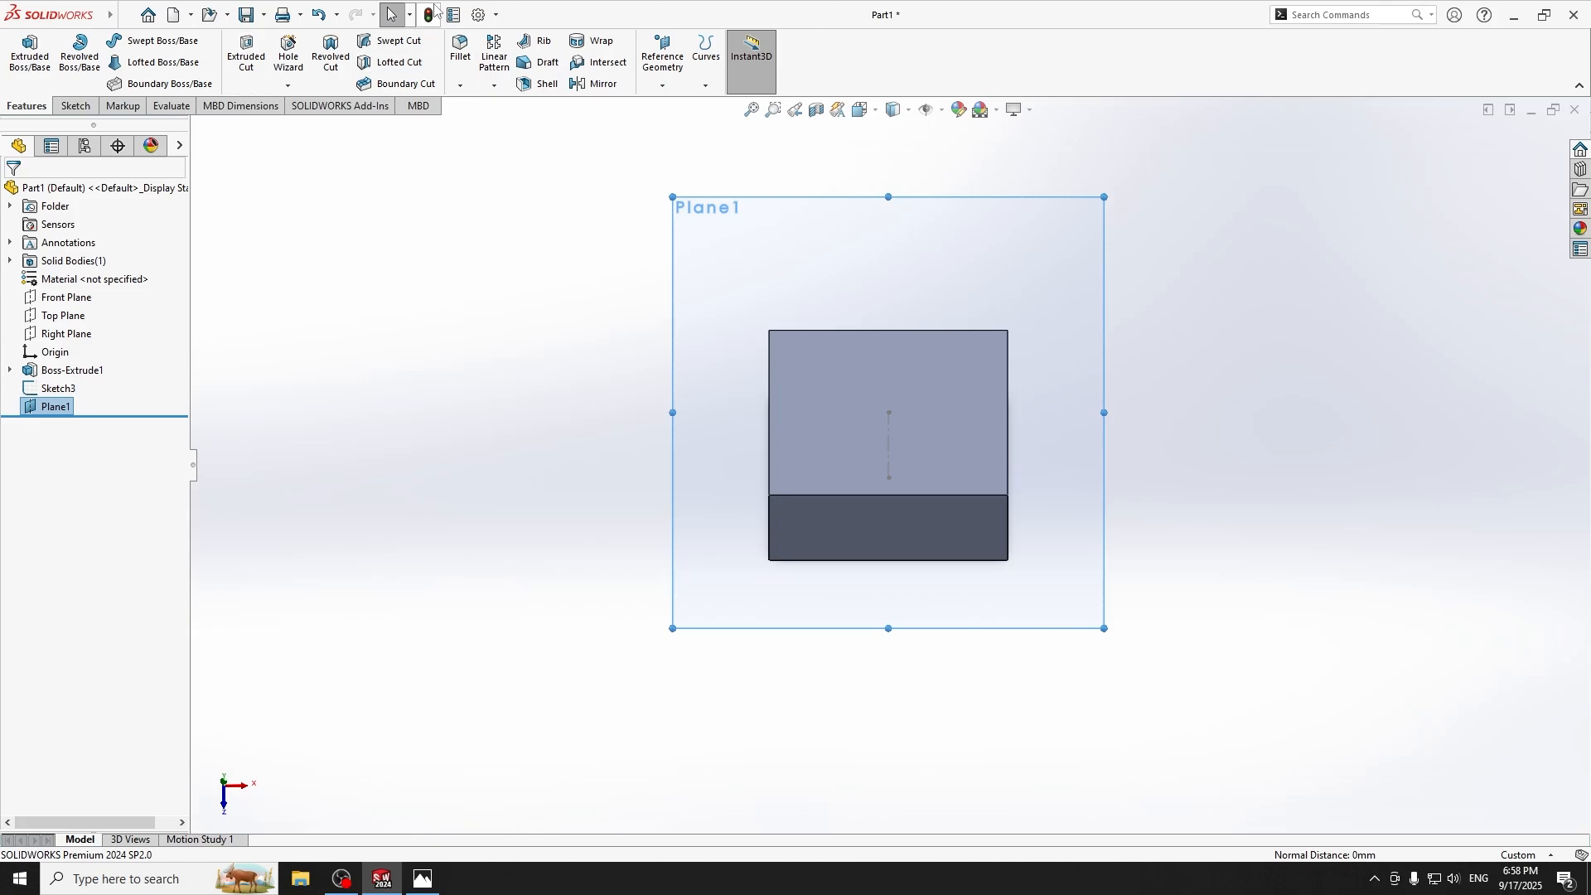
{"action": "left_click", "coordinate": [75, 106]}
{"action": "left_click", "coordinate": [23, 54]}
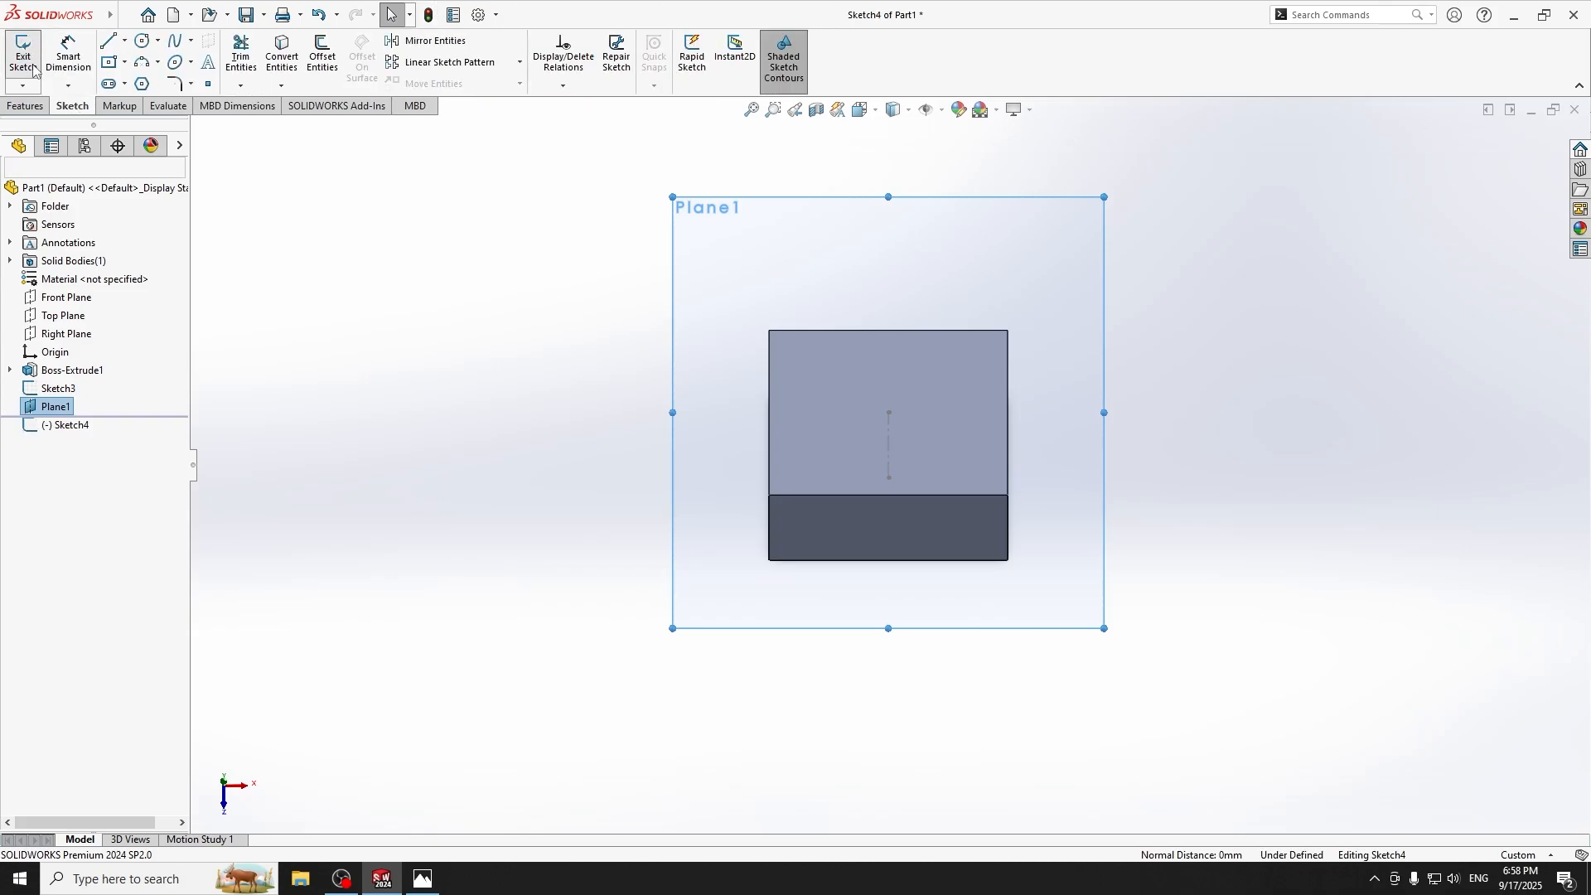
{"action": "left_click", "coordinate": [141, 43]}
{"action": "left_click", "coordinate": [889, 412]}
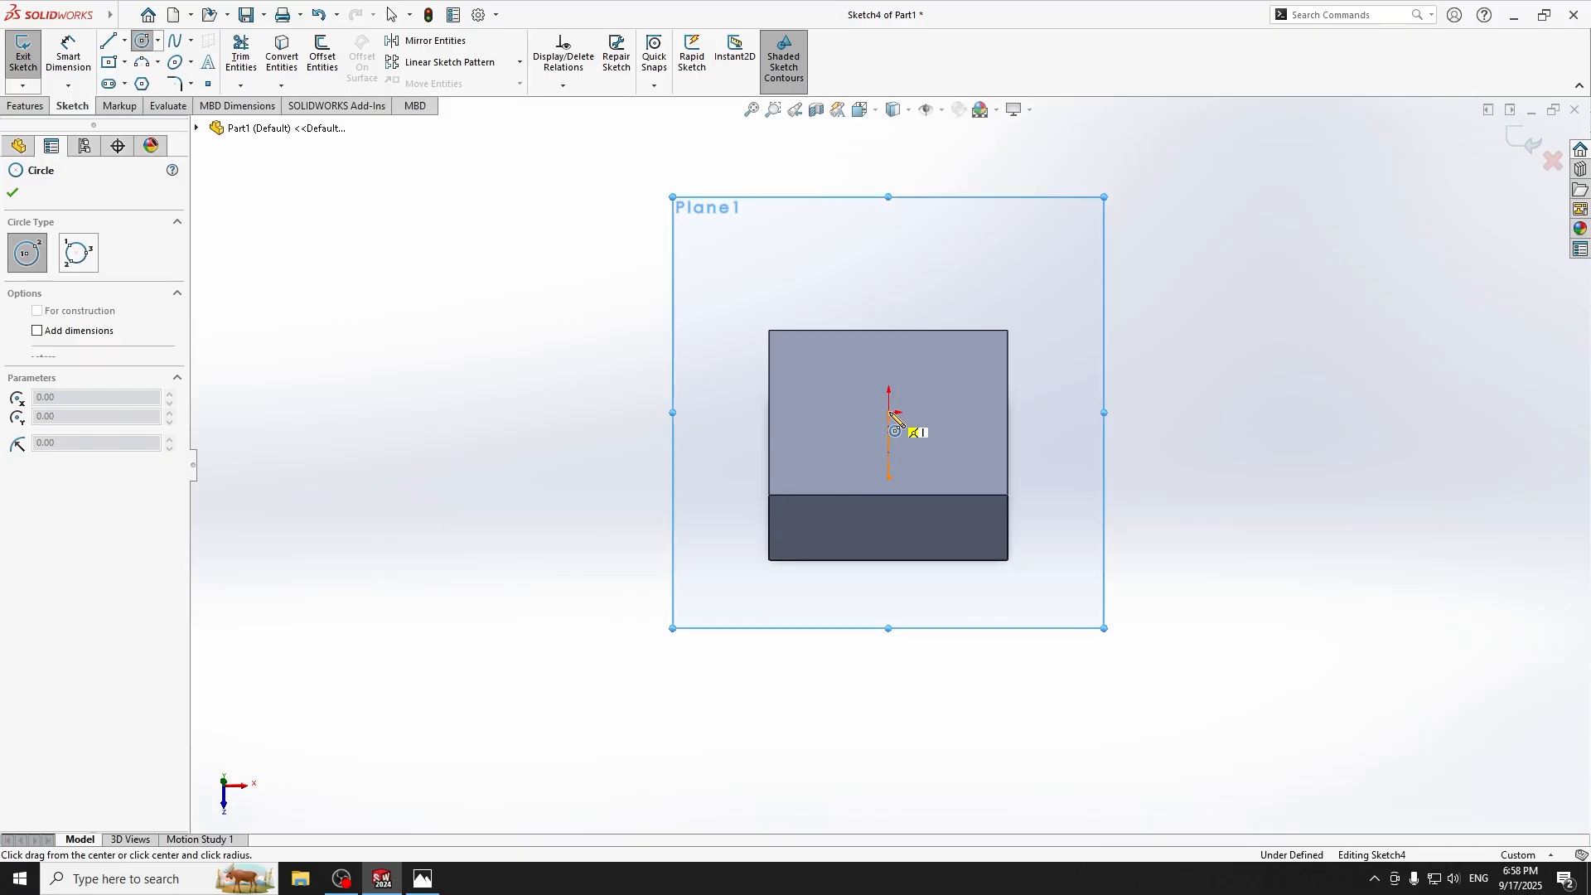
{"action": "left_click", "coordinate": [890, 276]}
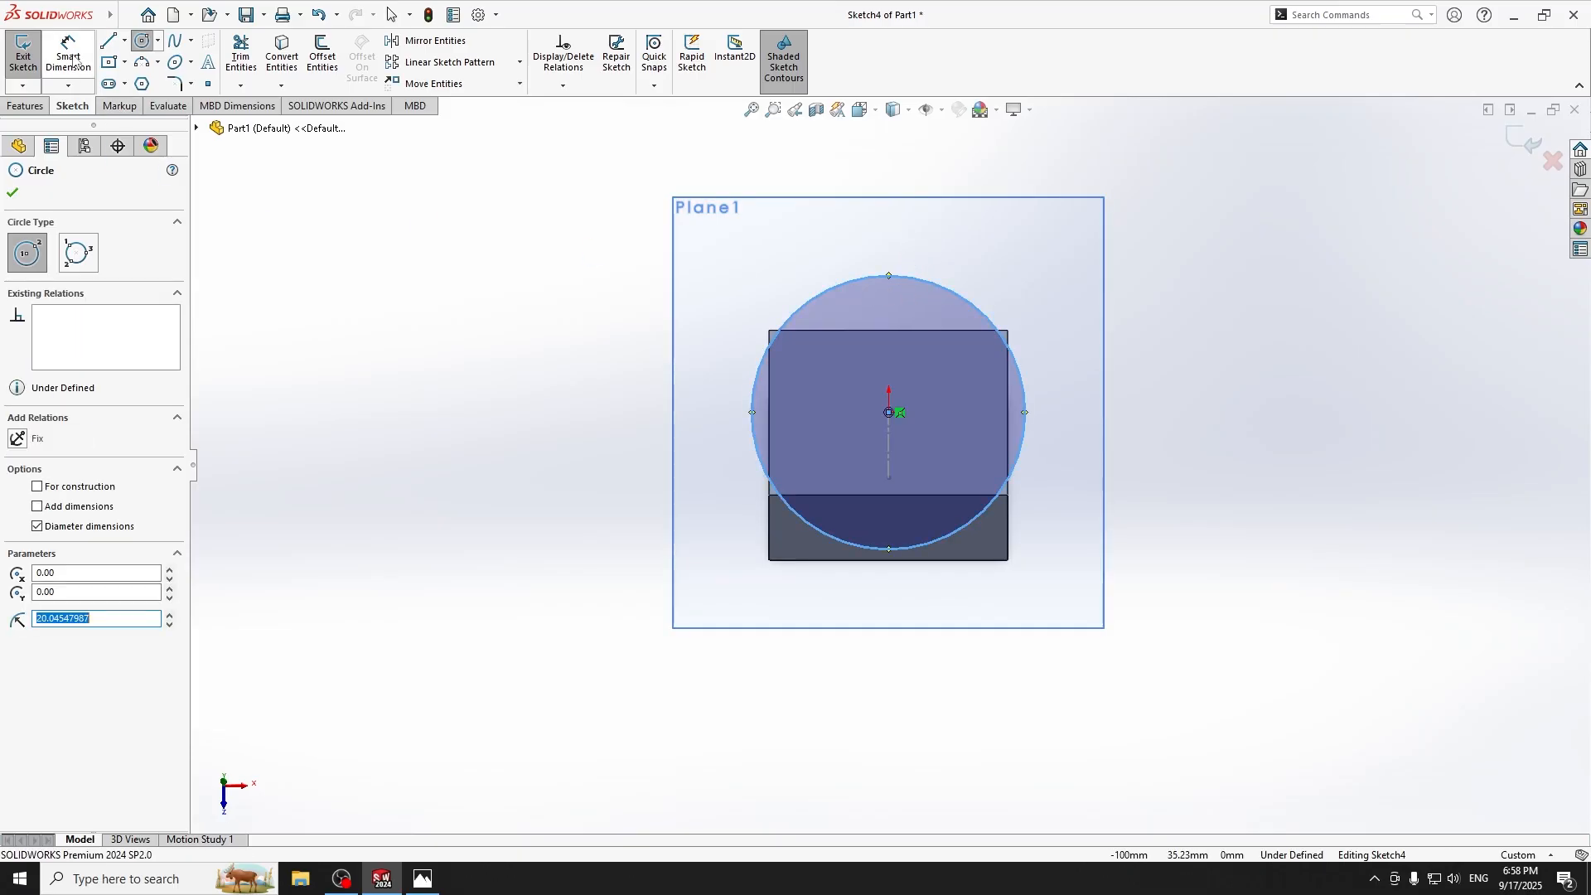
{"action": "key", "text": "Escape"}
Dimension the circle's diameter to 30.5 mm.
{"action": "left_click", "coordinate": [1024, 414]}
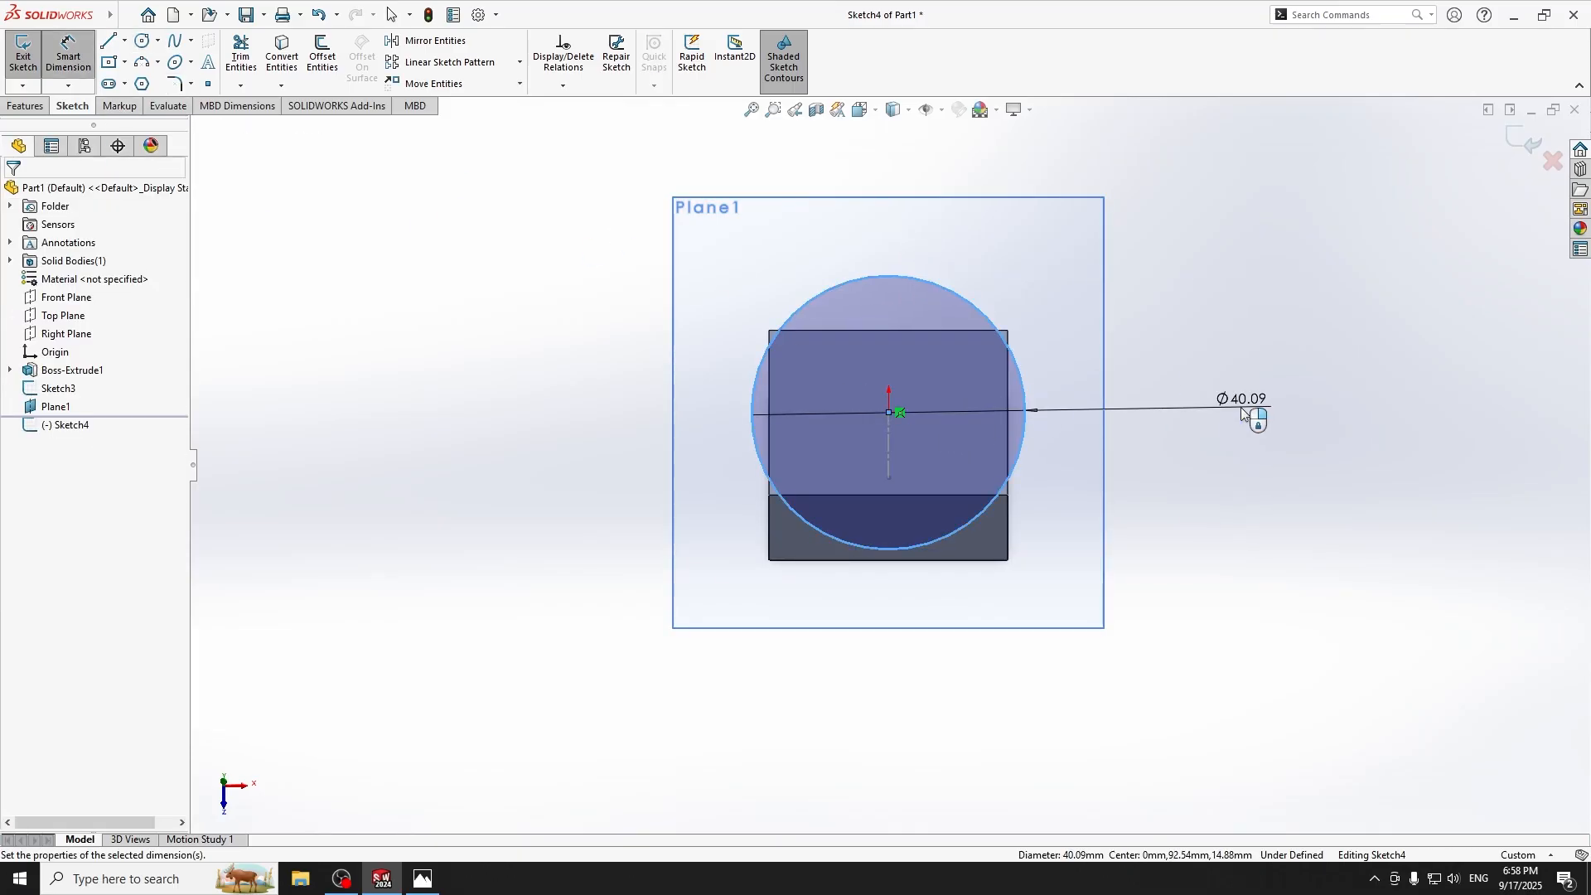
{"action": "left_click", "coordinate": [1241, 412]}
{"action": "type", "text": "30."}
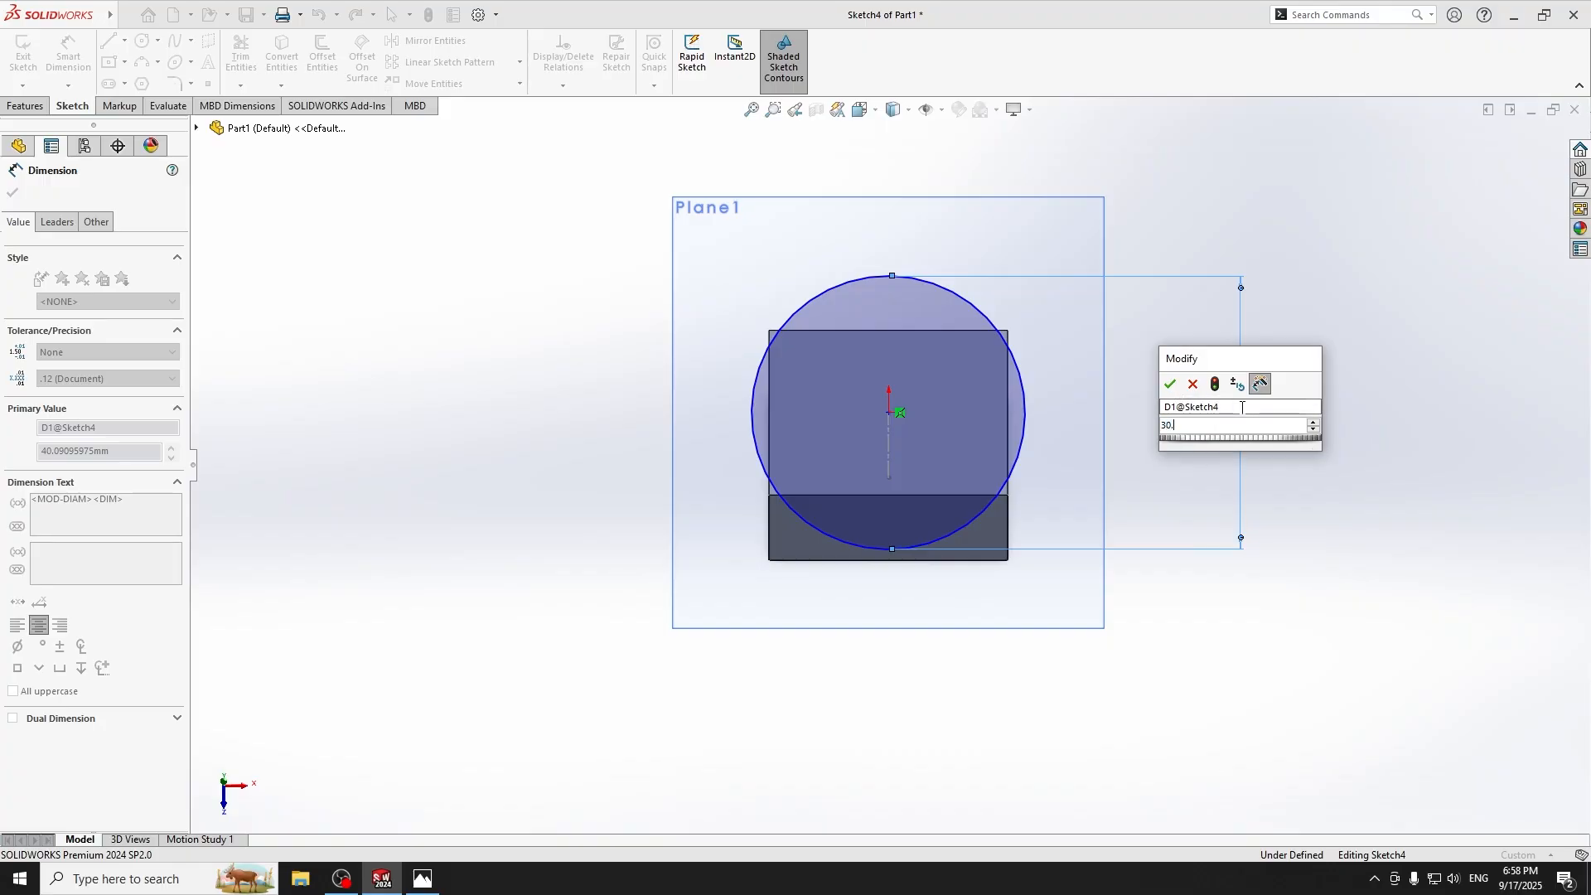
{"action": "type", "text": "50"}
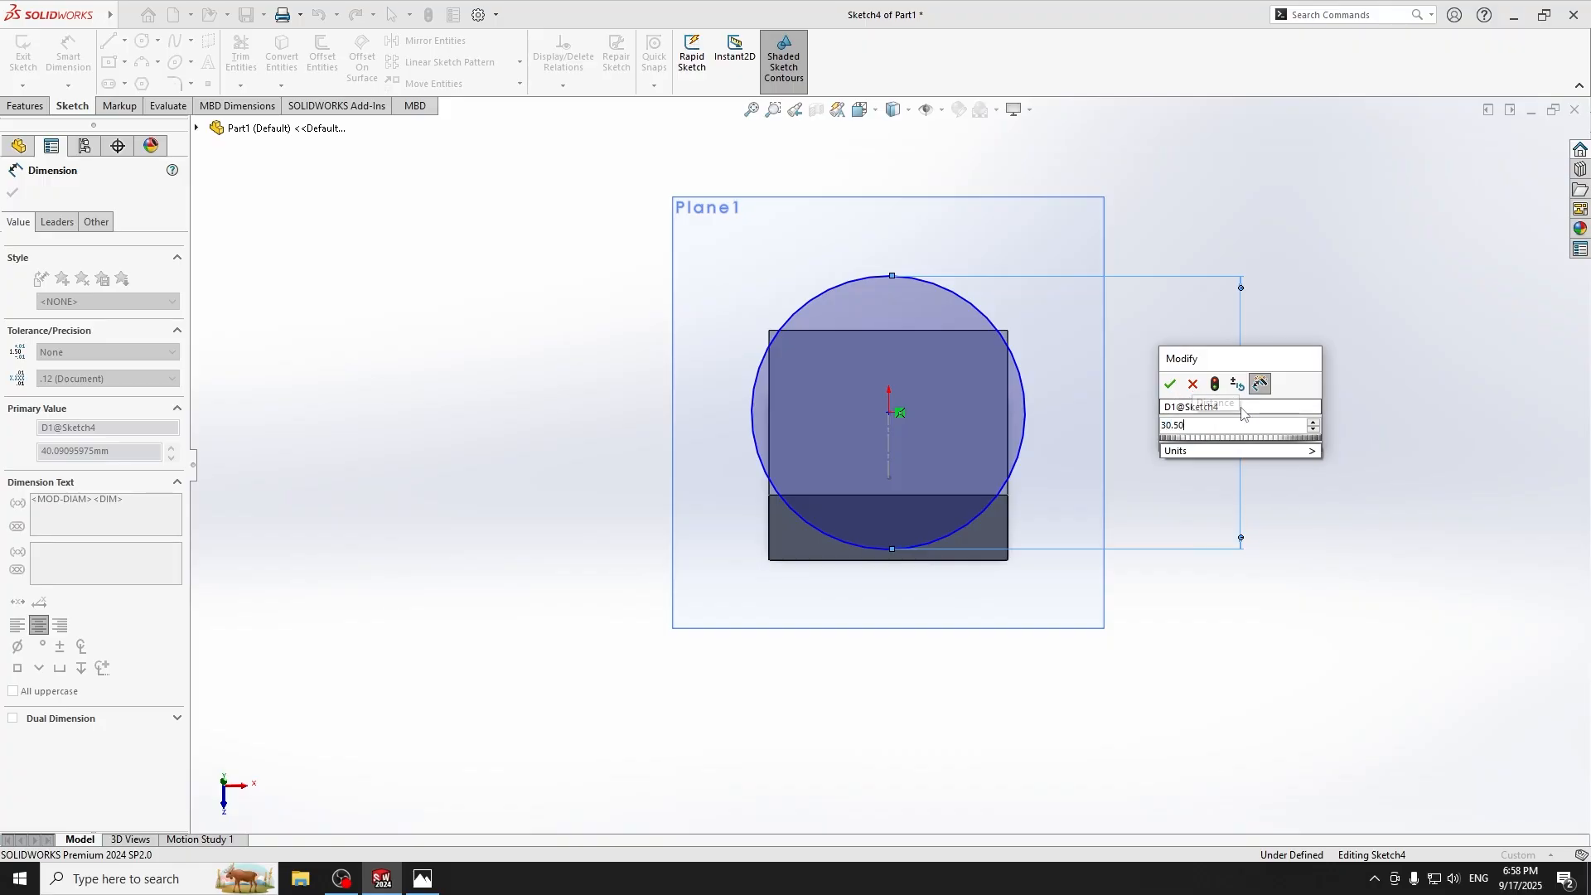
{"action": "key", "text": "Return"}
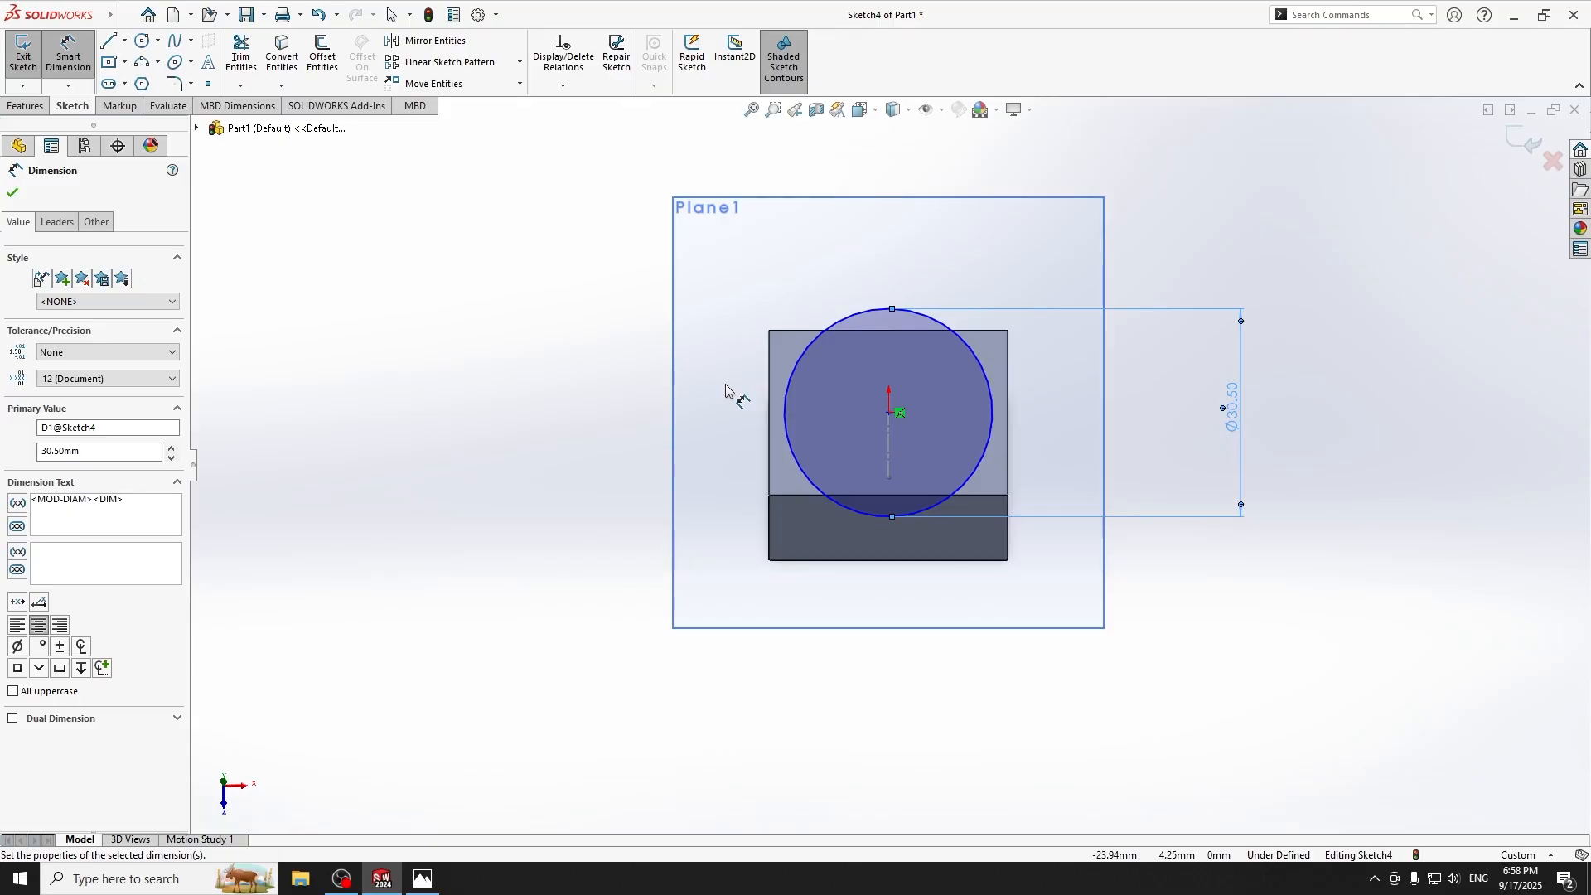
{"action": "key", "text": "Escape"}
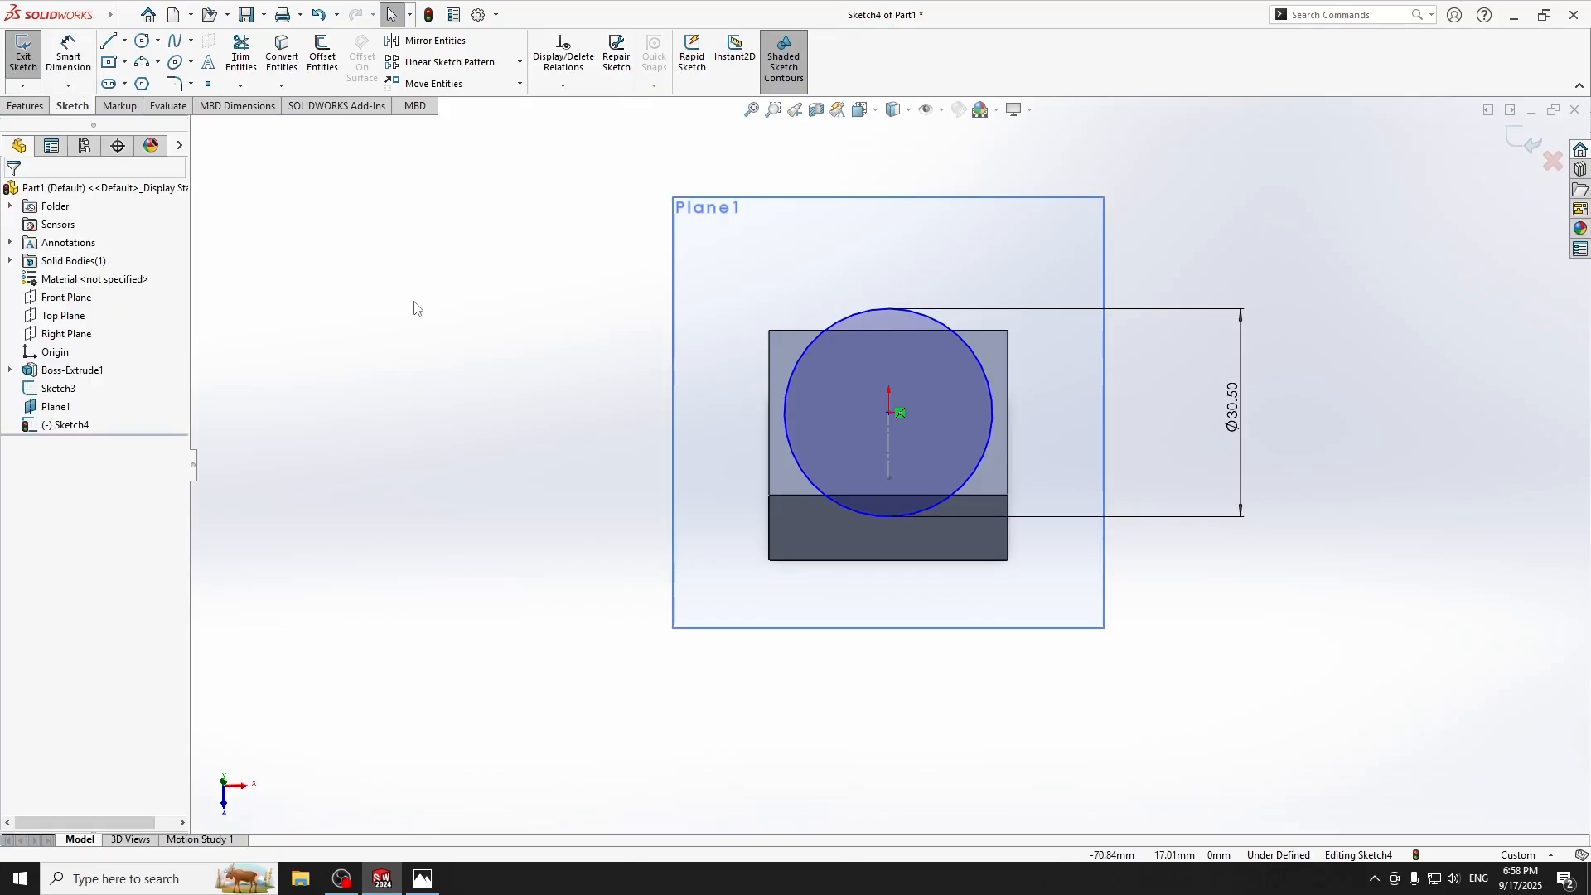
Extrude the 30.5 mm circle 40 mm with the direction reversed toward the rectangular base.
{"action": "left_click", "coordinate": [30, 106]}
{"action": "left_click", "coordinate": [30, 54]}
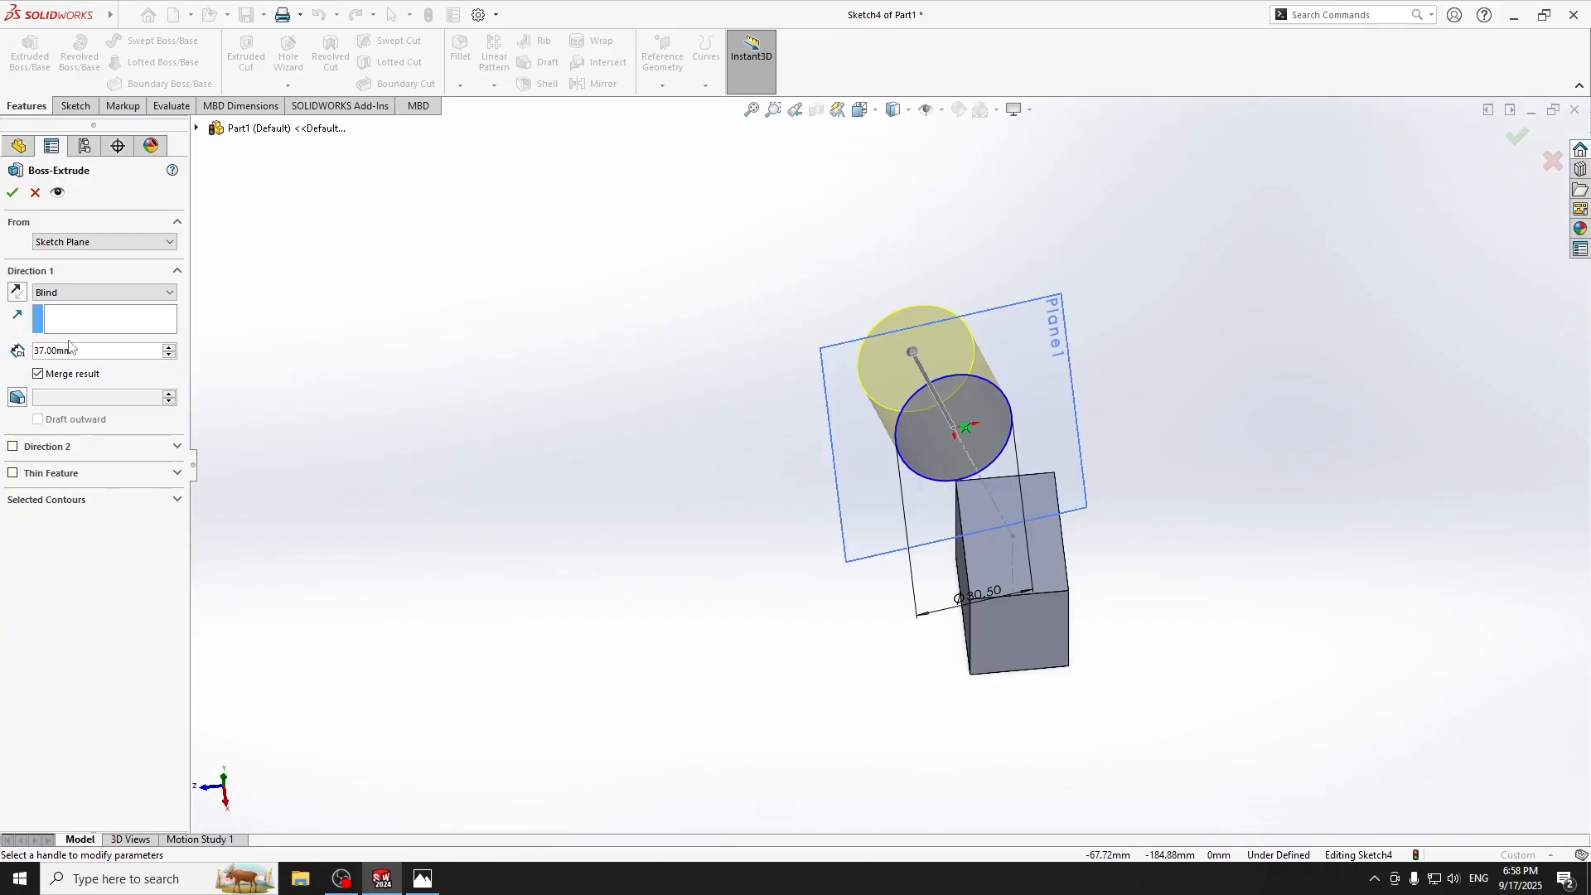
{"action": "left_click", "coordinate": [37, 351]}
{"action": "type", "text": "40"}
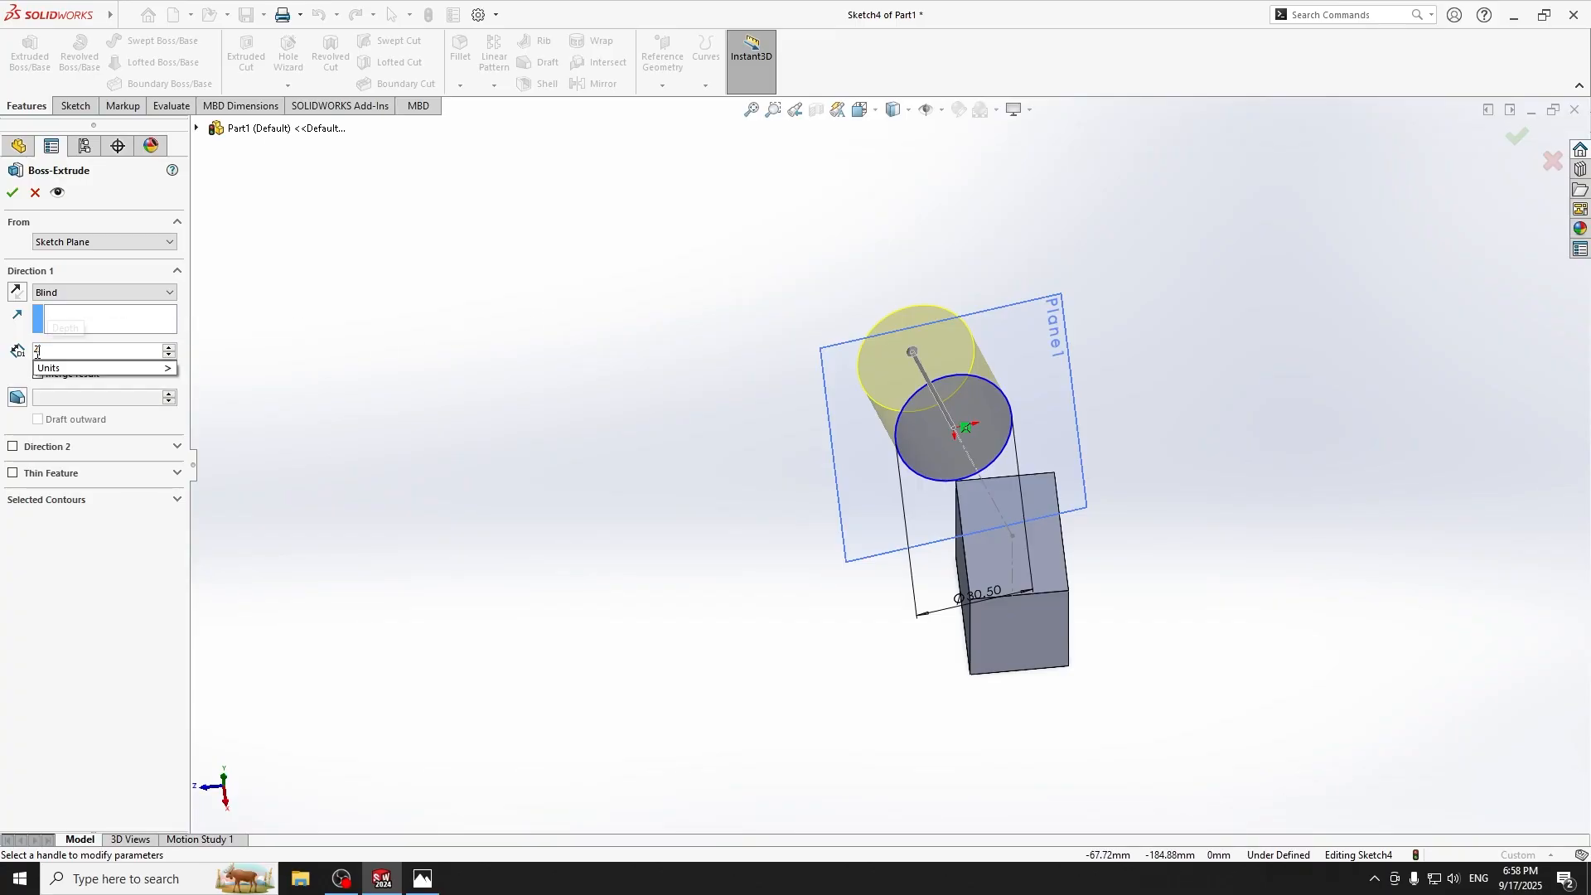
{"action": "key", "text": "Return"}
{"action": "left_click", "coordinate": [17, 292]}
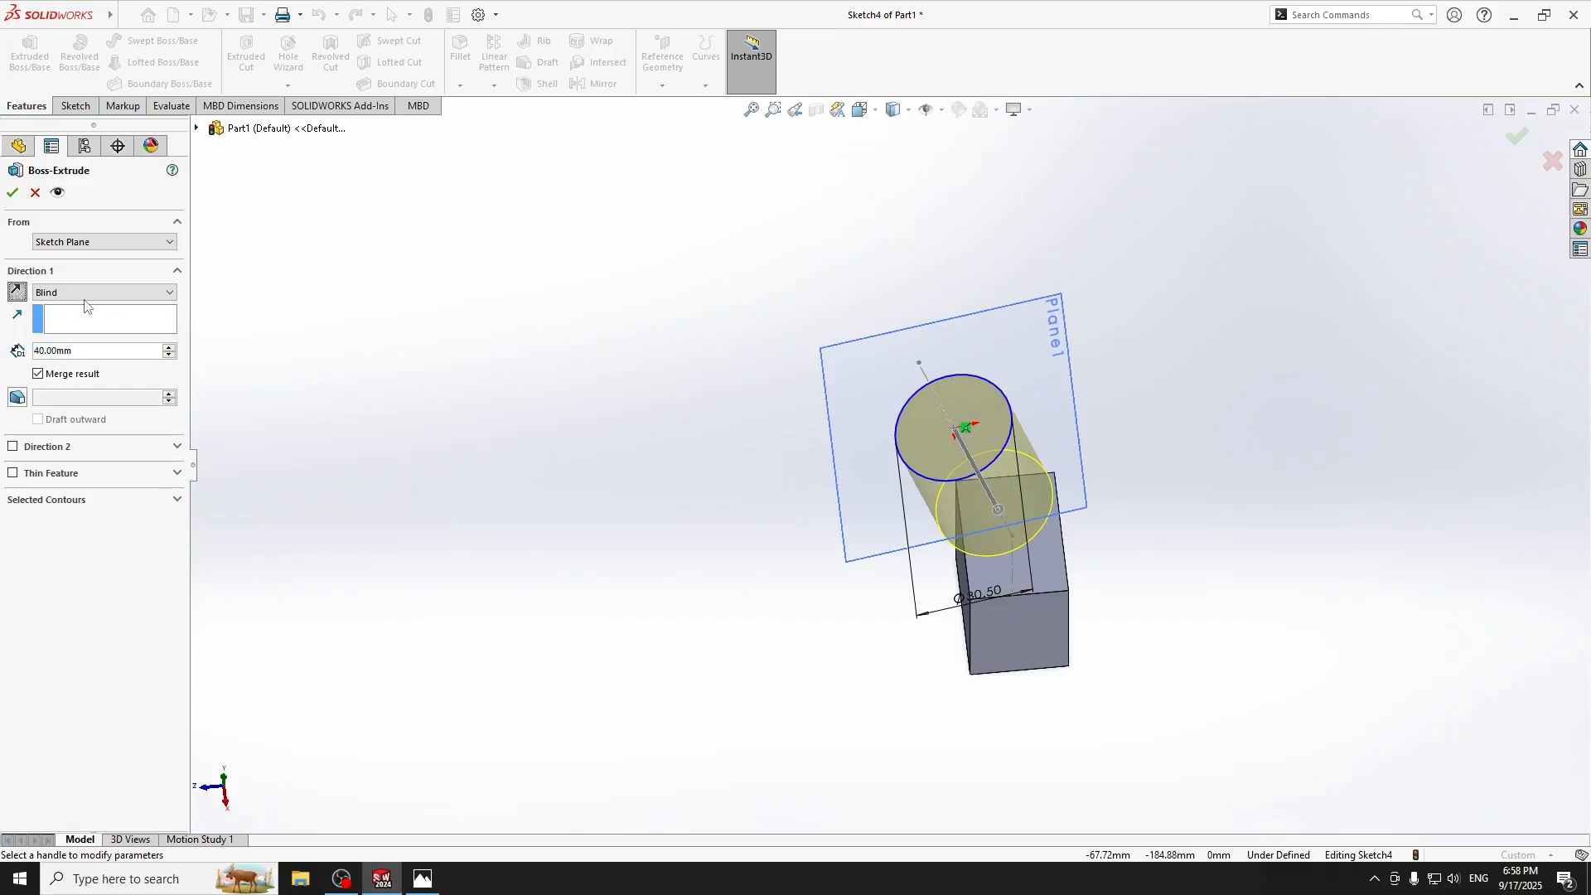
{"action": "middle_click_drag", "start_coordinate": [623, 535], "coordinate": [597, 412]}
{"action": "left_click", "coordinate": [13, 193]}
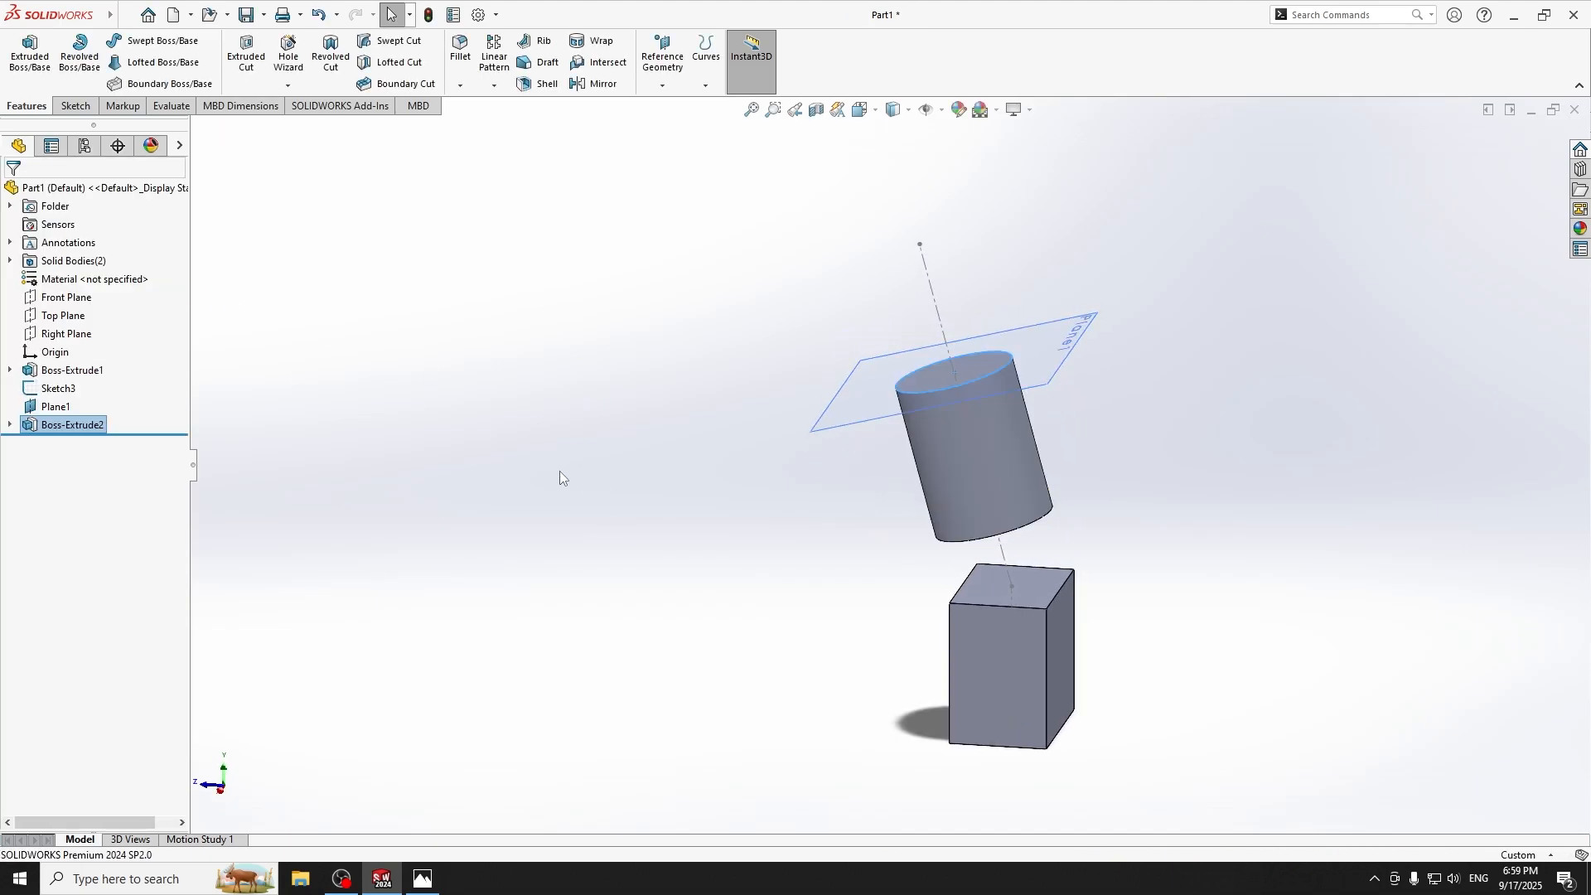
Loft a solid transition between the cylinder's lower circular face and the rectangular block's top face.
{"action": "middle_click_drag", "start_coordinate": [822, 530], "coordinate": [1059, 539]}
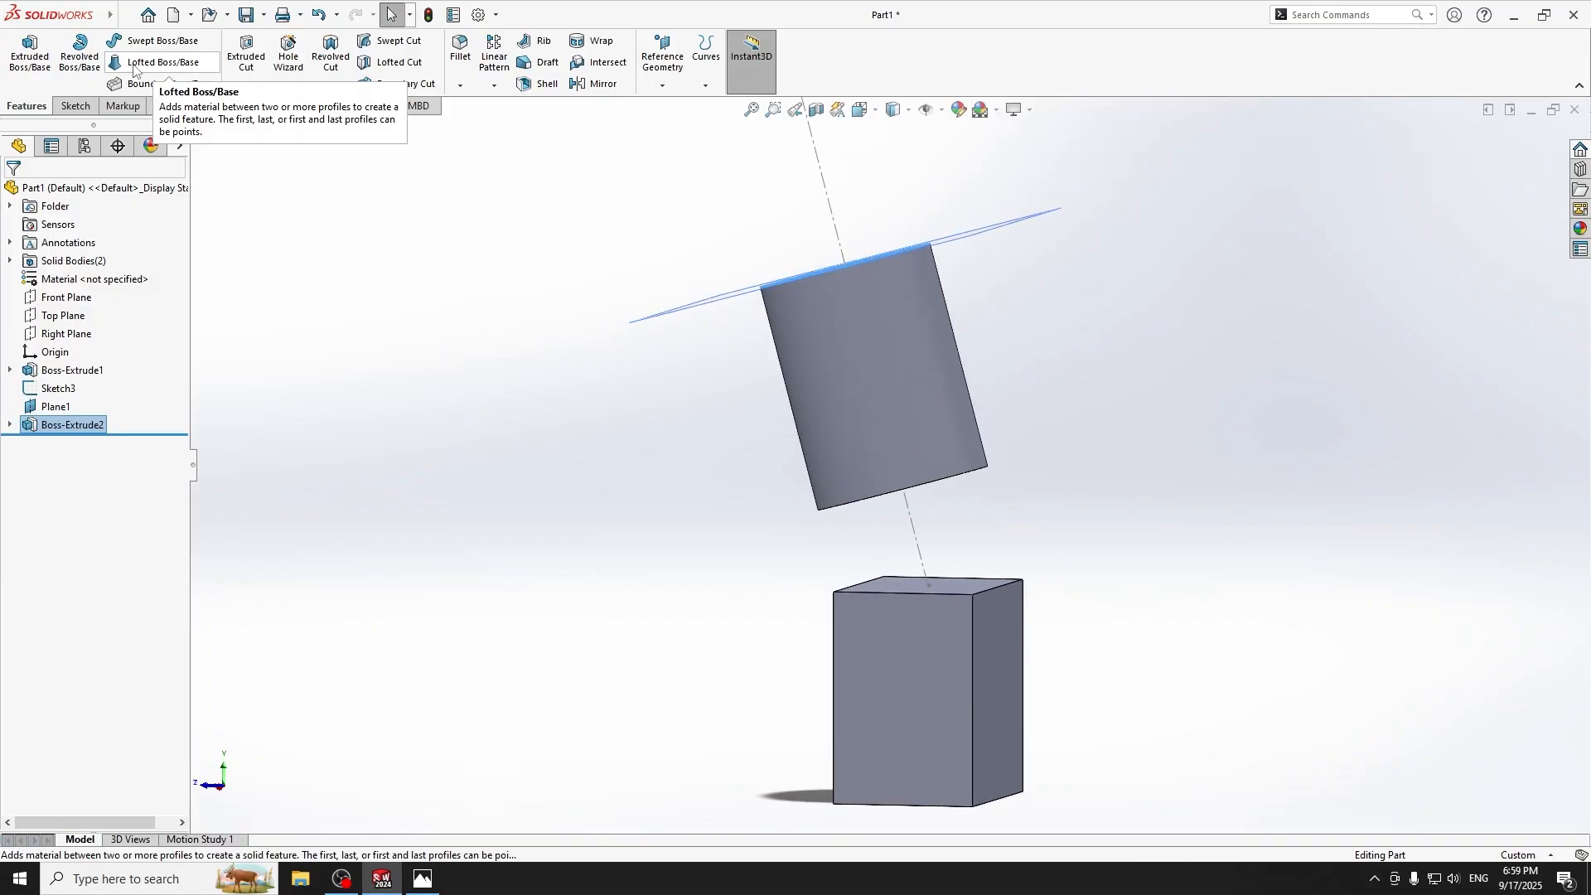
{"action": "middle_click_drag", "start_coordinate": [1122, 496], "coordinate": [1073, 427]}
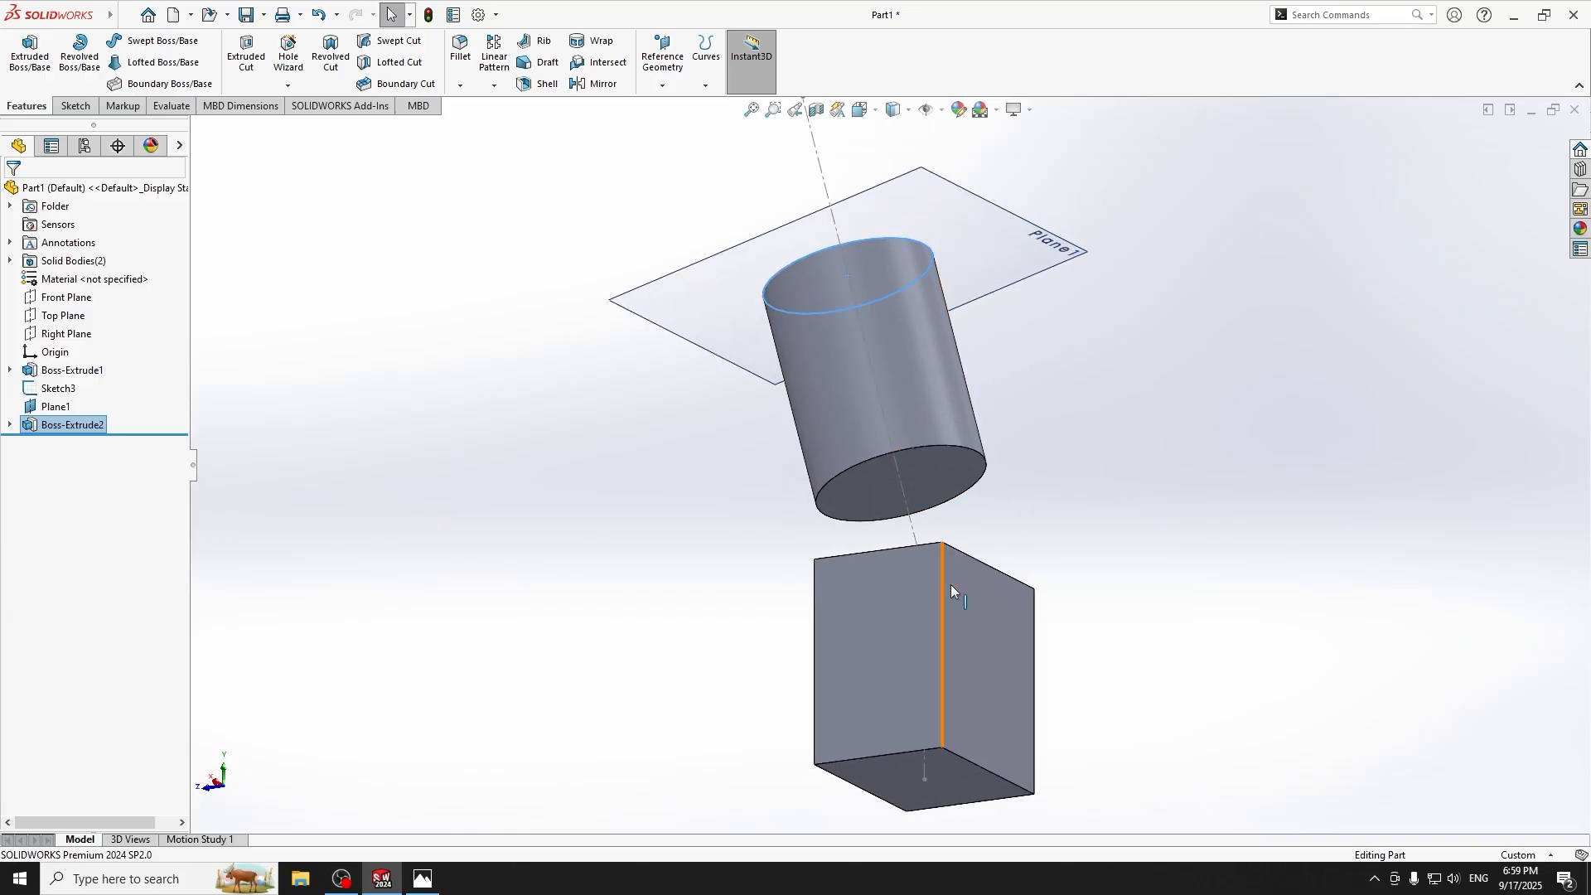
{"action": "middle_click_drag", "start_coordinate": [952, 585], "coordinate": [1048, 564]}
{"action": "middle_click_drag", "start_coordinate": [957, 476], "coordinate": [1022, 500]}
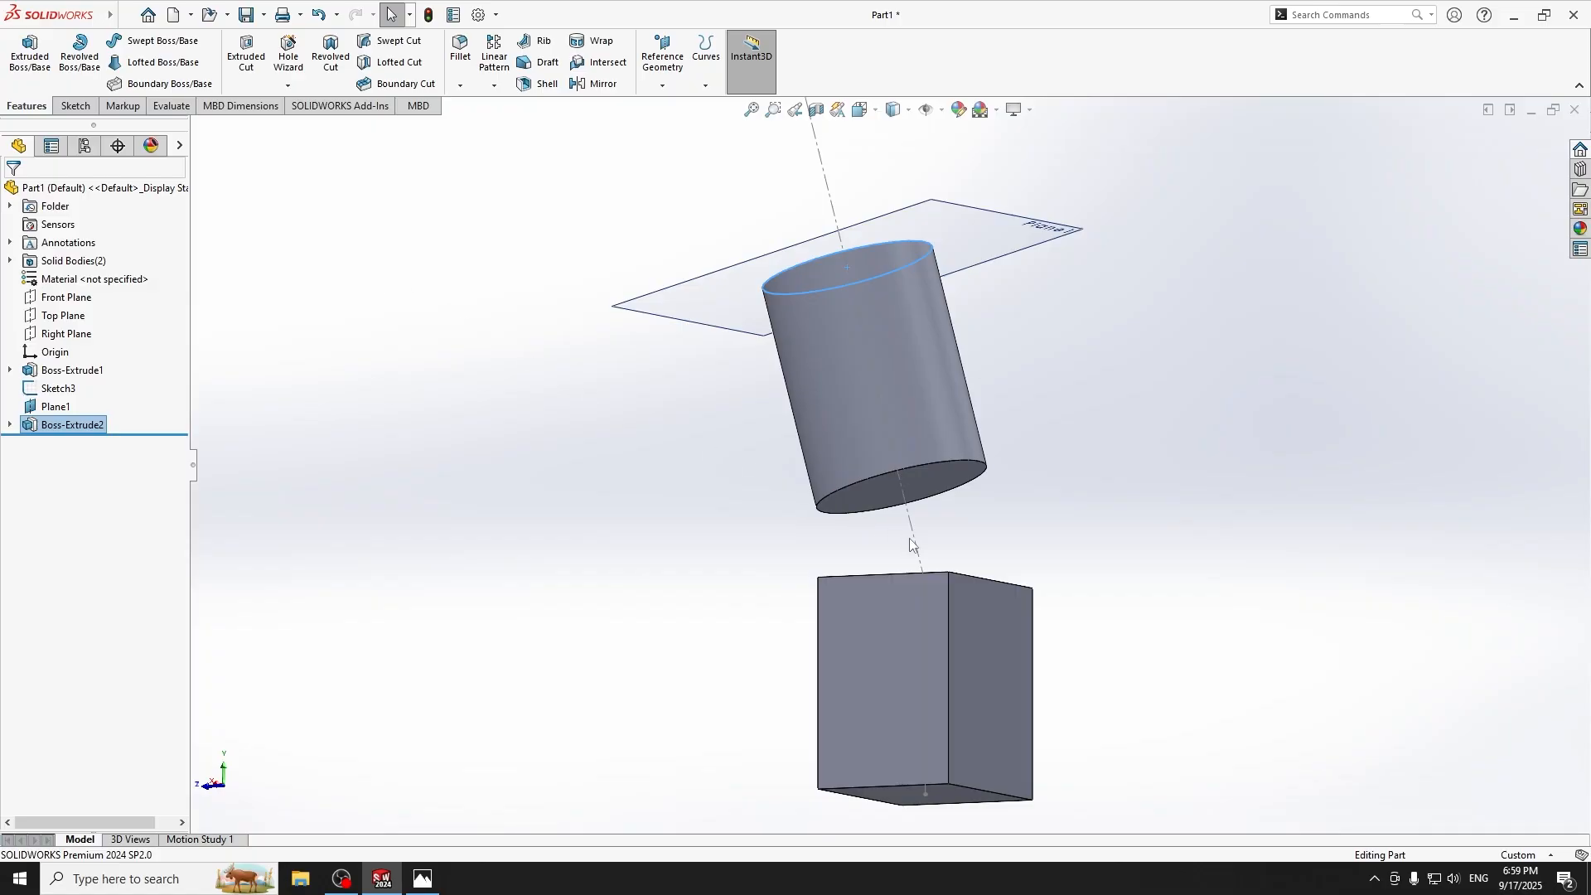
{"action": "left_click", "coordinate": [937, 476]}
{"action": "middle_click_drag", "start_coordinate": [940, 485], "coordinate": [1033, 585]}
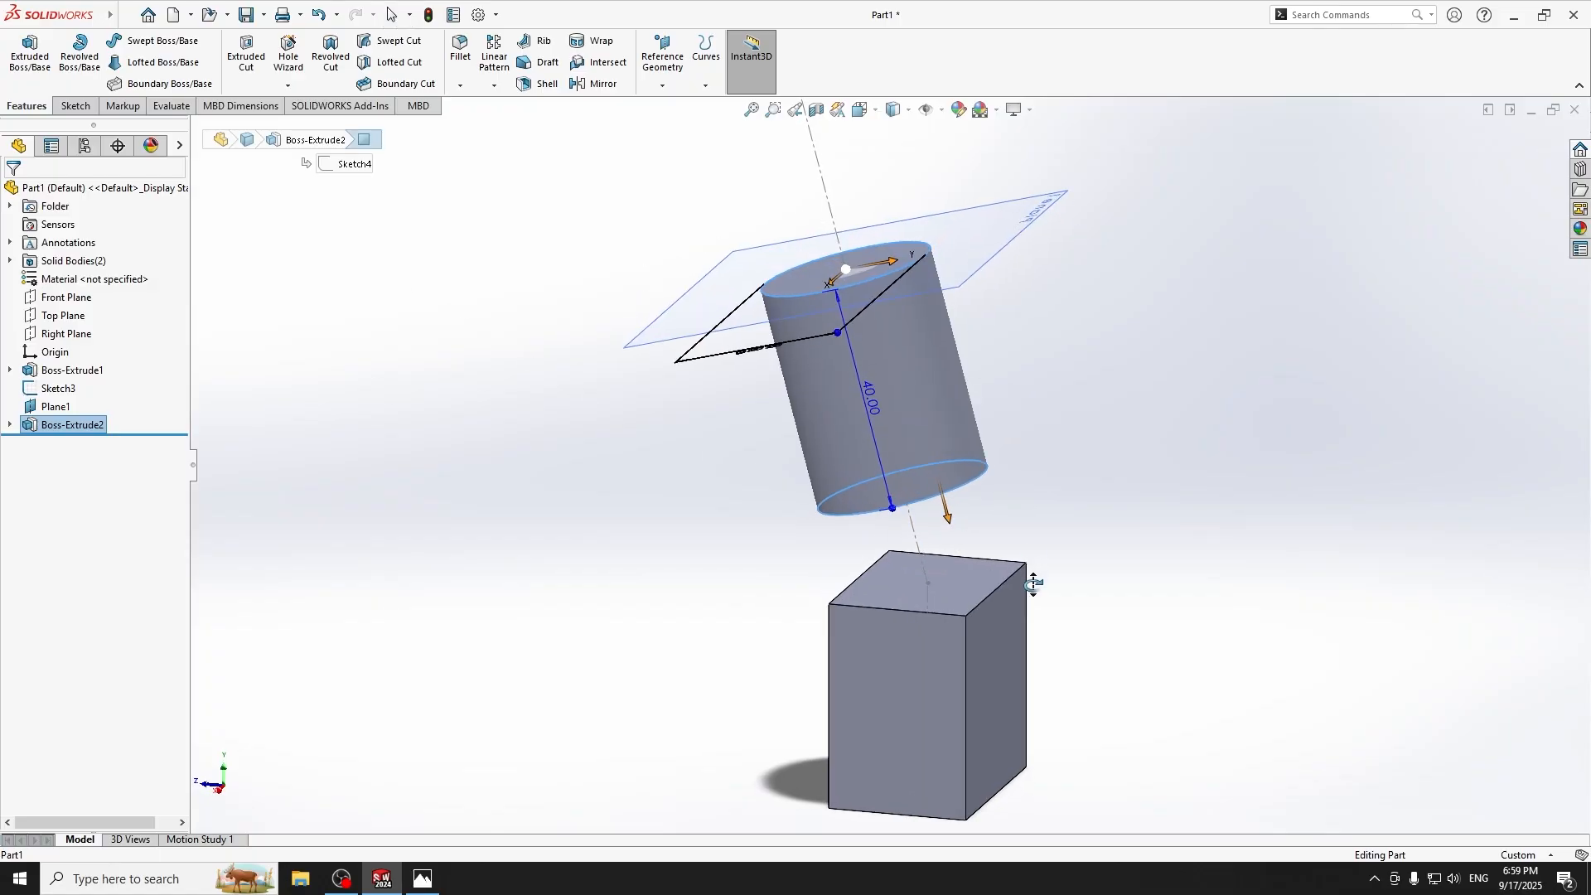
{"action": "left_click", "coordinate": [987, 590], "text": "ctrl"}
{"action": "middle_click_drag", "start_coordinate": [643, 499], "coordinate": [593, 441]}
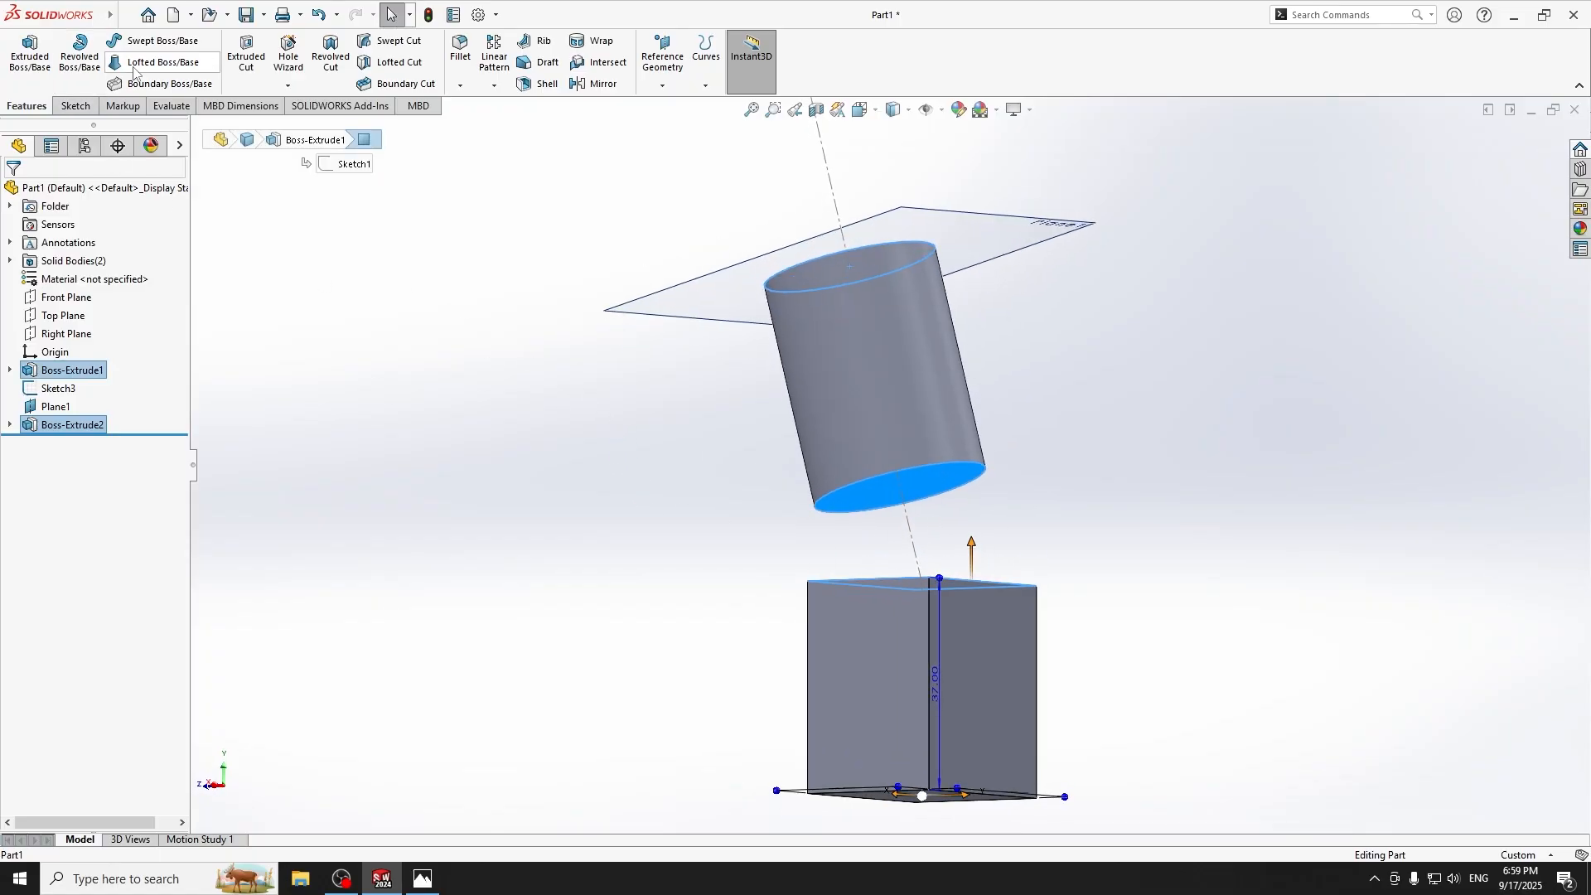
{"action": "left_click", "coordinate": [159, 64]}
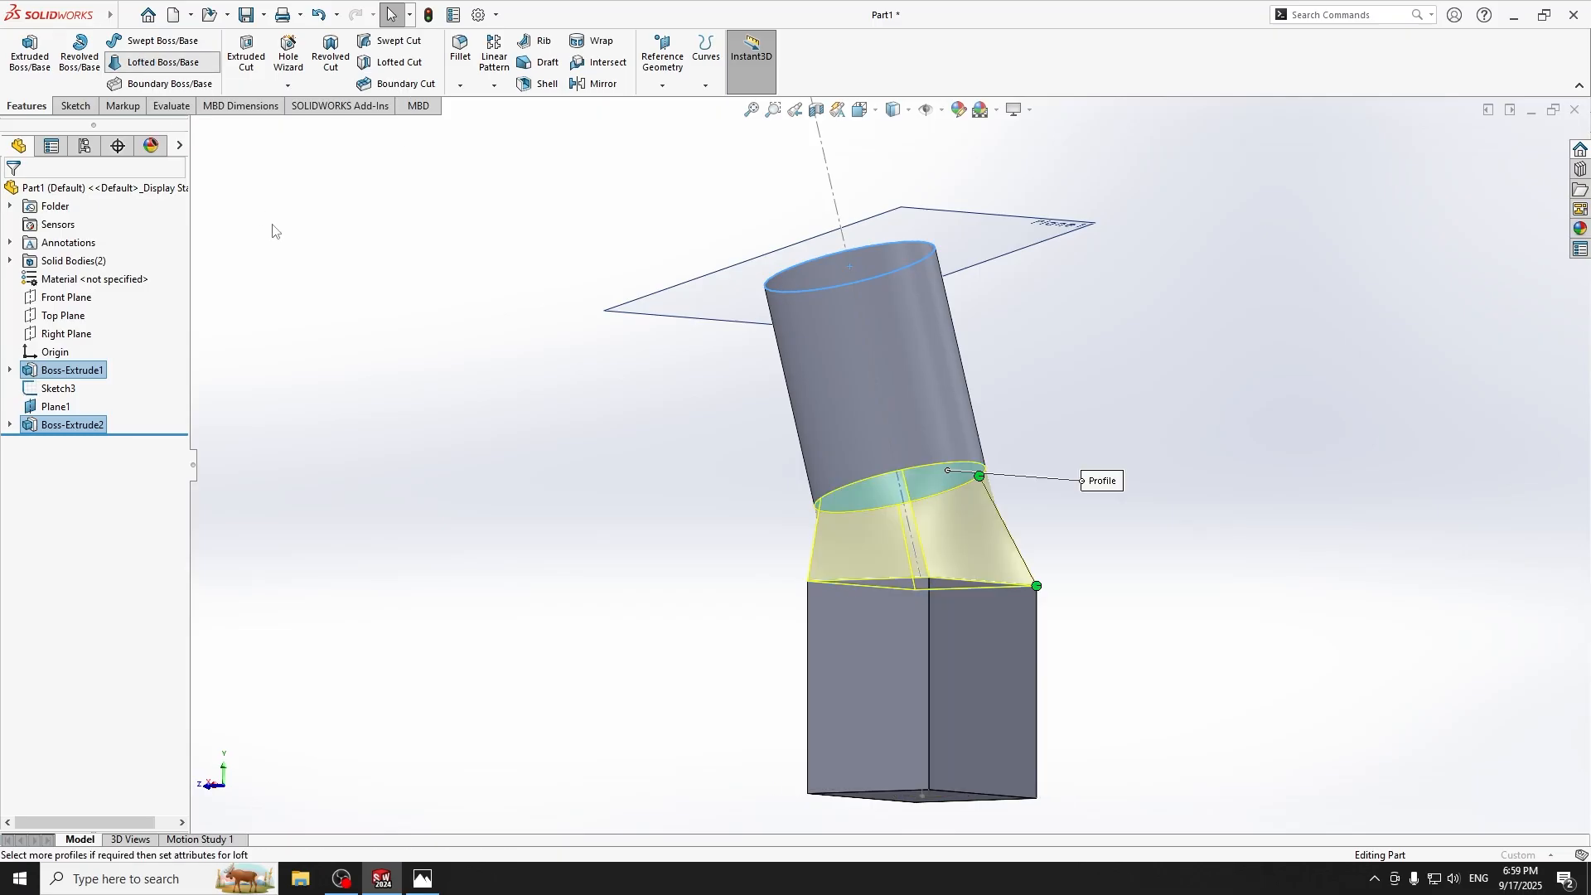
{"action": "middle_click_drag", "start_coordinate": [737, 520], "coordinate": [673, 555]}
{"action": "middle_click_drag", "start_coordinate": [900, 571], "coordinate": [670, 489]}
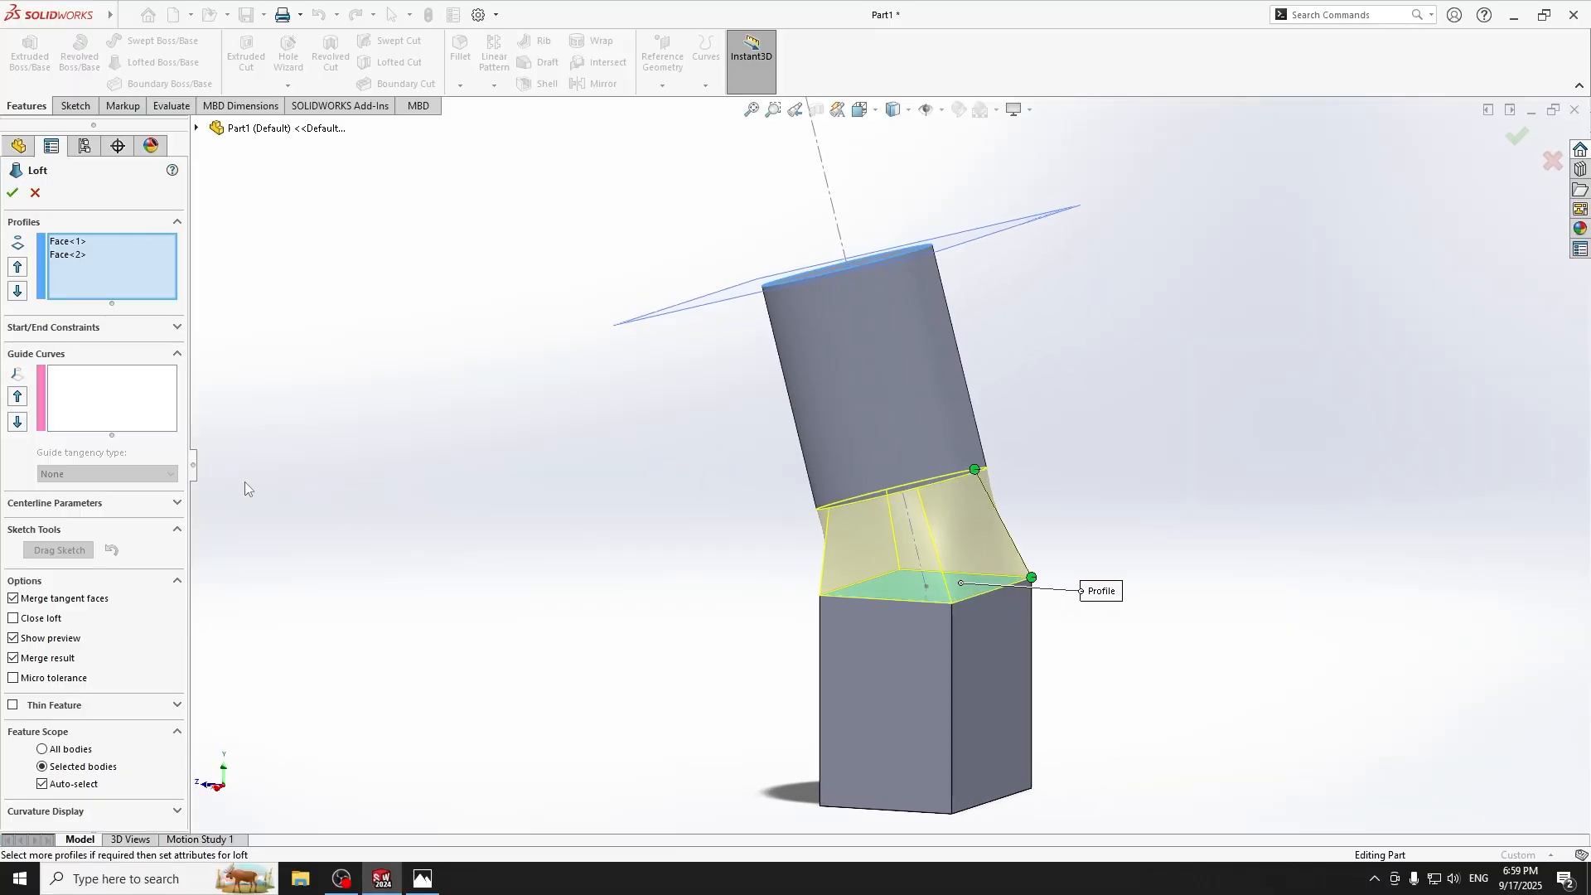
{"action": "left_click", "coordinate": [13, 192]}
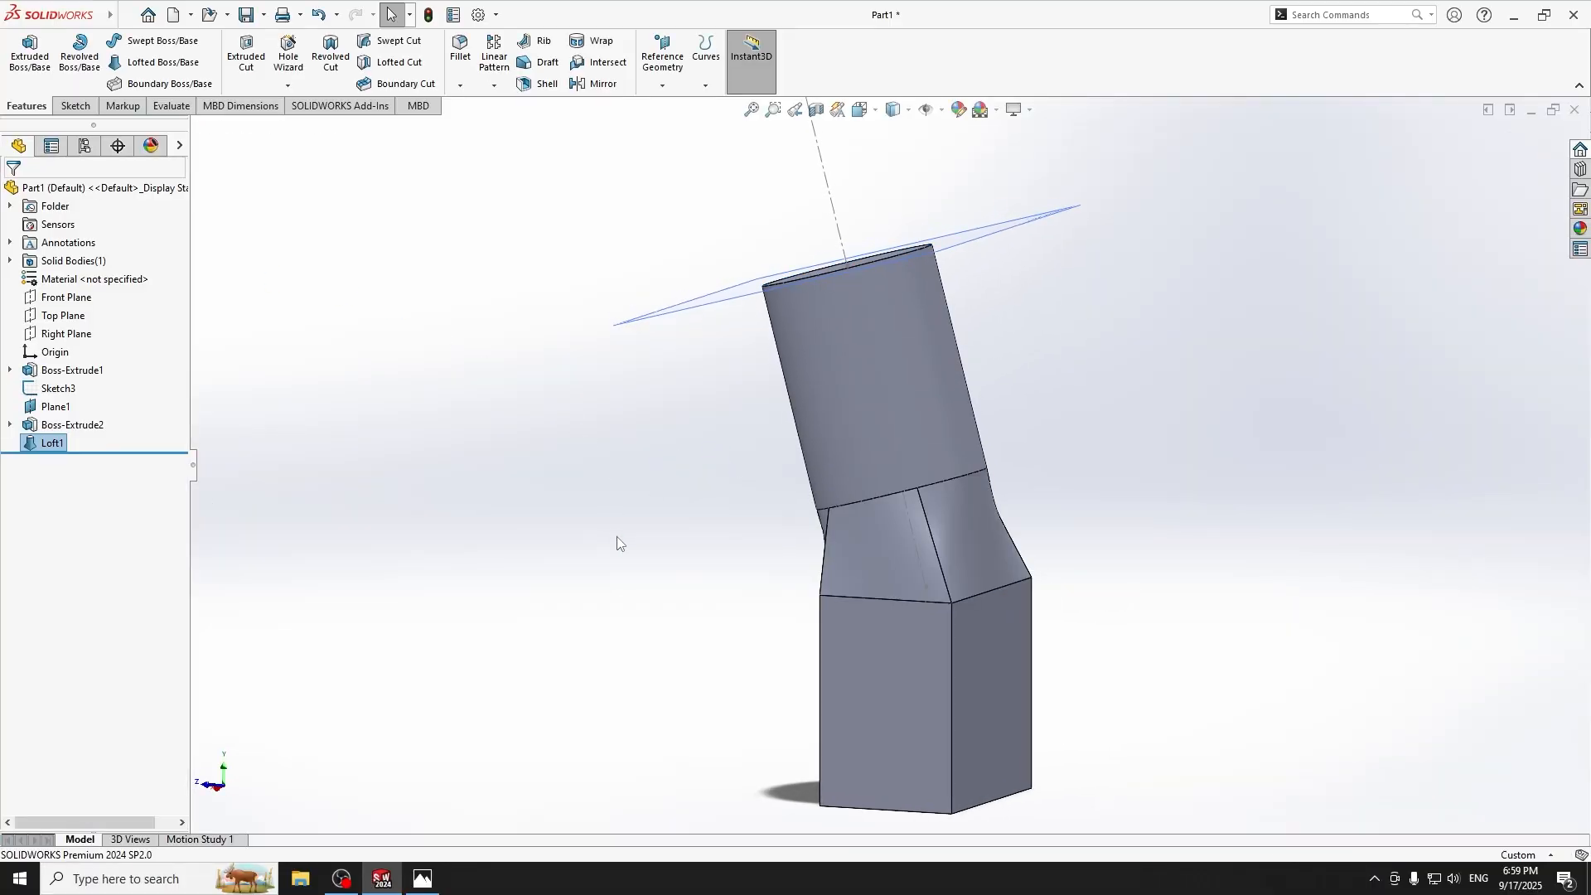
Shell the part to a 2 mm wall, removing the block's bottom face and the cylinder's top face, with the preview shown.
{"action": "middle_click_drag", "start_coordinate": [621, 543], "coordinate": [678, 554]}
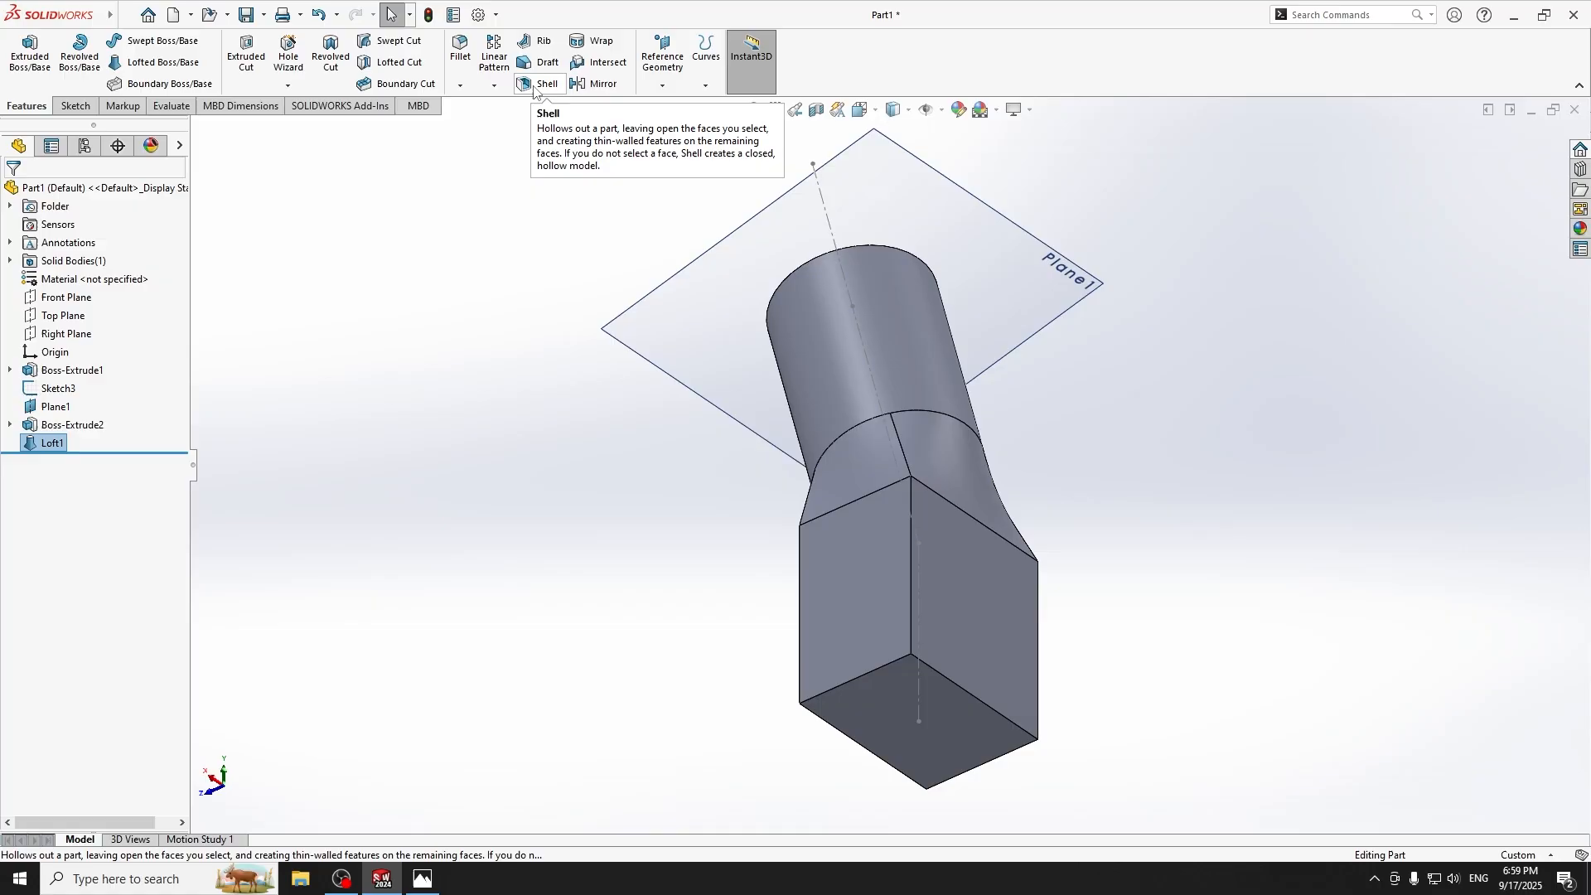
{"action": "left_click", "coordinate": [941, 733]}
{"action": "mouse_move", "coordinate": [941, 733]}
{"action": "middle_mouse_down"}
{"action": "mouse_move", "coordinate": [771, 679]}
{"action": "mouse_move", "coordinate": [863, 296]}
{"action": "middle_mouse_up"}
{"action": "left_click", "coordinate": [864, 296], "text": "ctrl"}
{"action": "middle_click_drag", "start_coordinate": [506, 303], "coordinate": [423, 199]}
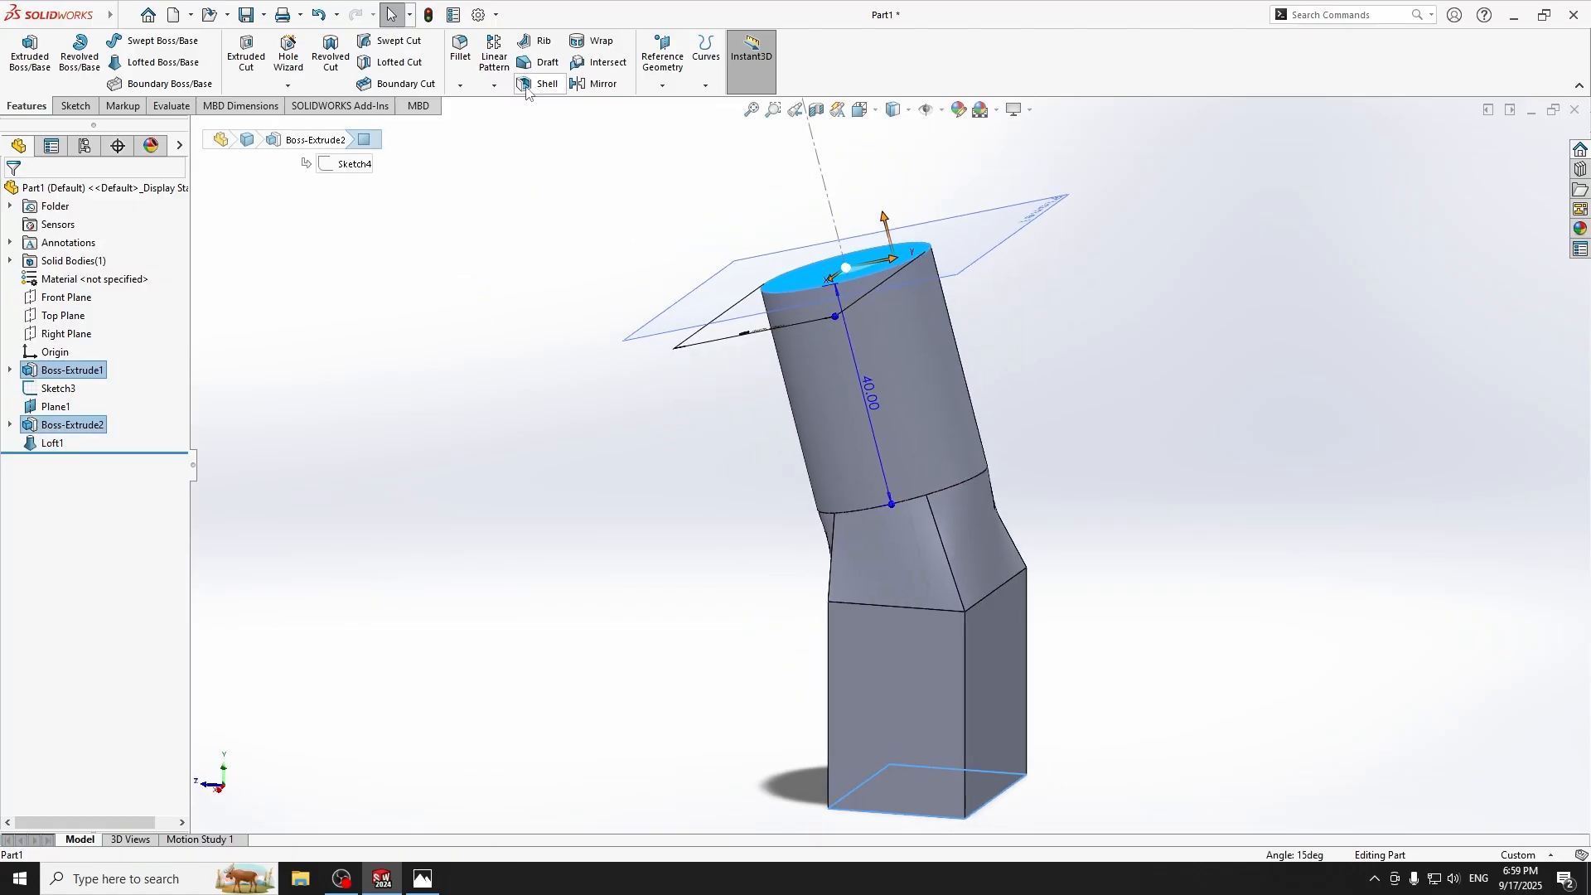
{"action": "left_click", "coordinate": [538, 84]}
{"action": "middle_click_drag", "start_coordinate": [593, 448], "coordinate": [581, 232]}
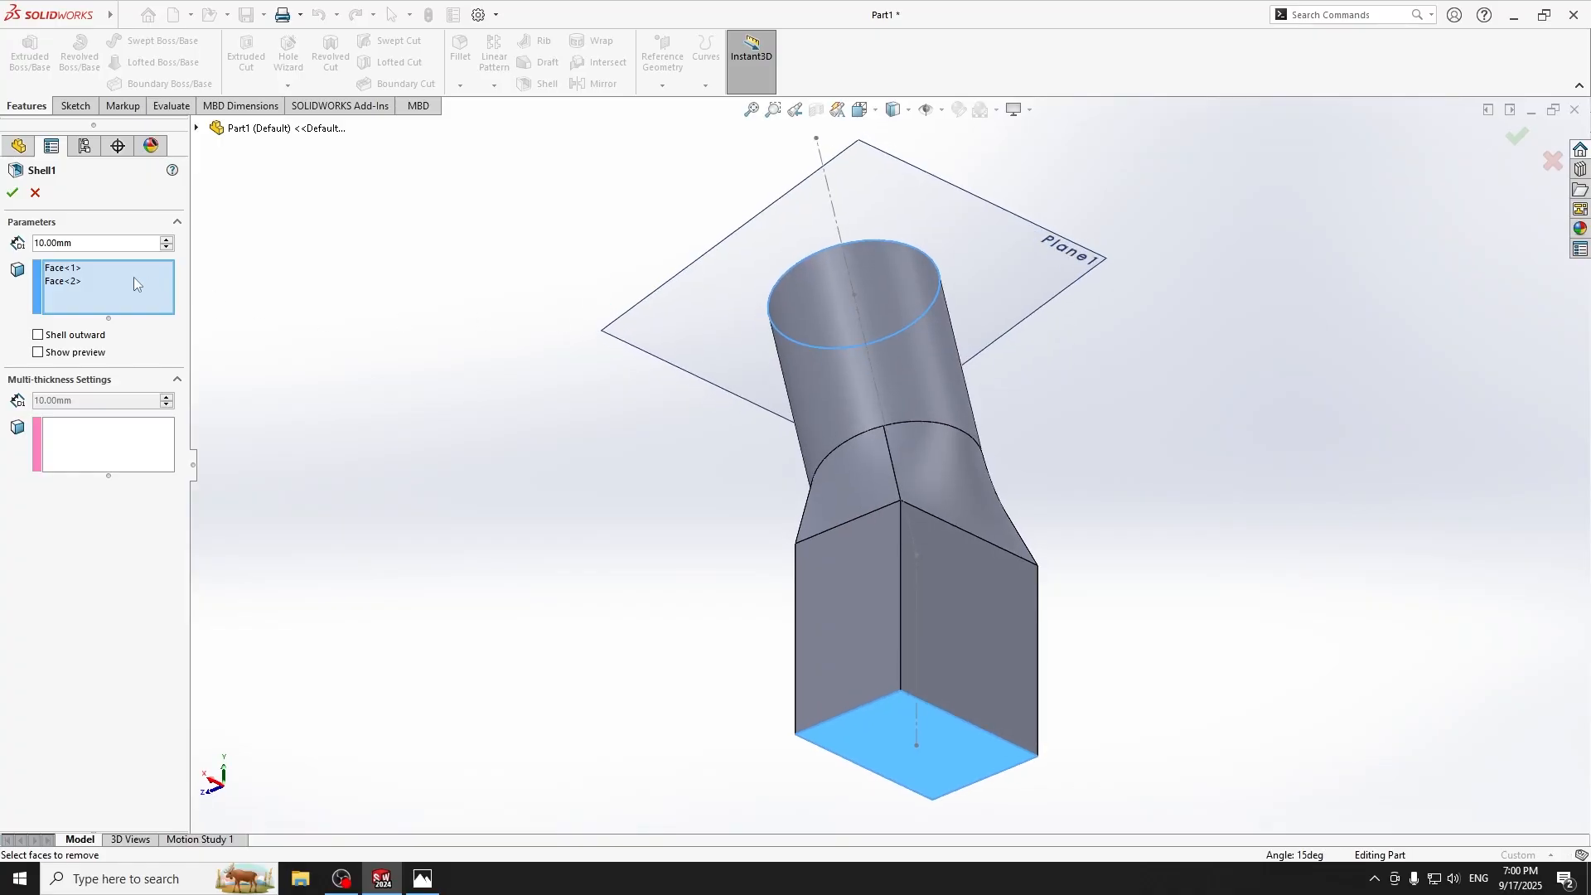
{"action": "left_click", "coordinate": [50, 245]}
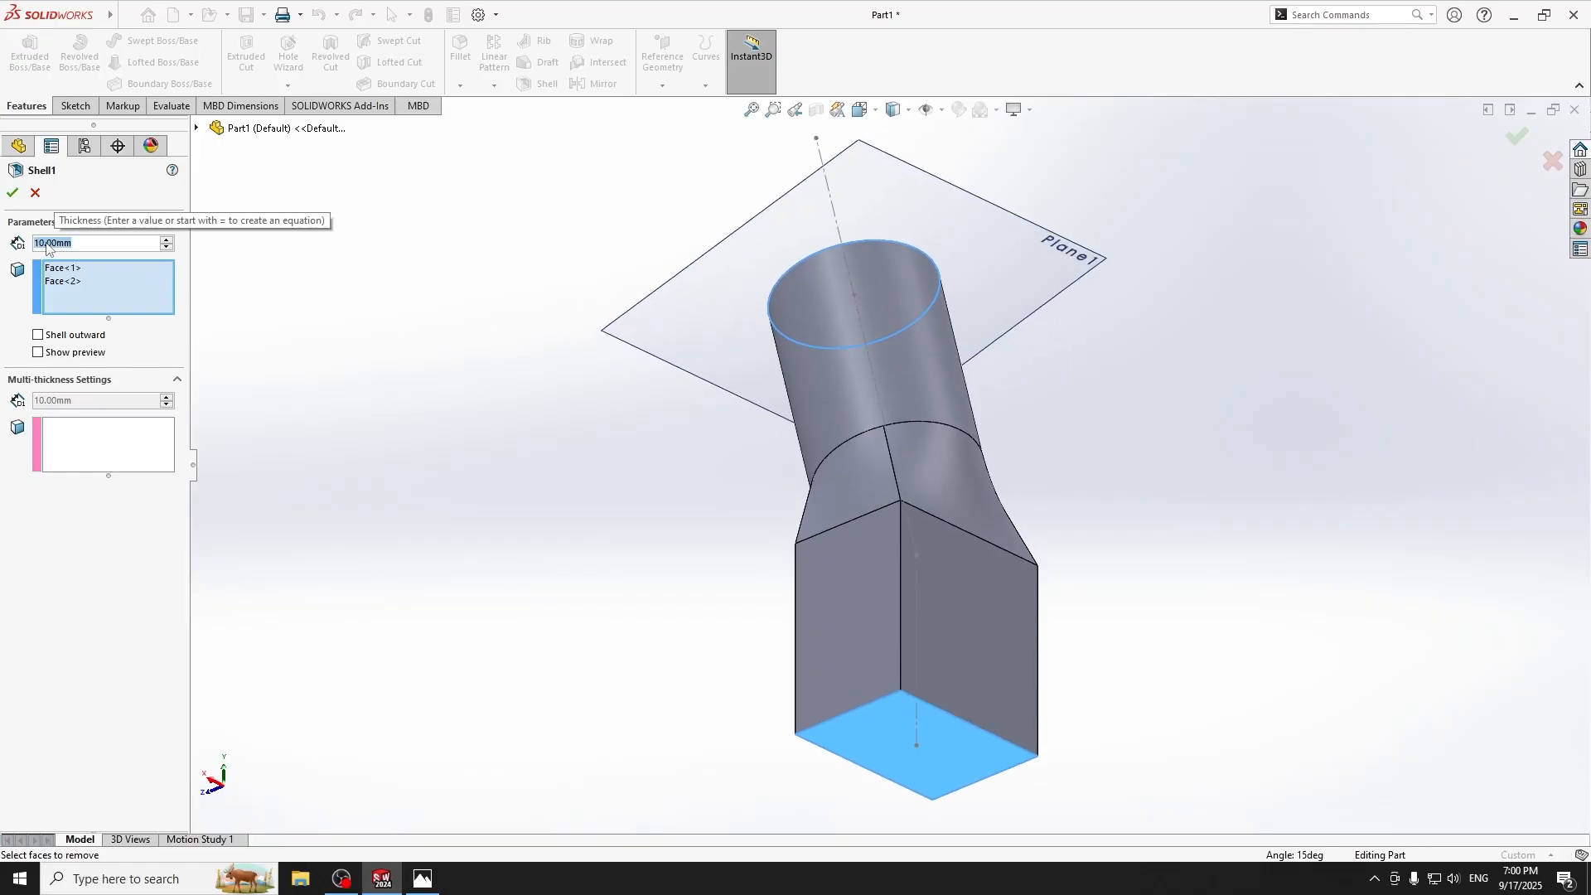
{"action": "type", "text": "2"}
{"action": "key", "text": "Return"}
{"action": "middle_click_drag", "start_coordinate": [720, 581], "coordinate": [701, 514]}
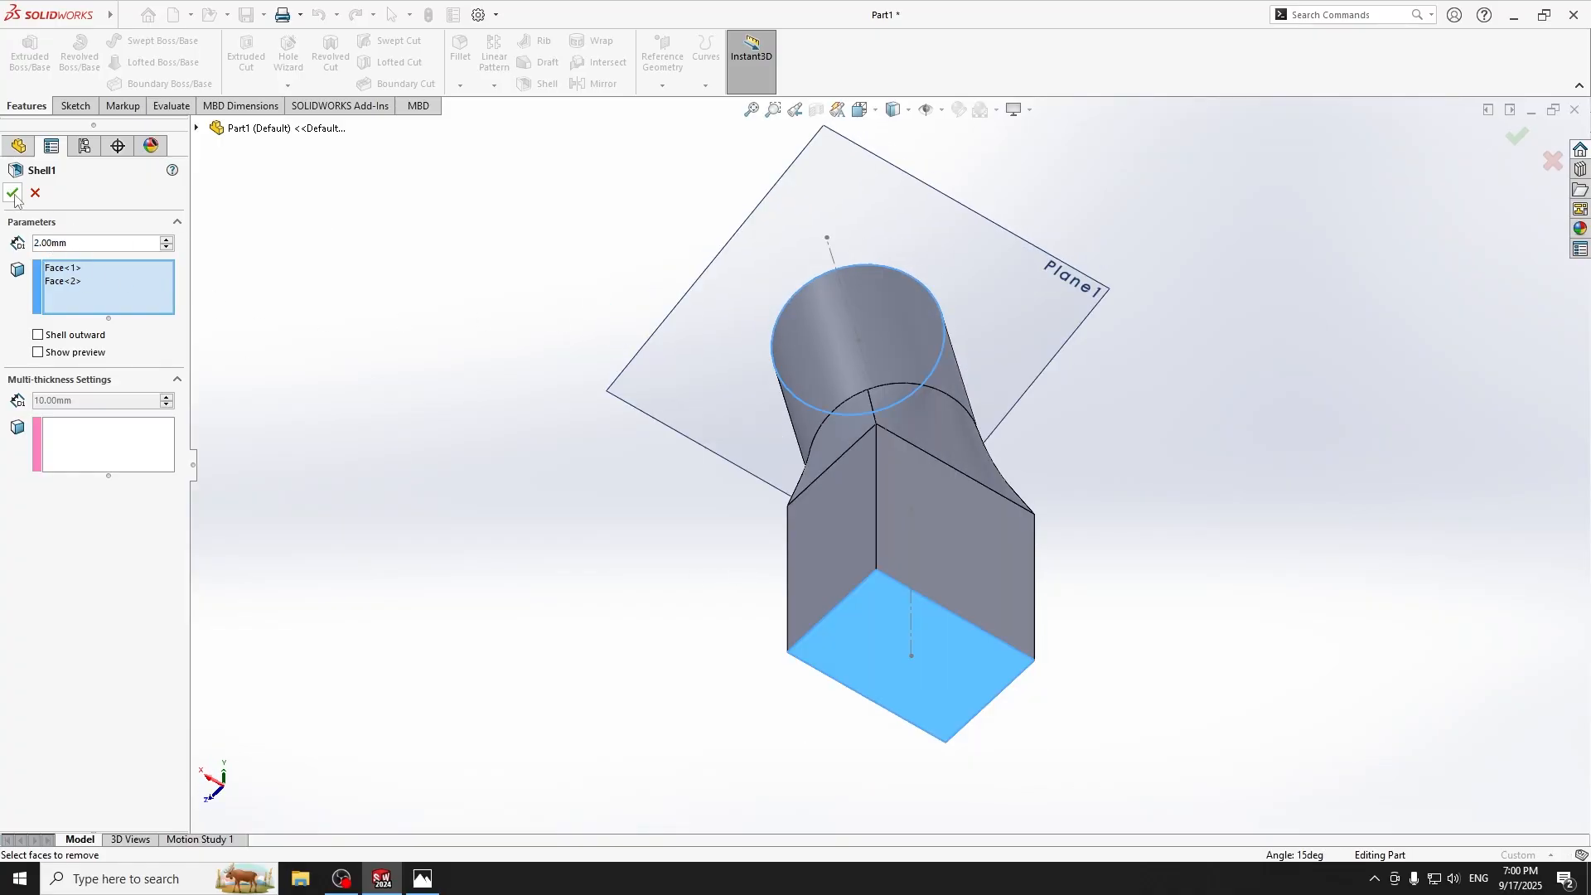
{"action": "left_click", "coordinate": [38, 353]}
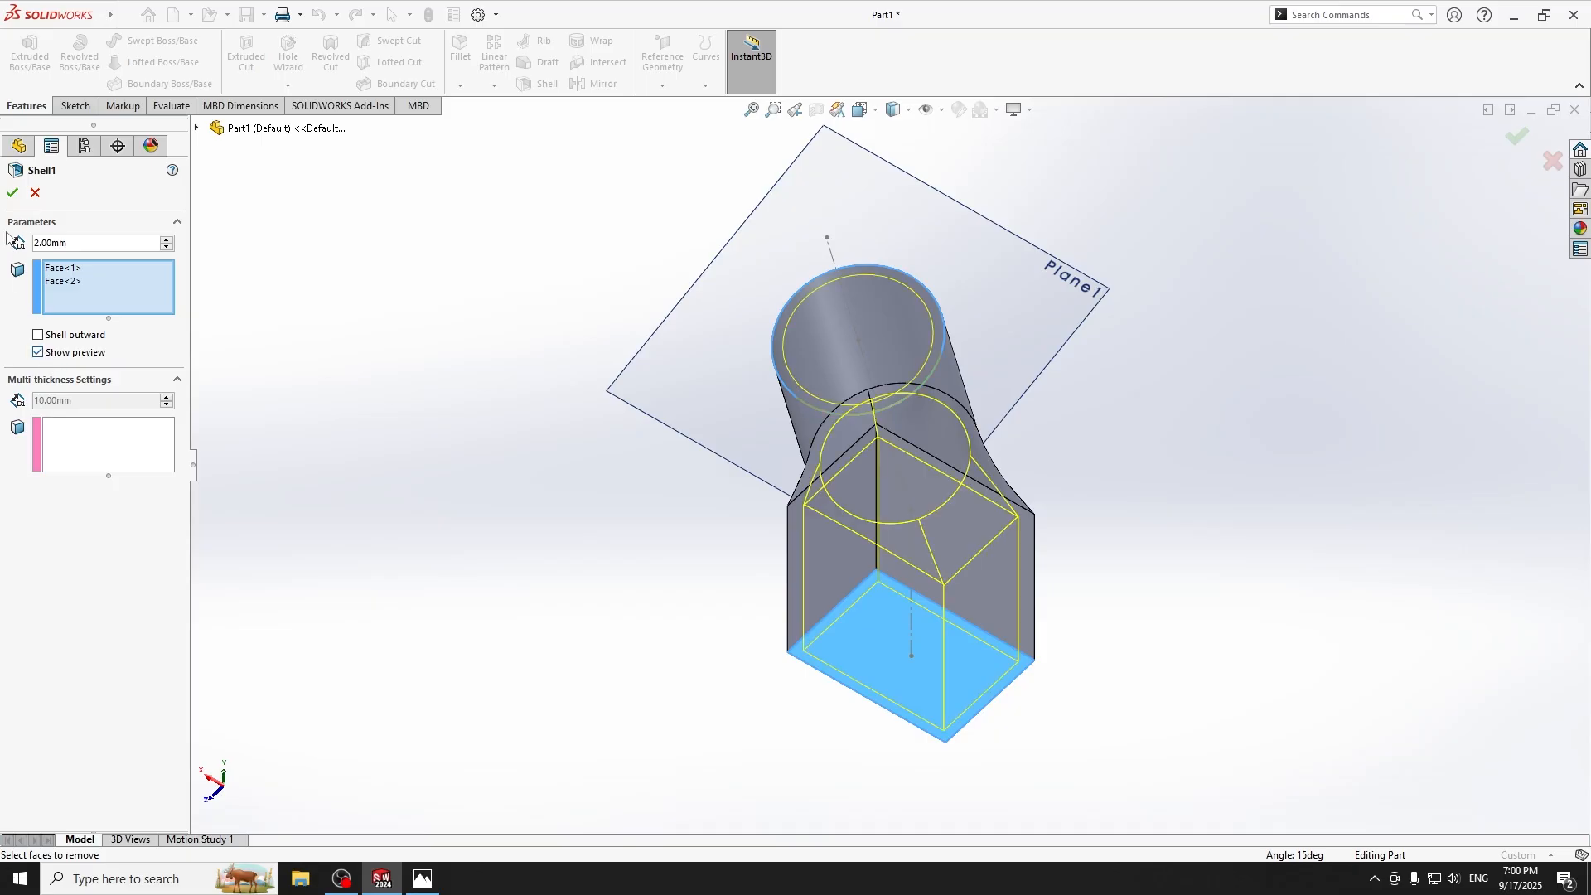
{"action": "left_click", "coordinate": [11, 194]}
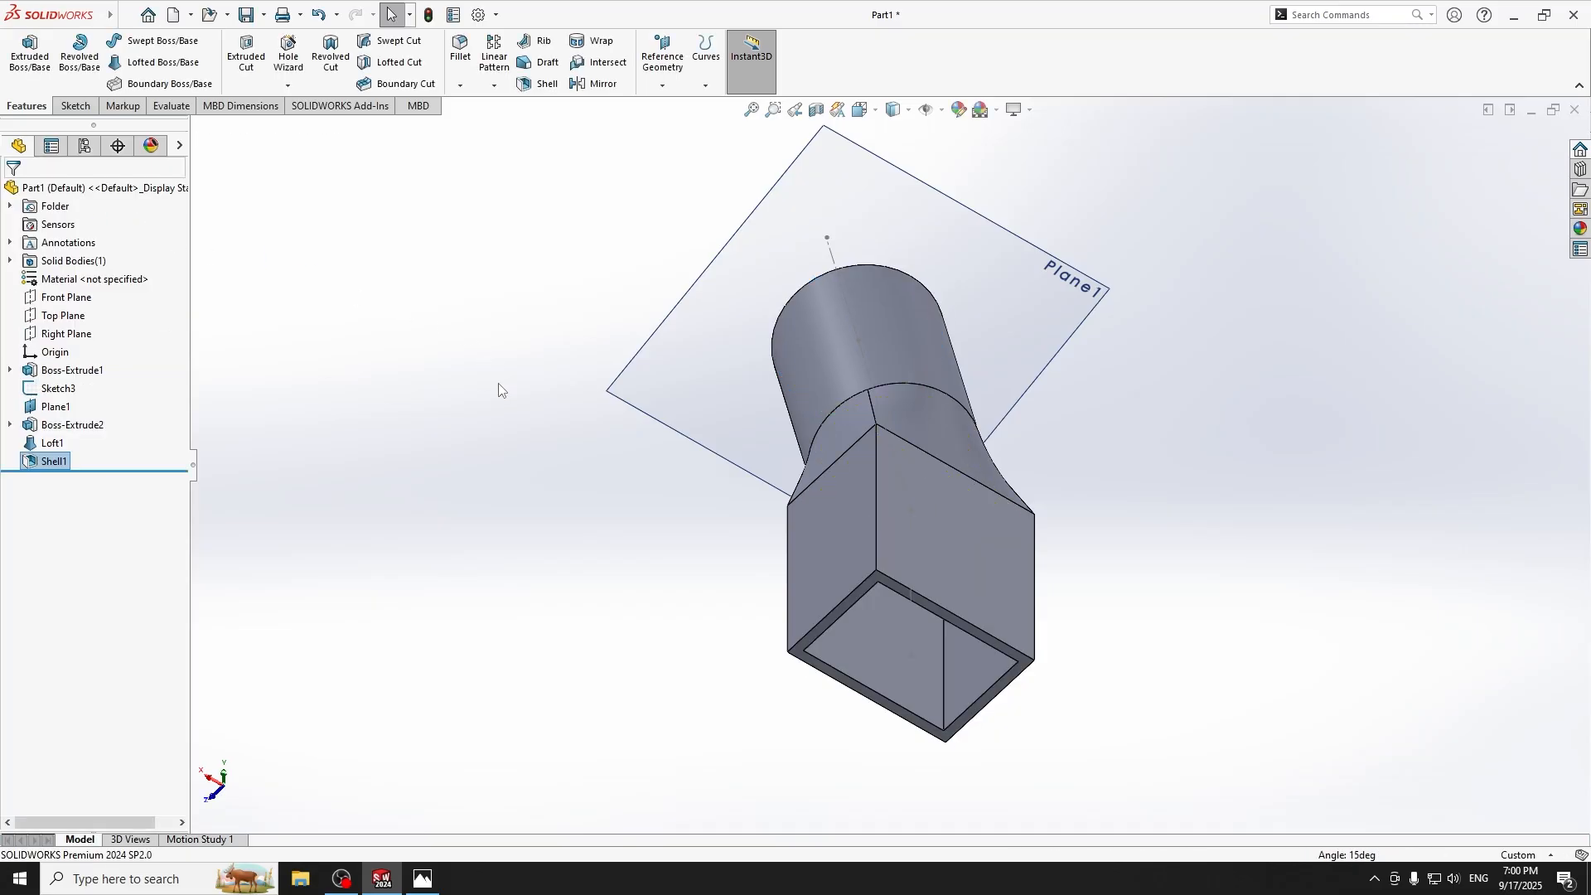
Create a reference plane offset 16 mm from the tilted Plane1, flipped downward toward the base.
{"action": "middle_click_drag", "start_coordinate": [500, 388], "coordinate": [771, 424]}
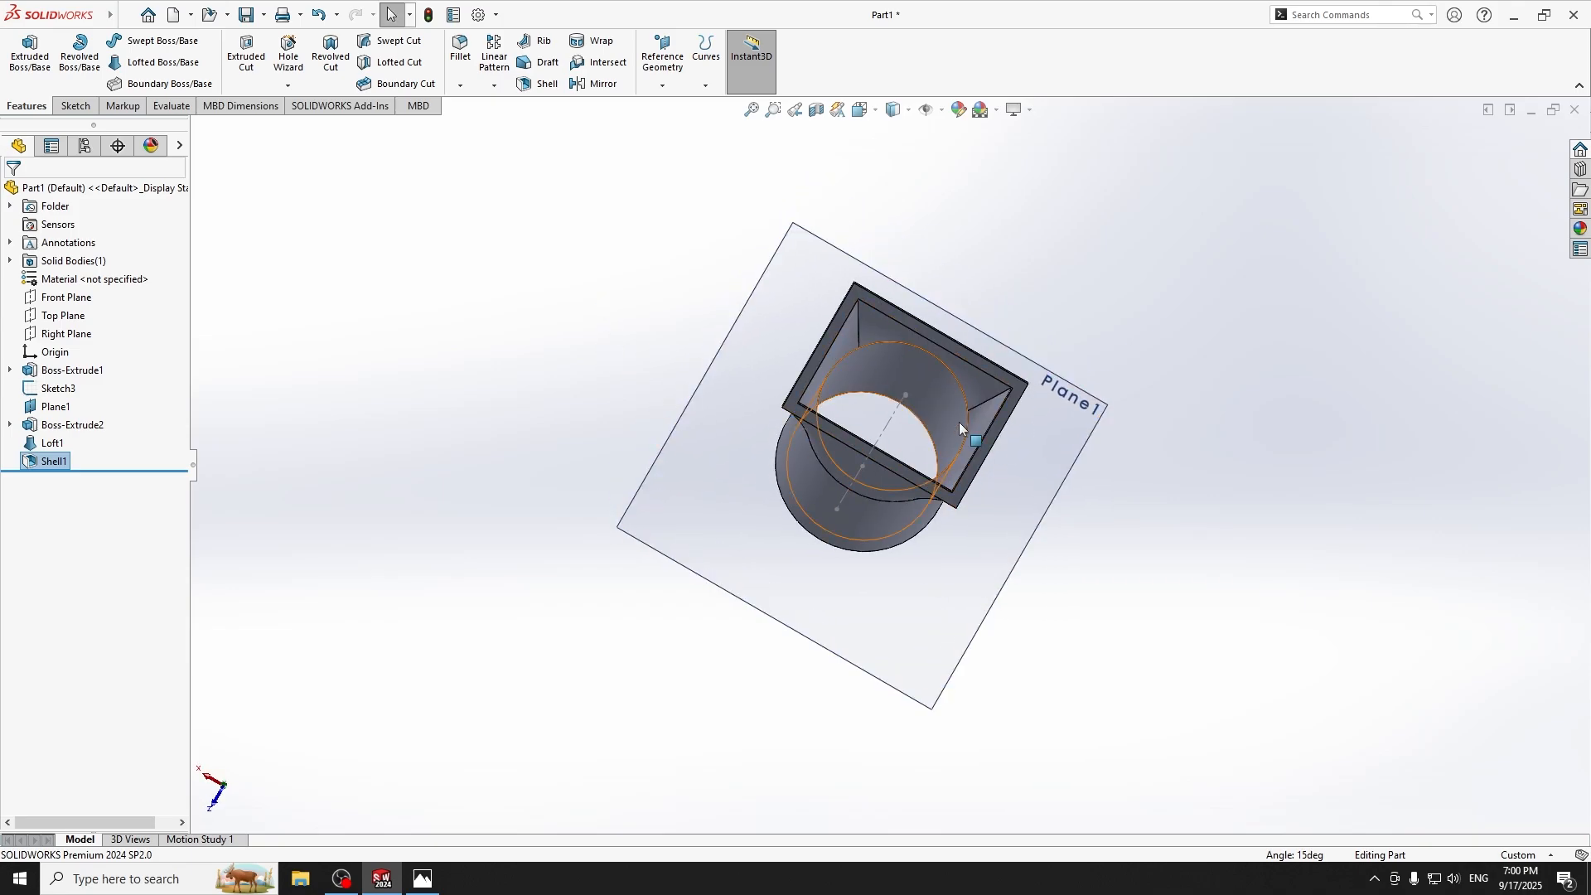
{"action": "middle_click_drag", "start_coordinate": [982, 259], "coordinate": [898, 461]}
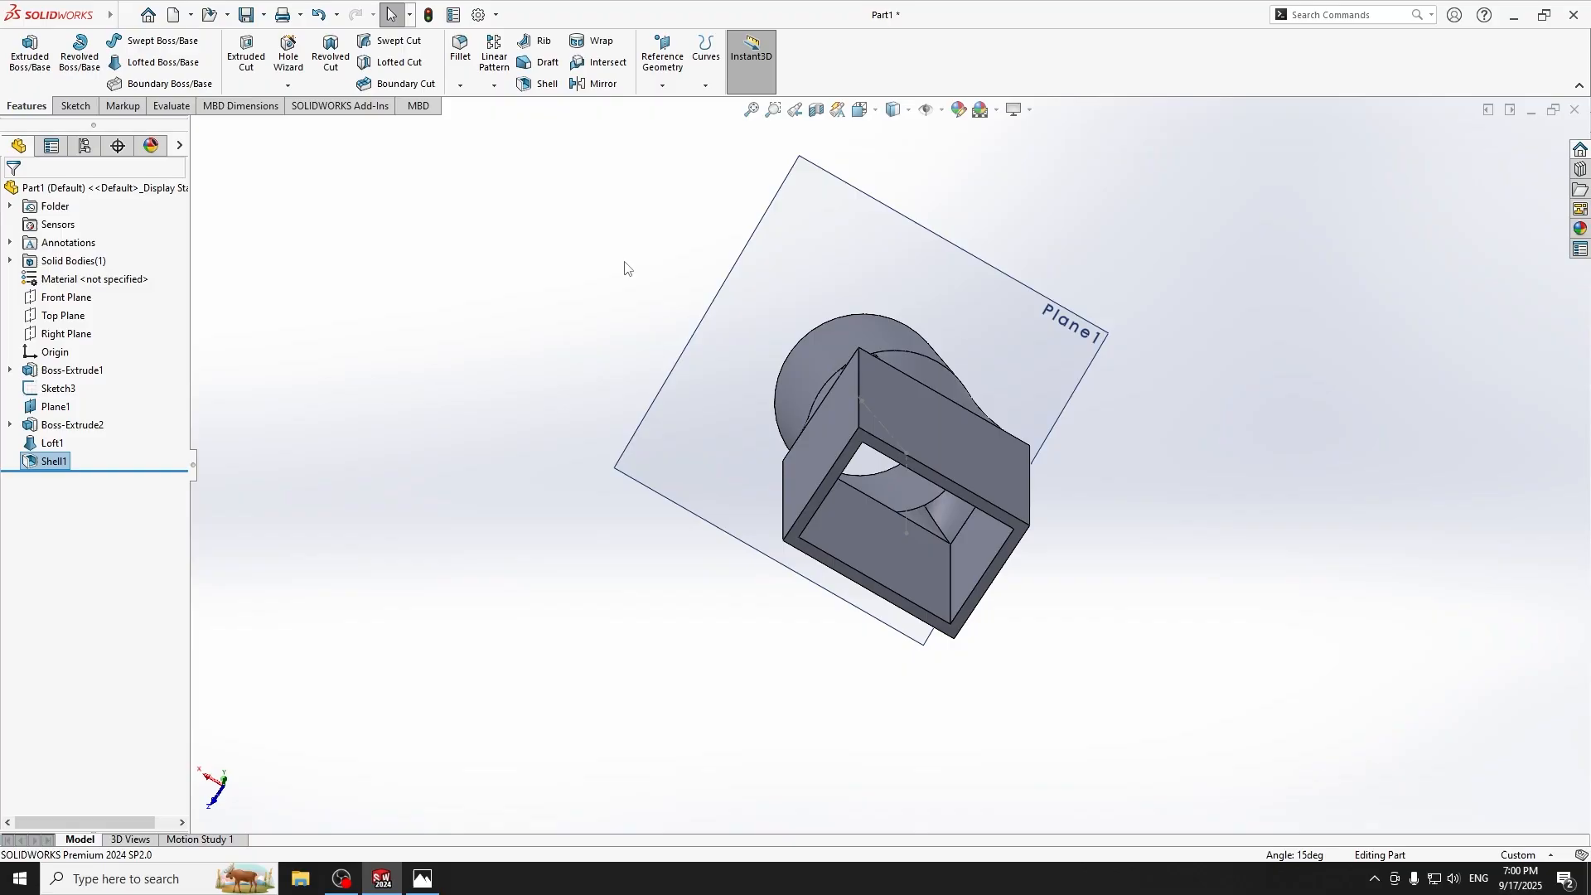
{"action": "middle_click_drag", "start_coordinate": [629, 269], "coordinate": [657, 586]}
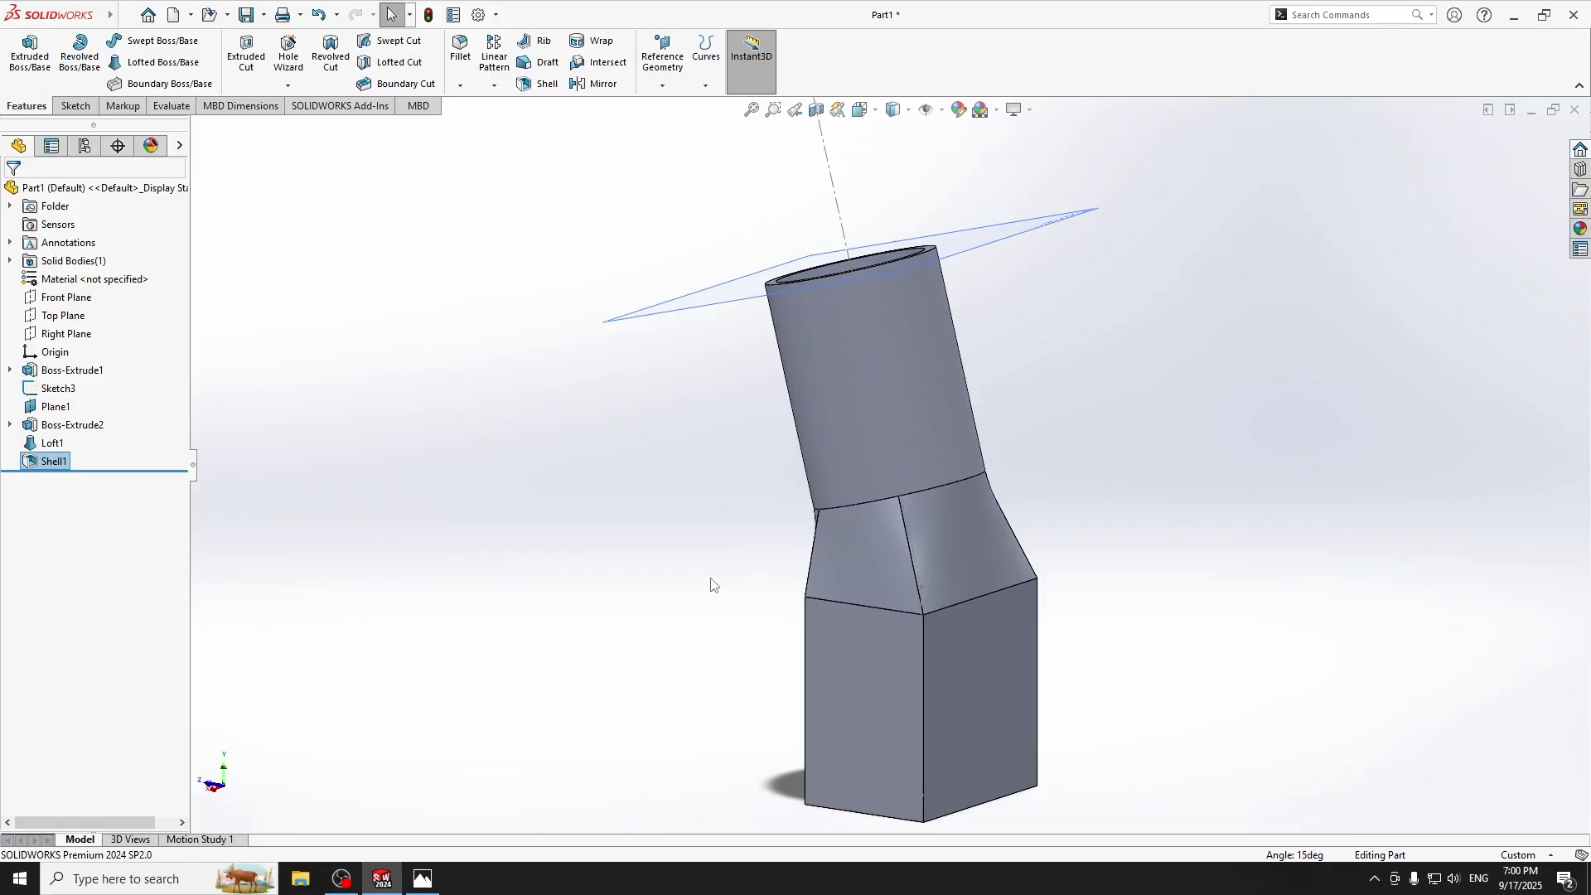
{"action": "middle_click_drag", "start_coordinate": [637, 568], "coordinate": [711, 394]}
{"action": "left_click", "coordinate": [694, 330]}
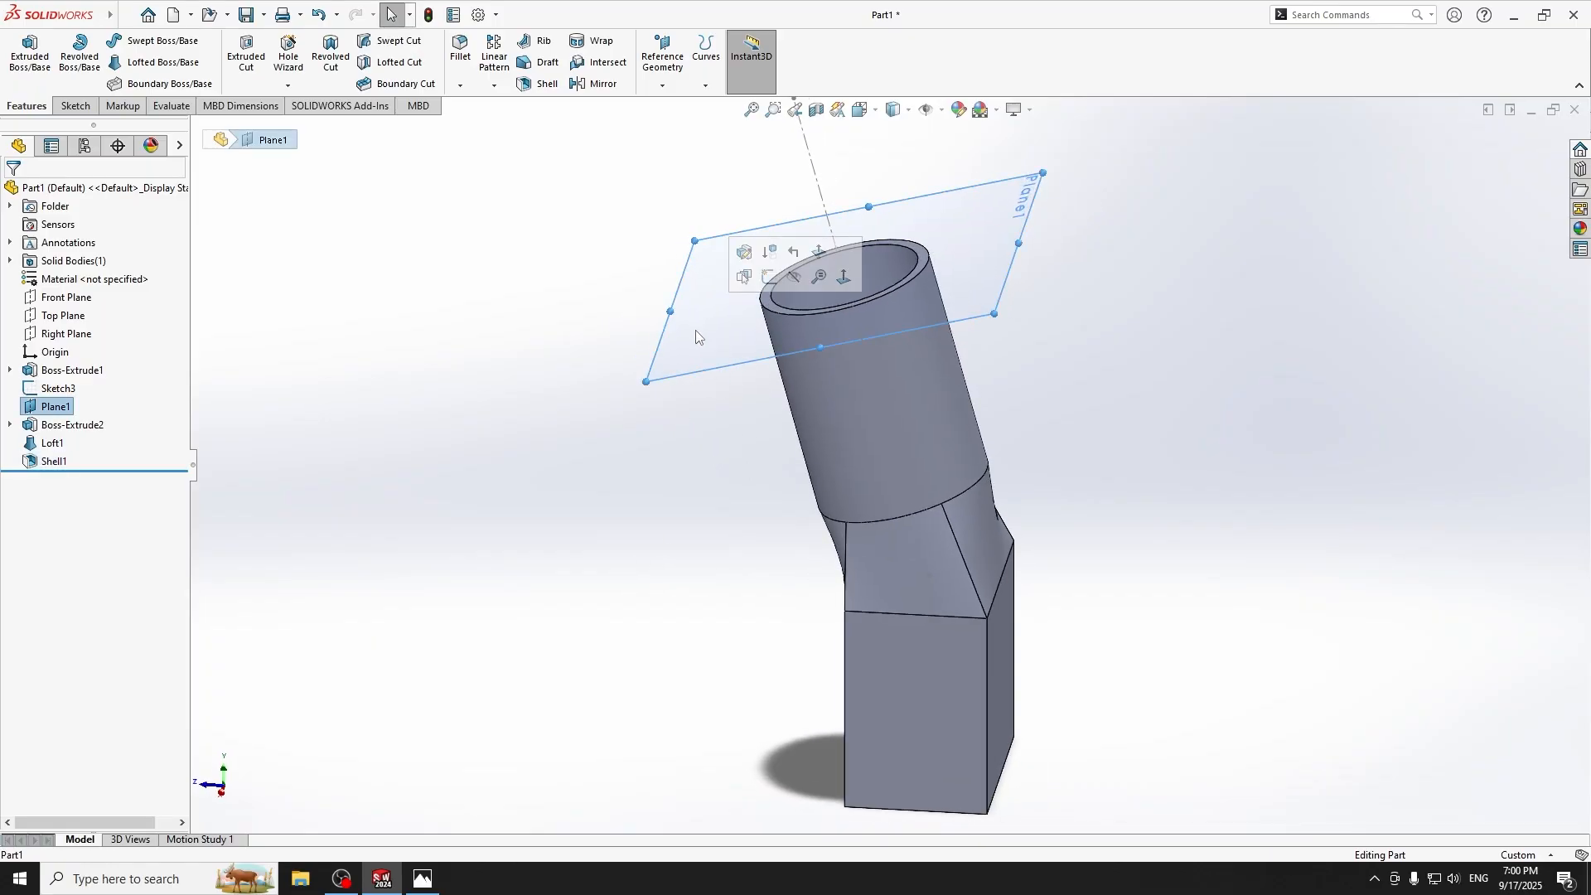
{"action": "left_click", "coordinate": [663, 85]}
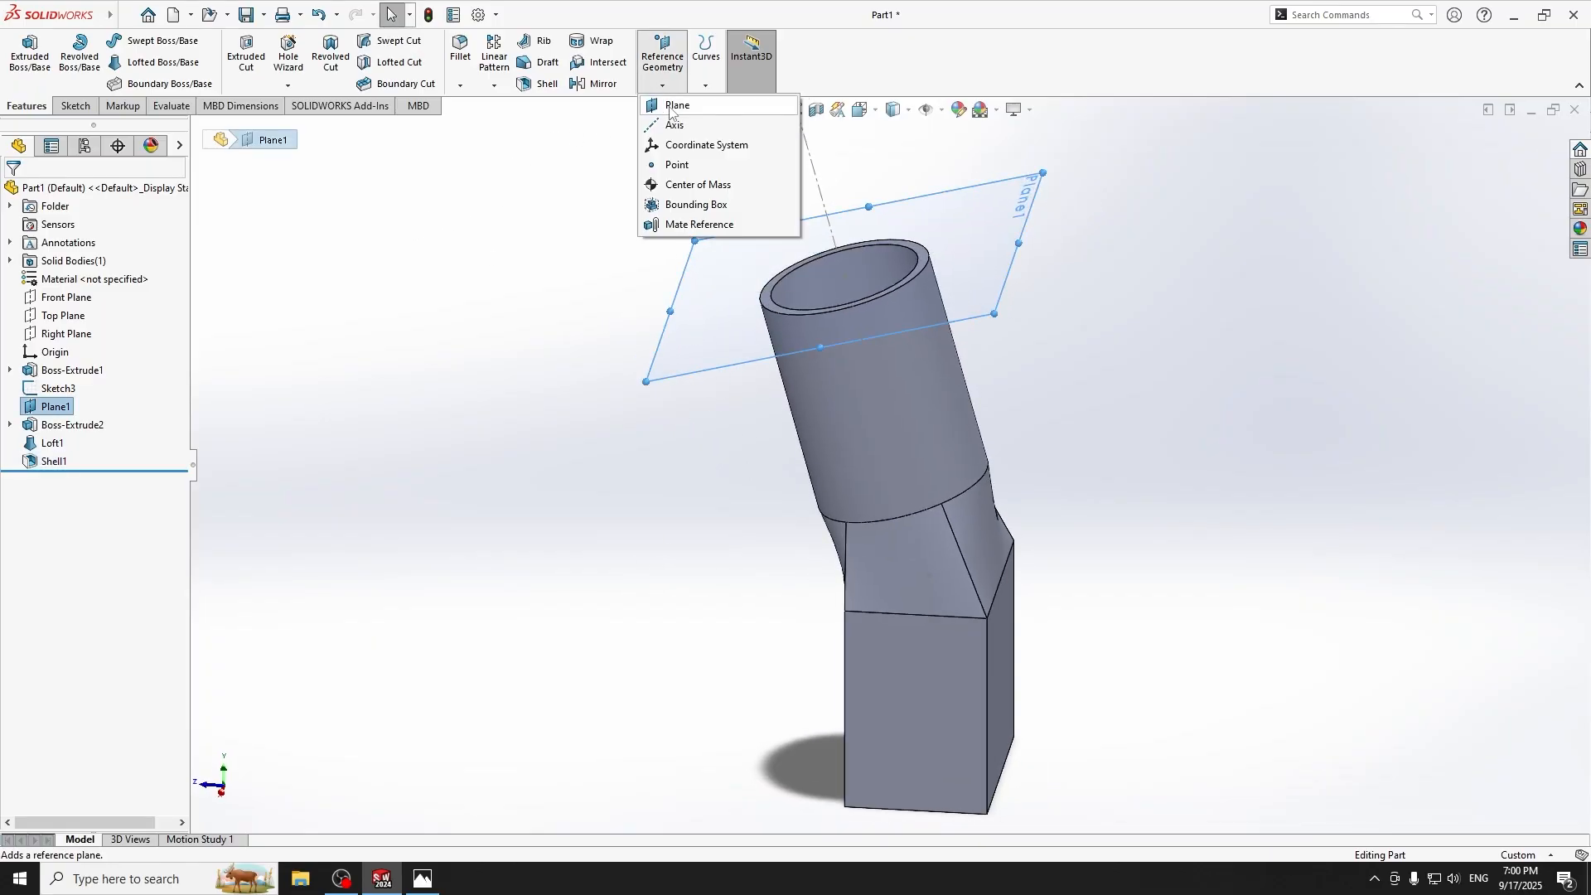
{"action": "left_click", "coordinate": [669, 107]}
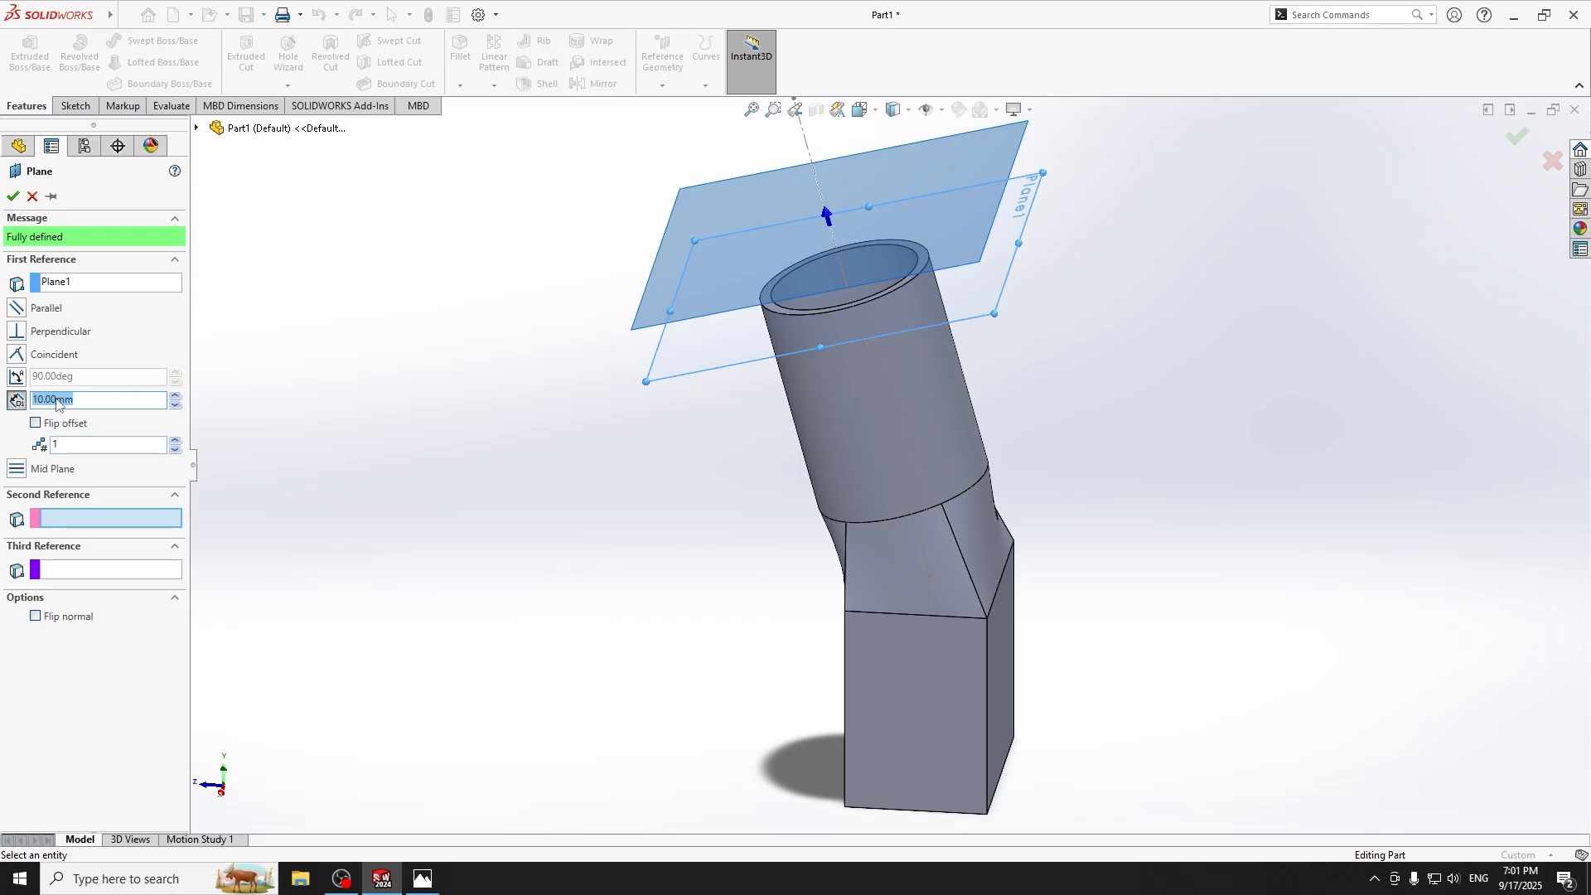
{"action": "left_click", "coordinate": [36, 423]}
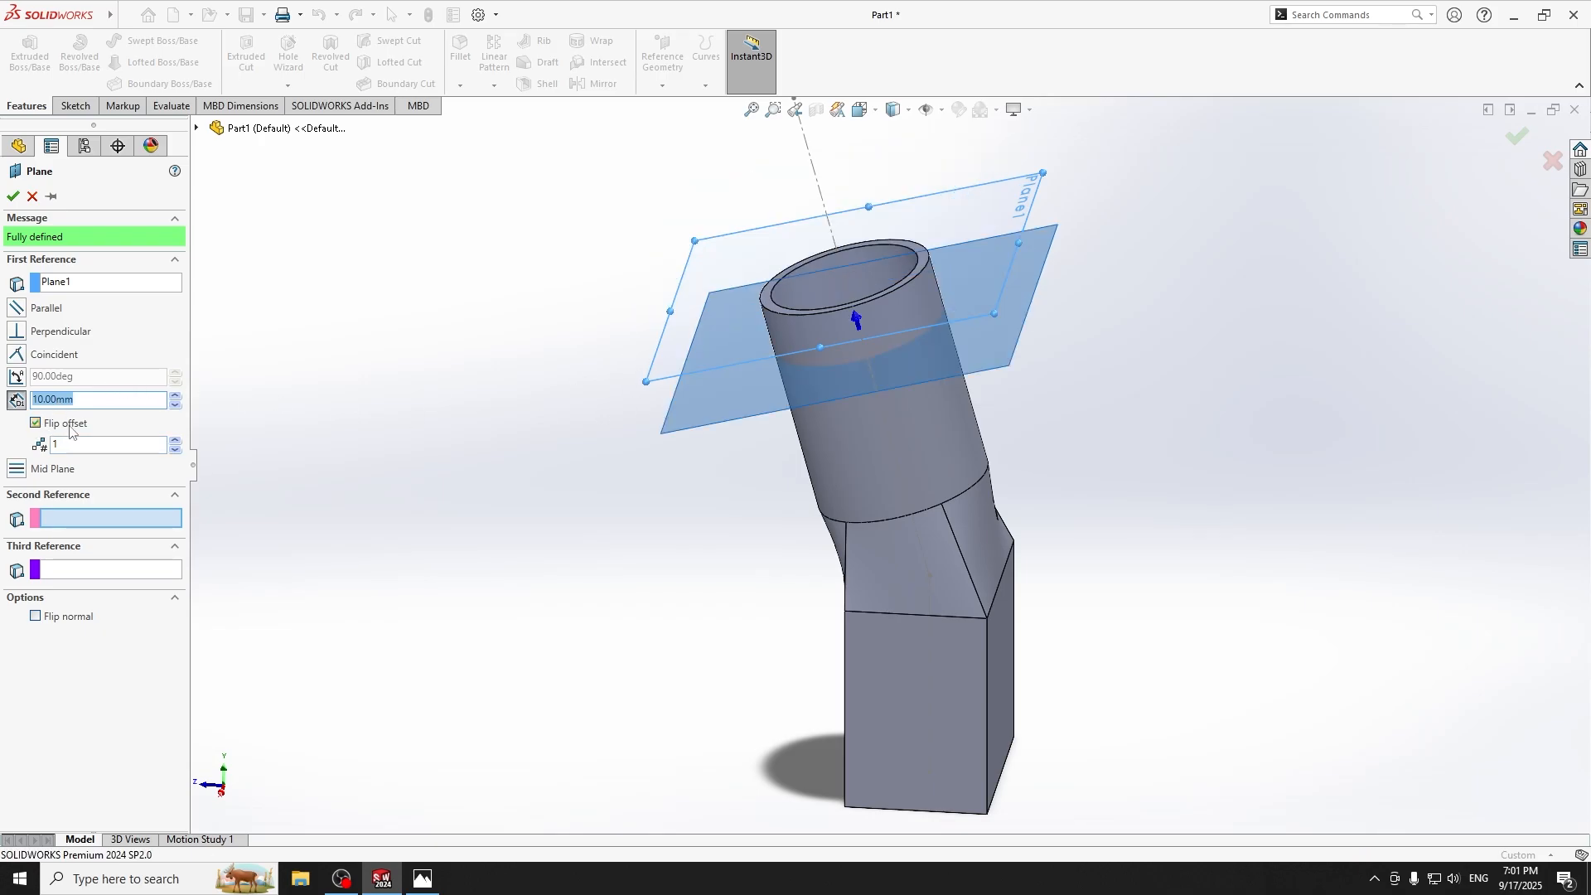
{"action": "type", "text": "16"}
{"action": "key", "text": "Return"}
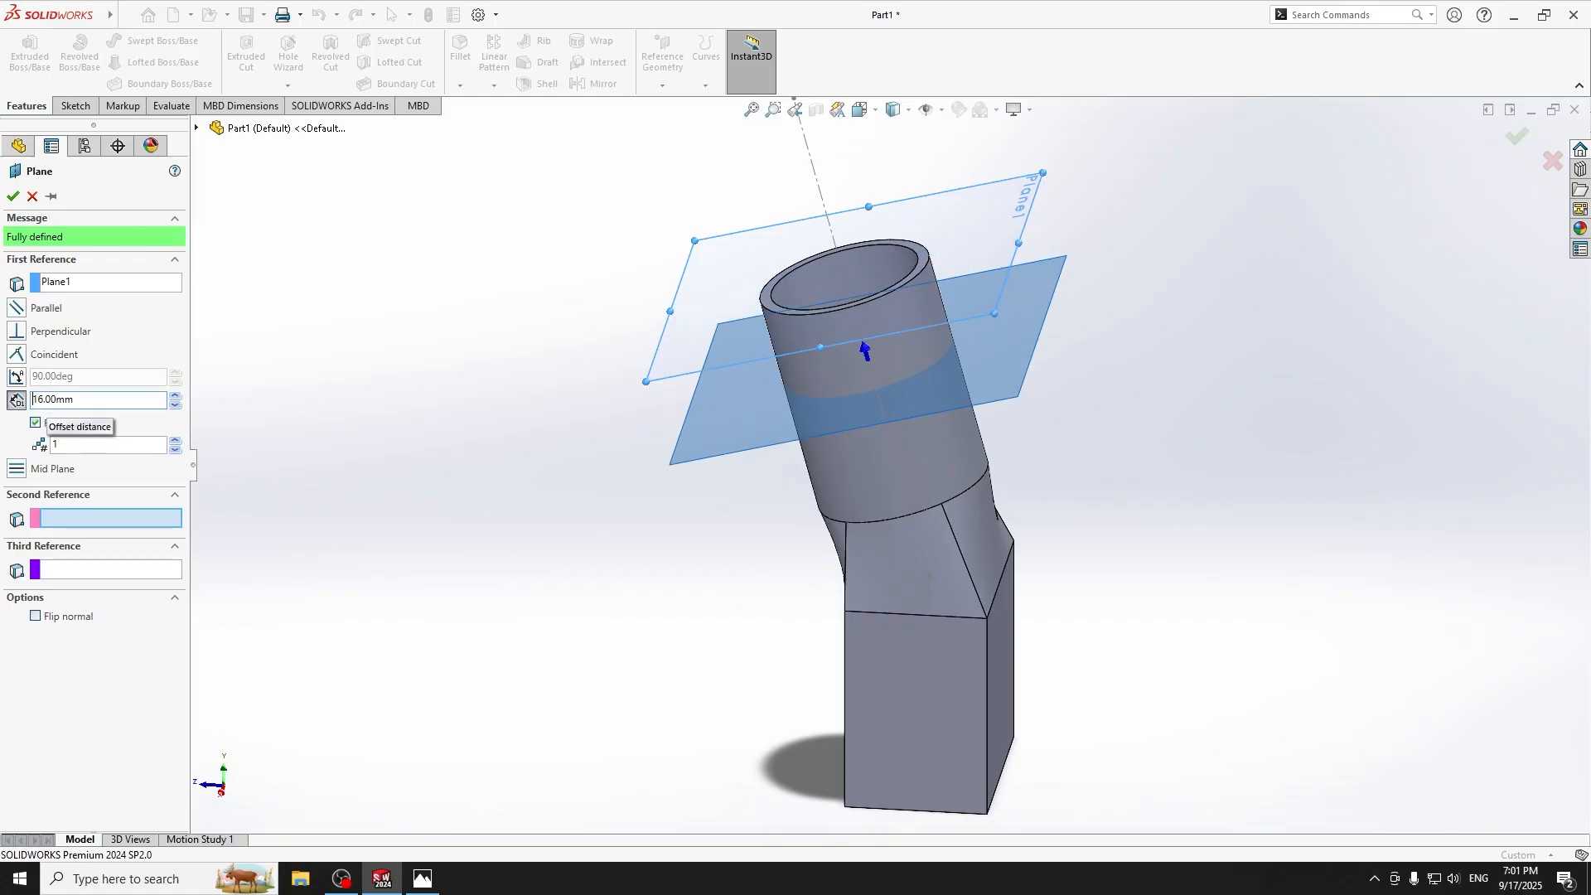
{"action": "left_click", "coordinate": [13, 196]}
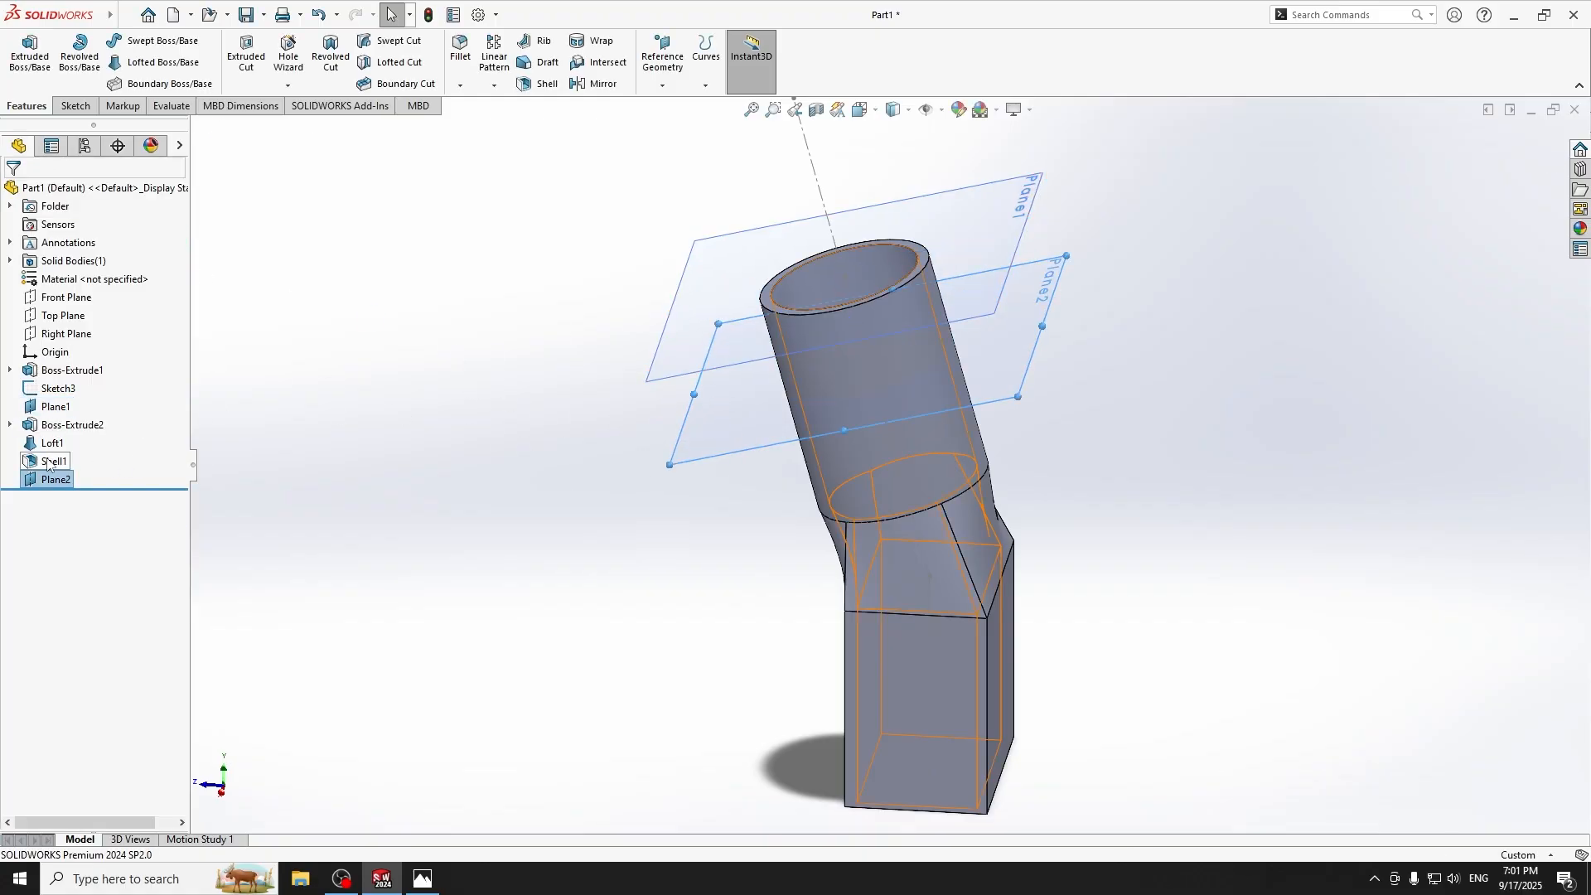
Hide Plane1 at the tube's upper end.
{"action": "left_click", "coordinate": [55, 406]}
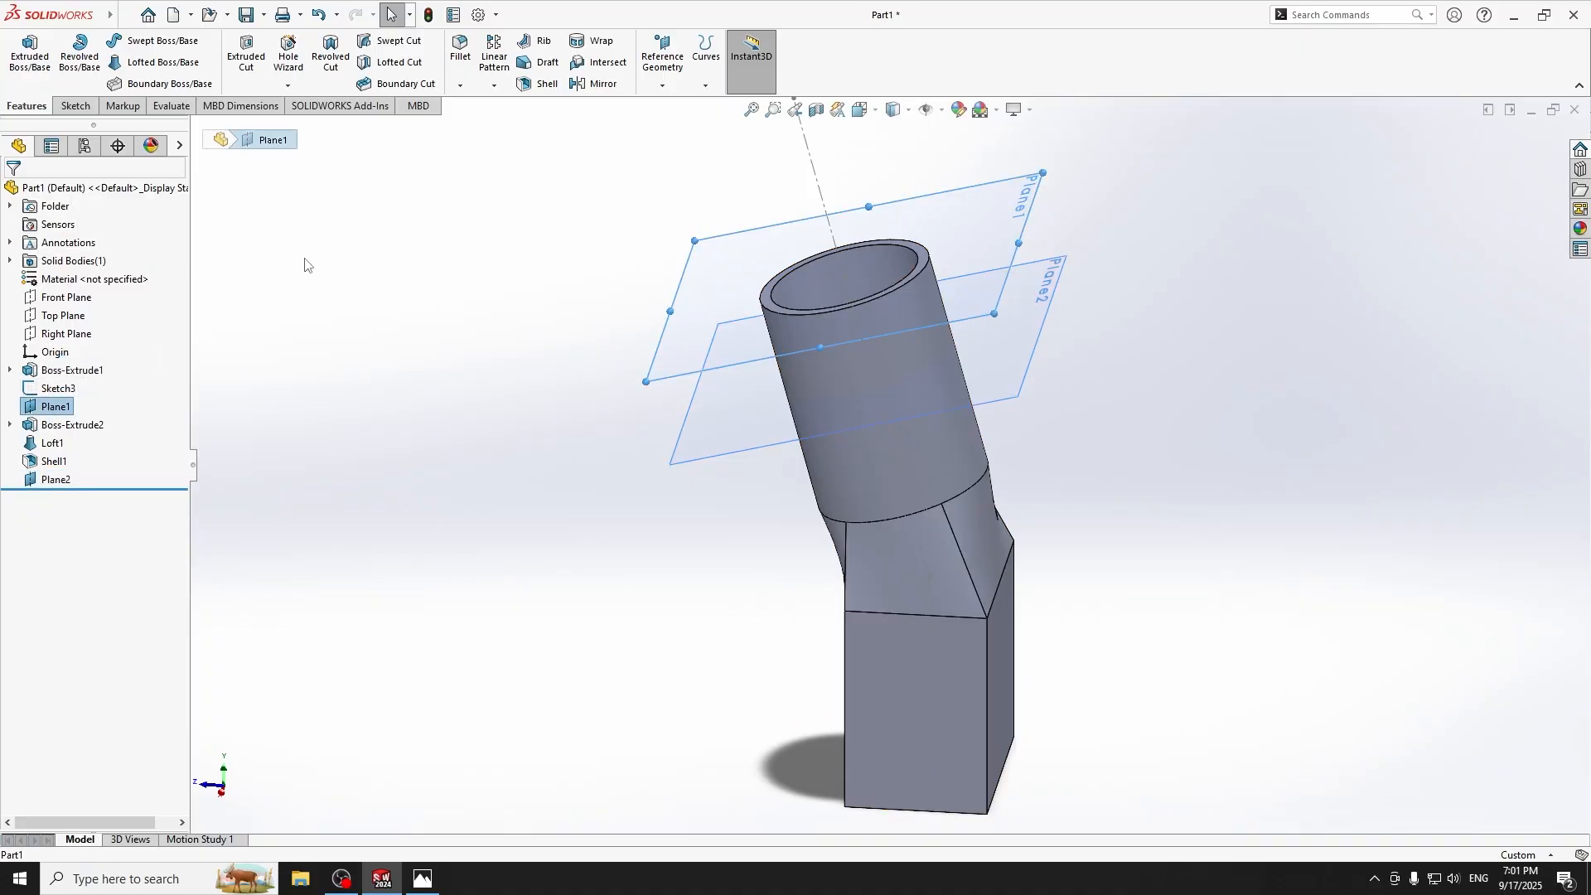
{"action": "left_click", "coordinate": [48, 407]}
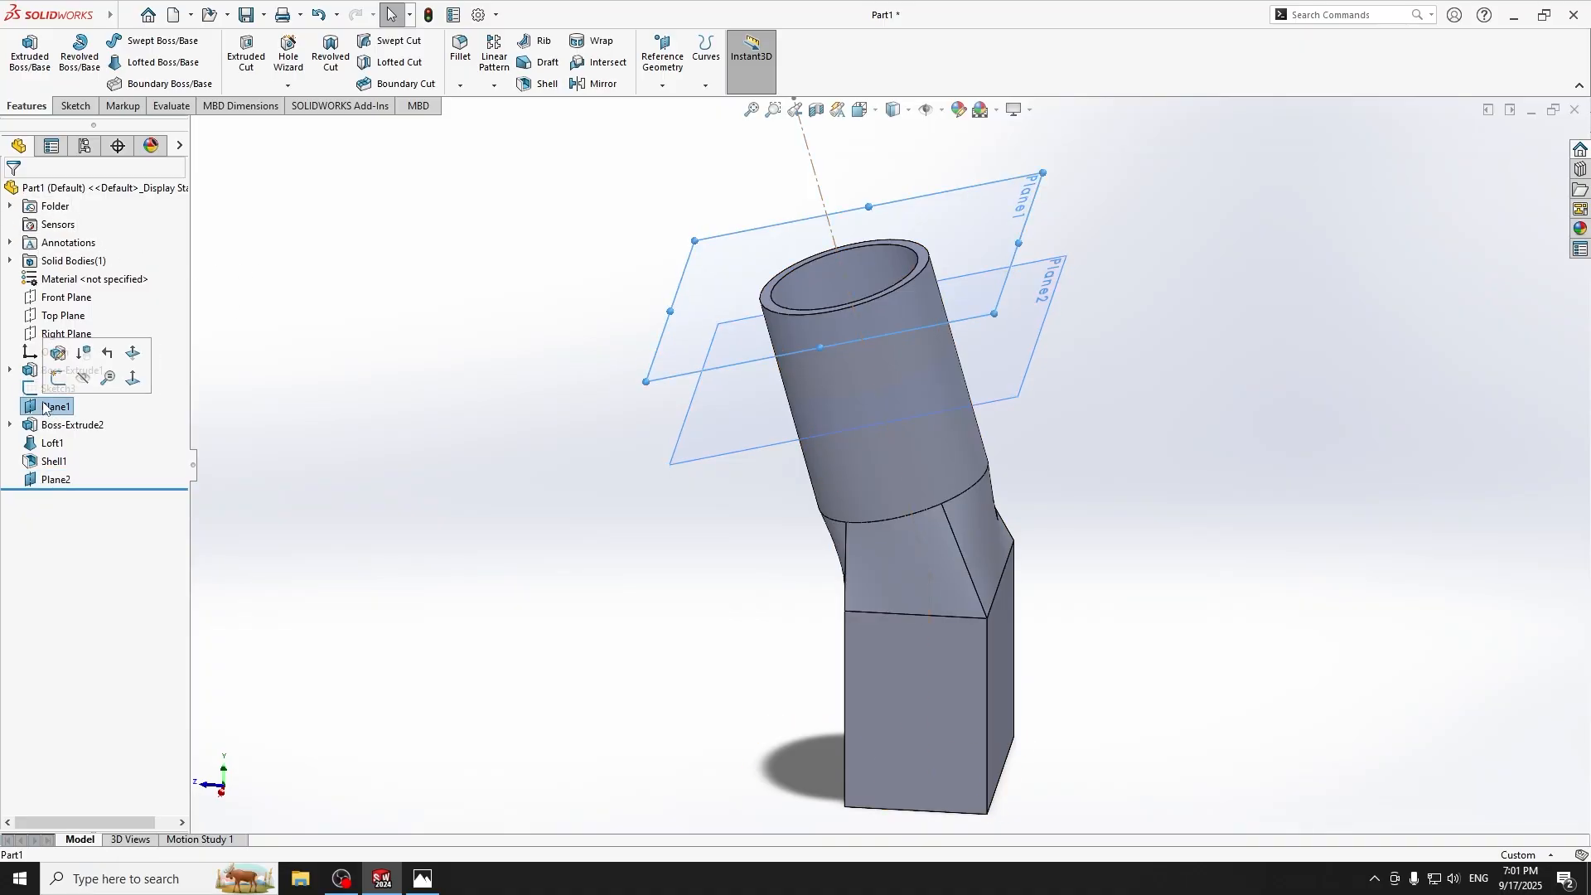
{"action": "left_click", "coordinate": [83, 388]}
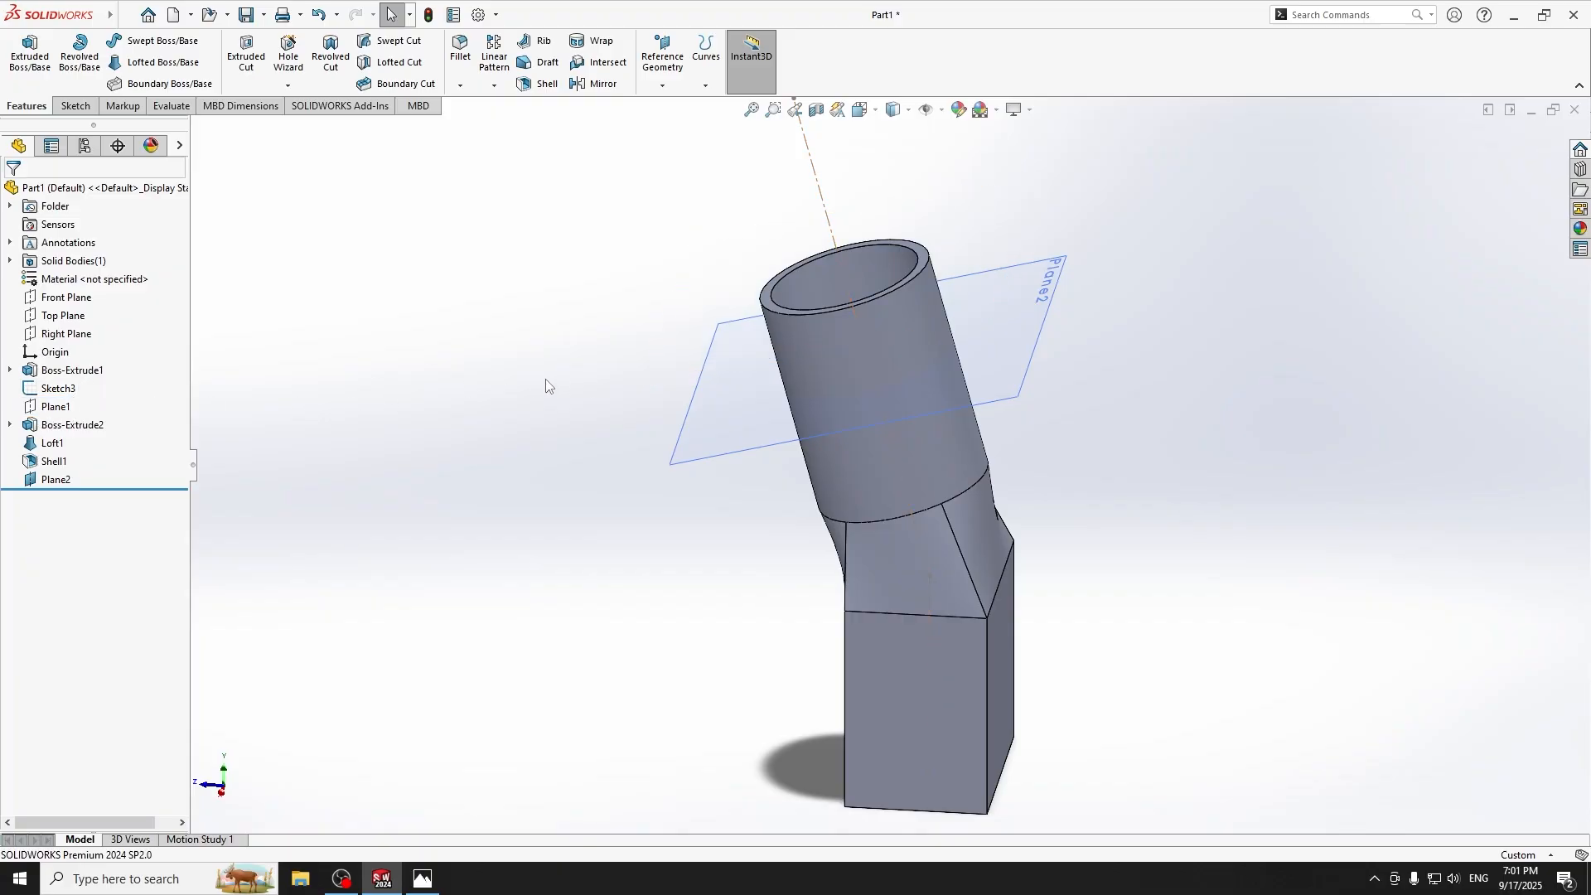
Sketch a circle about 37.3 mm in diameter on Plane2, centred on the origin and surrounding the round tube.
{"action": "left_click", "coordinate": [684, 414]}
{"action": "key", "text": "ctrl+8"}
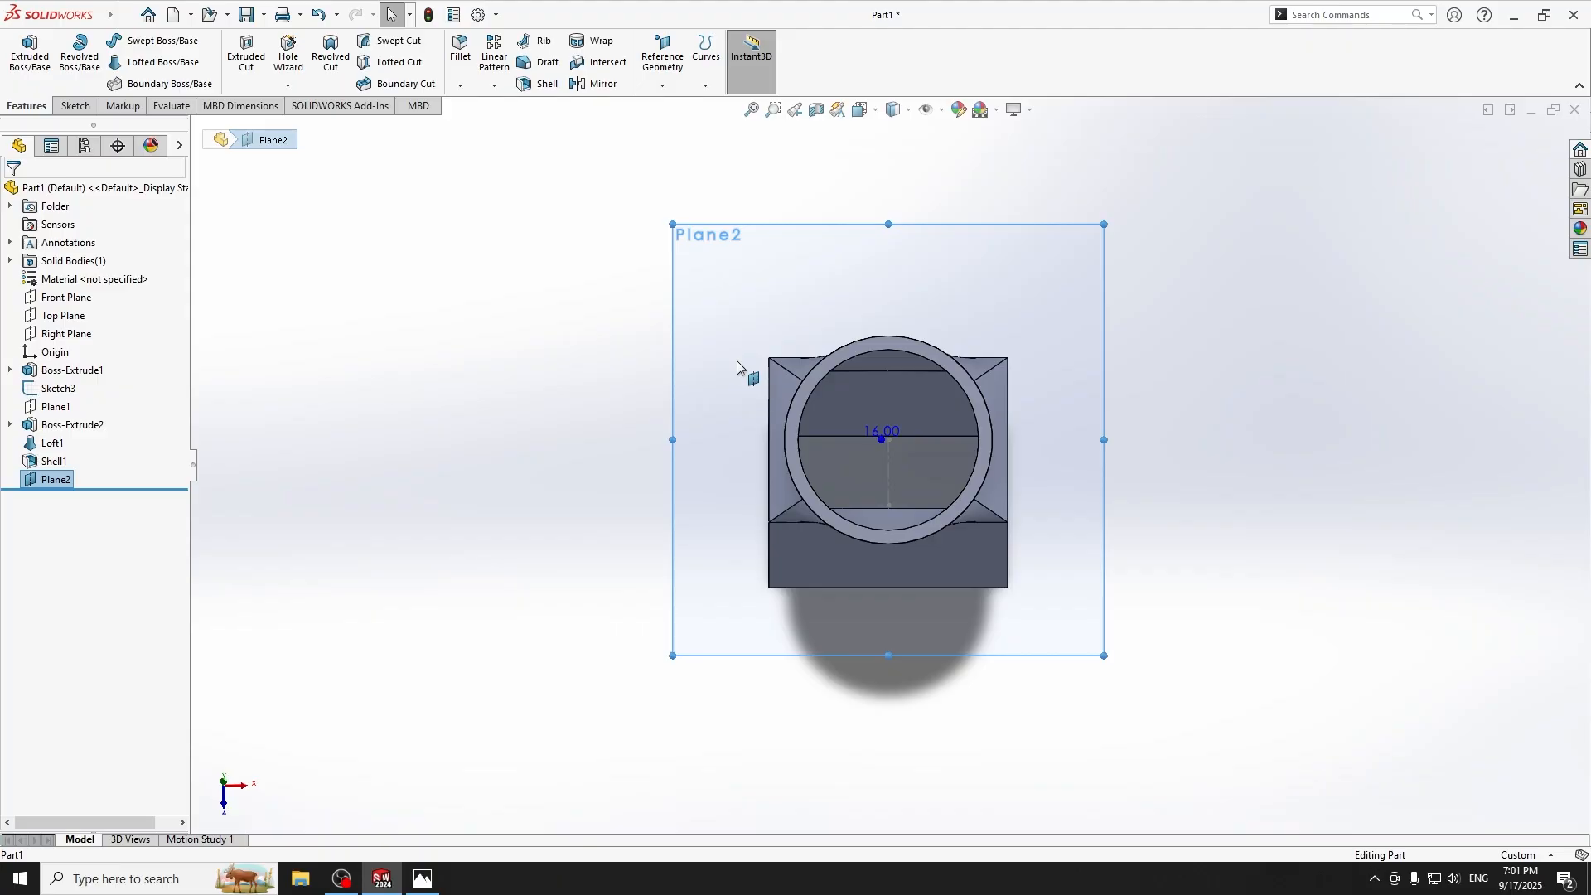
{"action": "left_click", "coordinate": [75, 105]}
{"action": "left_click", "coordinate": [23, 51]}
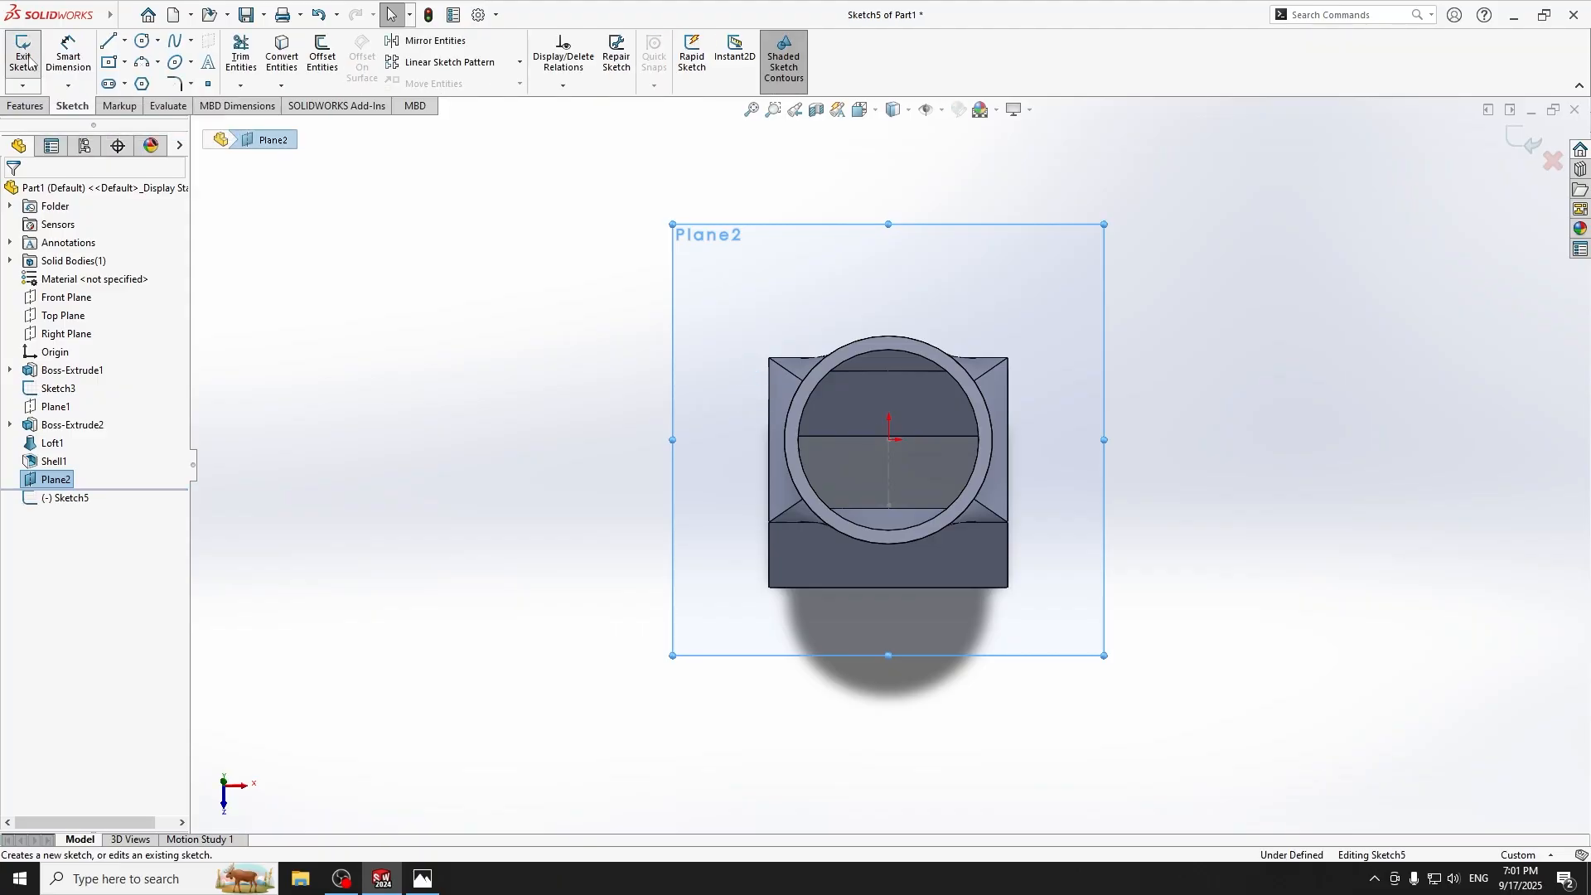
{"action": "left_click", "coordinate": [143, 41]}
{"action": "scroll", "coordinate": [894, 443], "scroll_direction": "down", "scroll_amount": 5}
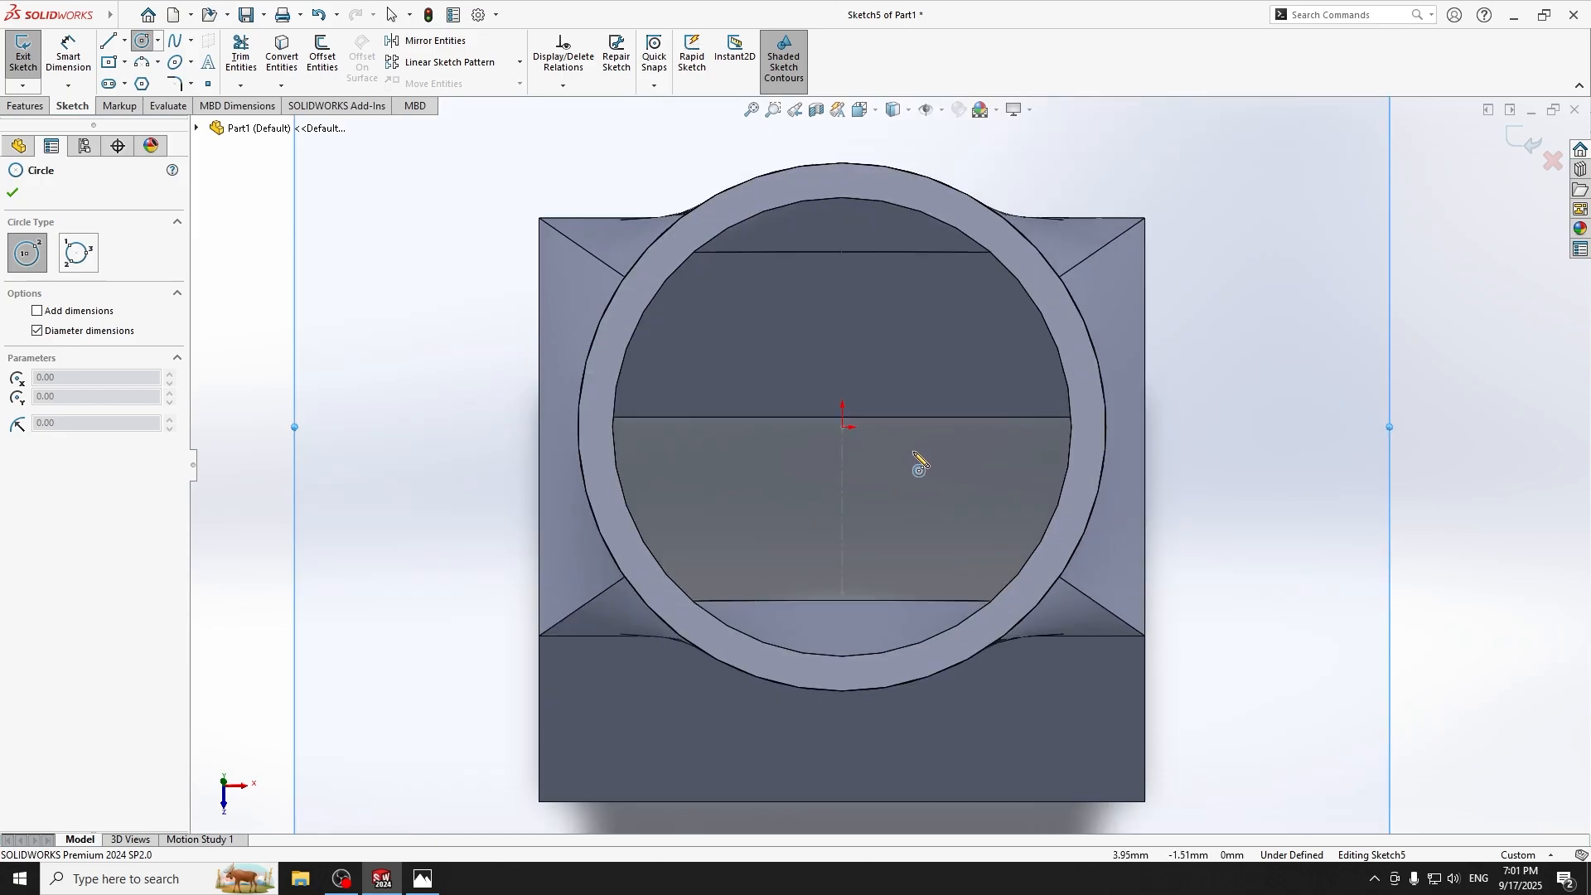
{"action": "left_click", "coordinate": [843, 427]}
{"action": "scroll", "coordinate": [839, 228], "scroll_direction": "up", "scroll_amount": 5}
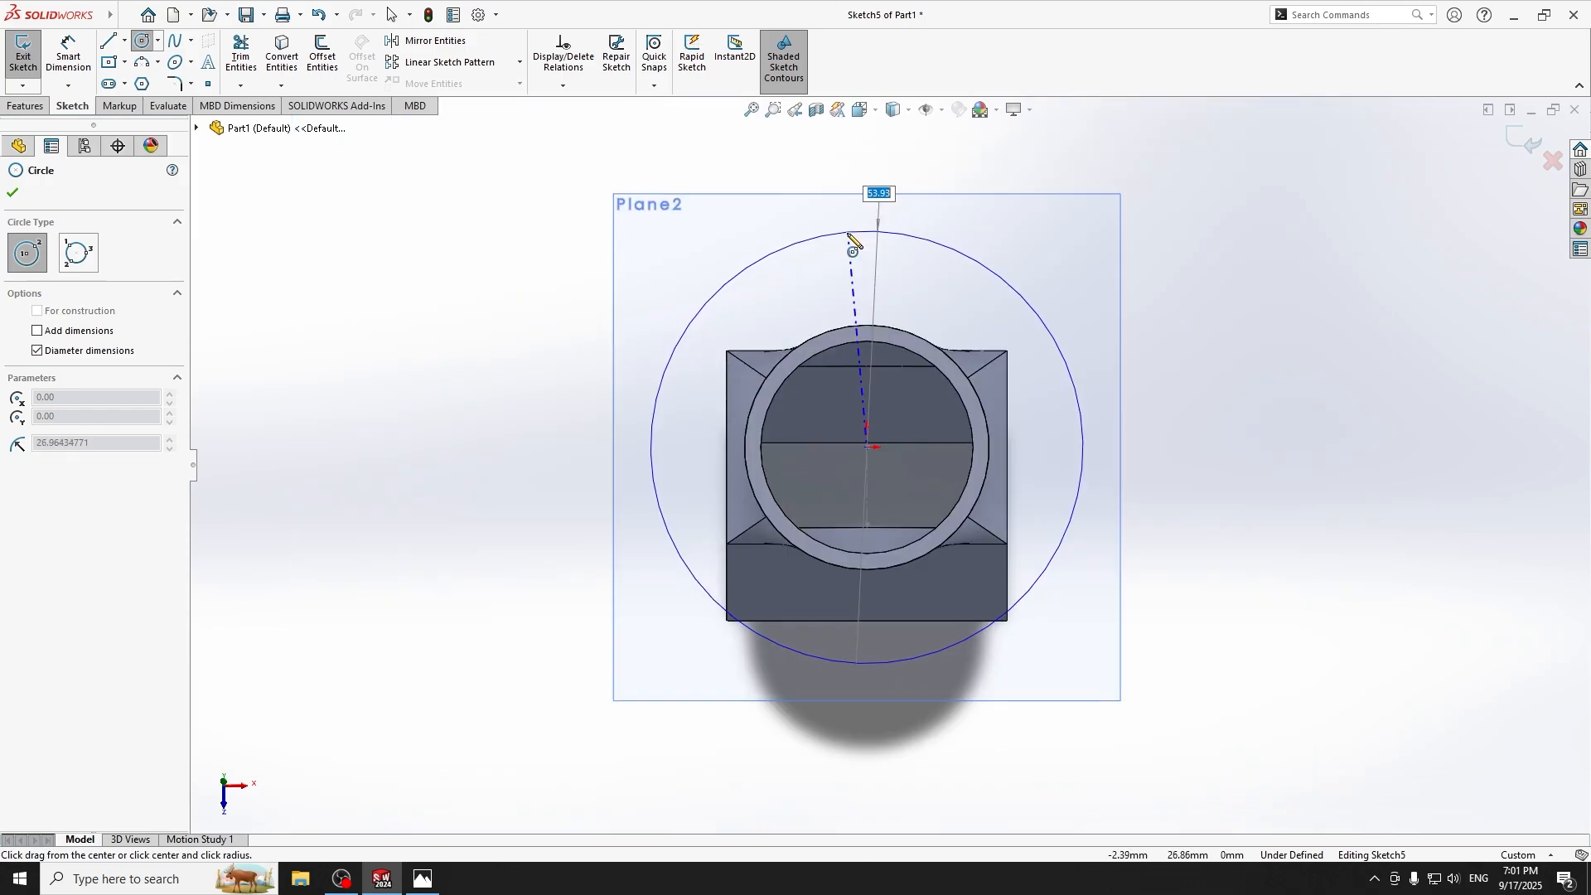
{"action": "scroll", "coordinate": [877, 351], "scroll_direction": "up", "scroll_amount": 1}
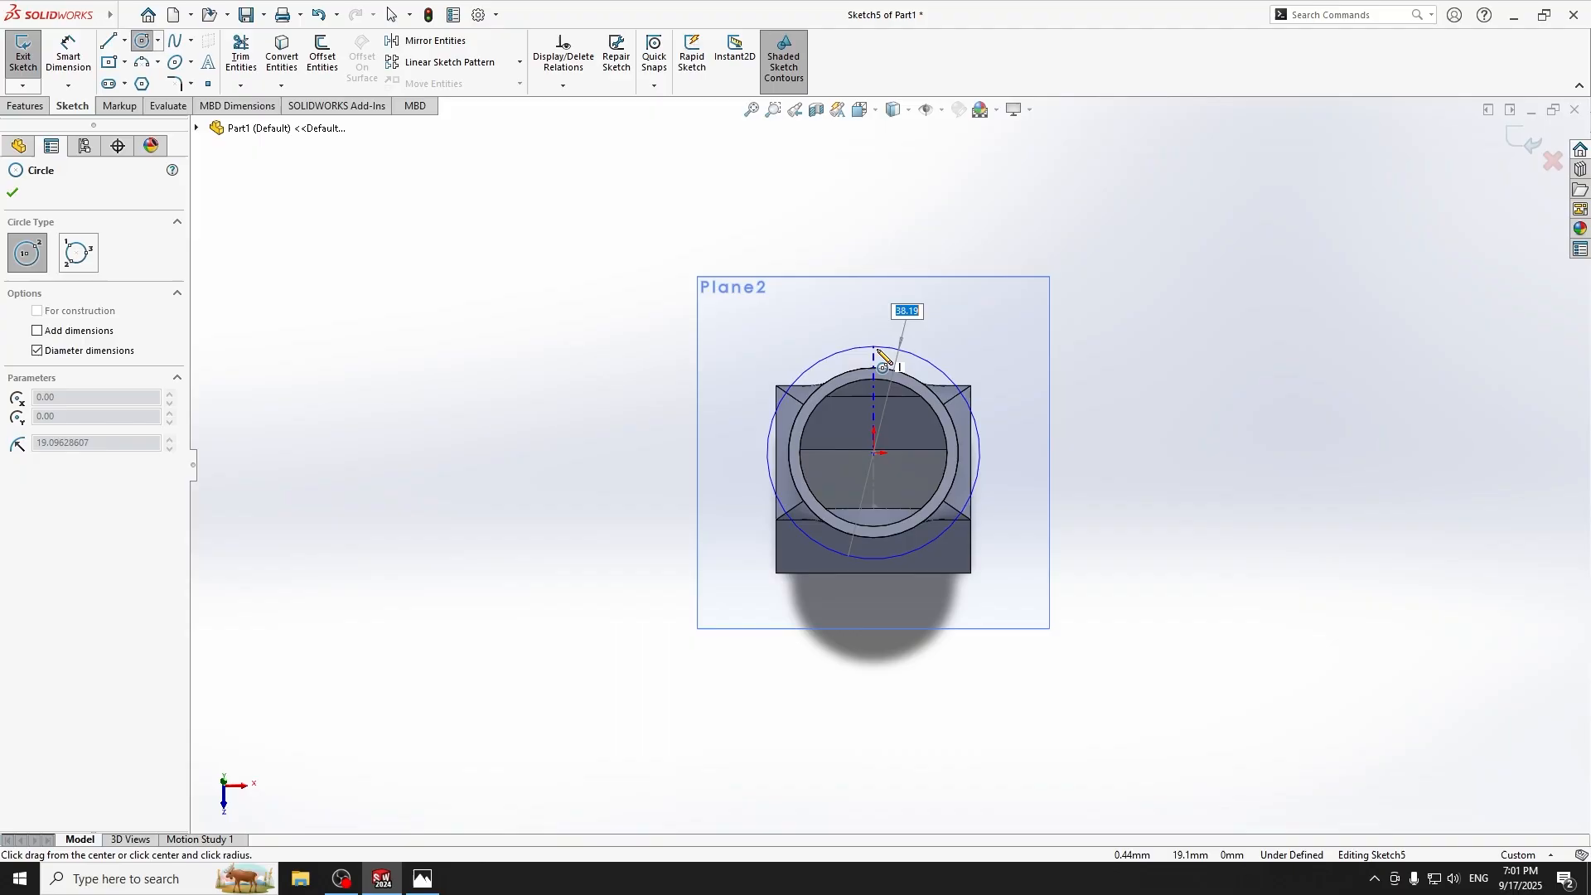
{"action": "left_click", "coordinate": [880, 350]}
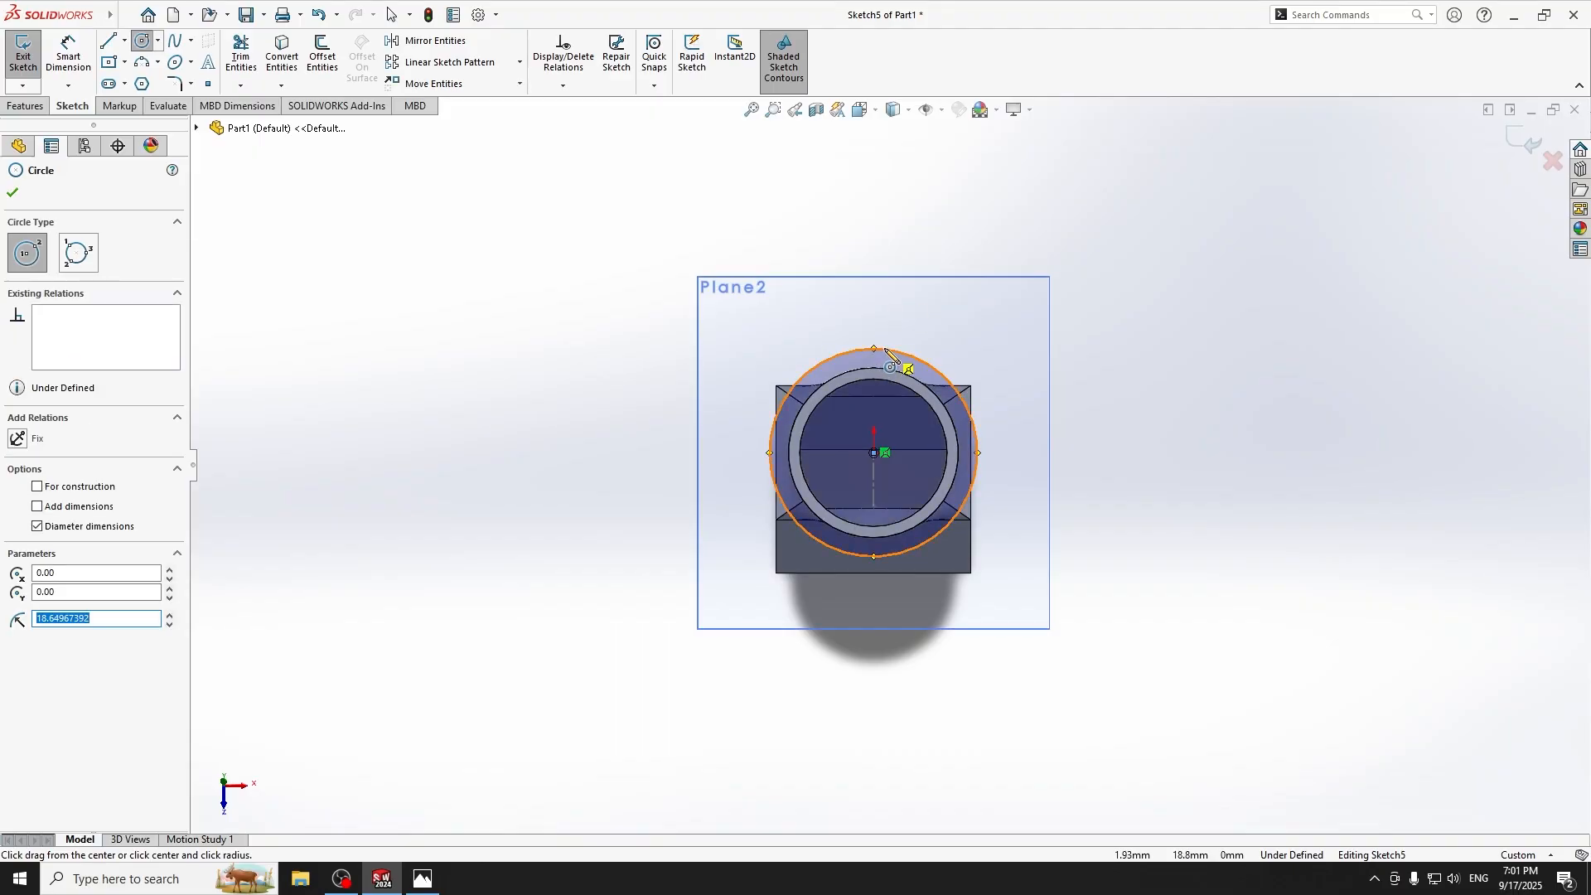
Dimension the circle's diameter and set it to 33.70 mm.
{"action": "scroll", "coordinate": [1034, 398], "scroll_direction": "down", "scroll_amount": 3}
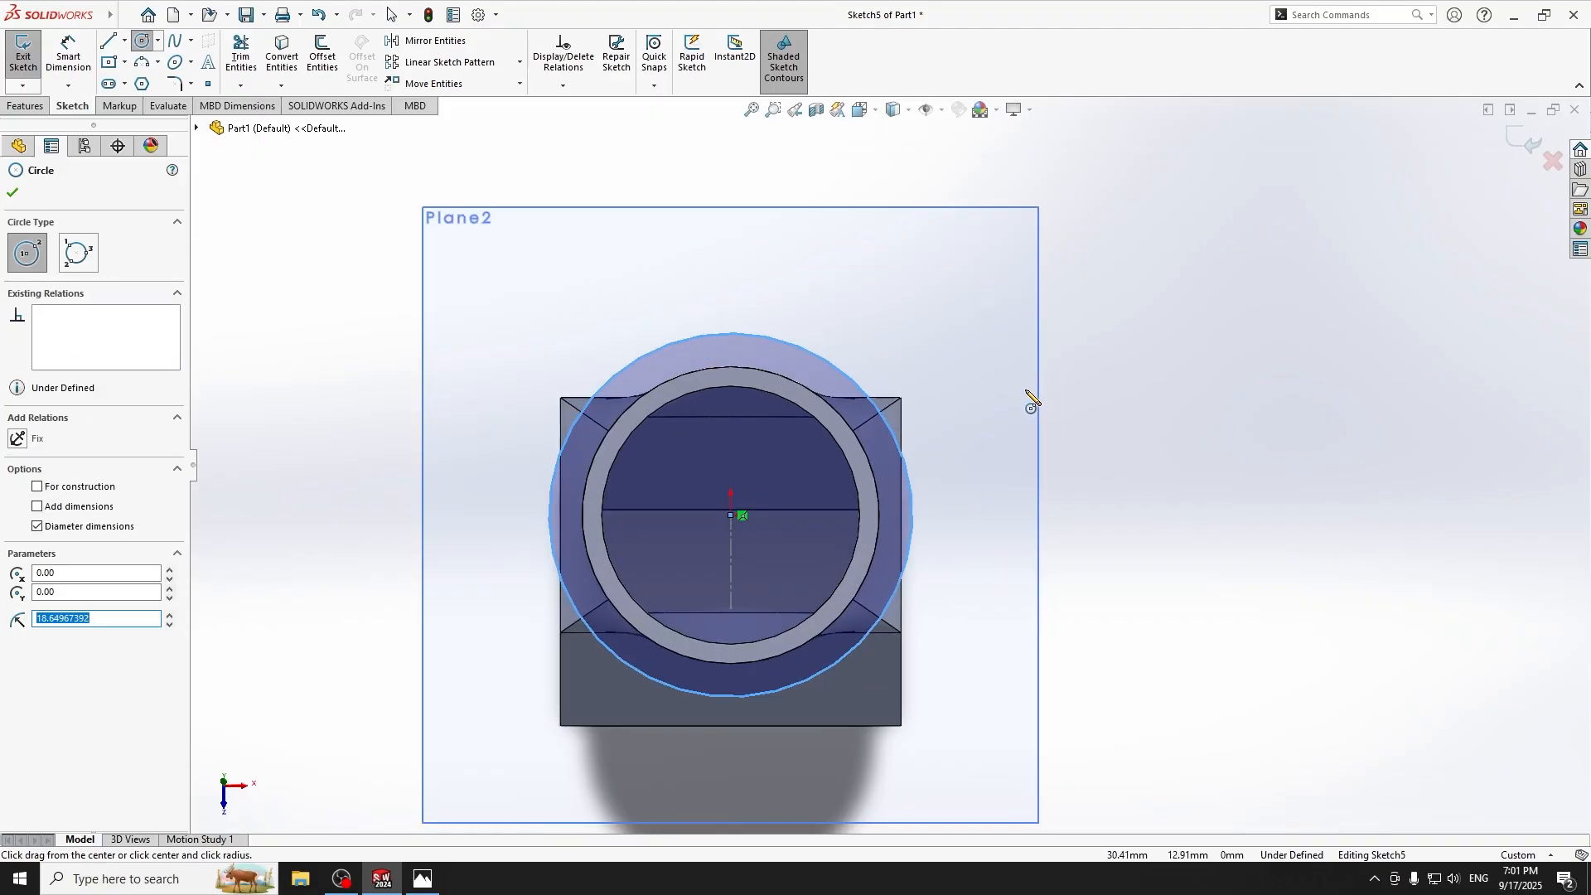
{"action": "left_click", "coordinate": [80, 45]}
{"action": "left_click", "coordinate": [903, 461]}
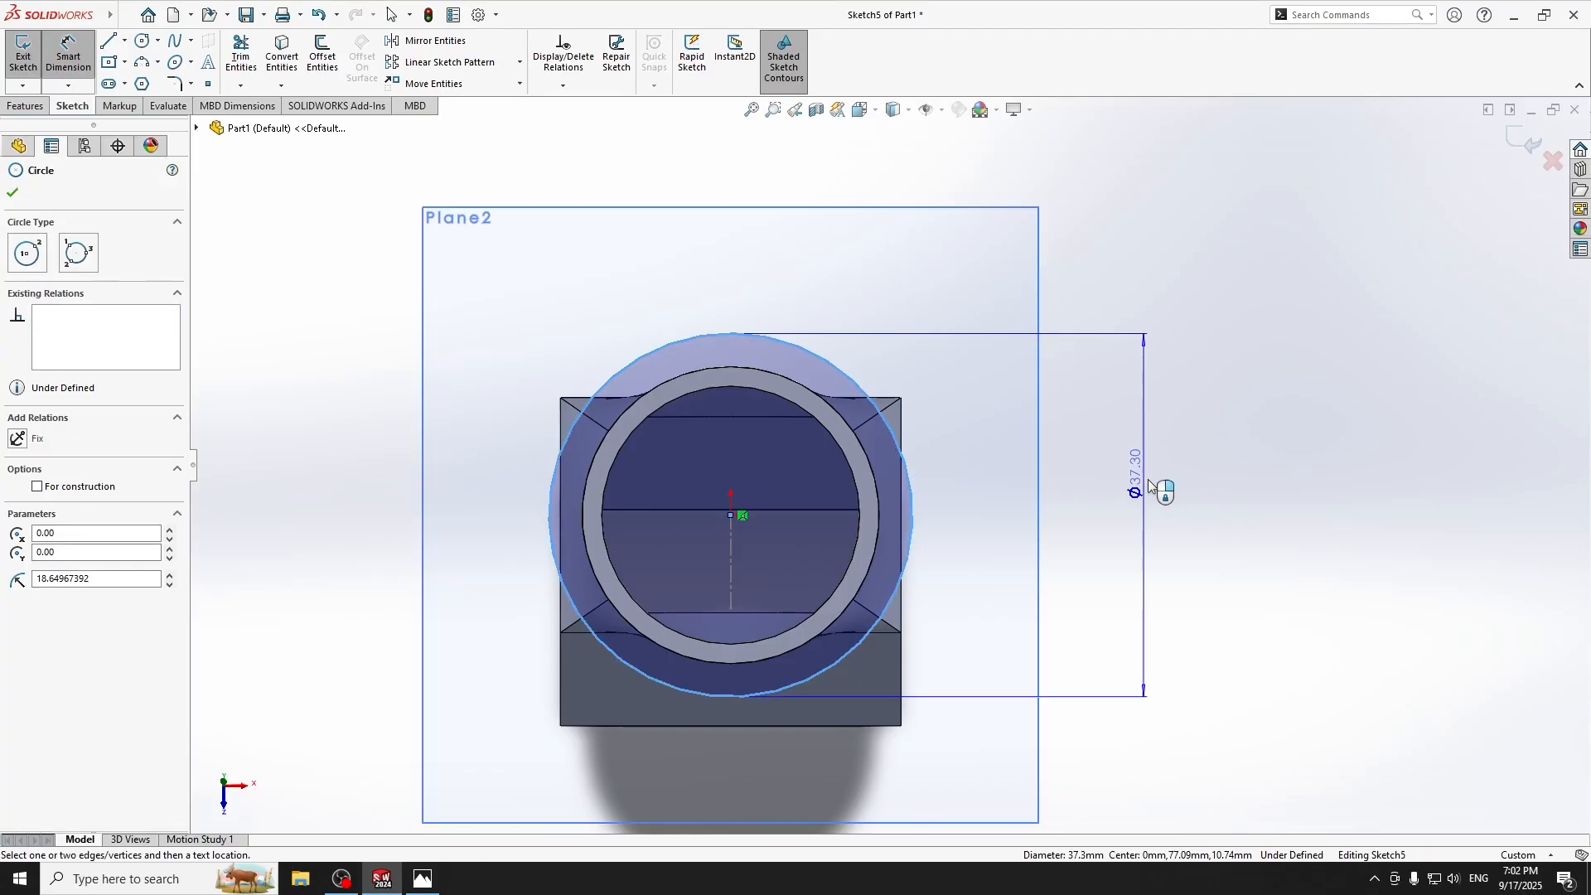
{"action": "left_click", "coordinate": [1161, 515]}
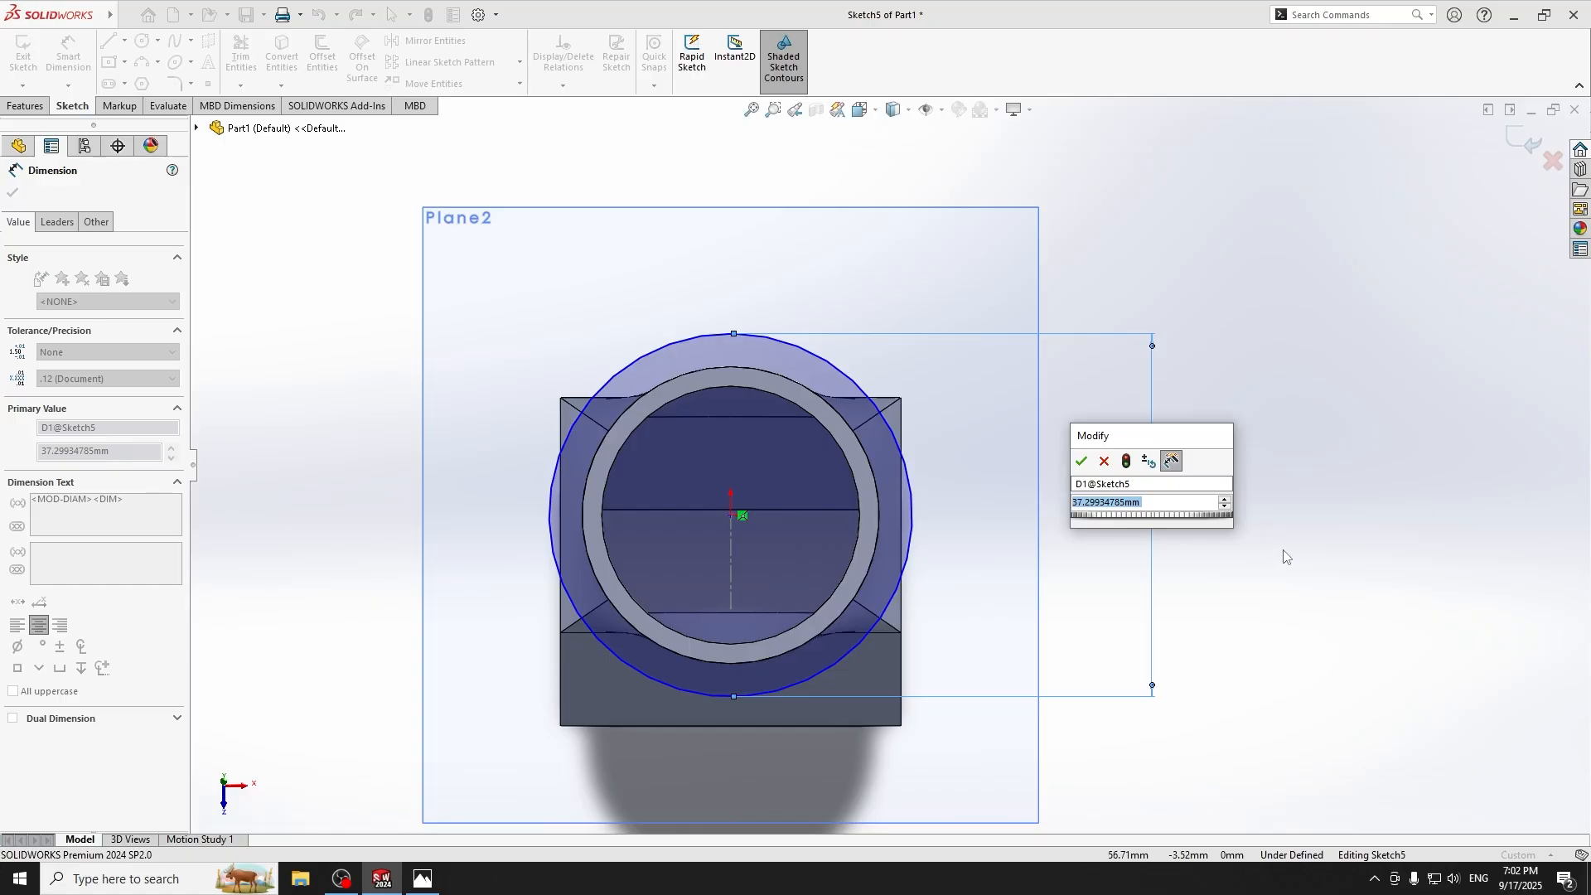
{"action": "type", "text": "33.70"}
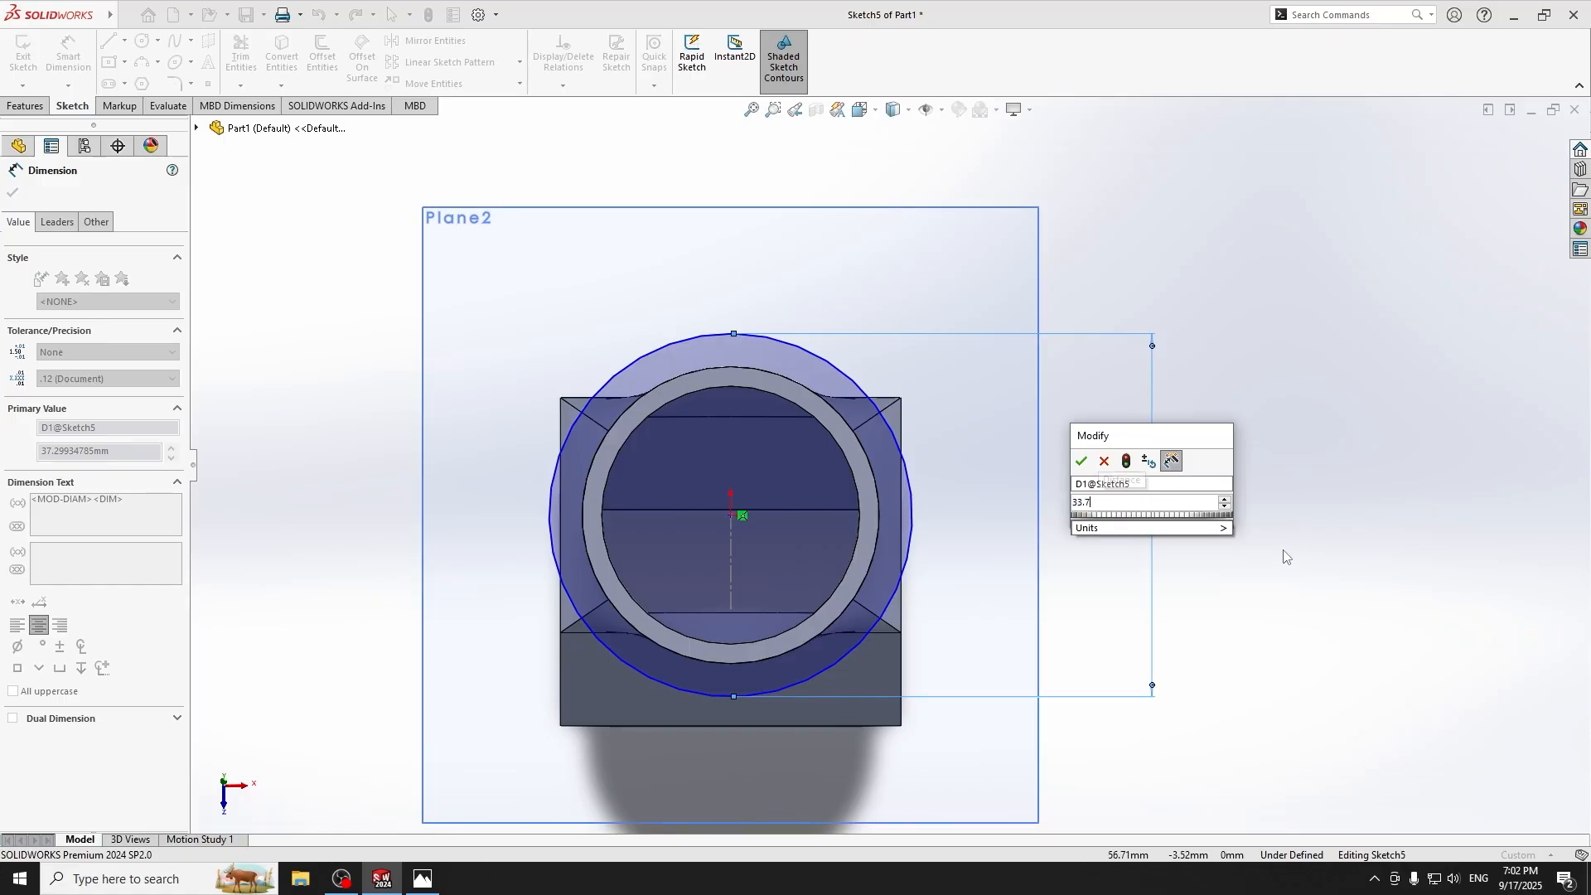
{"action": "key", "text": "Return"}
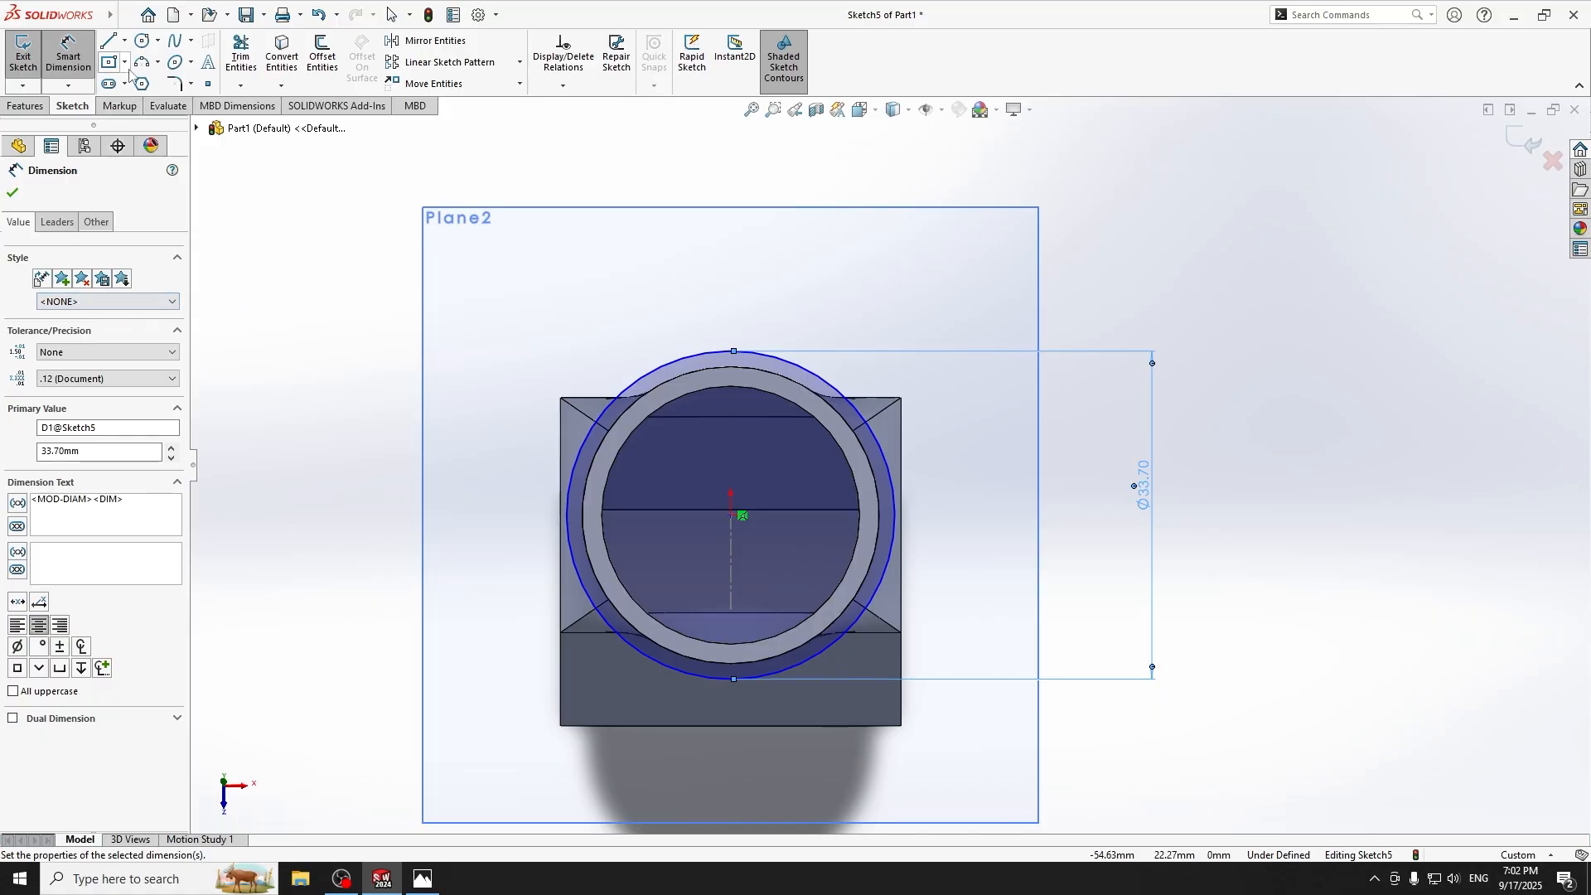
Sketch a second concentric circle from the origin, with a 15.25 mm radius matching the tube's outer edge.
{"action": "left_click", "coordinate": [142, 40]}
{"action": "left_click", "coordinate": [731, 514]}
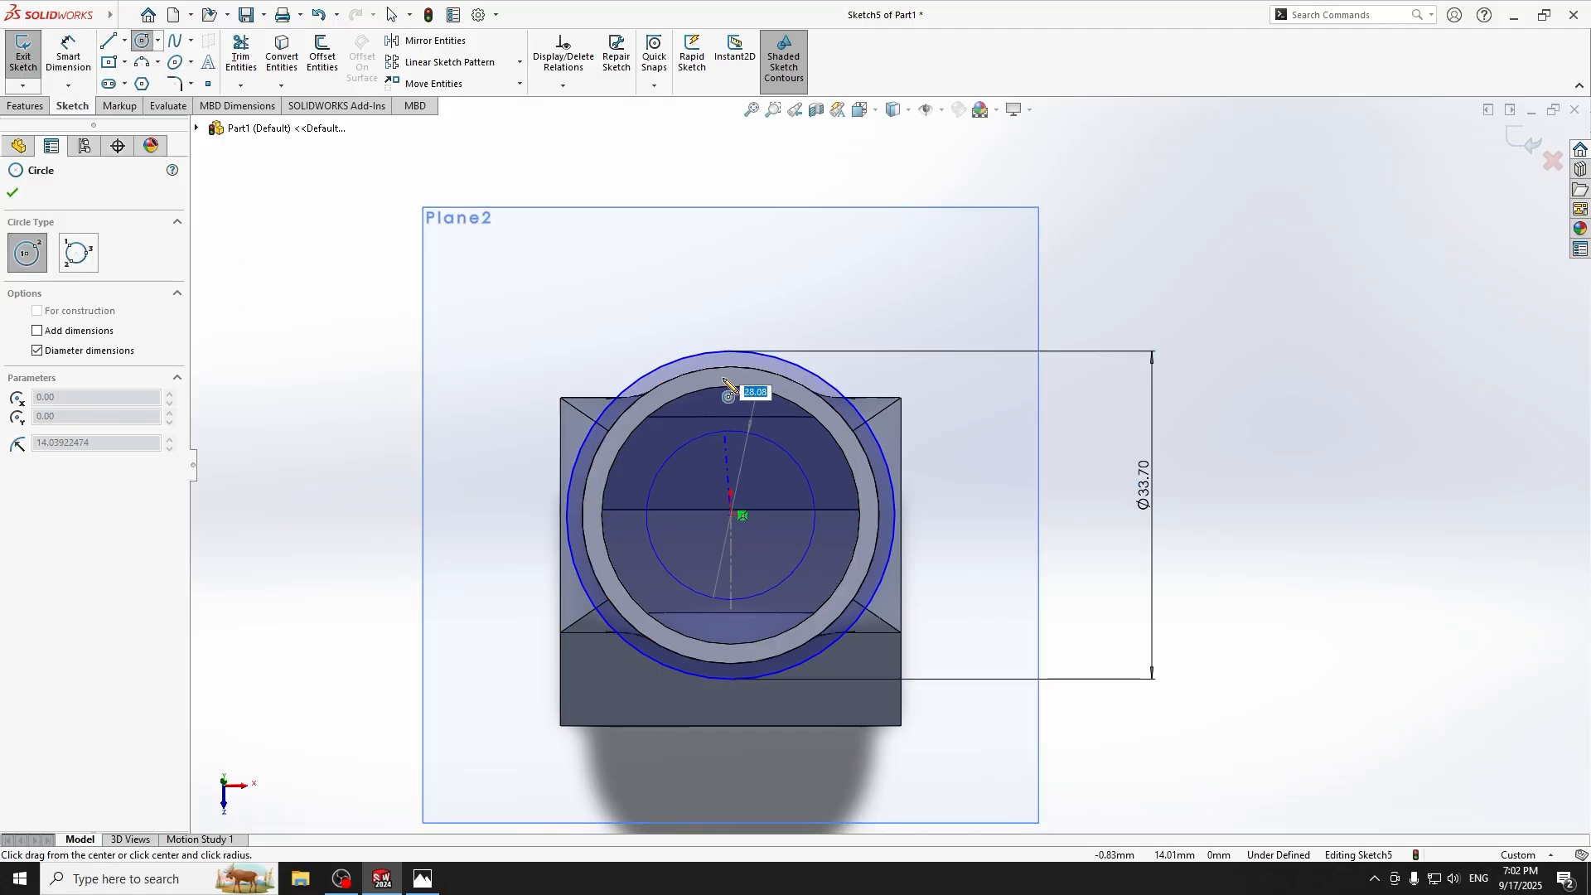
{"action": "scroll", "coordinate": [742, 377], "scroll_direction": "down", "scroll_amount": 5}
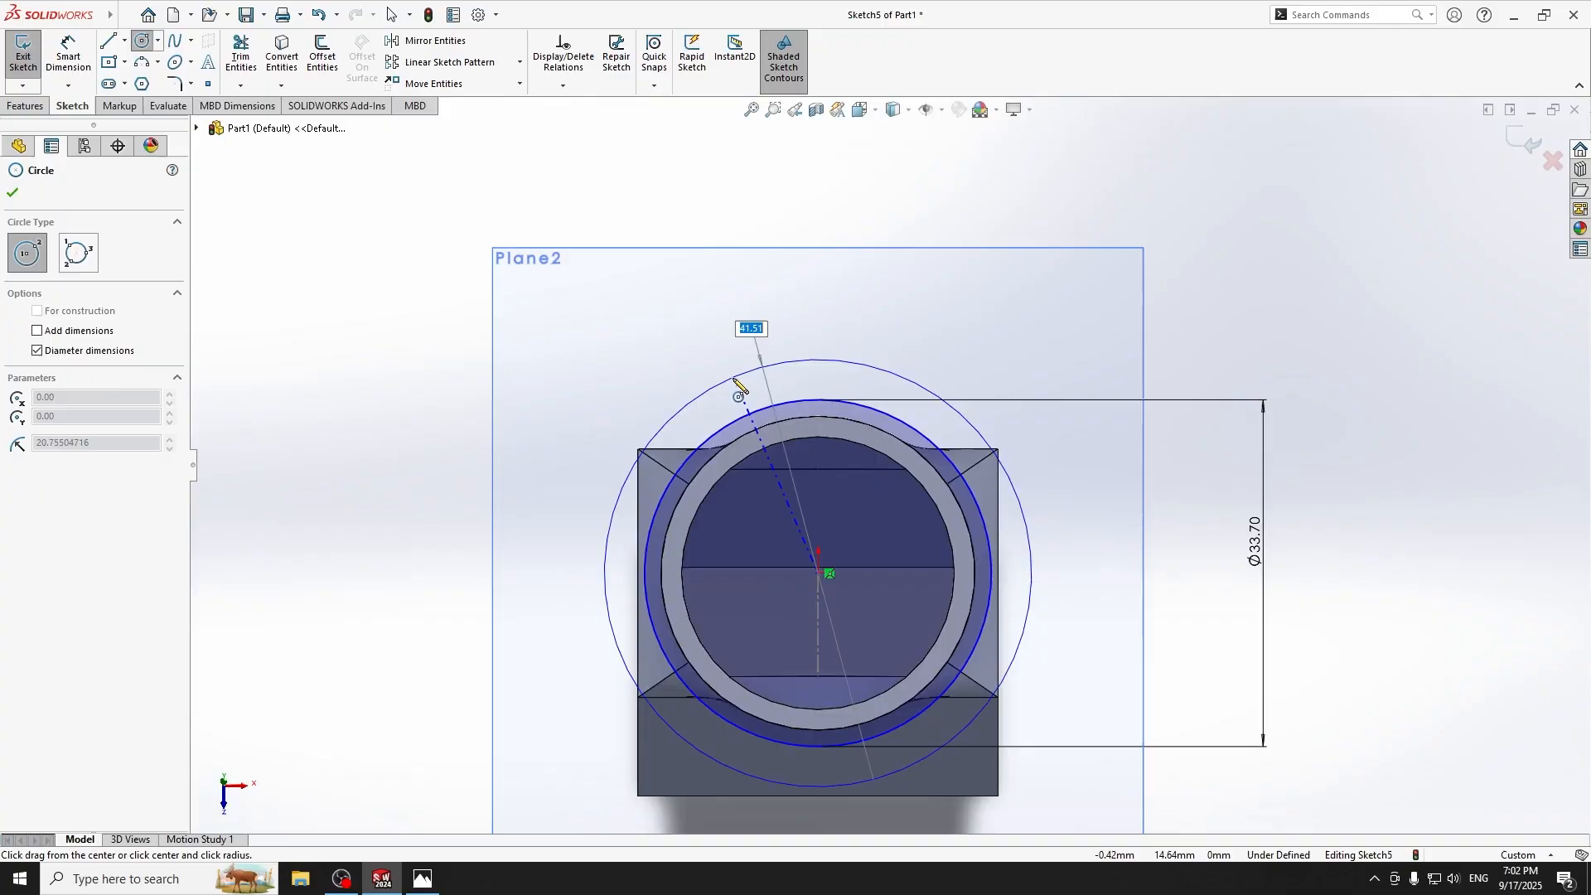
{"action": "scroll", "coordinate": [869, 451], "scroll_direction": "down", "scroll_amount": 1}
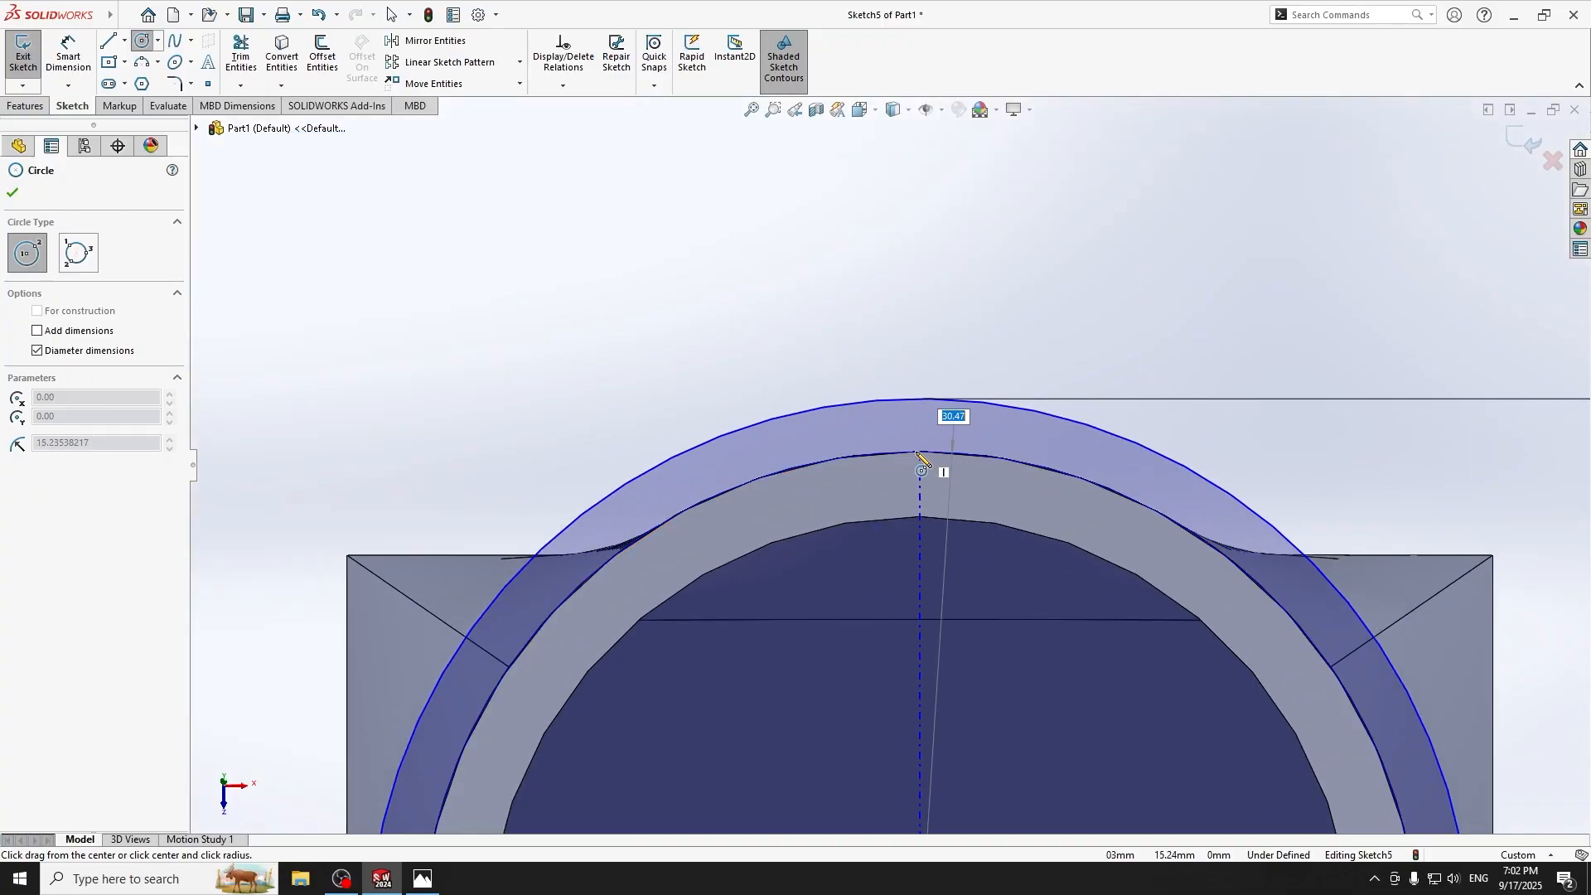
{"action": "left_click", "coordinate": [914, 454]}
{"action": "scroll", "coordinate": [916, 460], "scroll_direction": "up", "scroll_amount": 5}
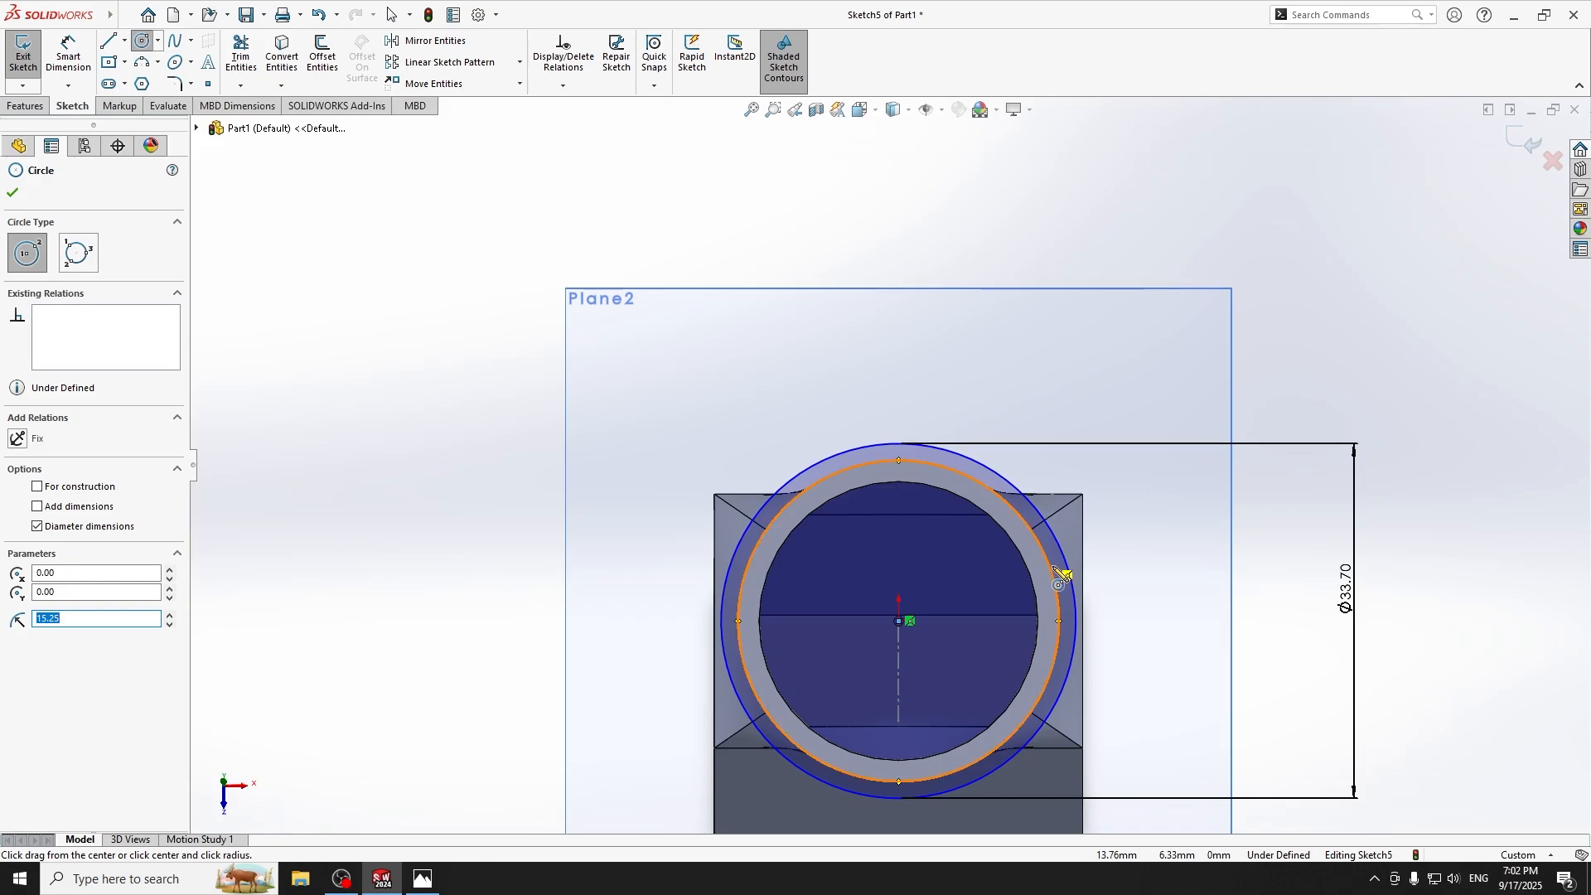
{"action": "left_click", "coordinate": [12, 192]}
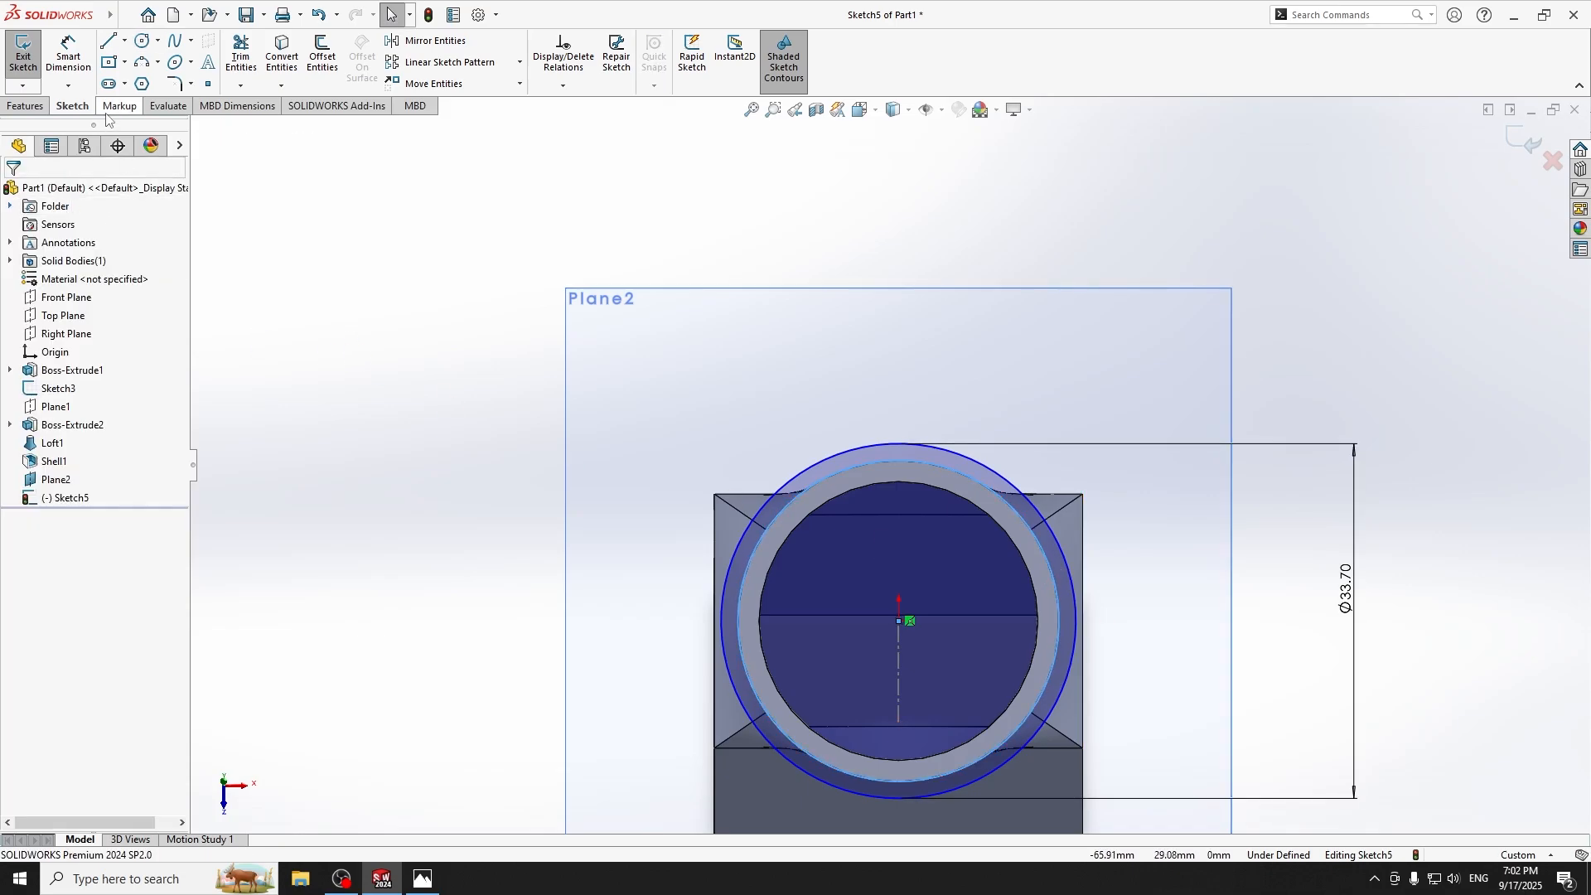
Extrude the ring between the two circles as a Blind boss 1.6 mm toward the tube's open end, merged with the body.
{"action": "left_click", "coordinate": [24, 106]}
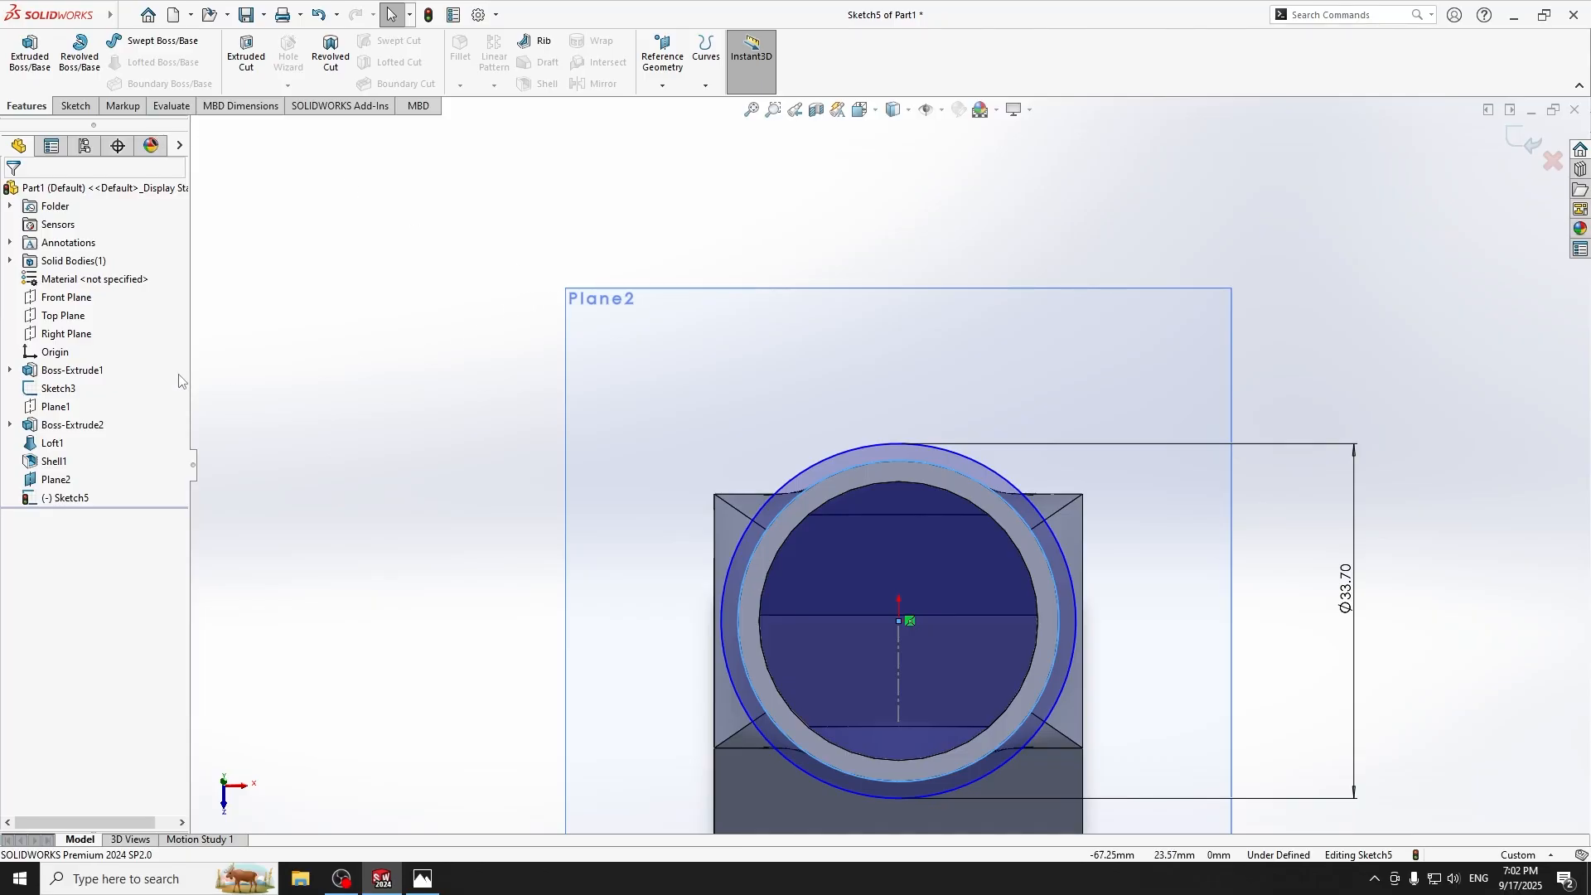
{"action": "key", "text": "ctrl+7"}
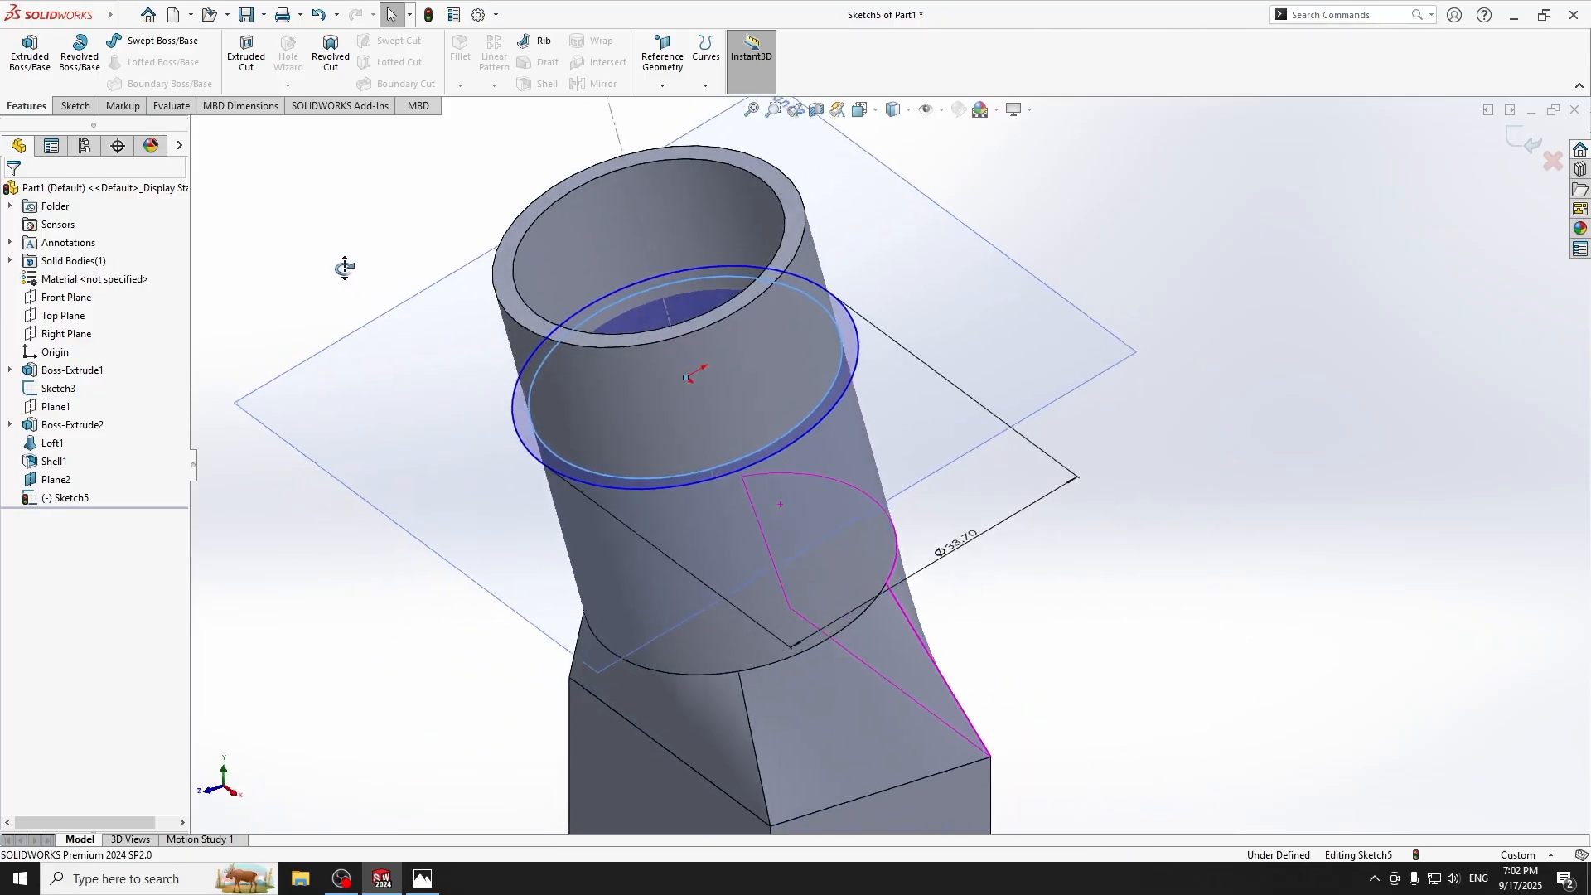
{"action": "left_click", "coordinate": [76, 106]}
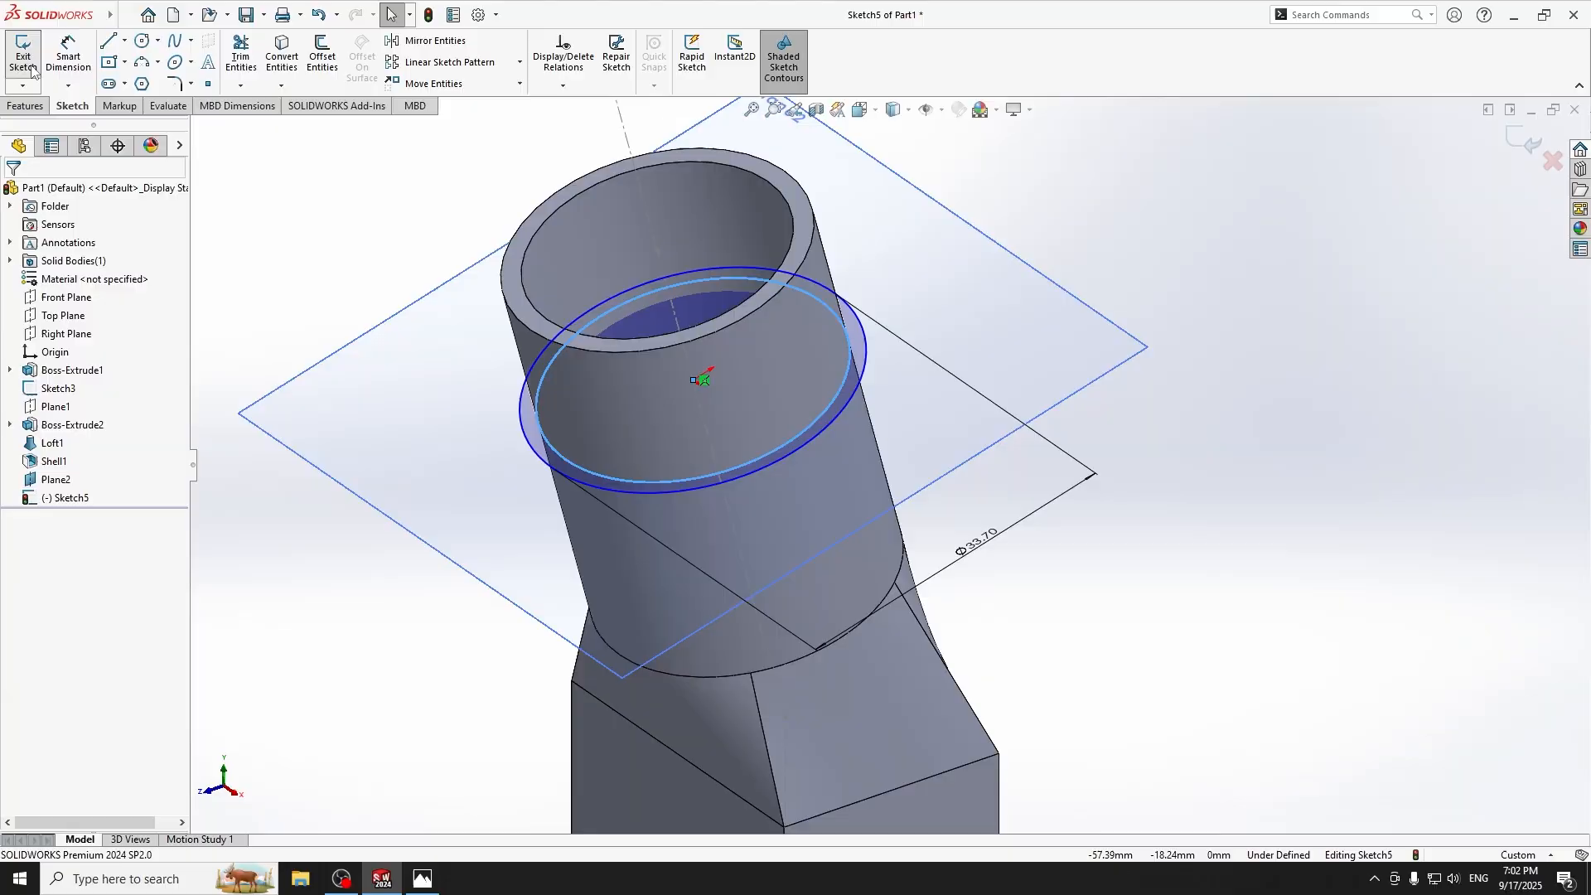
{"action": "left_click", "coordinate": [26, 106]}
{"action": "left_click", "coordinate": [30, 54]}
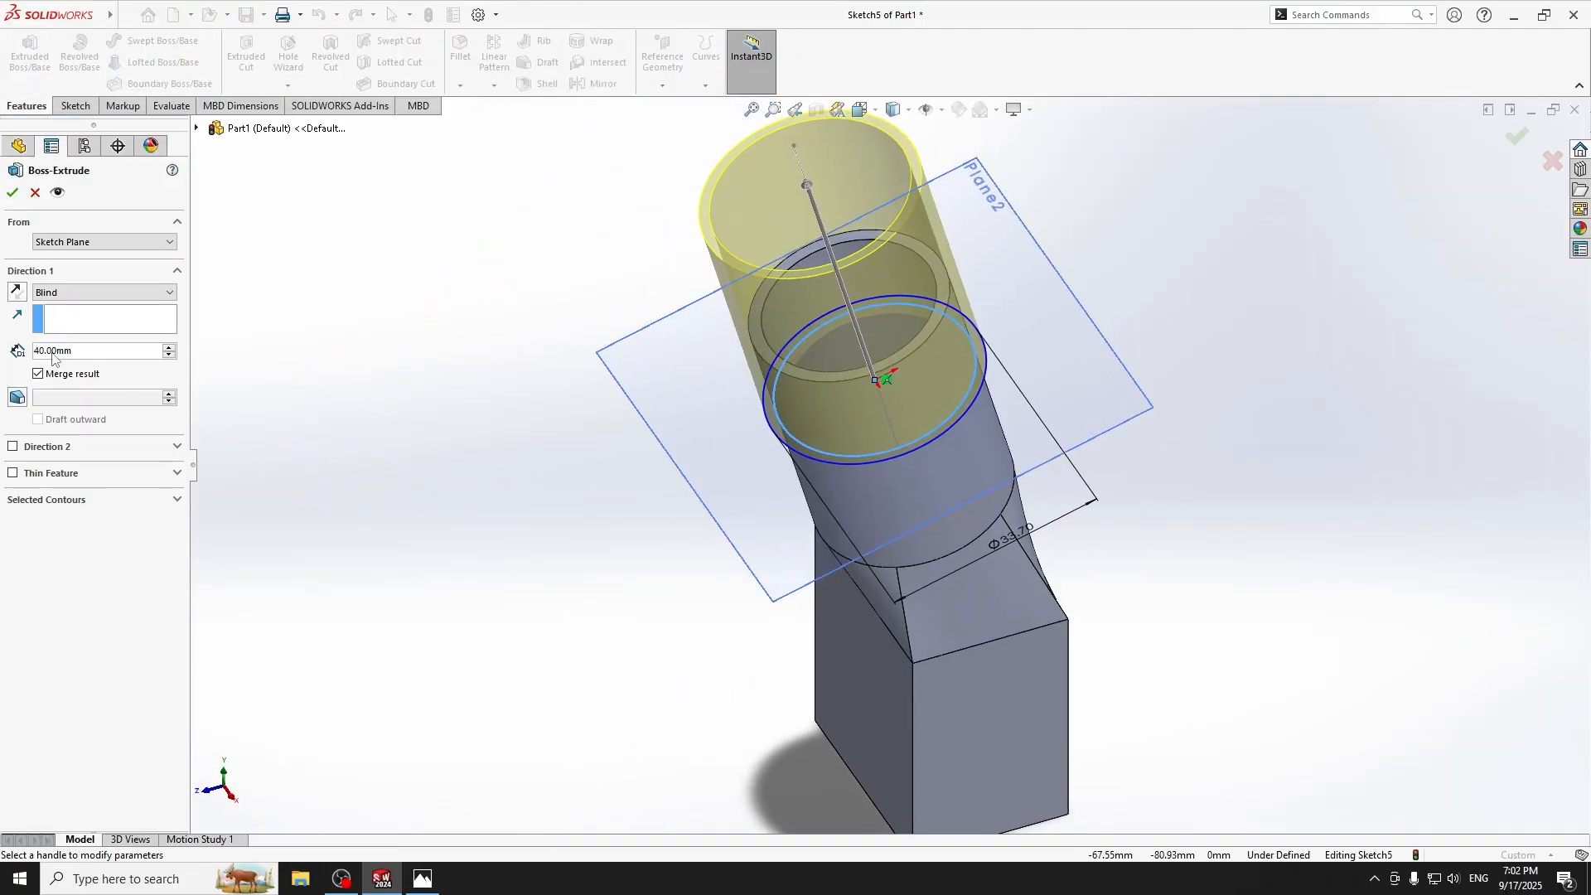
{"action": "type", "text": "1.6"}
{"action": "key", "text": "Return"}
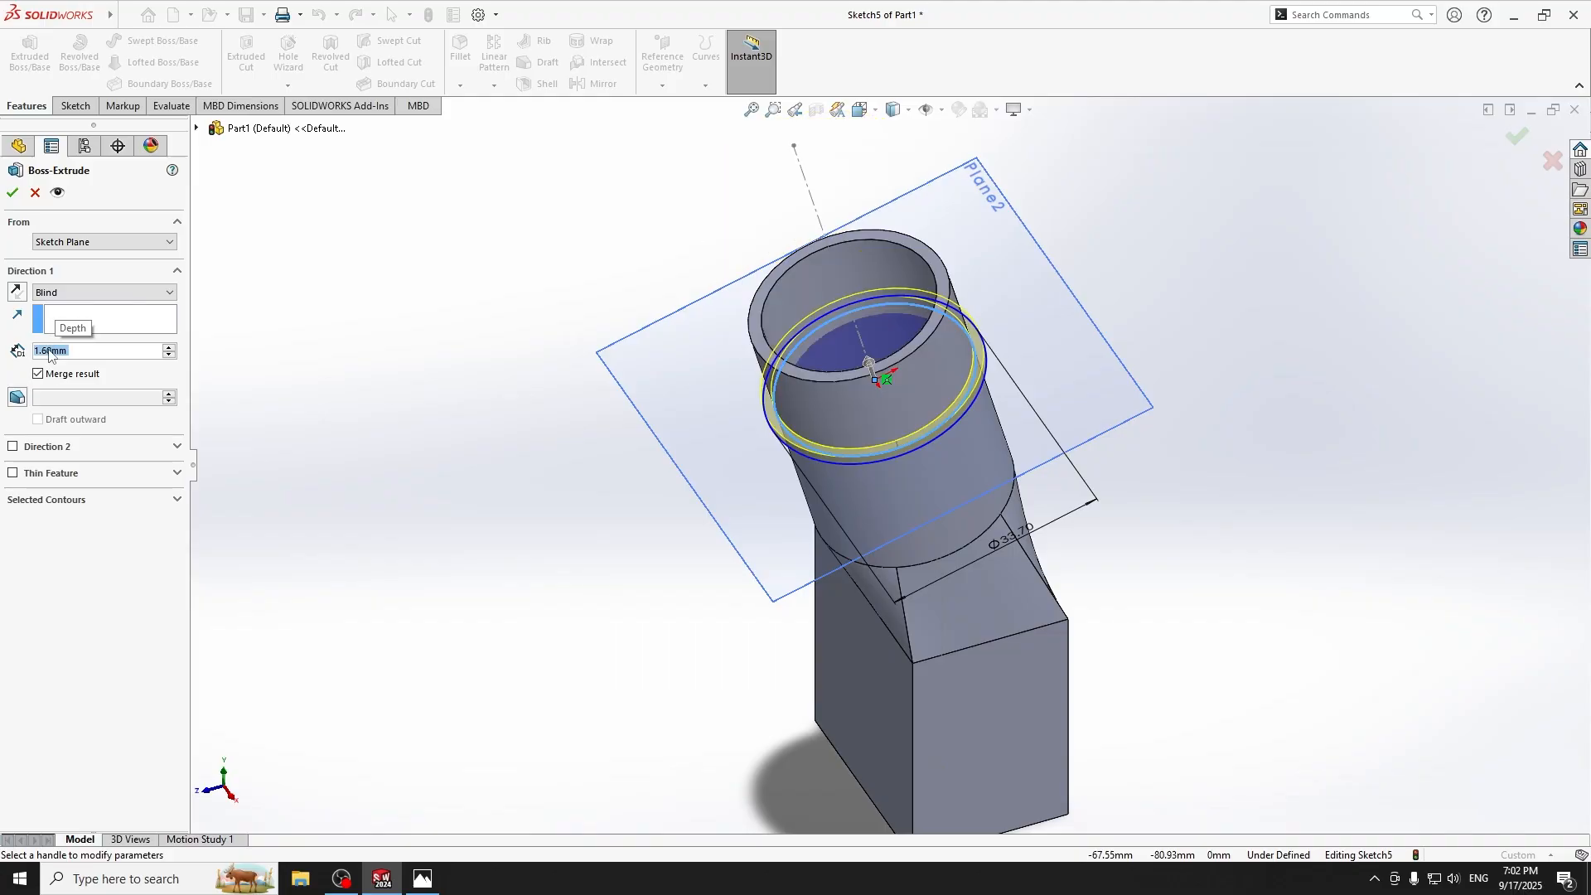
{"action": "left_click", "coordinate": [11, 192]}
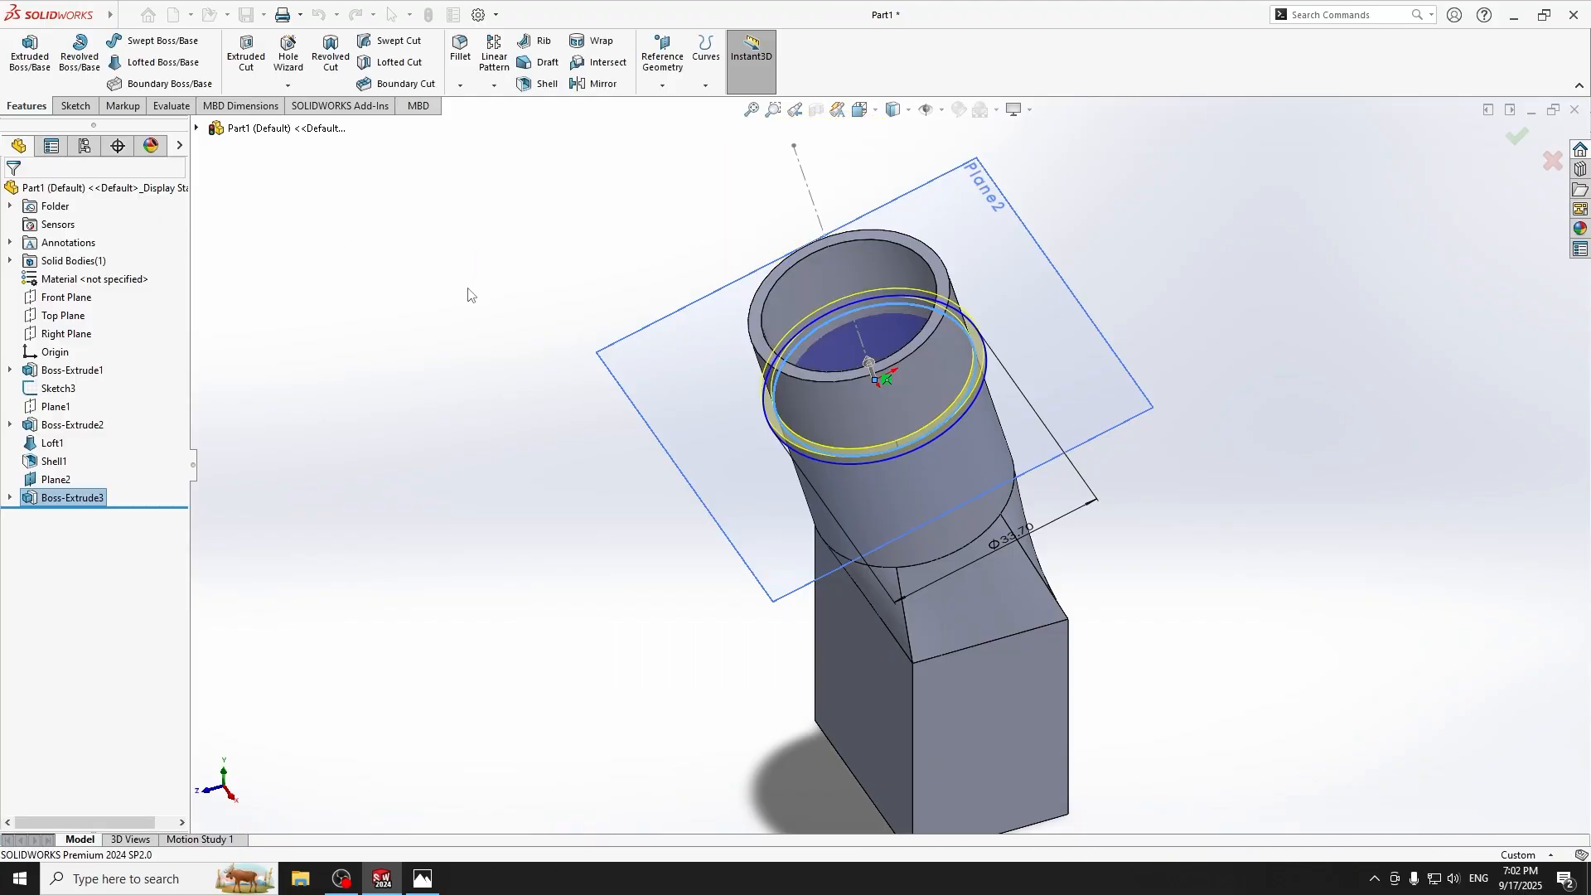
Start a new sketch on Plane2, with the view normal to the plane.
{"action": "middle_click_drag", "start_coordinate": [502, 486], "coordinate": [656, 425]}
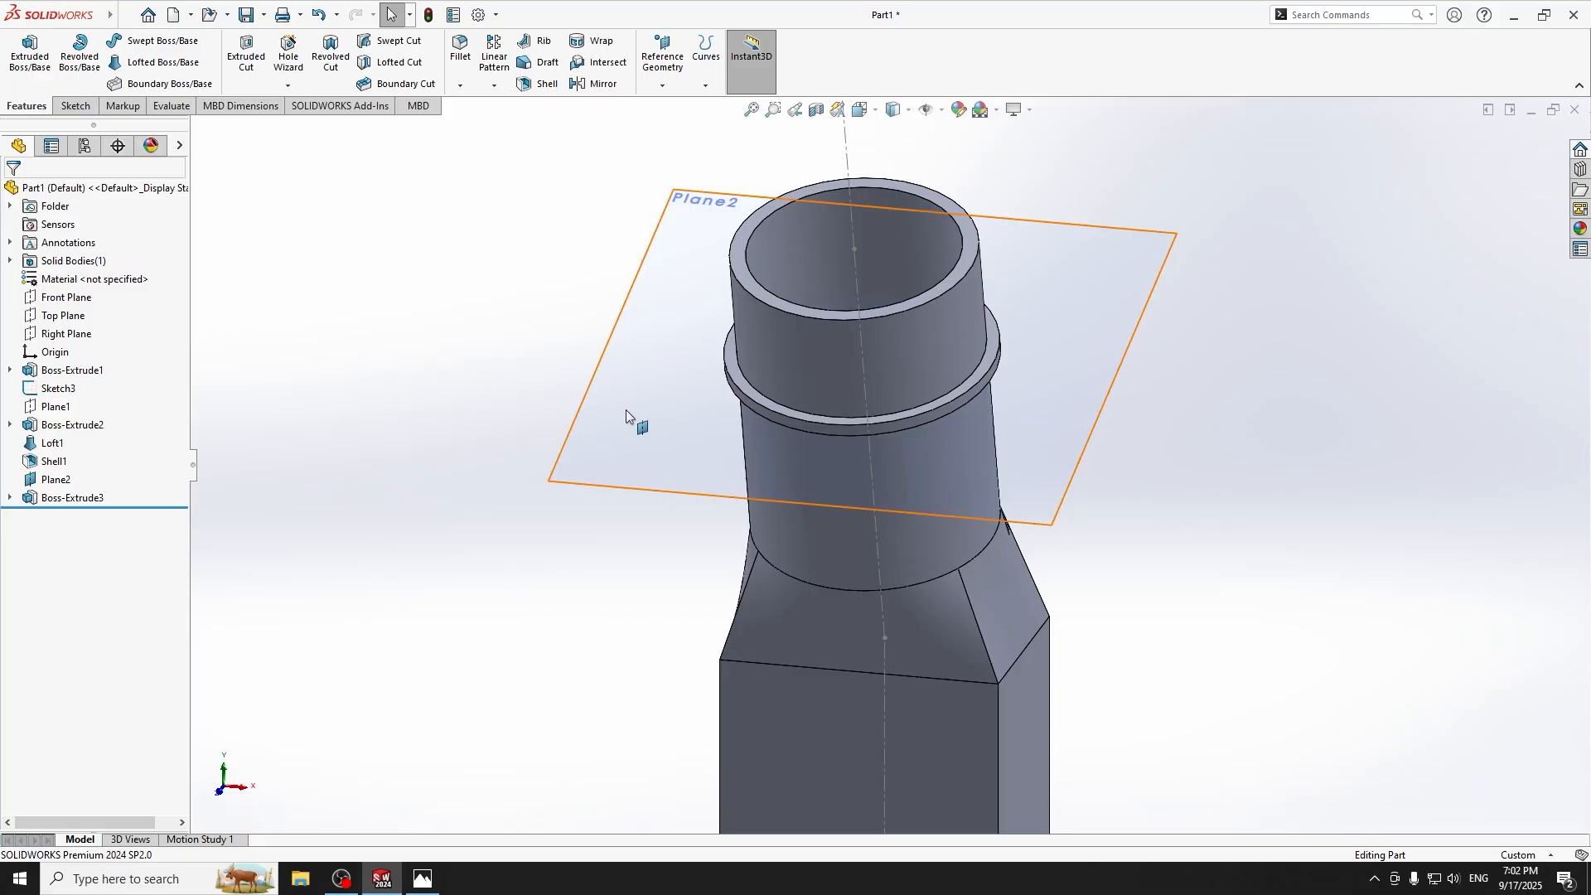
{"action": "middle_click_drag", "start_coordinate": [1135, 439], "coordinate": [1091, 435]}
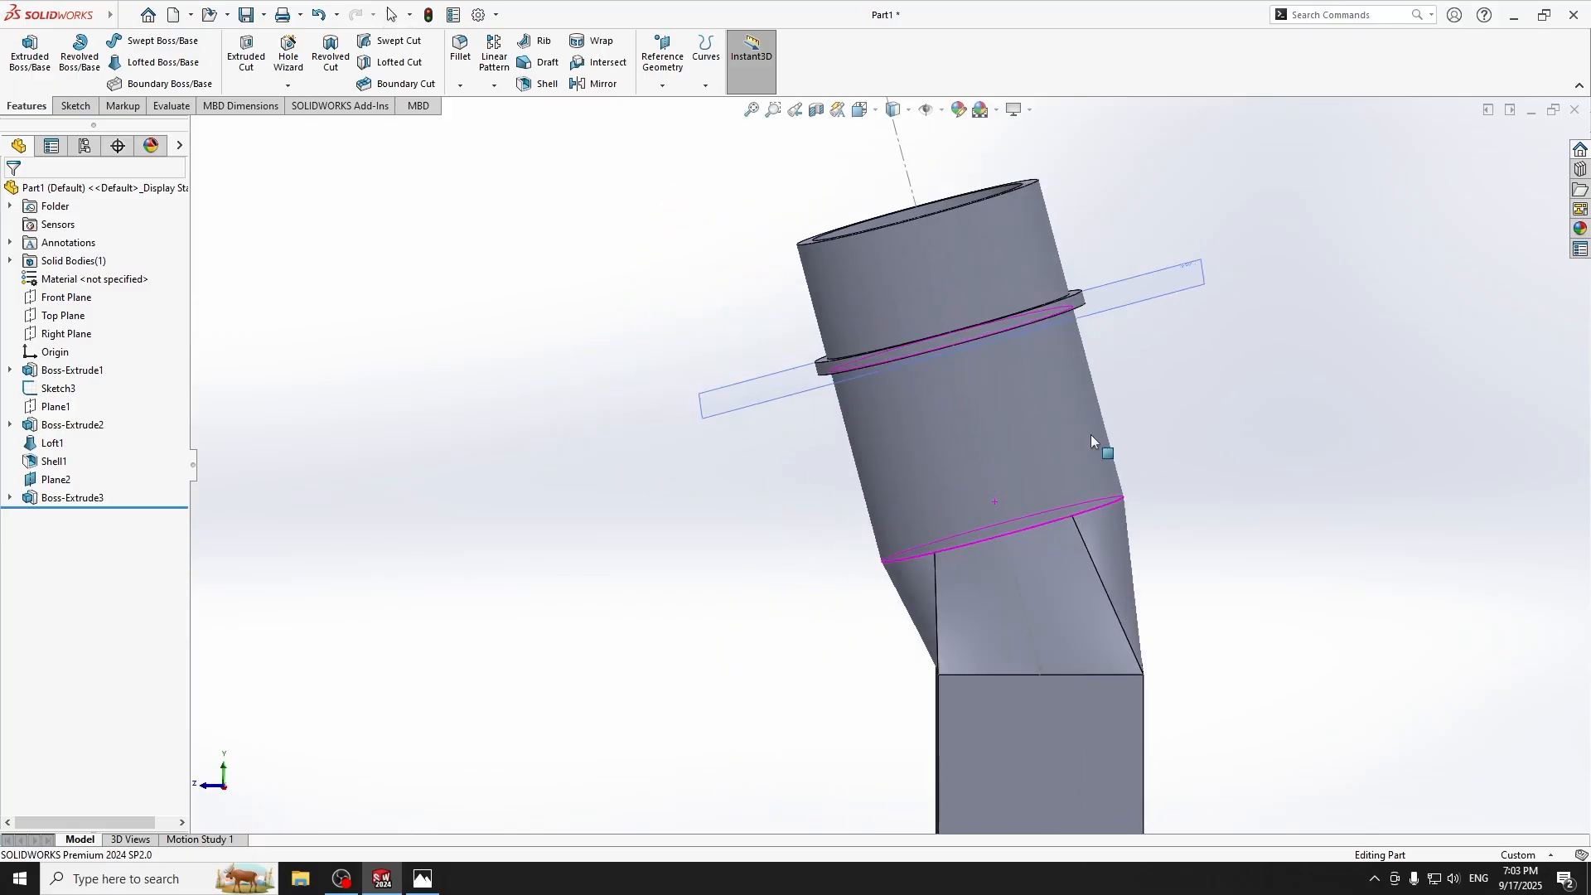
{"action": "middle_click_drag", "start_coordinate": [980, 344], "coordinate": [983, 380]}
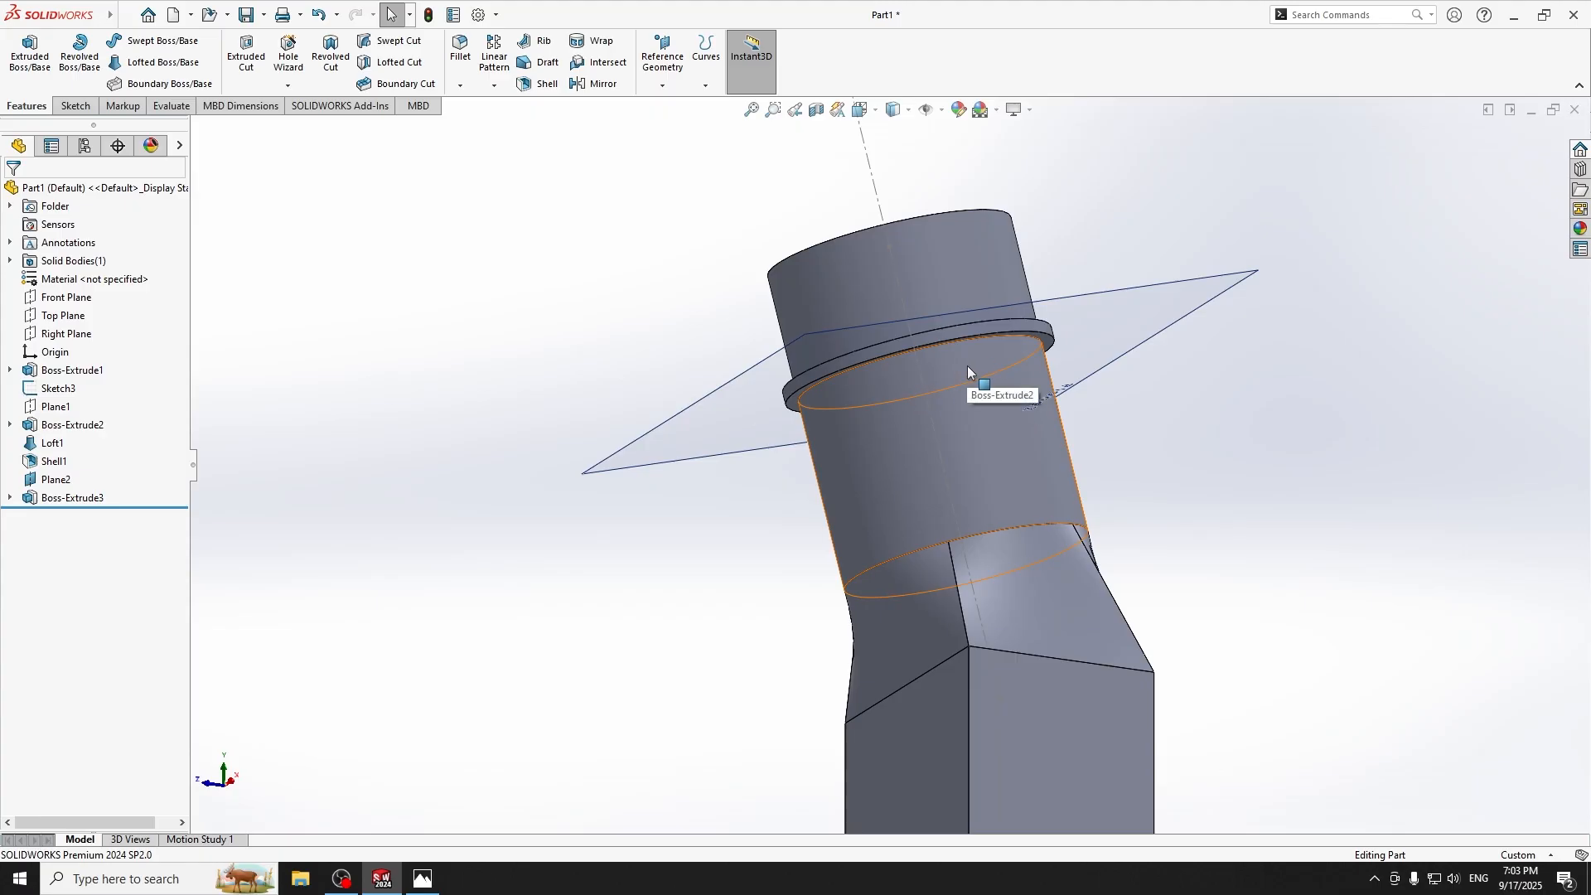
{"action": "middle_click_drag", "start_coordinate": [730, 615], "coordinate": [799, 724]}
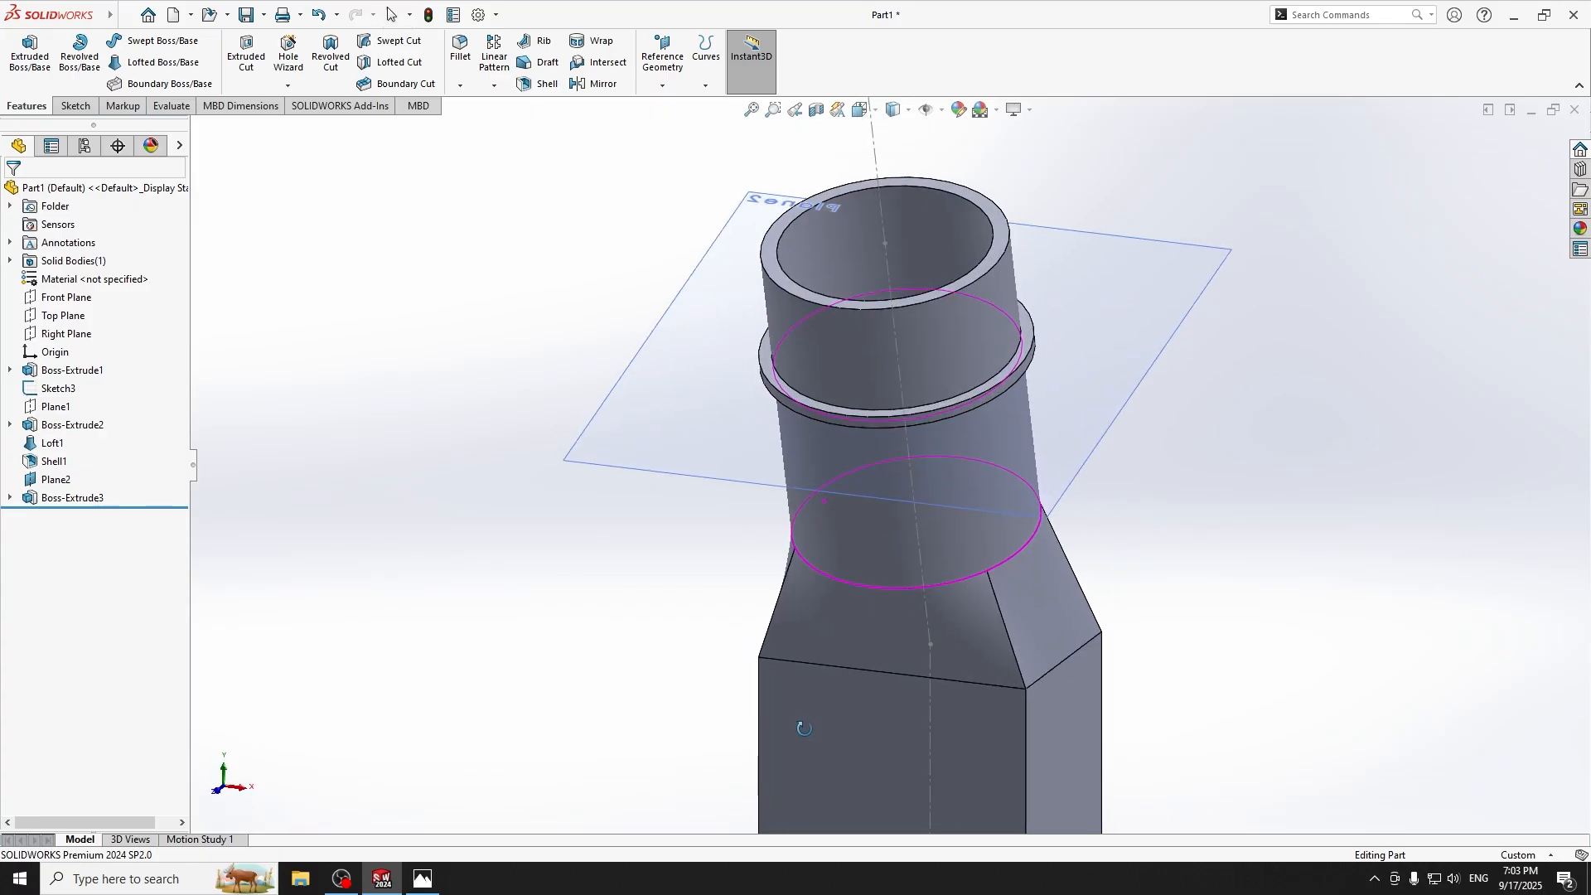
{"action": "left_click", "coordinate": [1082, 395]}
{"action": "key", "text": "ctrl+8"}
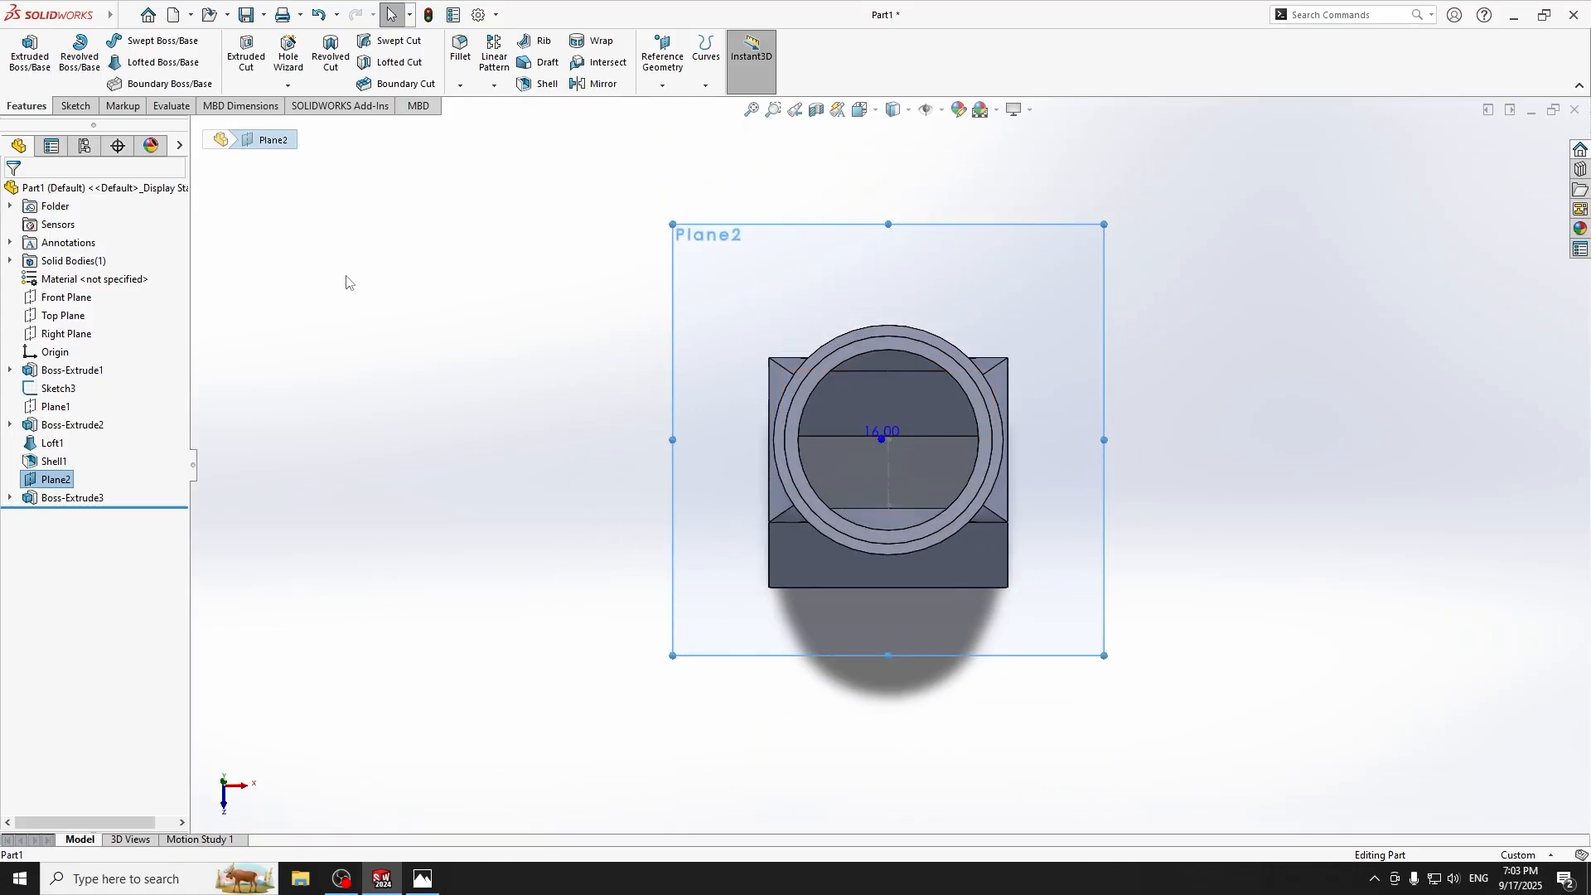
{"action": "left_click", "coordinate": [75, 106]}
{"action": "left_click", "coordinate": [23, 50]}
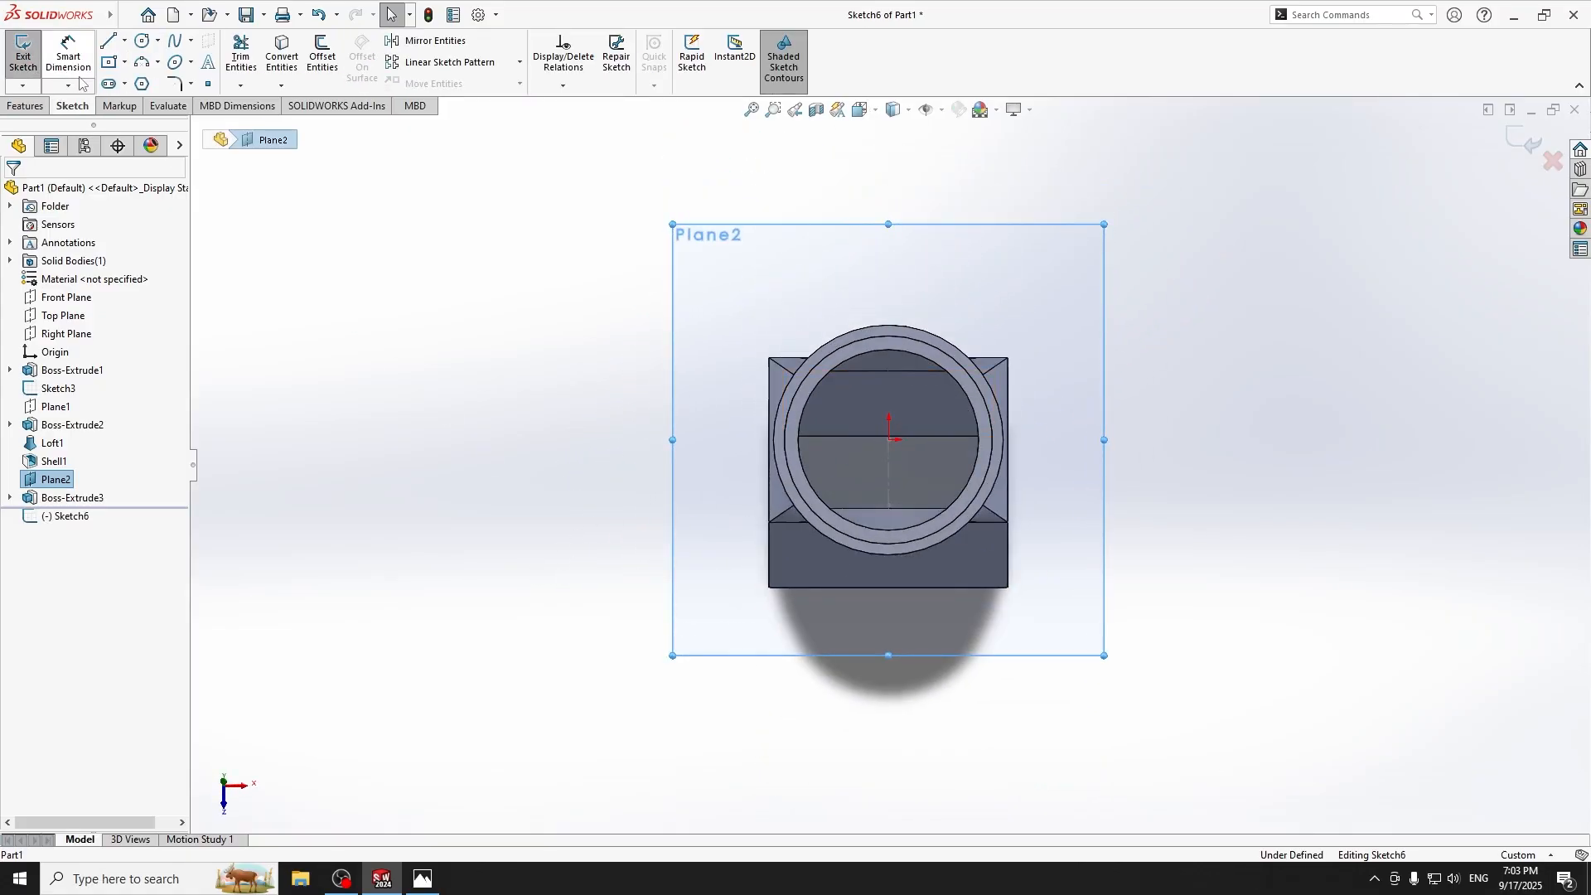
Draw a horizontal centerline about 24.5 mm long from the origin outward past the collar's edge.
{"action": "left_click", "coordinate": [125, 40]}
{"action": "left_click", "coordinate": [149, 76]}
{"action": "scroll", "coordinate": [880, 541], "scroll_direction": "up", "scroll_amount": 5}
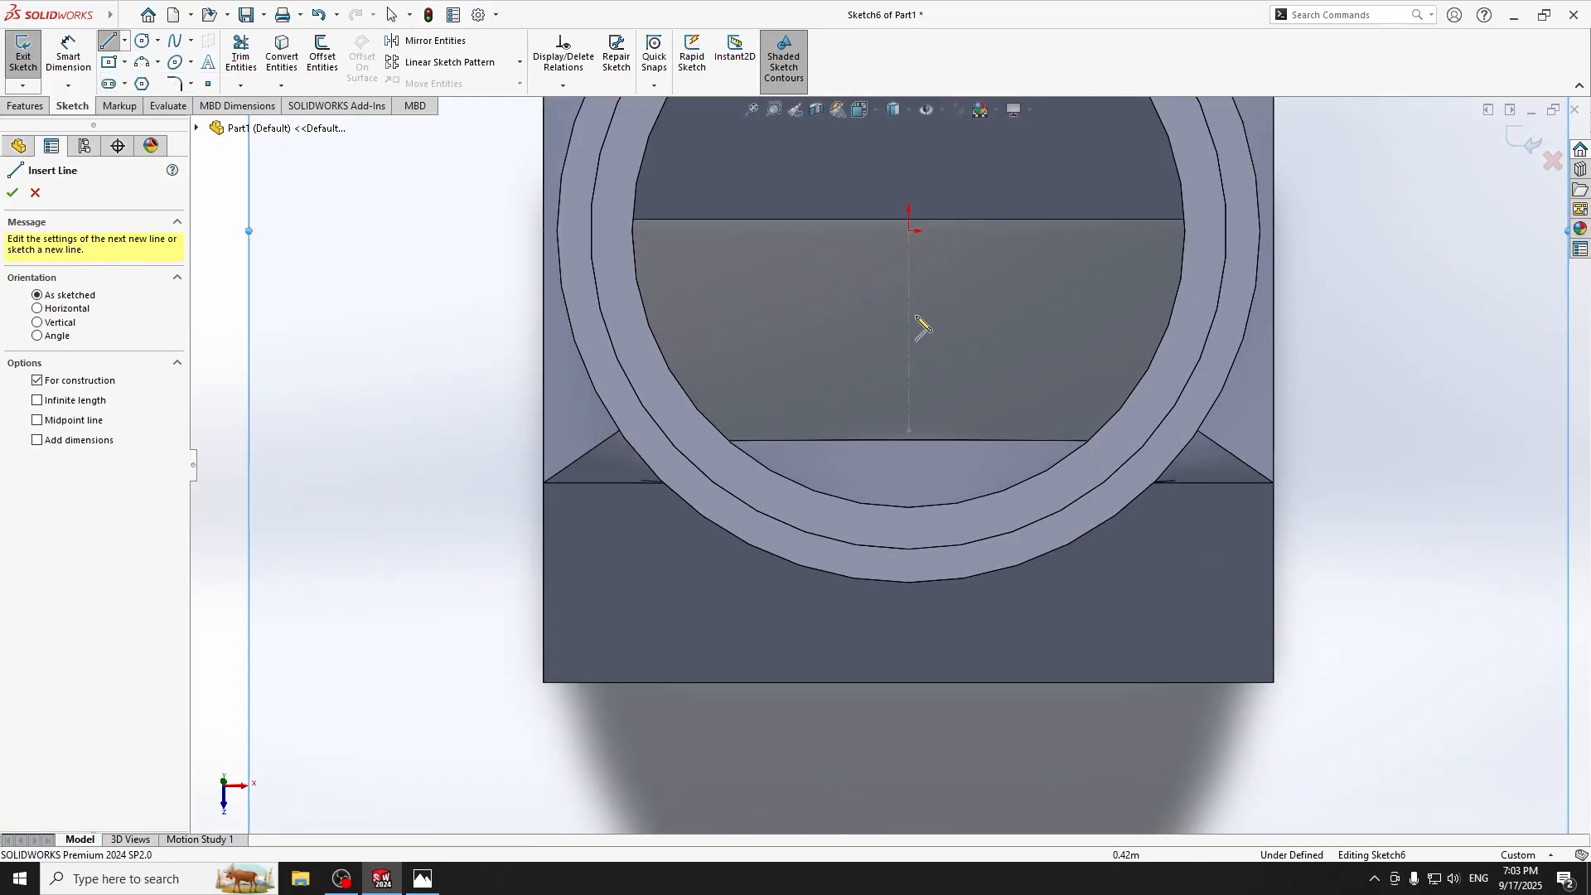
{"action": "scroll", "coordinate": [920, 327], "scroll_direction": "down", "scroll_amount": 2}
{"action": "left_click", "coordinate": [903, 303]}
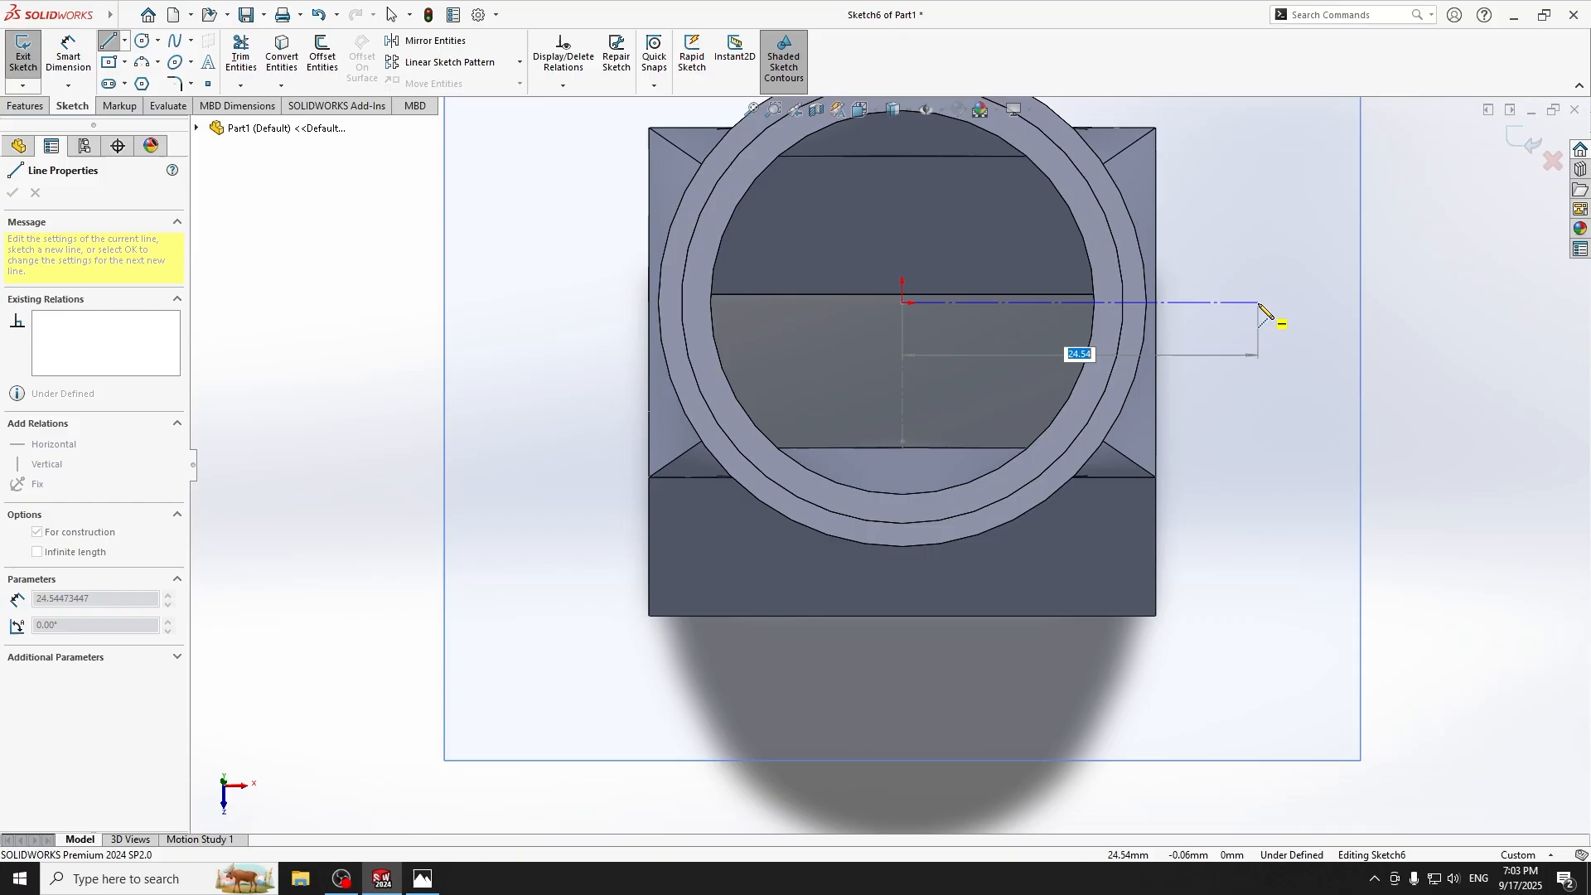
{"action": "left_click", "coordinate": [1259, 303]}
{"action": "key", "text": "Escape"}
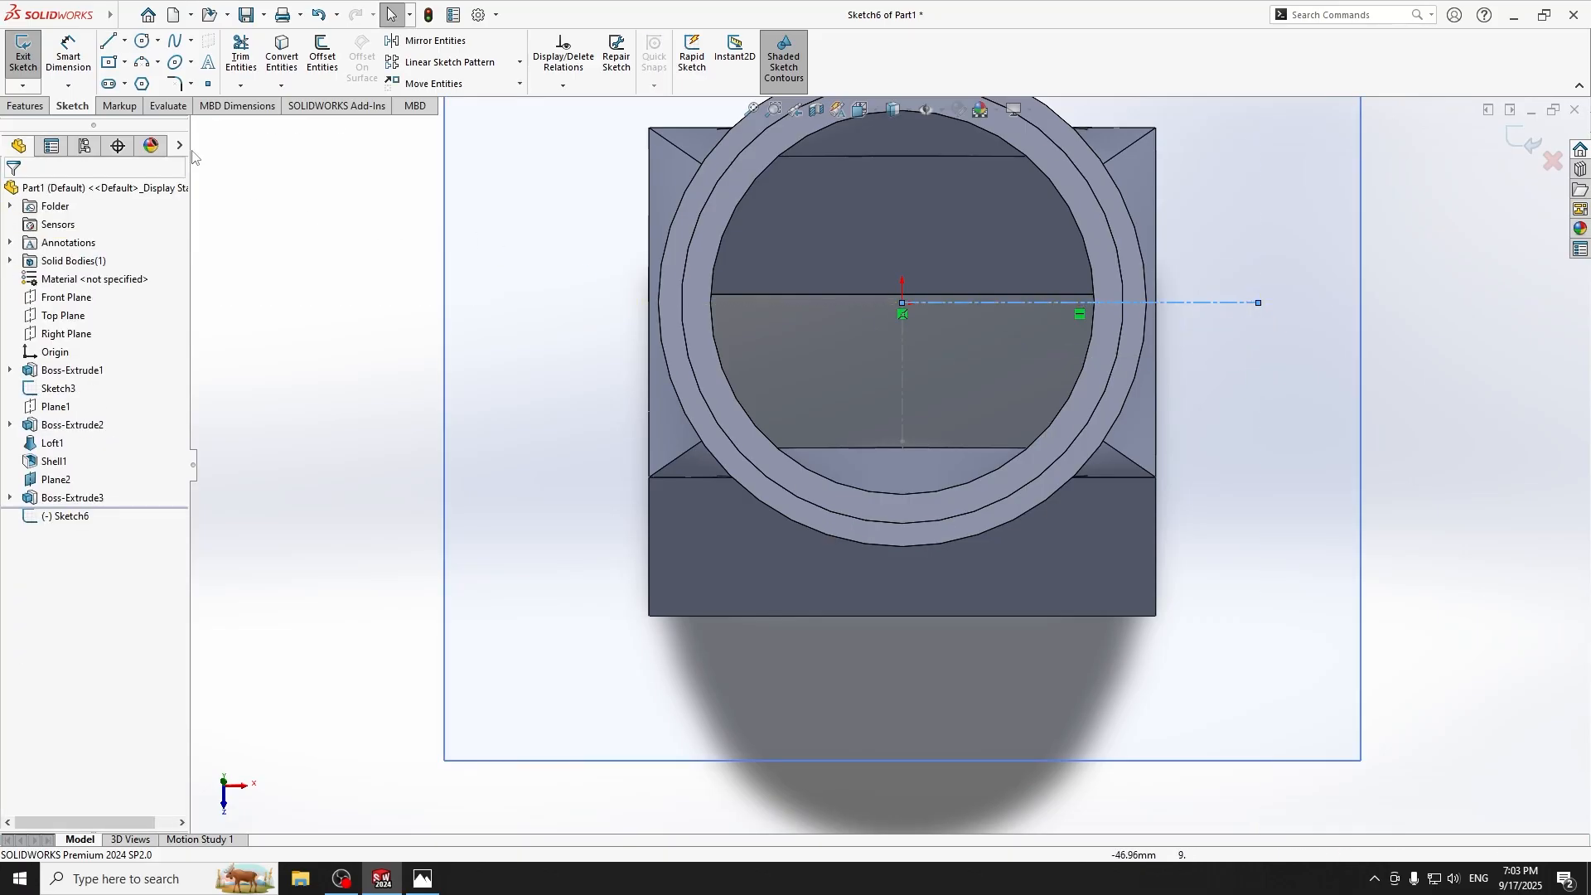
Sketch a three-point arc of 15.25 mm radius along the tube's outer edge, spanning about 34° upward from the centerline.
{"action": "left_click", "coordinate": [142, 62]}
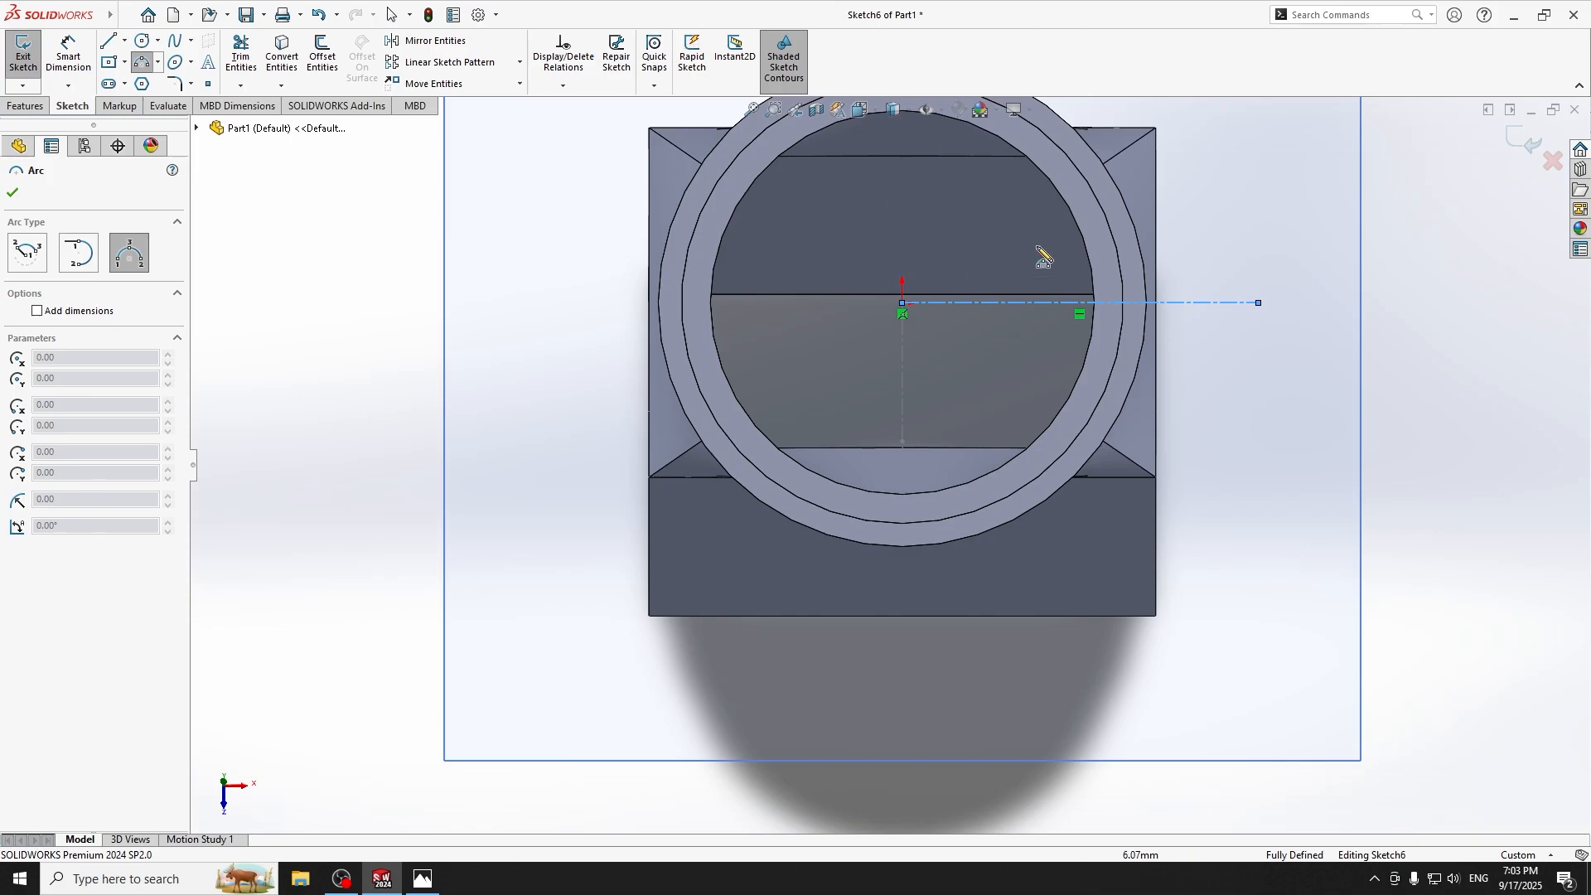
{"action": "scroll", "coordinate": [1041, 260], "scroll_direction": "down", "scroll_amount": 1}
{"action": "scroll", "coordinate": [1223, 286], "scroll_direction": "down", "scroll_amount": 1}
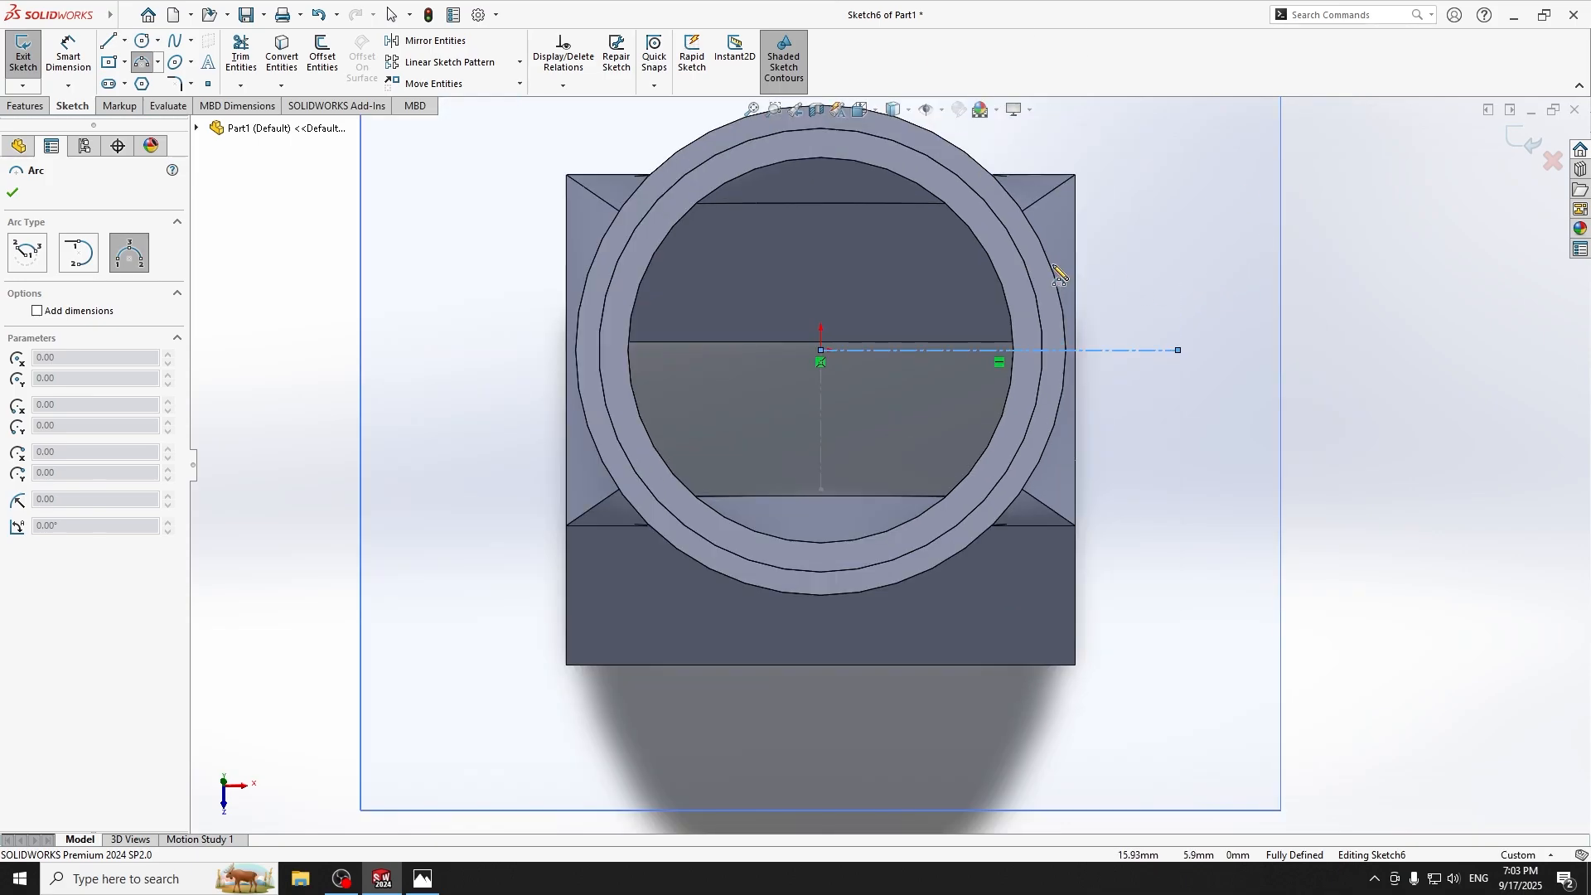
{"action": "scroll", "coordinate": [1036, 377], "scroll_direction": "down", "scroll_amount": 2}
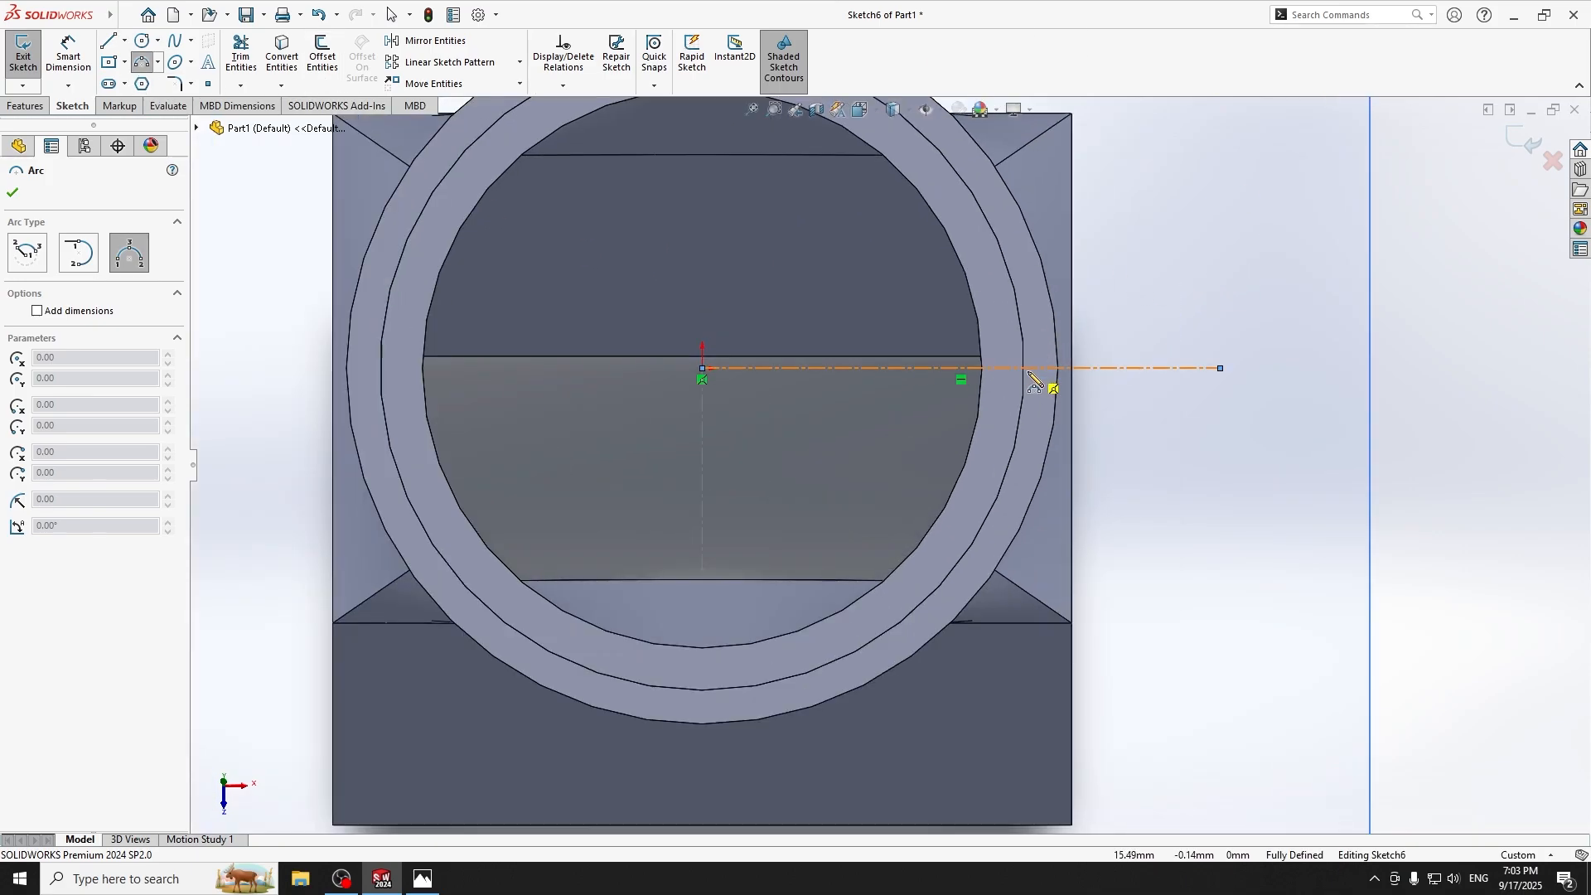
{"action": "left_click", "coordinate": [1024, 368]}
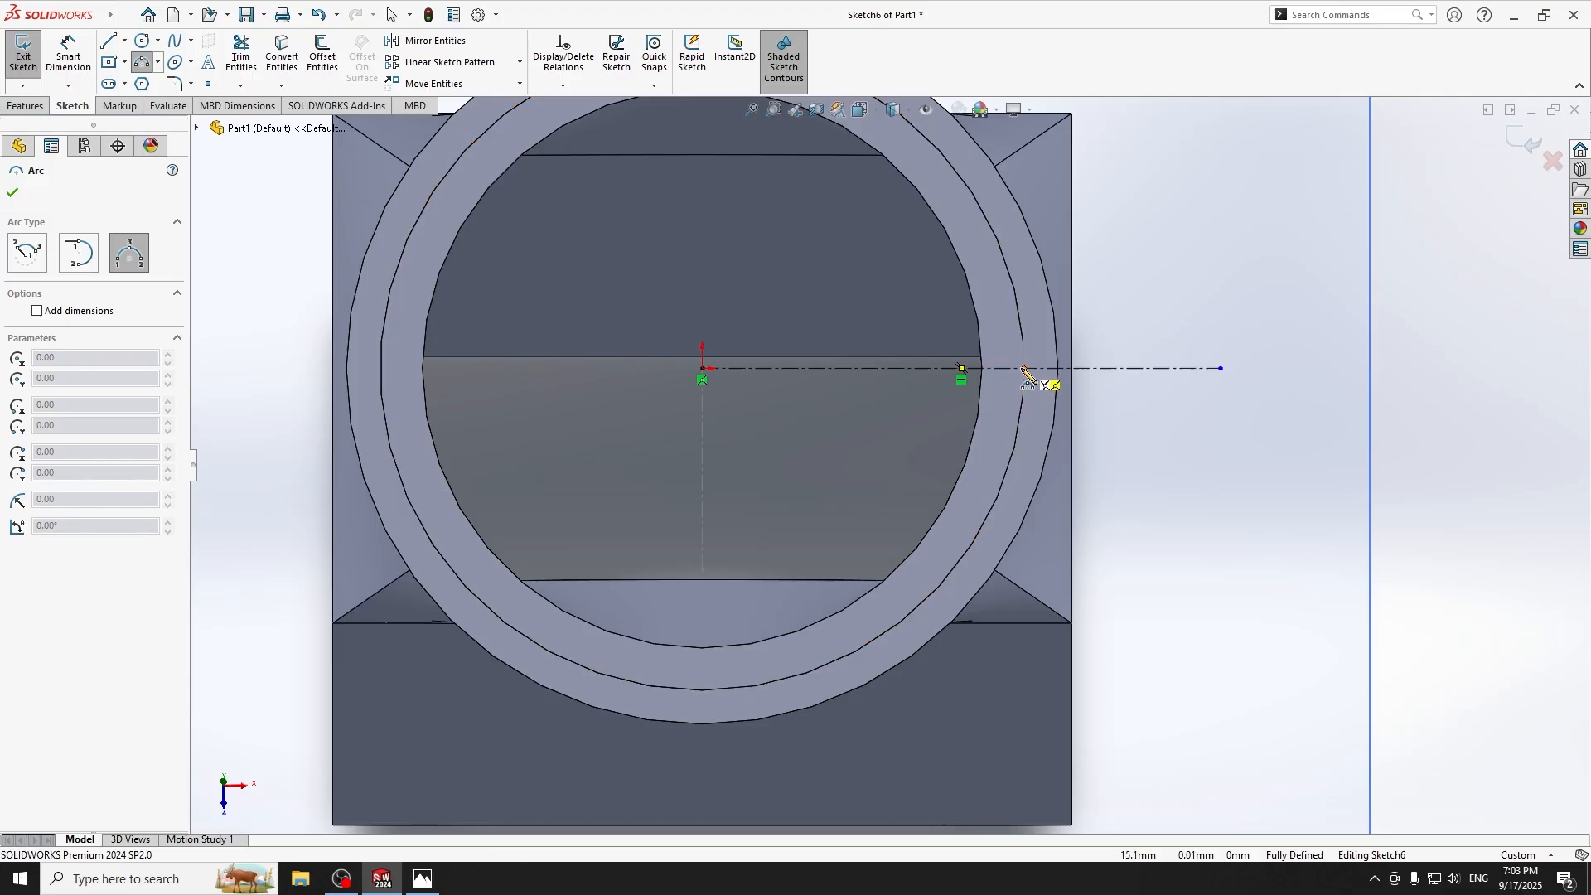
{"action": "left_click", "coordinate": [978, 200]}
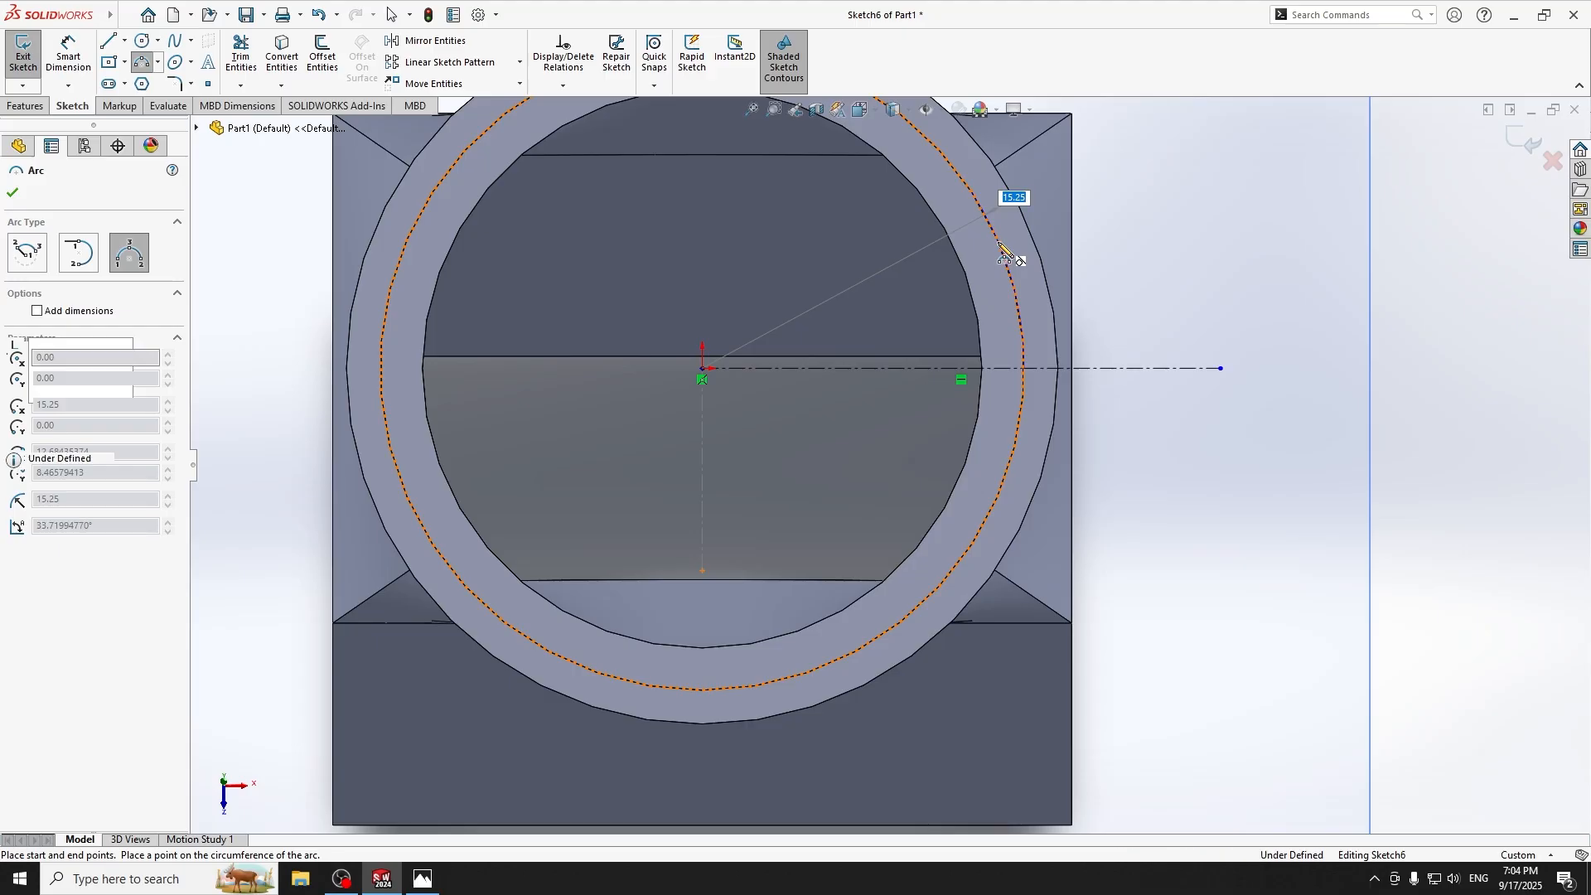
{"action": "left_click", "coordinate": [1009, 273]}
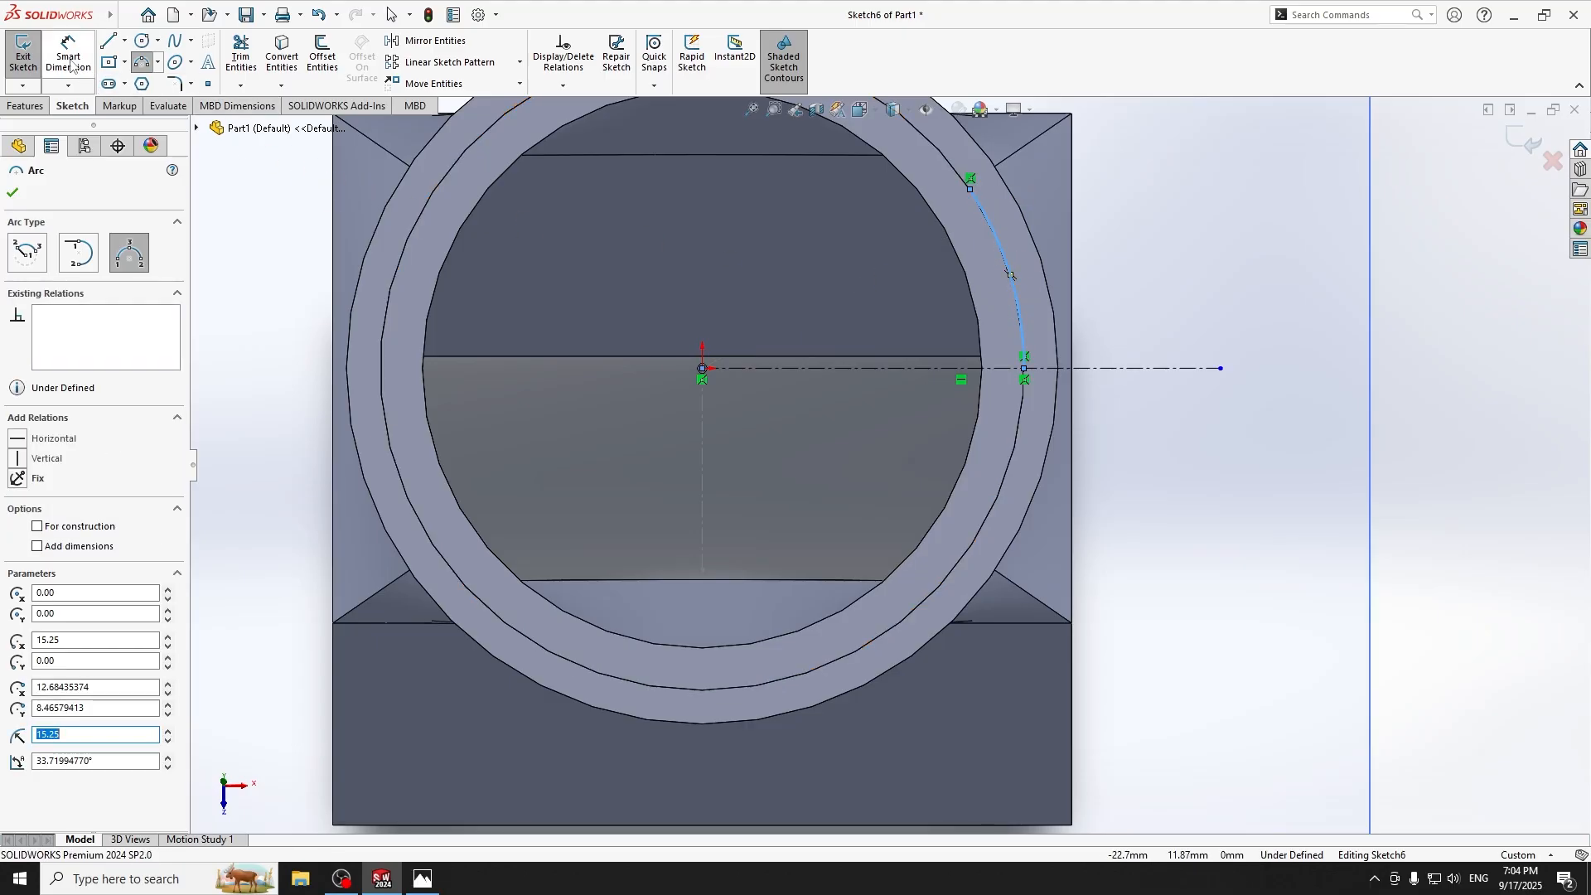
Dimension the straight distance between the inner arc's two endpoints as 7.5 mm.
{"action": "left_click", "coordinate": [69, 56]}
{"action": "left_click", "coordinate": [972, 189]}
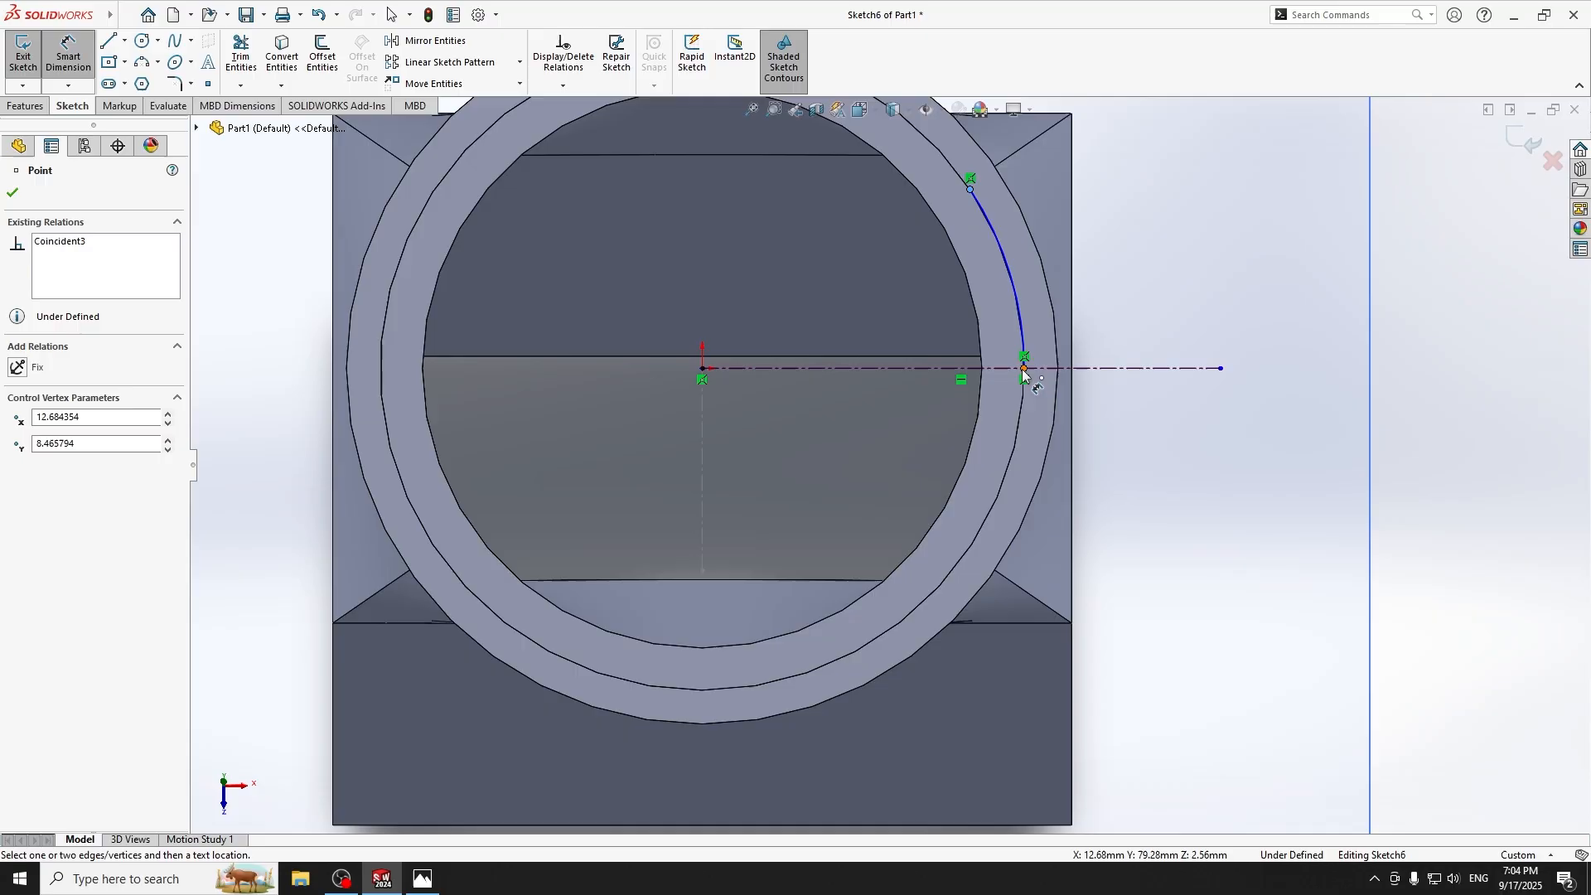
{"action": "left_click", "coordinate": [1026, 368]}
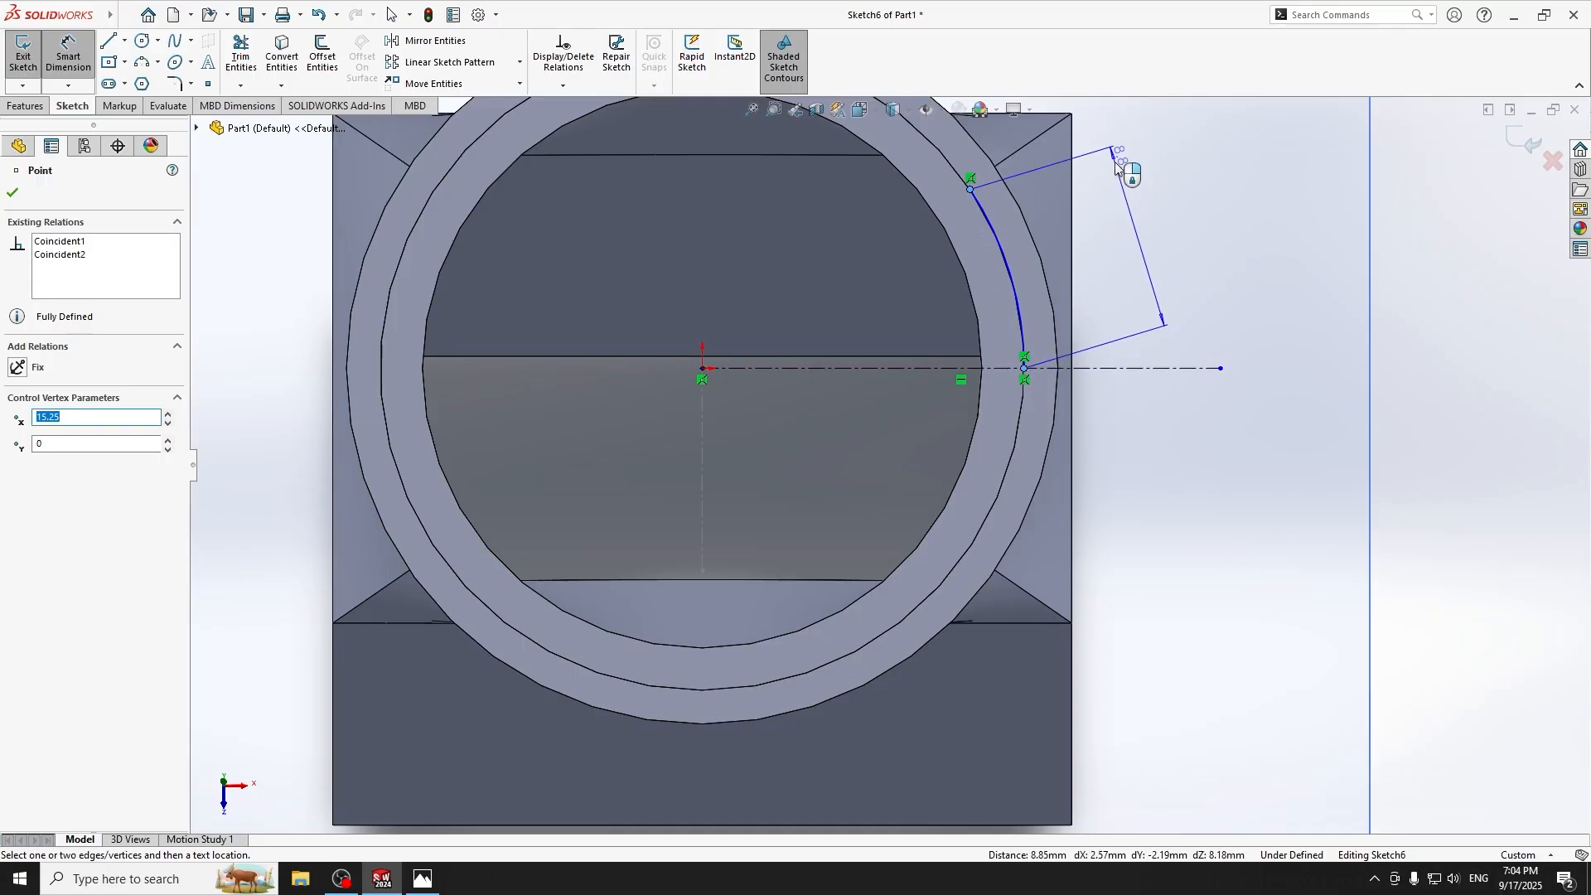
{"action": "left_click", "coordinate": [1119, 189]}
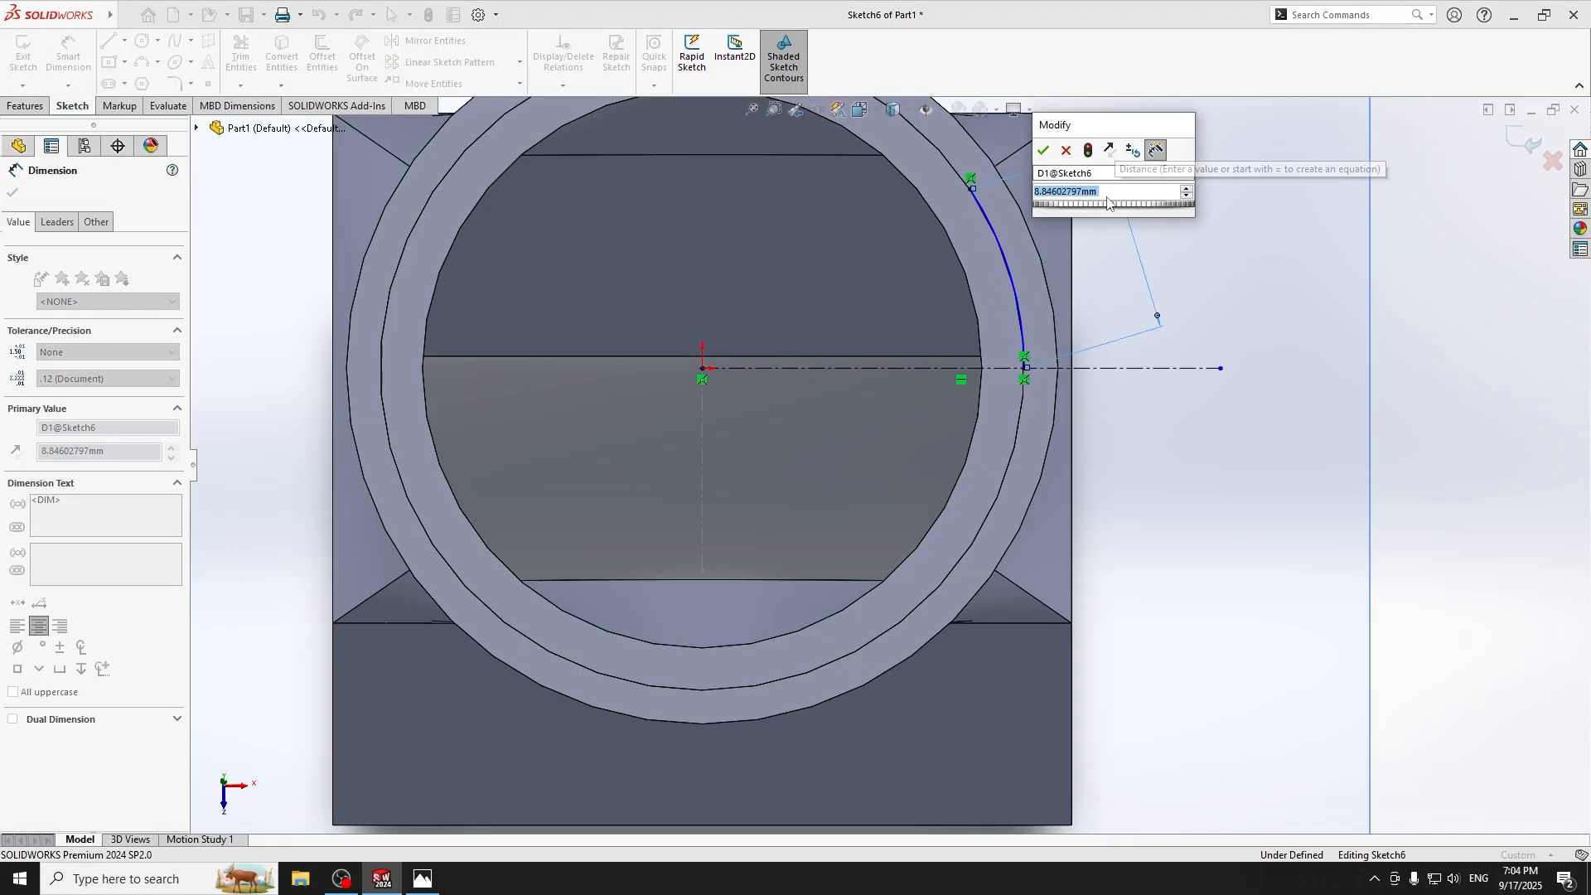
{"action": "type", "text": "7.5"}
{"action": "key", "text": "Return"}
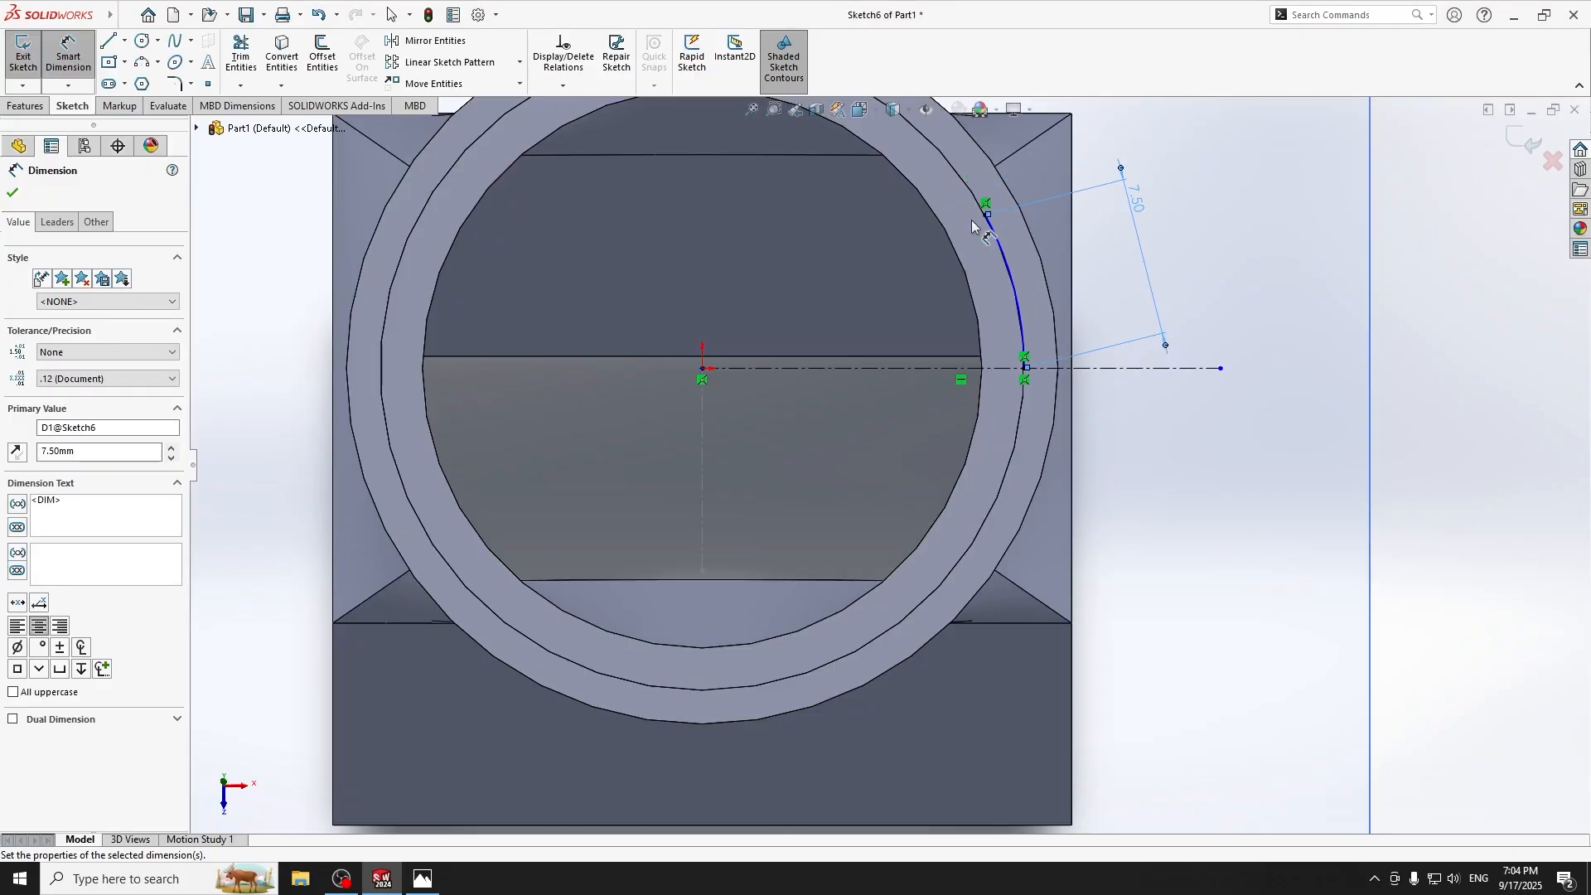
Mirror the 15.25 mm radius arc about the horizontal centerline, keeping the original.
{"action": "scroll", "coordinate": [884, 333], "scroll_direction": "up", "scroll_amount": 2}
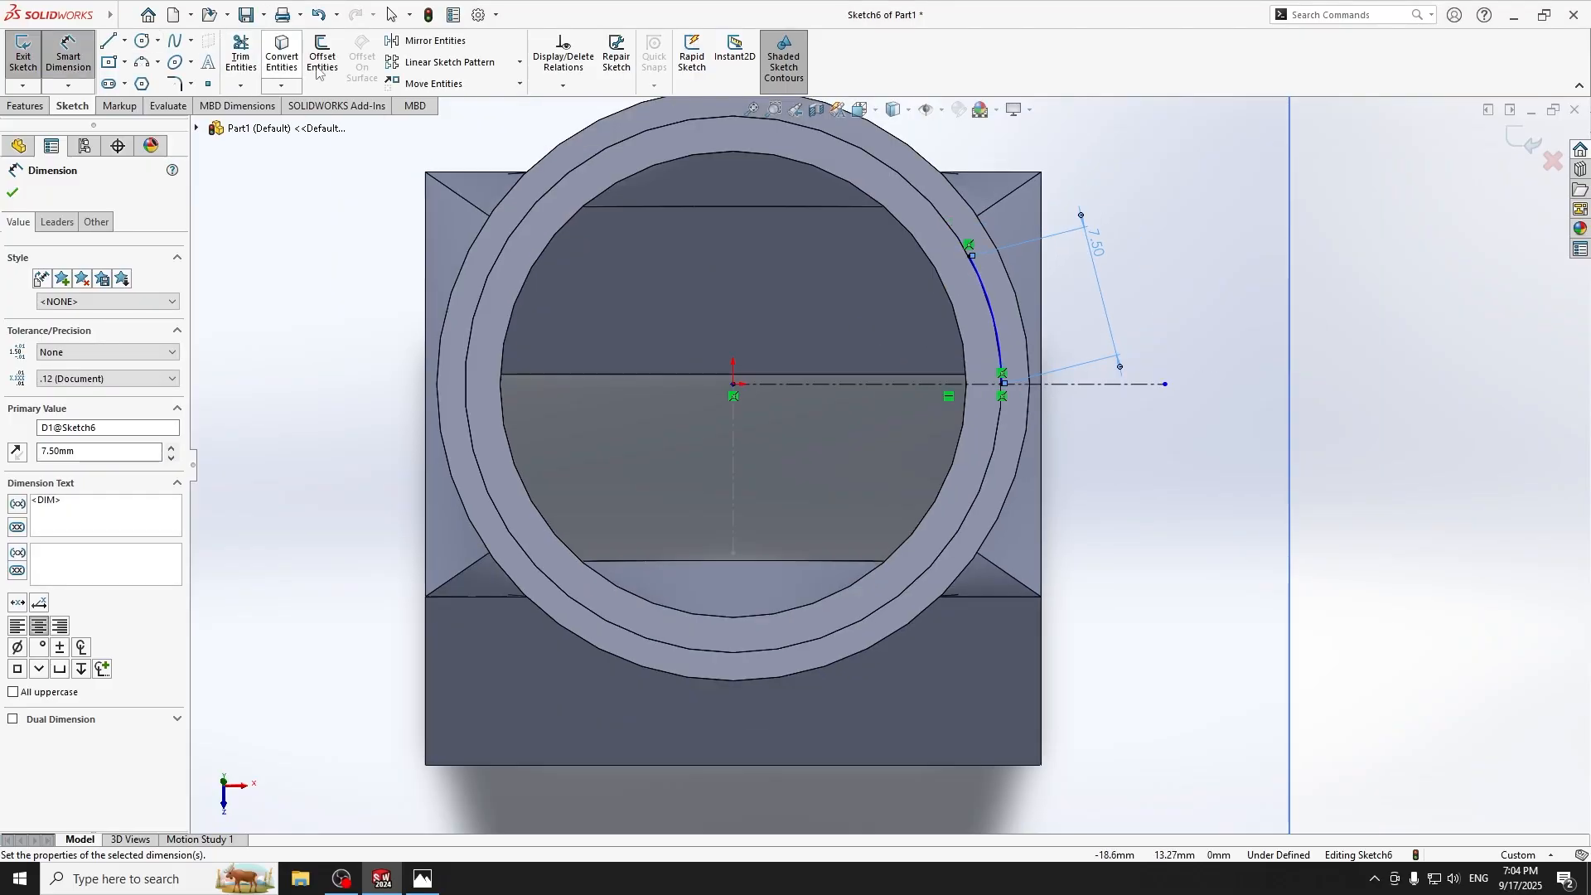
{"action": "left_click", "coordinate": [431, 43]}
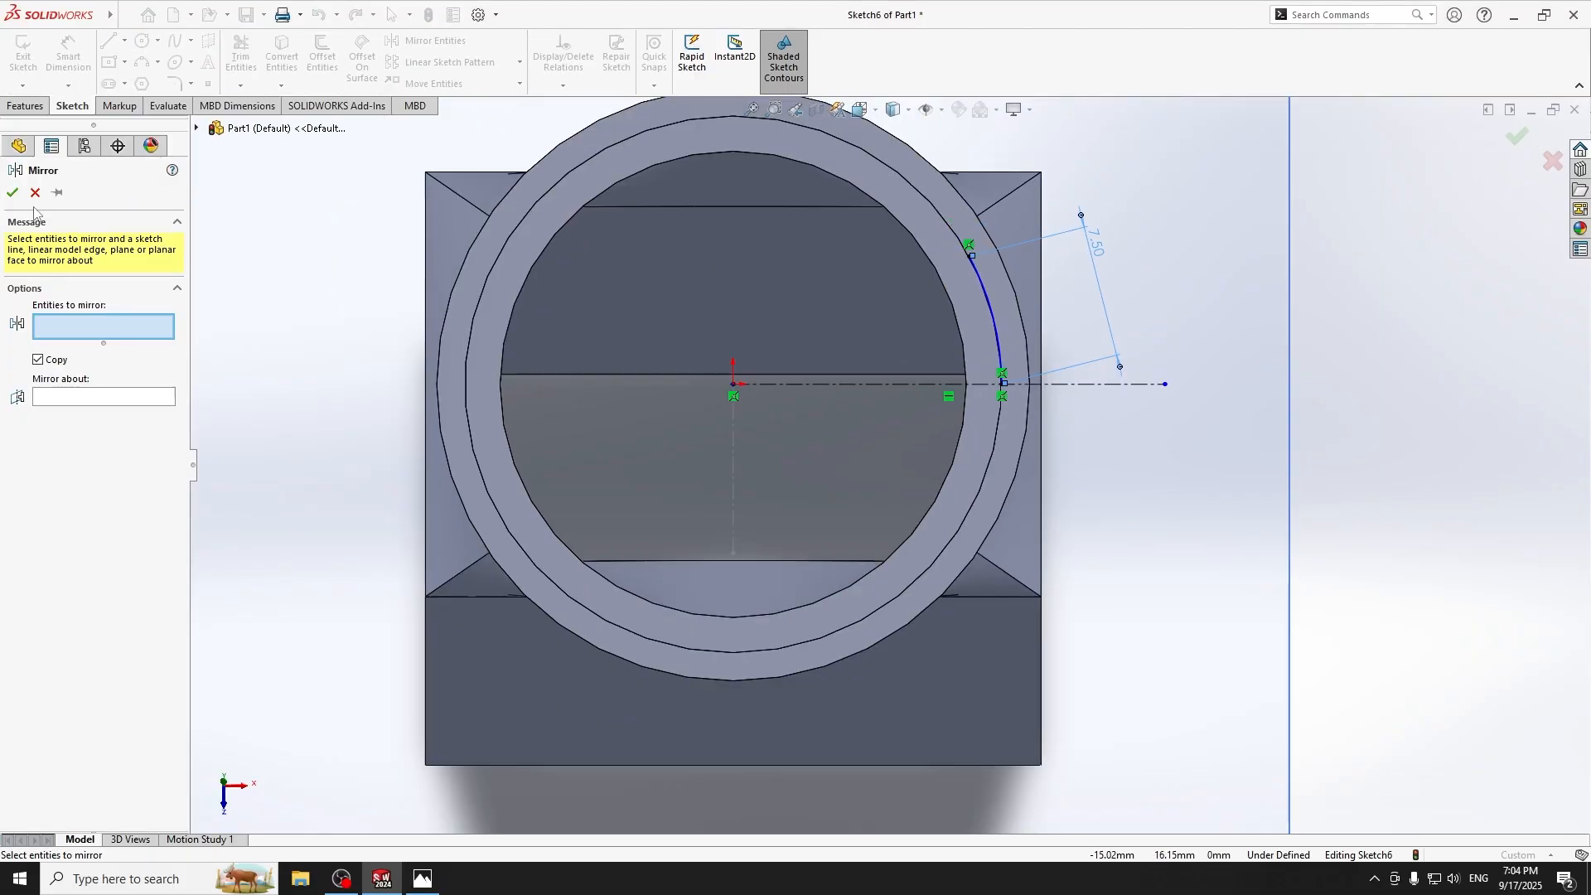
{"action": "left_click", "coordinate": [985, 296]}
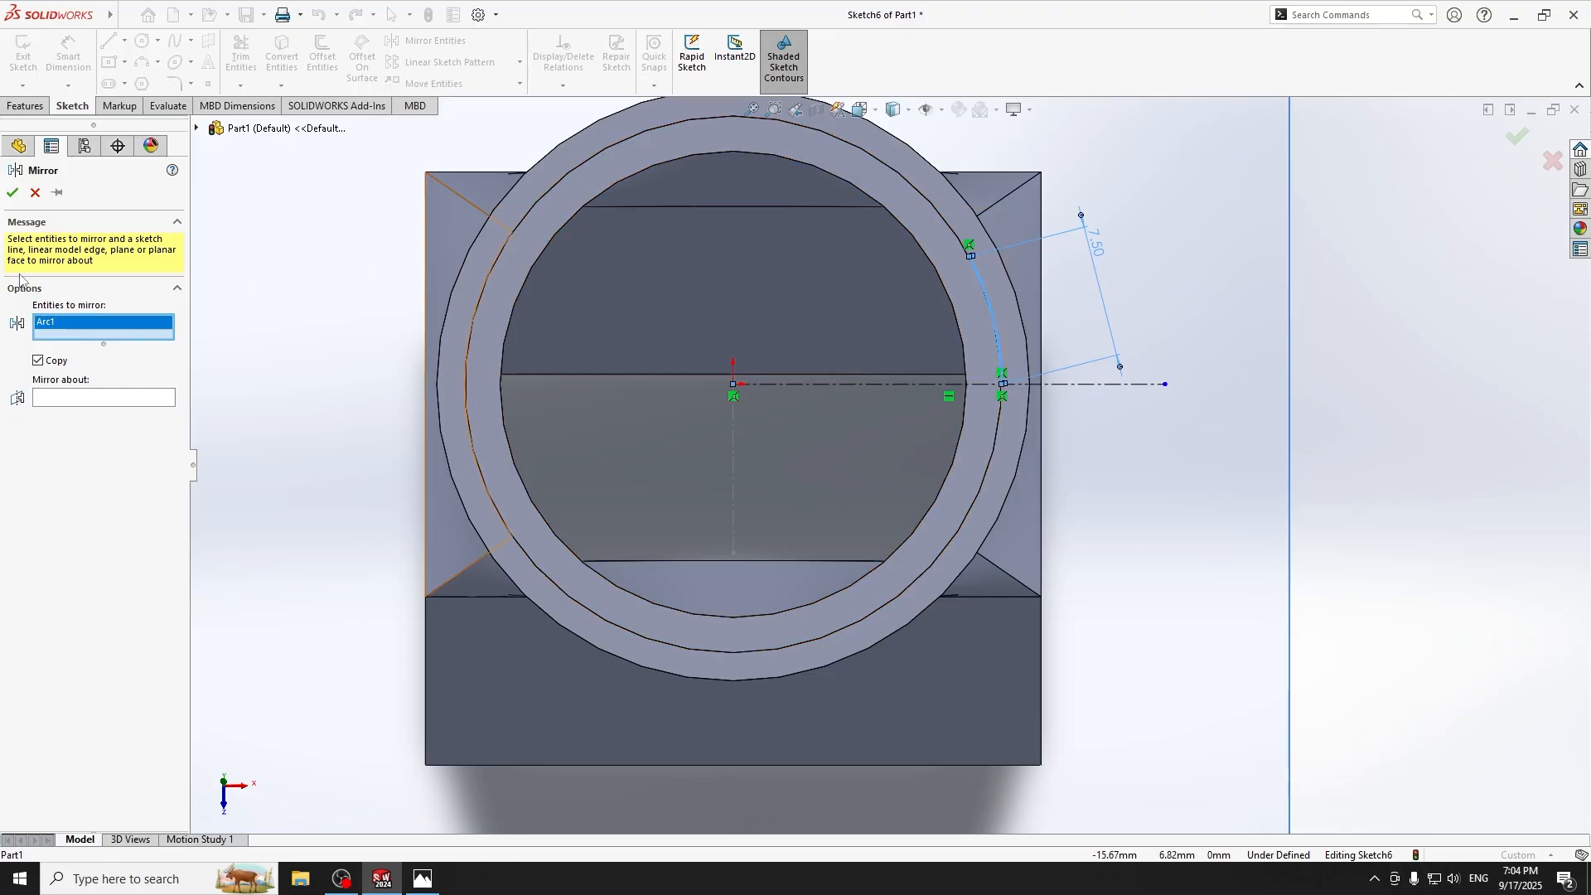
{"action": "left_click", "coordinate": [137, 400]}
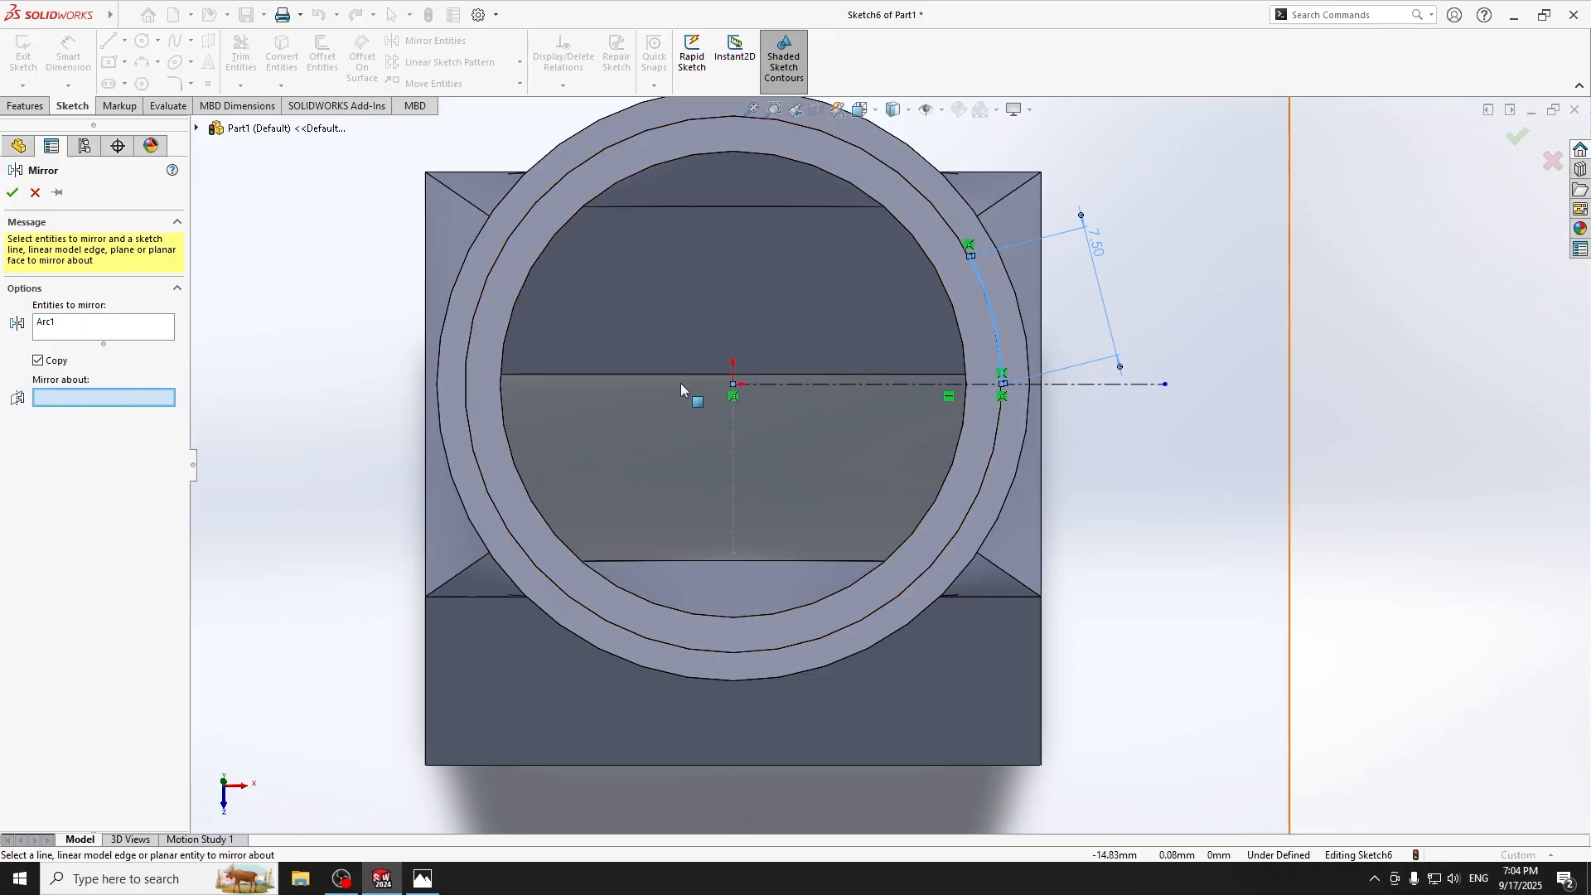
{"action": "left_click", "coordinate": [888, 384]}
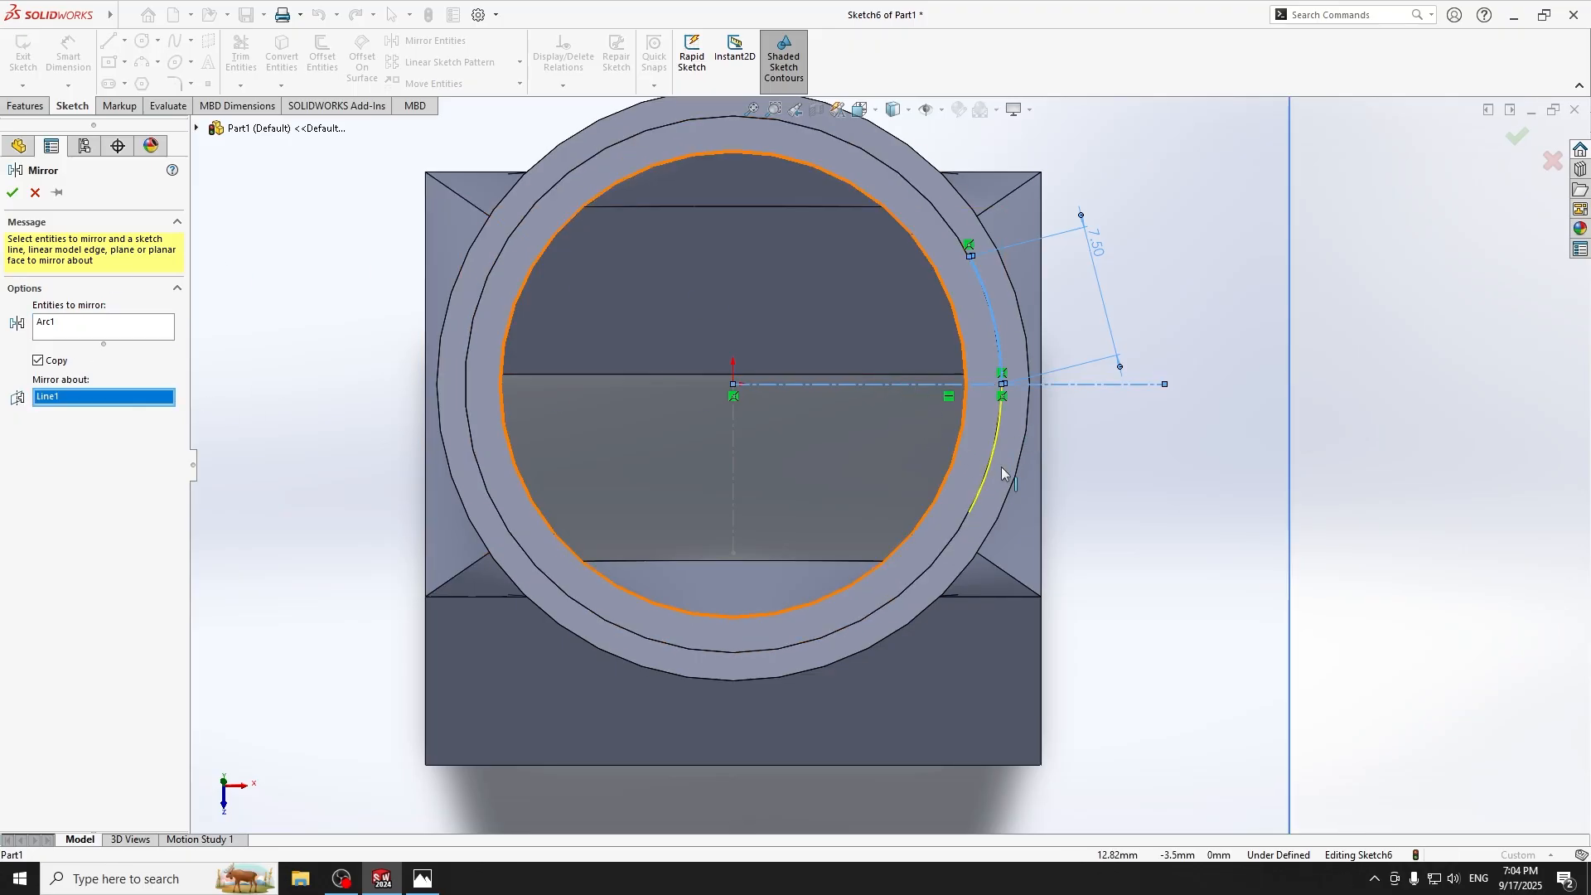
{"action": "left_click", "coordinate": [13, 192]}
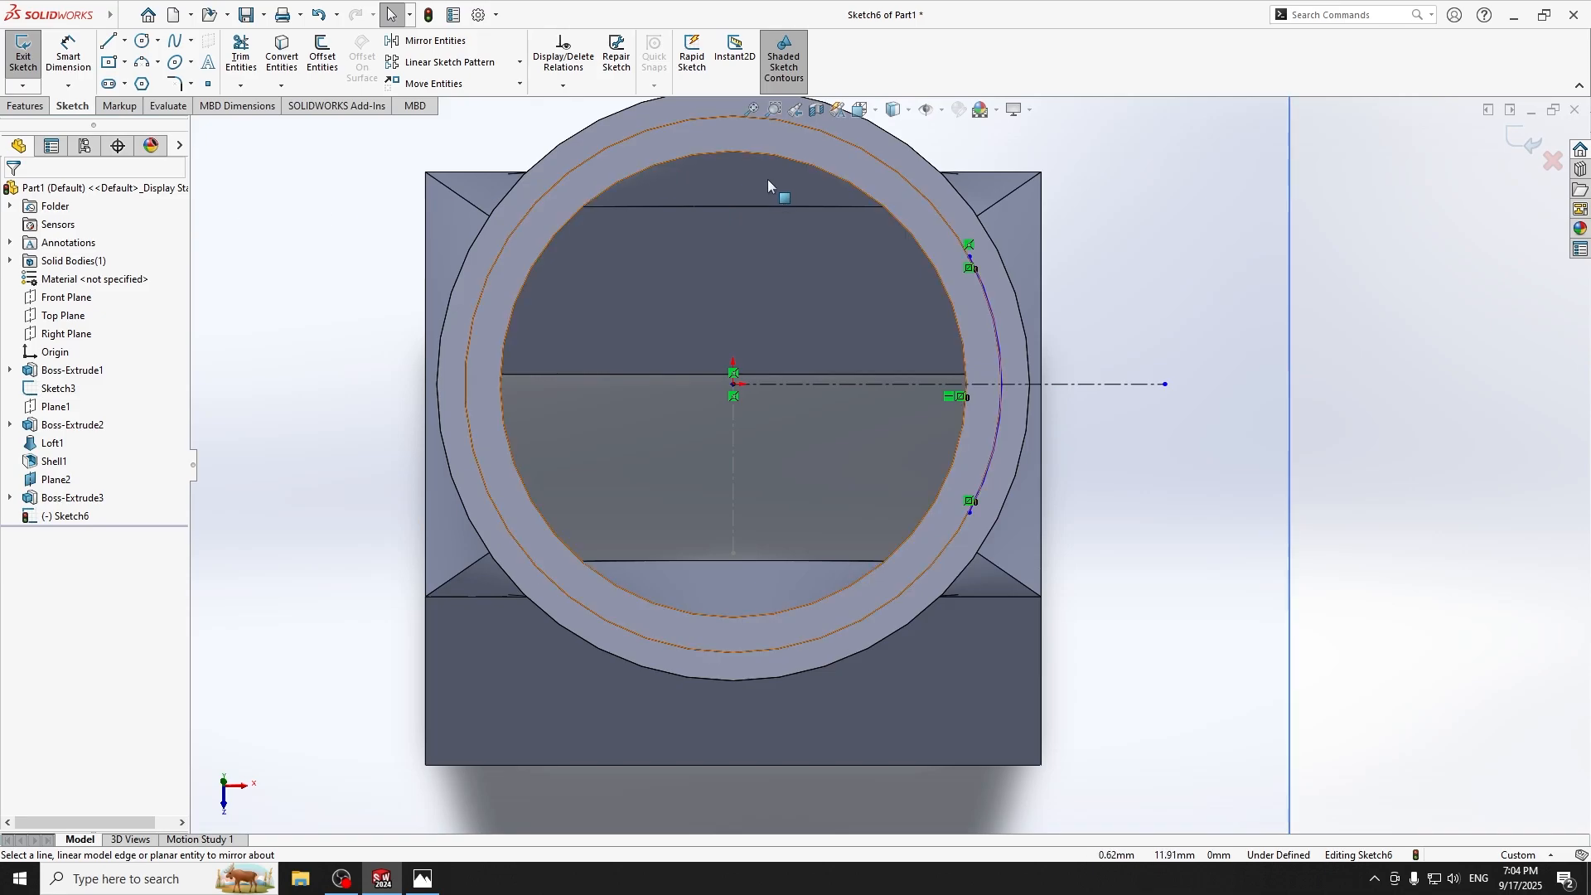
Sketch a three-point arc of 16.85 mm radius along the collar's outer edge, spanning about 13° upward from the centerline.
{"action": "left_click", "coordinate": [143, 65]}
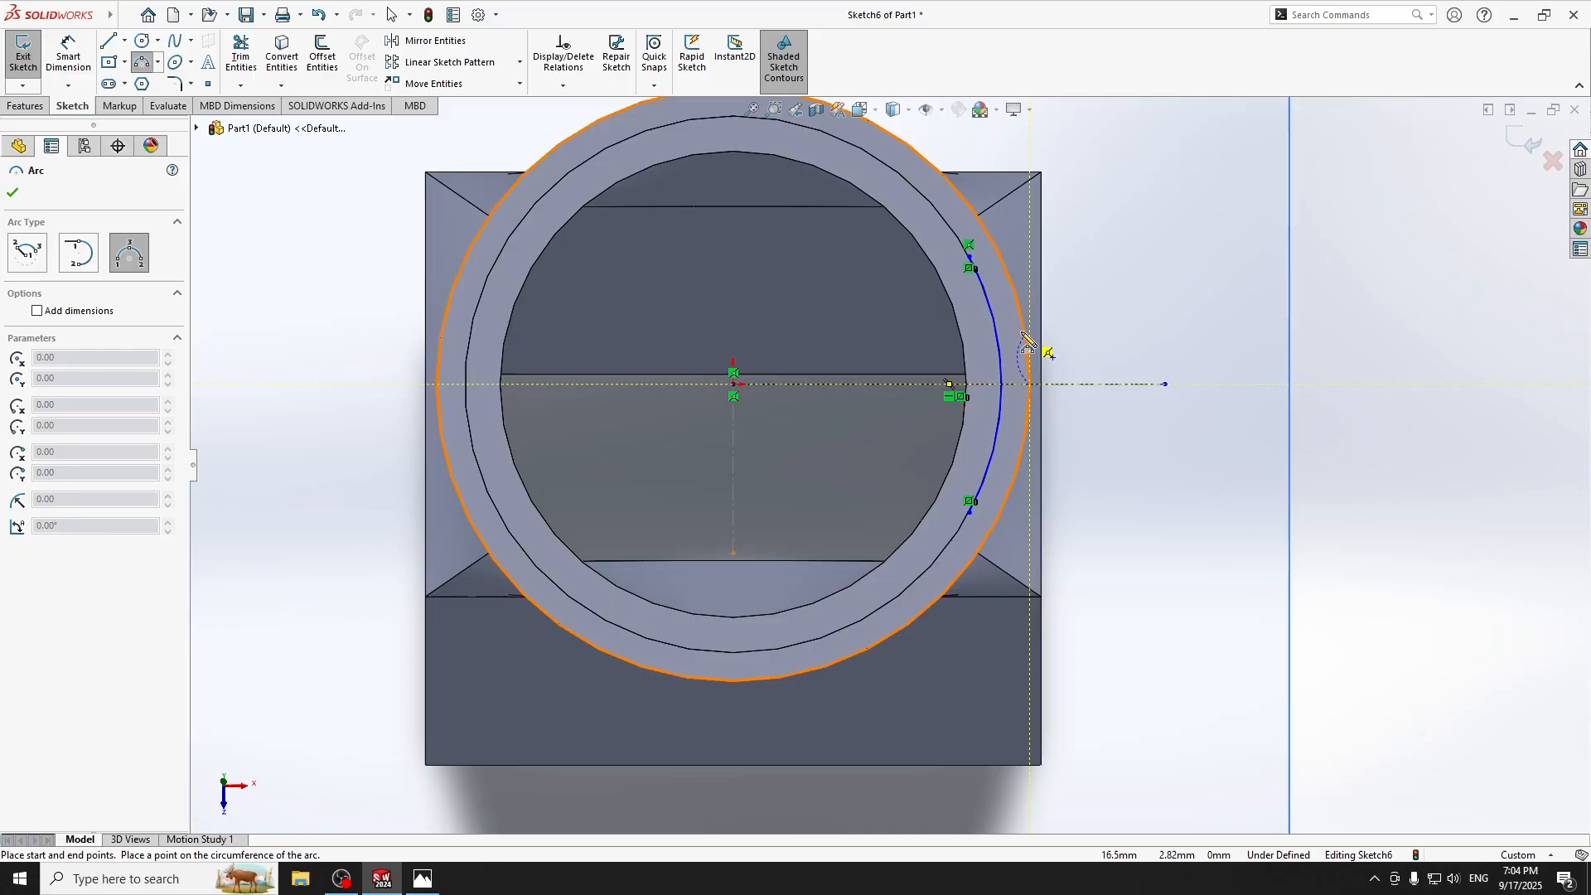
{"action": "left_click", "coordinate": [1030, 383]}
{"action": "left_click", "coordinate": [1024, 353]}
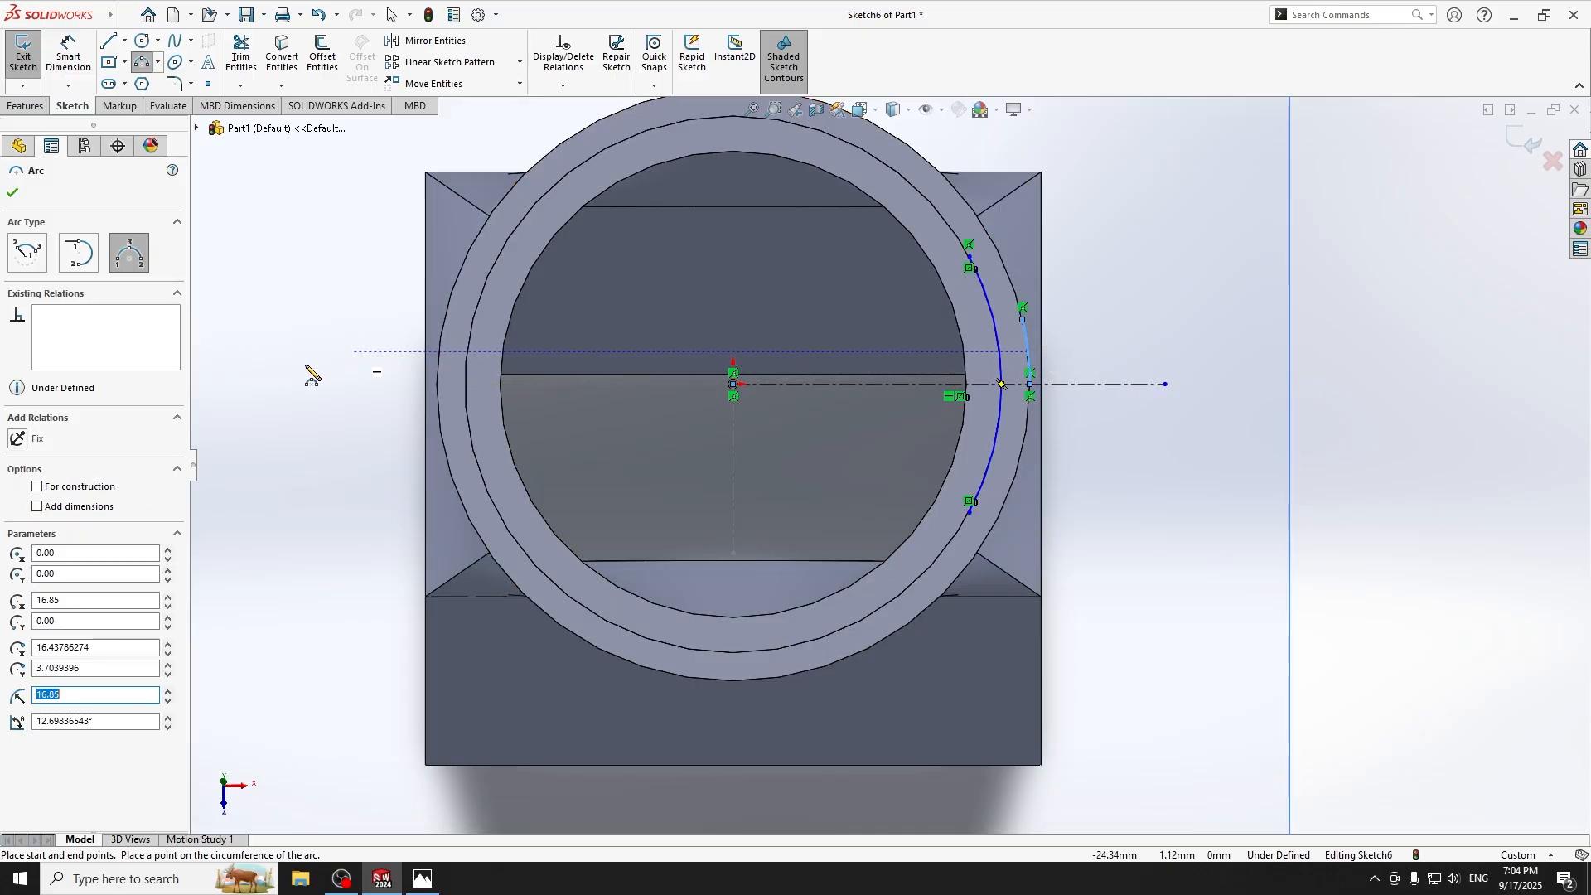
Dimension the straight distance between the outer arc's two endpoints as 3.5 mm.
{"action": "left_click", "coordinate": [69, 73]}
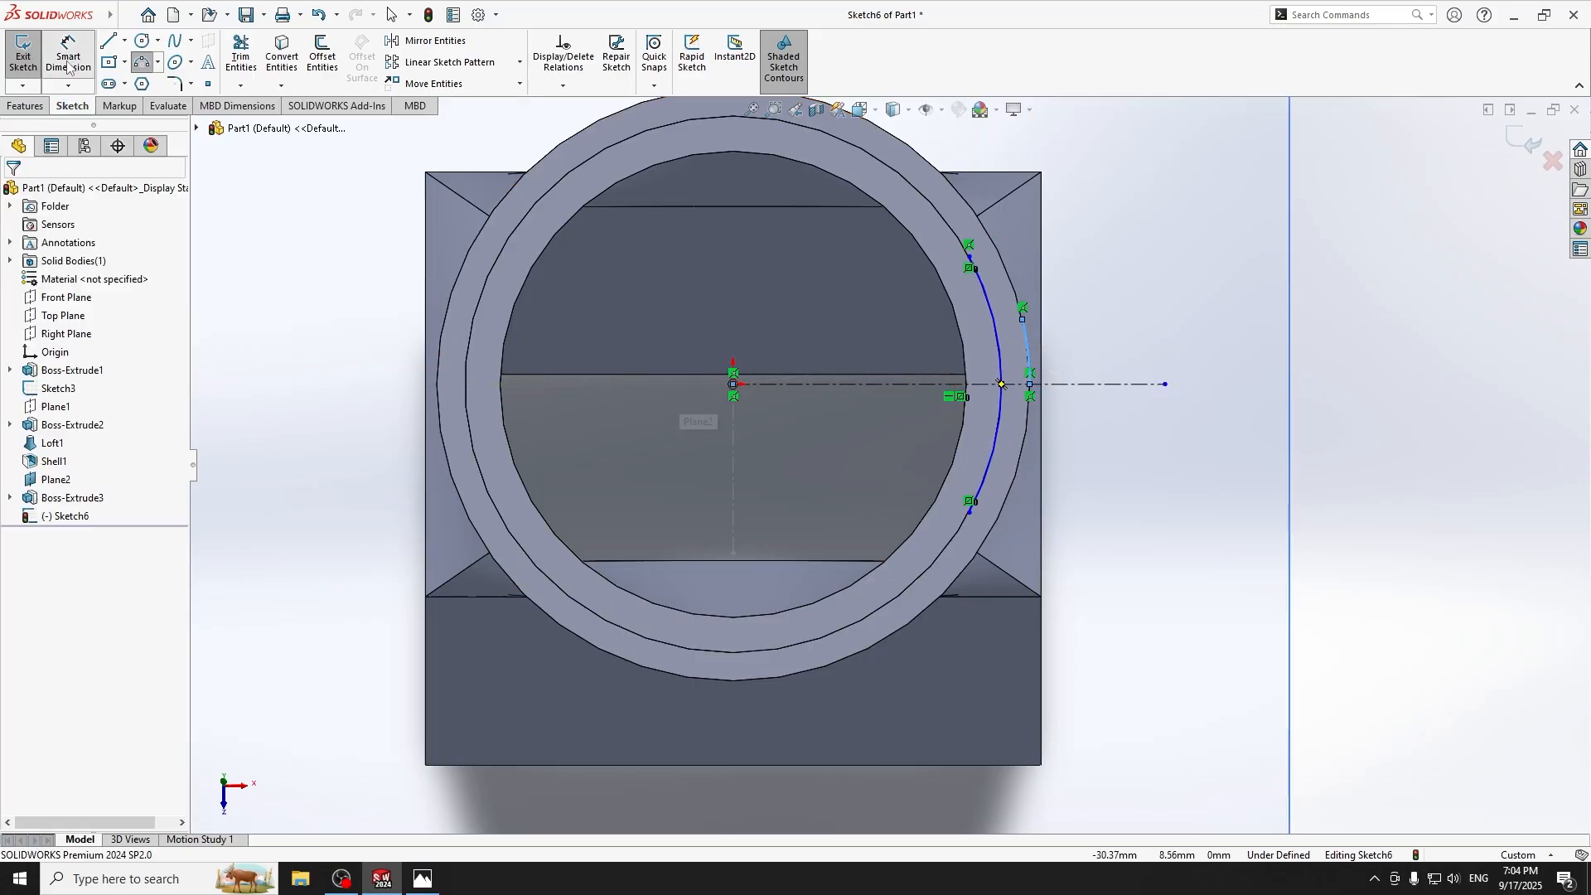
{"action": "left_click", "coordinate": [1031, 384]}
{"action": "left_click", "coordinate": [1031, 383]}
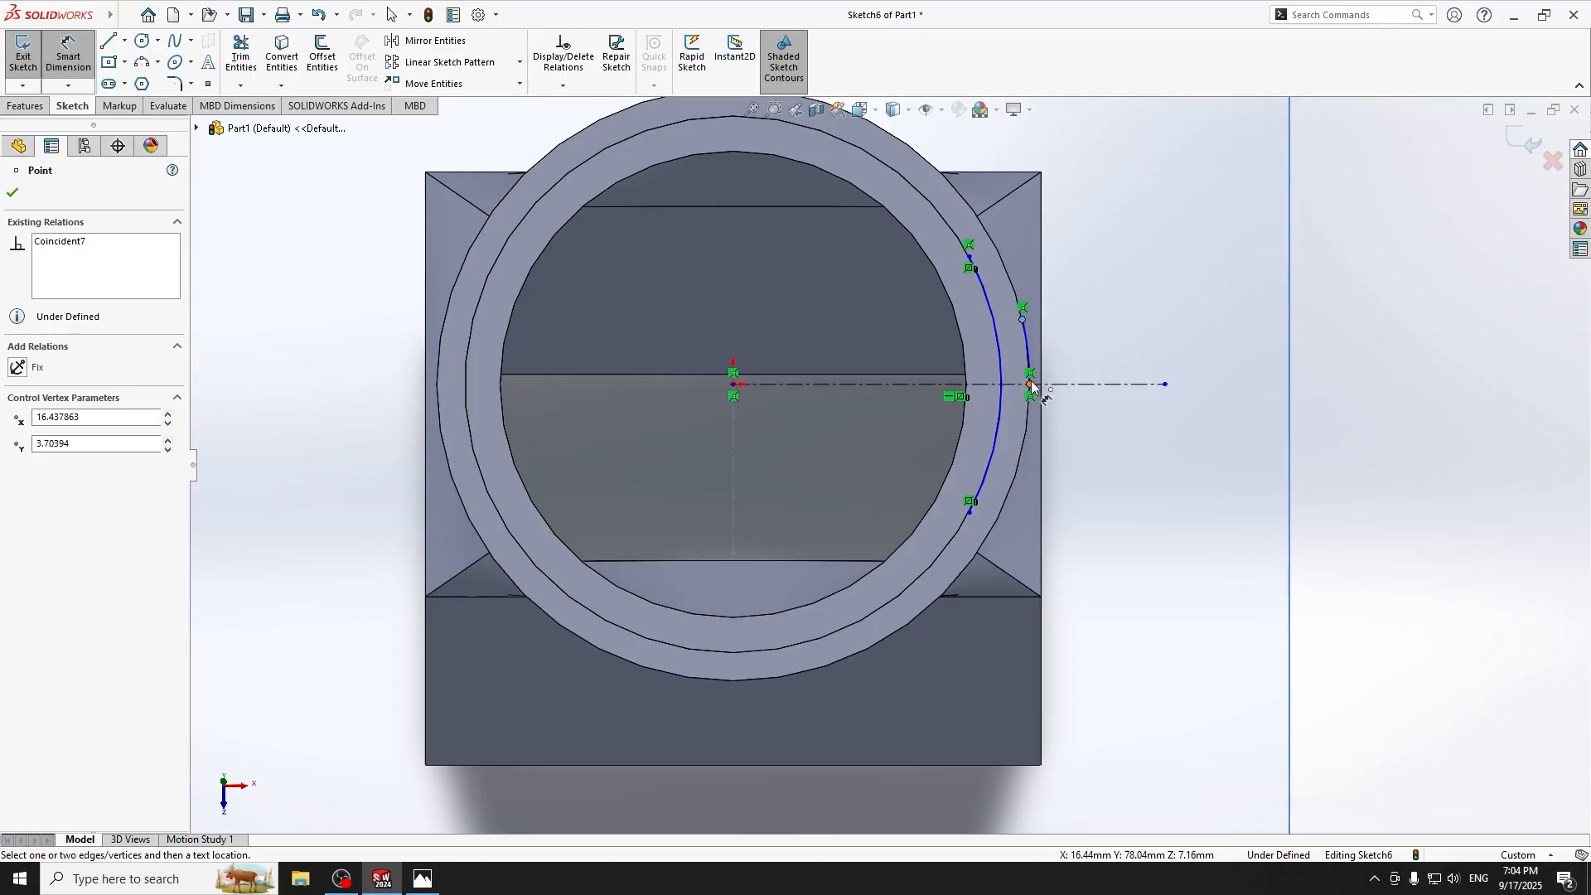
{"action": "left_click", "coordinate": [1118, 311]}
{"action": "type", "text": "3"}
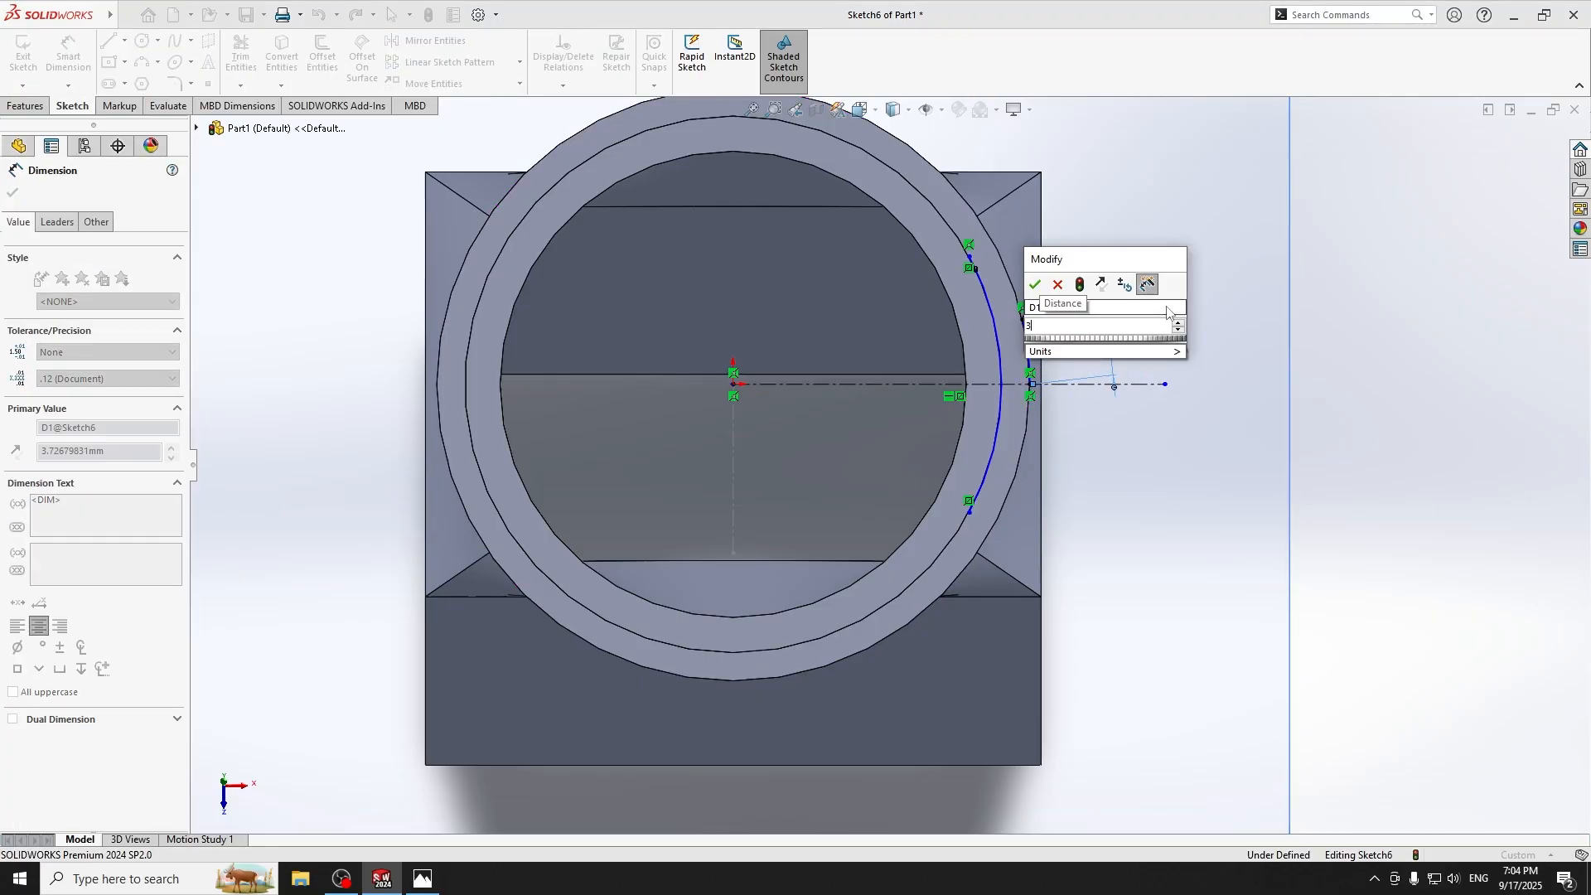
{"action": "type", "text": ".5"}
{"action": "key", "text": "Return"}
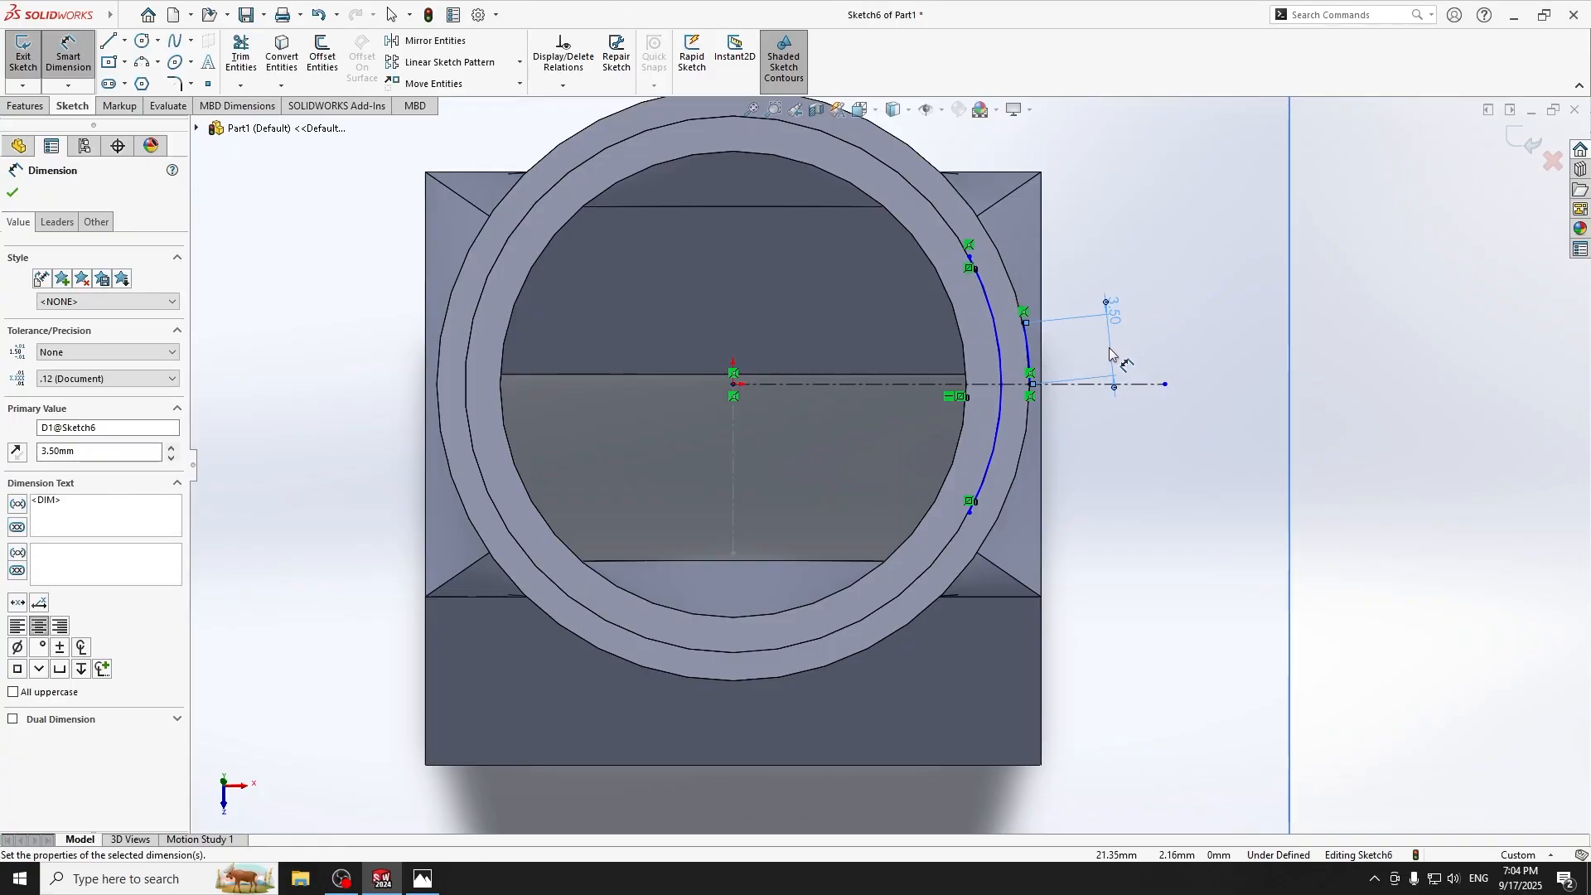
Mirror the 16.85 mm radius arc about the horizontal centerline, keeping the original.
{"action": "left_click", "coordinate": [431, 41]}
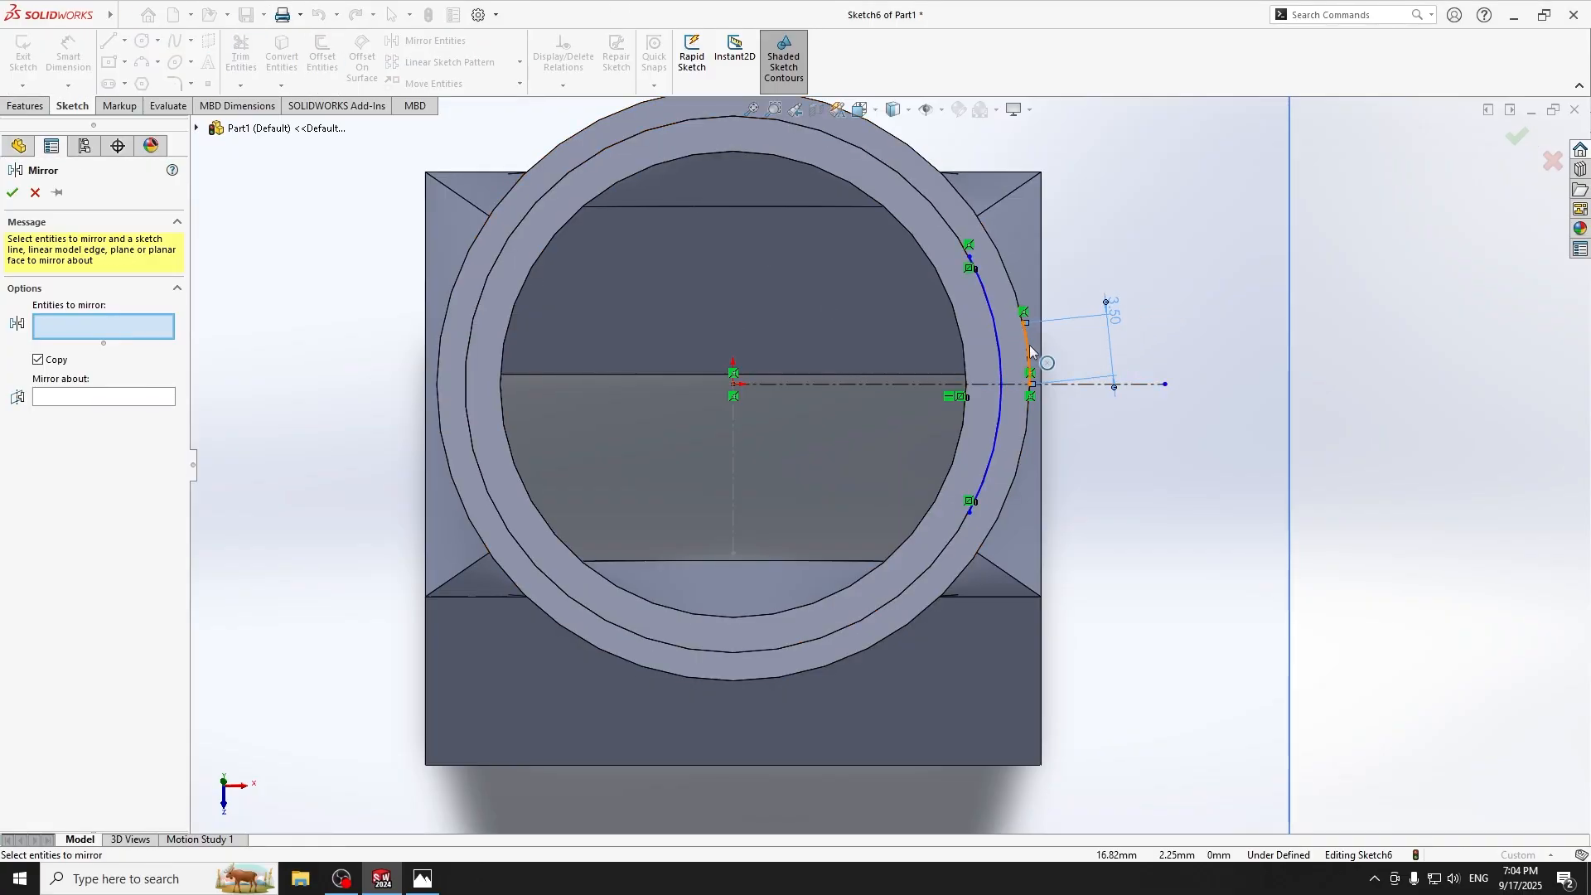
{"action": "left_click", "coordinate": [114, 397]}
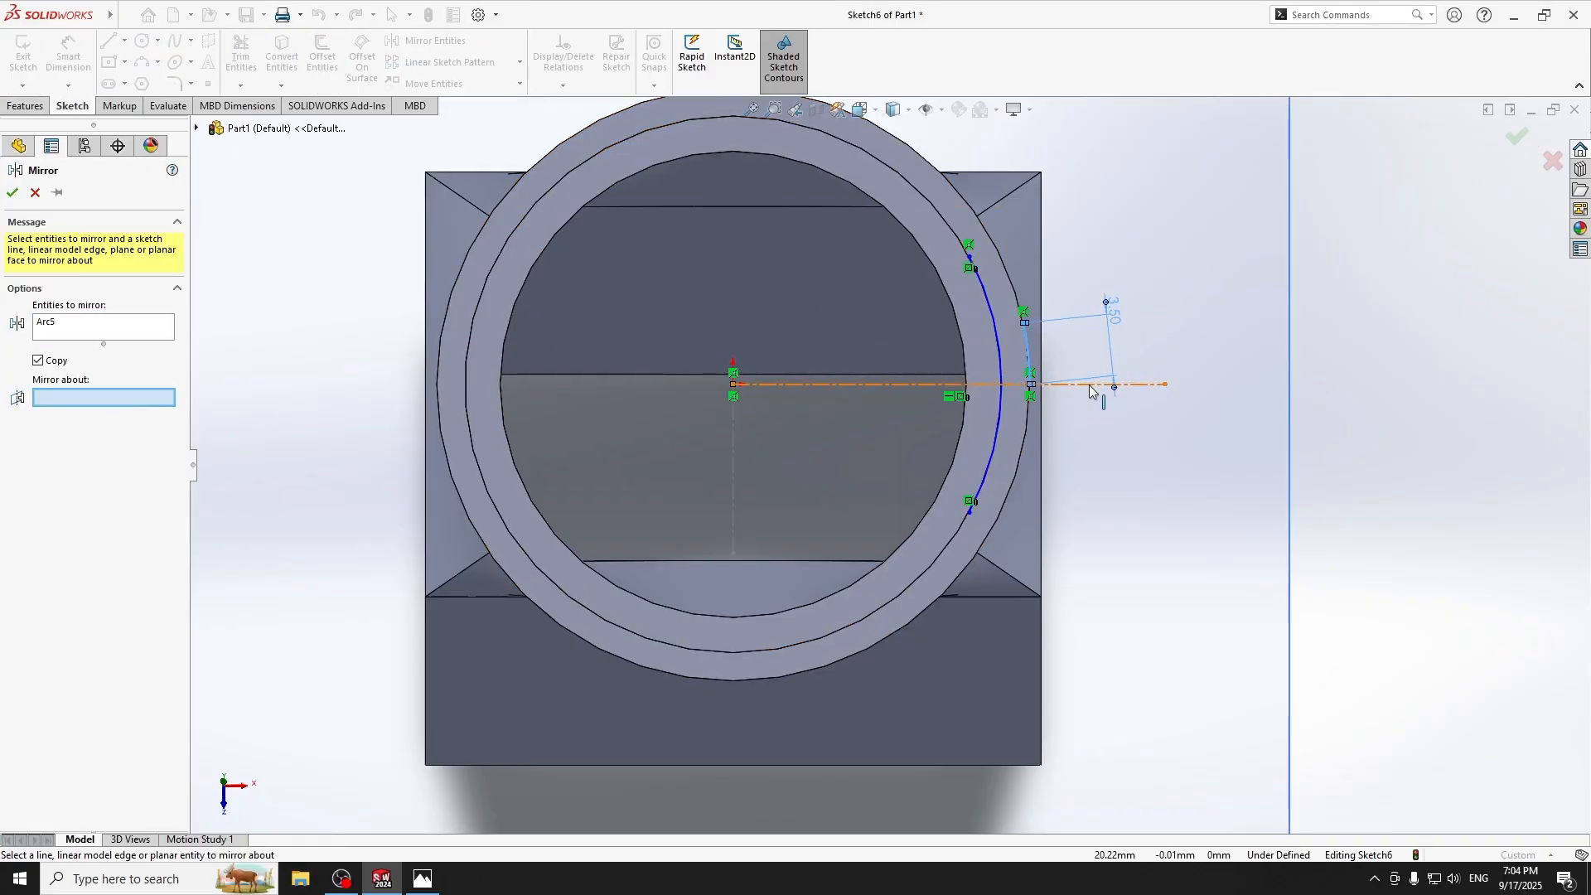
{"action": "left_click", "coordinate": [1087, 385]}
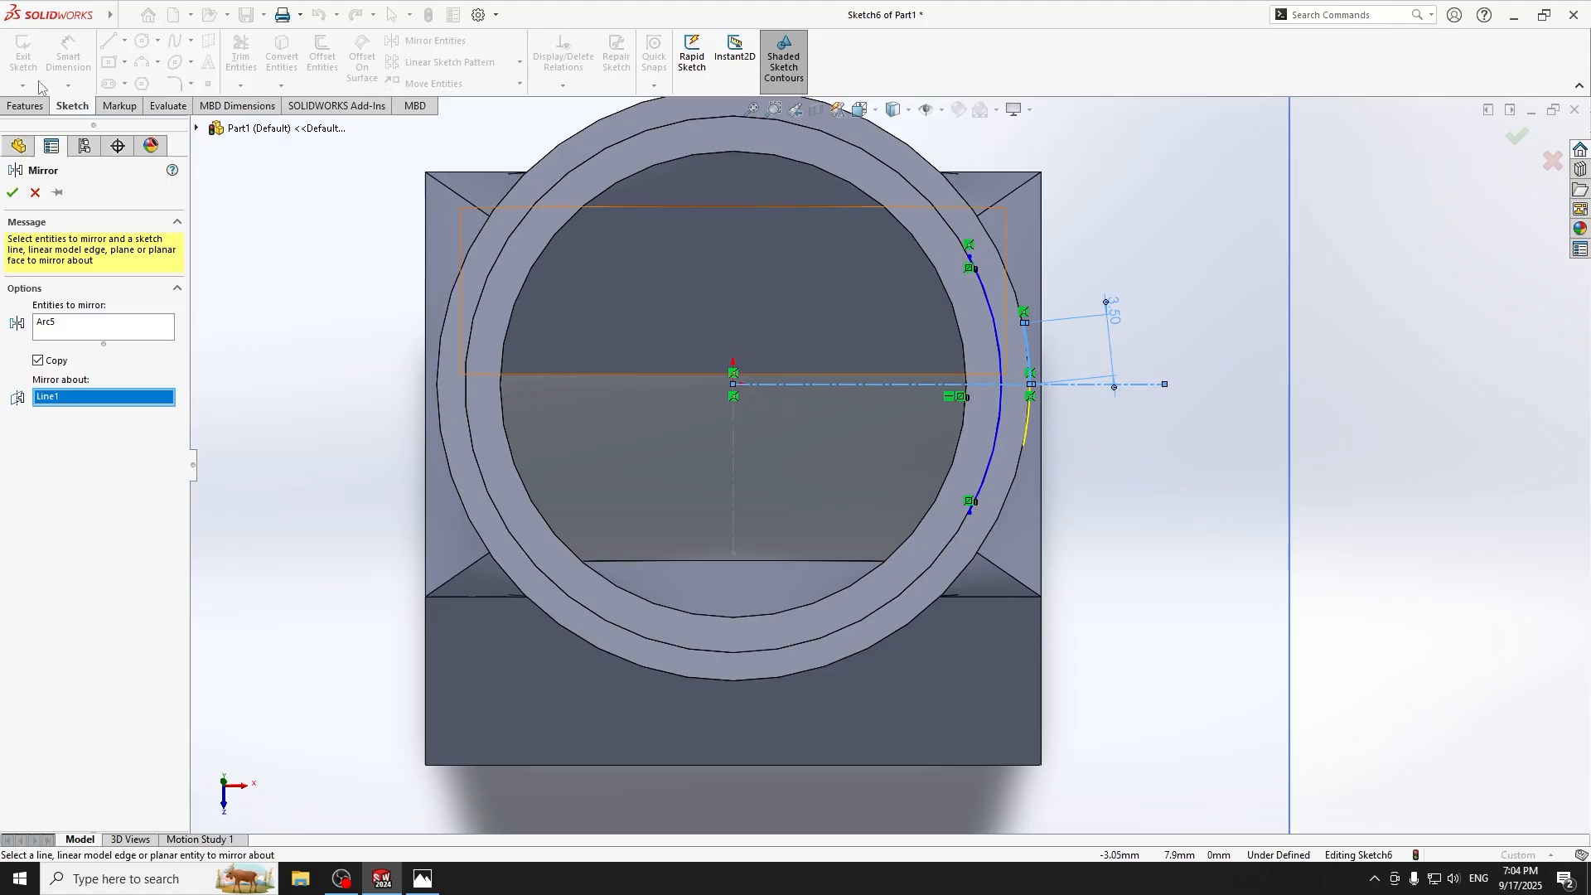
{"action": "left_click", "coordinate": [12, 192]}
Close the profile with two straight lines joining the upper and lower ends of the inner and outer arcs.
{"action": "left_click", "coordinate": [107, 41]}
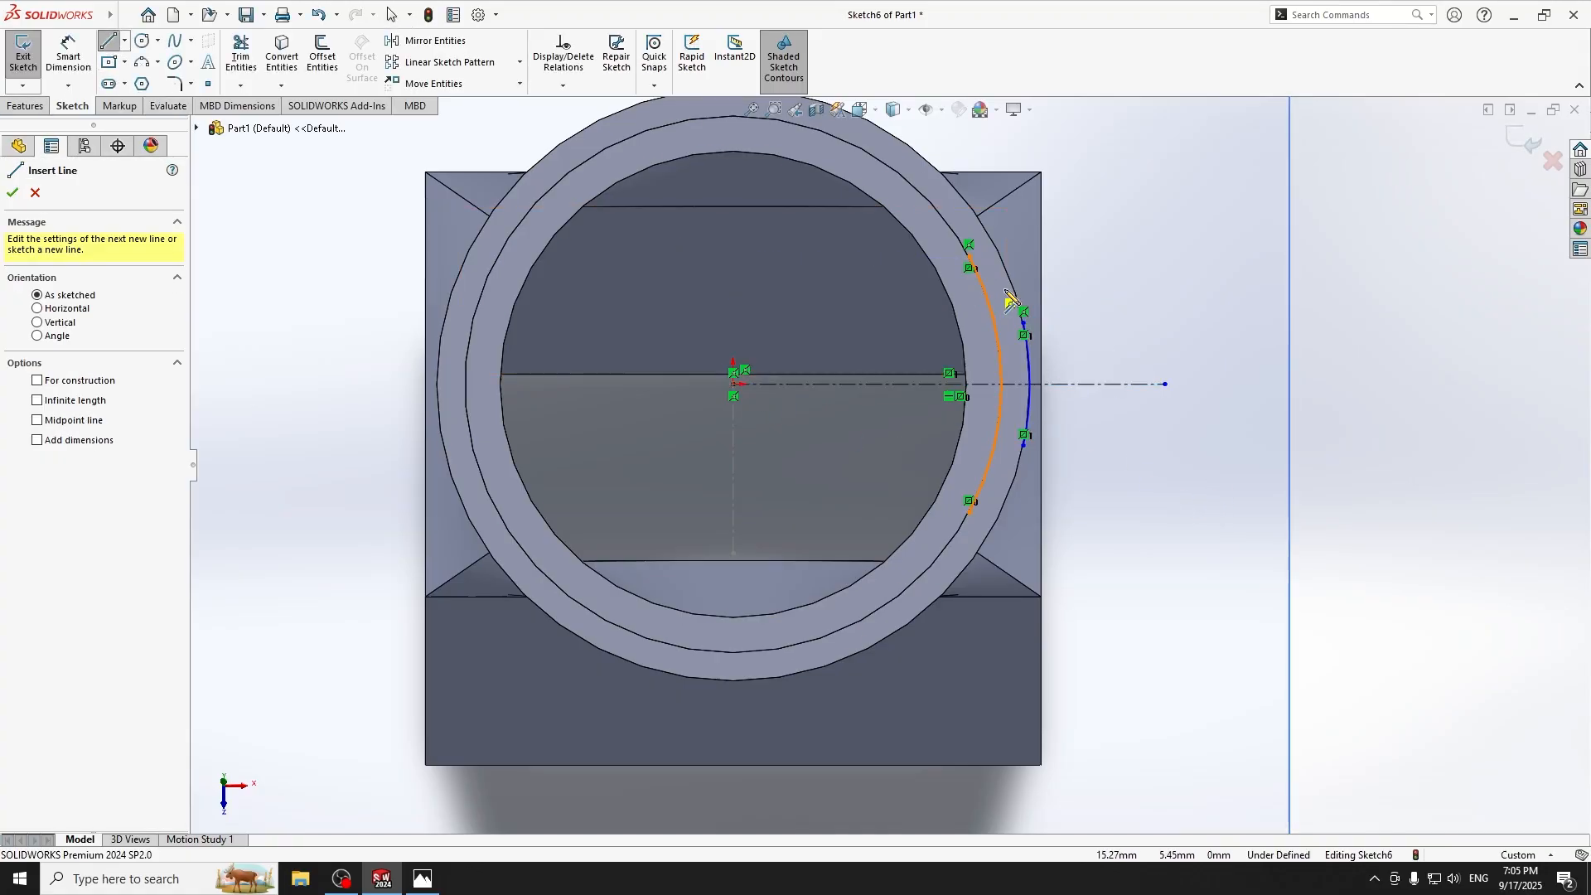
{"action": "left_click_drag", "start_coordinate": [970, 257], "coordinate": [1024, 323]}
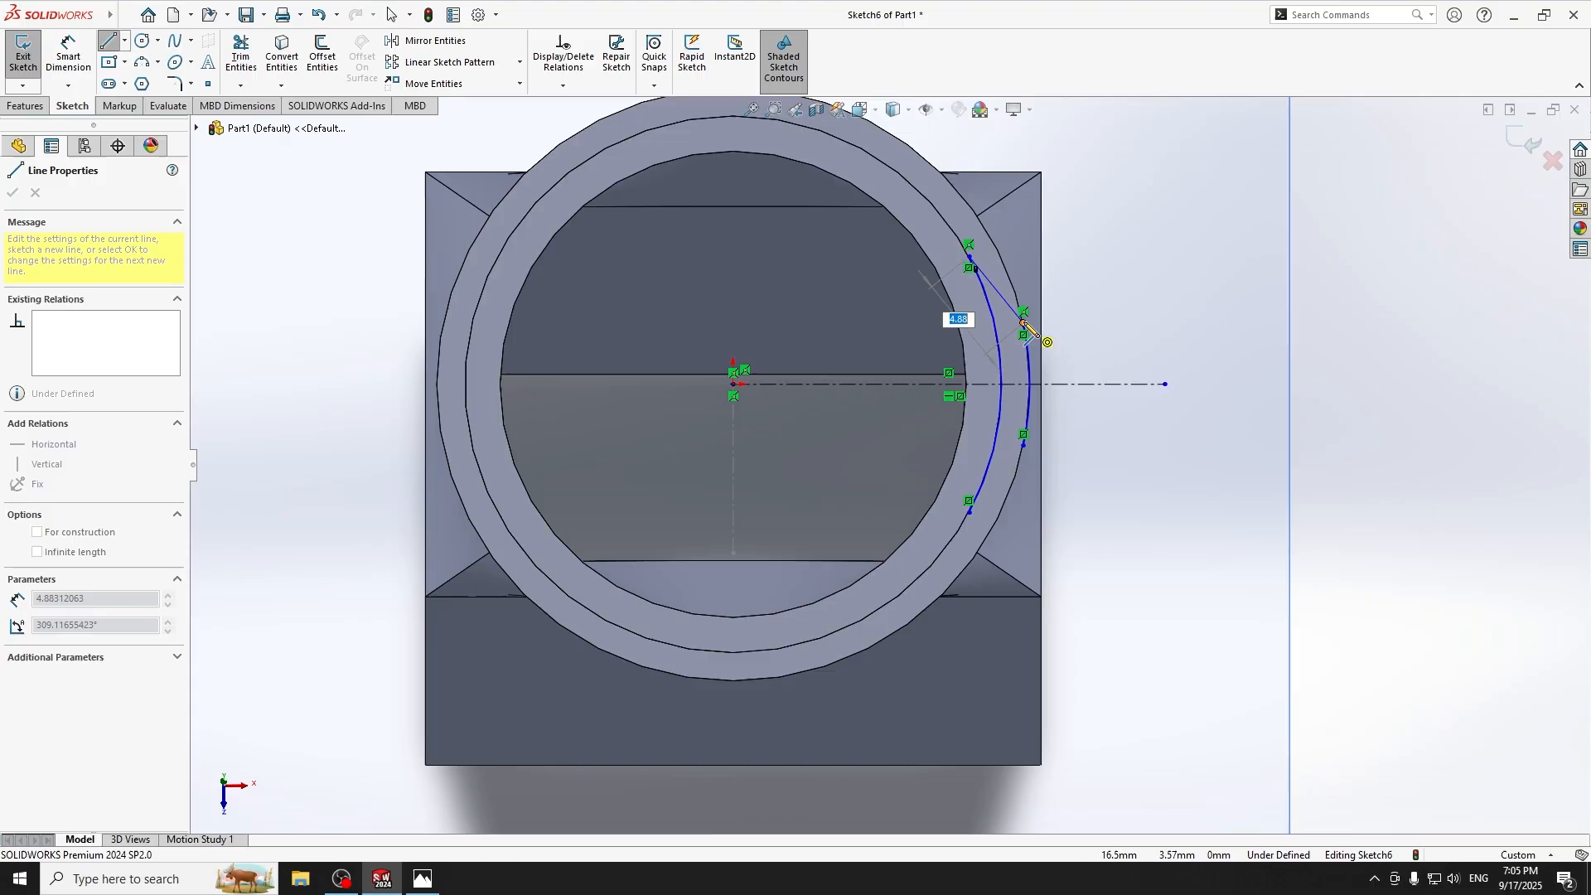
{"action": "left_click_drag", "start_coordinate": [1024, 443], "coordinate": [970, 511]}
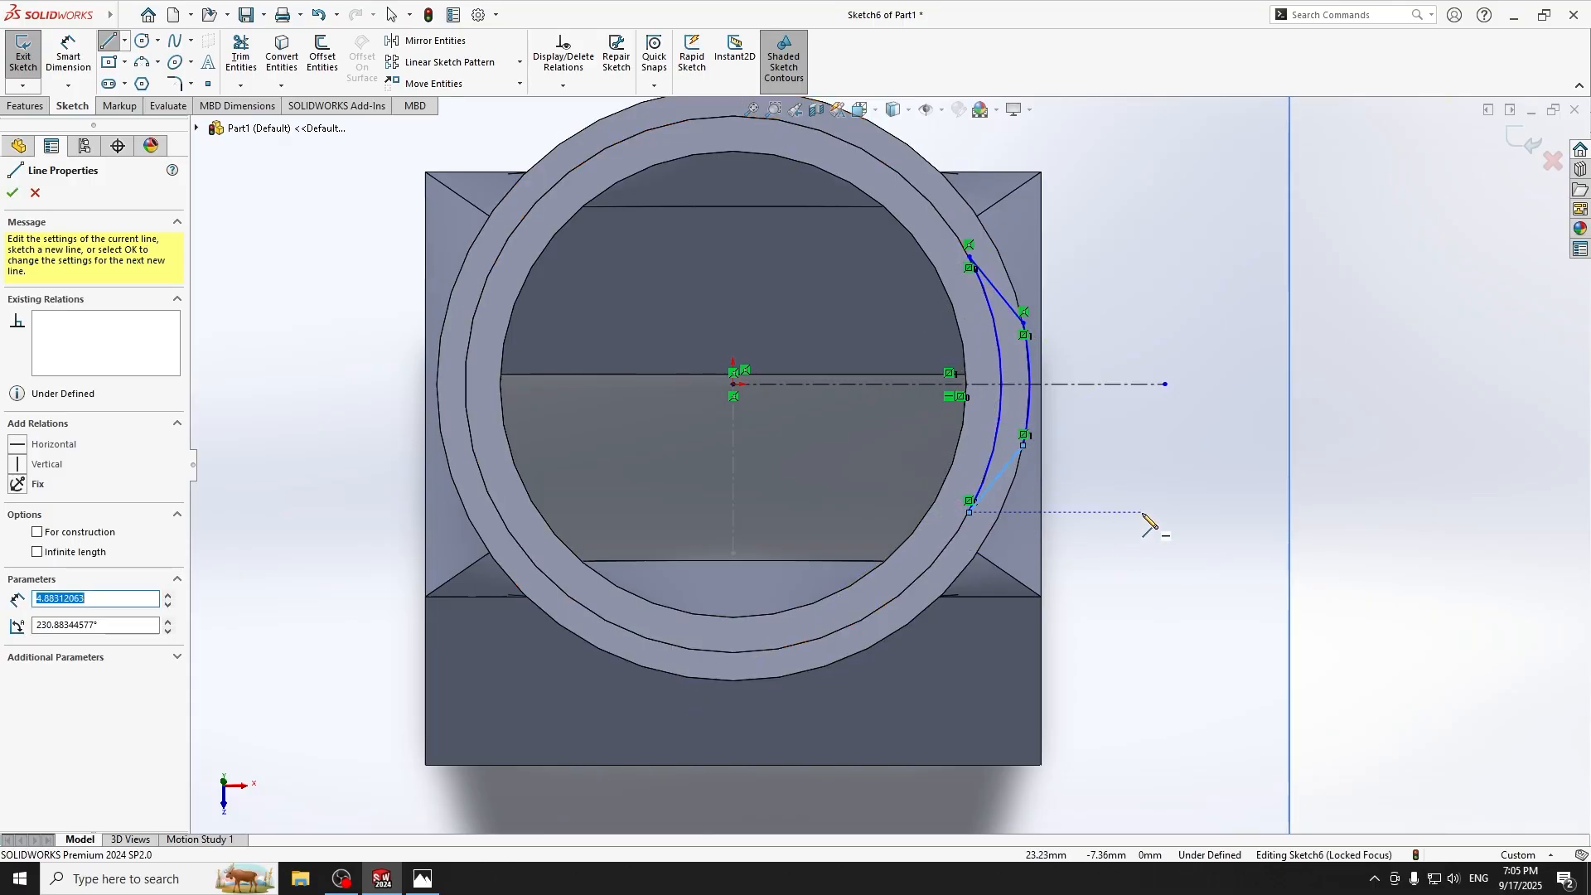
Extrude the closed arc profile as a Blind boss 5.5 mm from the collar toward the rectangular end, merged with the body.
{"action": "scroll", "coordinate": [1145, 522], "scroll_direction": "down", "scroll_amount": 3}
{"action": "scroll", "coordinate": [932, 442], "scroll_direction": "down", "scroll_amount": 2}
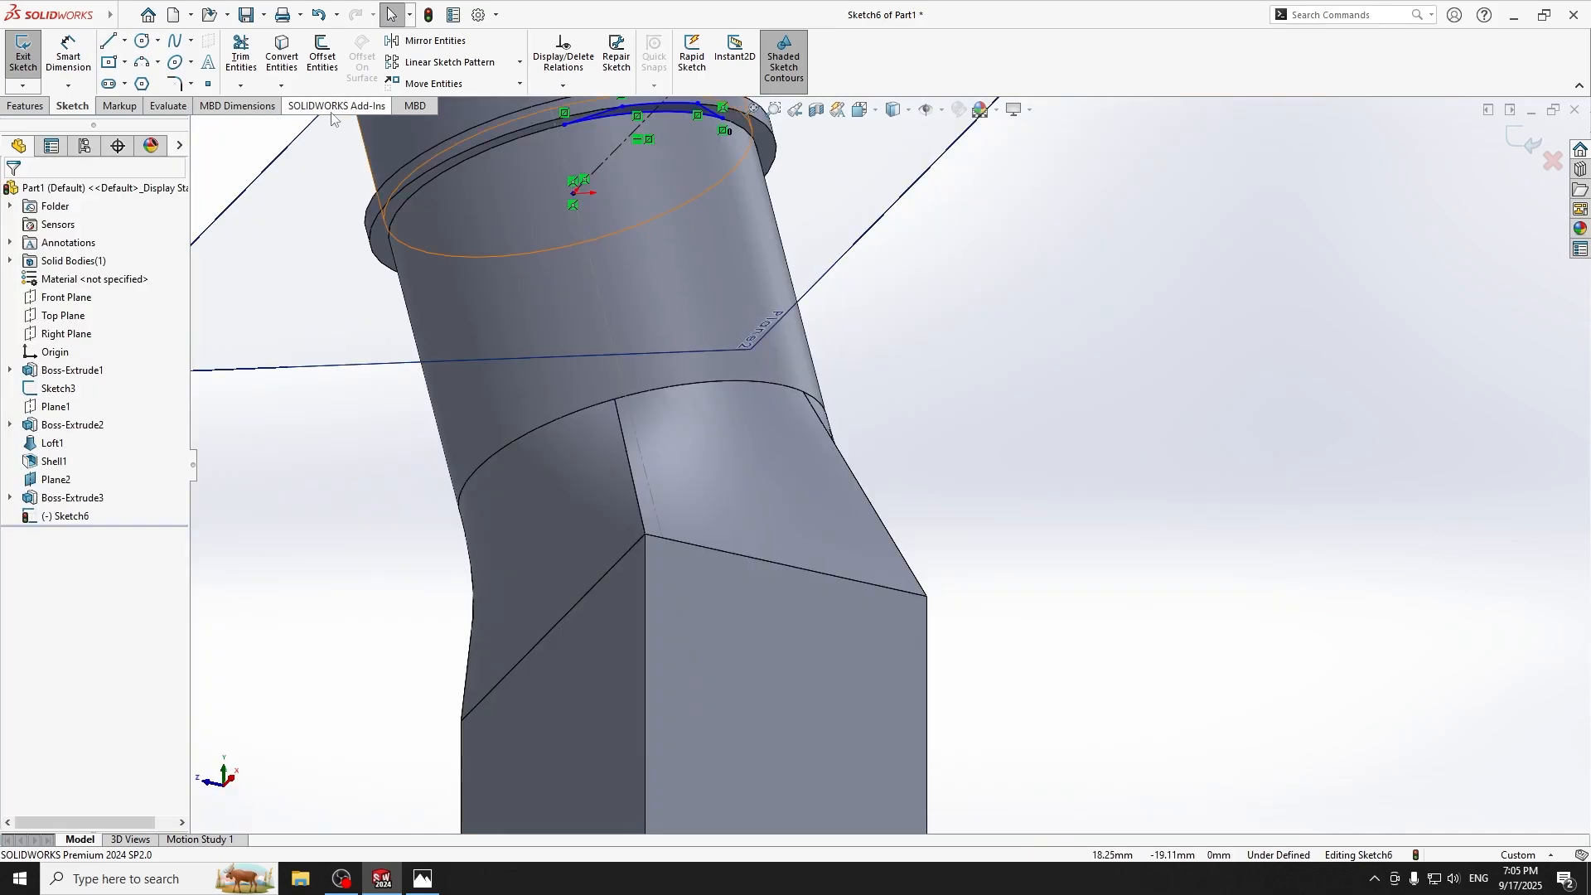
{"action": "left_click", "coordinate": [31, 107]}
{"action": "left_click", "coordinate": [29, 54]}
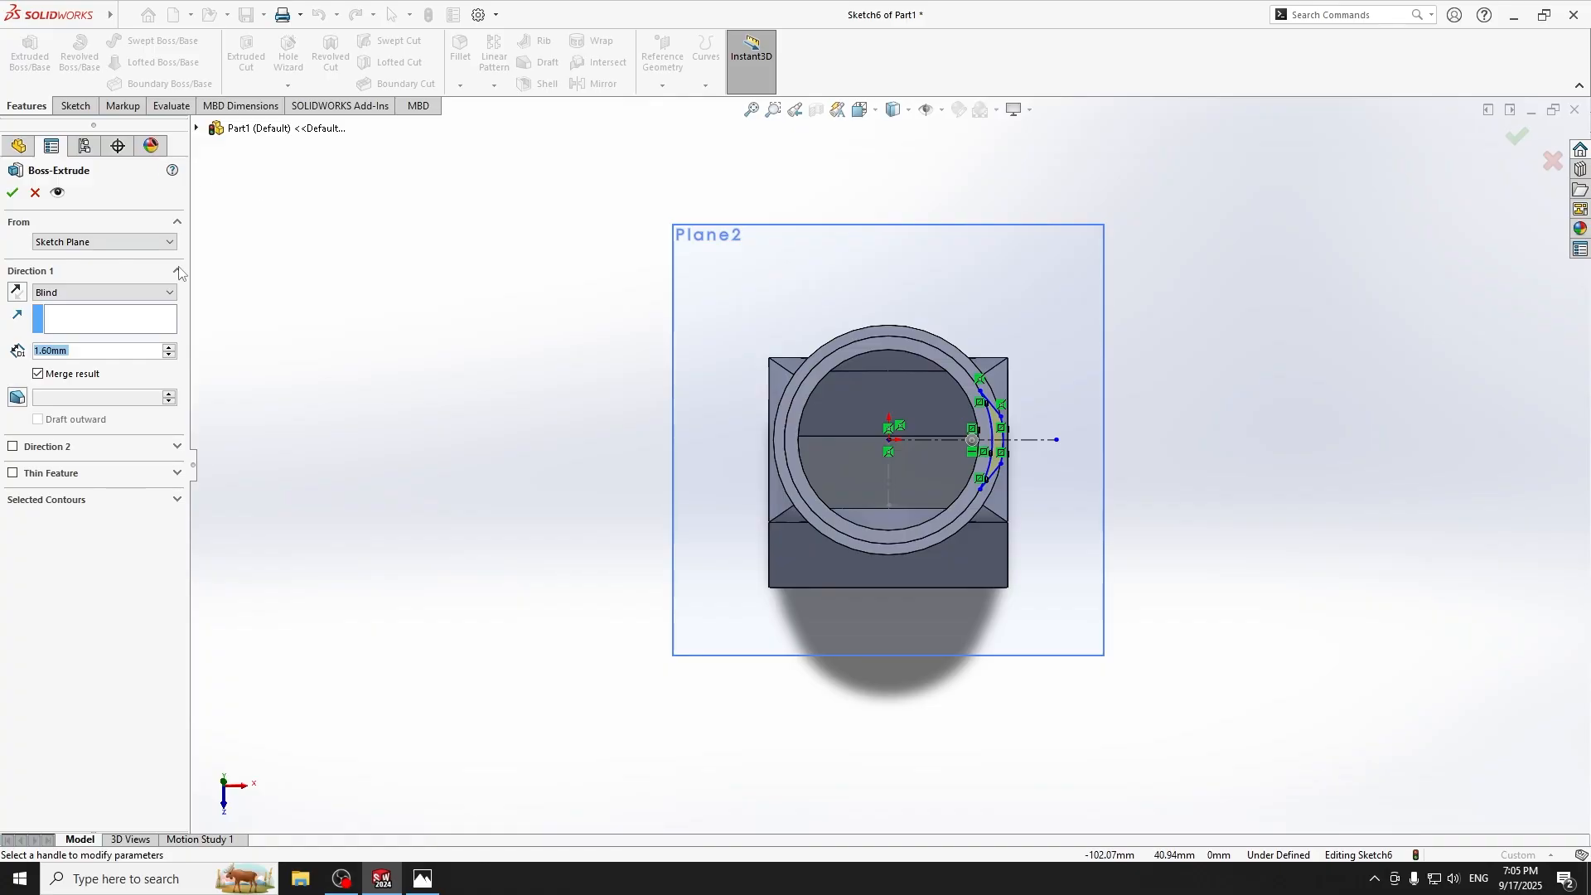
{"action": "type", "text": "5.5"}
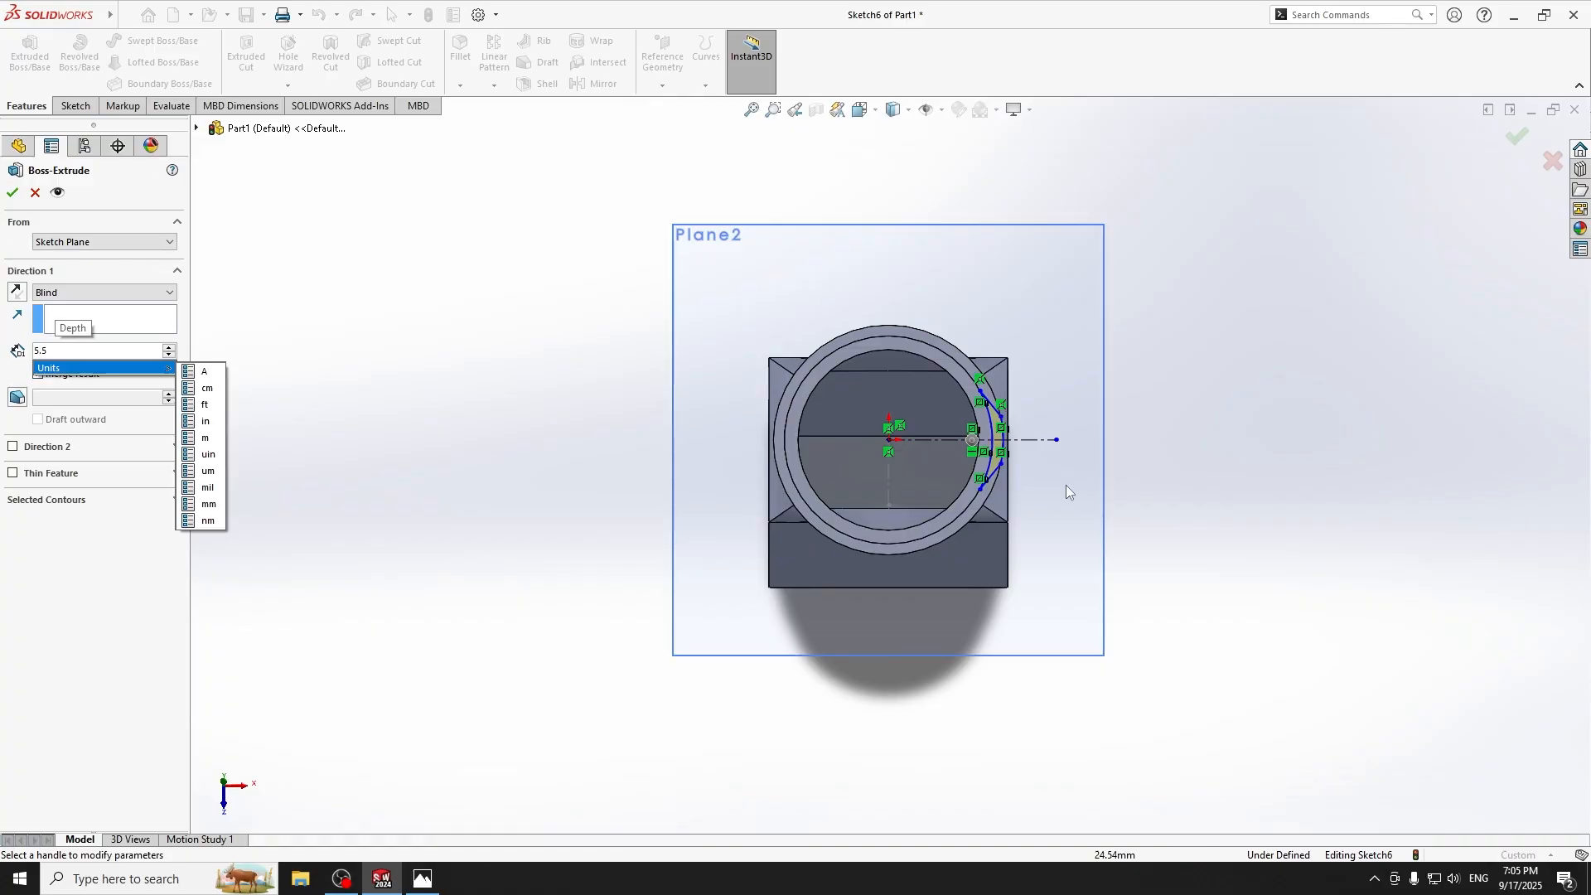
{"action": "middle_click_drag", "start_coordinate": [1066, 488], "coordinate": [926, 303]}
{"action": "scroll", "coordinate": [871, 327], "scroll_direction": "up", "scroll_amount": 1}
{"action": "scroll", "coordinate": [930, 315], "scroll_direction": "down", "scroll_amount": 4}
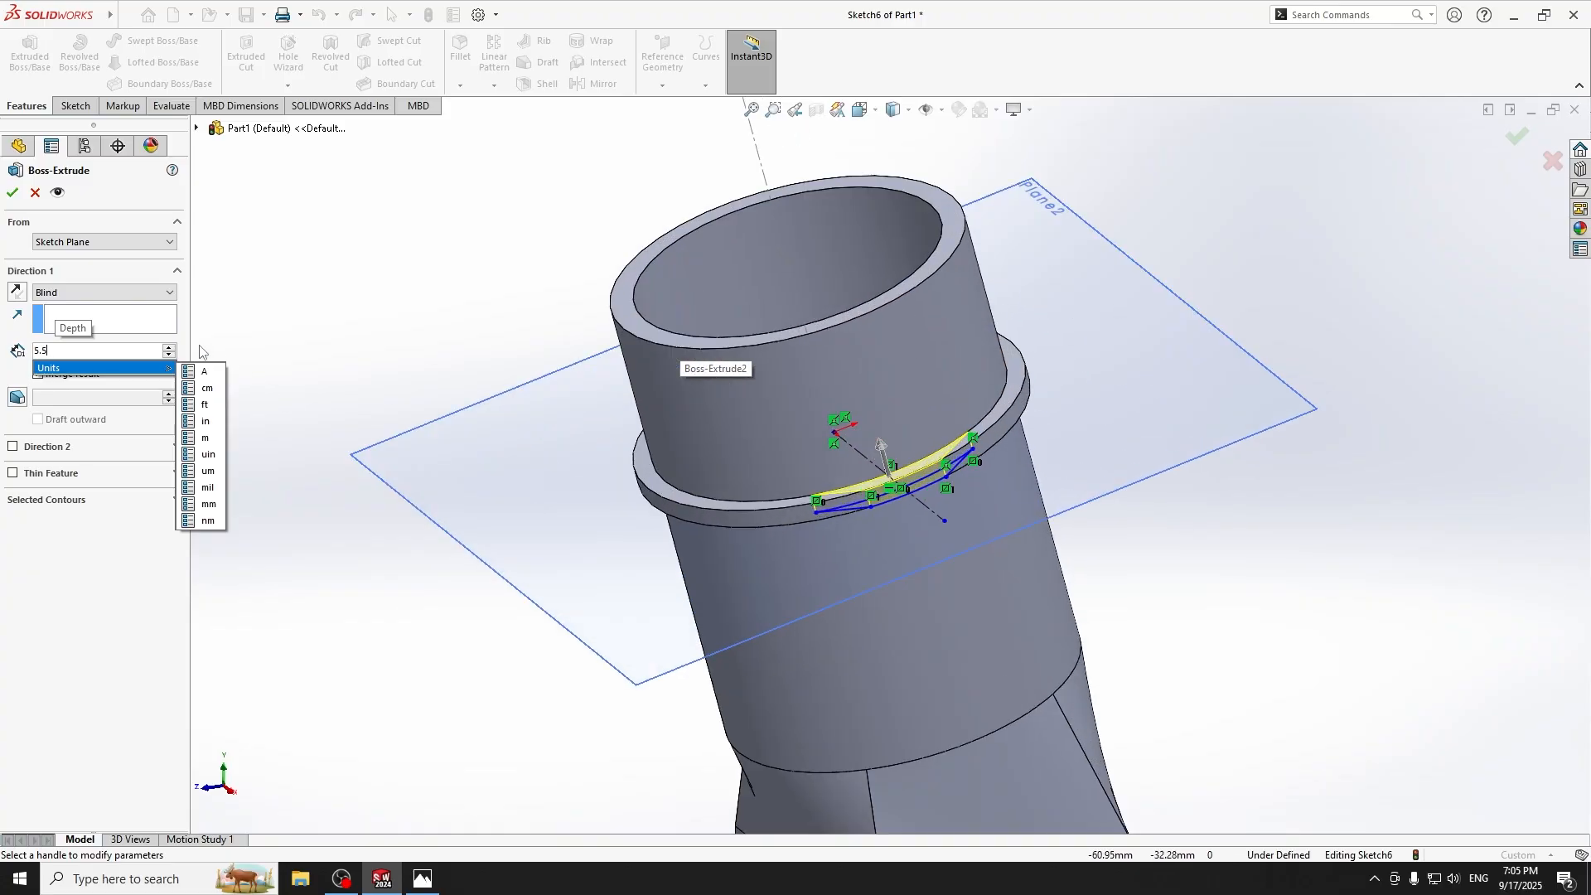
{"action": "left_click", "coordinate": [14, 299]}
{"action": "left_click", "coordinate": [14, 299]}
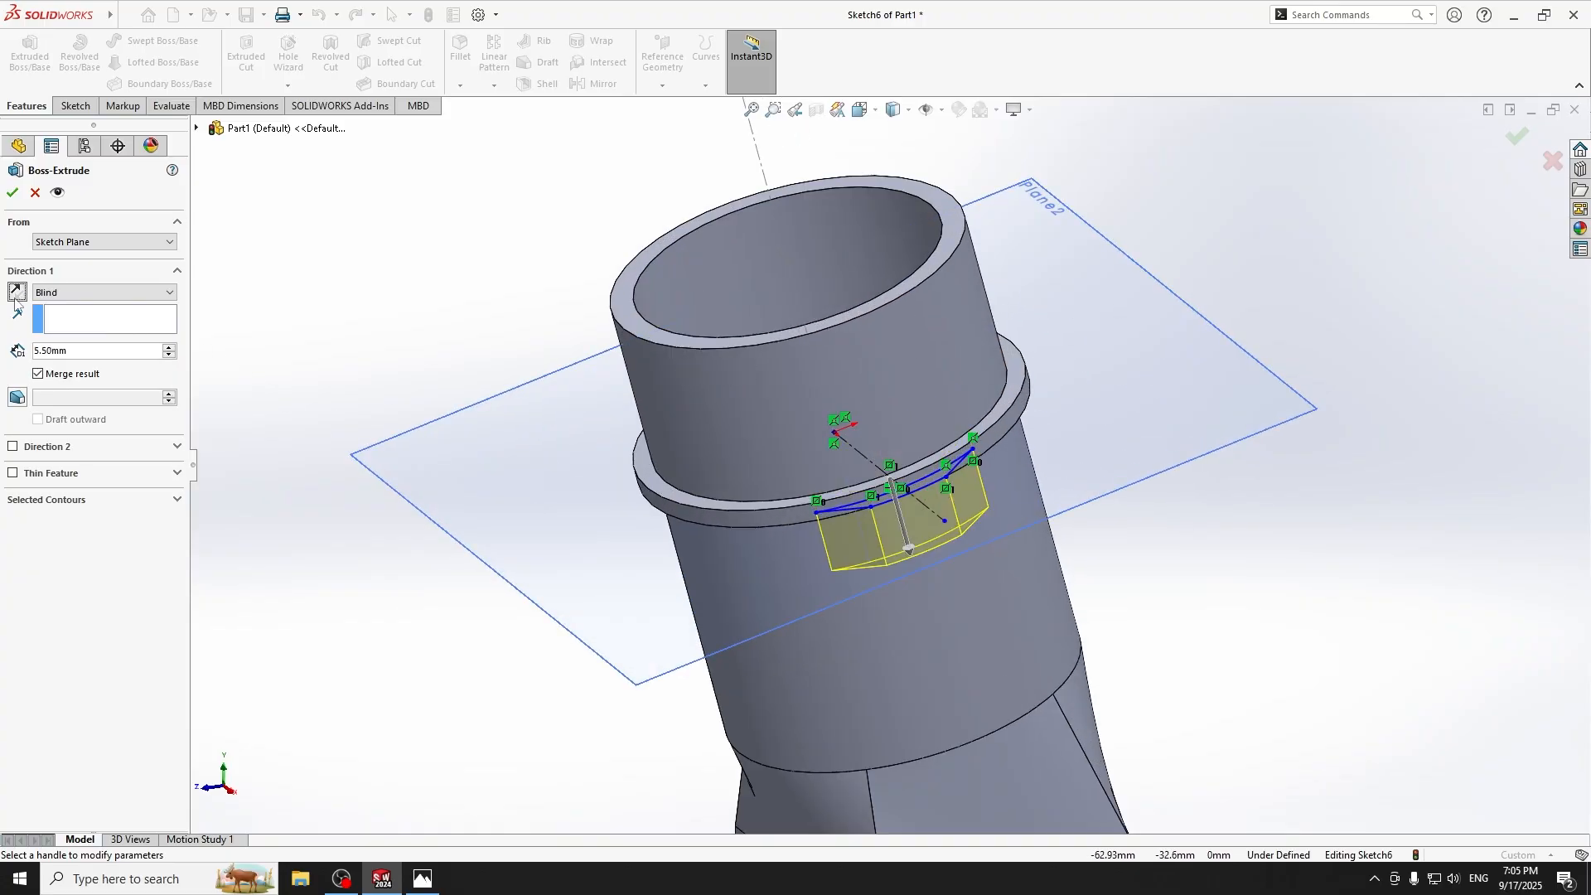
{"action": "left_click", "coordinate": [12, 193]}
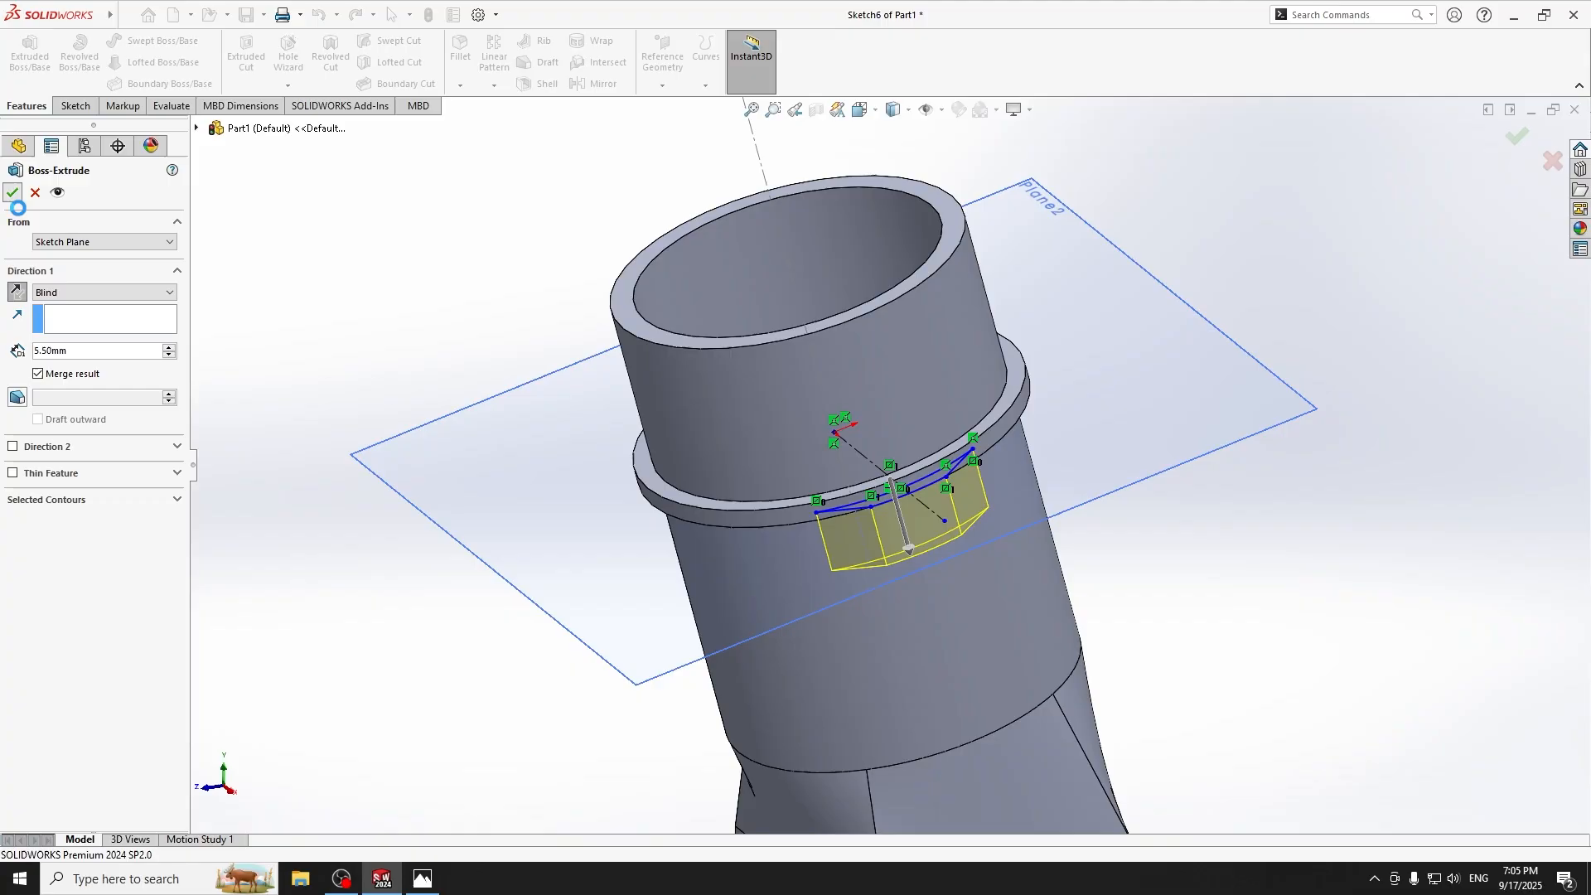
{"action": "middle_click_drag", "start_coordinate": [381, 344], "coordinate": [408, 275]}
{"action": "left_click", "coordinate": [471, 371]}
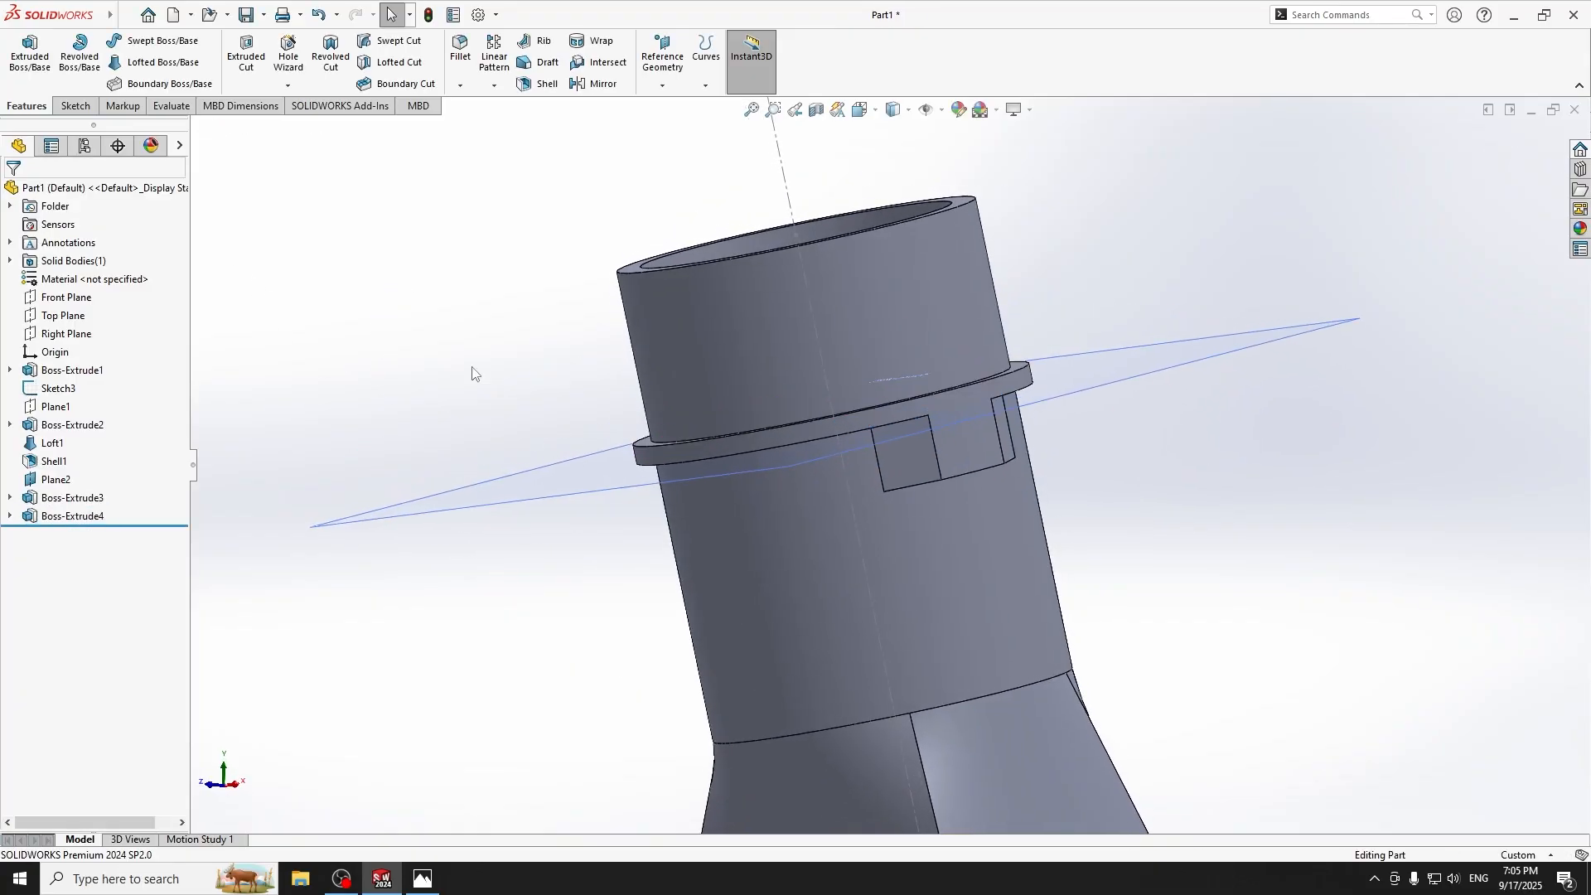
Circular-pattern the locking tab about the round tube's outer cylindrical face, 2 equally spaced instances over 360 degrees.
{"action": "left_click", "coordinate": [931, 461]}
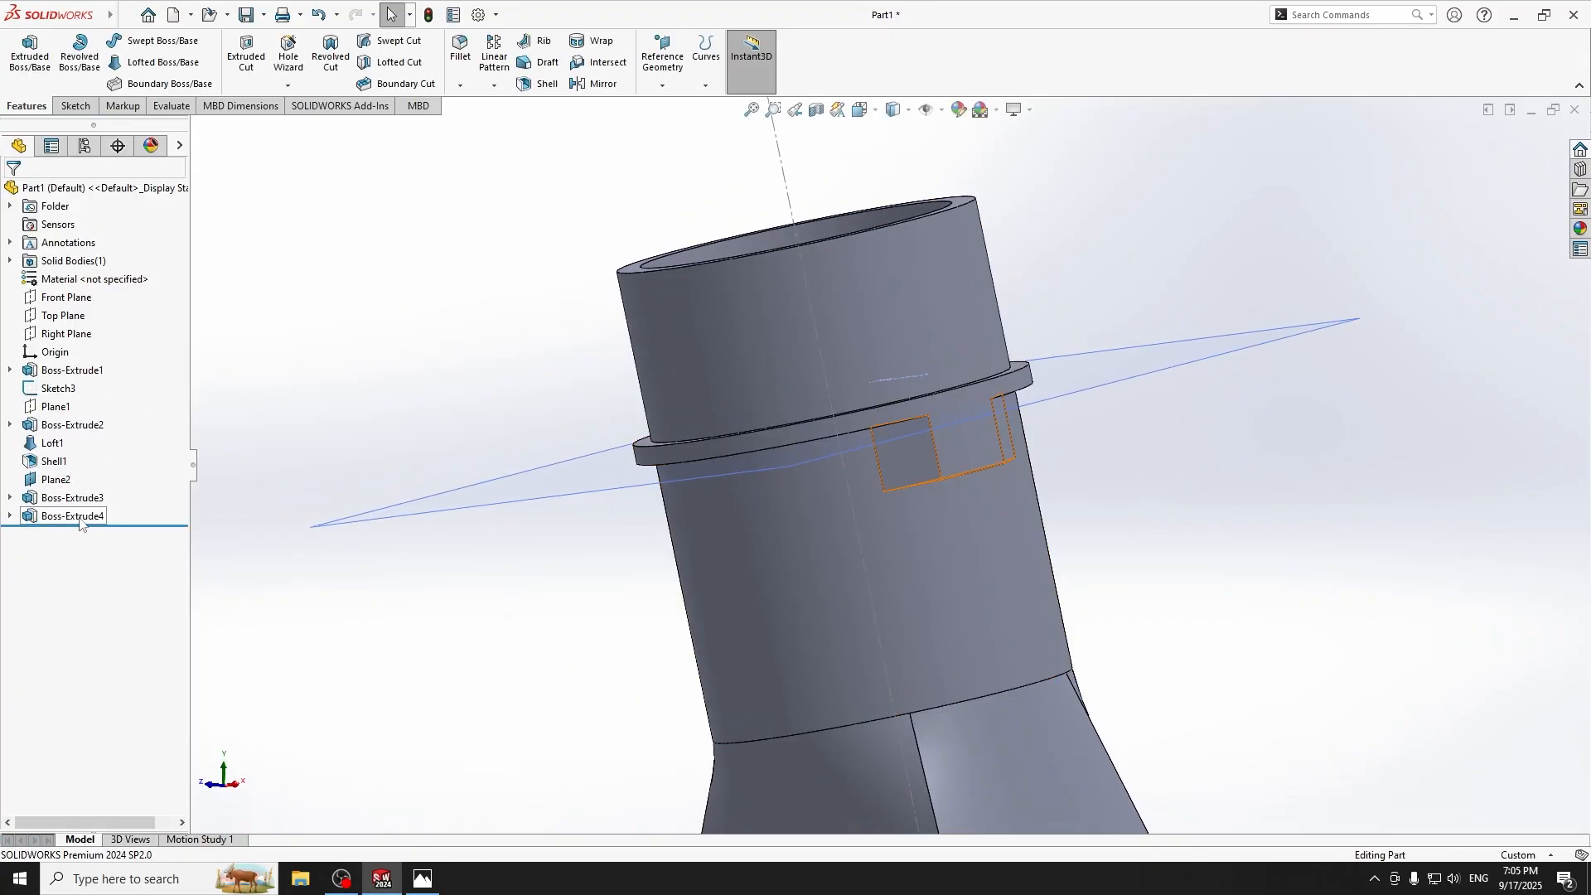
{"action": "middle_click_drag", "start_coordinate": [282, 370], "coordinate": [176, 502]}
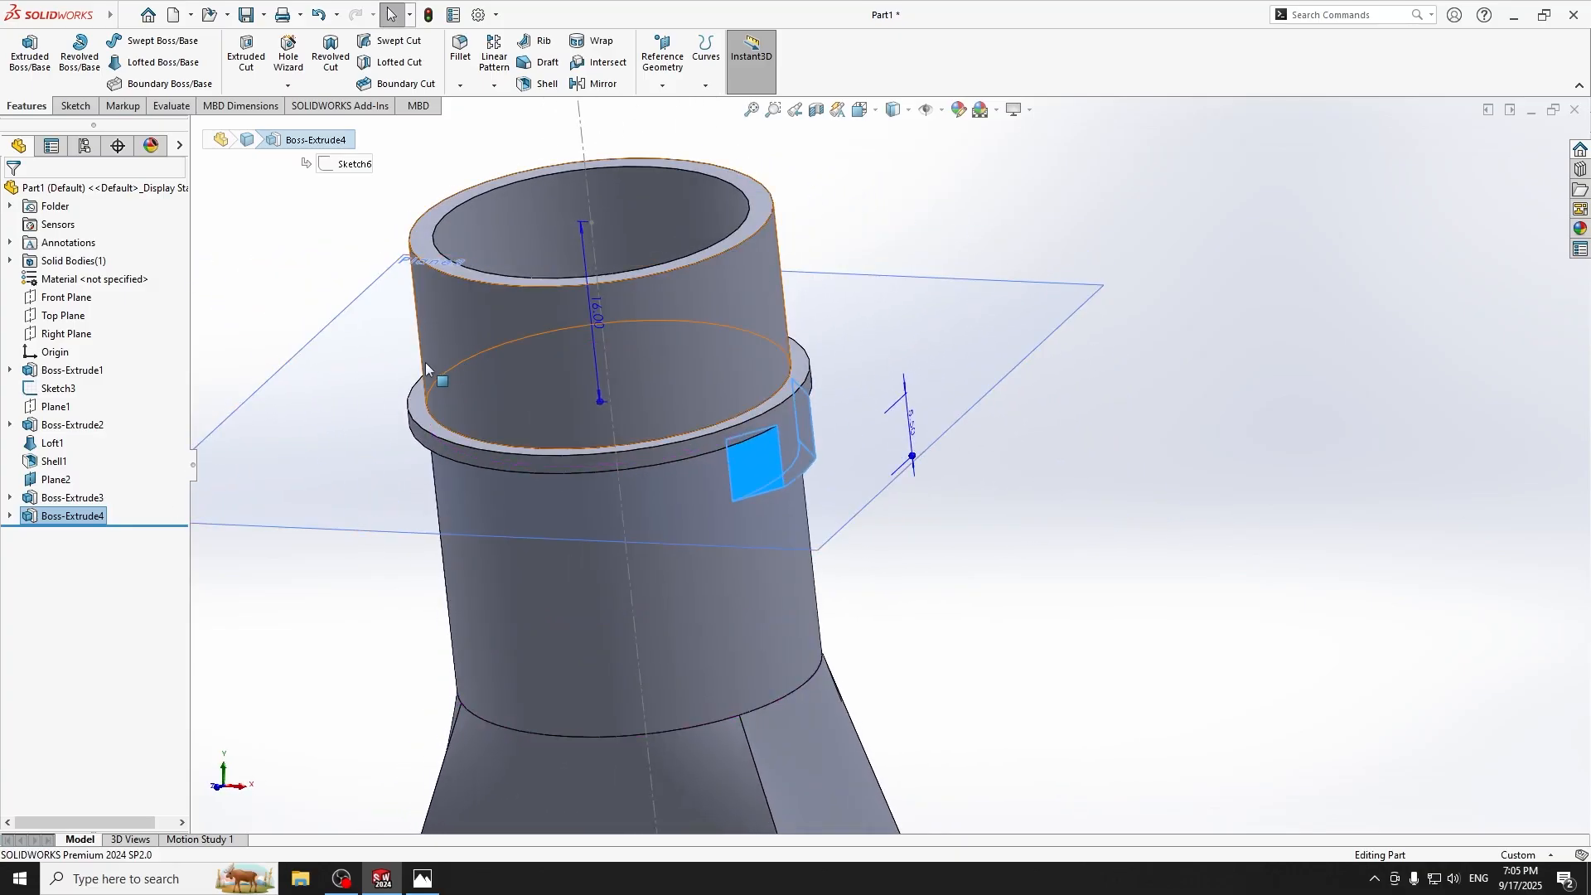
{"action": "scroll", "coordinate": [425, 363], "scroll_direction": "up", "scroll_amount": 2}
{"action": "left_click", "coordinate": [494, 84]}
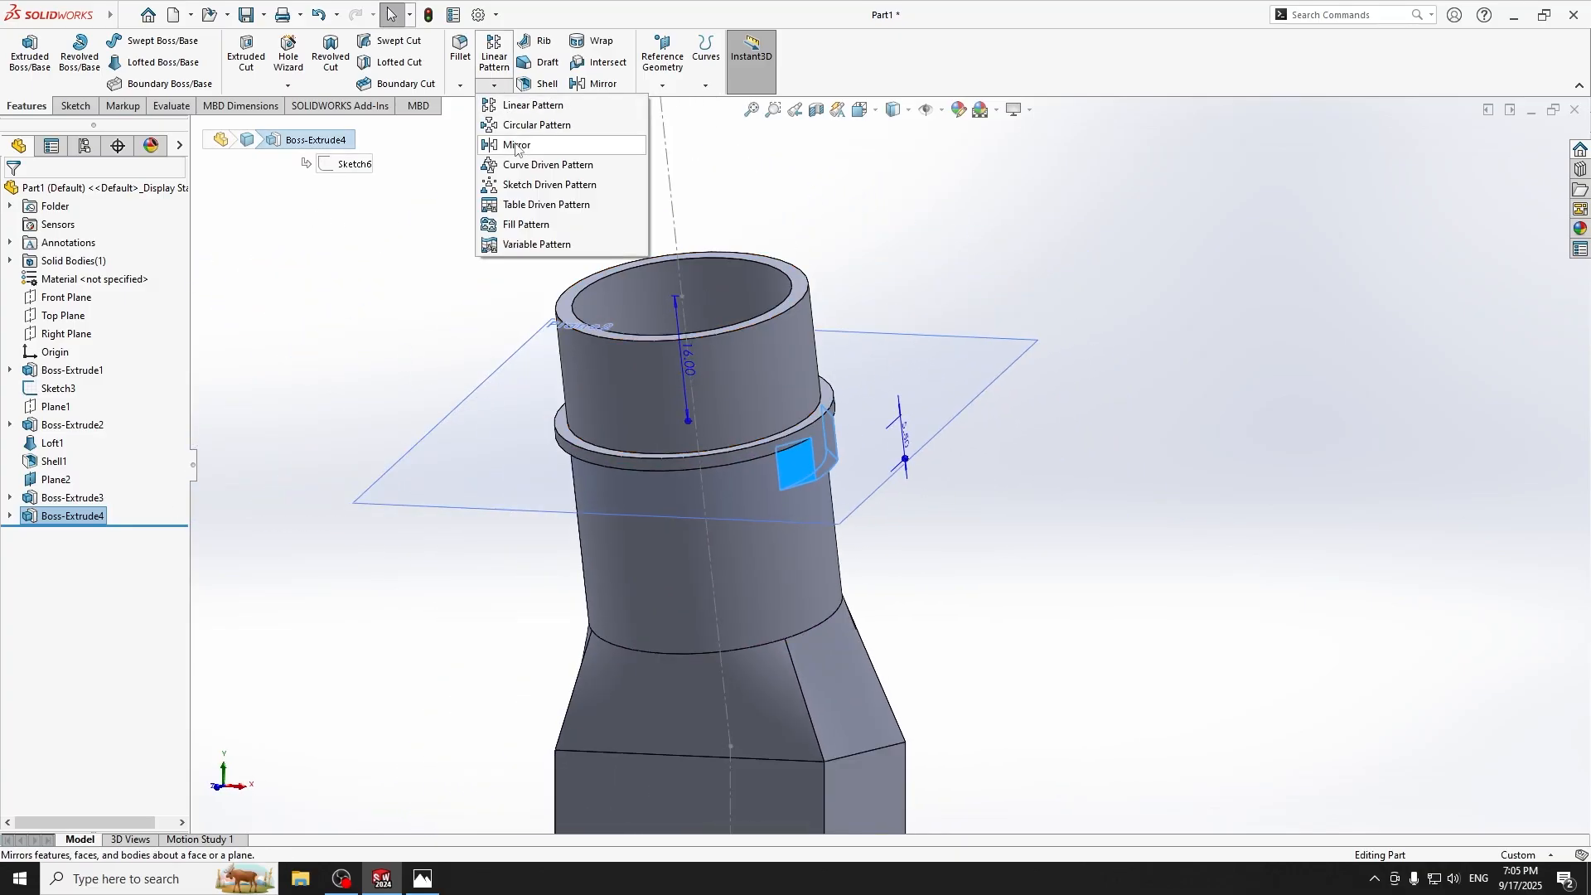
{"action": "left_click", "coordinate": [503, 126]}
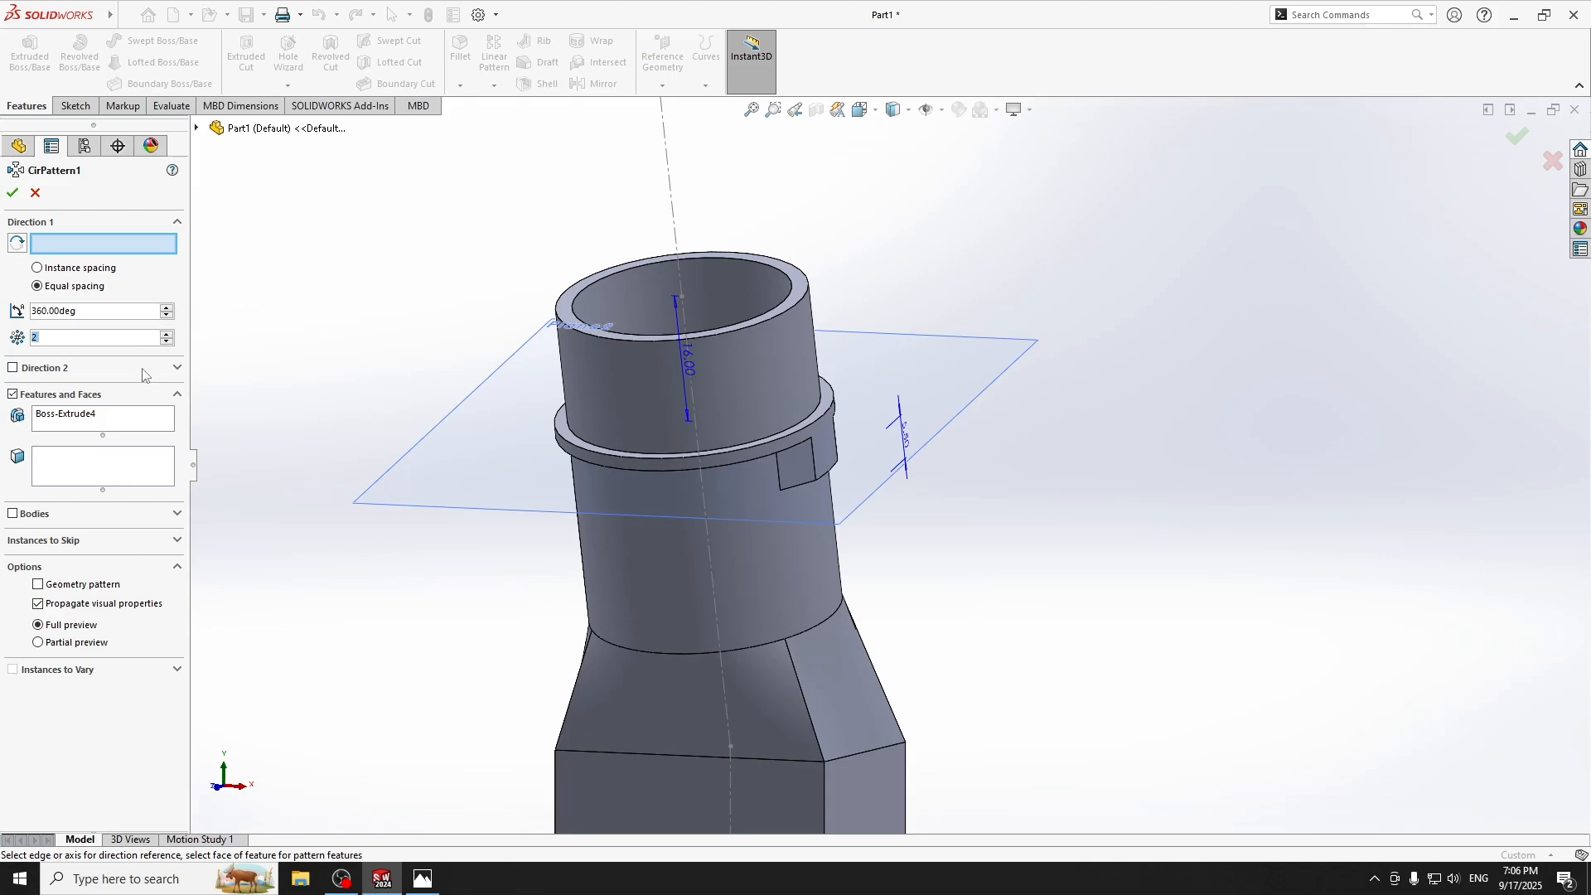
{"action": "left_click", "coordinate": [633, 551]}
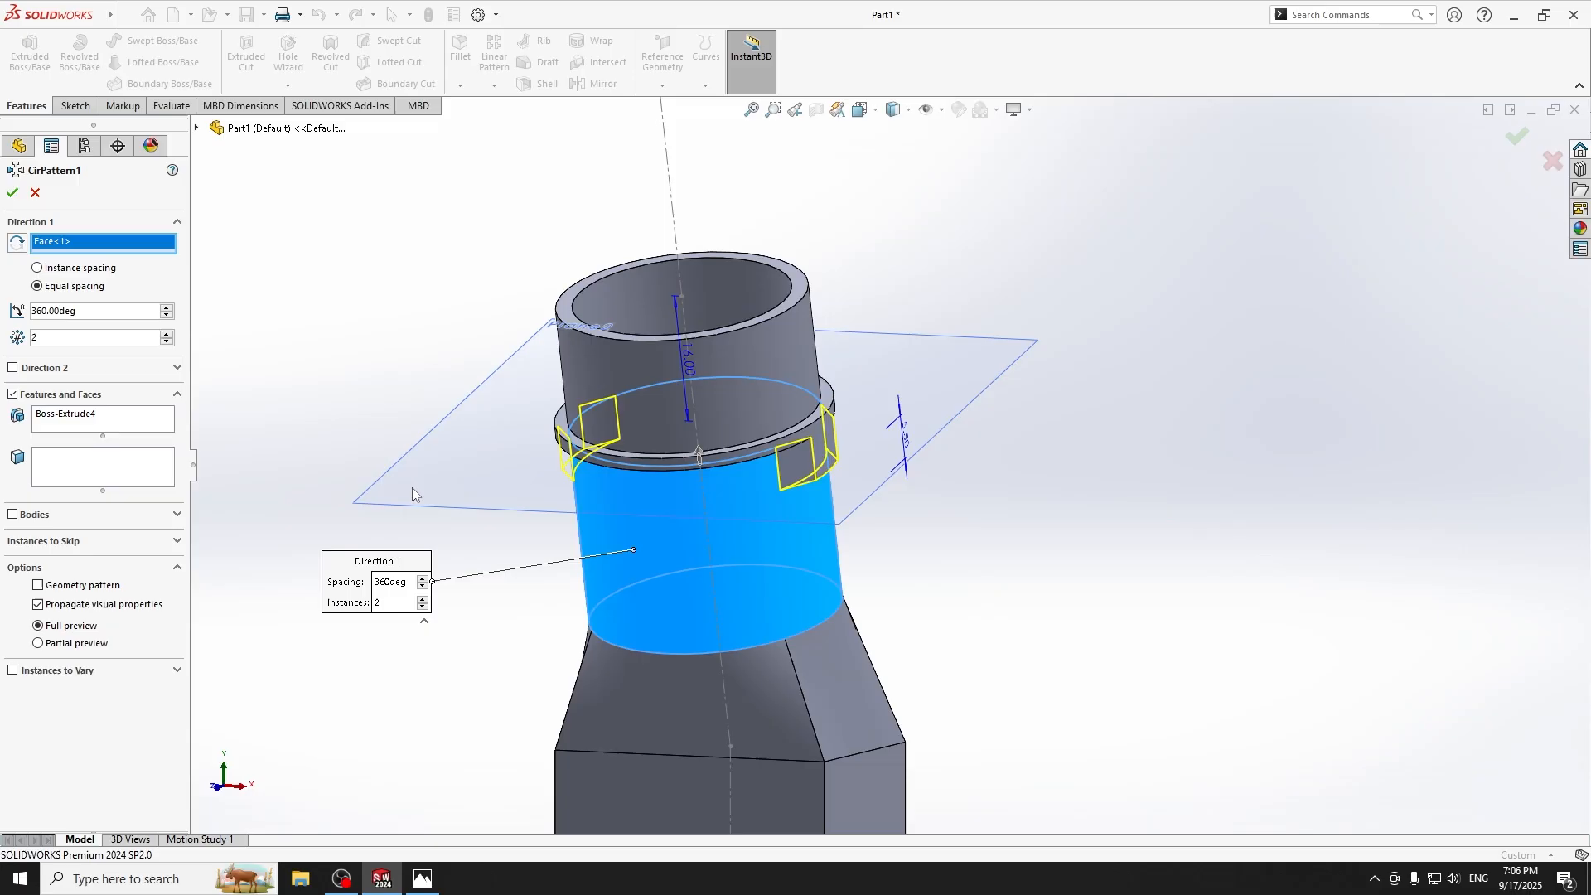
{"action": "left_click", "coordinate": [12, 194]}
Create a reference plane tangent to the upper tube section's outer face, located by a point projected to the nearest surface location.
{"action": "middle_click_drag", "start_coordinate": [327, 313], "coordinate": [509, 319]}
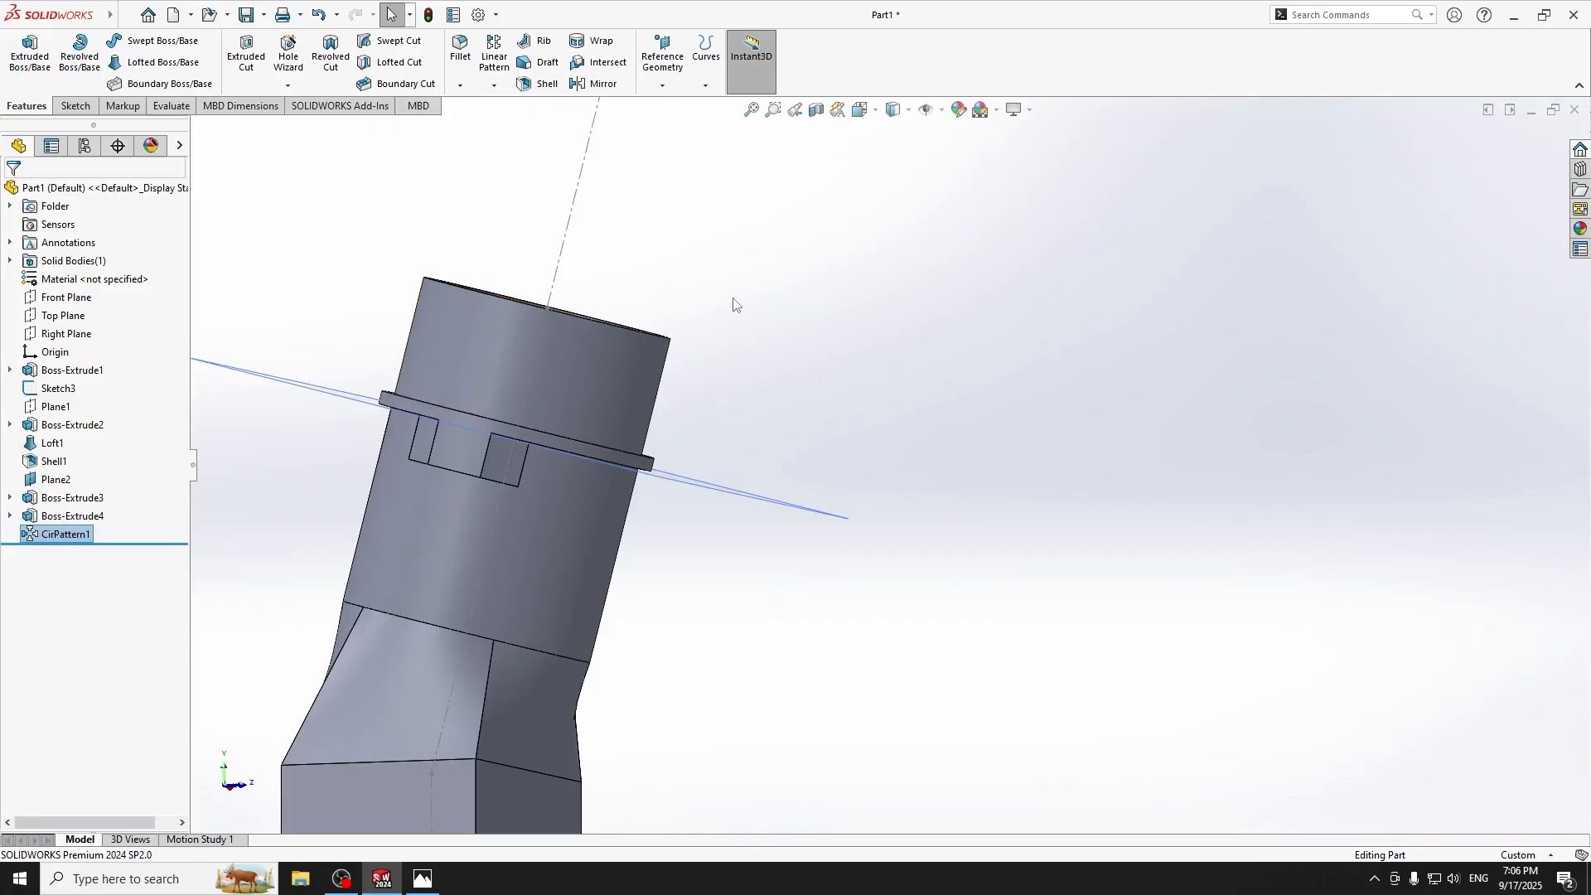
{"action": "middle_click_drag", "start_coordinate": [664, 357], "coordinate": [550, 470]}
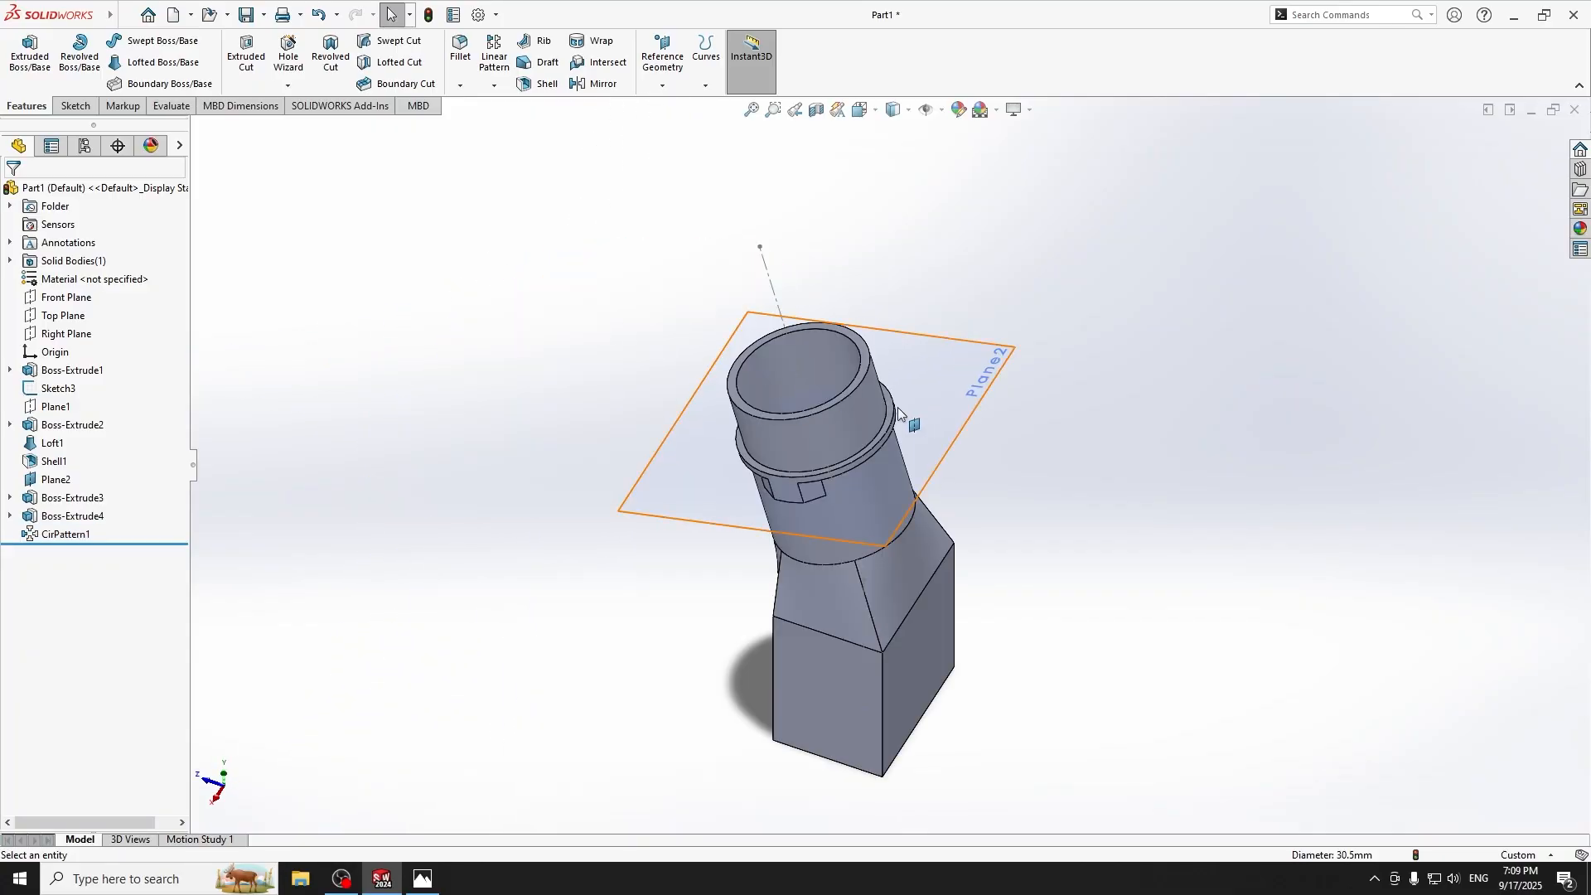
{"action": "left_click", "coordinate": [668, 89]}
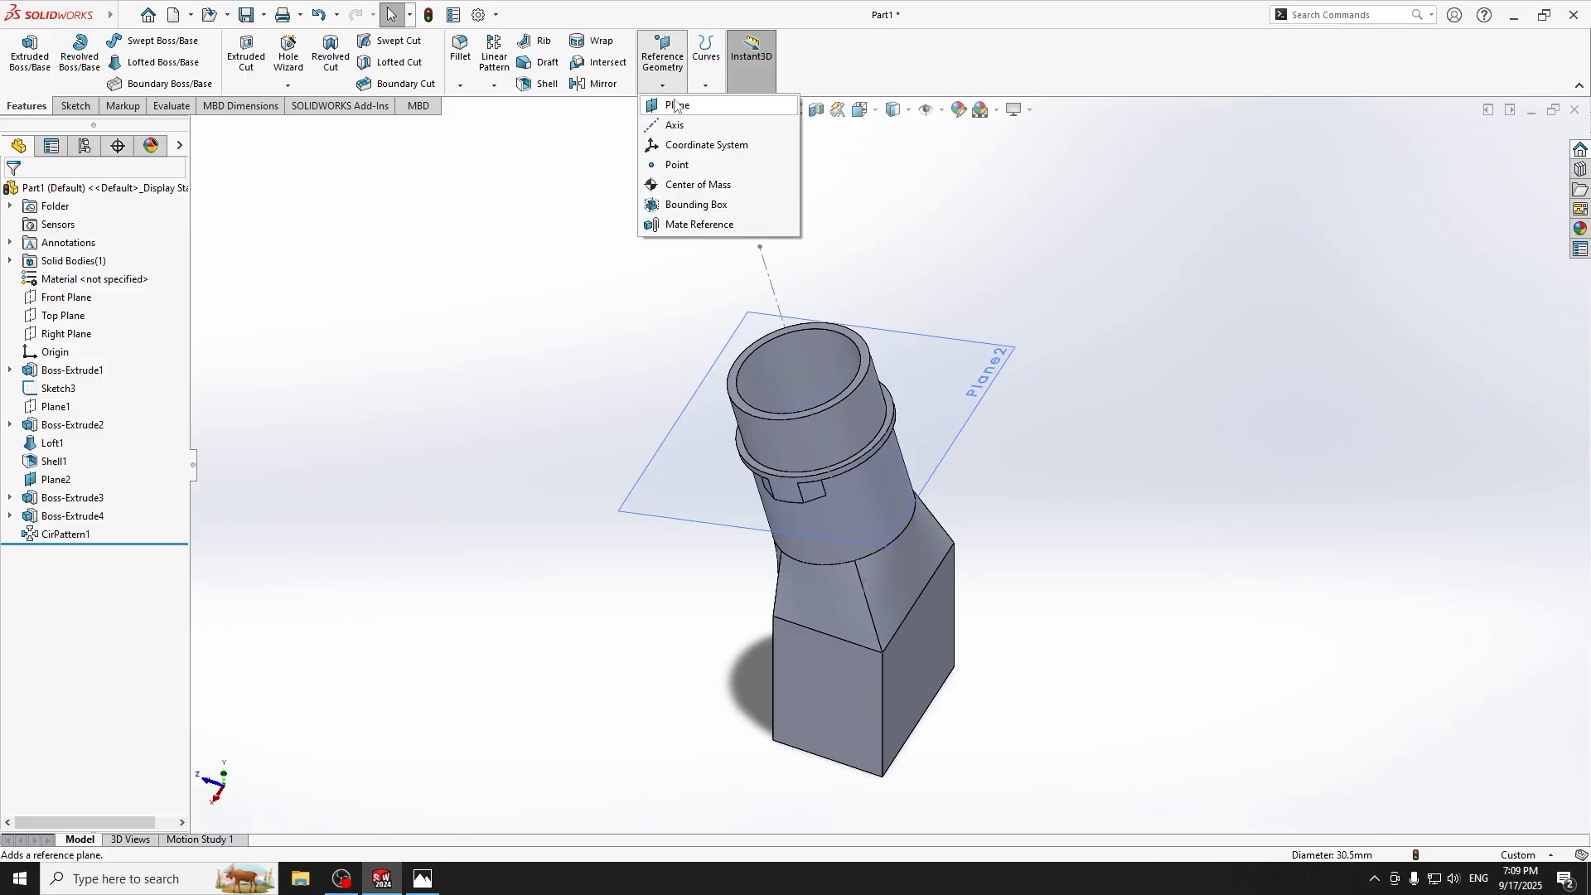
{"action": "left_click", "coordinate": [673, 108]}
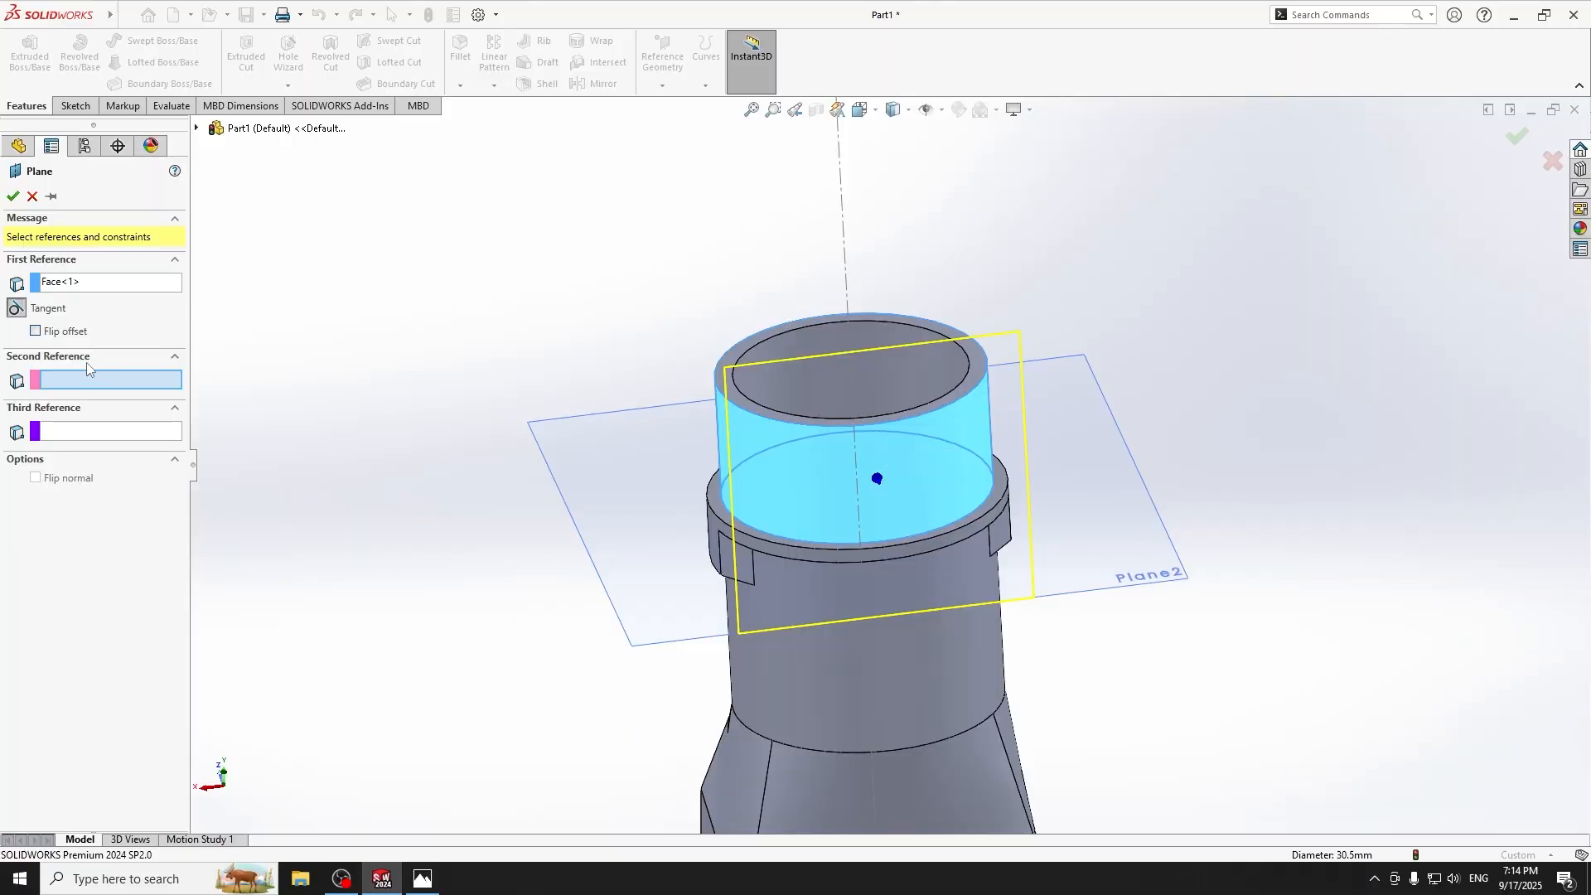
{"action": "left_click", "coordinate": [878, 424]}
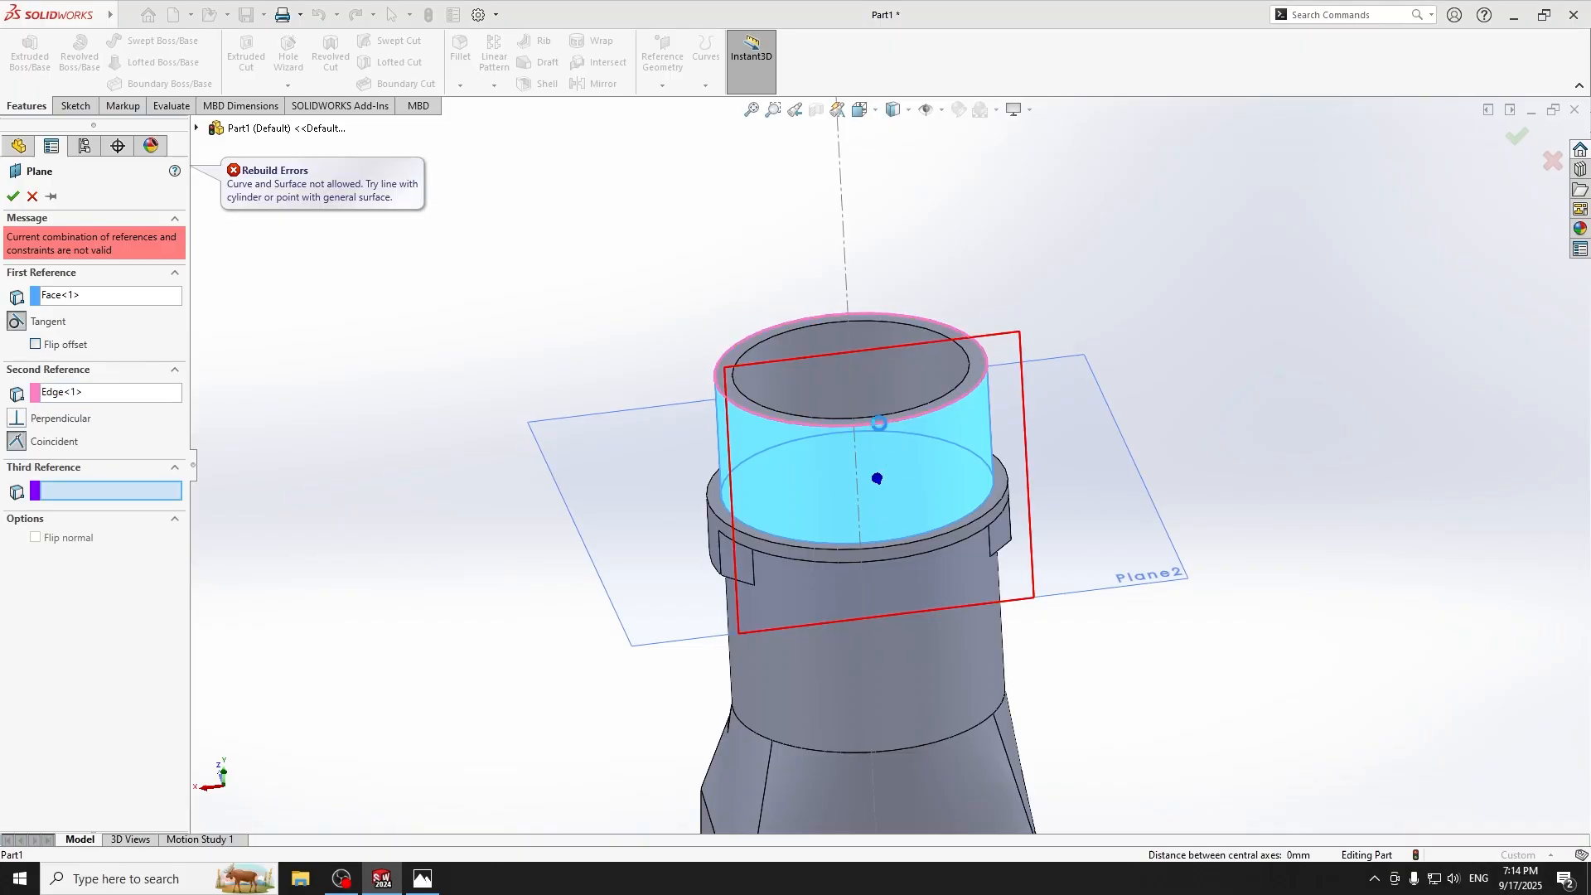
{"action": "left_click", "coordinate": [881, 424]}
{"action": "left_click", "coordinate": [878, 428]}
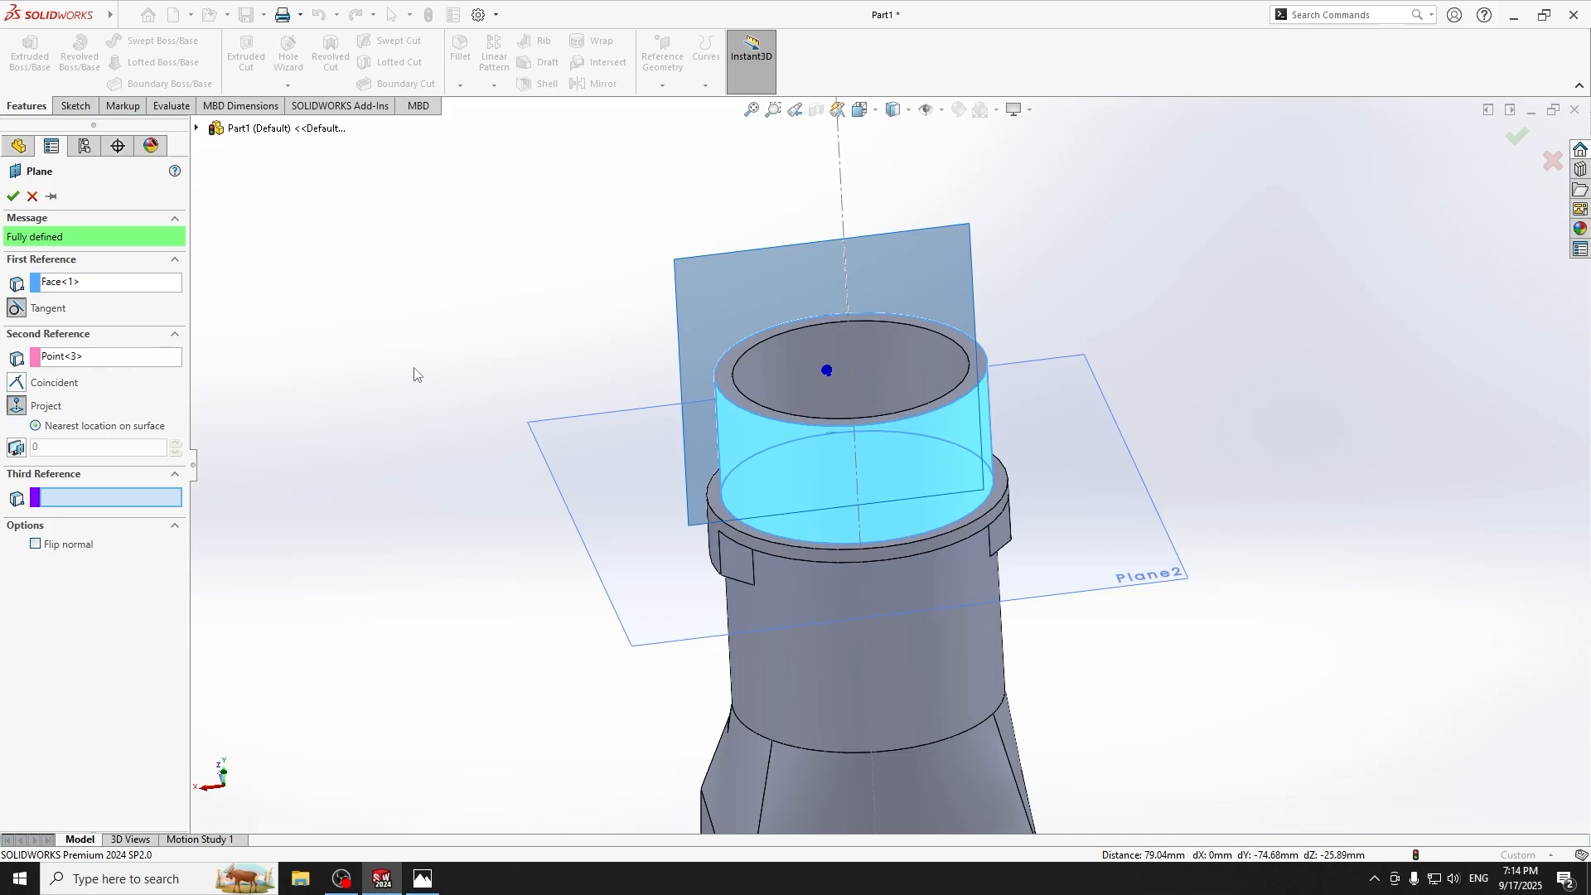
{"action": "middle_click_drag", "start_coordinate": [415, 375], "coordinate": [602, 391]}
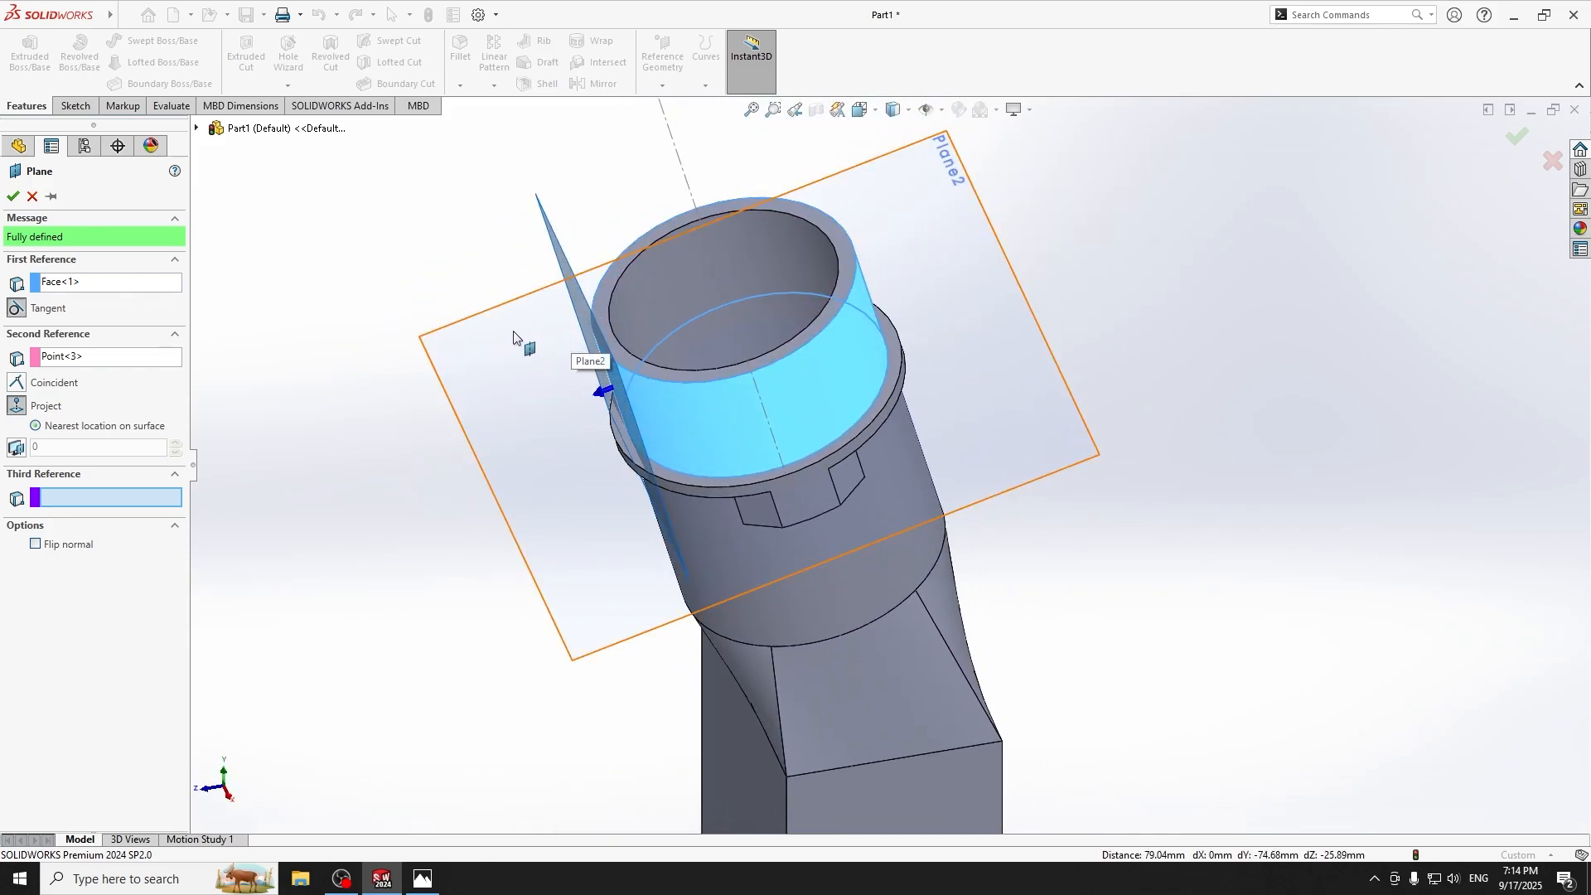
{"action": "left_click", "coordinate": [13, 195]}
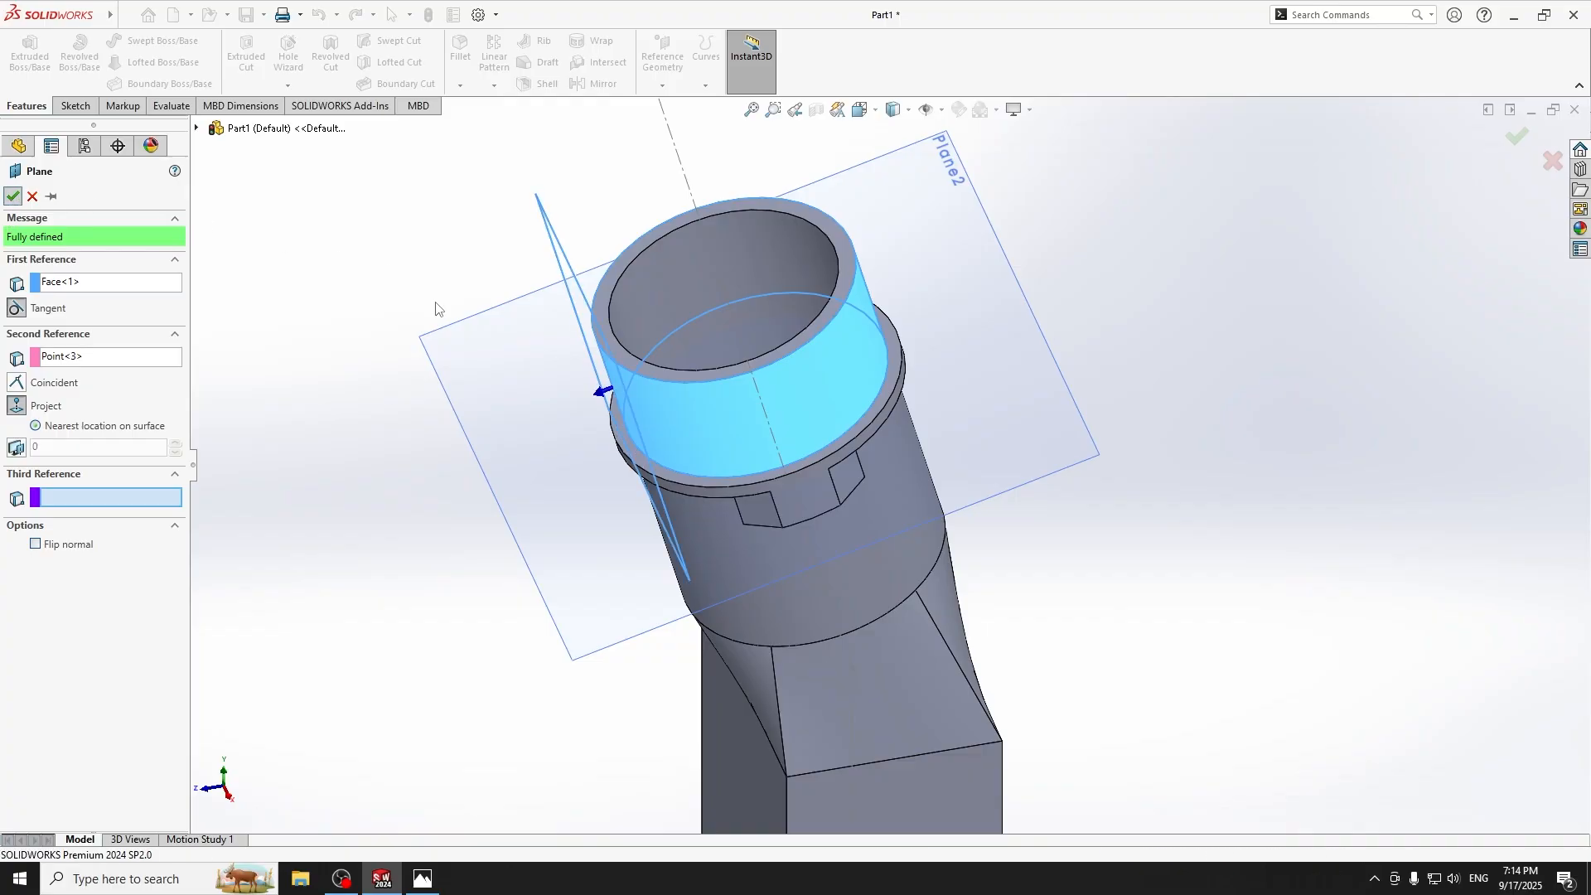
Create a reference plane offset 15.25 mm from Plane3, flipped inward toward the tube's axis.
{"action": "mouse_move", "coordinate": [473, 355]}
{"action": "middle_mouse_down"}
{"action": "mouse_move", "coordinate": [420, 414]}
{"action": "mouse_move", "coordinate": [464, 356]}
{"action": "middle_mouse_up"}
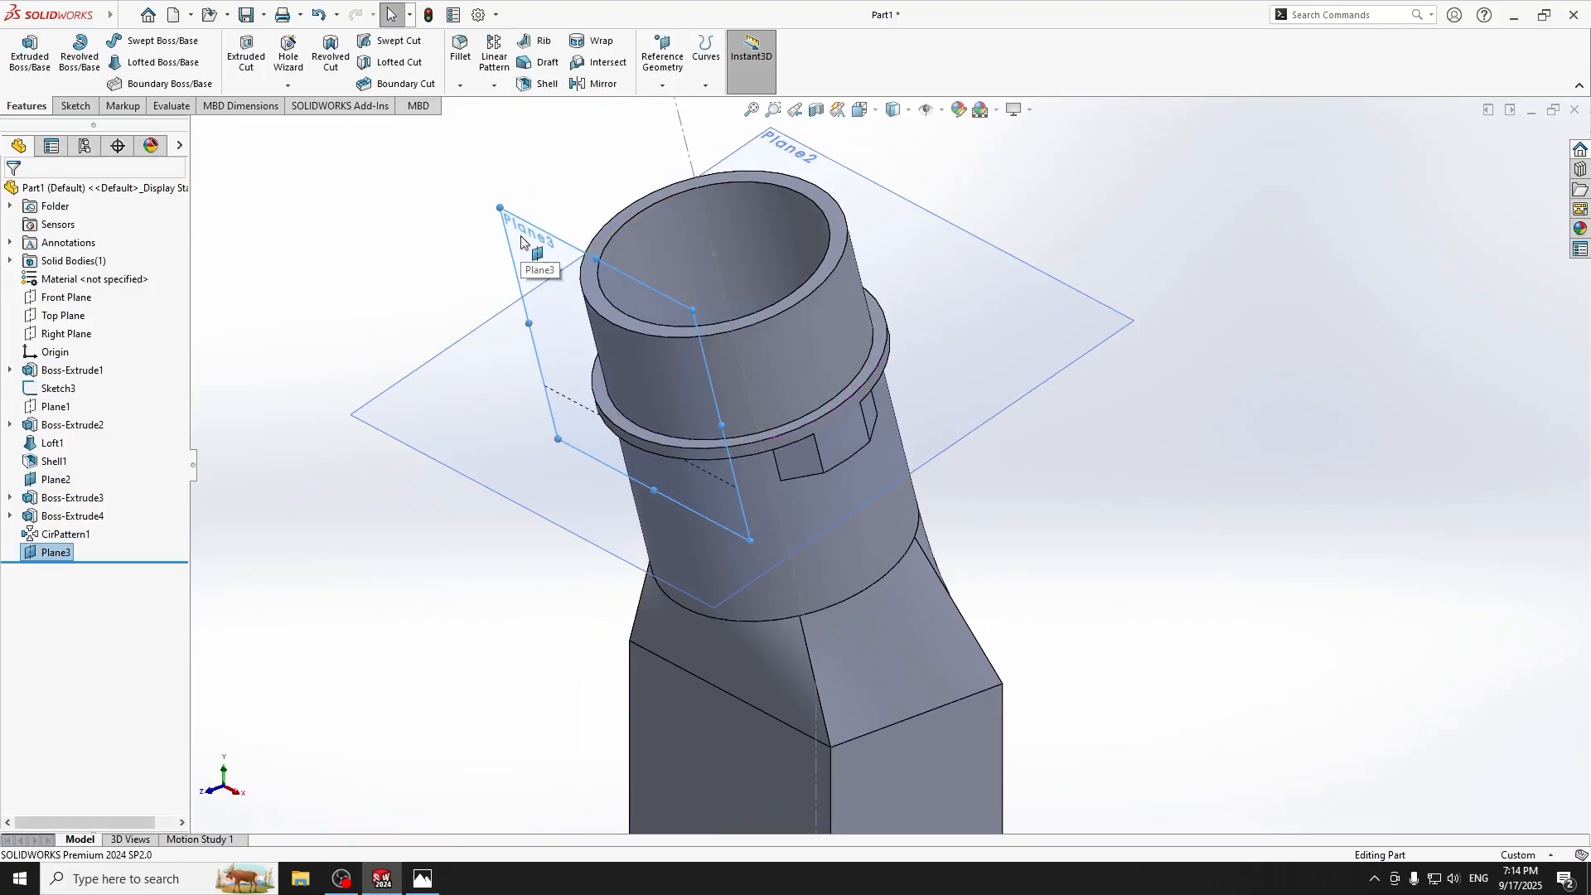
{"action": "left_click", "coordinate": [662, 85]}
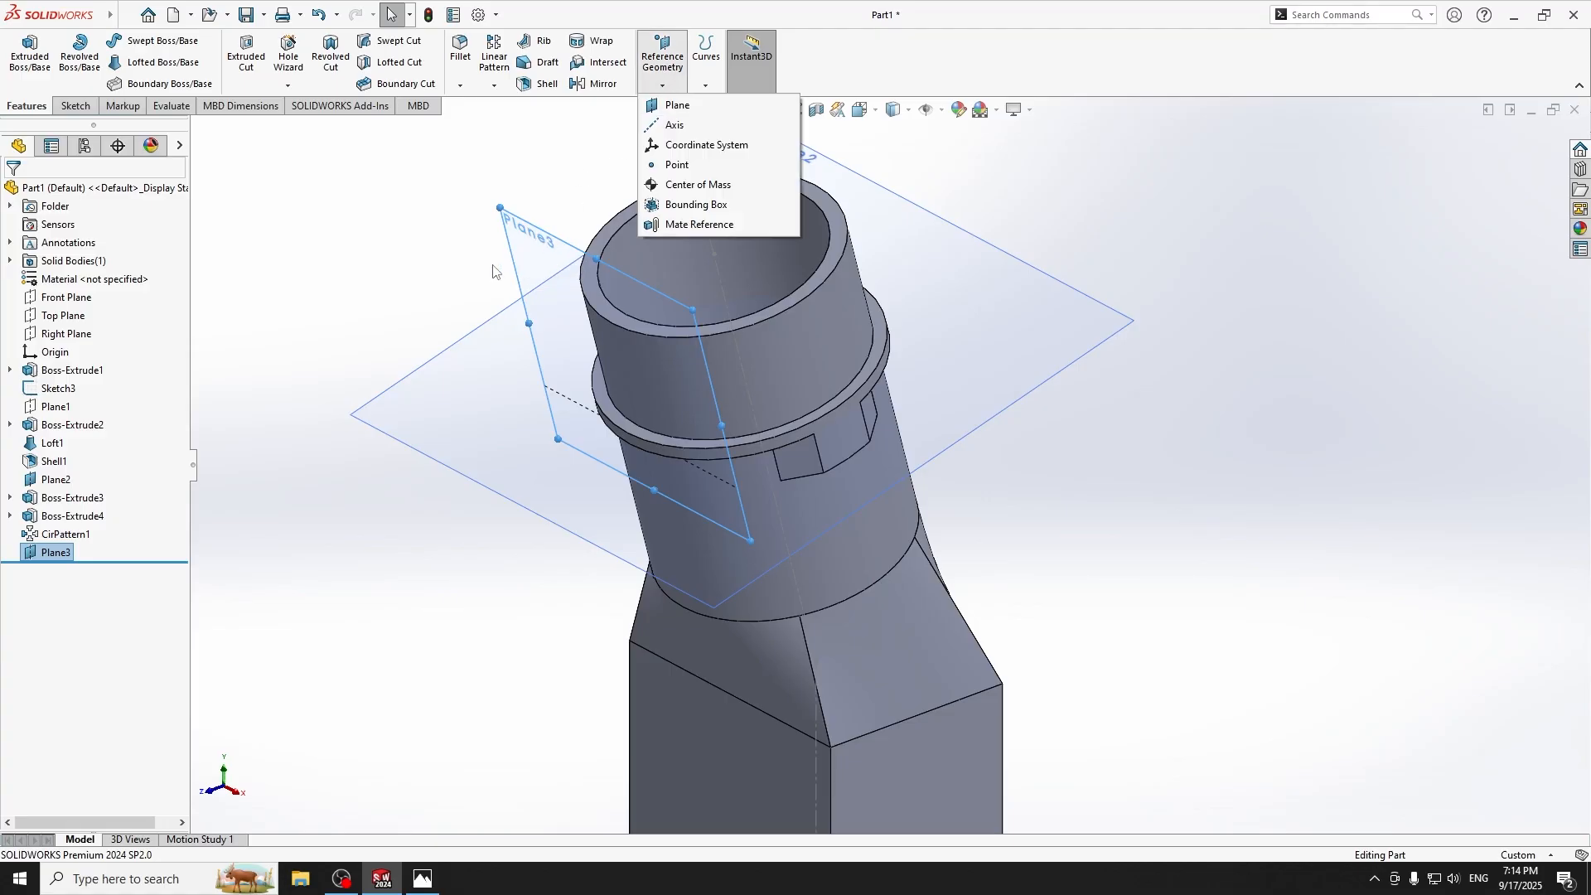
{"action": "left_click", "coordinate": [675, 107]}
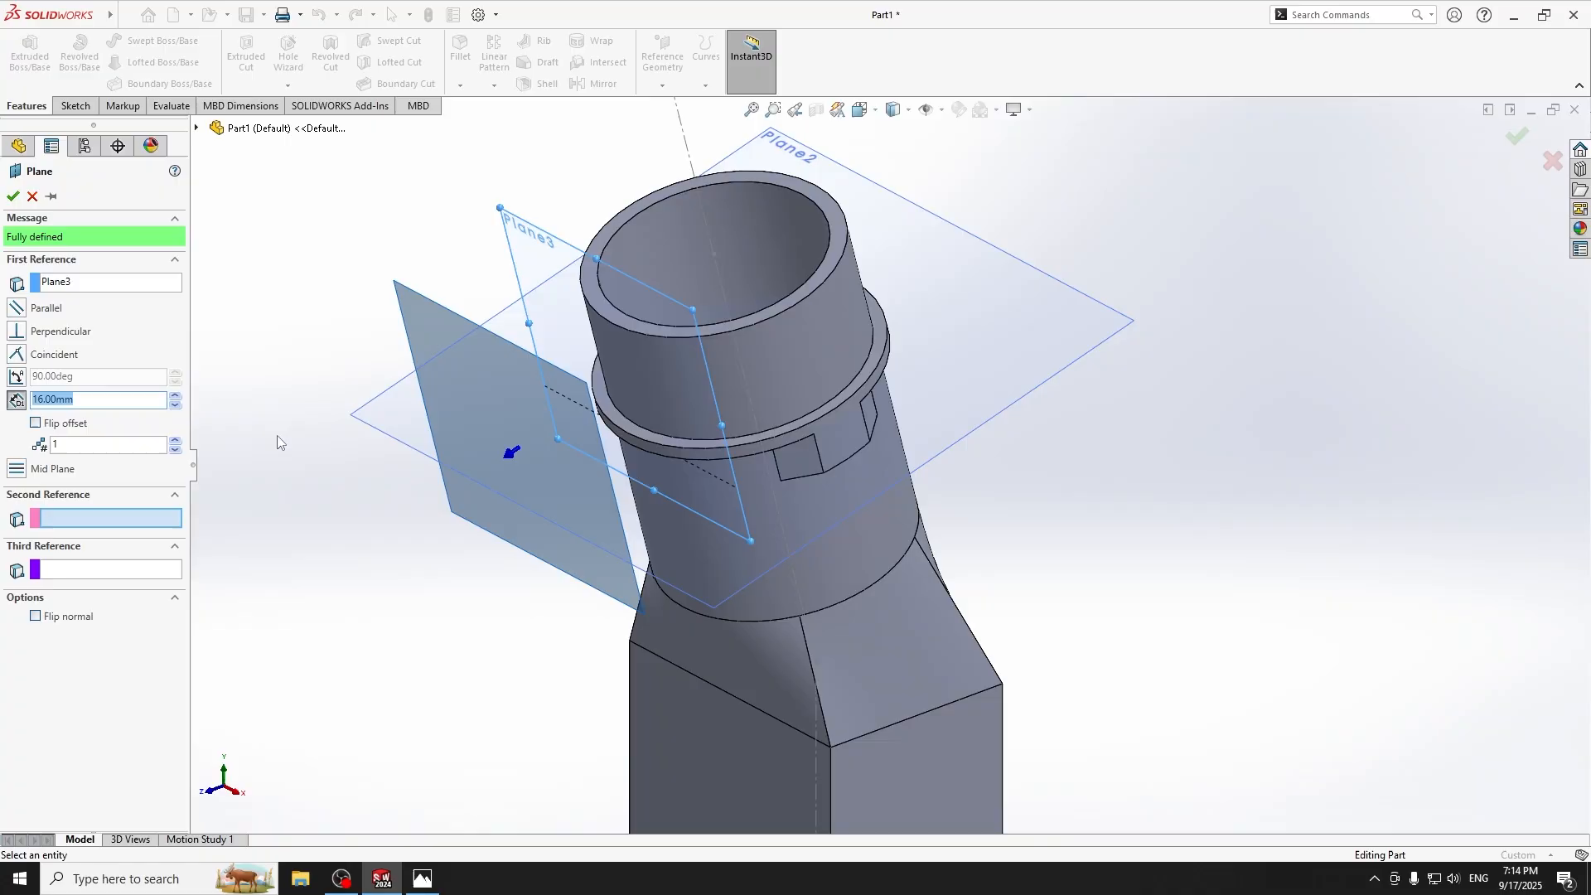
{"action": "left_click", "coordinate": [36, 424]}
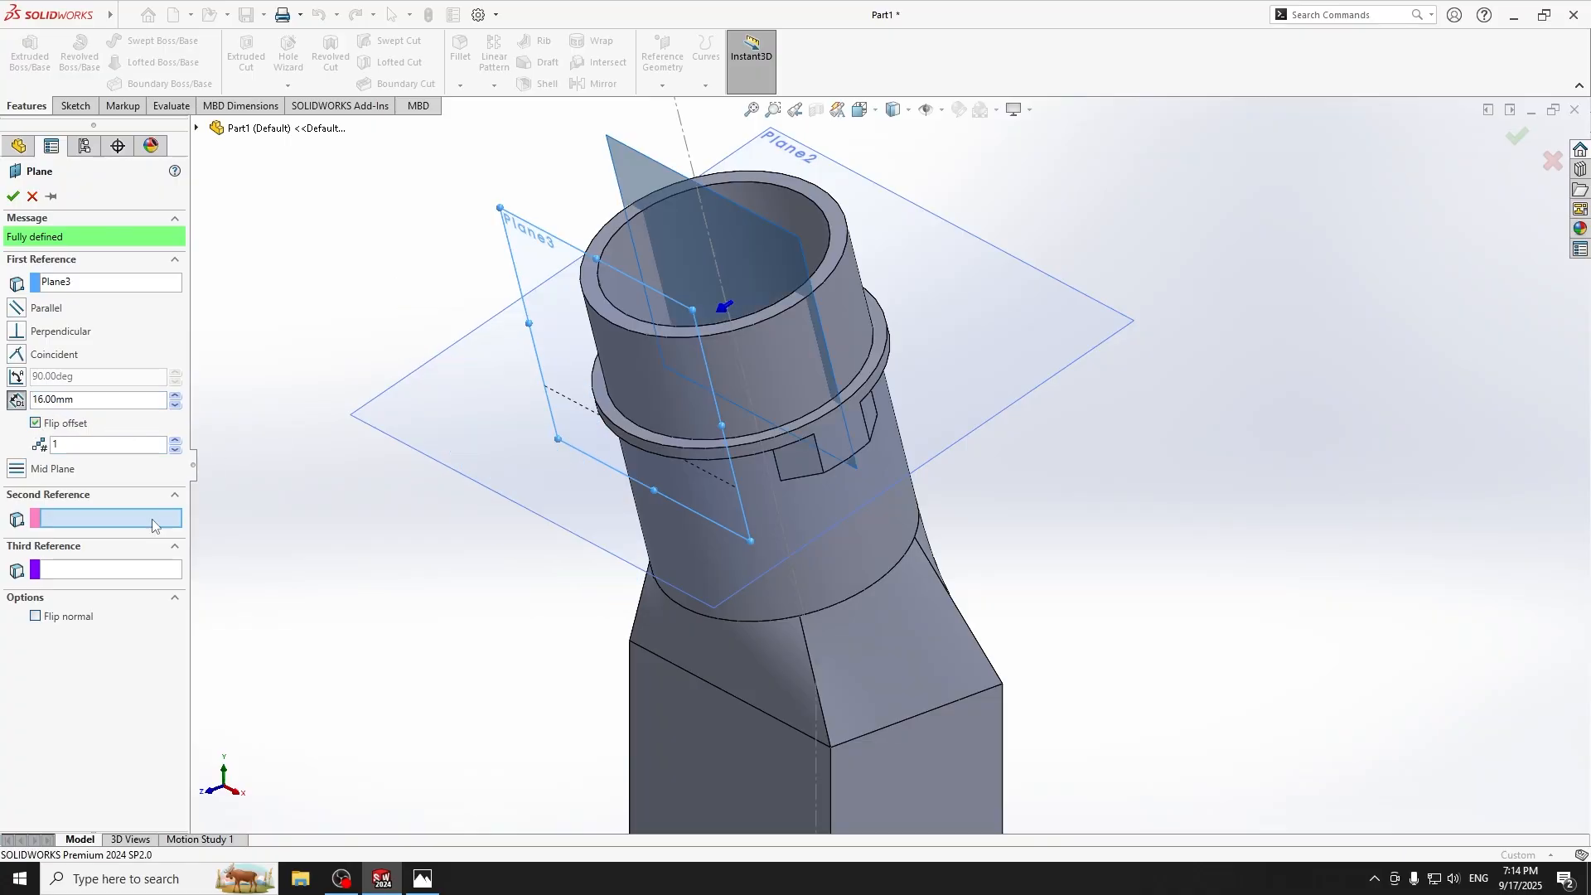
{"action": "middle_click_drag", "start_coordinate": [909, 507], "coordinate": [1044, 414]}
{"action": "middle_click_drag", "start_coordinate": [973, 363], "coordinate": [1005, 359]}
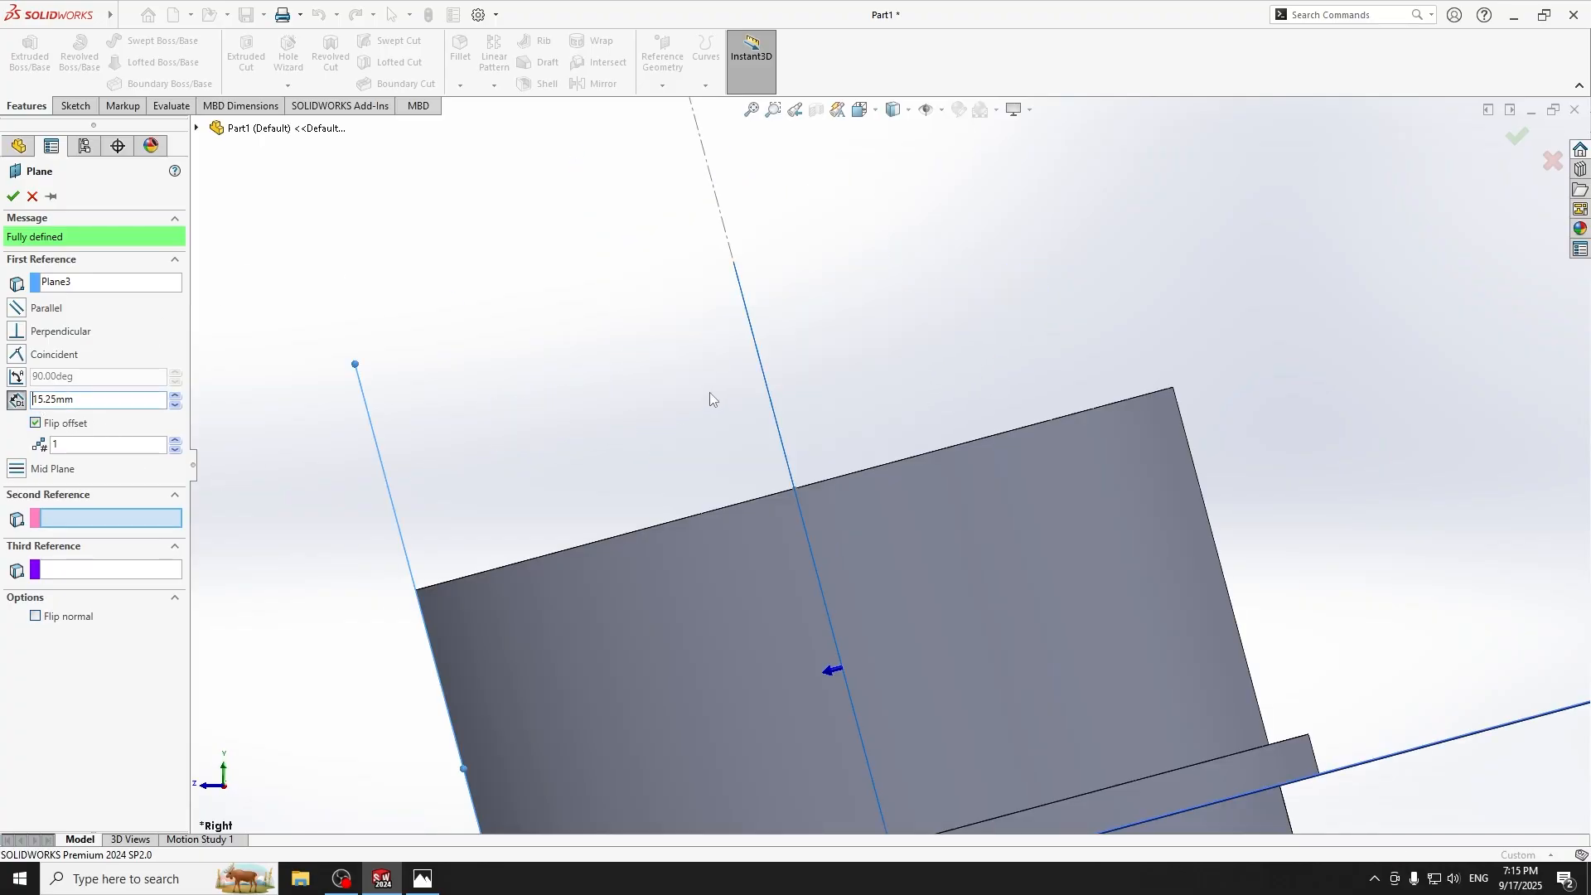
{"action": "scroll", "coordinate": [709, 396], "scroll_direction": "up", "scroll_amount": 5}
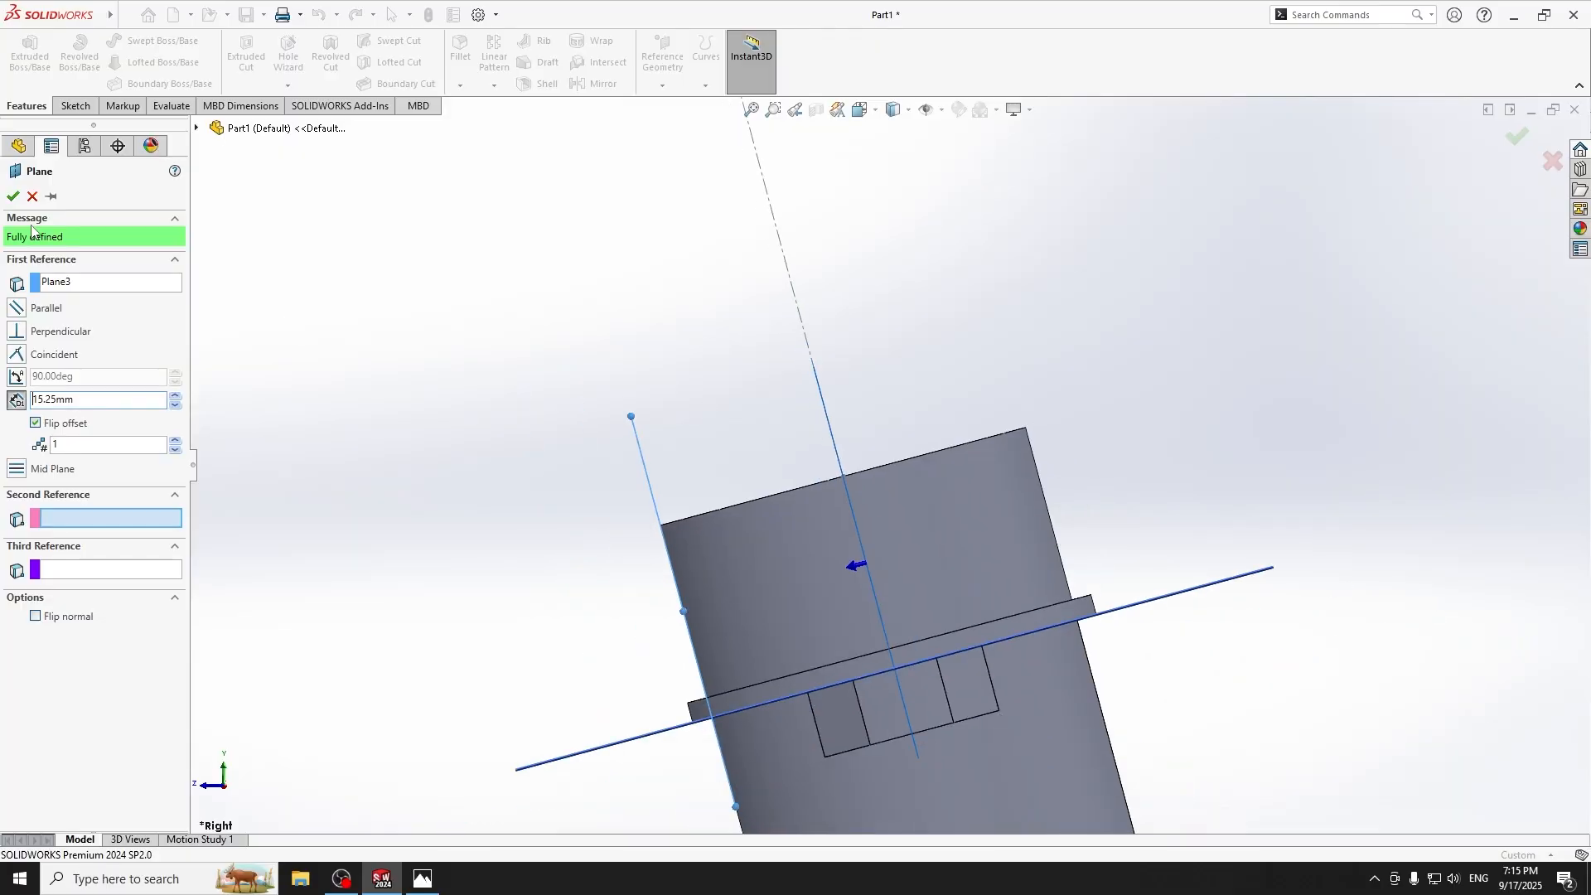
{"action": "left_click", "coordinate": [12, 196]}
Hide the tangent plane Plane3 and the collar plane Plane2.
{"action": "middle_click_drag", "start_coordinate": [384, 327], "coordinate": [472, 391]}
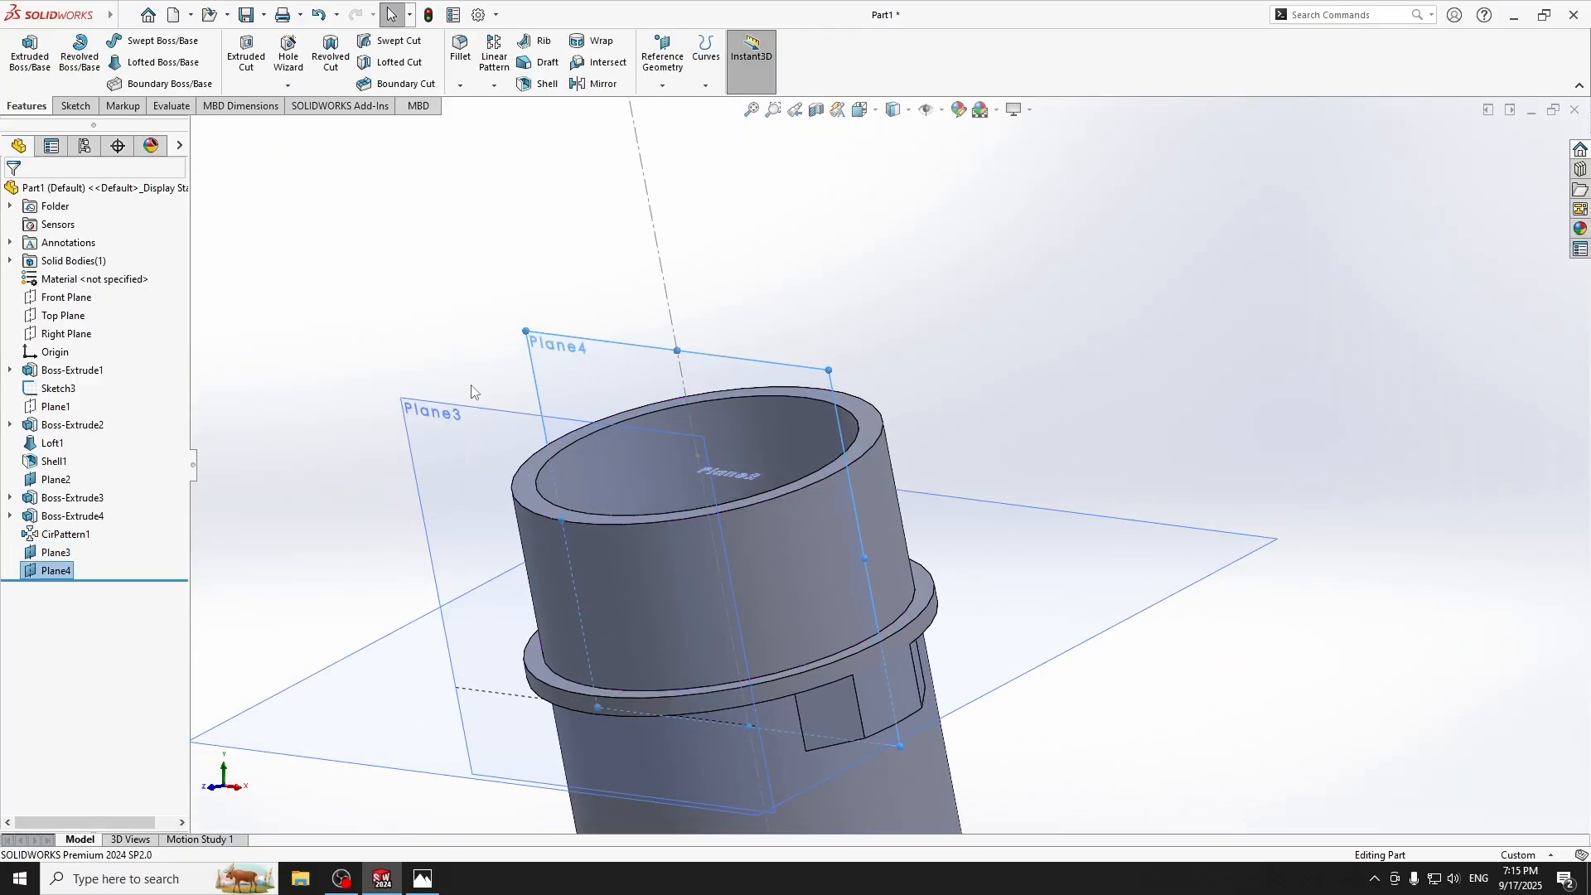
{"action": "left_click", "coordinate": [445, 428]}
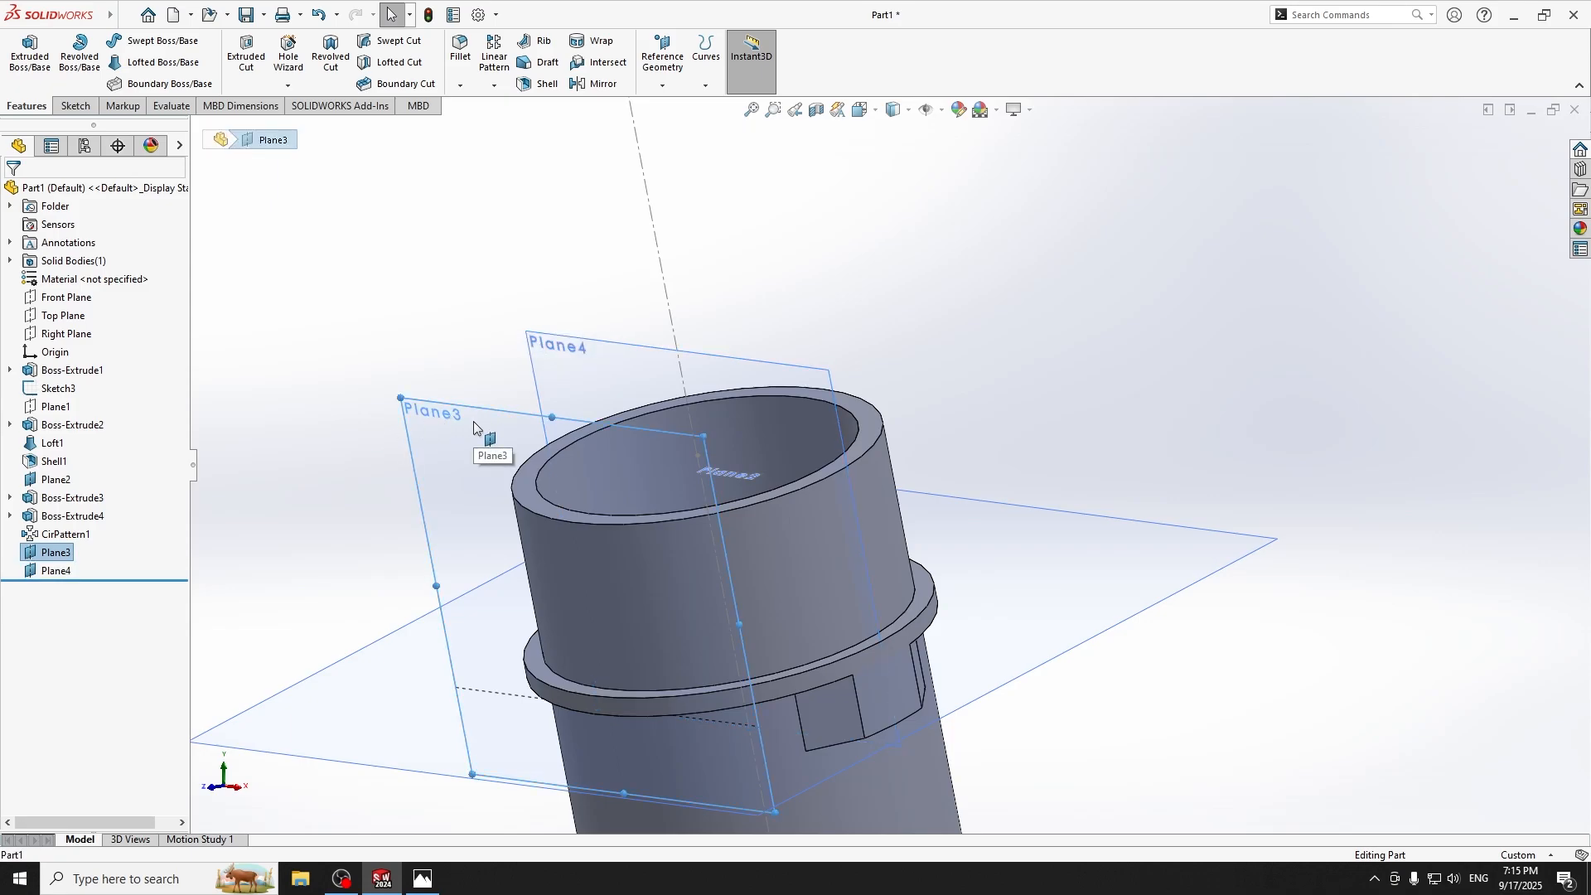
{"action": "left_click", "coordinate": [64, 553]}
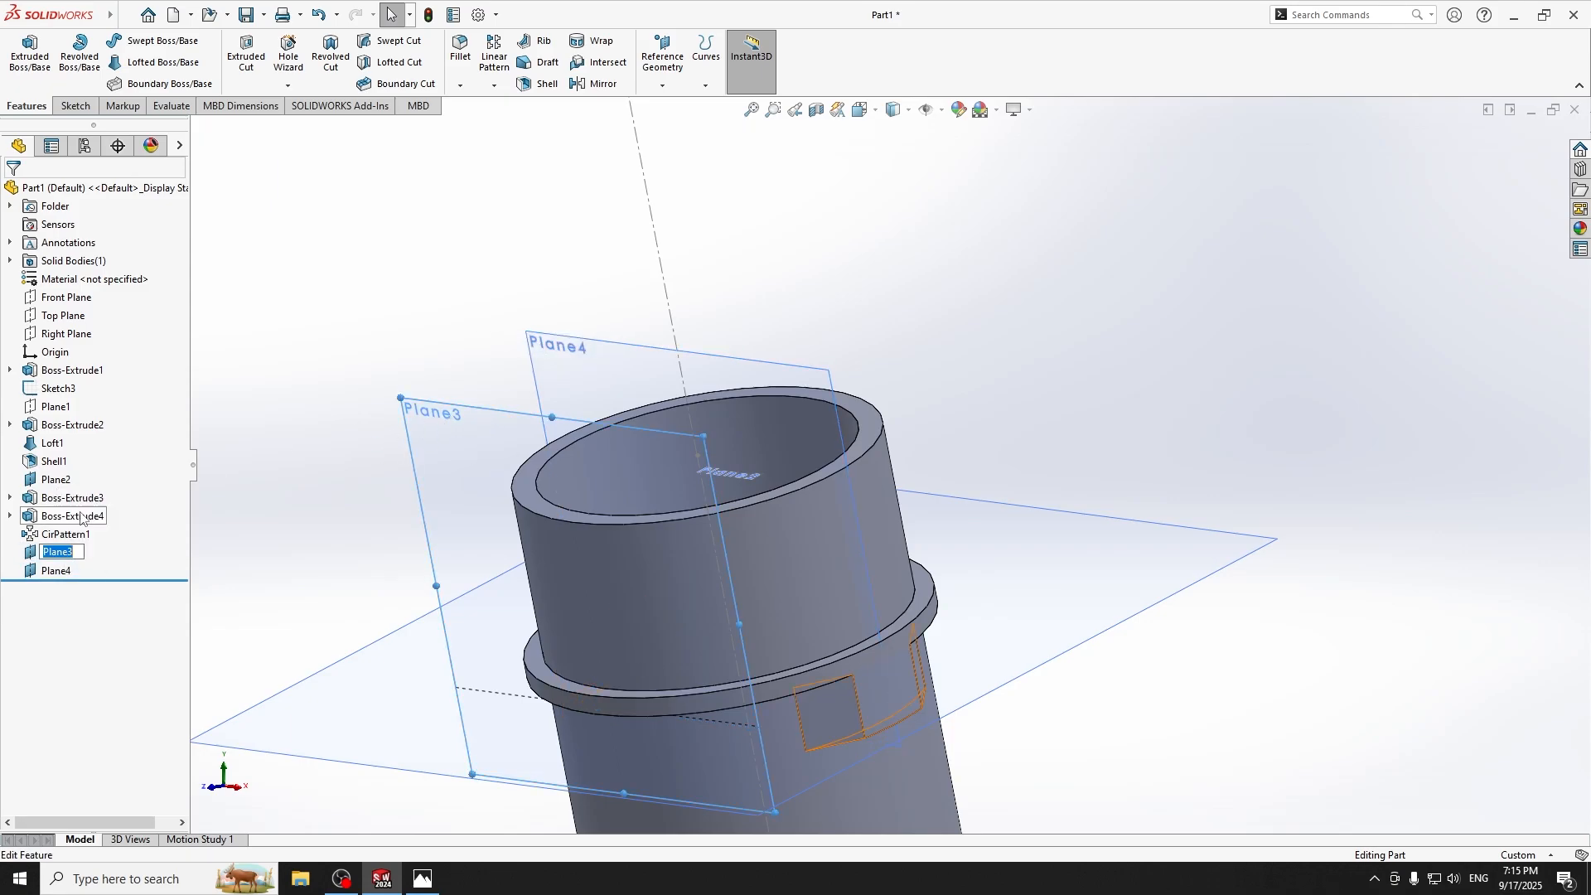
{"action": "left_click", "coordinate": [31, 556]}
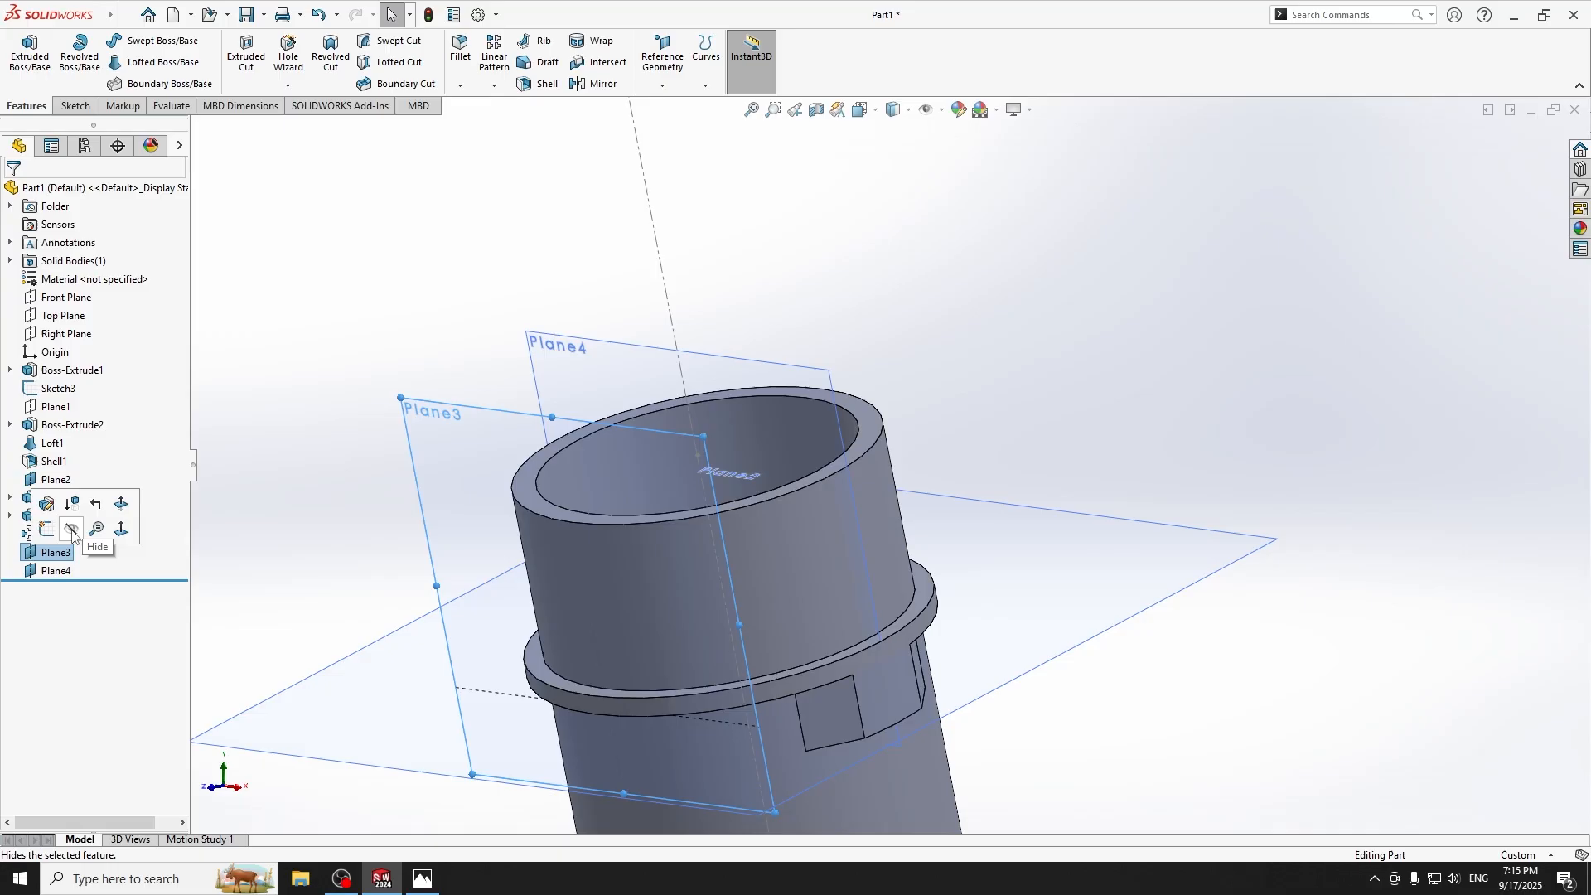
{"action": "left_click", "coordinate": [71, 530]}
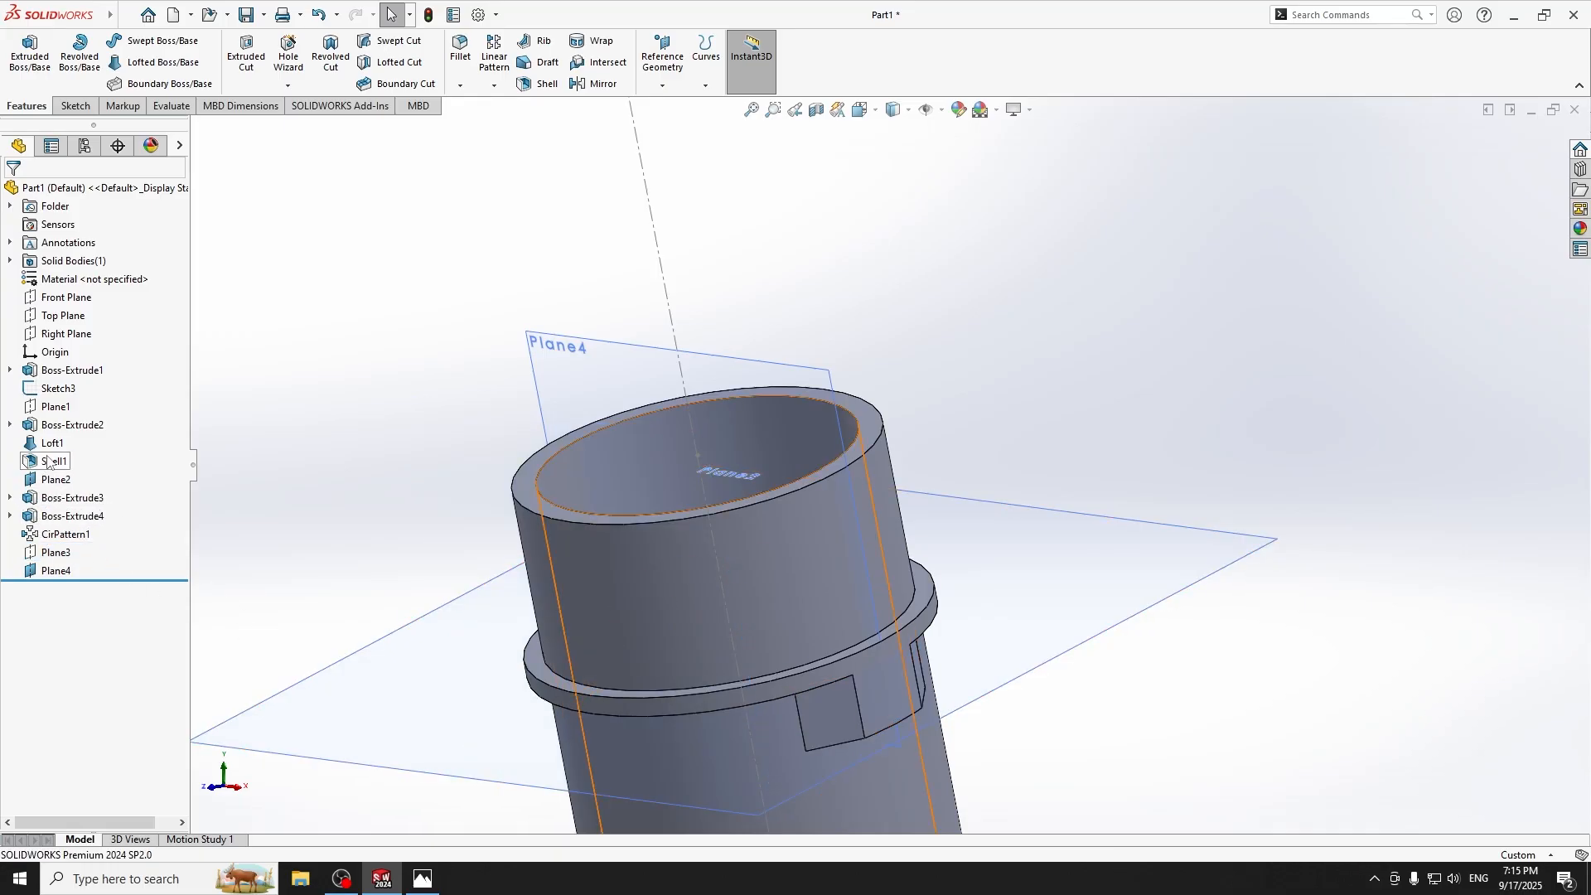
{"action": "left_click", "coordinate": [430, 693]}
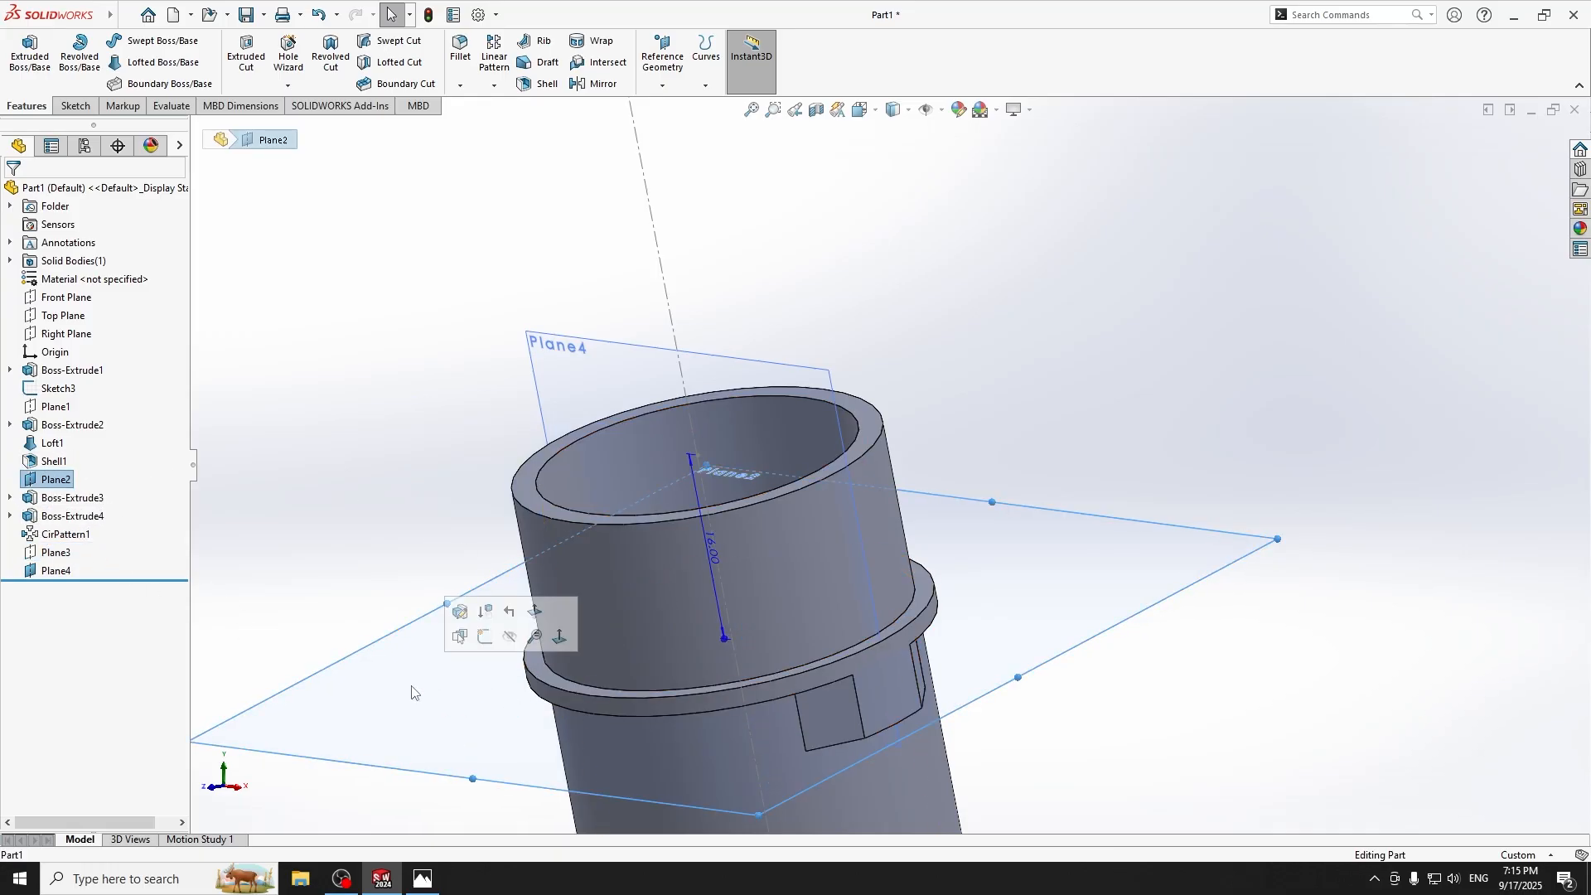
{"action": "left_click", "coordinate": [500, 640]}
Start a new sketch on Plane4, viewed face-on at the tube's upper rim corner.
{"action": "left_click", "coordinate": [721, 362]}
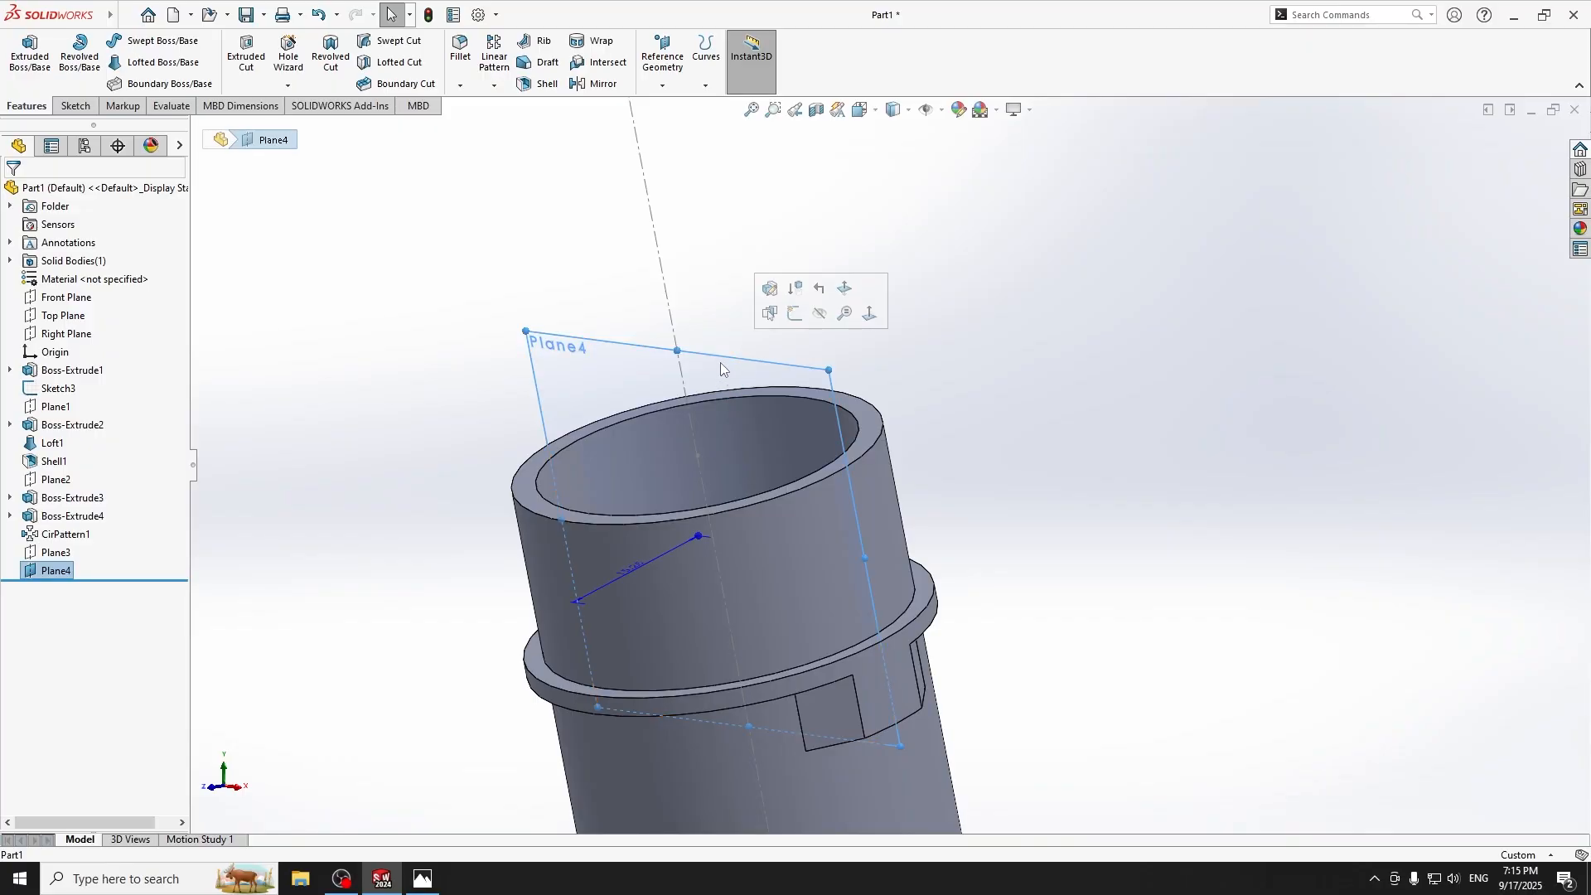
{"action": "key", "text": "ctrl+8"}
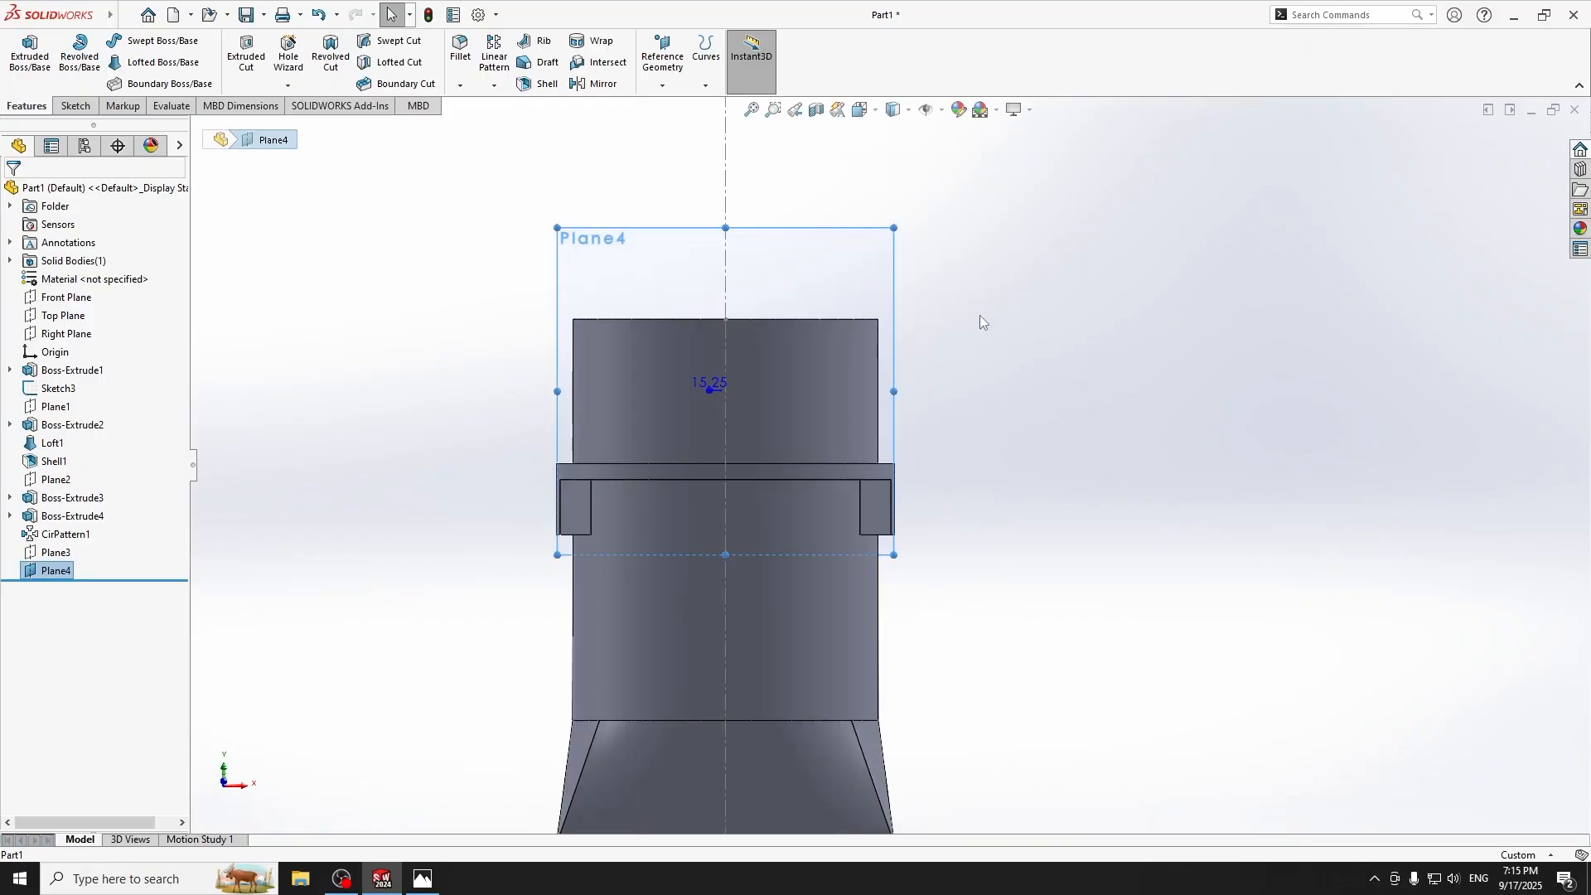
{"action": "scroll", "coordinate": [953, 336], "scroll_direction": "down", "scroll_amount": 5}
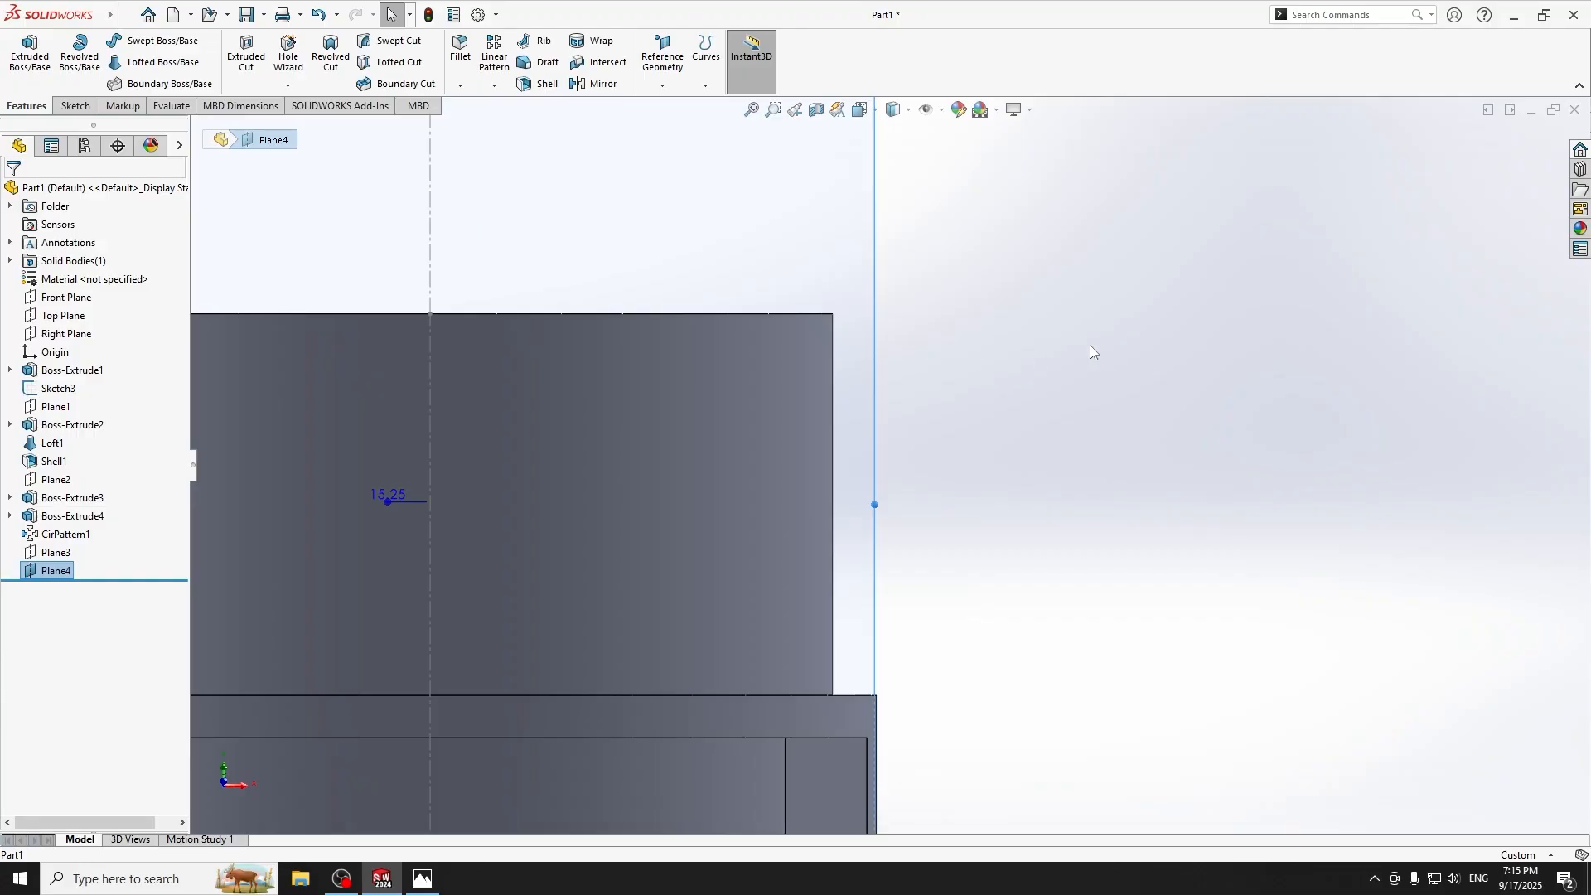
{"action": "scroll", "coordinate": [966, 299], "scroll_direction": "down", "scroll_amount": 2}
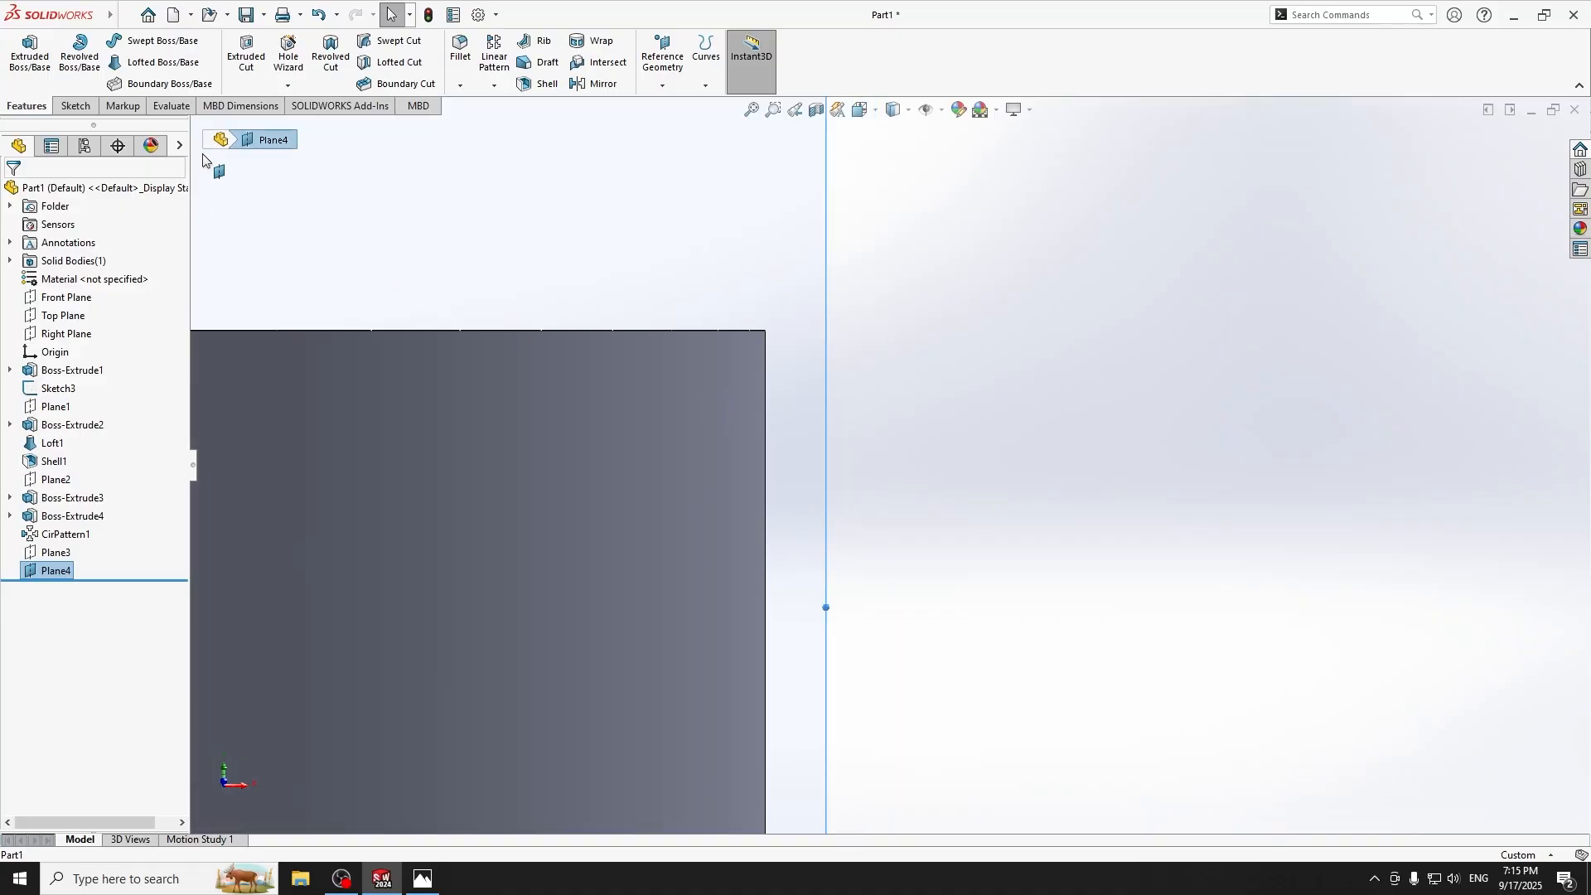
{"action": "left_click", "coordinate": [70, 107]}
{"action": "left_click", "coordinate": [24, 49]}
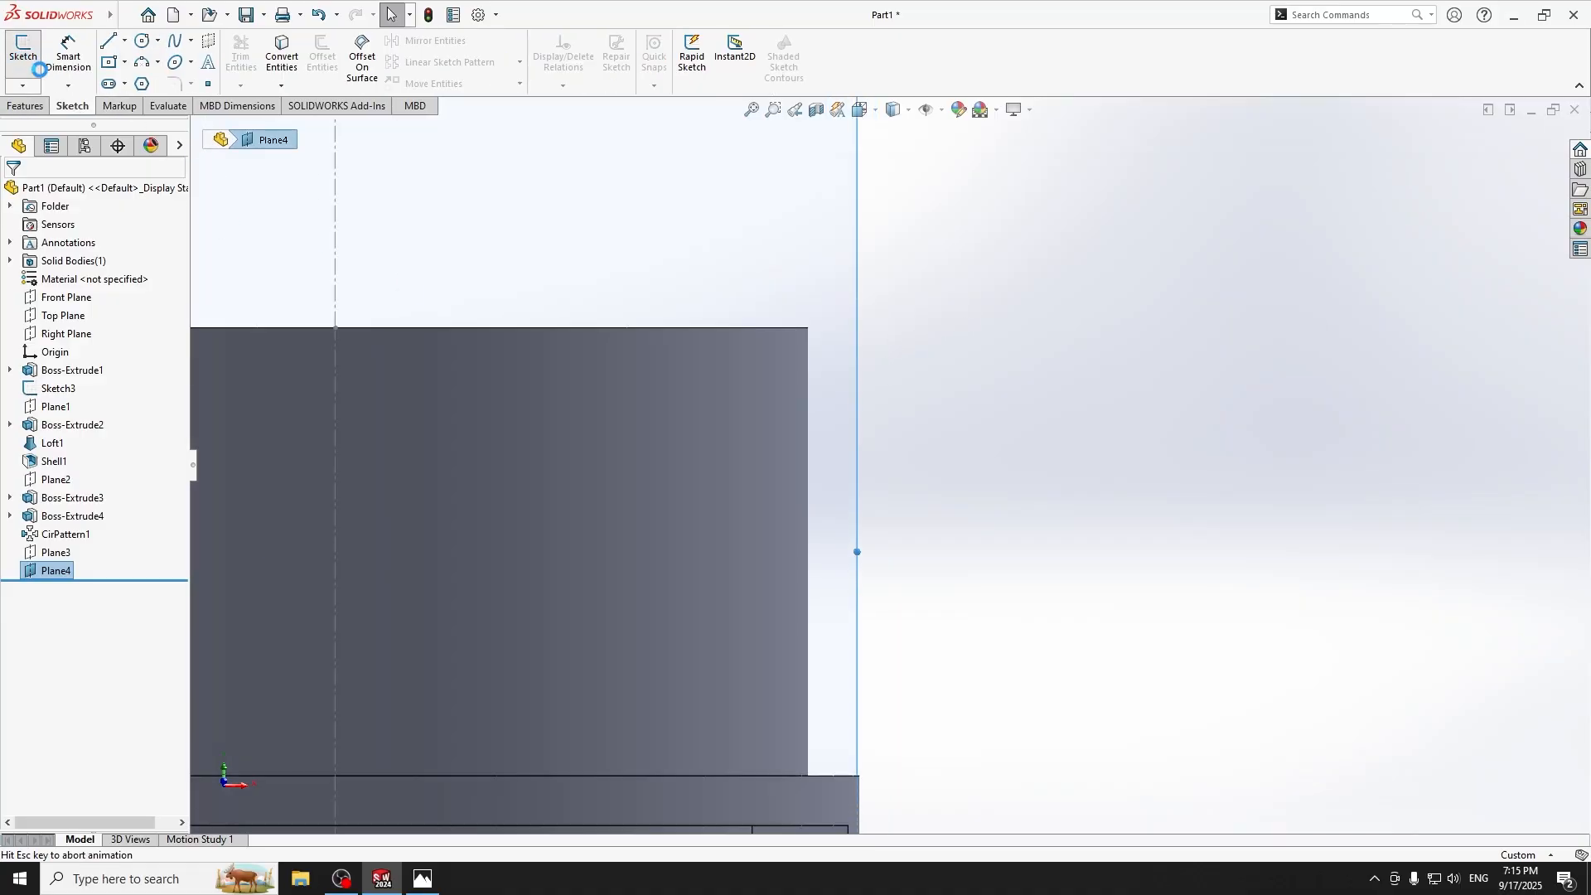
{"action": "scroll", "coordinate": [991, 355], "scroll_direction": "down", "scroll_amount": 3}
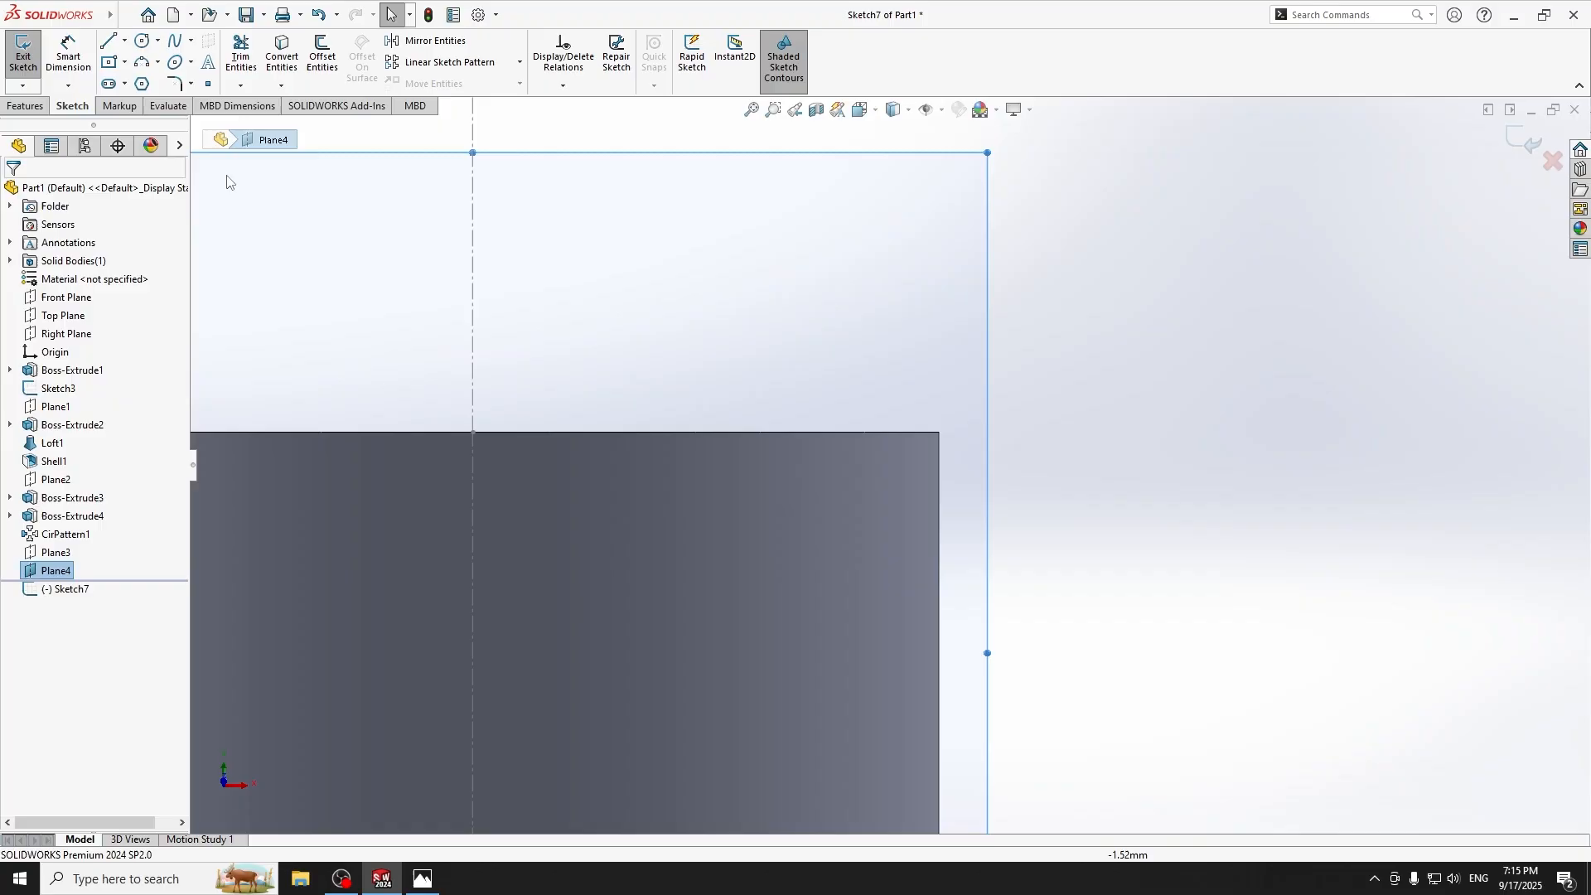
Sketch a closed barb profile at the rim's outer corner: slanted side about 5.5 mm, outer vertical edge about 1.3 mm, base about 3.2 mm overlapping the wall.
{"action": "left_click", "coordinate": [108, 41]}
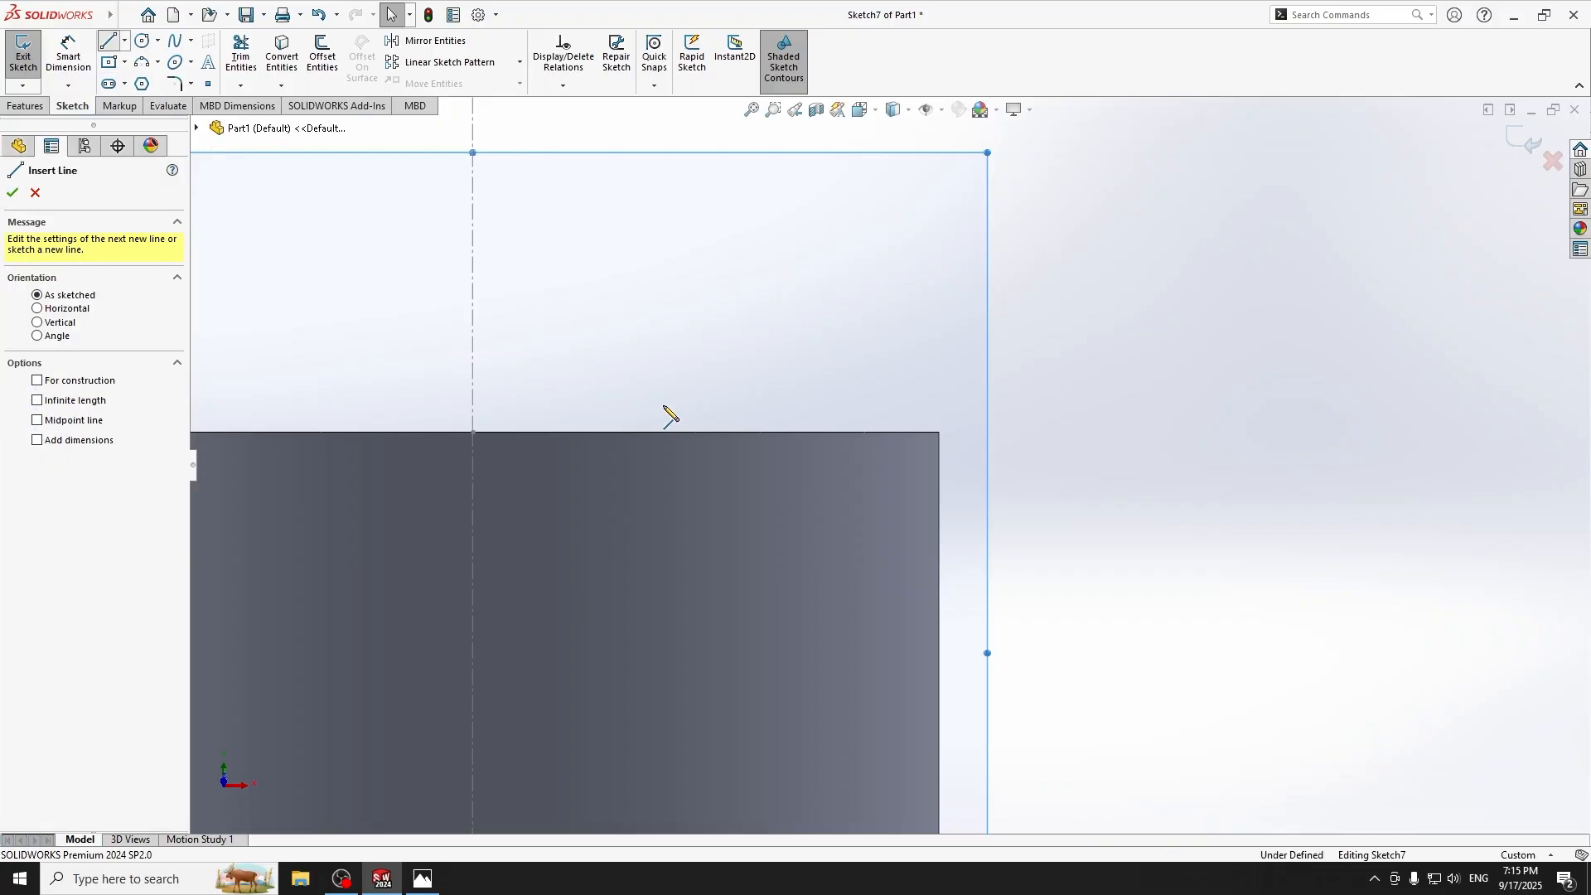
{"action": "left_click", "coordinate": [941, 433]}
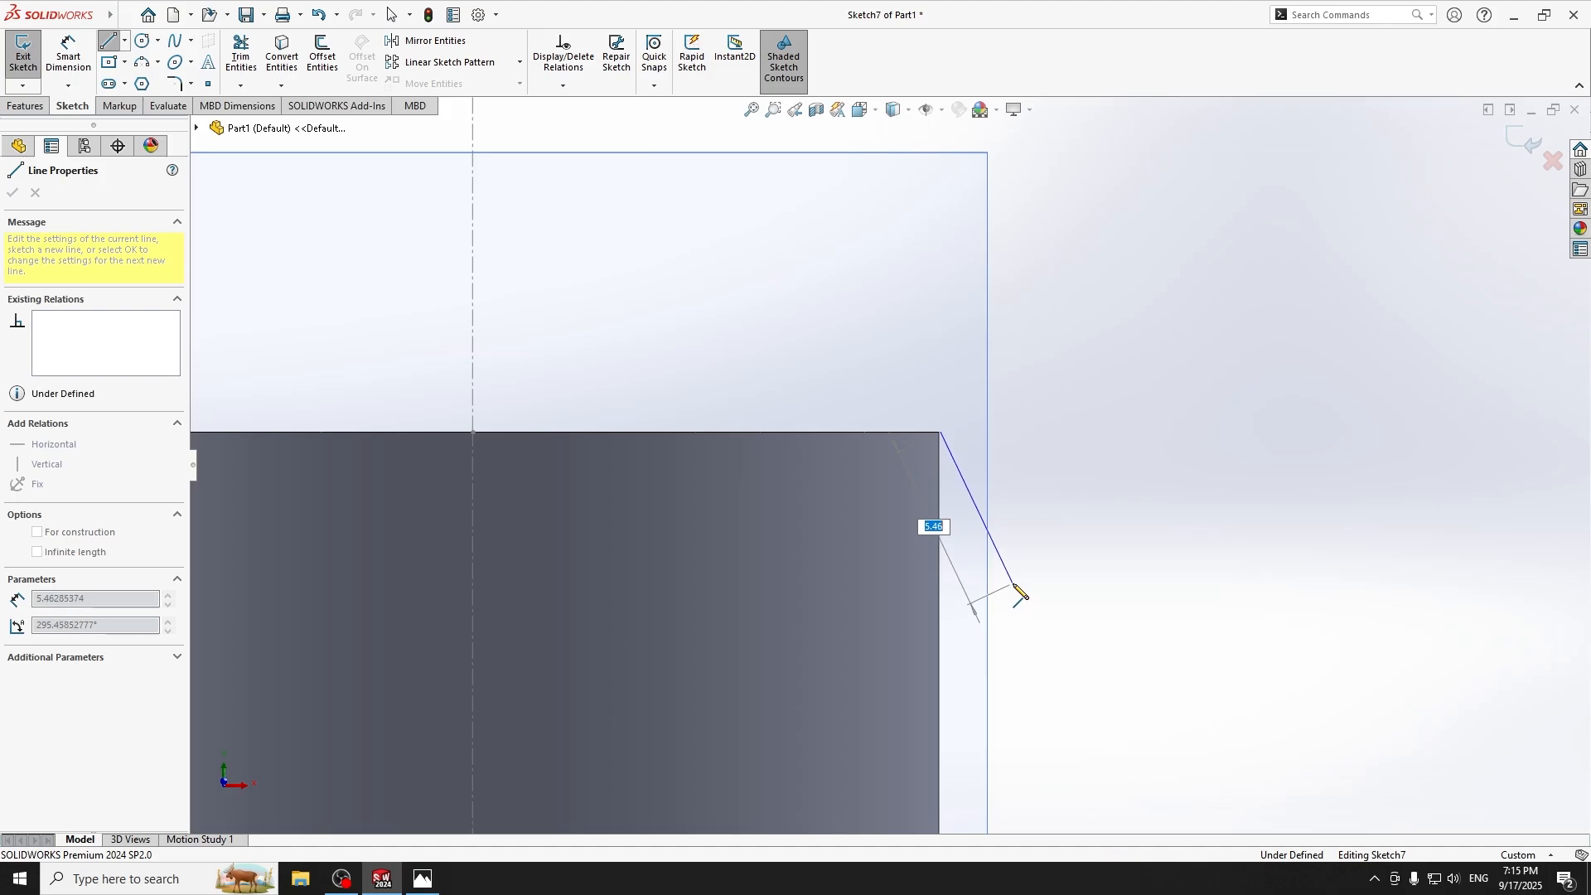
{"action": "left_click", "coordinate": [1013, 582]}
{"action": "left_click", "coordinate": [1013, 622]}
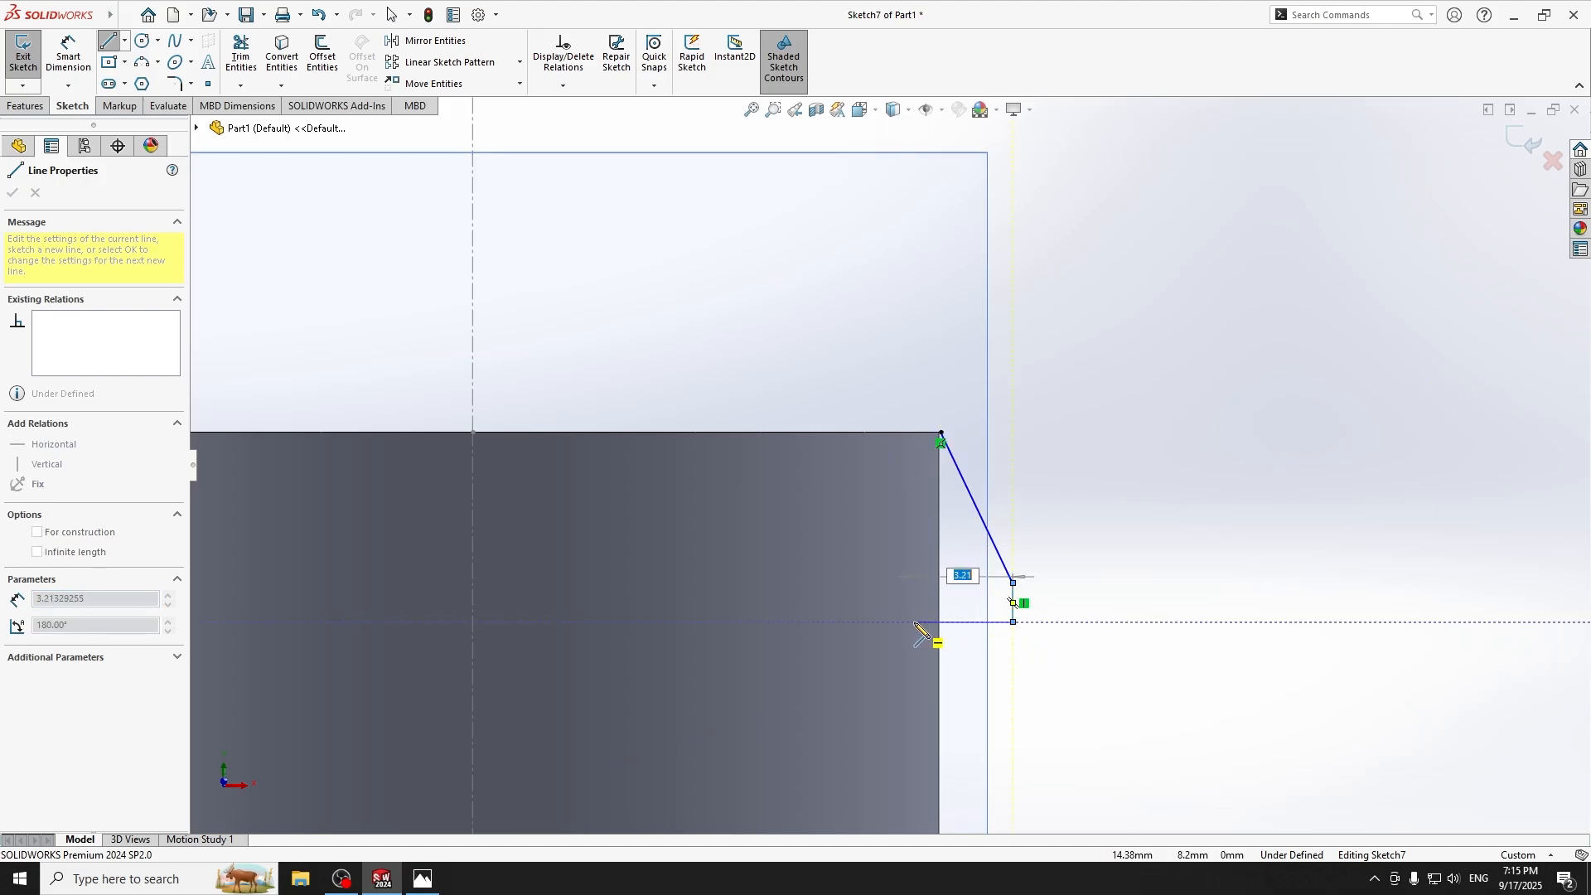
{"action": "left_click", "coordinate": [914, 622]}
{"action": "left_click", "coordinate": [914, 432]}
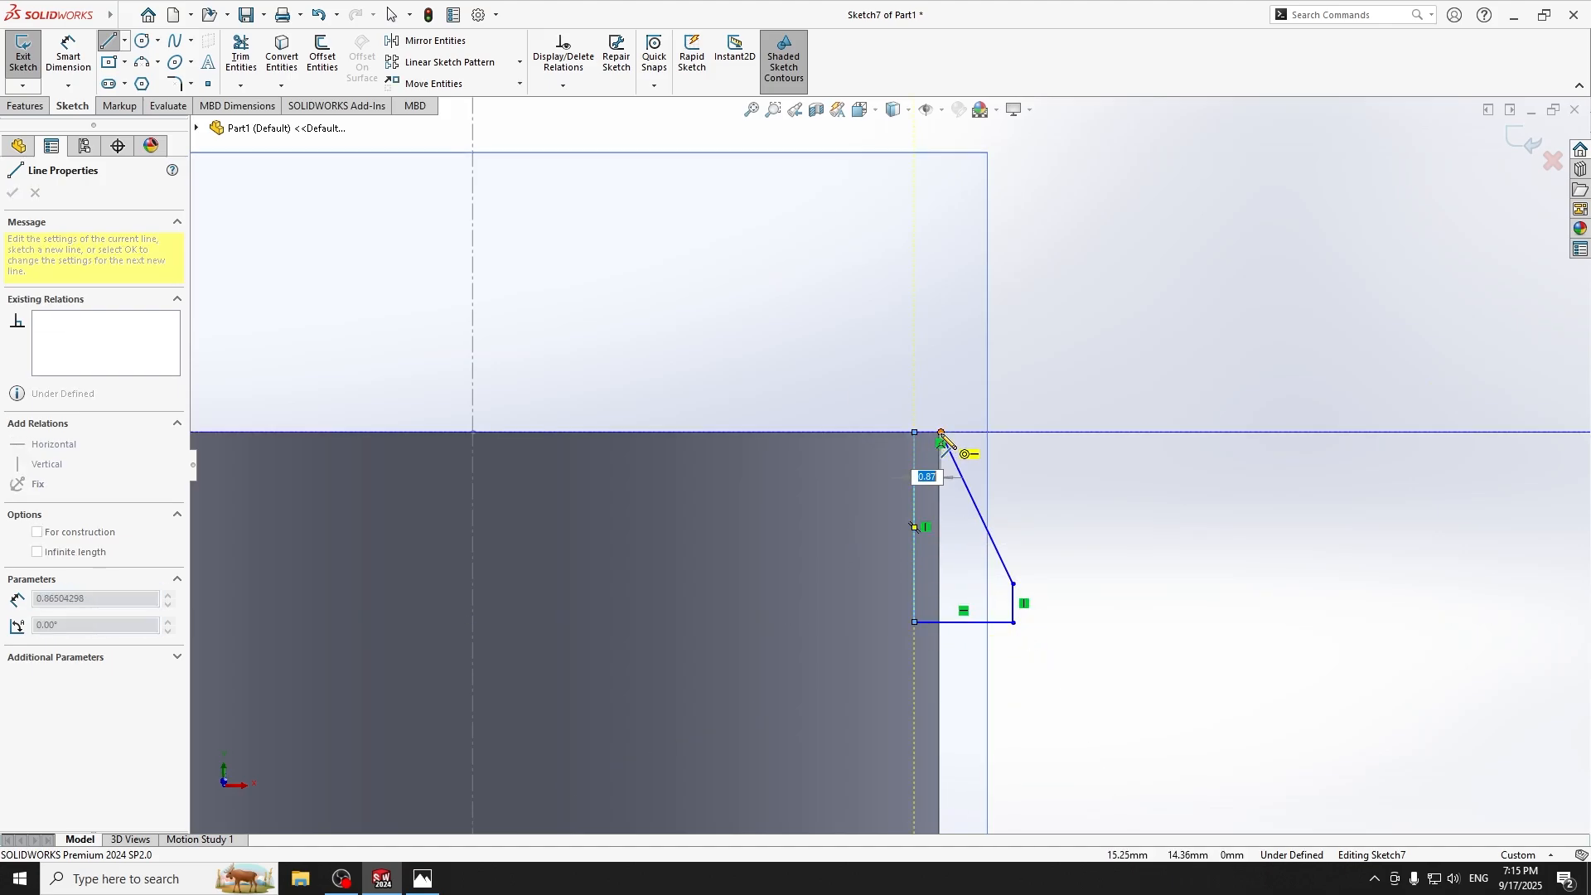
{"action": "left_click", "coordinate": [942, 433]}
Dimension the short outer vertical edge of the barb profile to 0.50 mm.
{"action": "left_click", "coordinate": [69, 60]}
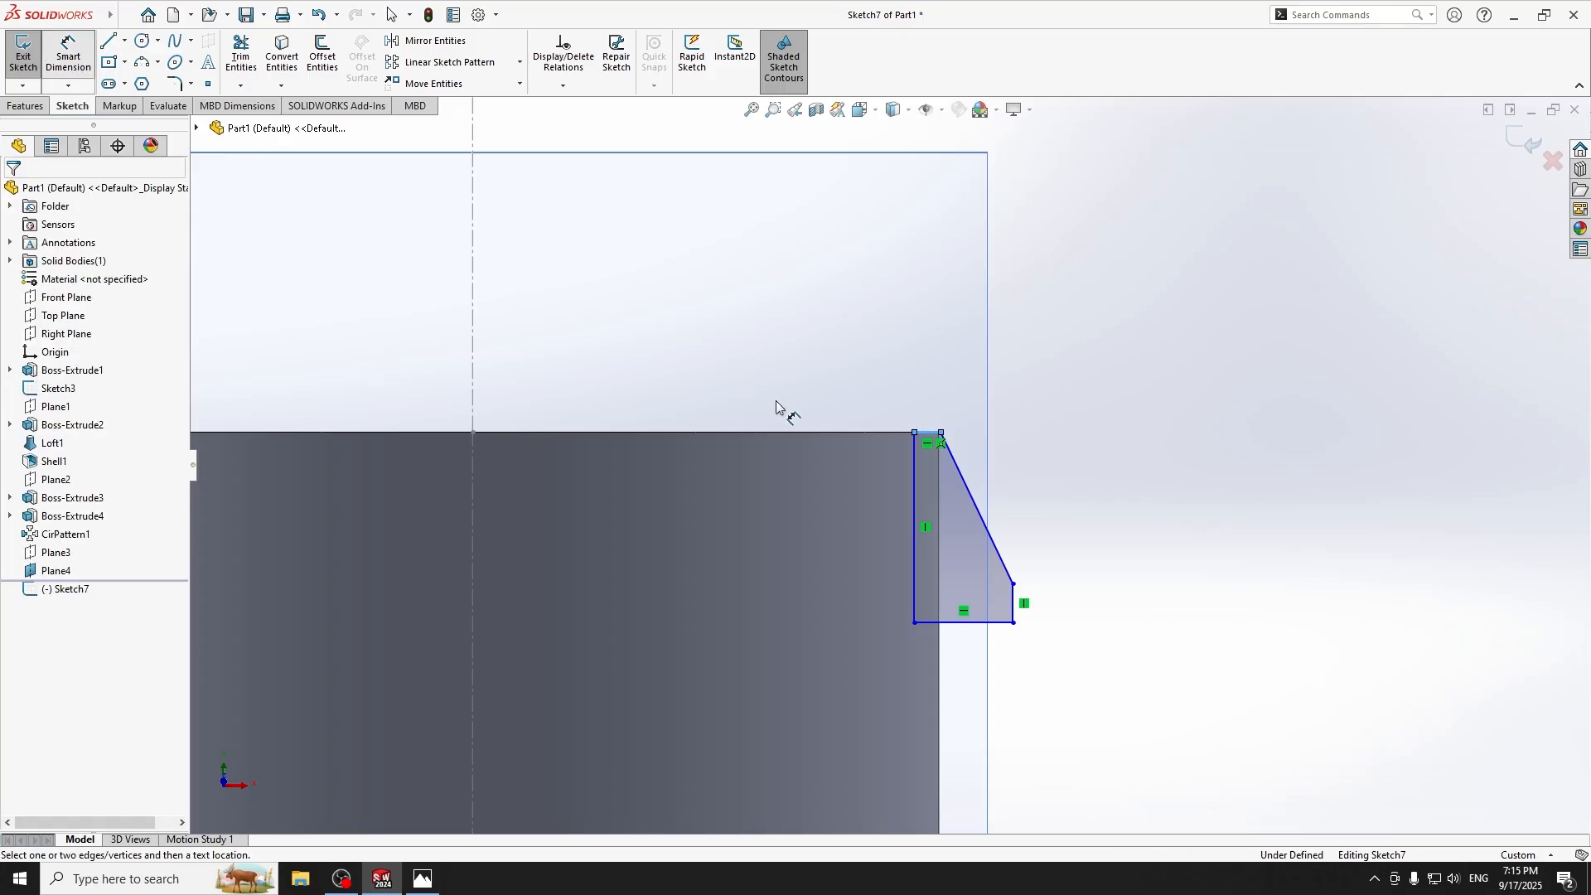
{"action": "left_click", "coordinate": [1016, 613]}
{"action": "left_click", "coordinate": [1053, 615]}
{"action": "key", "text": "Return"}
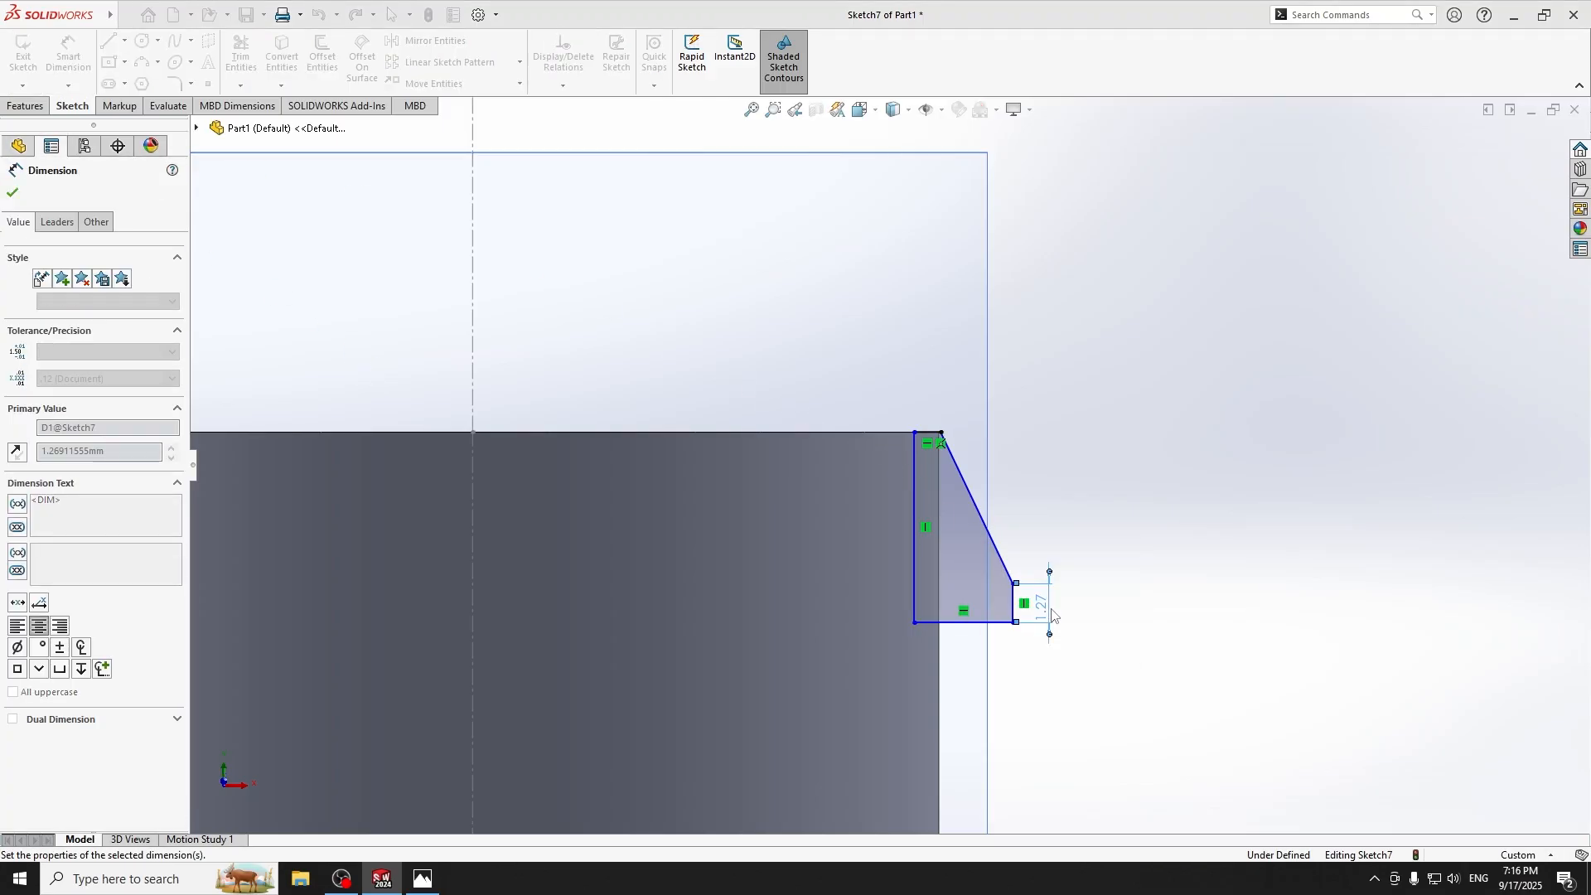
Draw a vertical line from the rim's outer corner down to the barb profile's base, dividing the profile along the tube wall.
{"action": "scroll", "coordinate": [1003, 601], "scroll_direction": "down", "scroll_amount": 3}
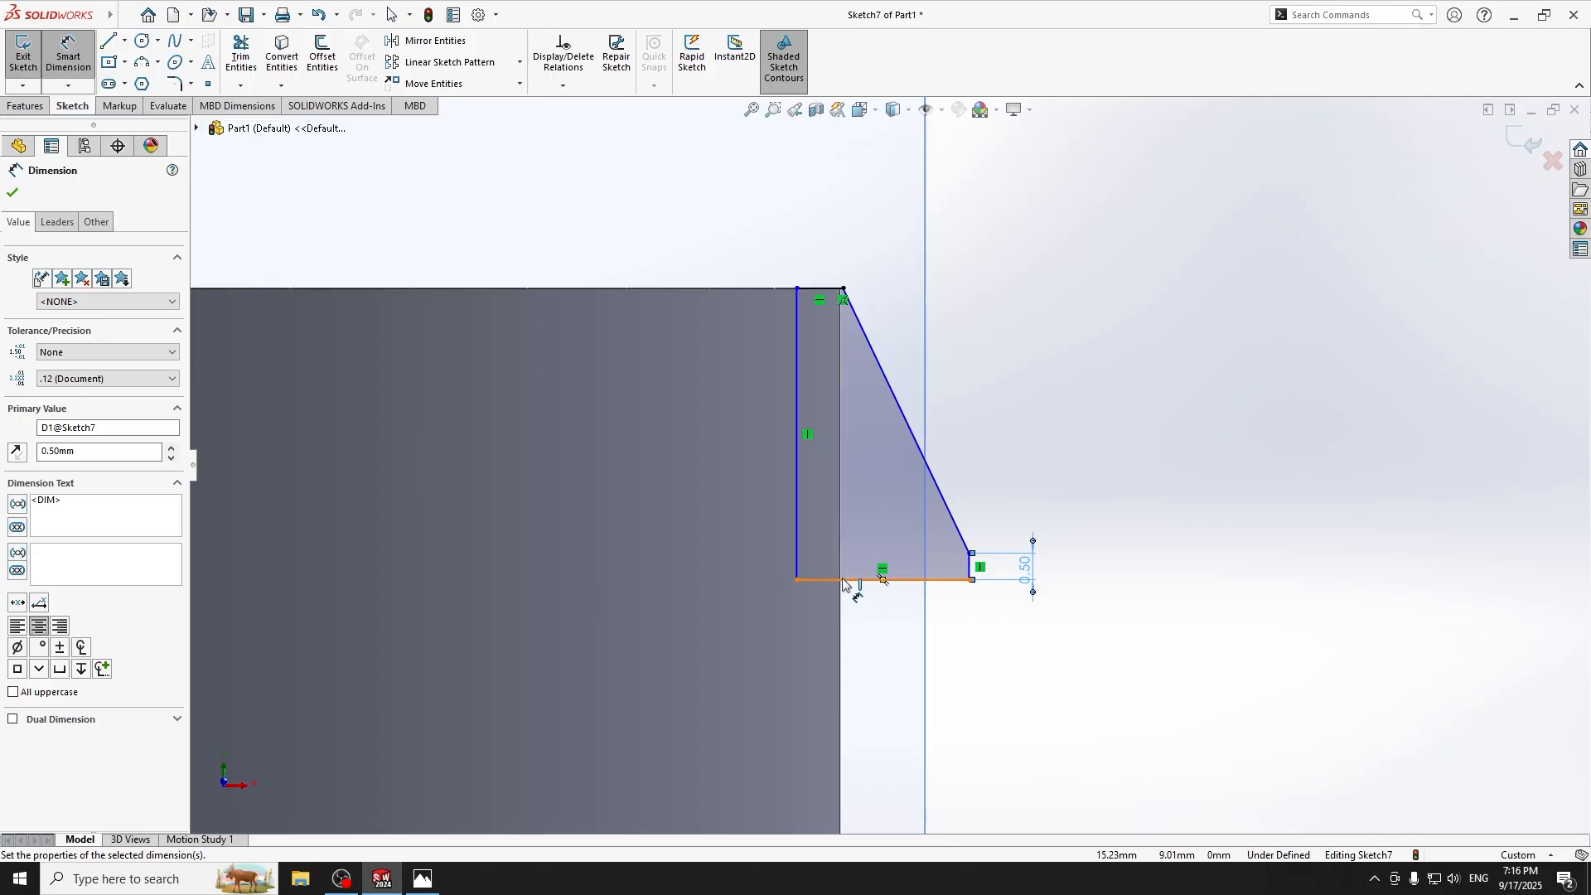
{"action": "key", "text": "l"}
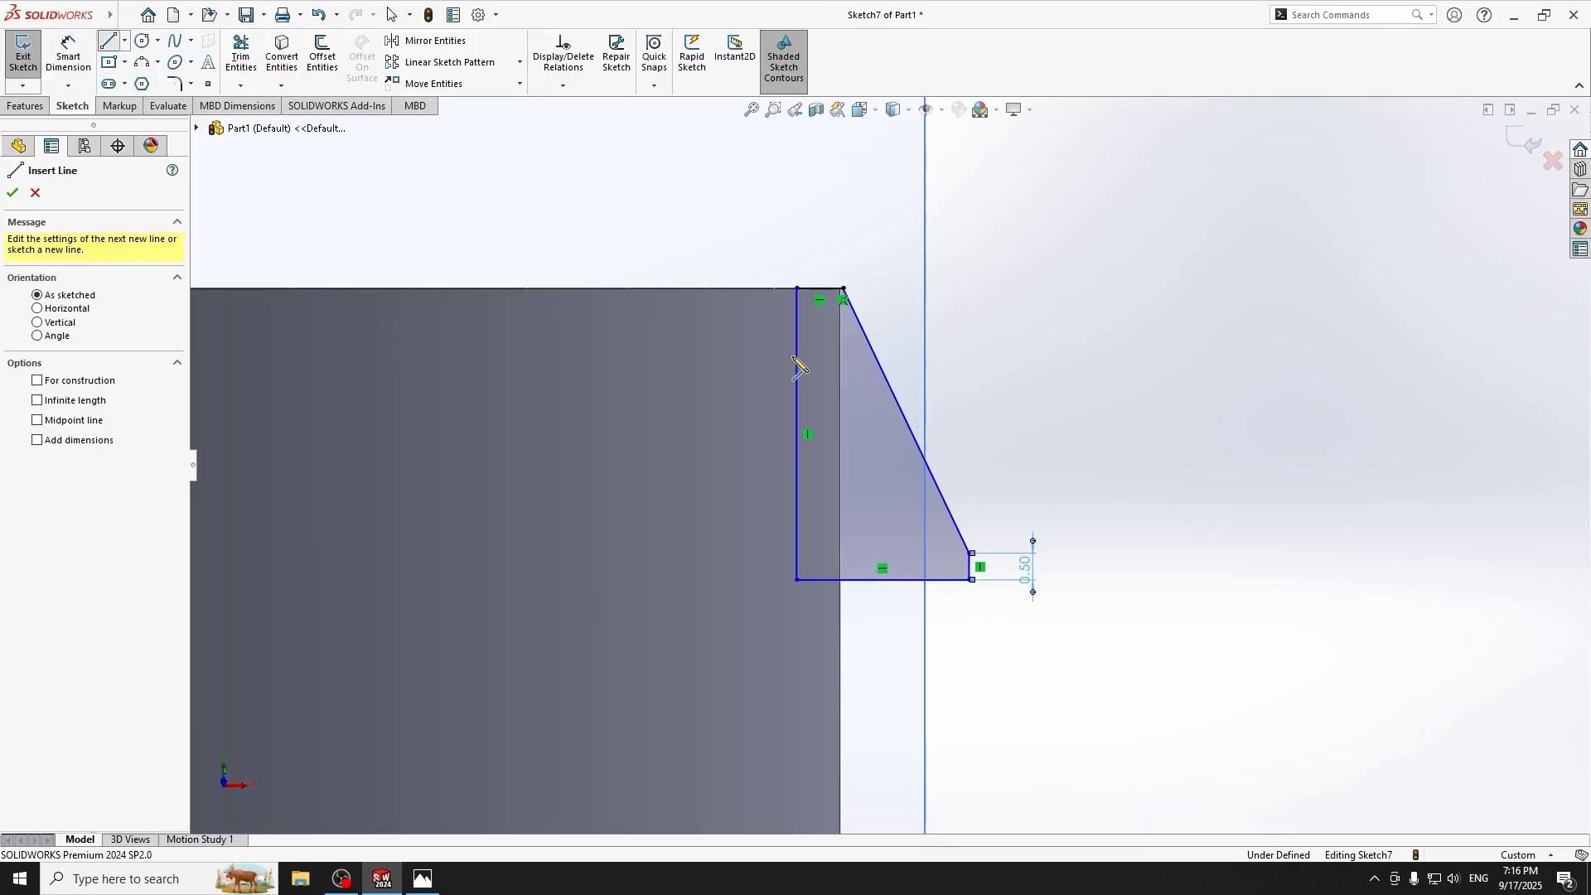
{"action": "left_click", "coordinate": [844, 290]}
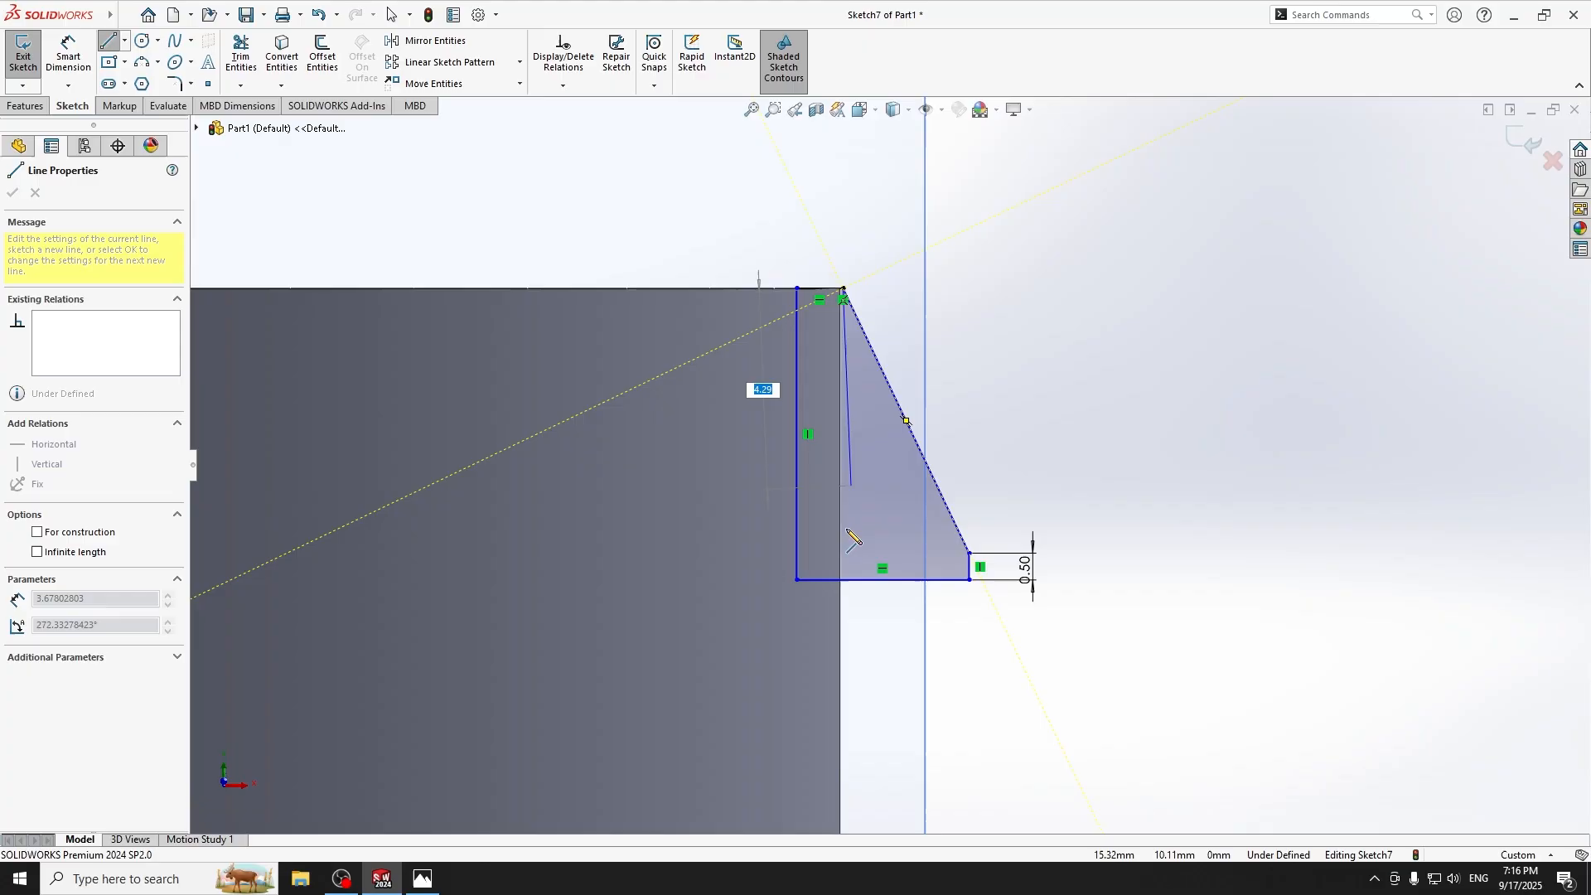
{"action": "left_click", "coordinate": [844, 580]}
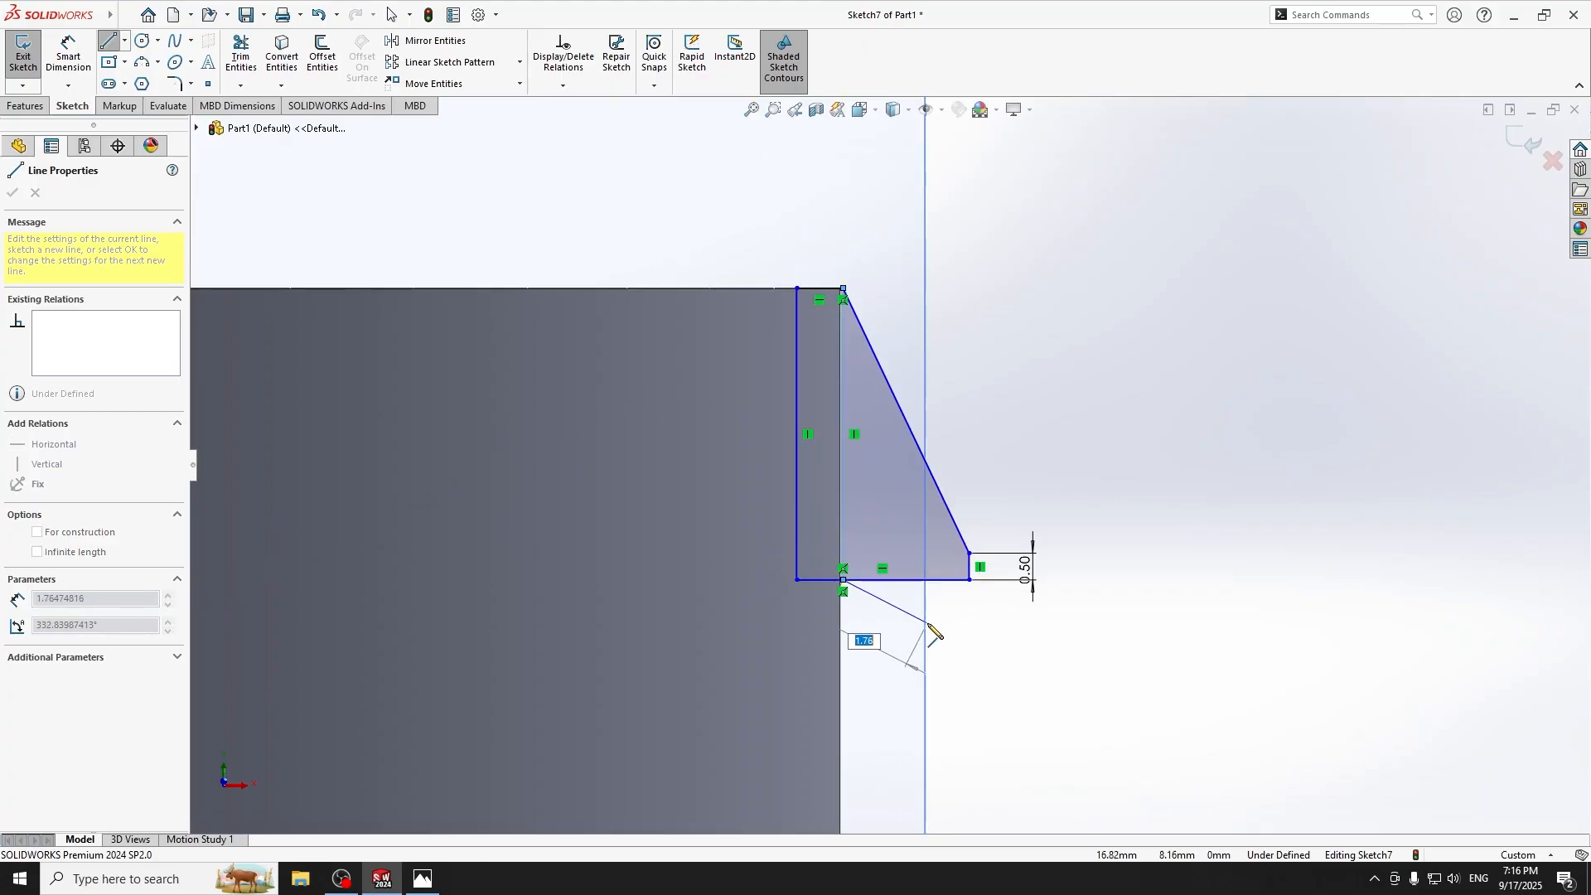
{"action": "key", "text": "Escape"}
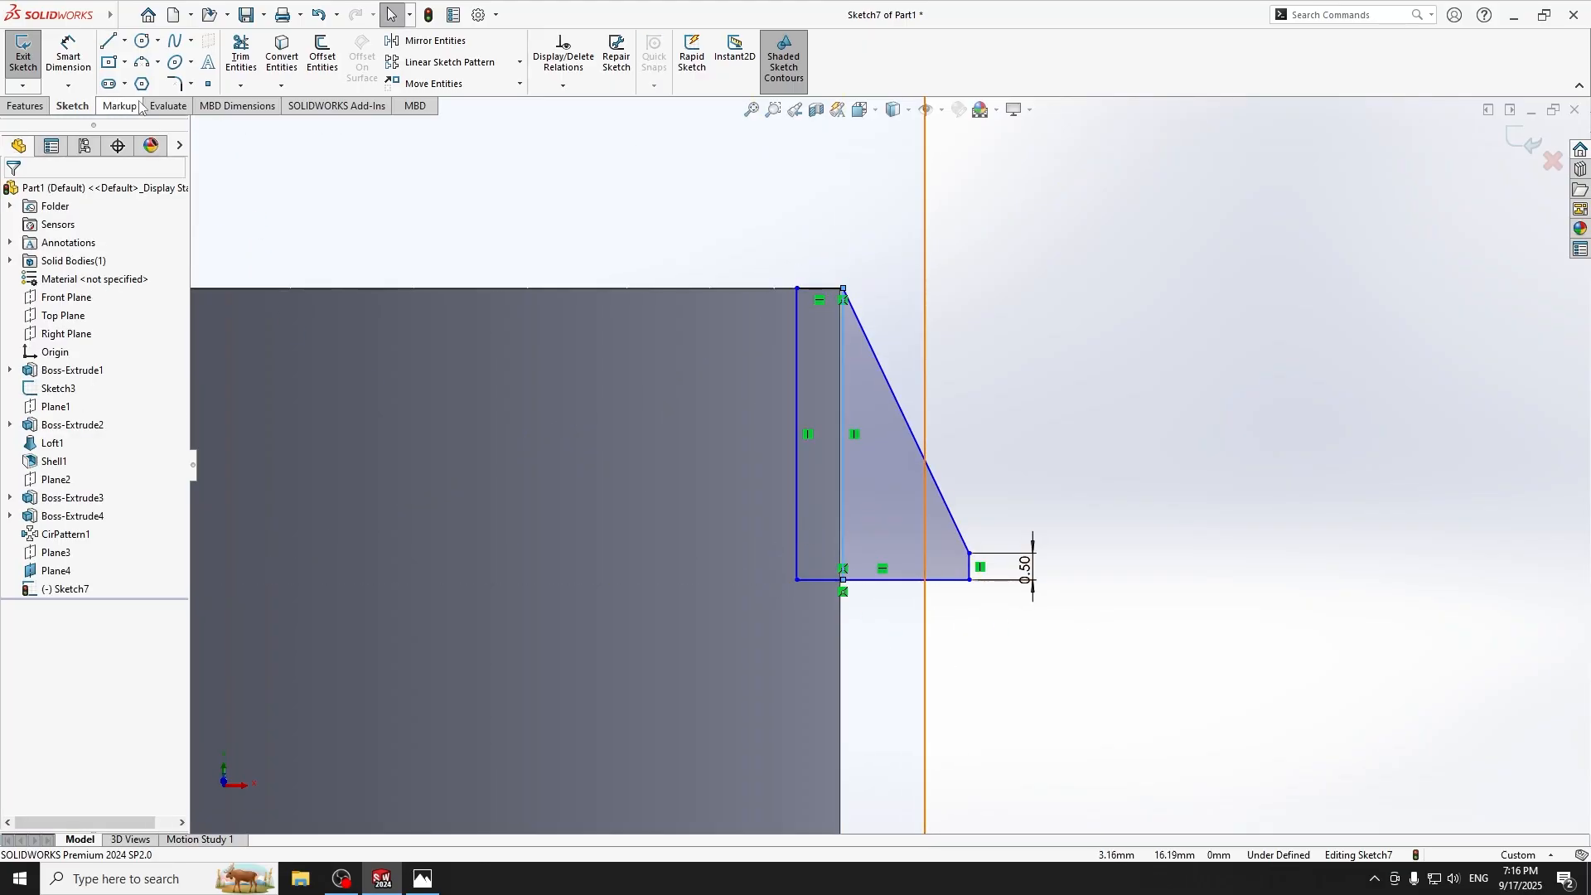
Dimension the barb's base from the dividing line to its outer corner at 1.3 mm.
{"action": "left_click", "coordinate": [68, 55]}
{"action": "left_click", "coordinate": [843, 580]}
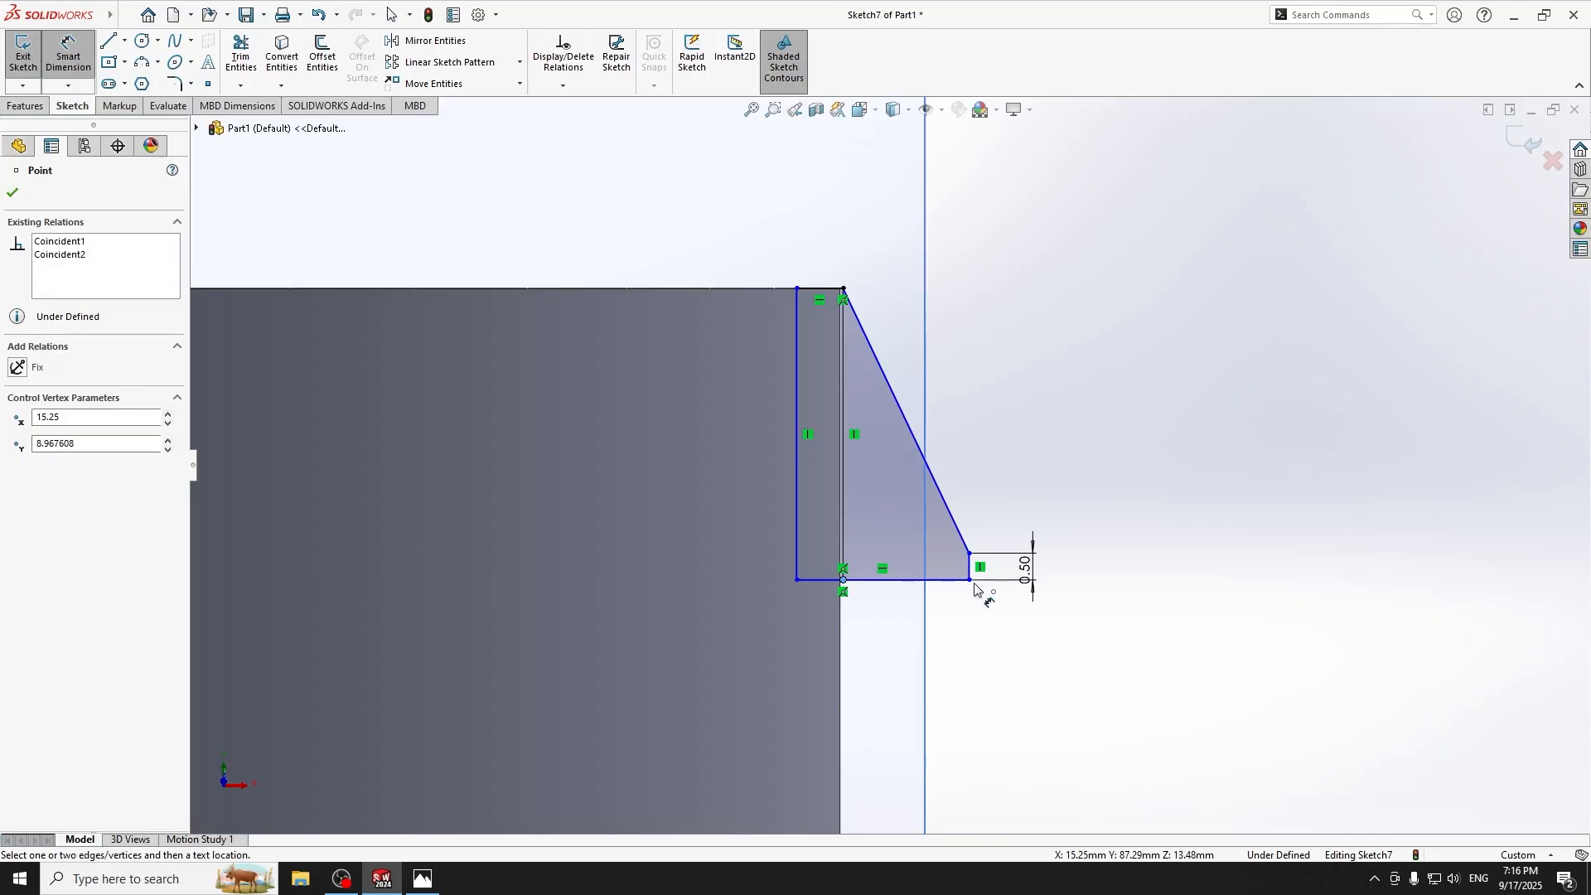
{"action": "left_click", "coordinate": [970, 579]}
{"action": "left_click", "coordinate": [903, 660]}
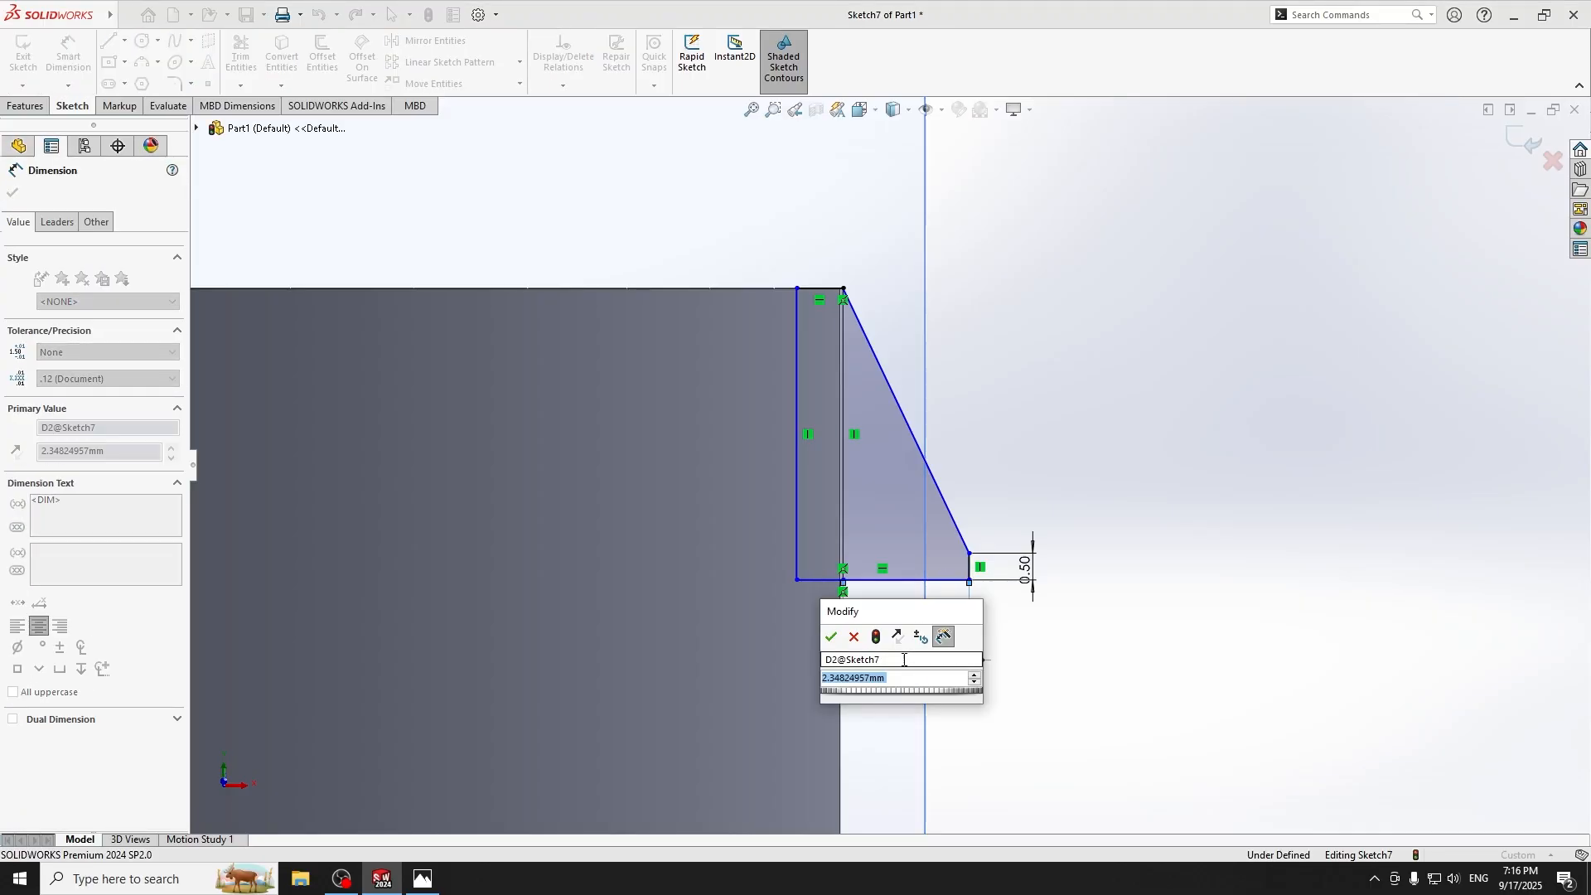
{"action": "type", "text": "1.3"}
{"action": "key", "text": "Return"}
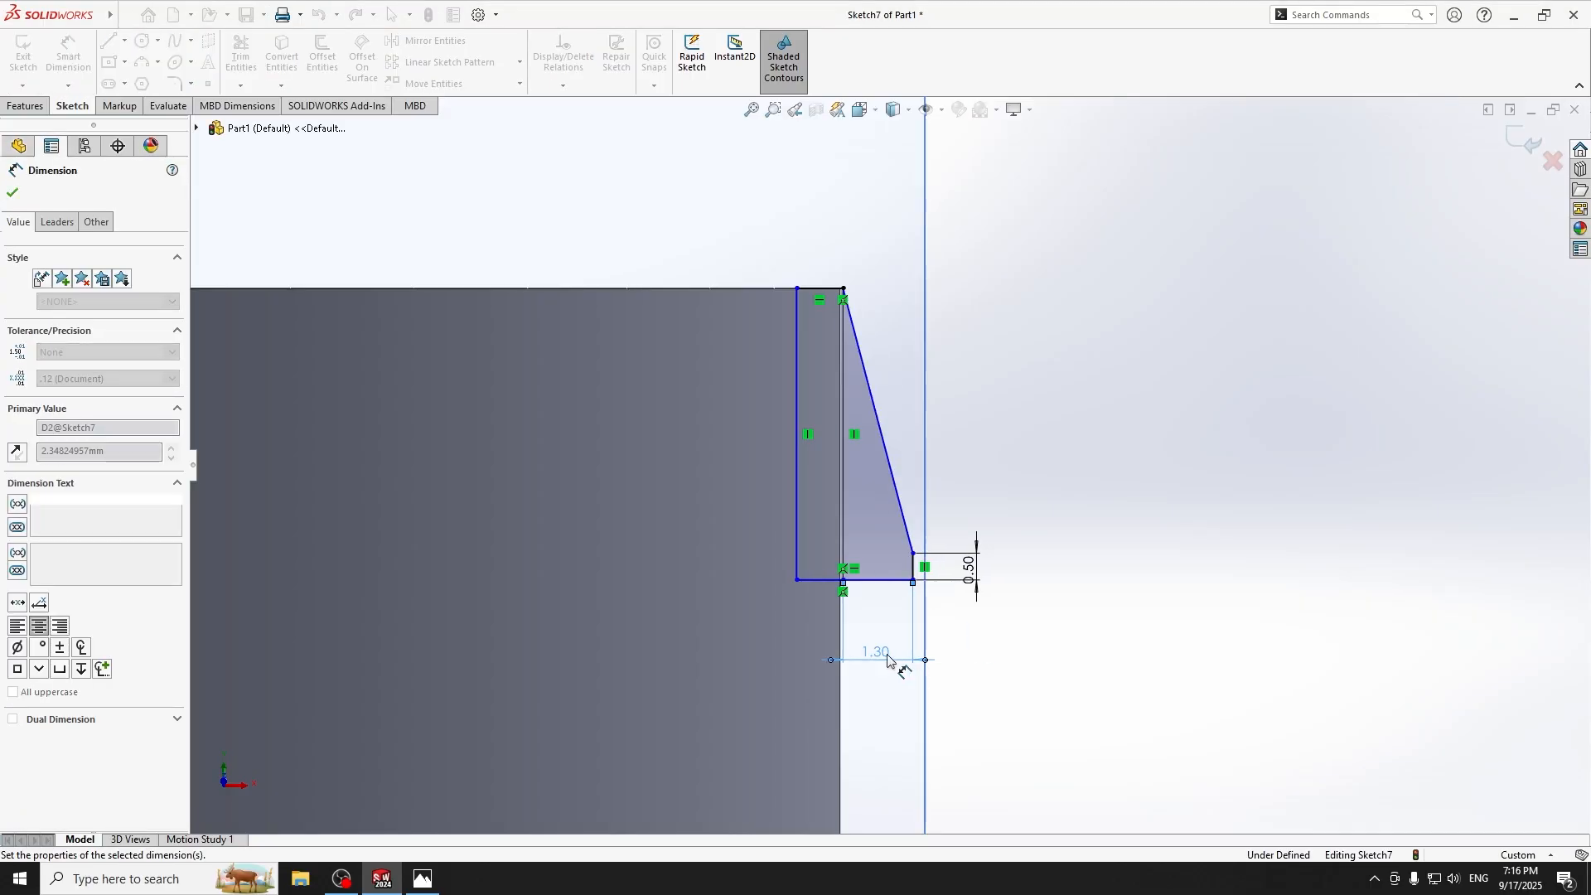
Dimension the barb profile's inner vertical edge to 3.4 mm.
{"action": "scroll", "coordinate": [862, 447], "scroll_direction": "up", "scroll_amount": 2}
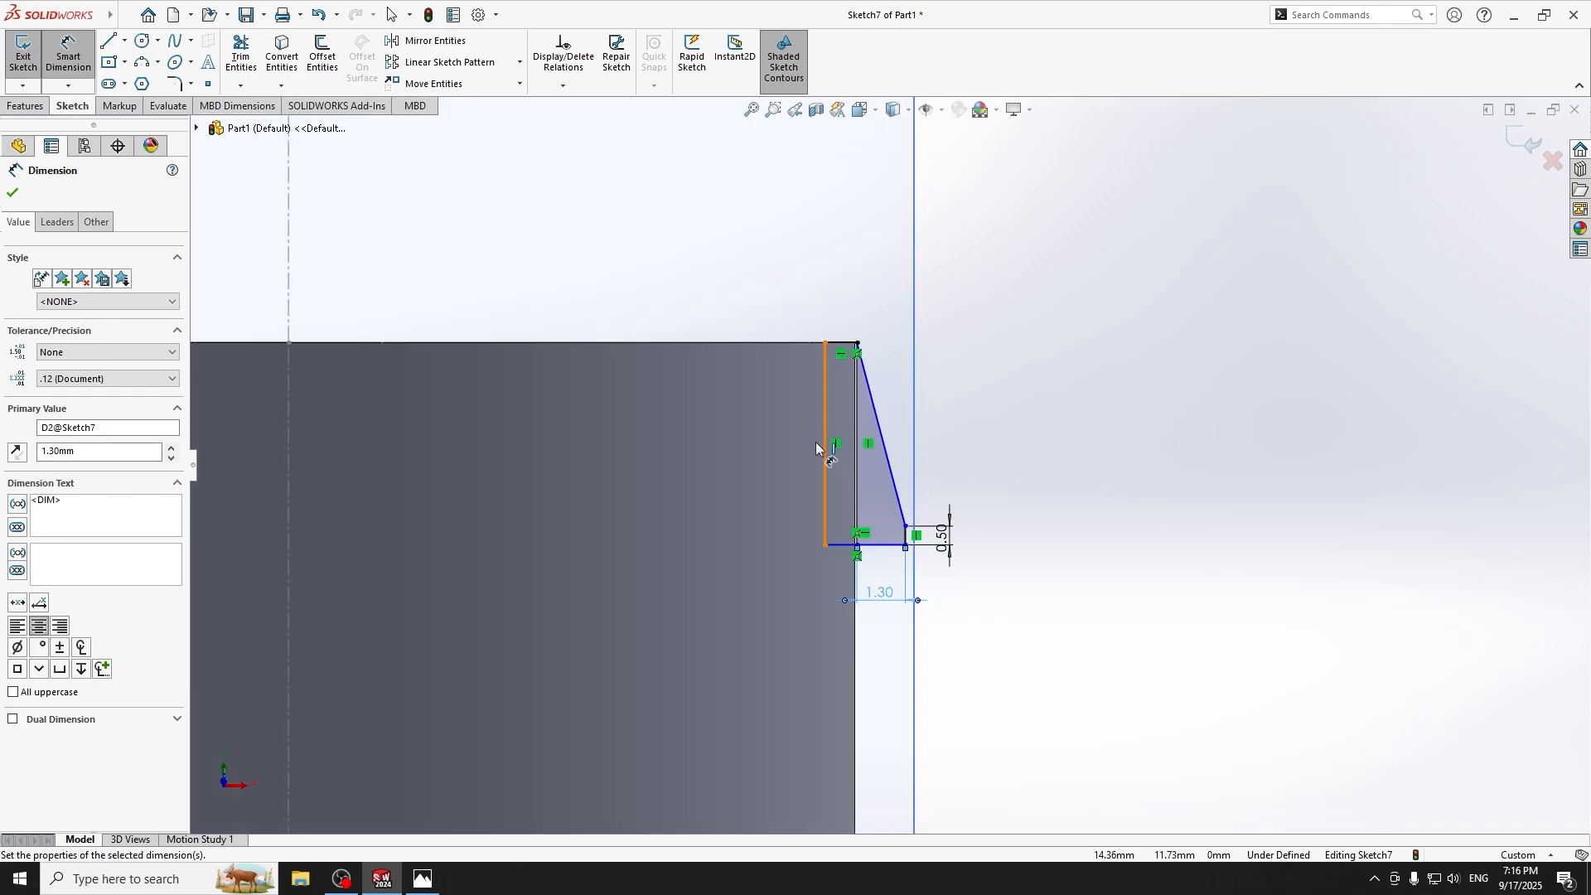
{"action": "left_click", "coordinate": [826, 448]}
{"action": "left_click", "coordinate": [727, 447]}
{"action": "type", "text": "3.4"}
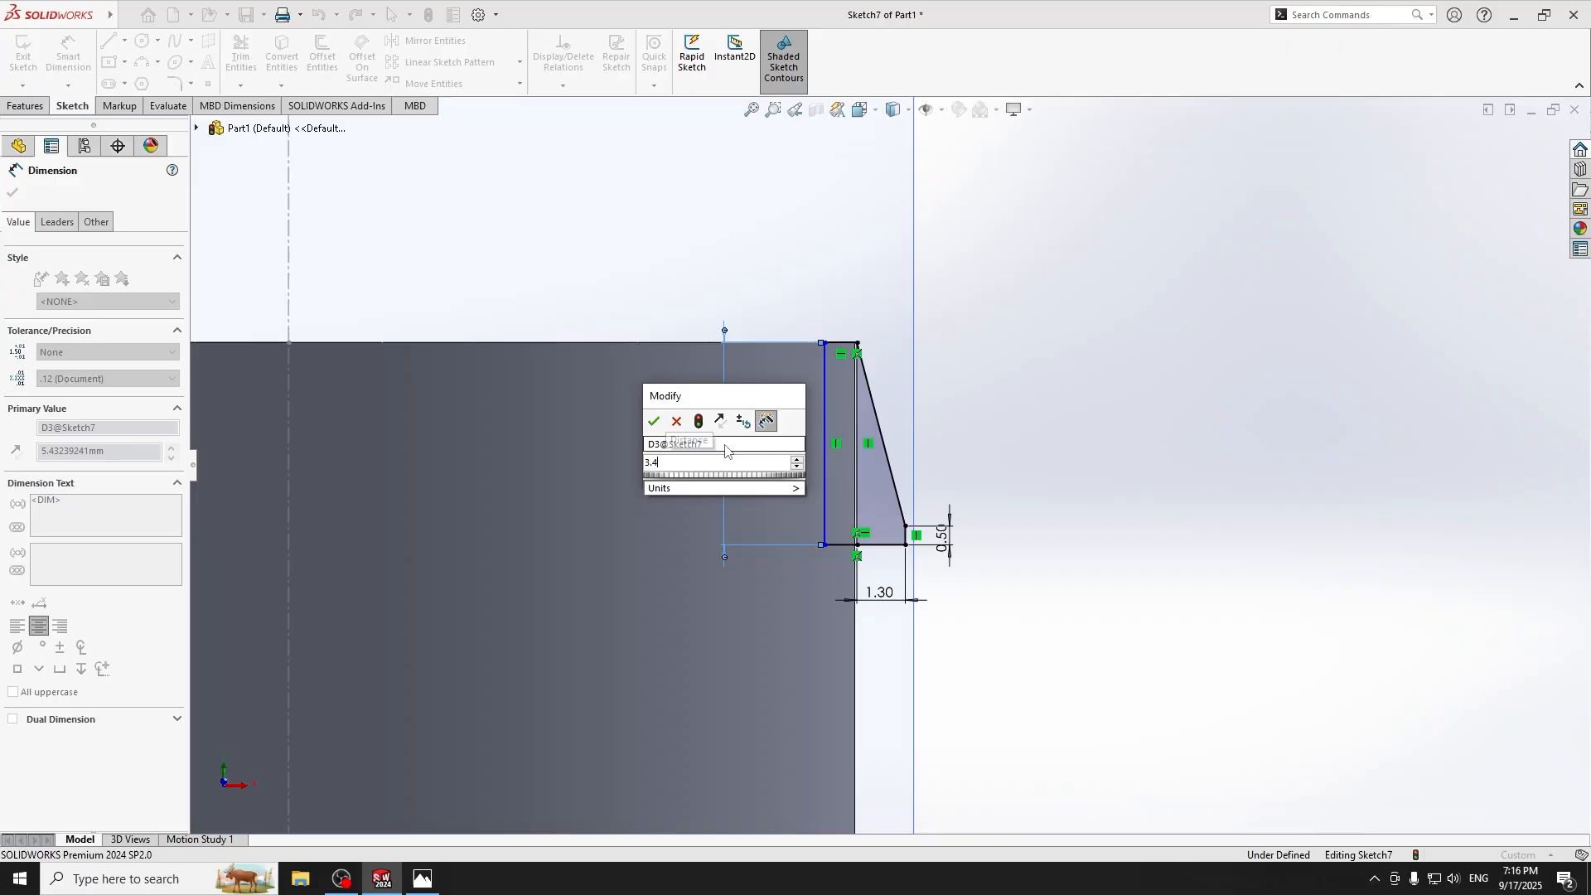
{"action": "key", "text": "Return"}
Revolve the outer barb region 360 degrees about the tube's centreline (Line4 of Sketch3), merged with the body.
{"action": "scroll", "coordinate": [935, 487], "scroll_direction": "down", "scroll_amount": 3}
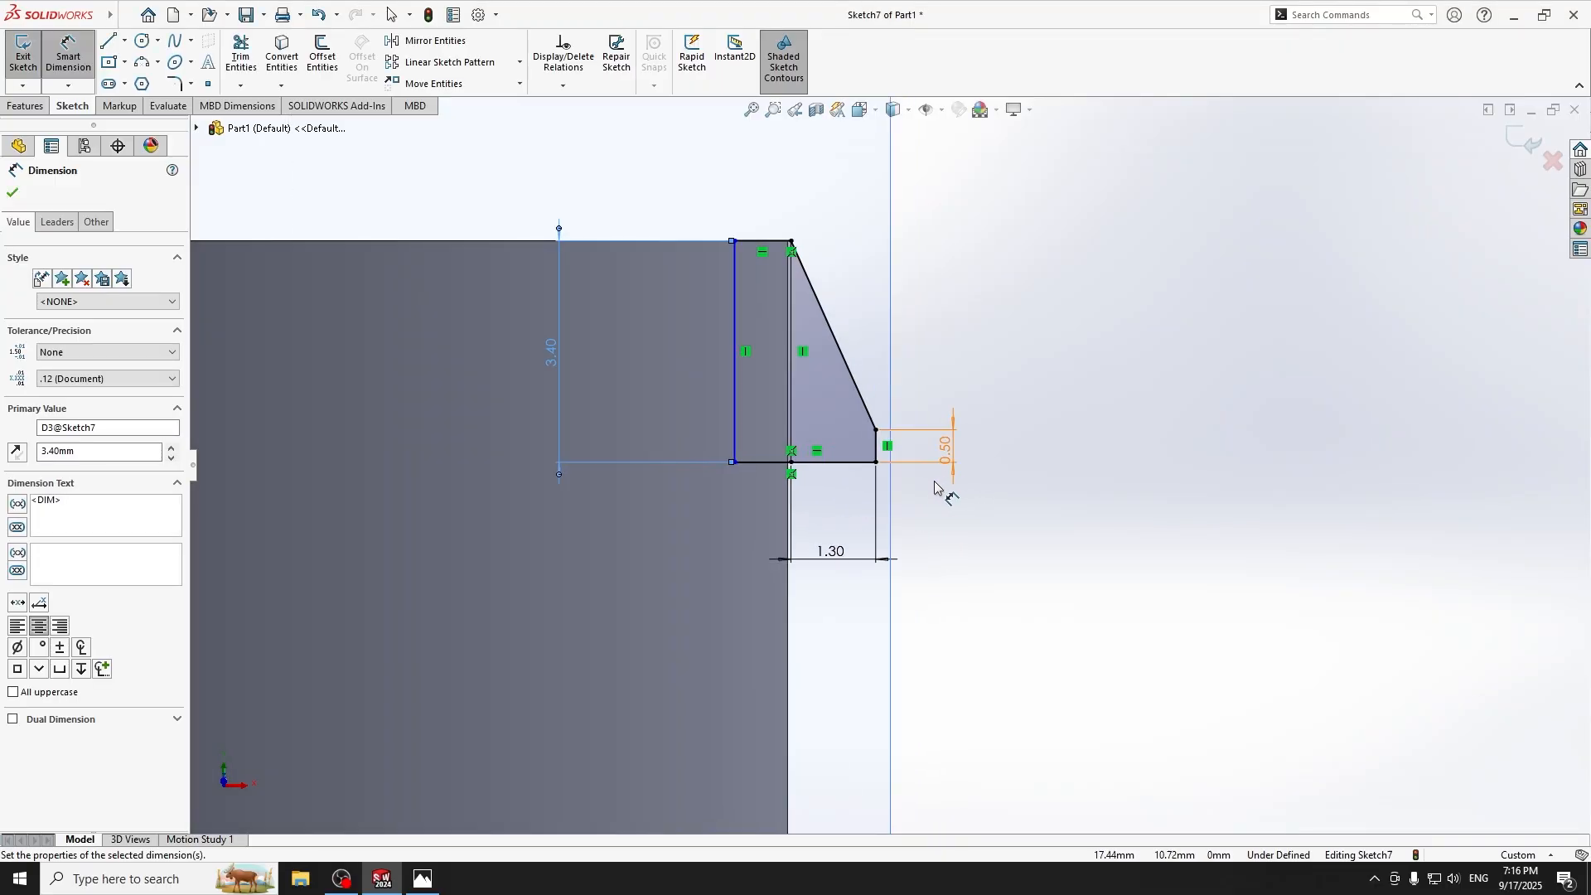
{"action": "scroll", "coordinate": [994, 510], "scroll_direction": "down", "scroll_amount": 1}
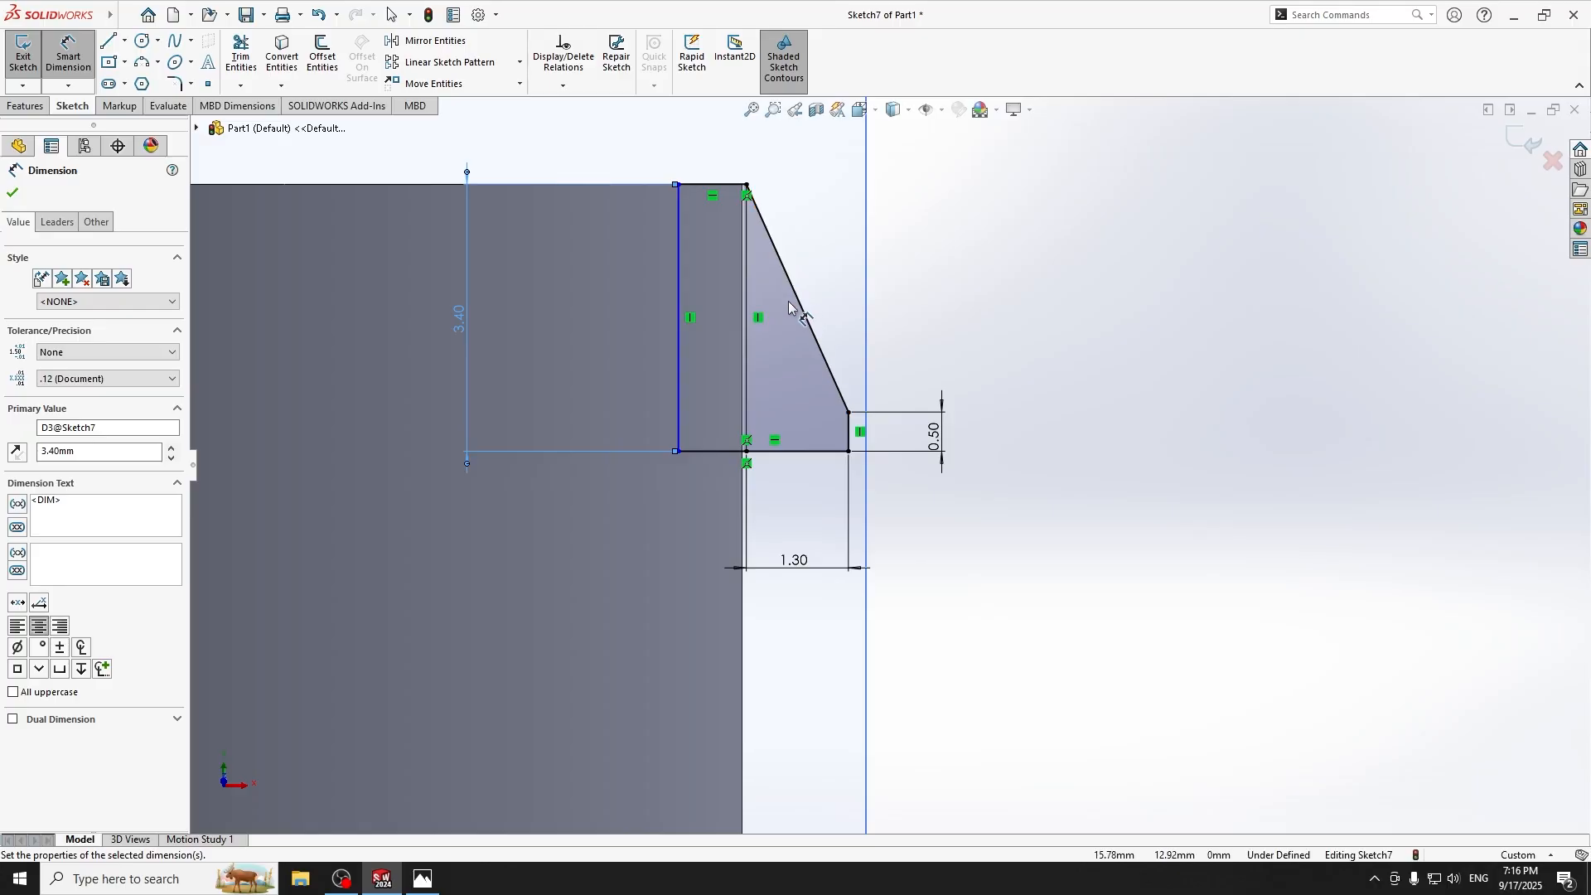
{"action": "scroll", "coordinate": [792, 311], "scroll_direction": "up", "scroll_amount": 2}
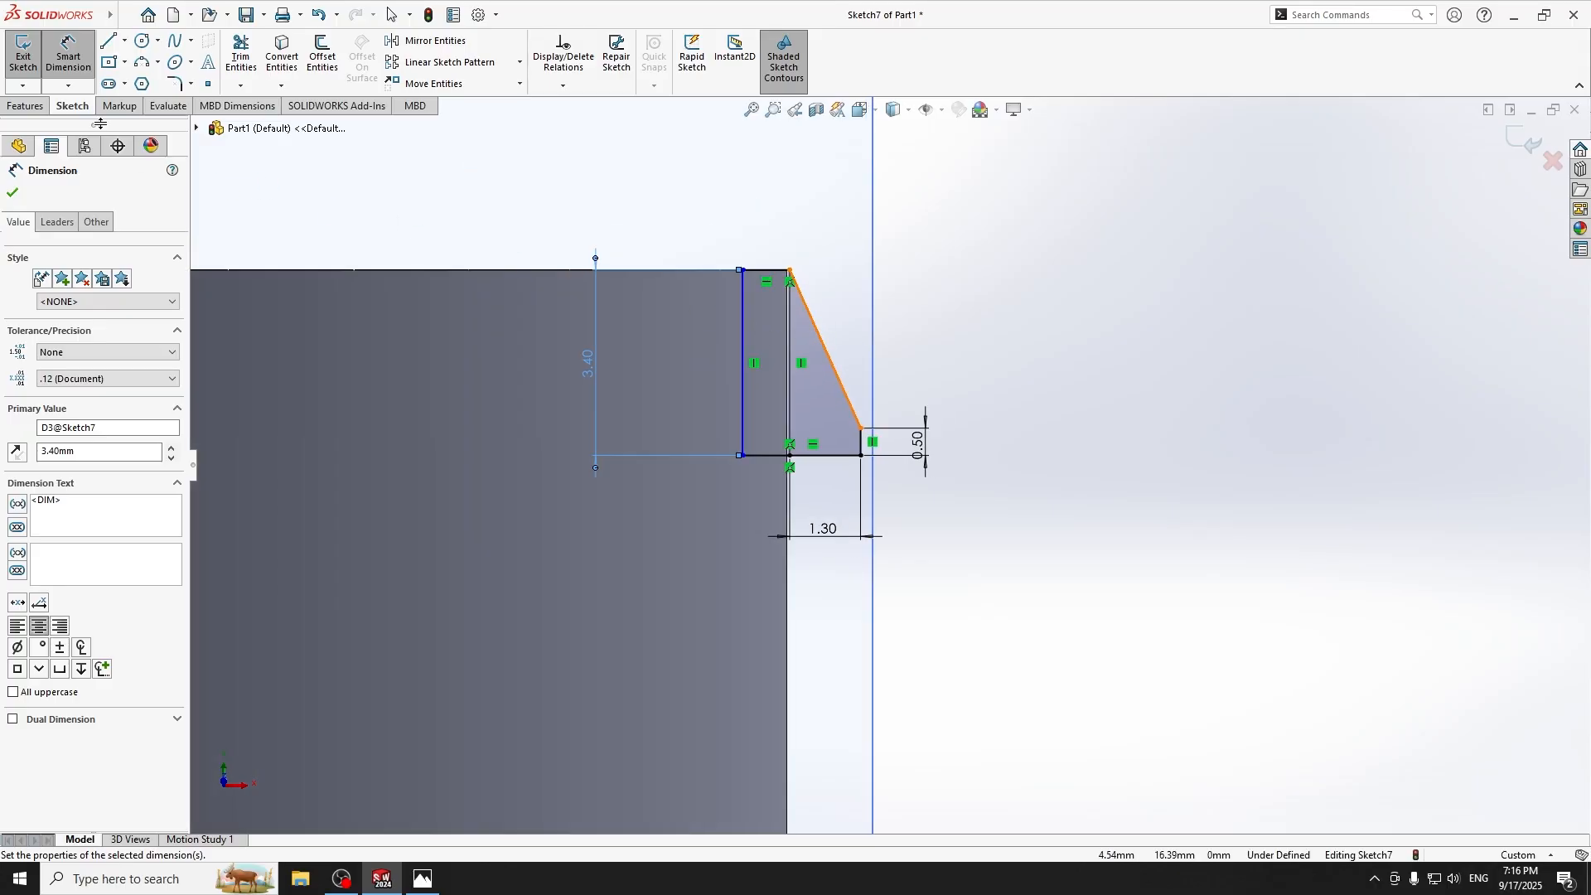
{"action": "left_click", "coordinate": [28, 107]}
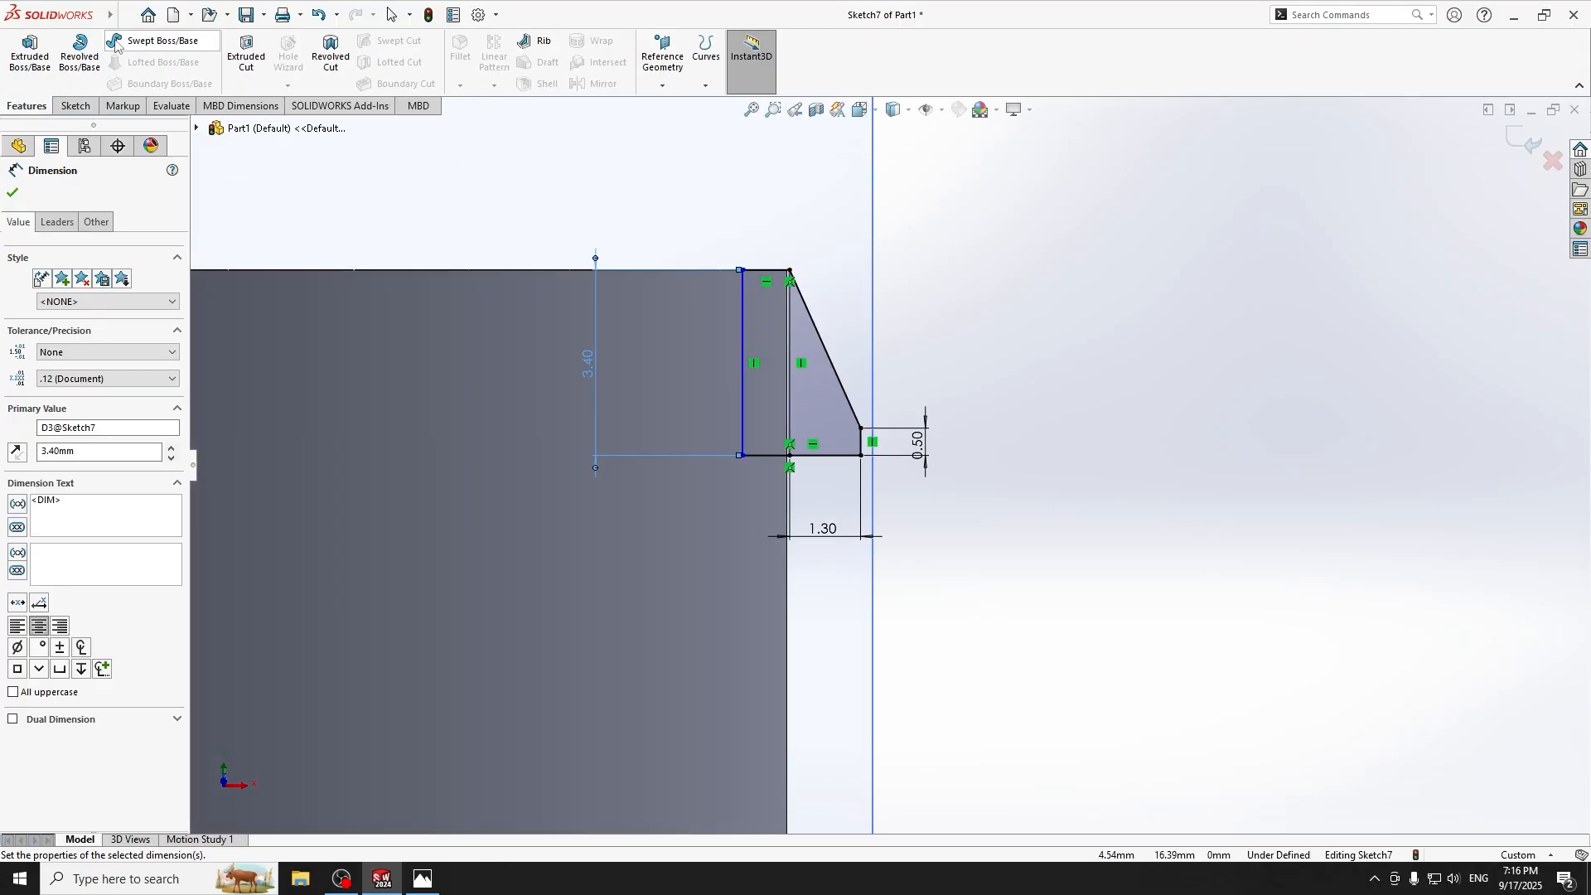
{"action": "left_click", "coordinate": [92, 70]}
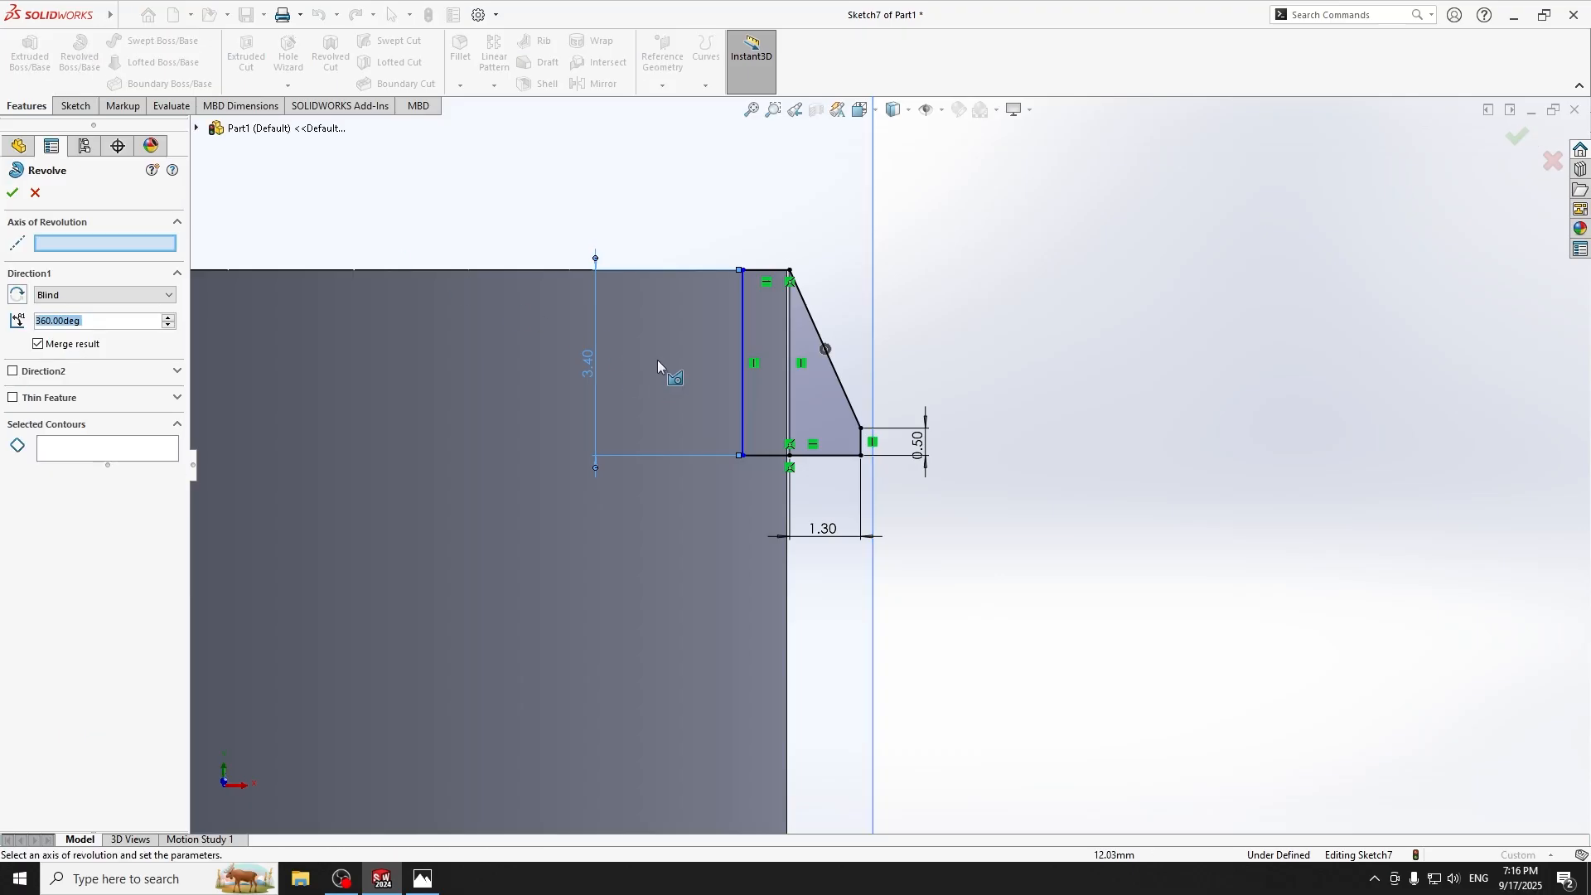
{"action": "middle_click_drag", "start_coordinate": [663, 366], "coordinate": [911, 511]}
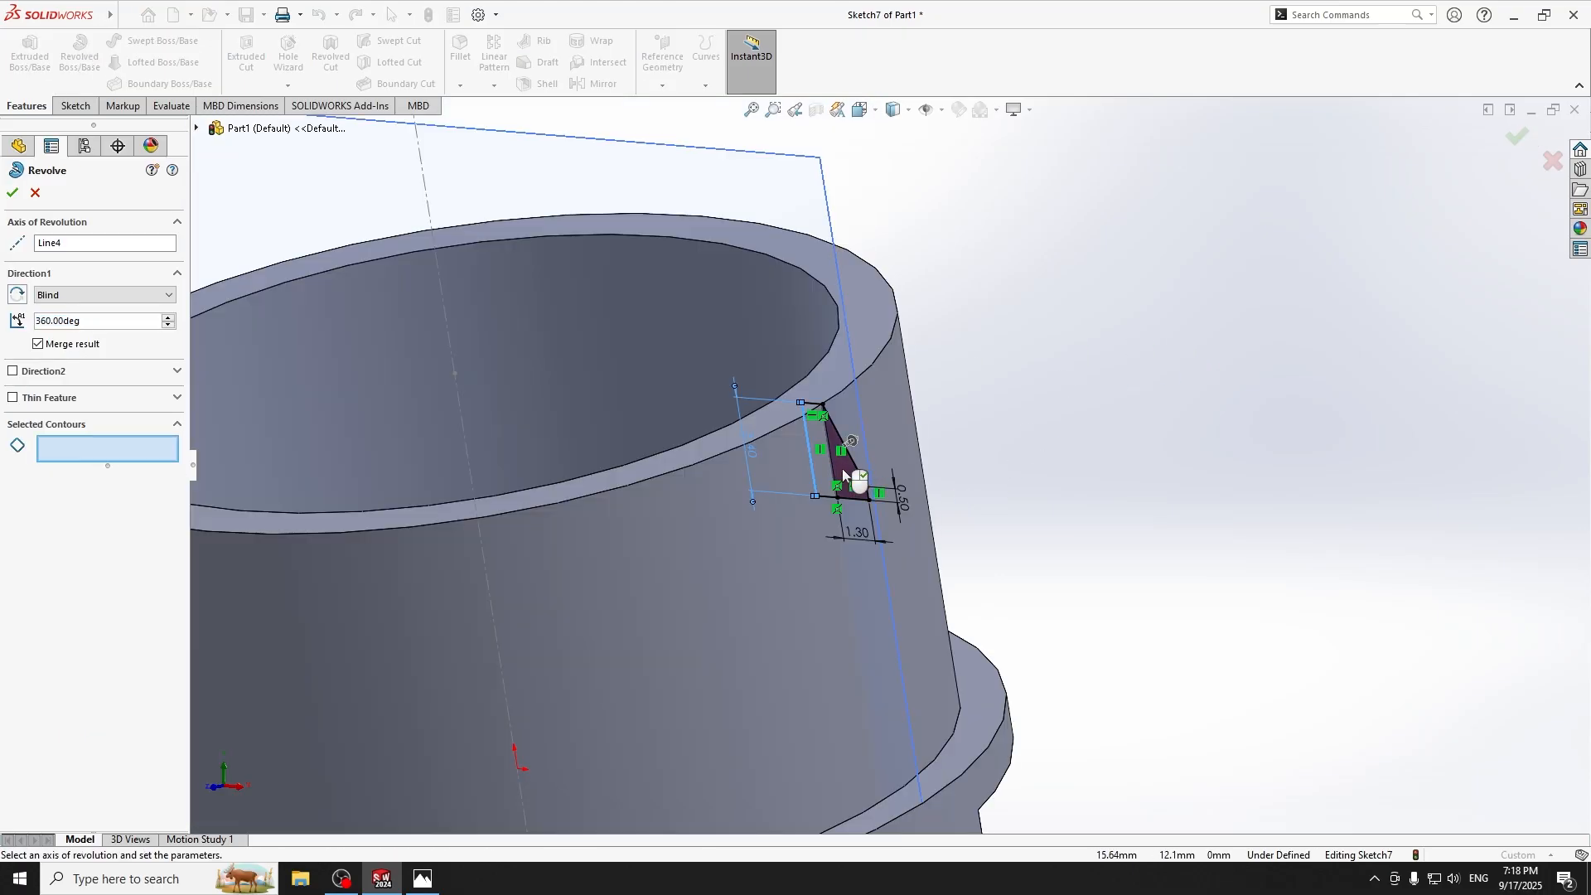
{"action": "left_click", "coordinate": [844, 475]}
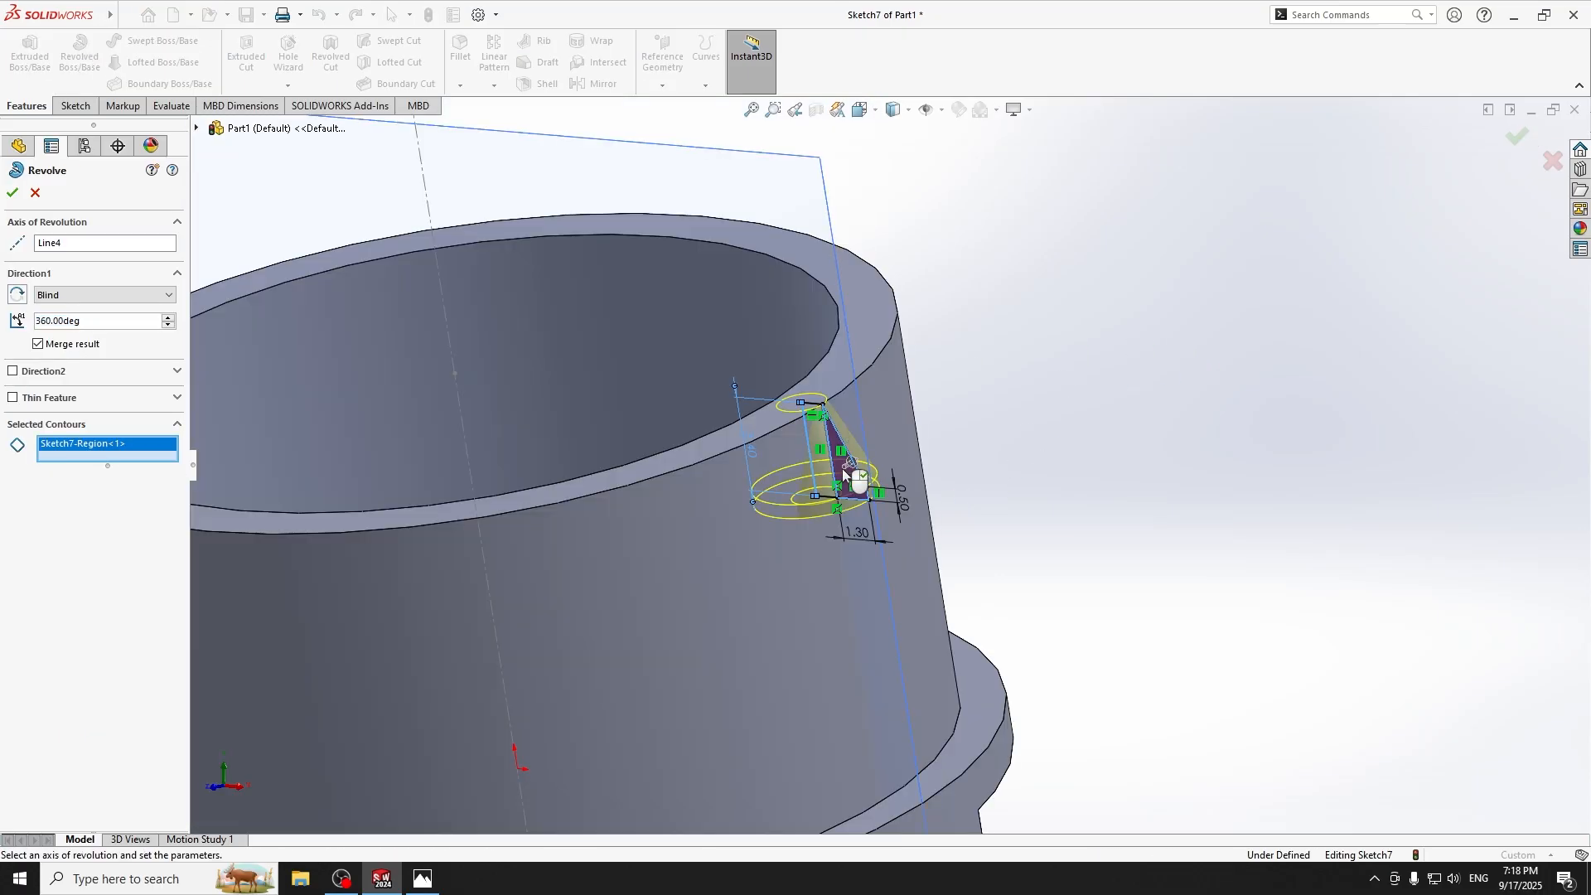
{"action": "left_click", "coordinate": [98, 244]}
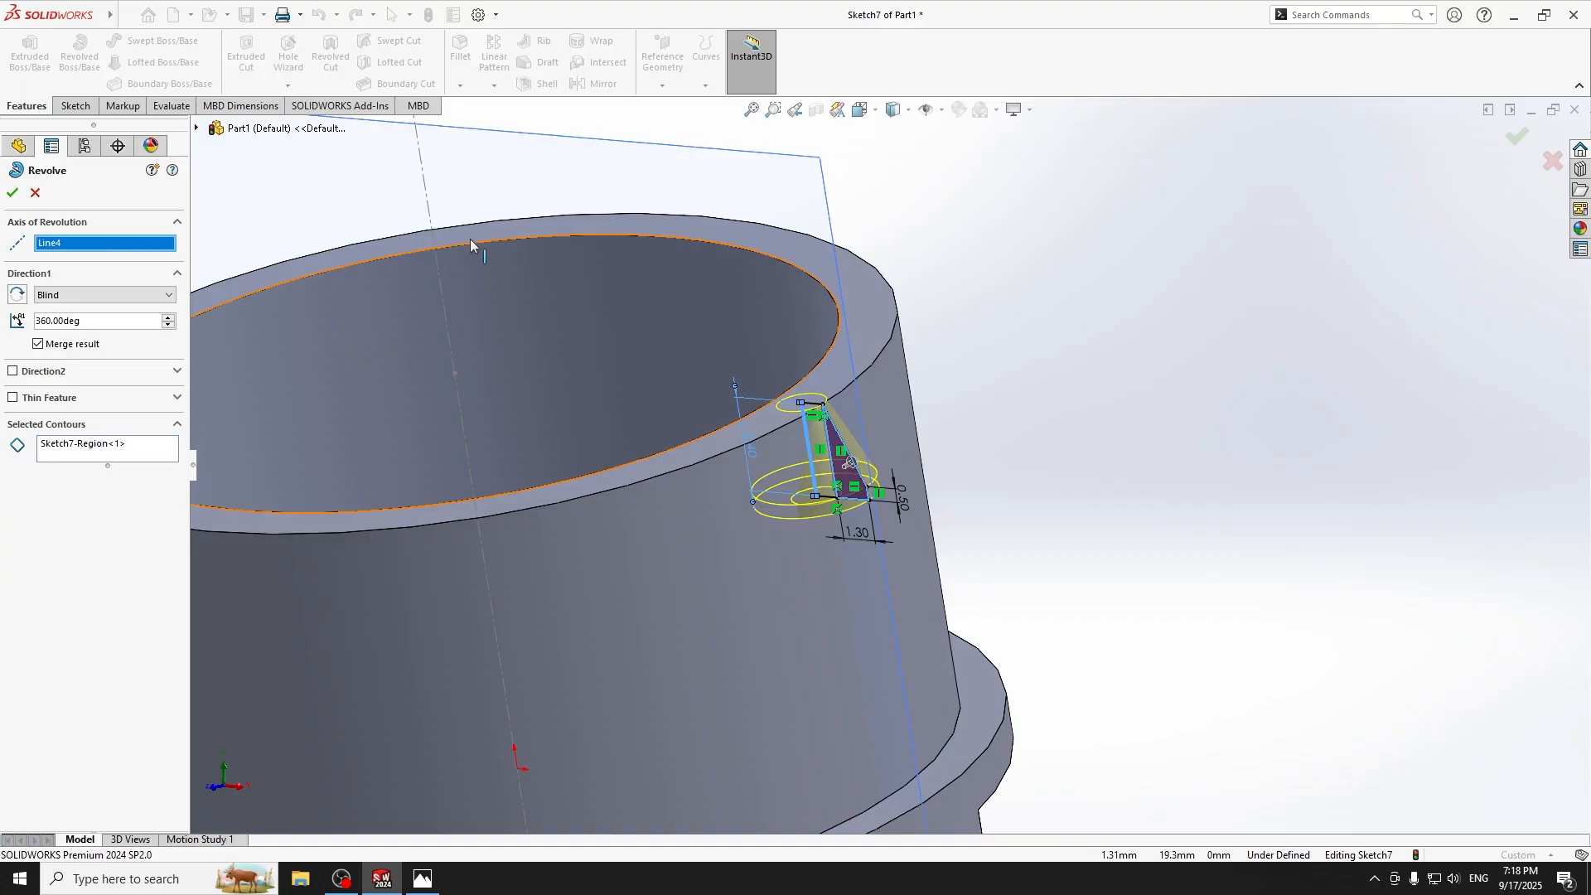
{"action": "left_click", "coordinate": [426, 203]}
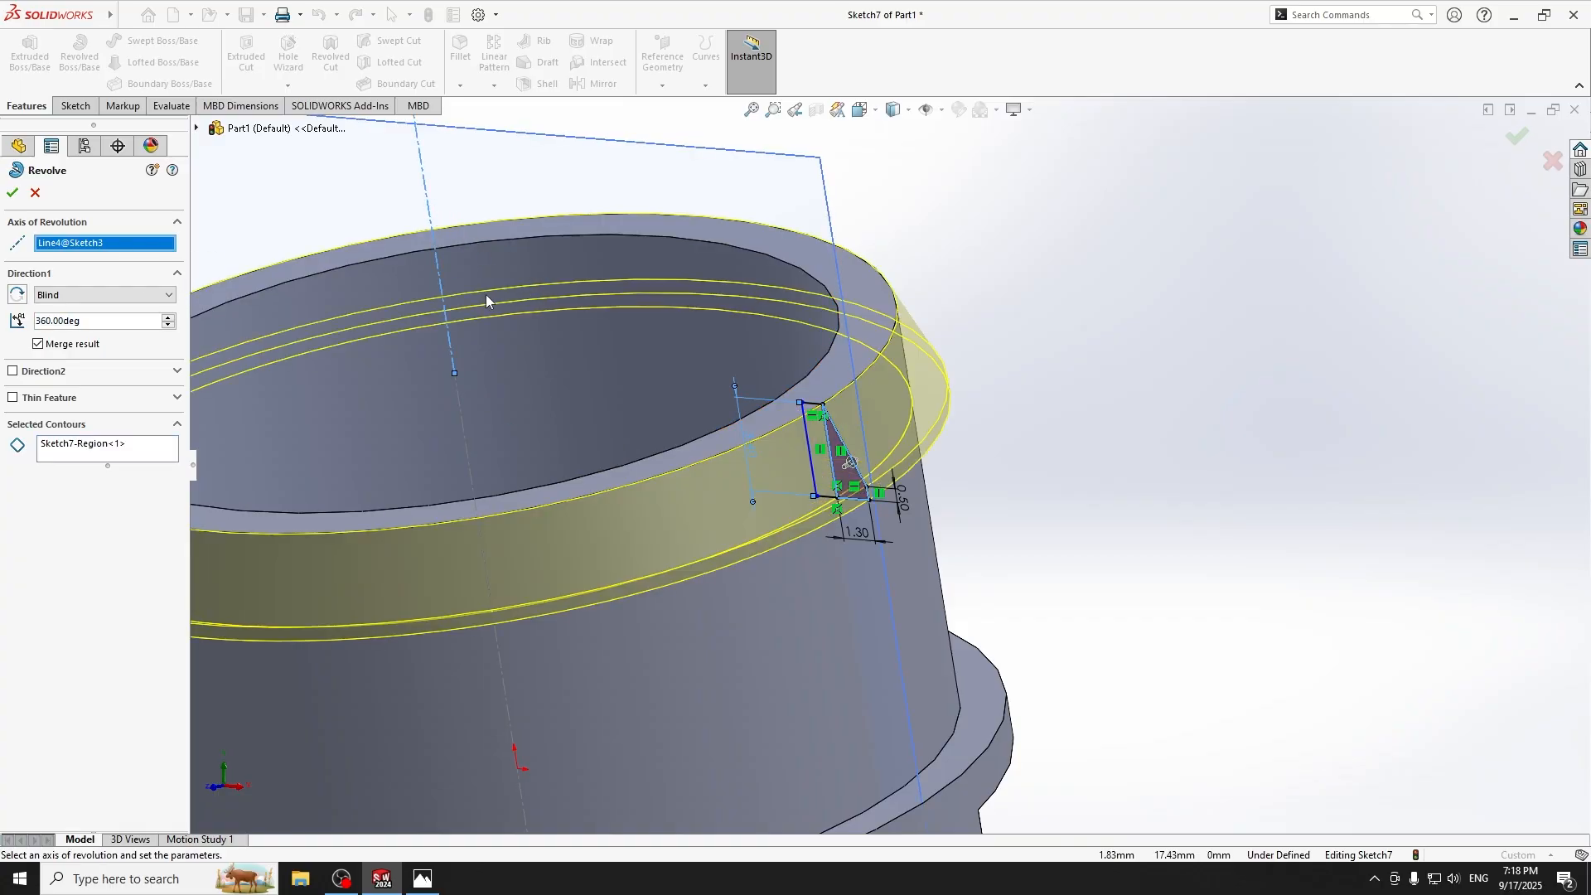
{"action": "middle_click_drag", "start_coordinate": [526, 345], "coordinate": [591, 386]}
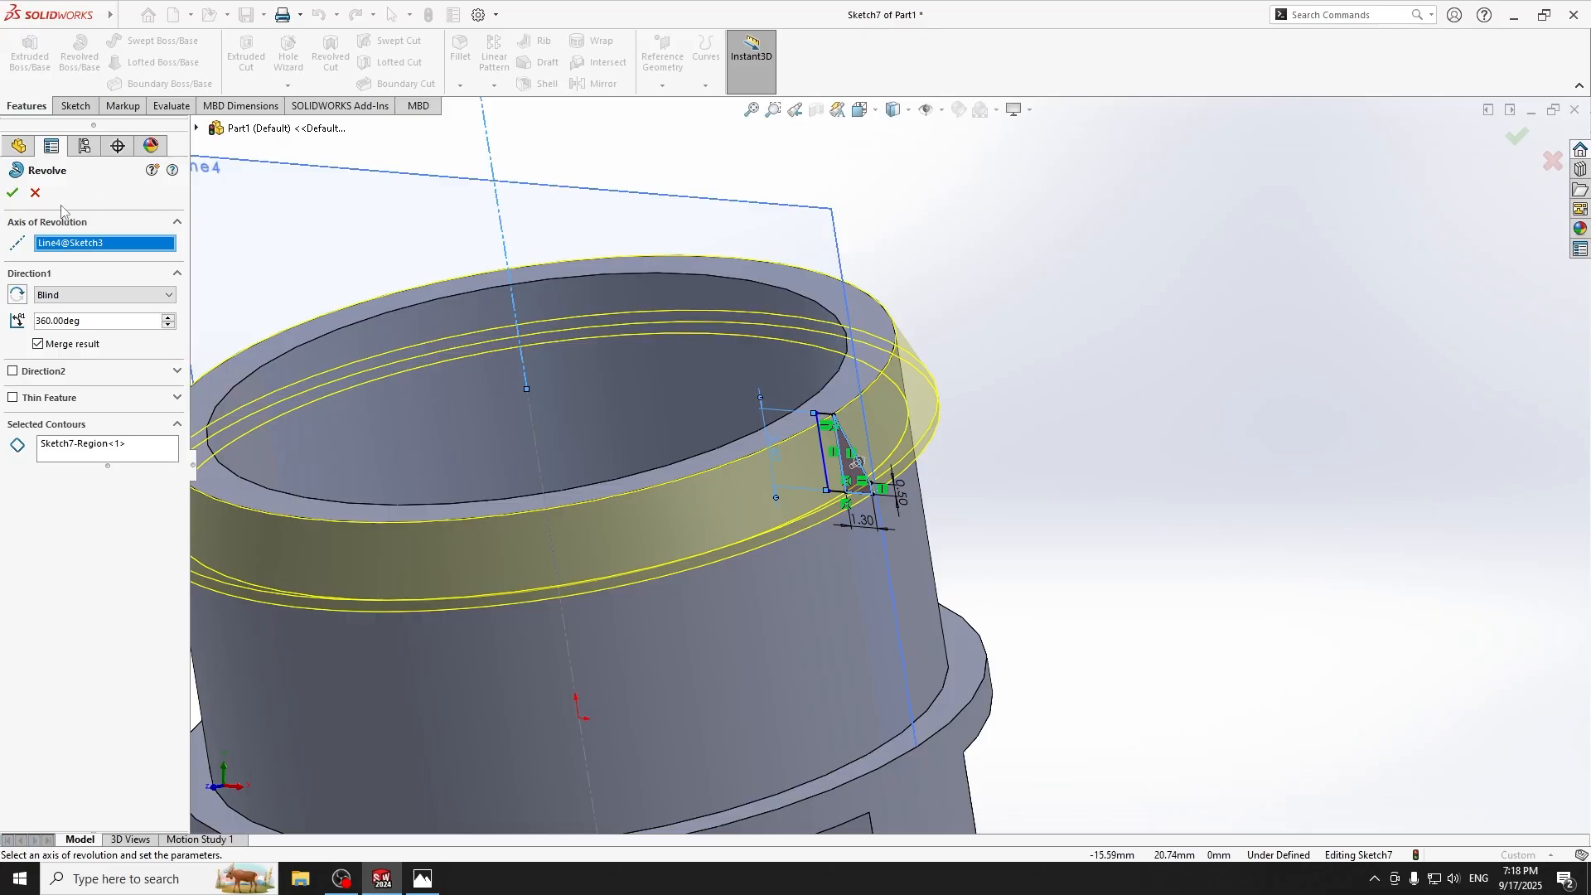
{"action": "left_click", "coordinate": [11, 193]}
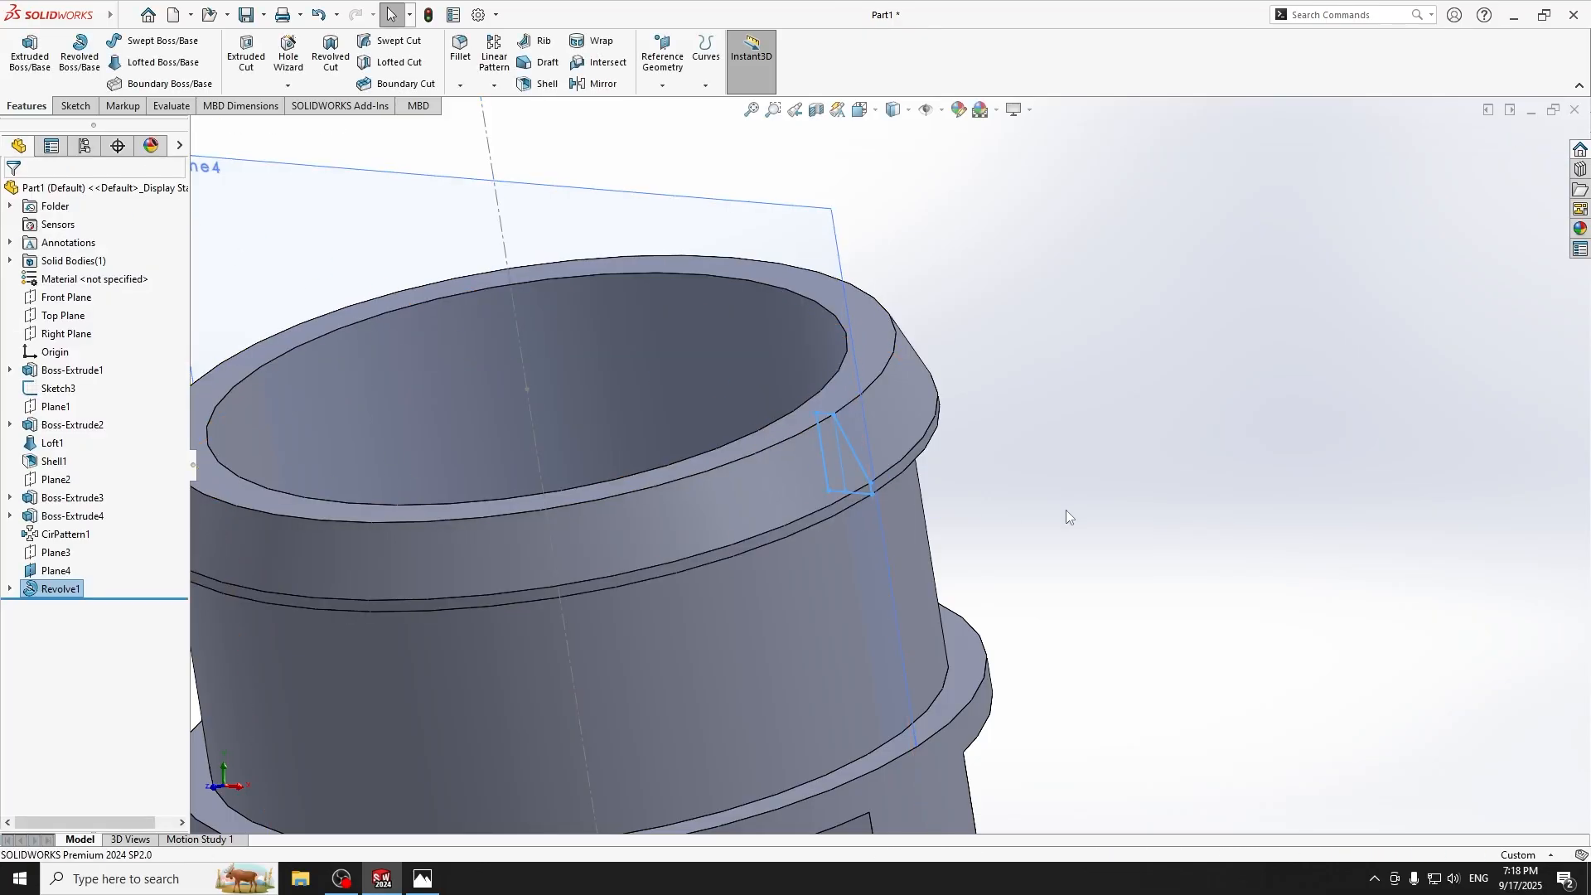
Start a new sketch on Plane4, viewed face-on at the barbed end of the tube.
{"action": "mouse_move", "coordinate": [1062, 470]}
{"action": "middle_mouse_down"}
{"action": "mouse_move", "coordinate": [1094, 380]}
{"action": "mouse_move", "coordinate": [1080, 458]}
{"action": "middle_mouse_up"}
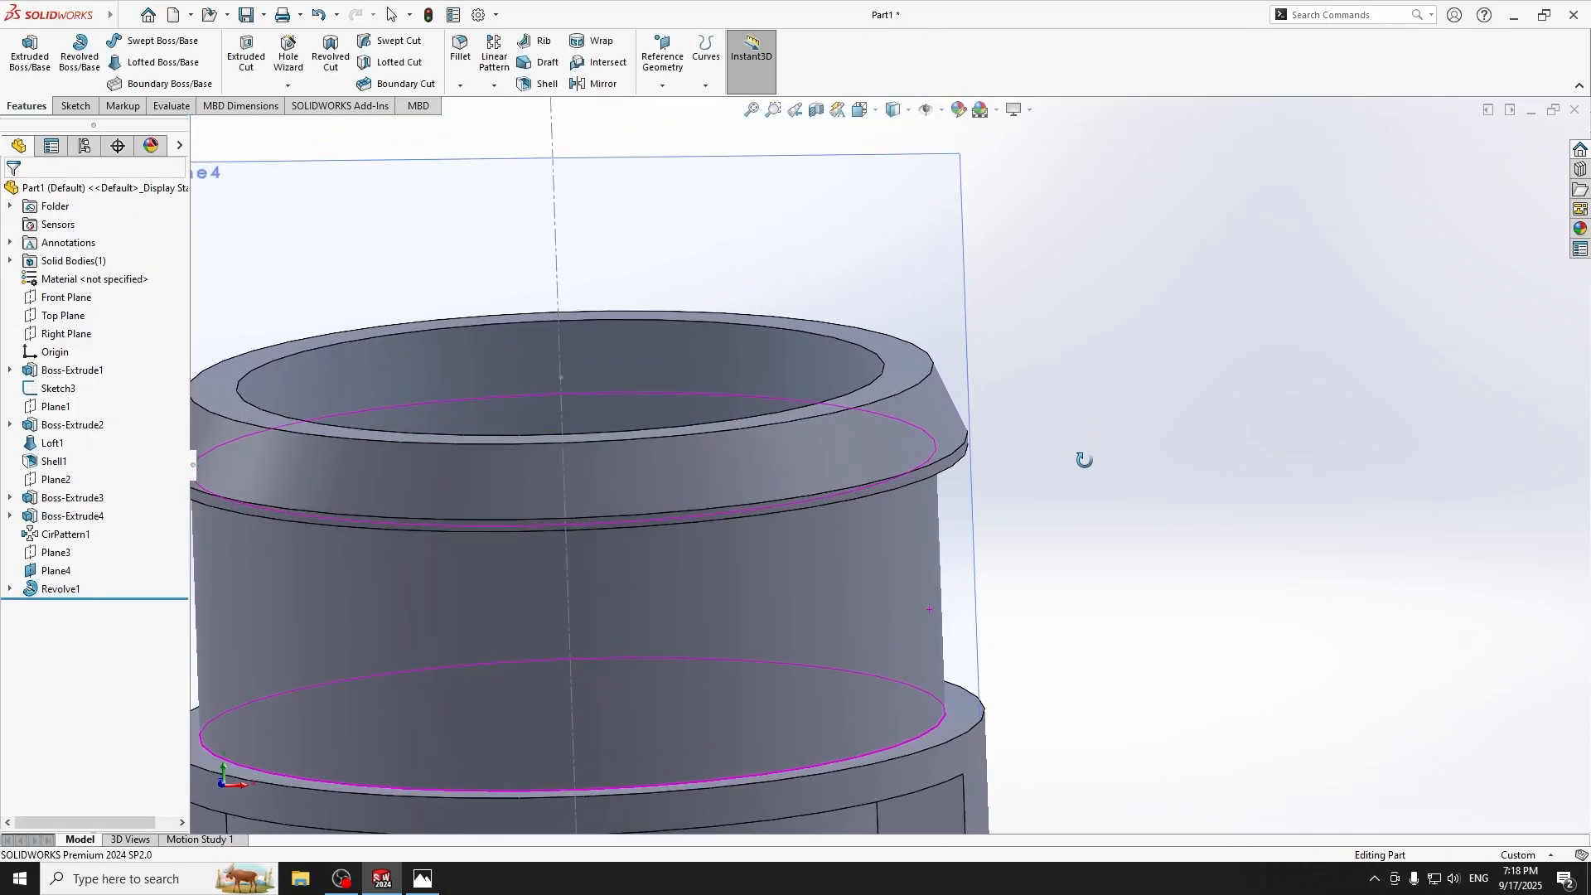
{"action": "scroll", "coordinate": [1079, 478], "scroll_direction": "up", "scroll_amount": 4}
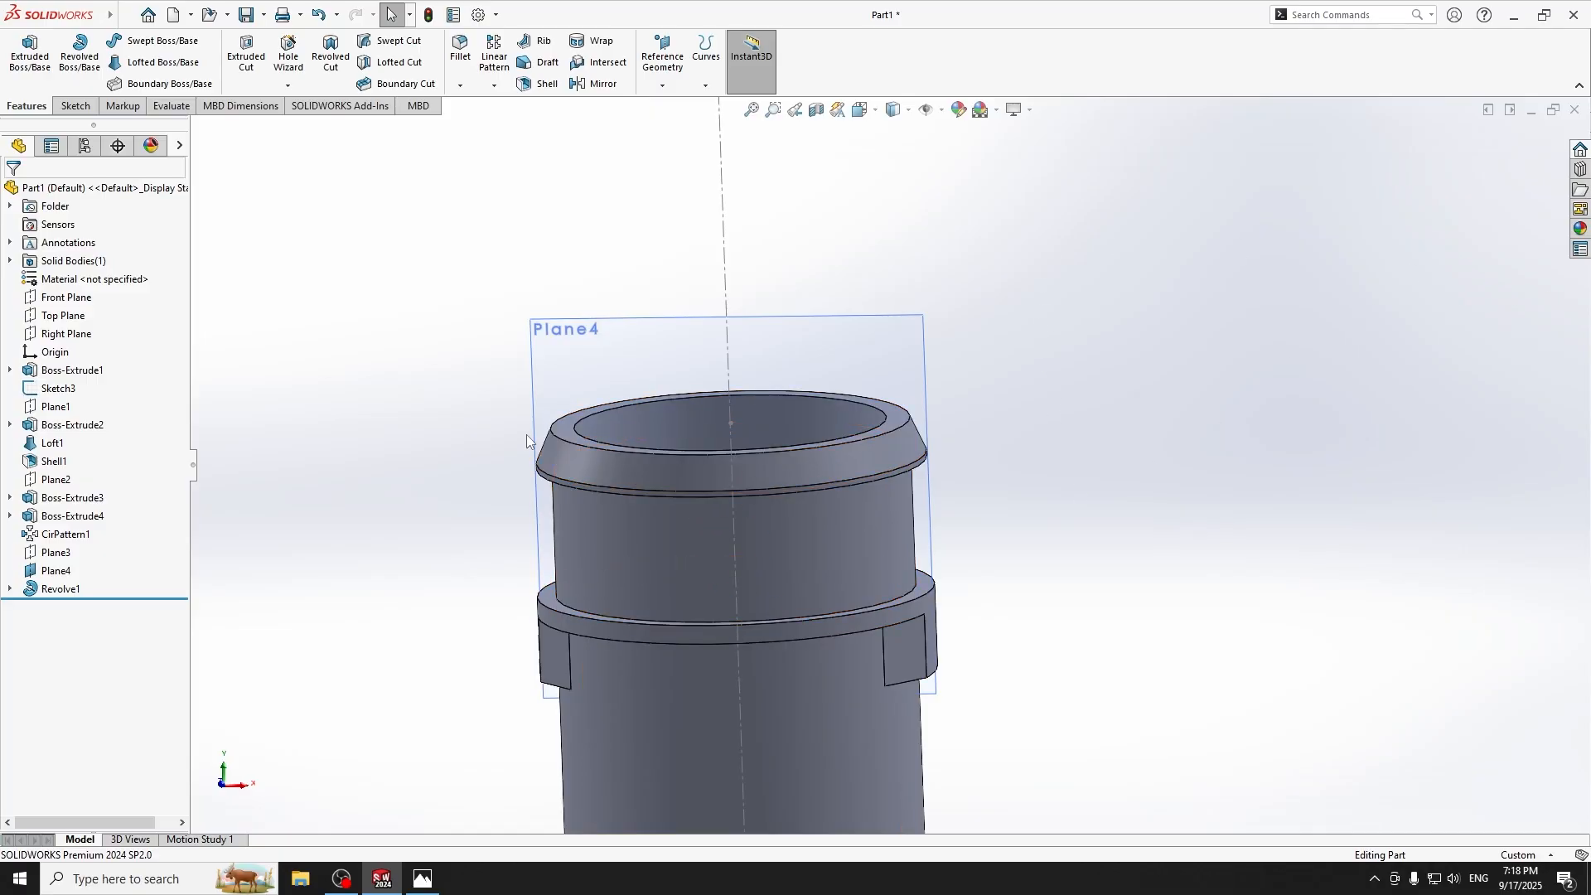
{"action": "left_click", "coordinate": [827, 345]}
{"action": "key", "text": "ctrl+8"}
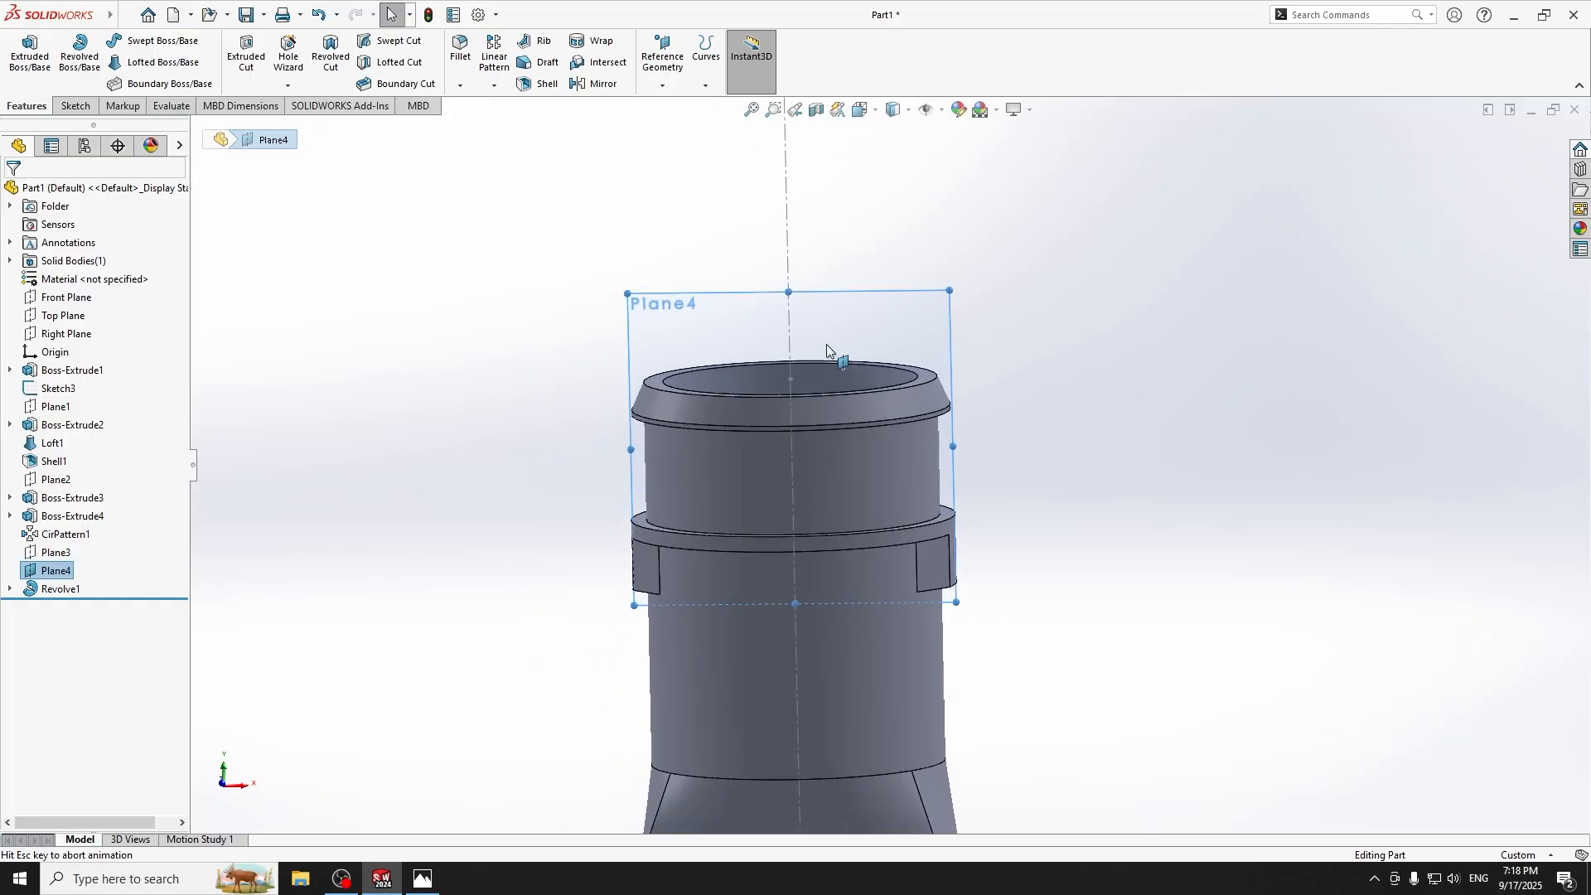
{"action": "scroll", "coordinate": [934, 320], "scroll_direction": "down", "scroll_amount": 5}
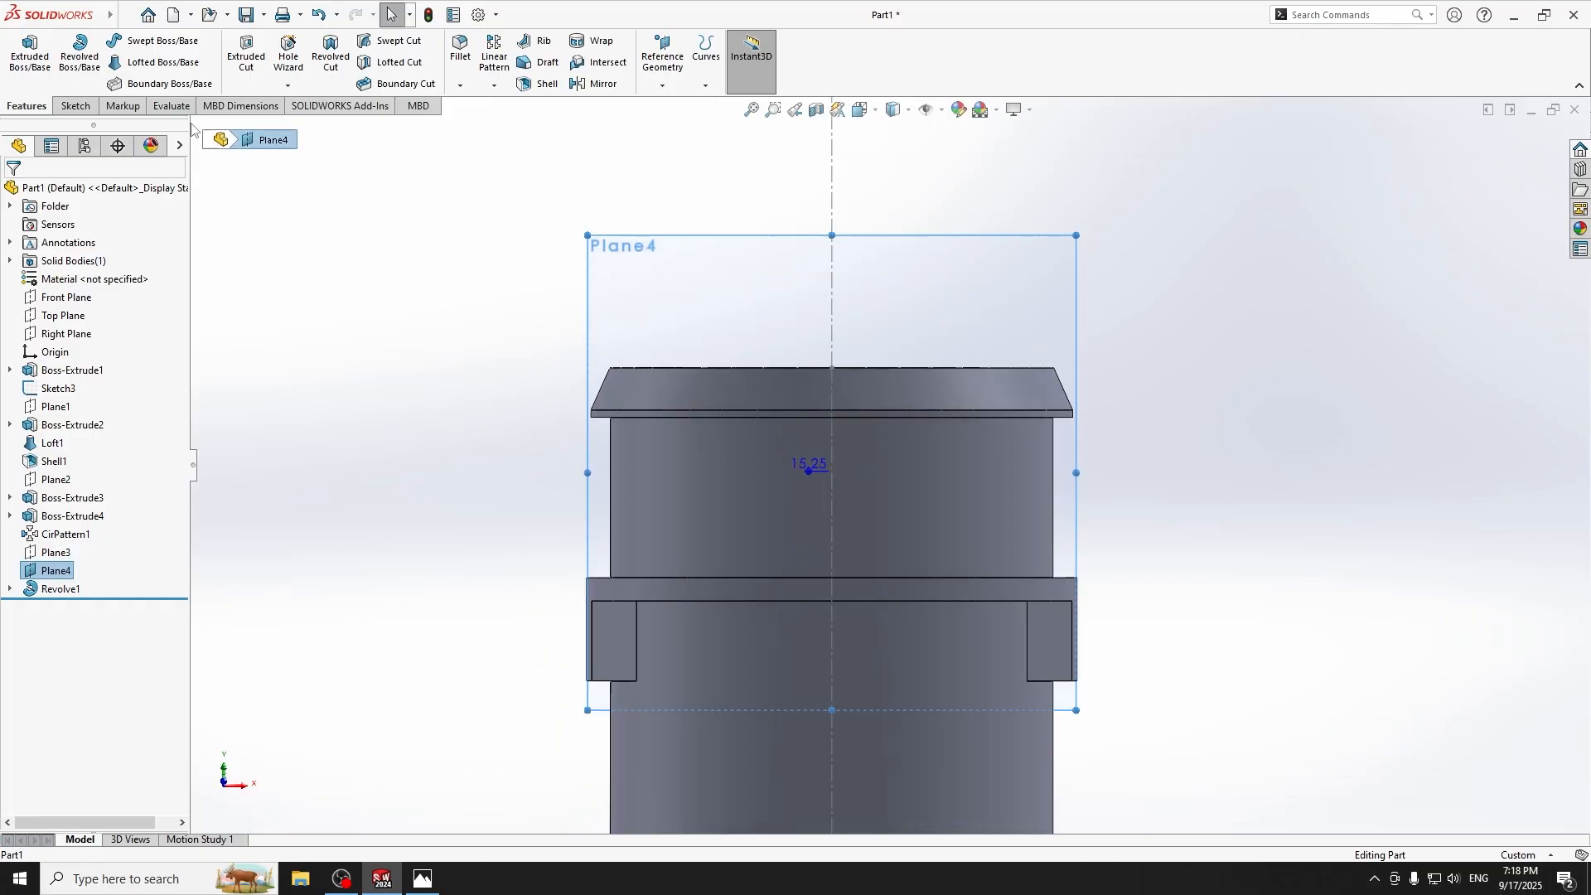
{"action": "left_click", "coordinate": [76, 106]}
{"action": "left_click", "coordinate": [25, 54]}
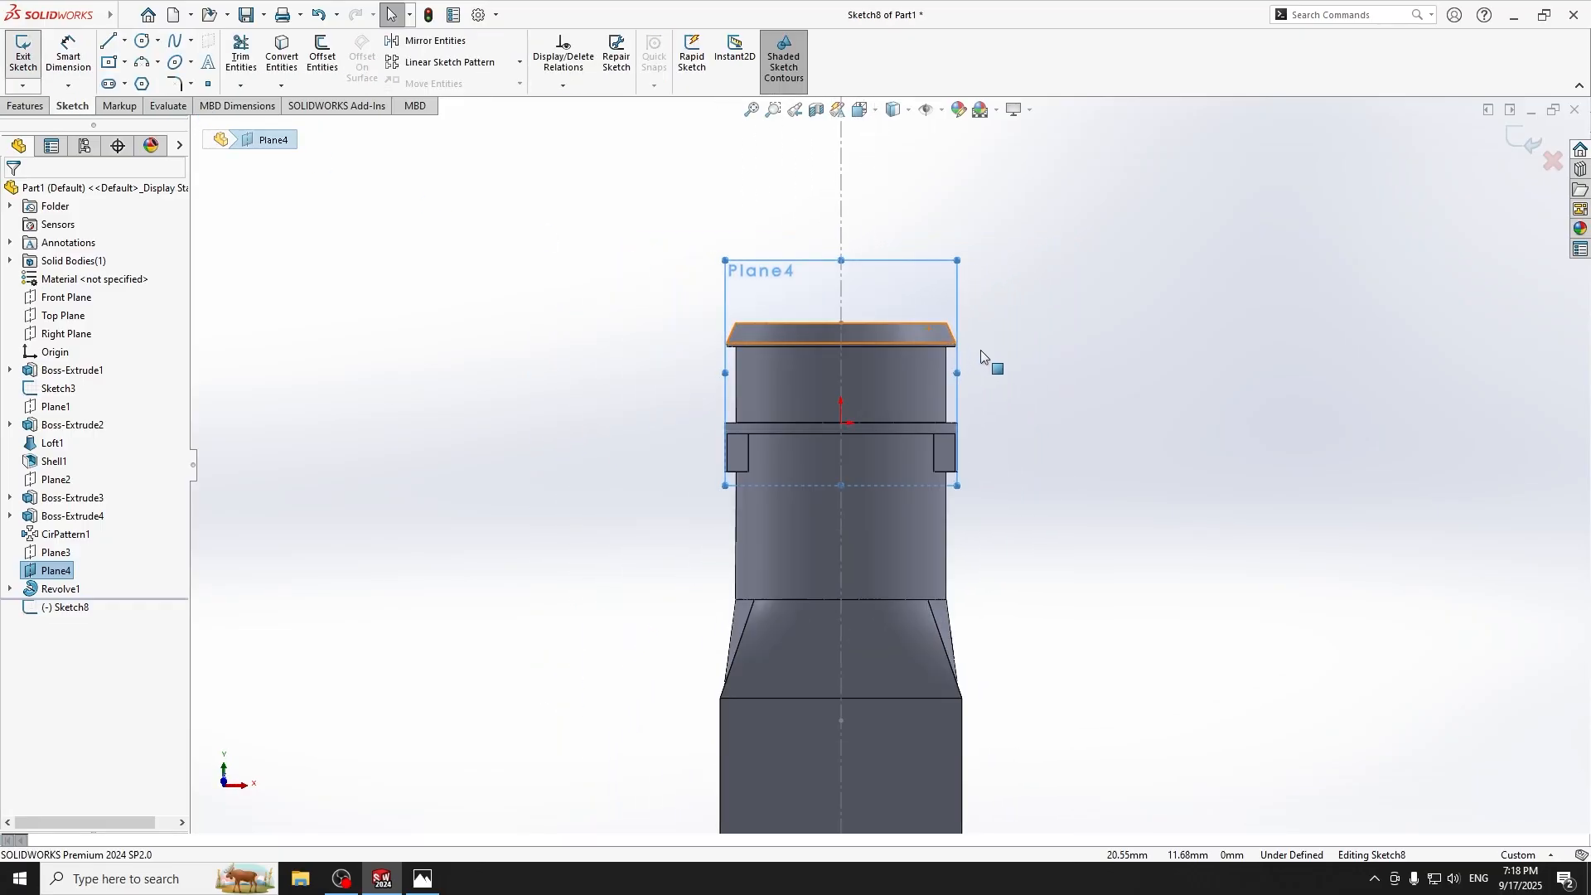
Sketch the open left half of a tapered slot from the barb's rim, about 5.9 mm wide at the top, ending at the centreline.
{"action": "left_click", "coordinate": [107, 41]}
{"action": "left_click", "coordinate": [667, 323]}
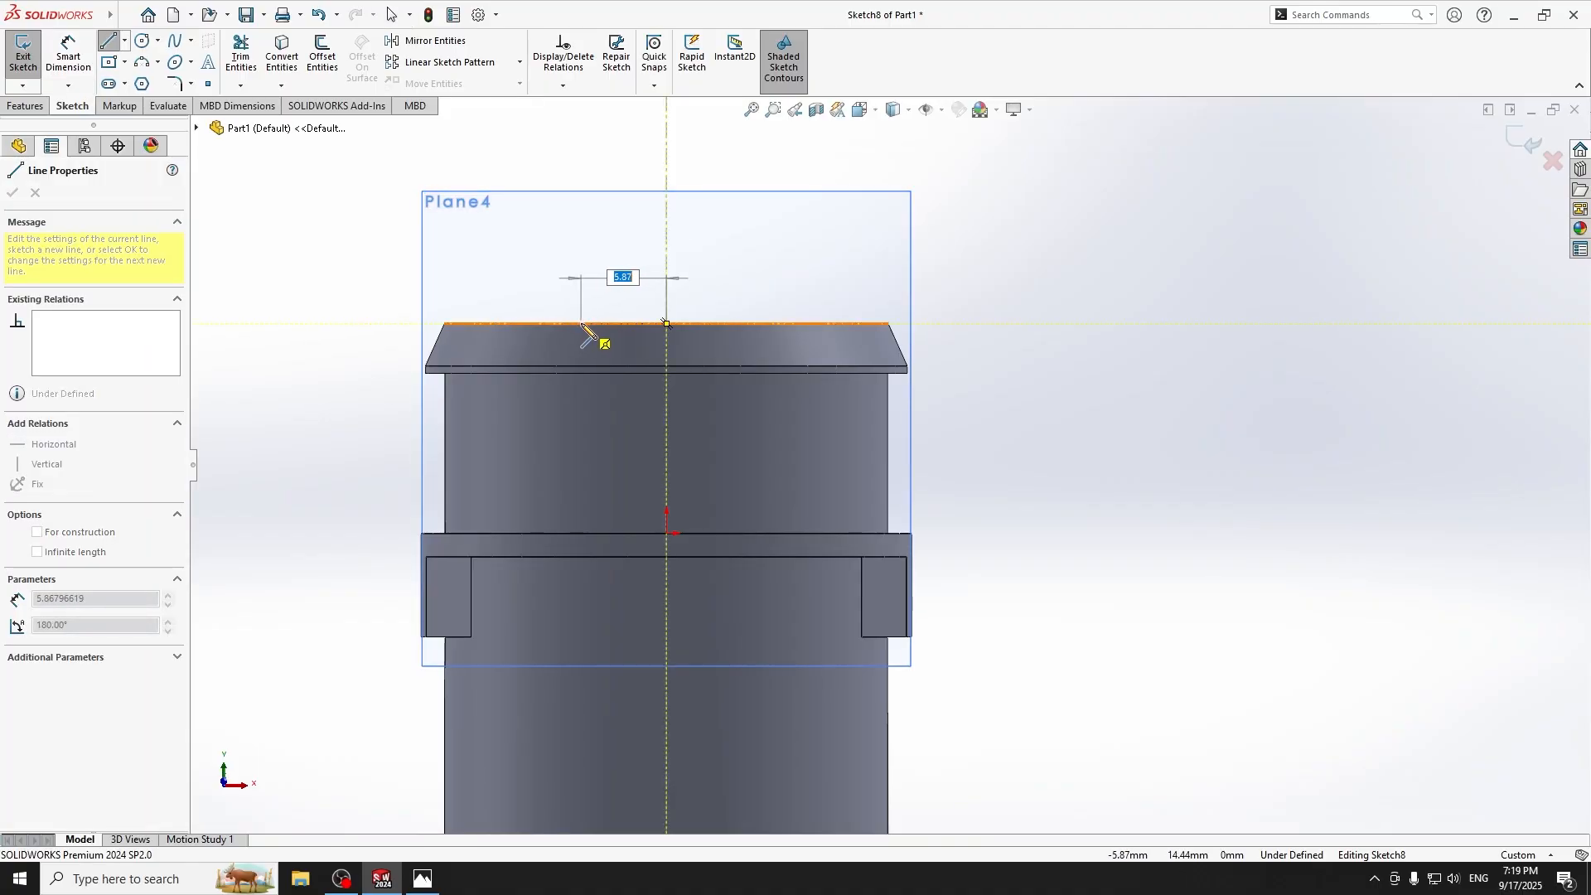
{"action": "left_click", "coordinate": [581, 323]}
{"action": "left_click", "coordinate": [608, 491]}
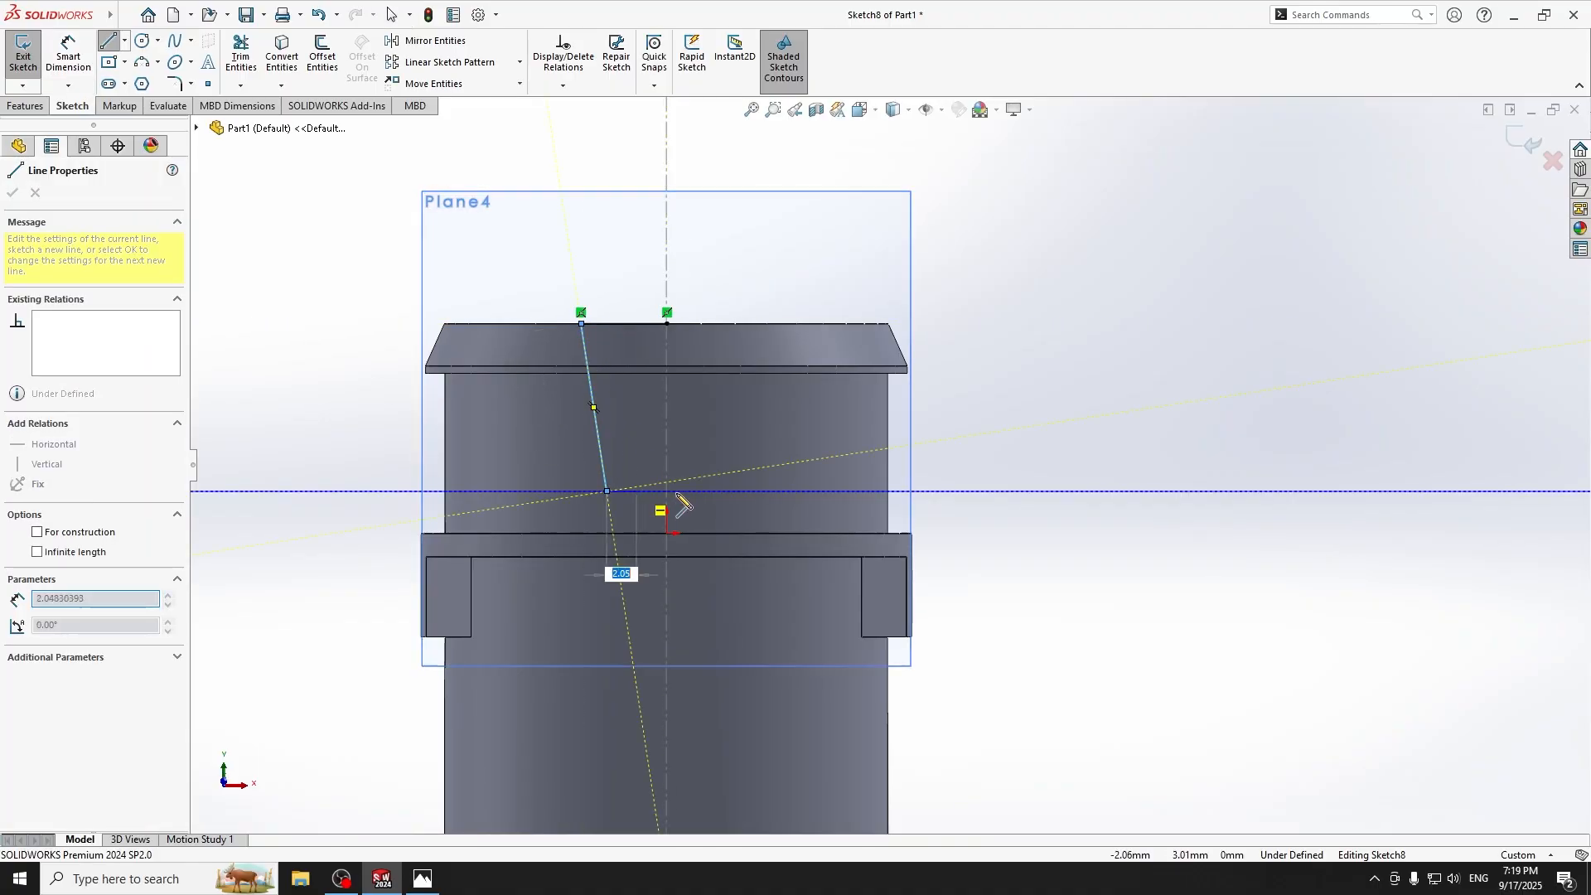
{"action": "left_click", "coordinate": [666, 491]}
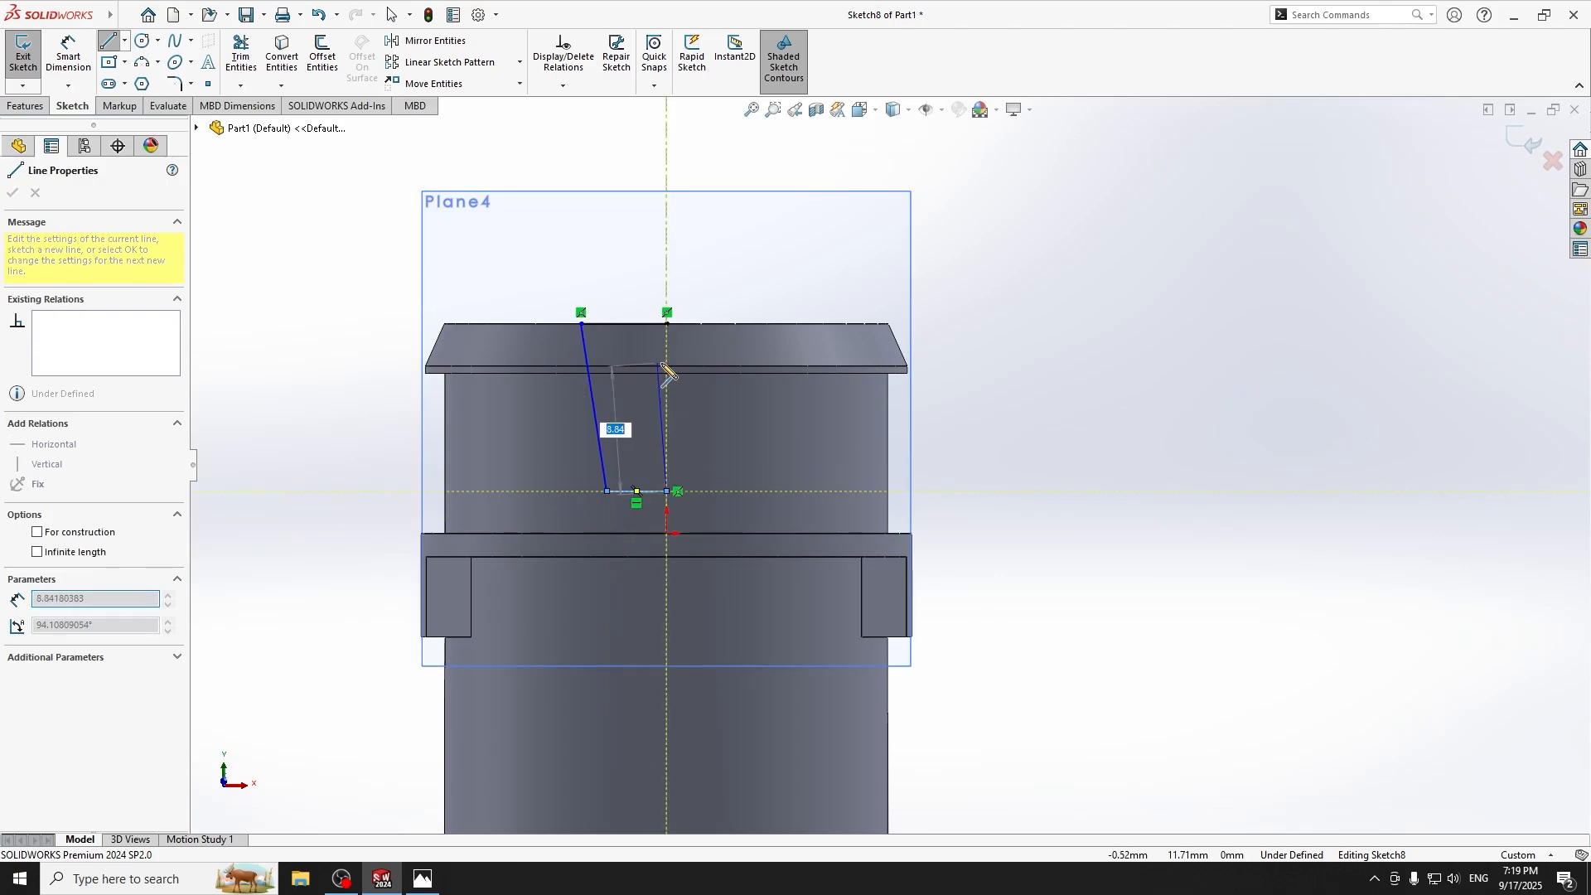
{"action": "key", "text": "Escape"}
Dimension the half-profile's upper line along the rim at 4 mm.
{"action": "left_click", "coordinate": [68, 57]}
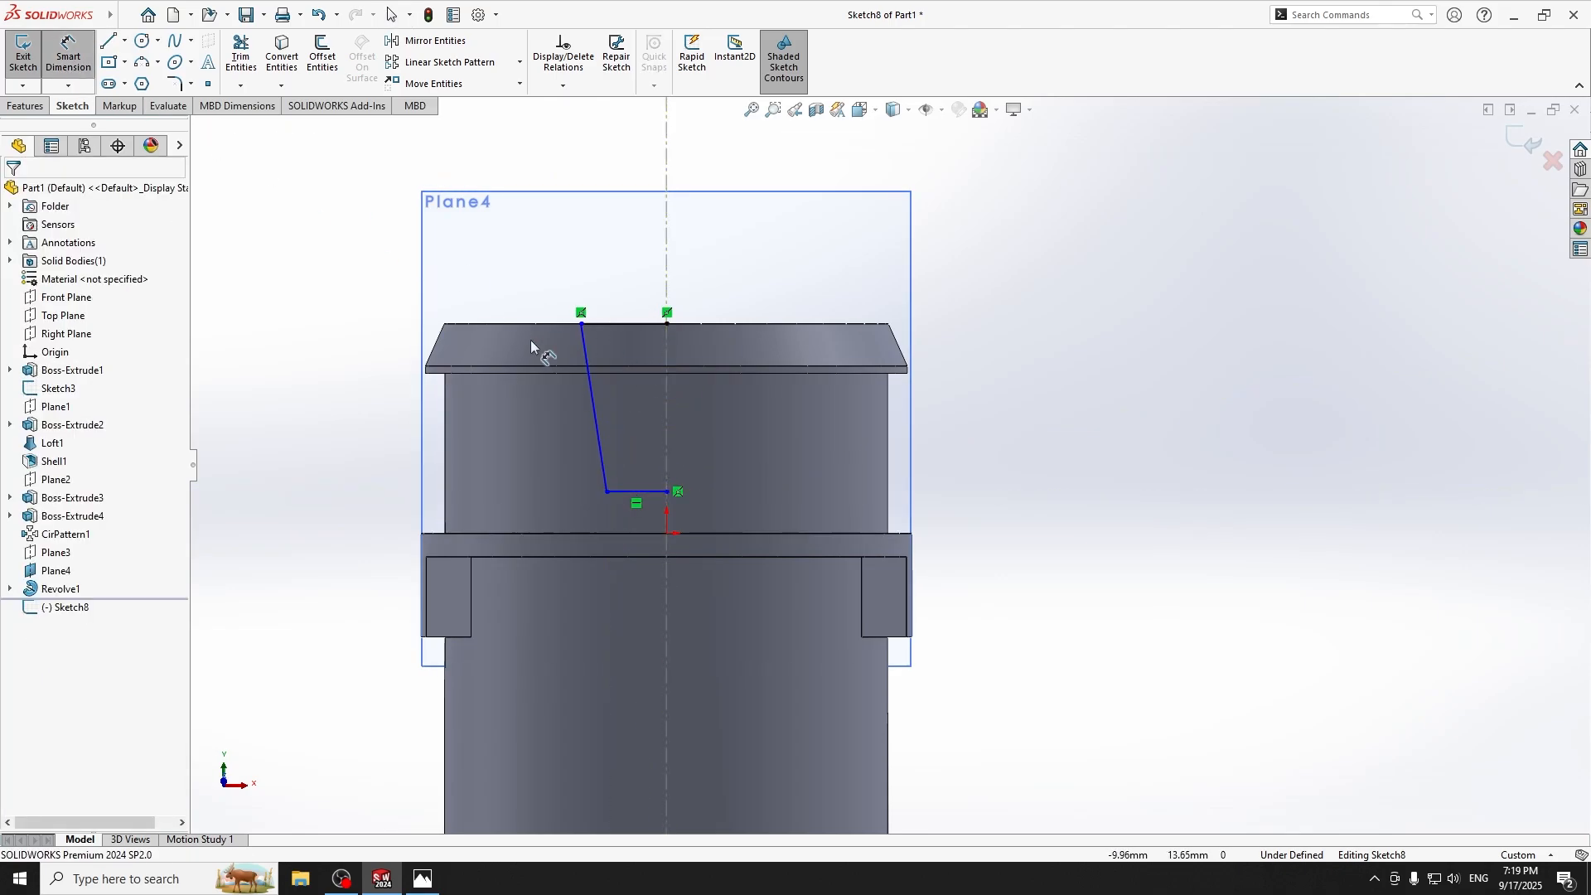
{"action": "left_click", "coordinate": [609, 325]}
{"action": "left_click", "coordinate": [612, 264]}
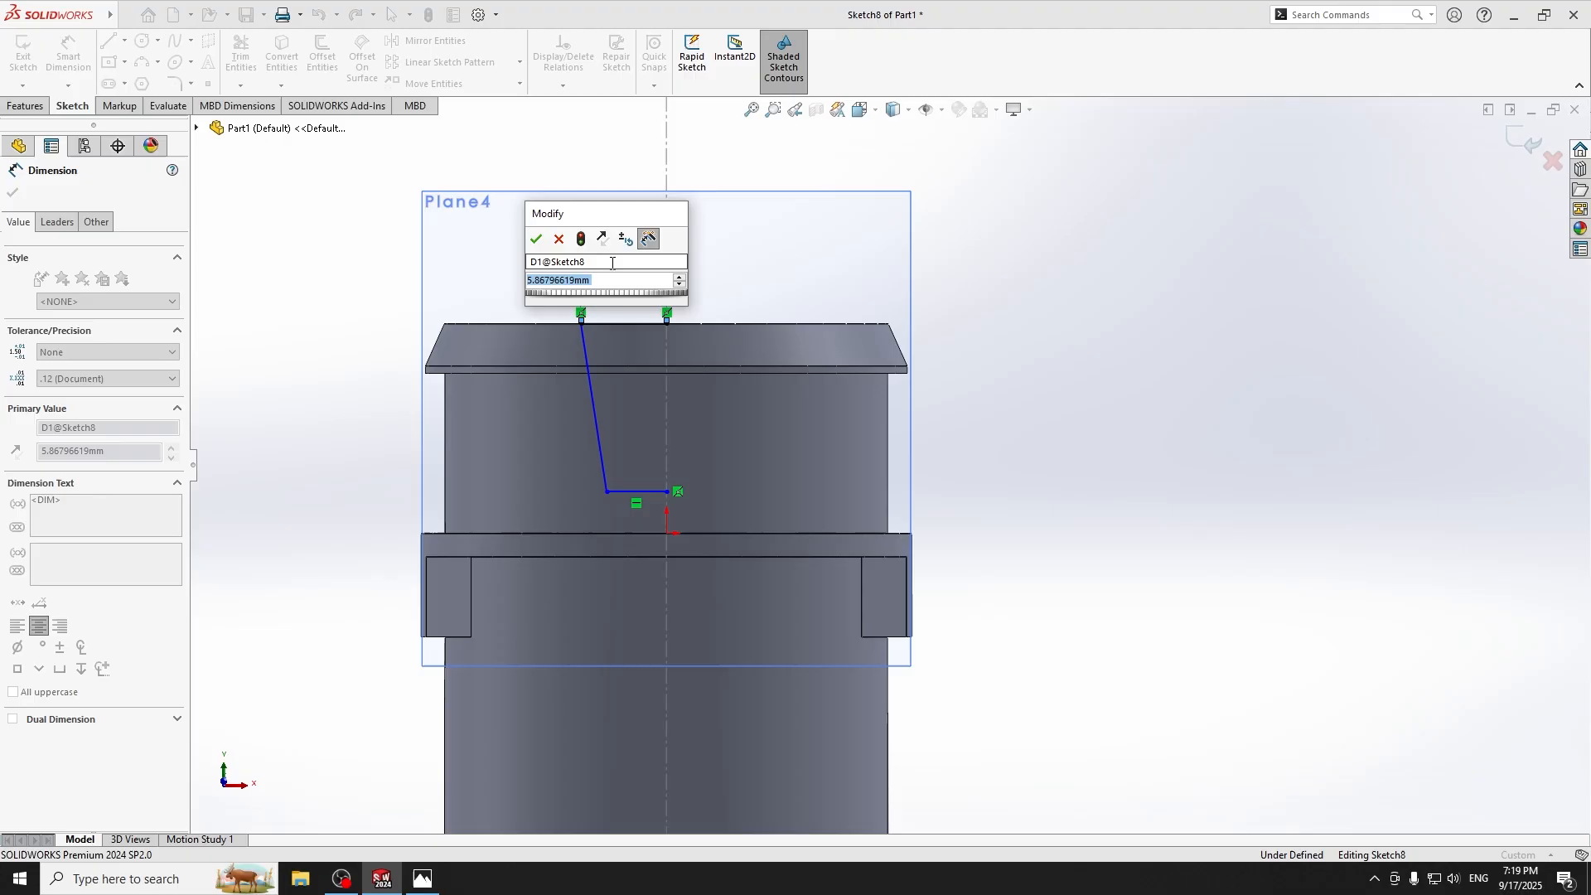
{"action": "type", "text": "4"}
{"action": "key", "text": "Return"}
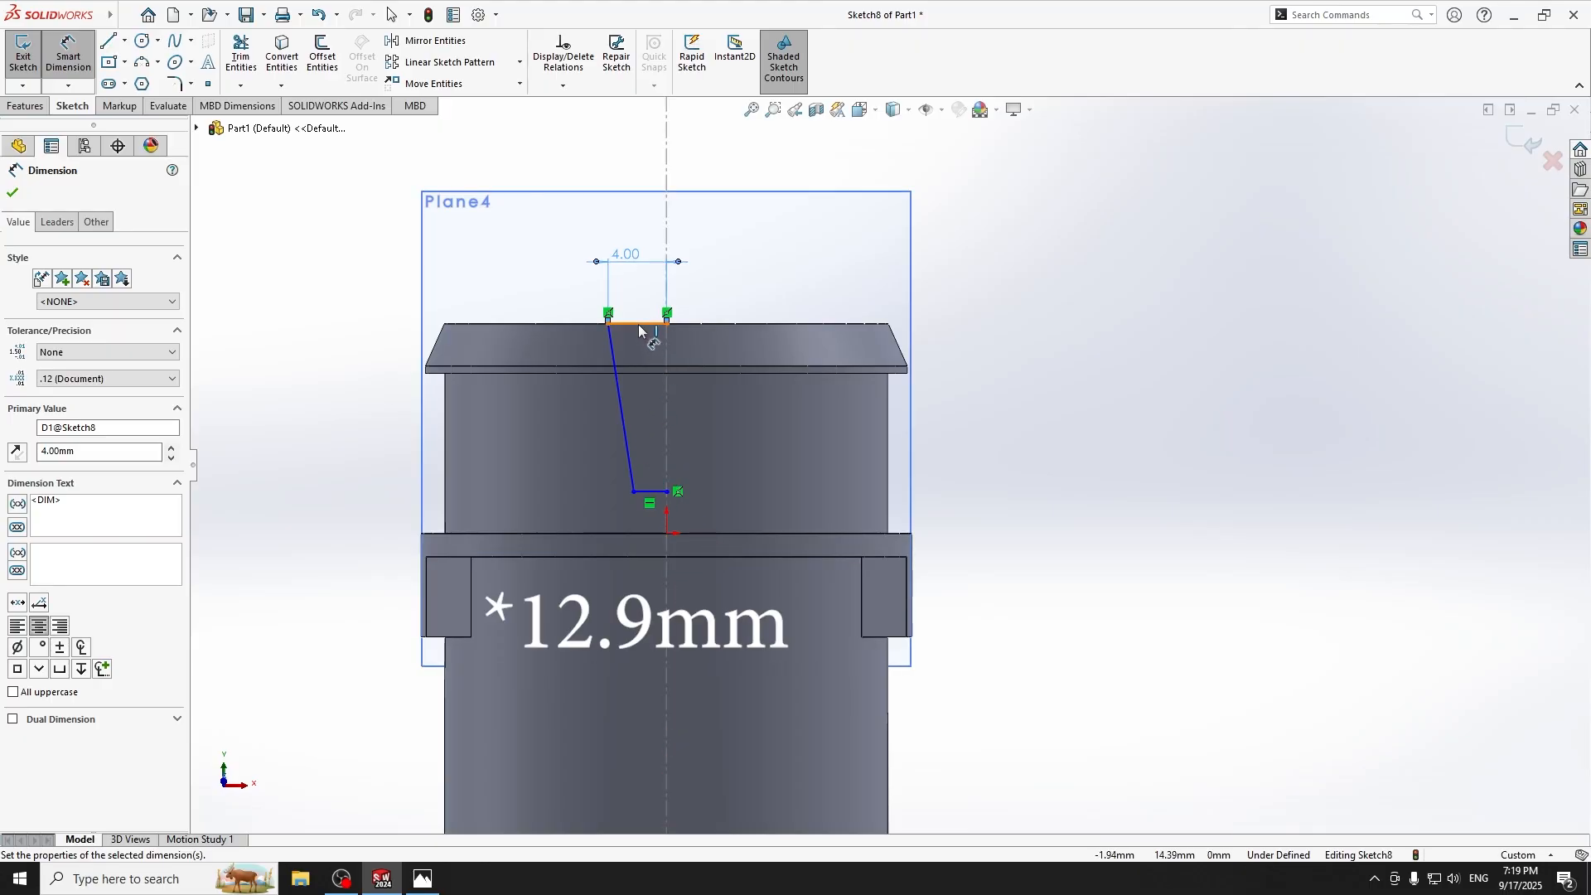
Dimension the slot profile's depth from the rim line to its base line at 12.9 mm.
{"action": "left_click", "coordinate": [650, 491]}
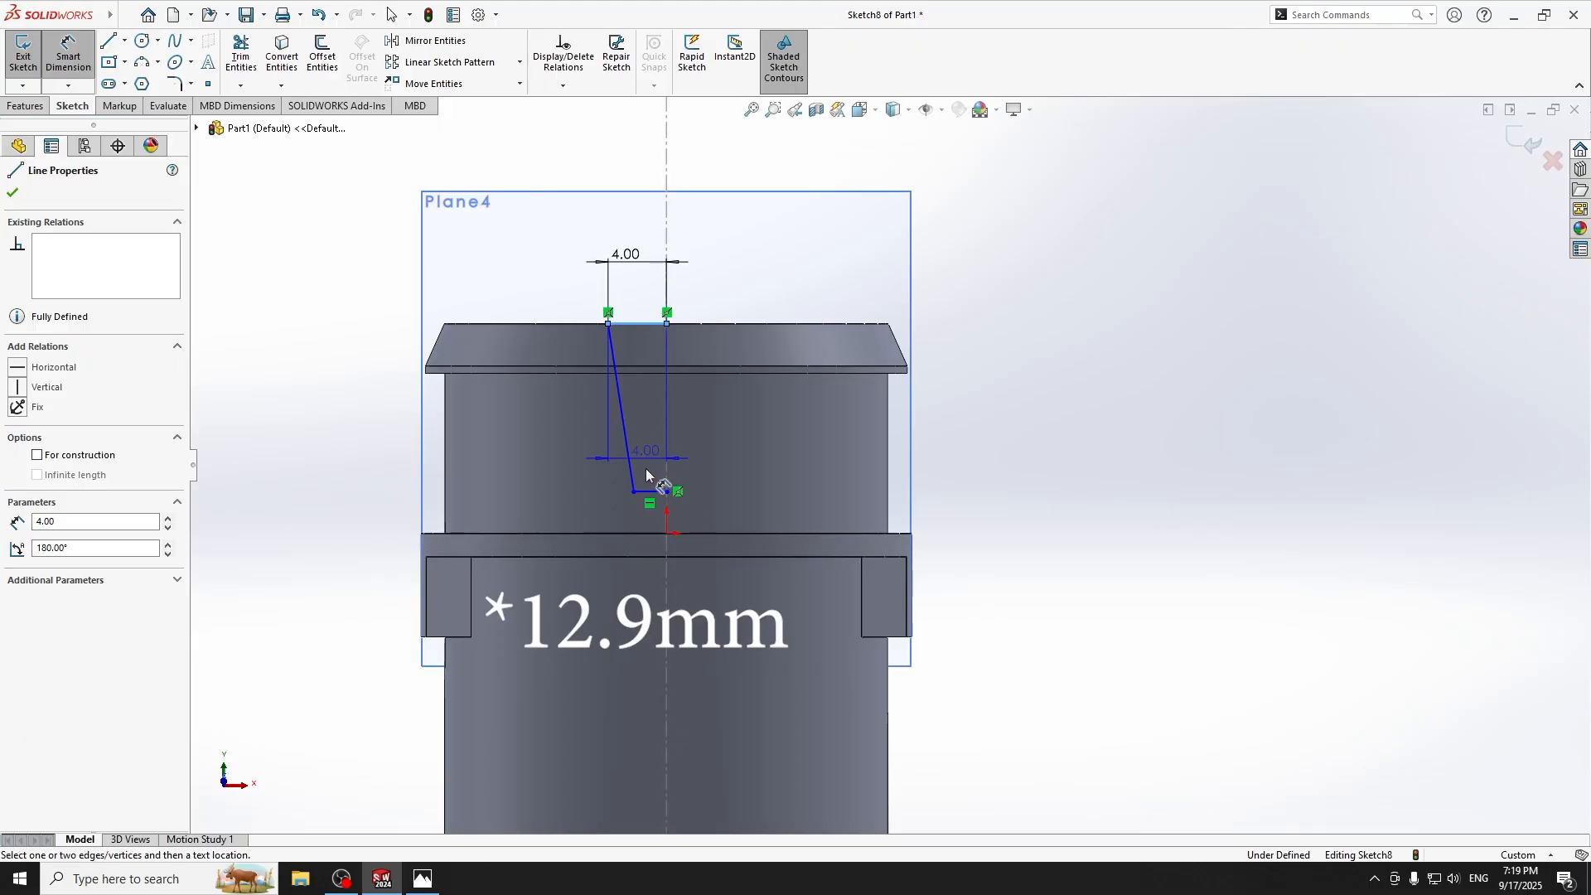
{"action": "left_click", "coordinate": [803, 489]}
{"action": "type", "text": "12.9"}
{"action": "key", "text": "Return"}
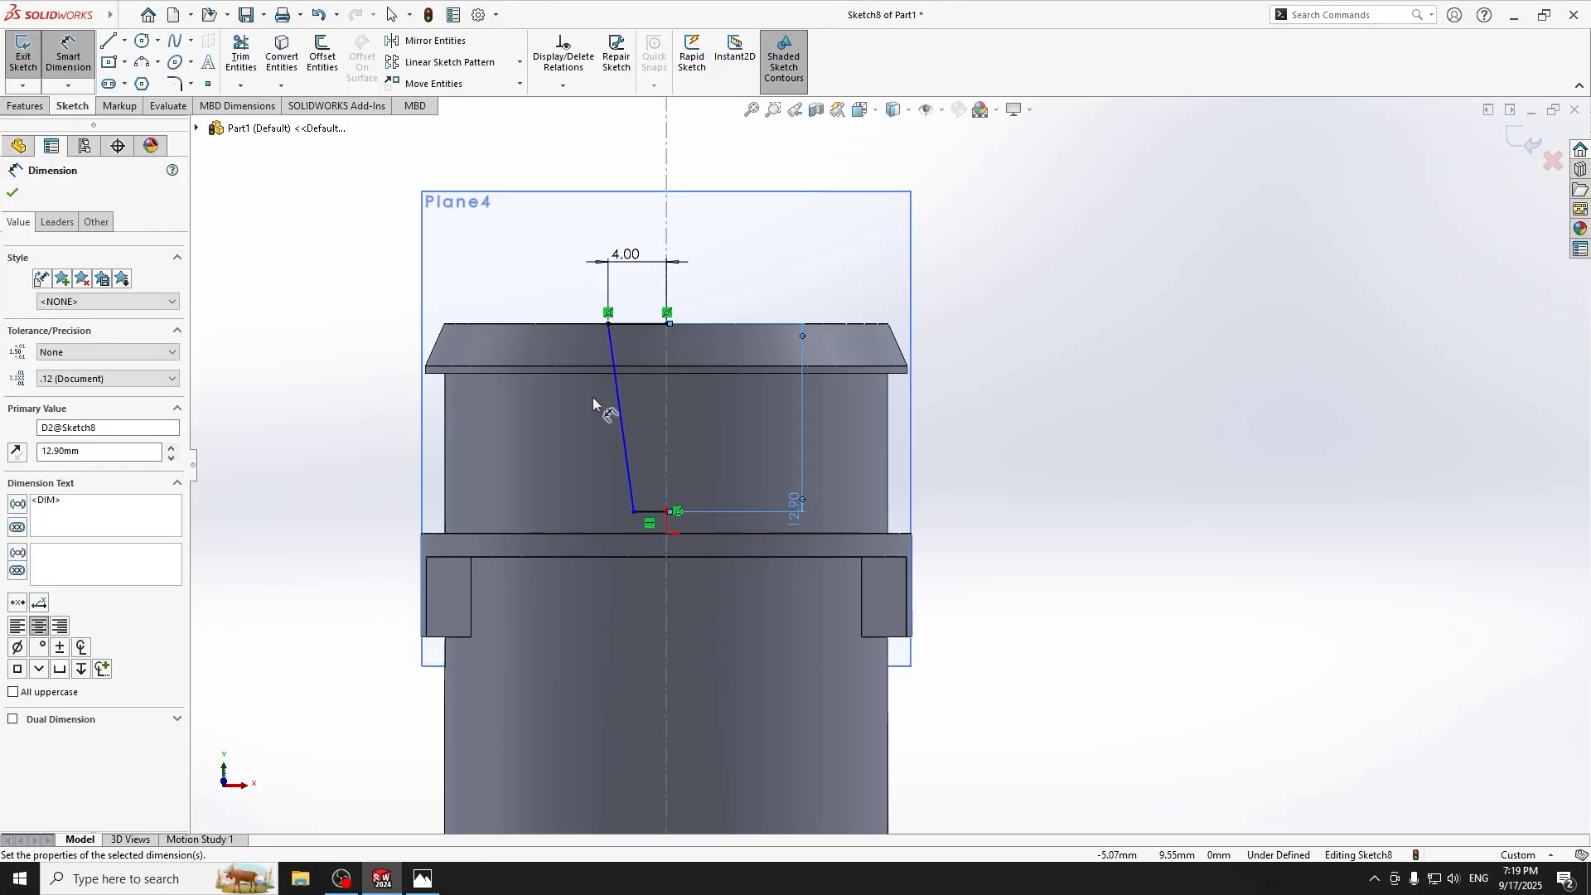
Dimension the half-profile's base line at 3 mm and finish dimensioning.
{"action": "left_click", "coordinate": [644, 511]}
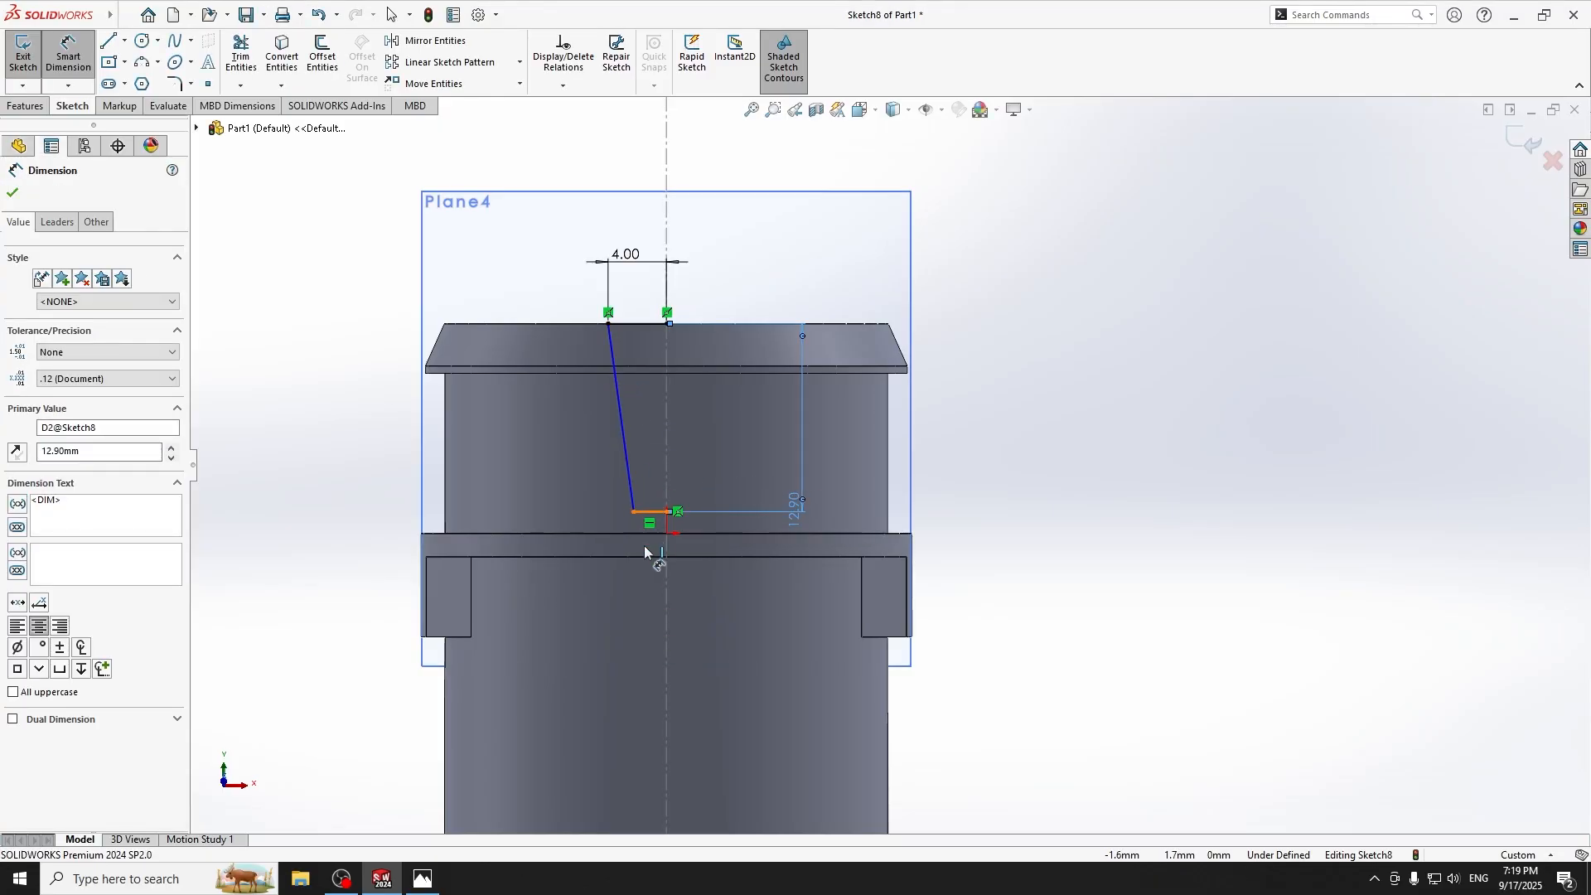
{"action": "left_click", "coordinate": [640, 598]}
{"action": "type", "text": "3.00mm"}
{"action": "key", "text": "Return"}
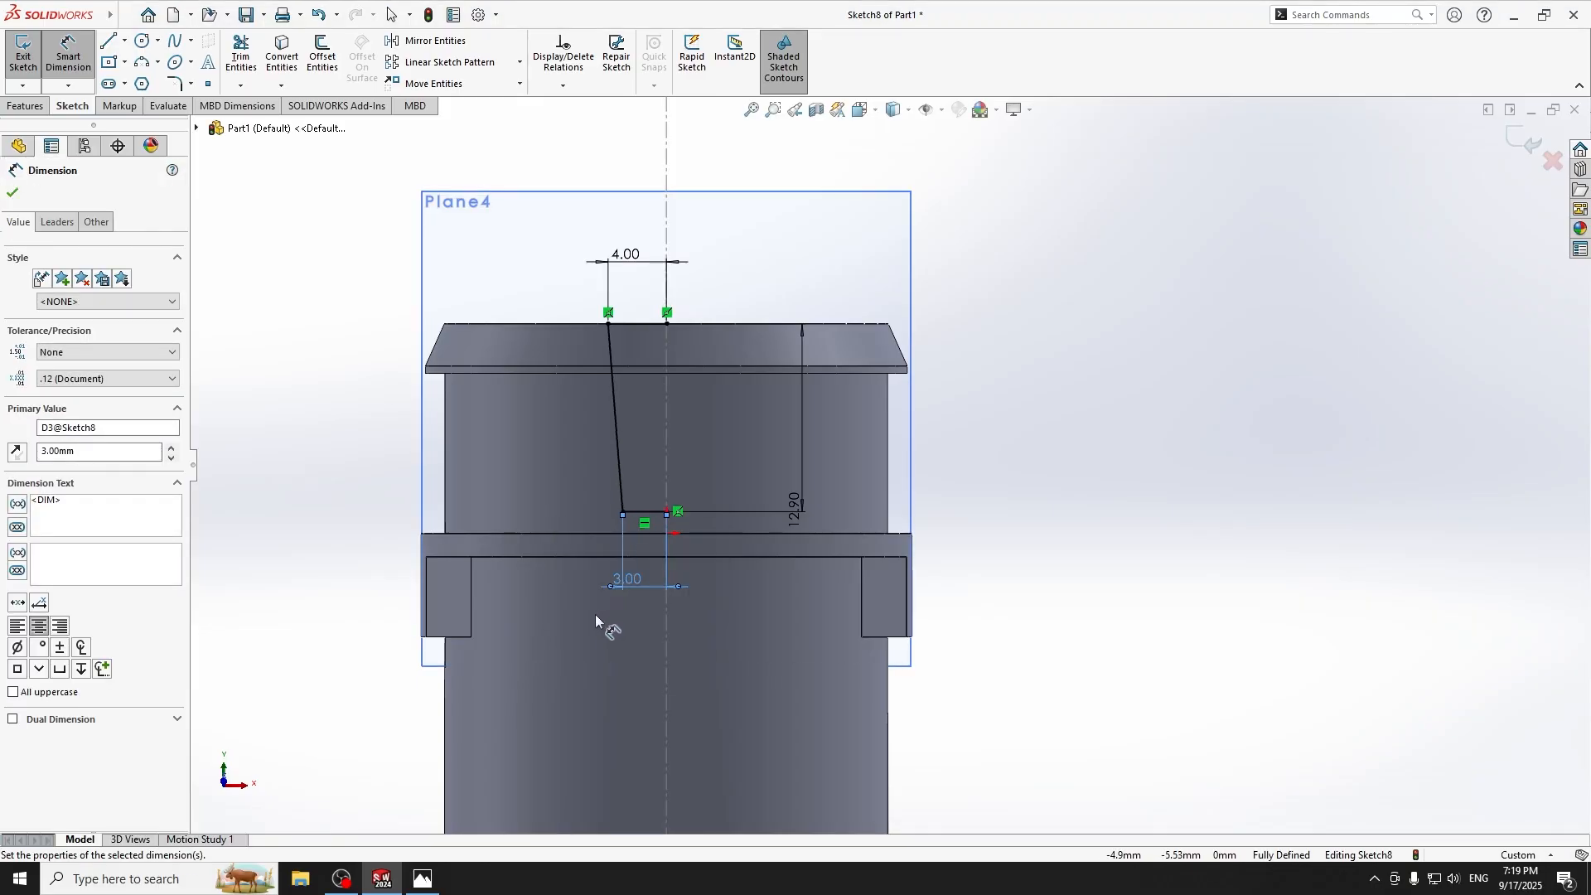
{"action": "left_click", "coordinate": [68, 52]}
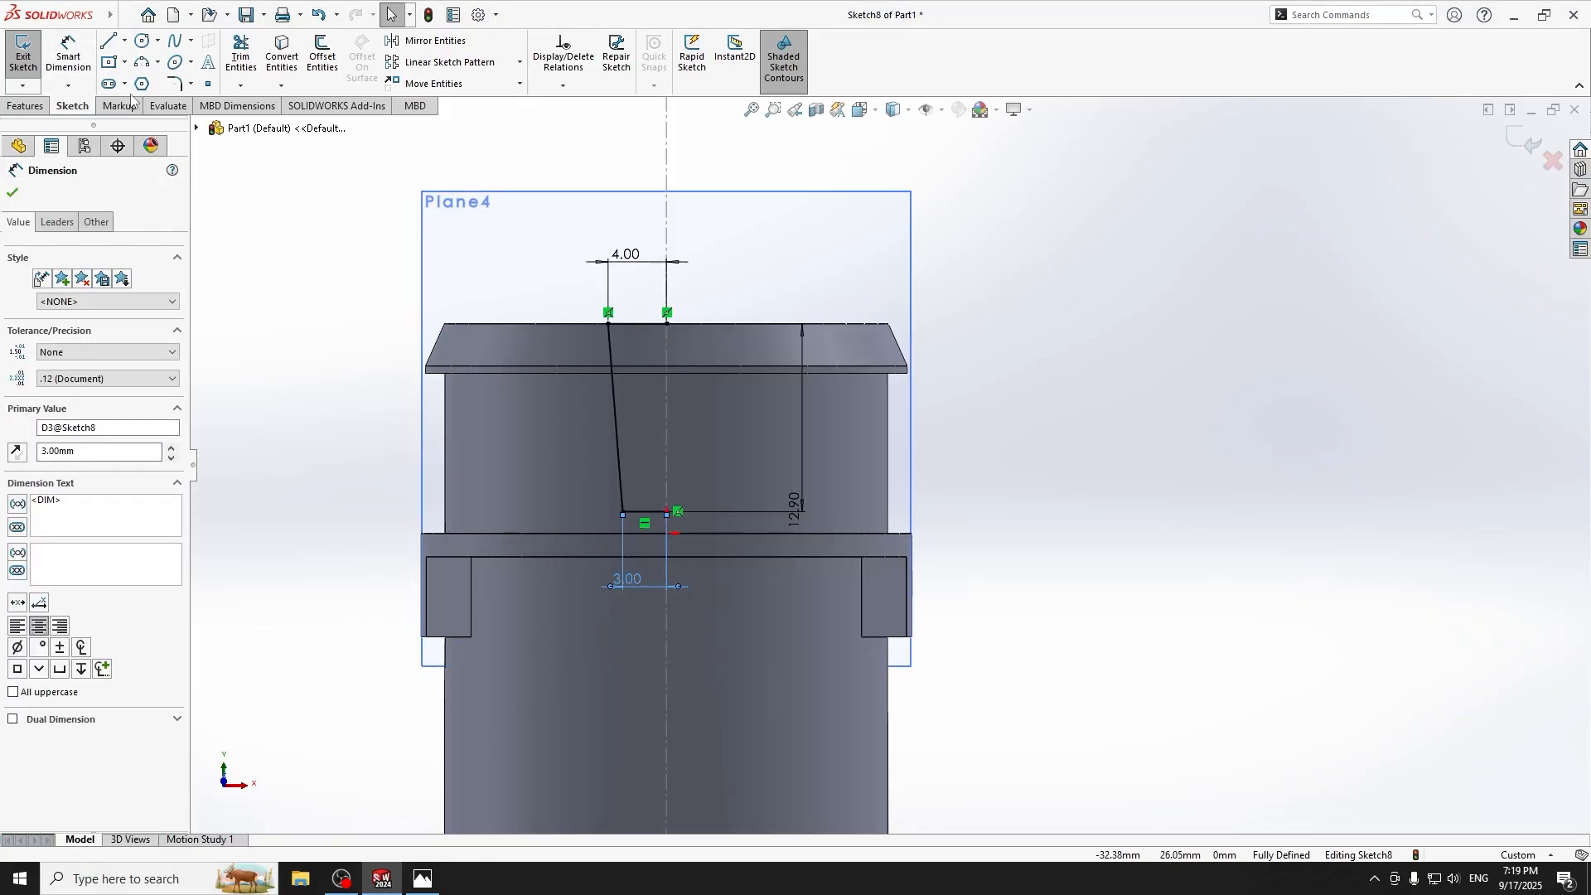
{"action": "left_click", "coordinate": [434, 41]}
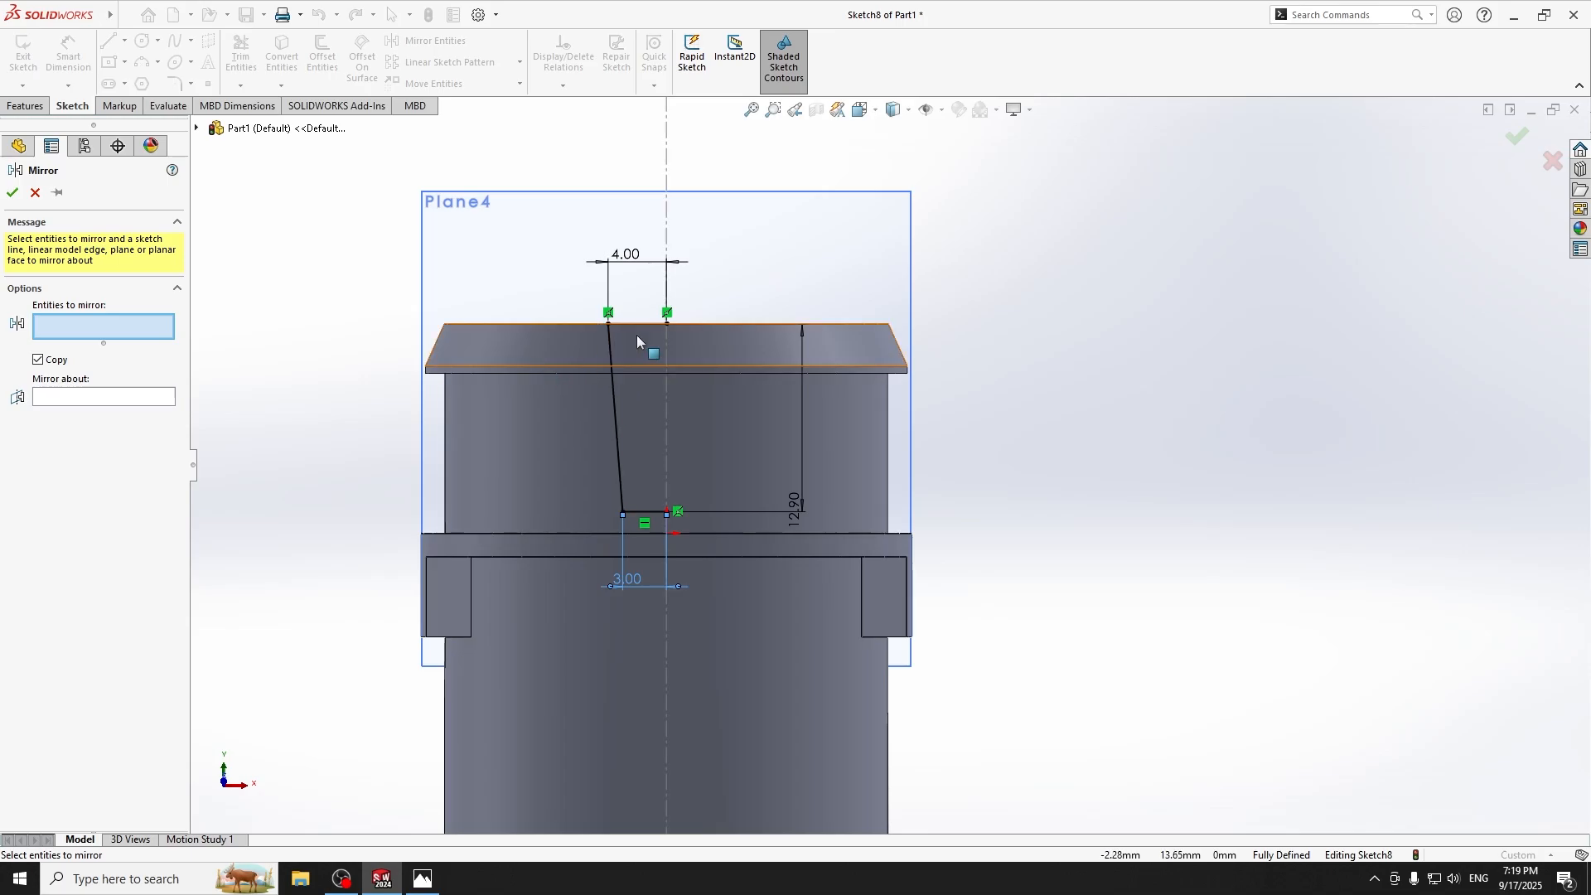
{"action": "left_click_drag", "start_coordinate": [551, 280], "coordinate": [678, 524]}
{"action": "right_click", "coordinate": [678, 523]}
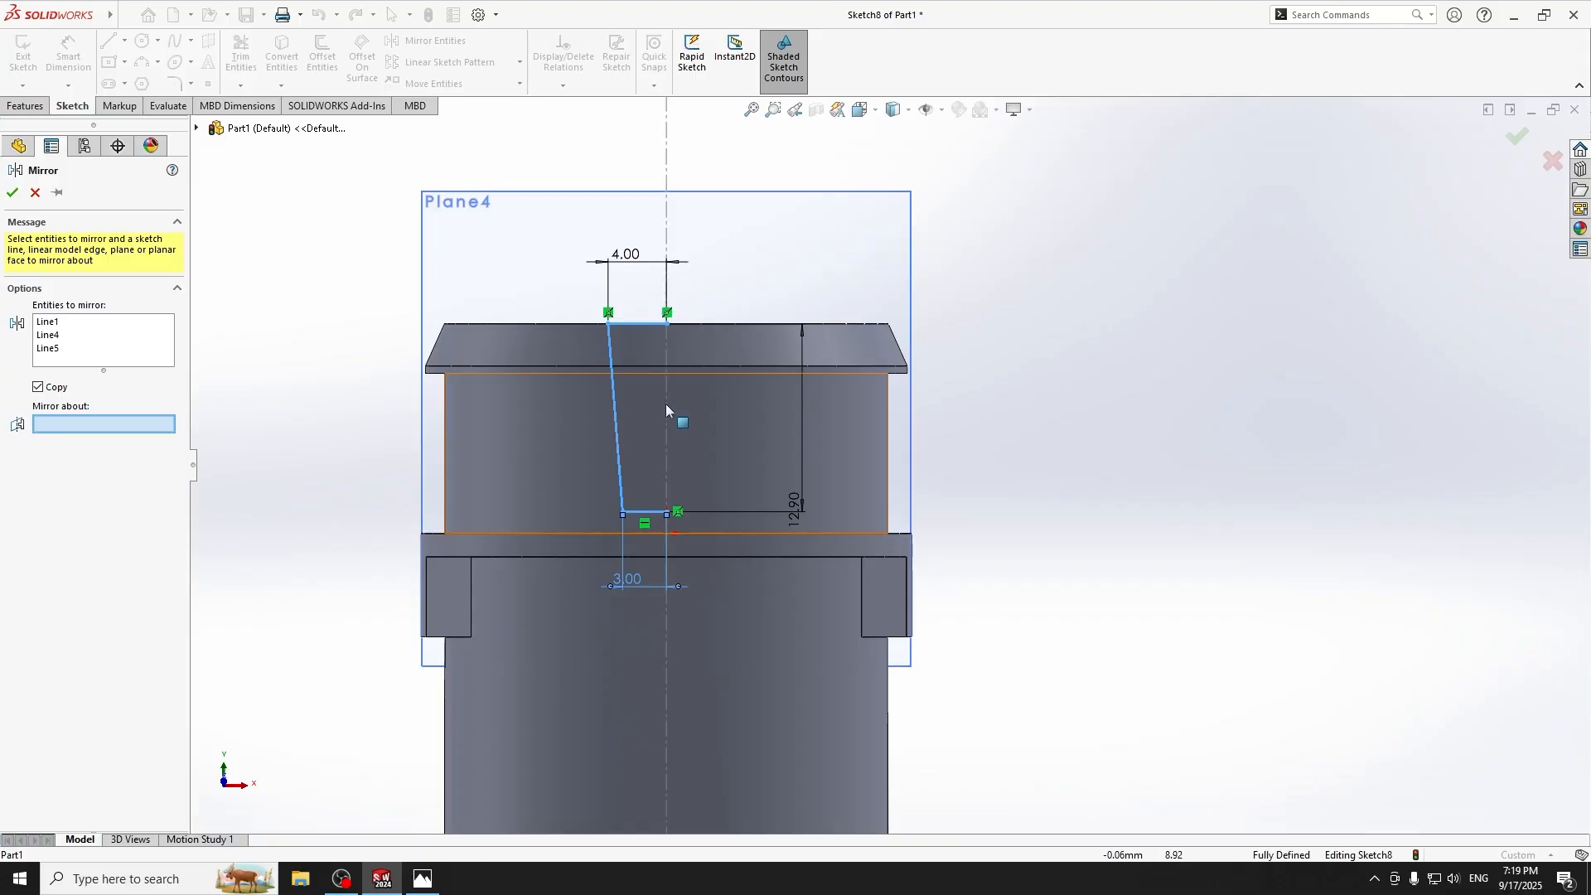
{"action": "left_click", "coordinate": [34, 192]}
Draw a vertical construction centreline along the tube axis, extending above and below the half-profile.
{"action": "left_click", "coordinate": [124, 40]}
{"action": "left_click", "coordinate": [145, 81]}
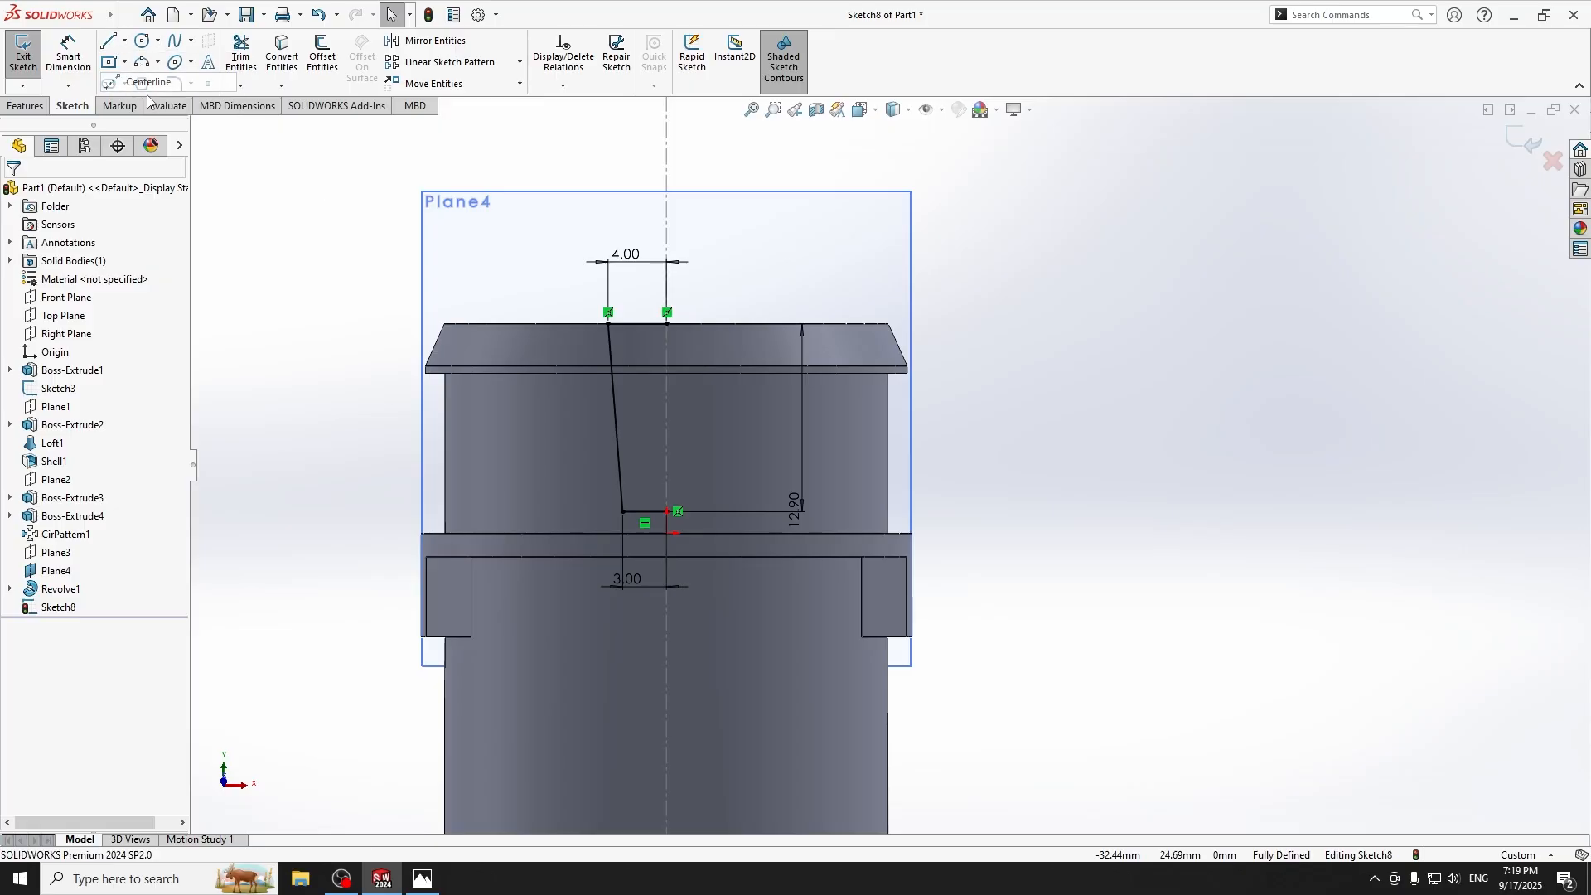
{"action": "left_click", "coordinate": [667, 234]}
{"action": "left_click", "coordinate": [667, 635]}
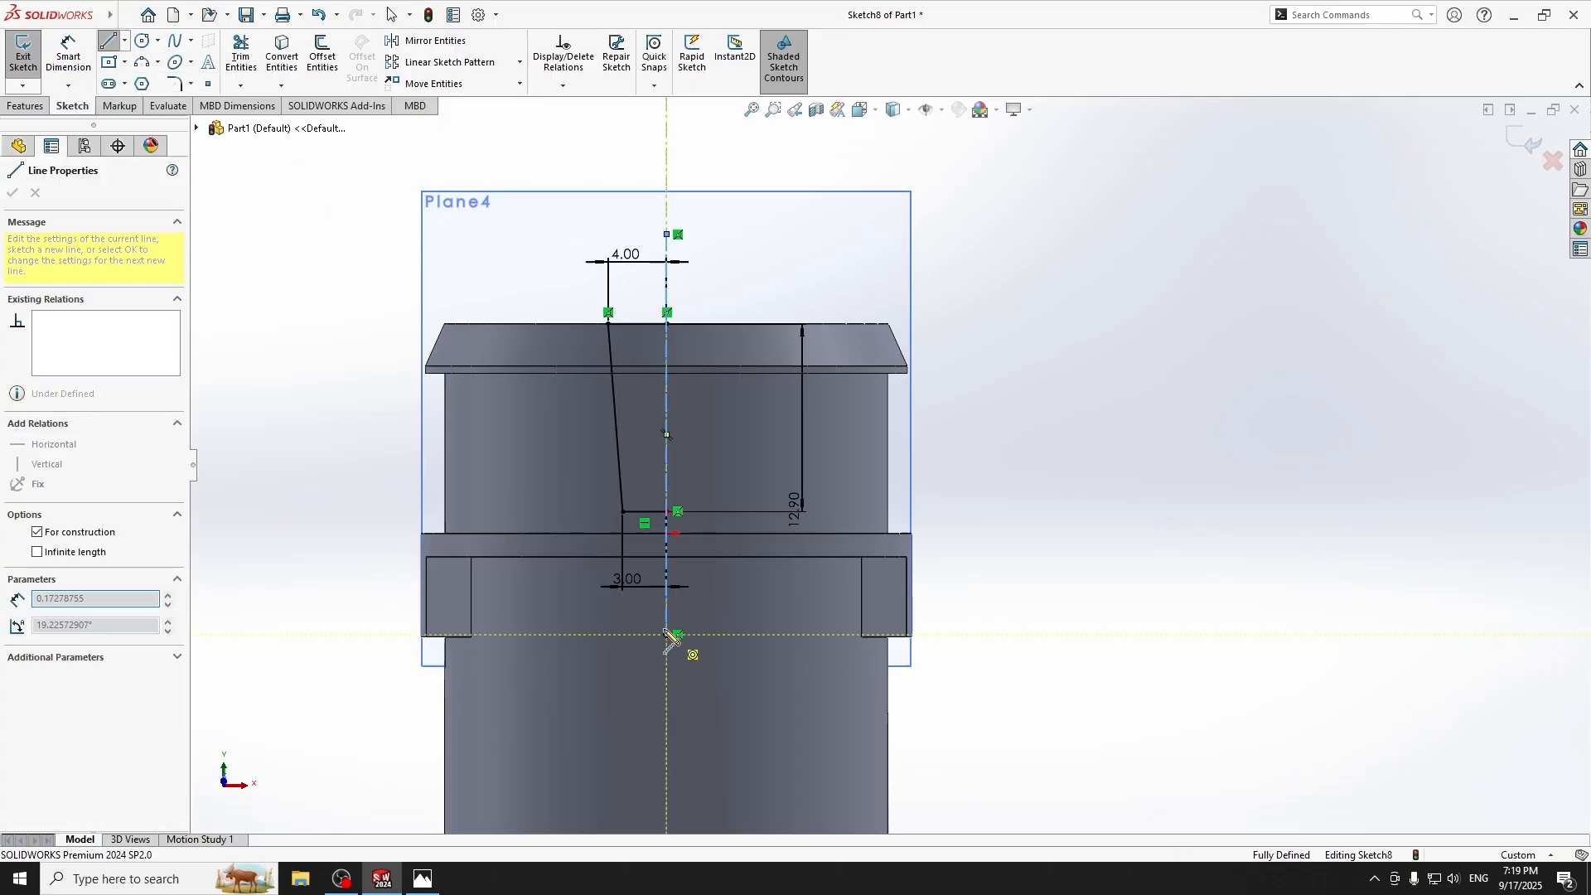
{"action": "left_click", "coordinate": [12, 194]}
{"action": "left_click", "coordinate": [12, 194]}
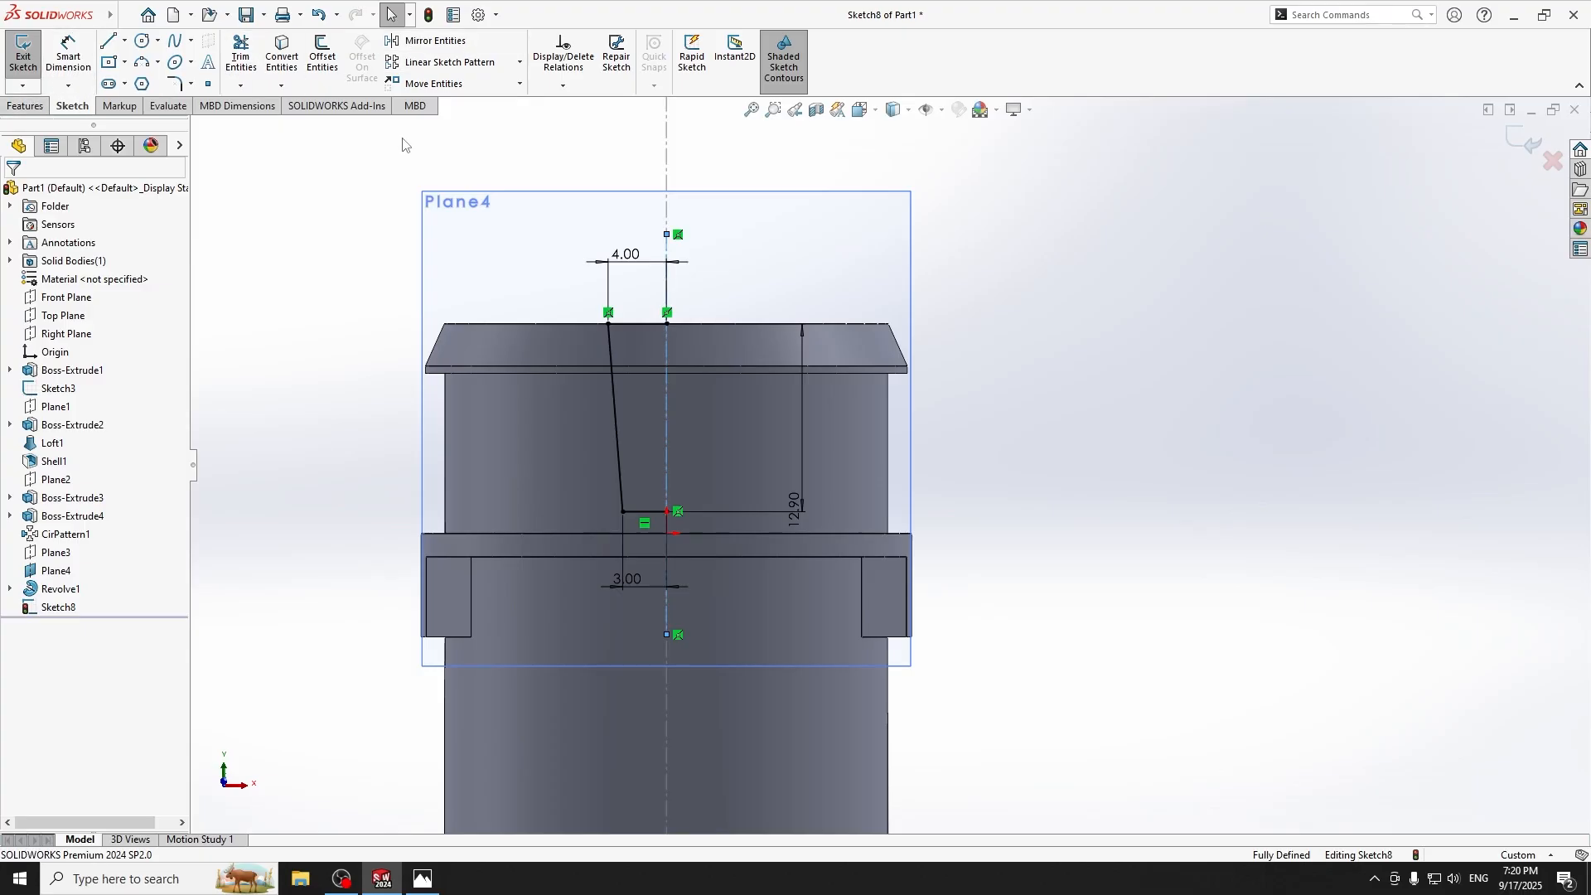
Mirror the three half-profile lines about the vertical construction centreline to close the tapered slot outline.
{"action": "left_click", "coordinate": [425, 41]}
{"action": "mouse_move", "coordinate": [579, 302]}
{"action": "left_mouse_down"}
{"action": "mouse_move", "coordinate": [700, 515]}
{"action": "mouse_move", "coordinate": [687, 524]}
{"action": "left_mouse_up"}
{"action": "left_click", "coordinate": [83, 424]}
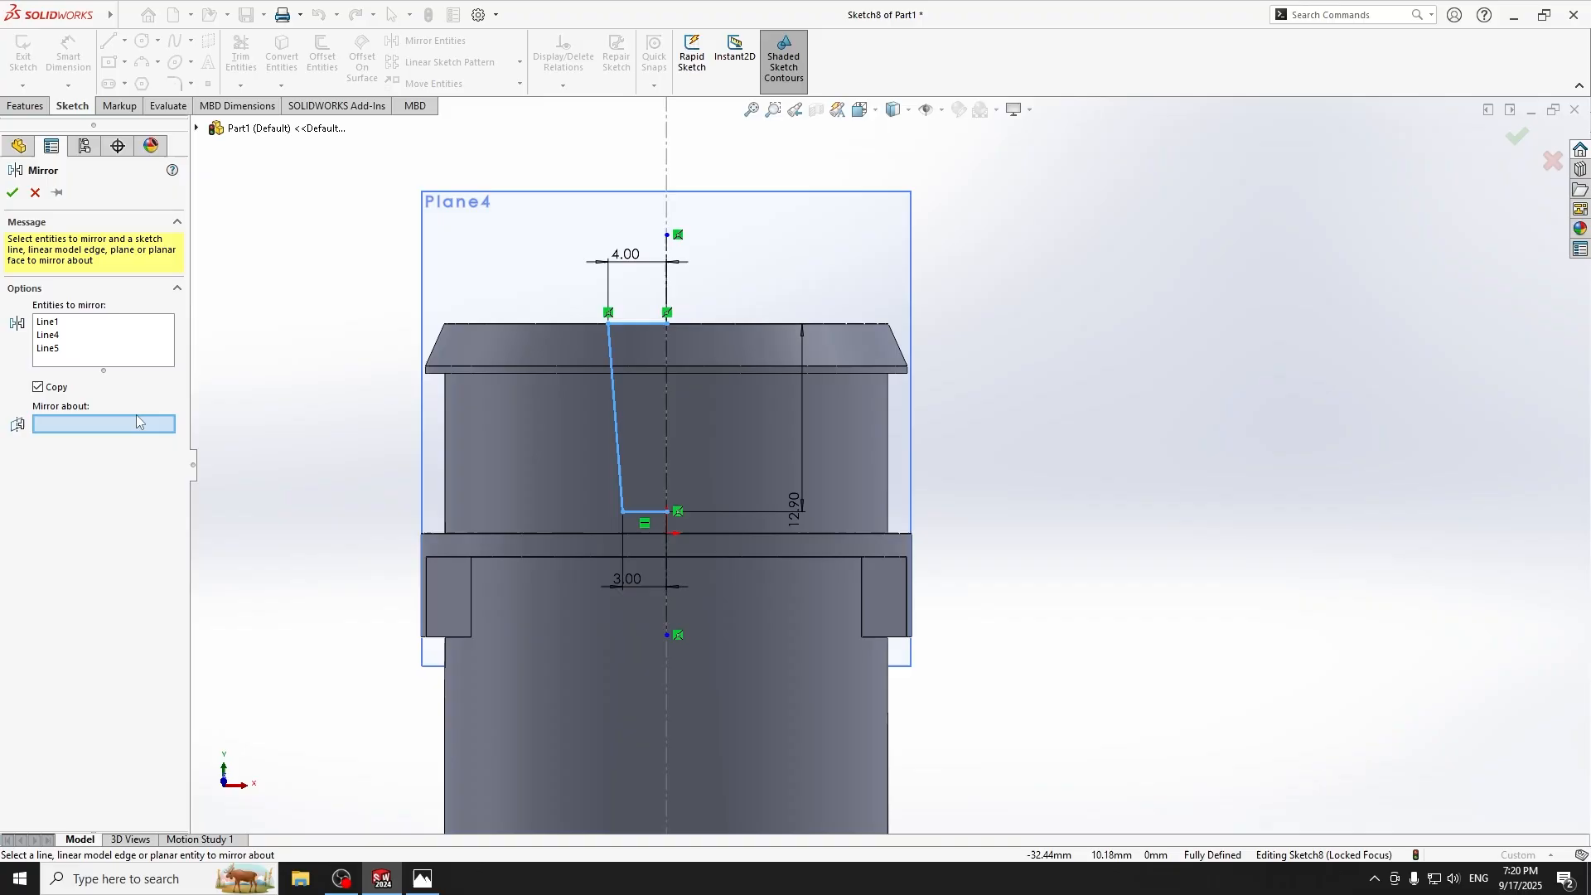
{"action": "left_click", "coordinate": [665, 390]}
{"action": "right_click", "coordinate": [667, 409]}
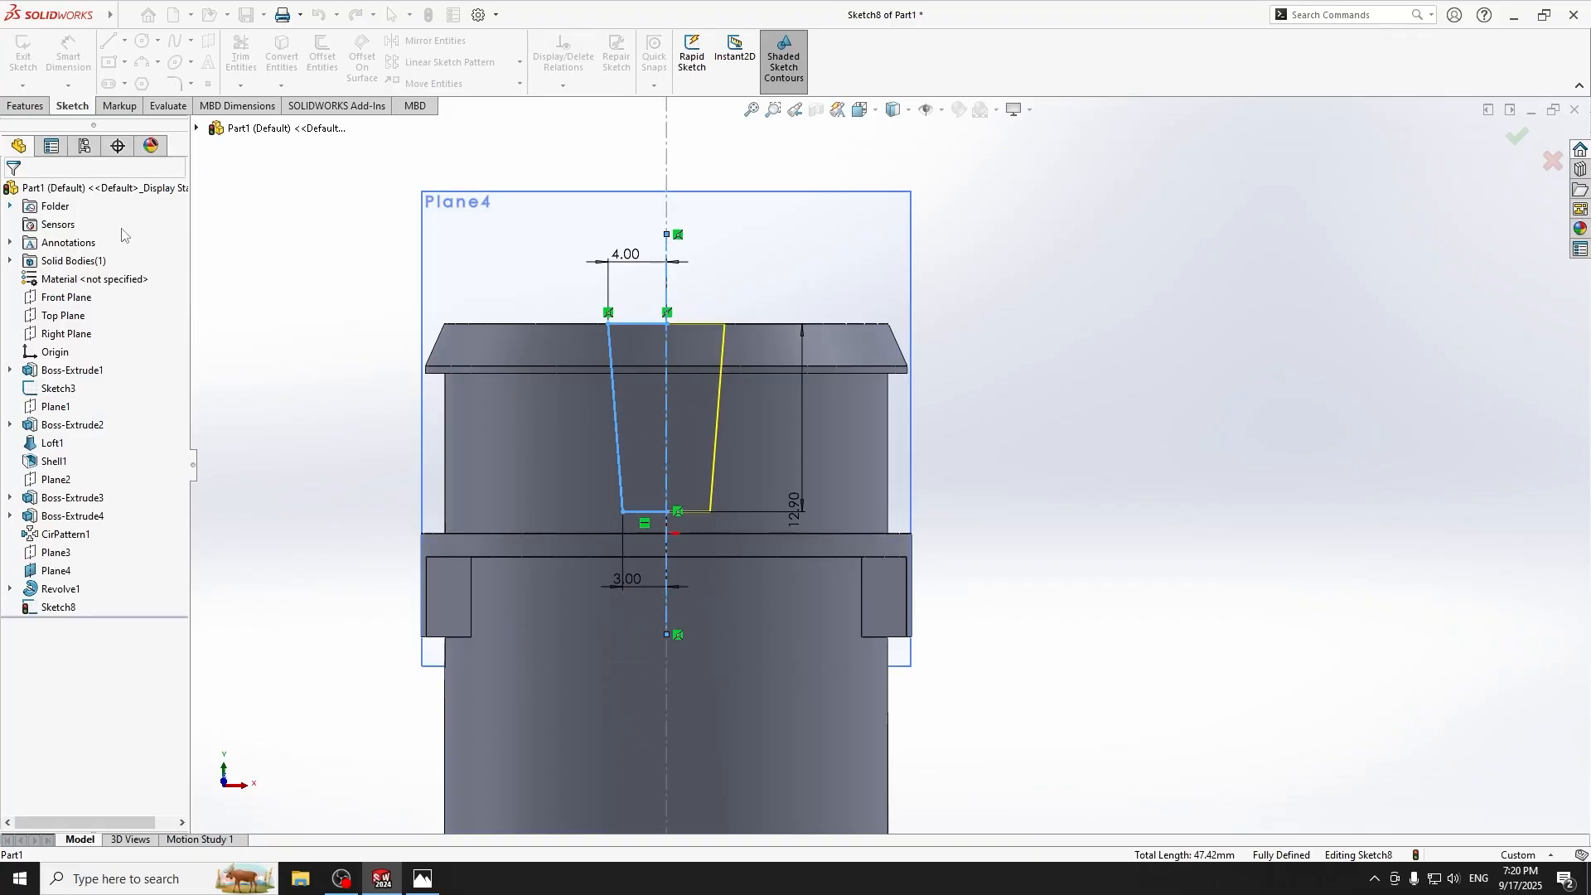
Cut-extrude the tapered profile Through All in both directions to slot opposite sides of the tube's barbed end.
{"action": "left_click", "coordinate": [25, 106]}
{"action": "left_click", "coordinate": [247, 59]}
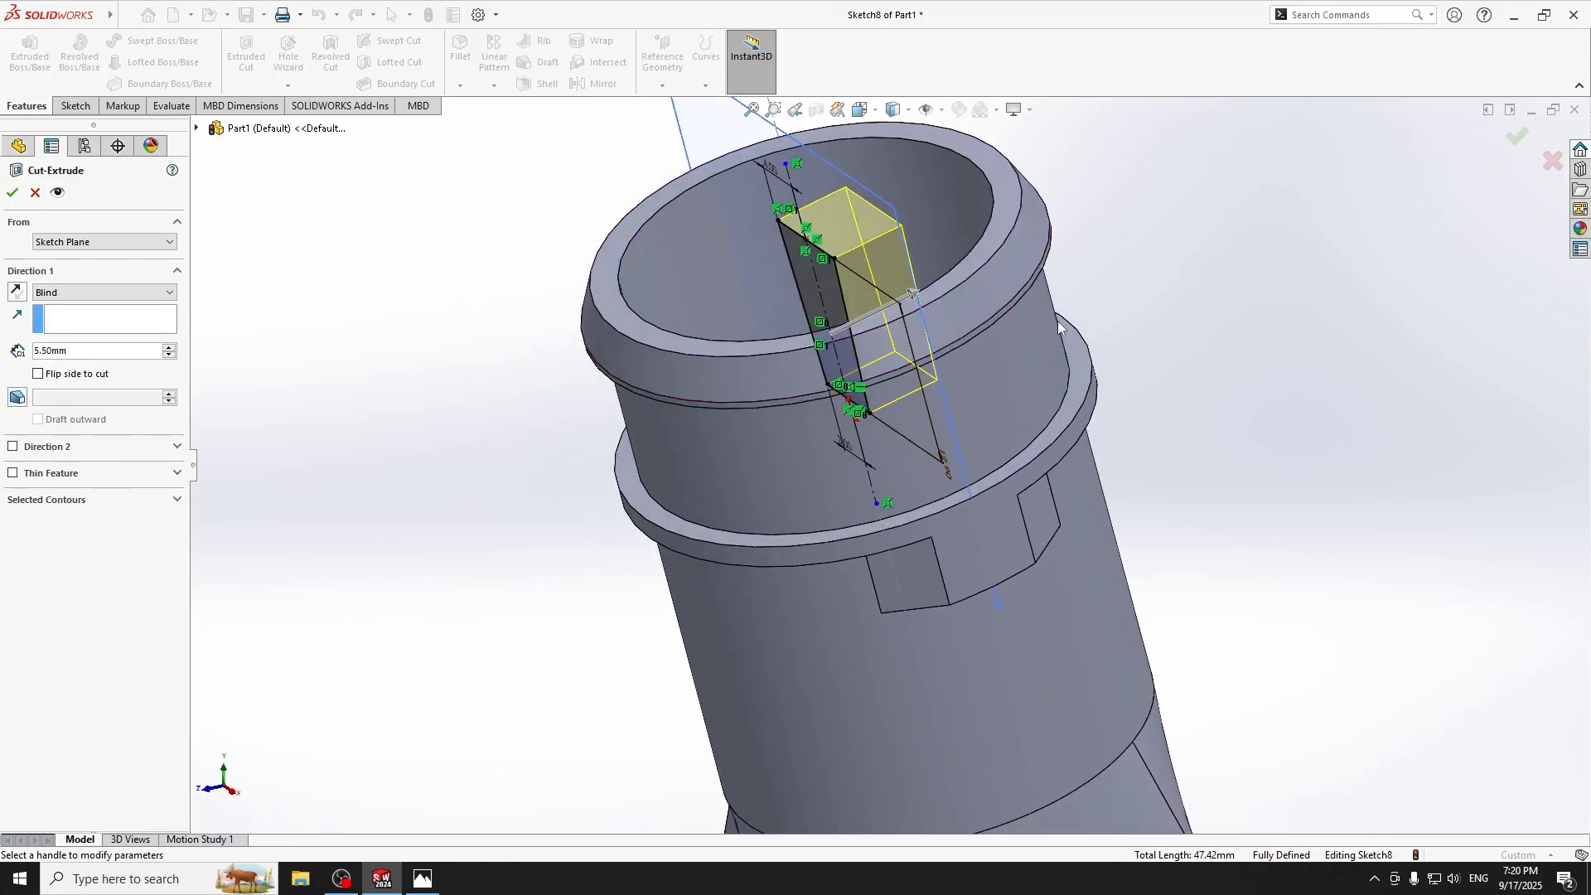
{"action": "right_click", "coordinate": [39, 351]}
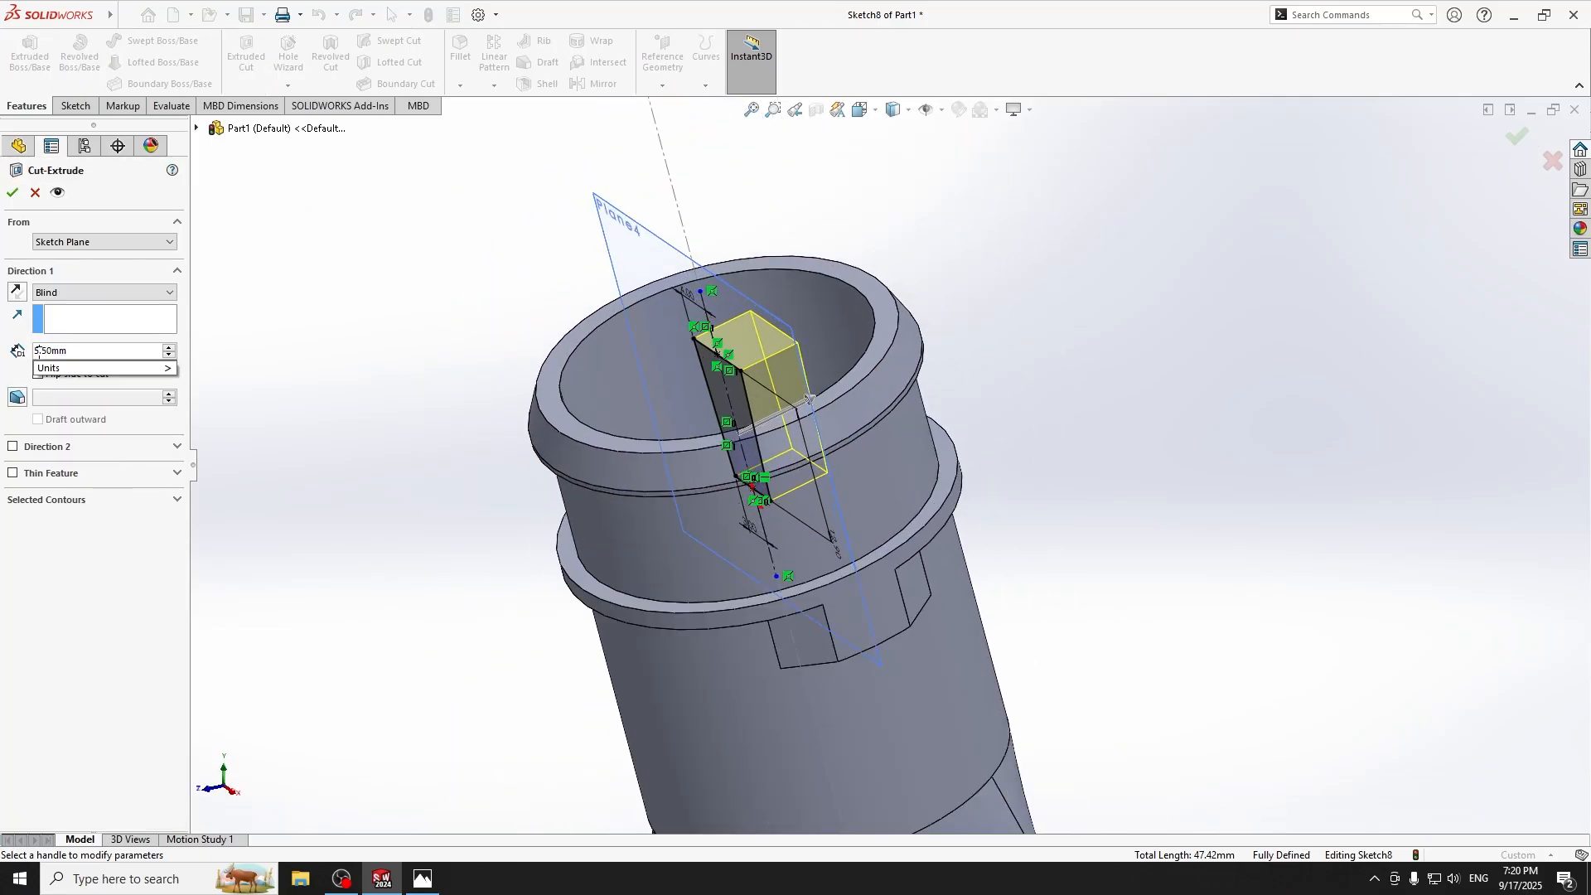
{"action": "left_click", "coordinate": [100, 293]}
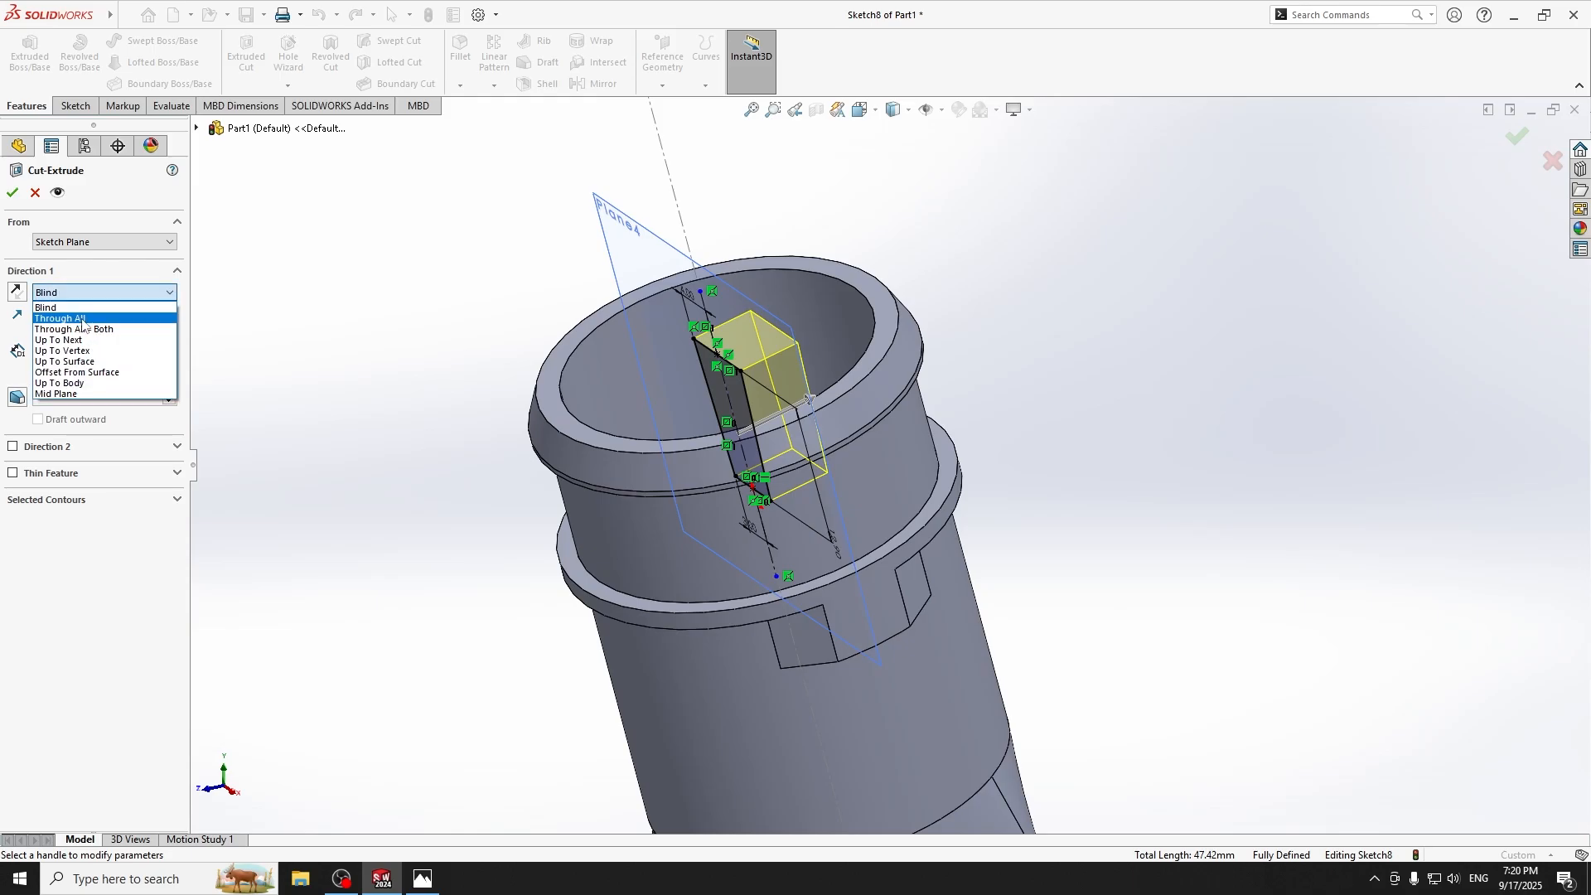
{"action": "left_click", "coordinate": [82, 313]}
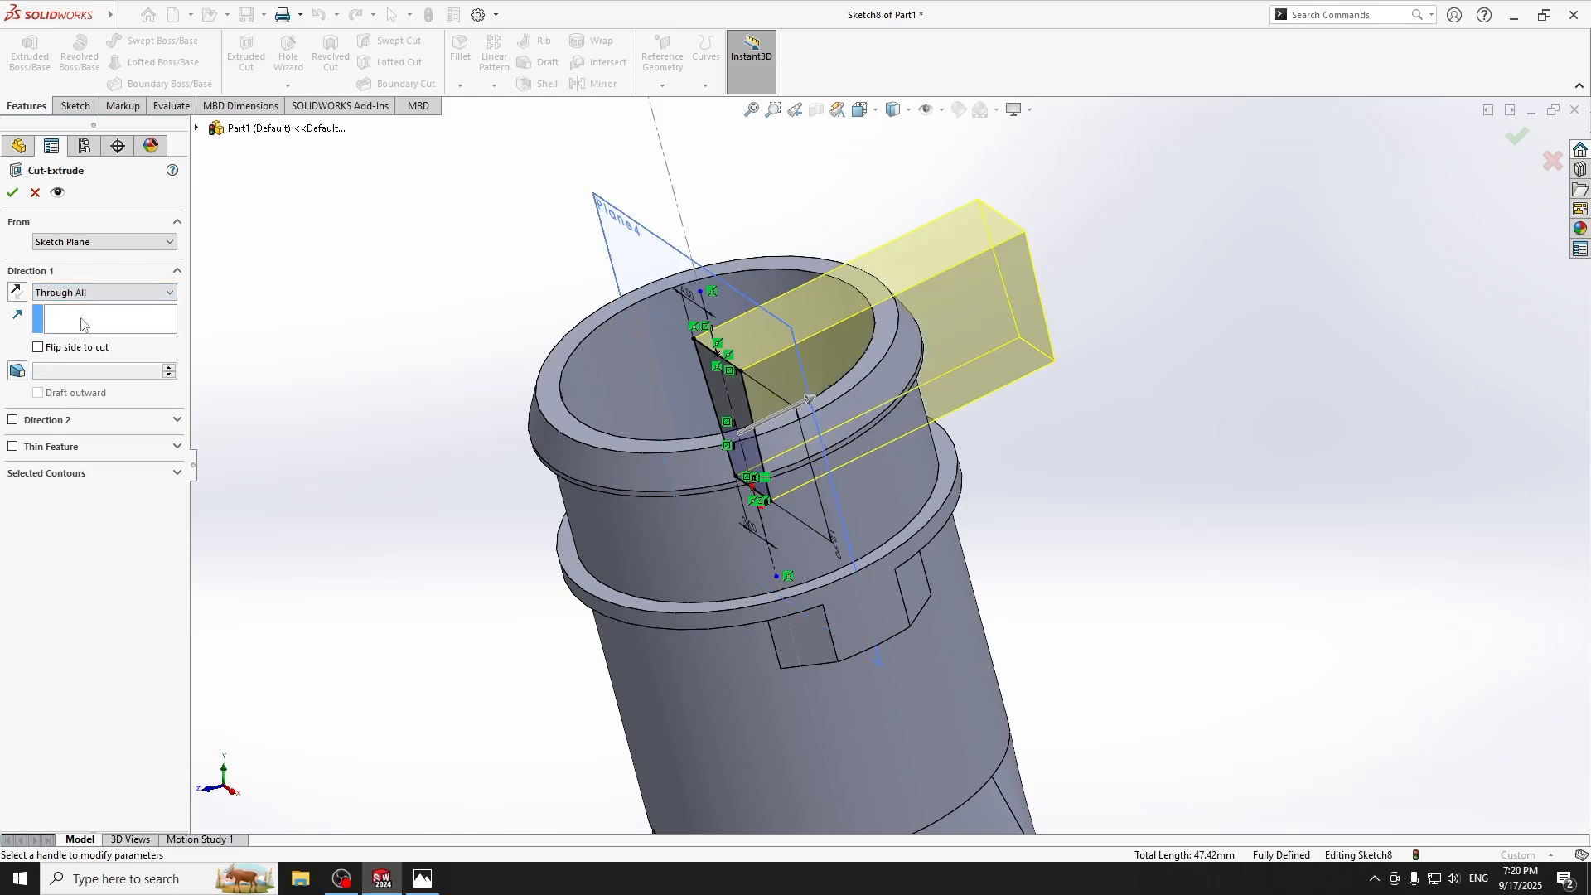
{"action": "left_click", "coordinate": [13, 420]}
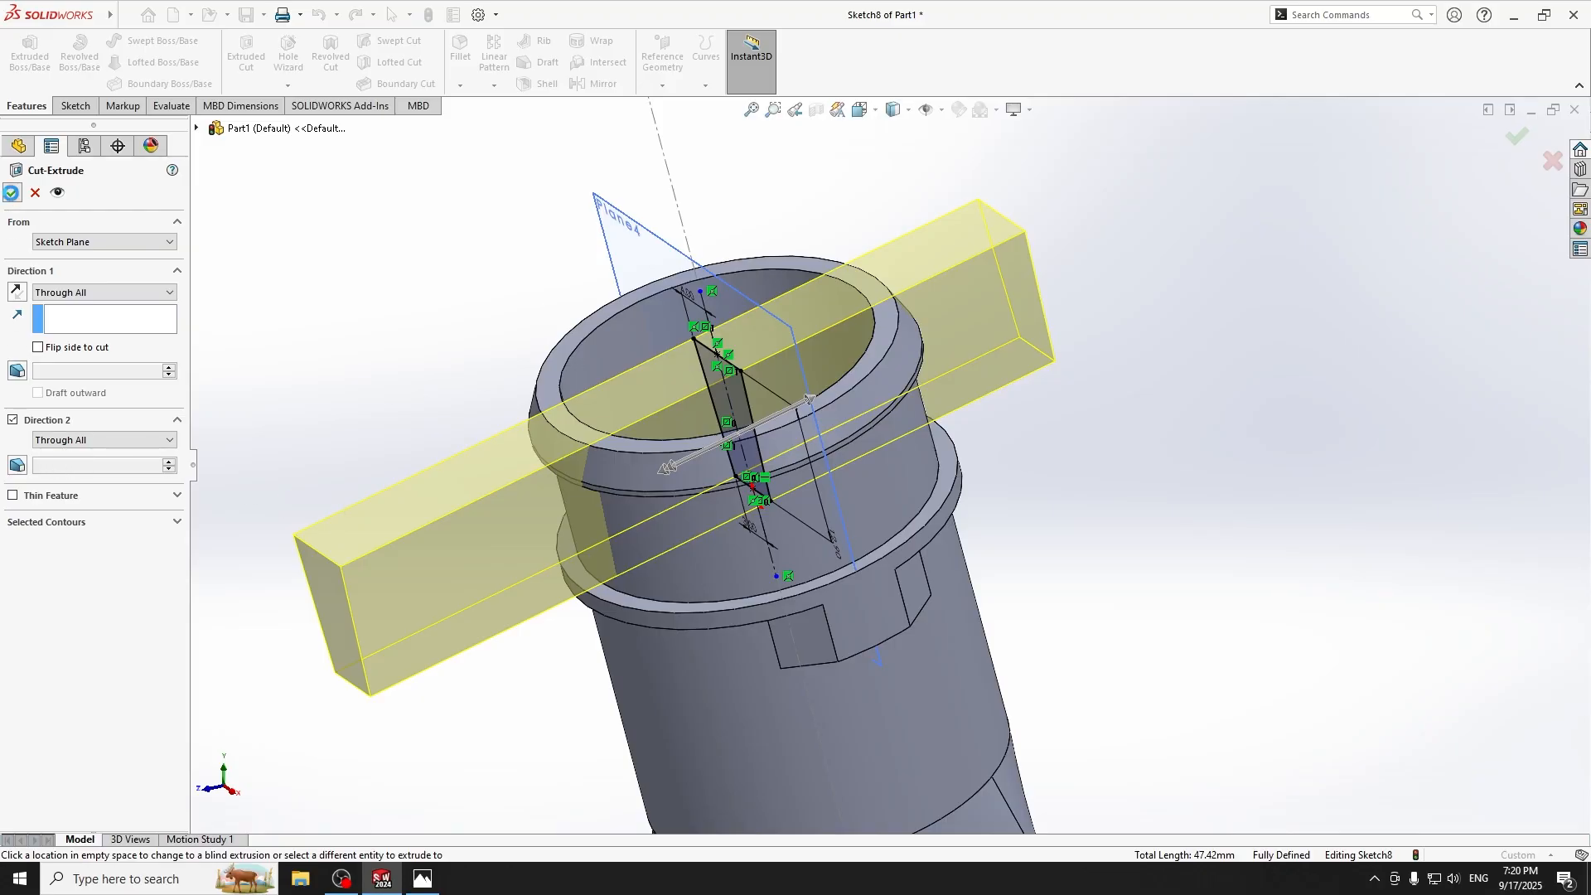
{"action": "left_click", "coordinate": [12, 193]}
Fillet the two outer top edges of the slotted barb rim with a 2 mm radius.
{"action": "middle_click_drag", "start_coordinate": [325, 453], "coordinate": [408, 402]}
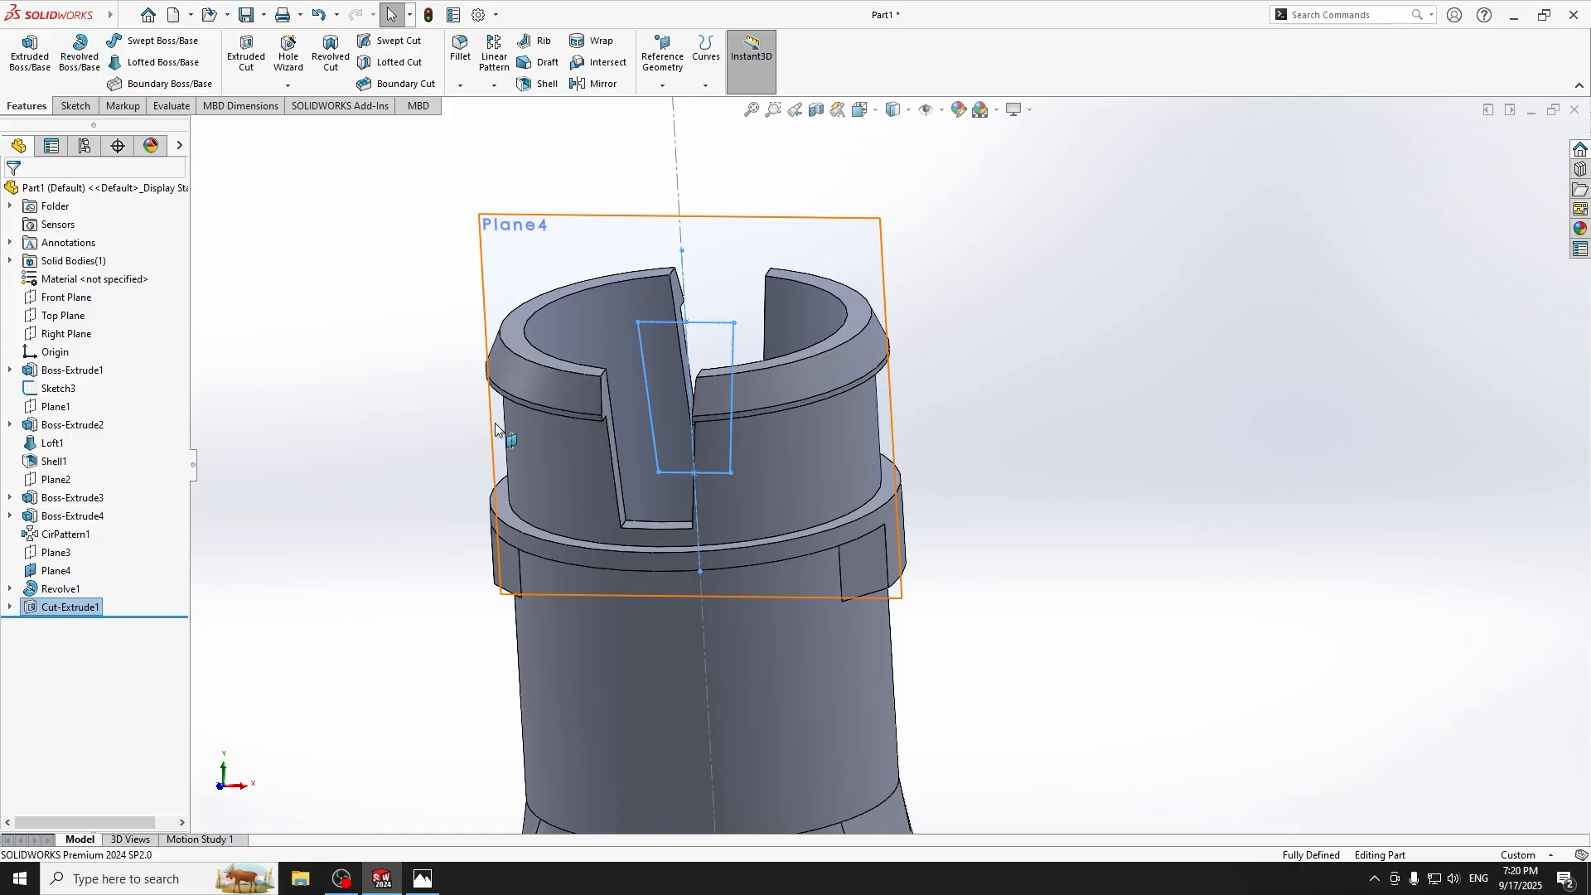
{"action": "scroll", "coordinate": [838, 352], "scroll_direction": "down", "scroll_amount": 3}
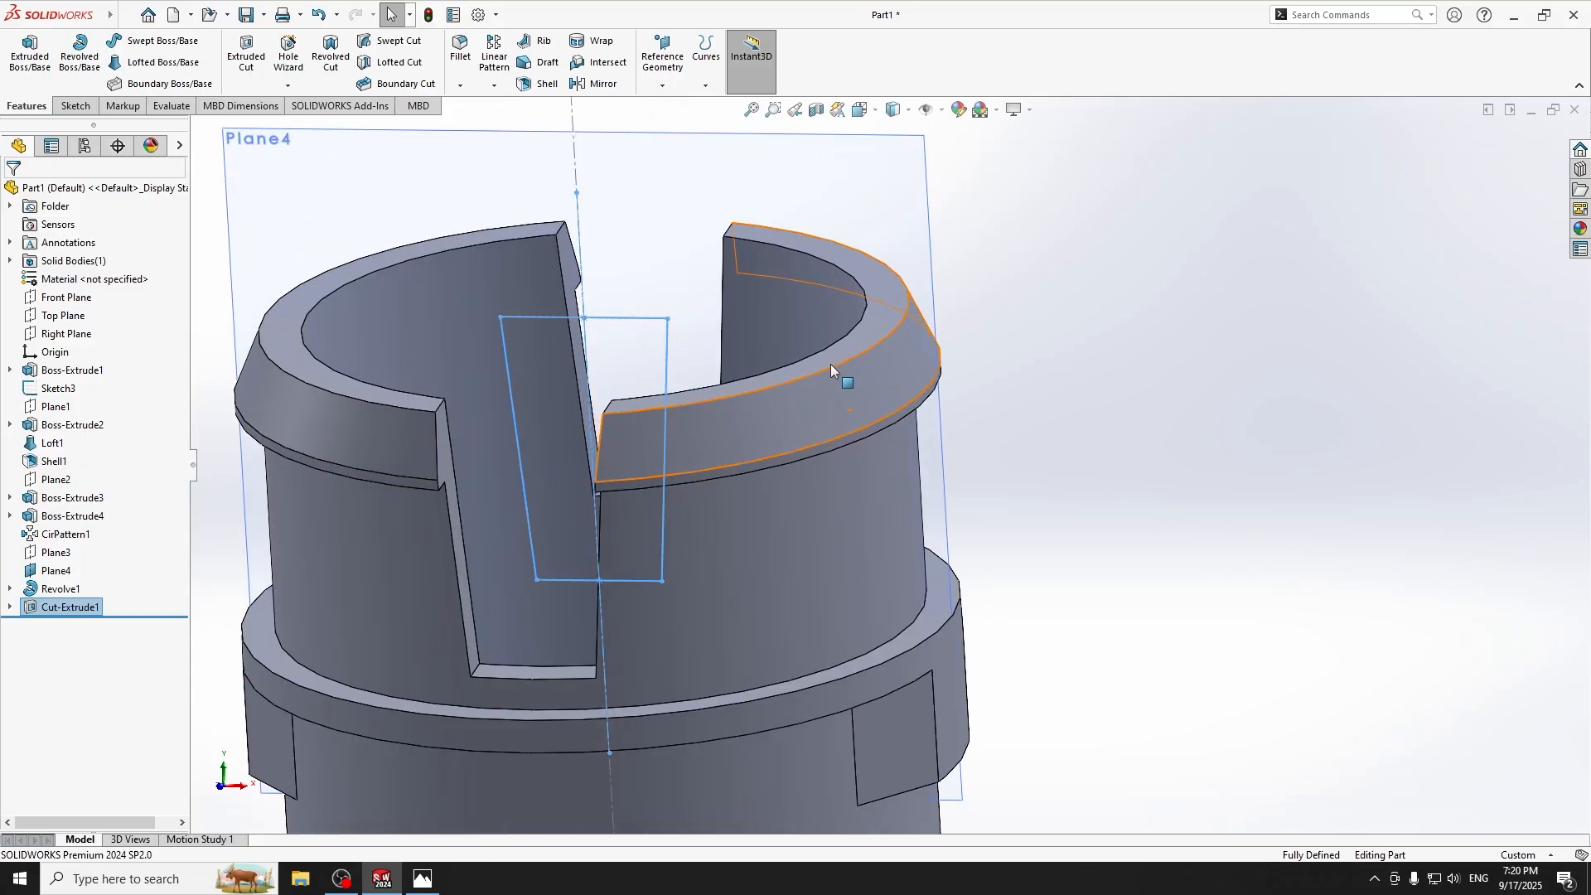
{"action": "left_click", "coordinate": [830, 364]}
{"action": "left_click", "coordinate": [832, 370]}
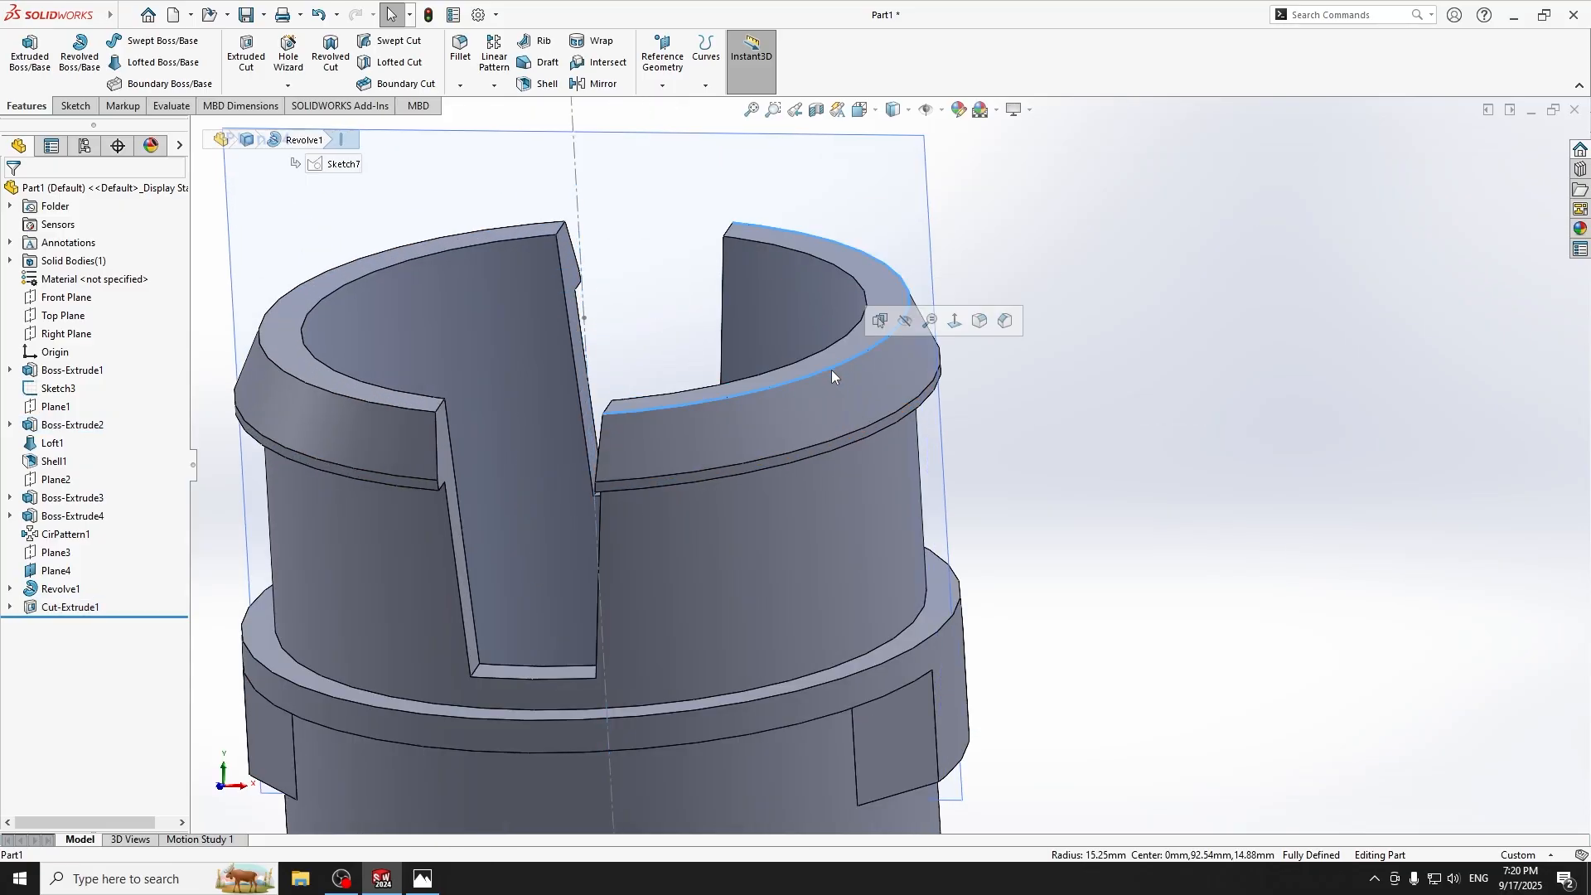
{"action": "left_click", "coordinate": [409, 410], "text": "ctrl"}
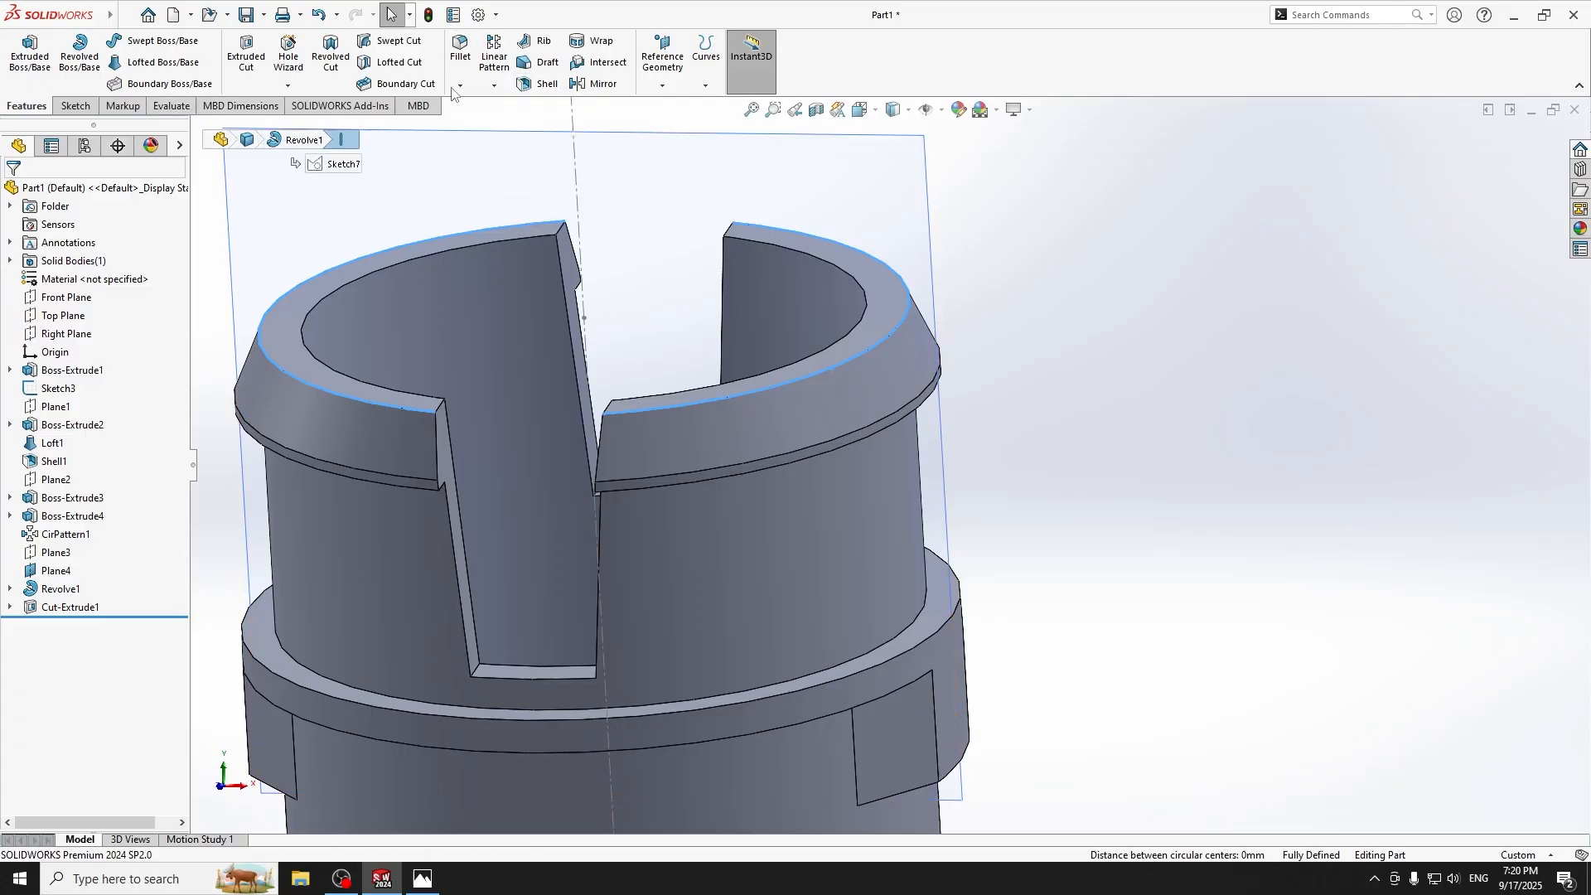
{"action": "left_click", "coordinate": [459, 52]}
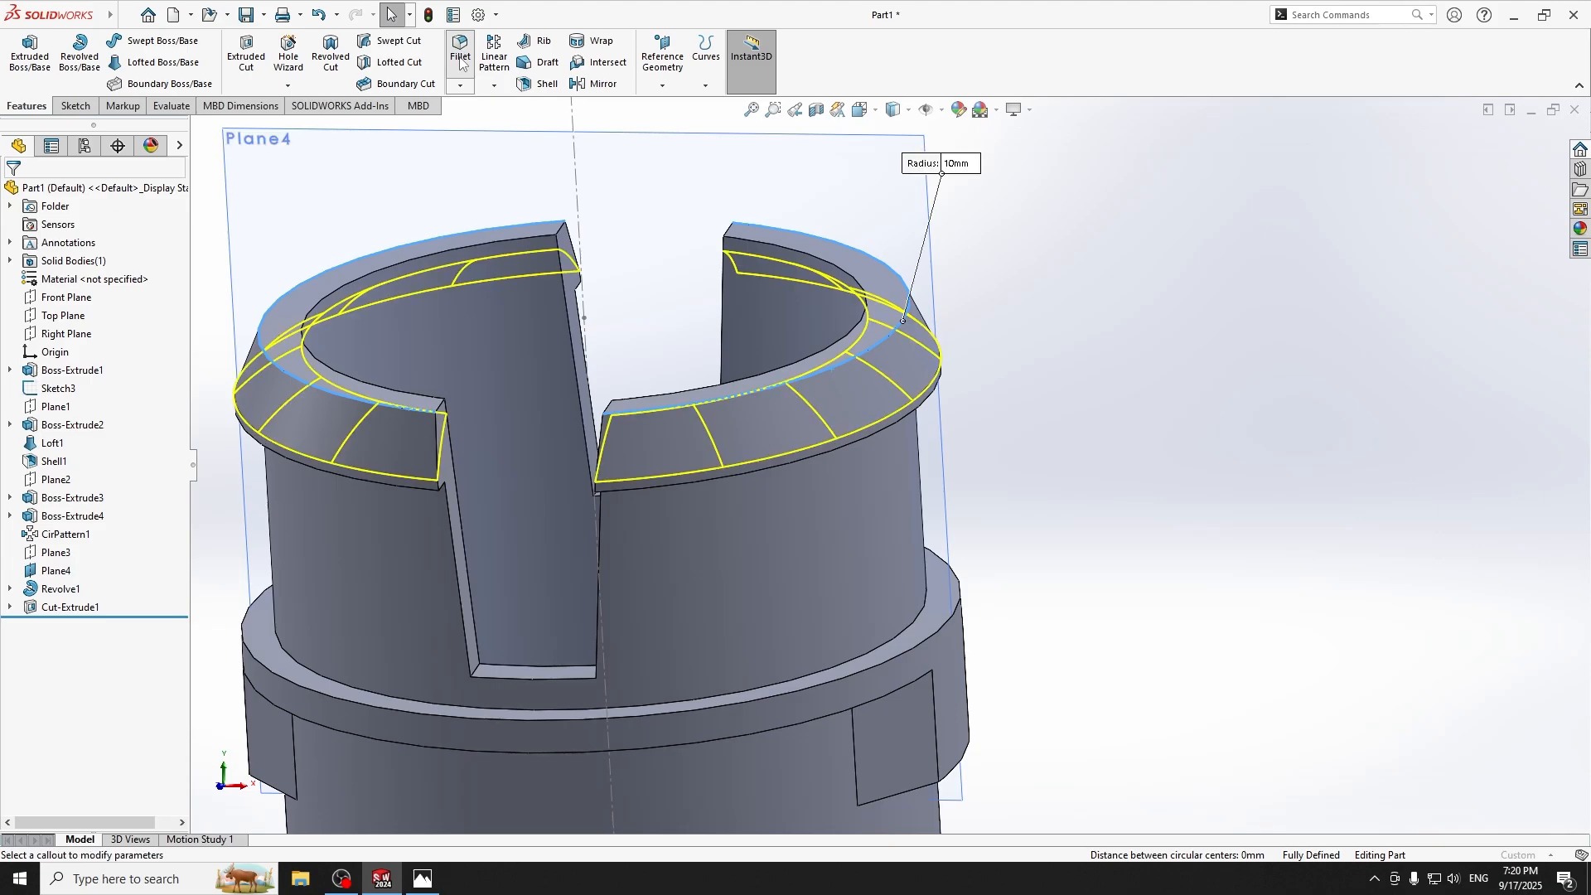
{"action": "type", "text": "1"}
{"action": "key", "text": "Return"}
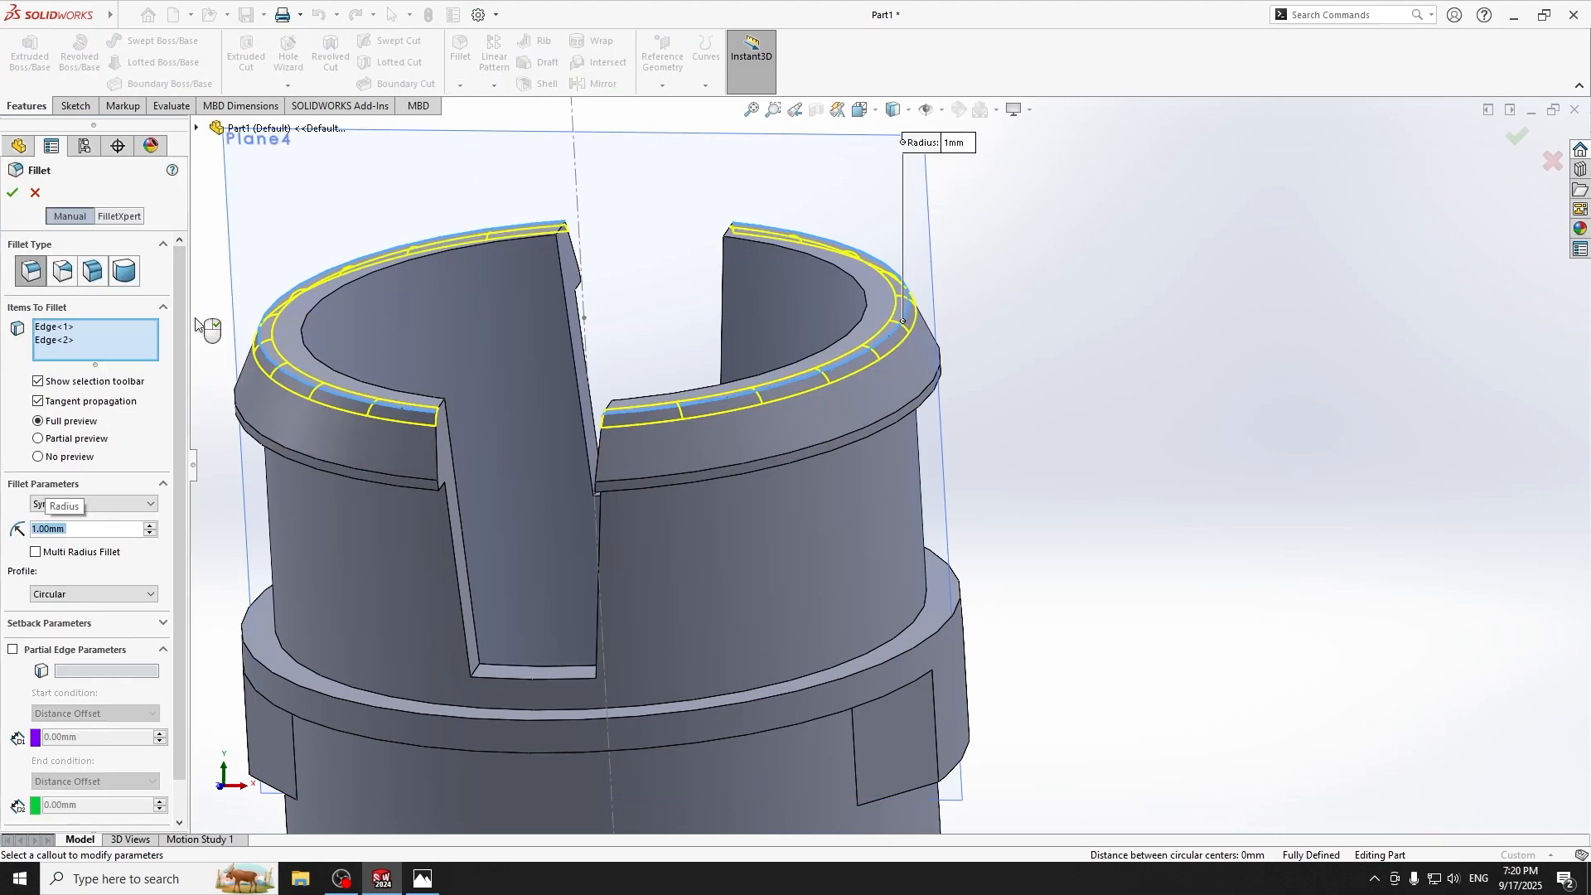
{"action": "type", "text": "2"}
{"action": "key", "text": "Return"}
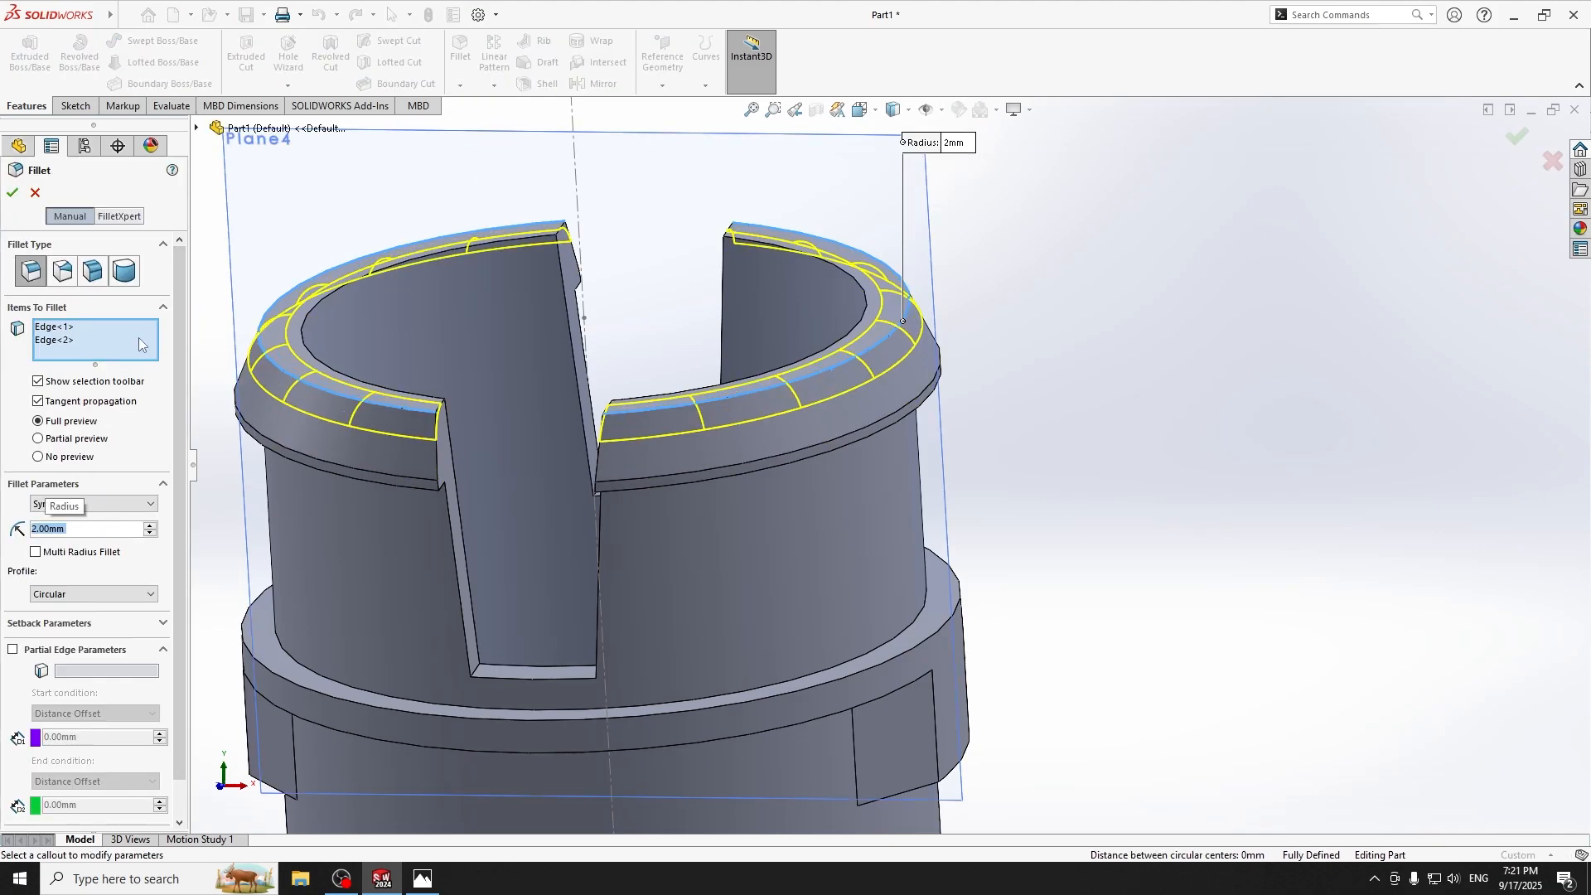
{"action": "left_click", "coordinate": [13, 193]}
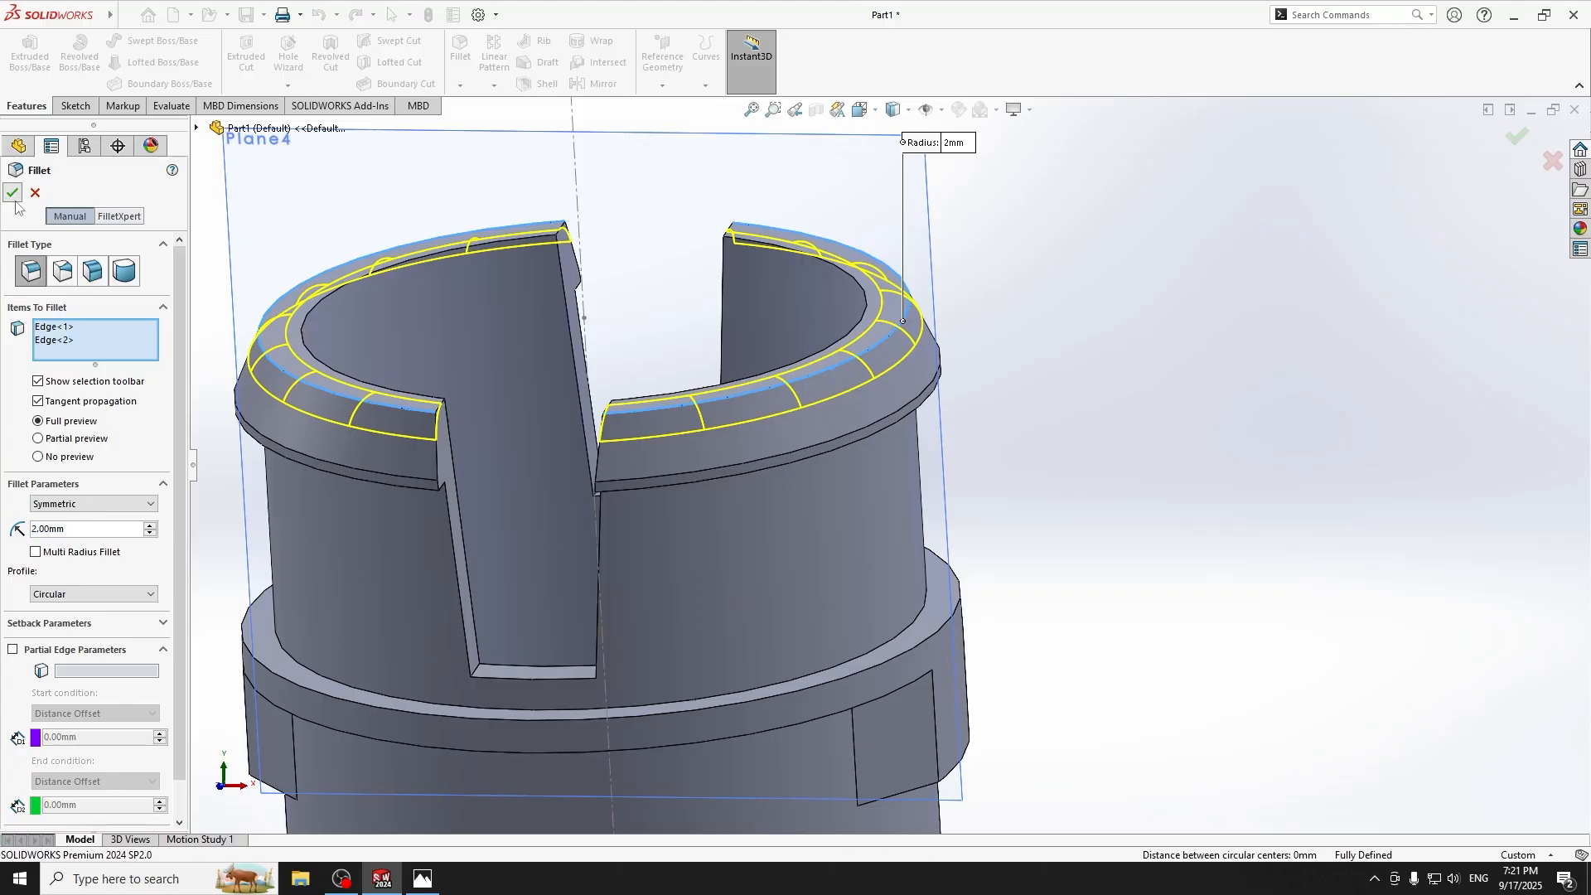
Save the finished adapter part in the Documents folder under the file name vaccum.
{"action": "scroll", "coordinate": [520, 494], "scroll_direction": "up", "scroll_amount": 2}
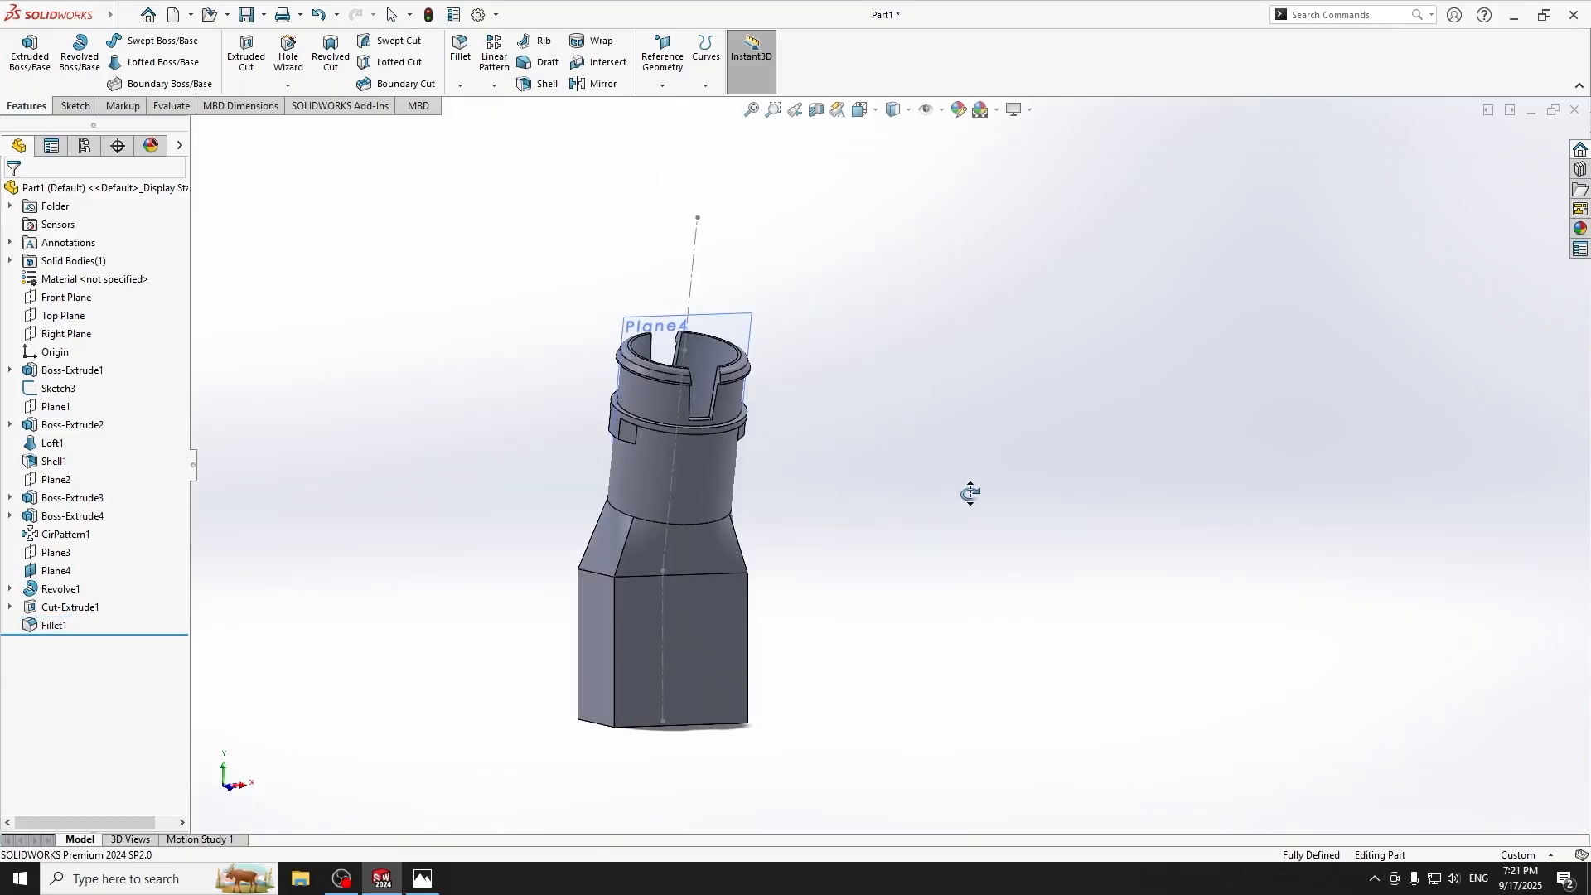
{"action": "middle_click_drag", "start_coordinate": [969, 494], "coordinate": [800, 532]}
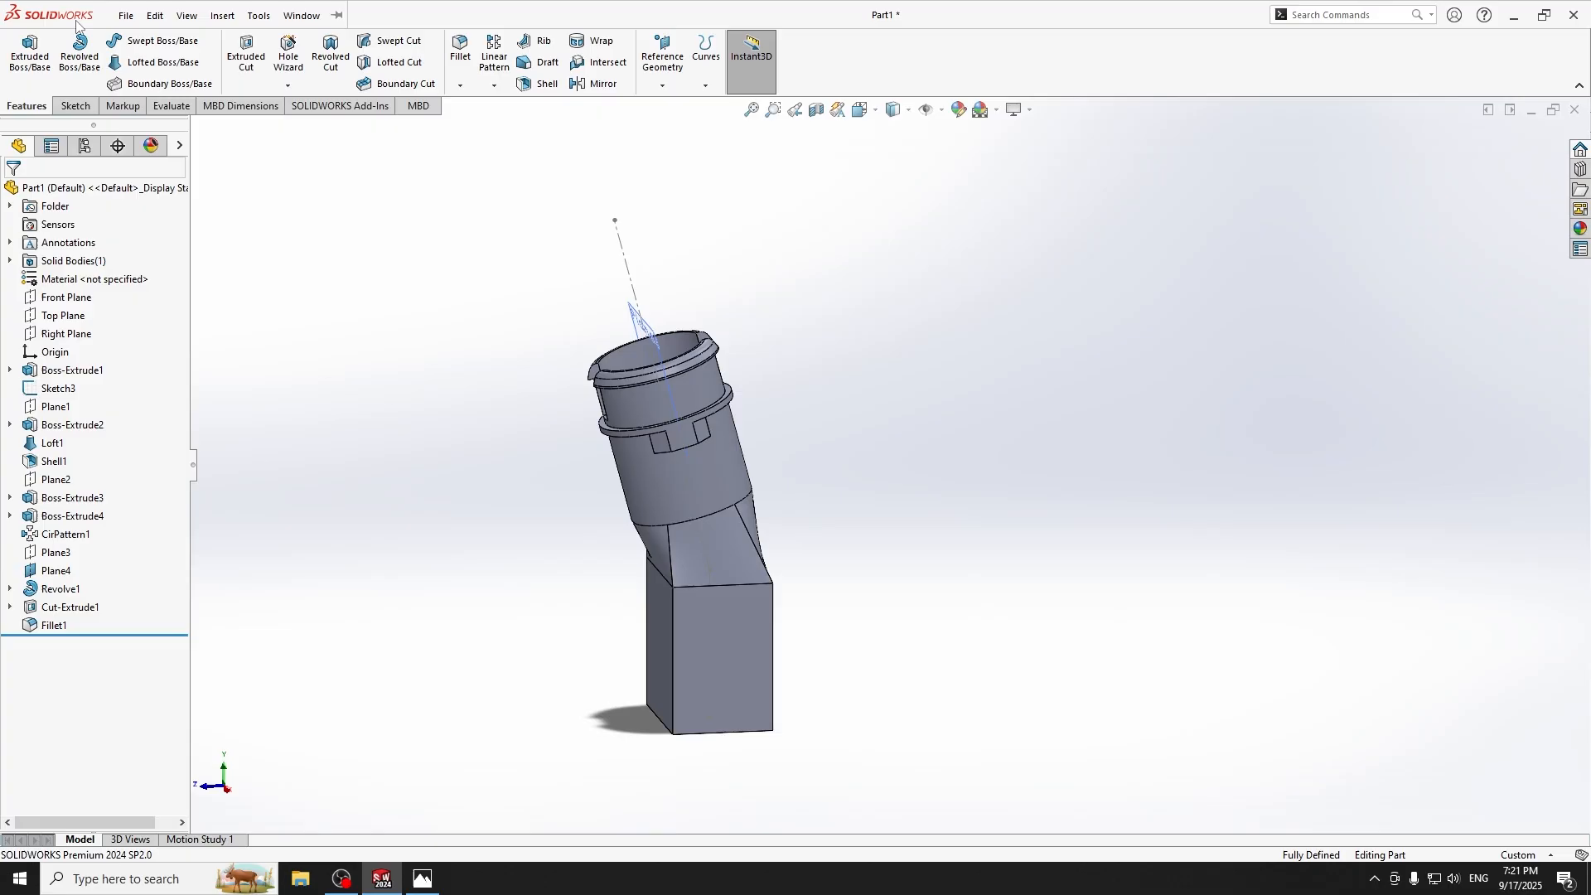
{"action": "left_click", "coordinate": [117, 20]}
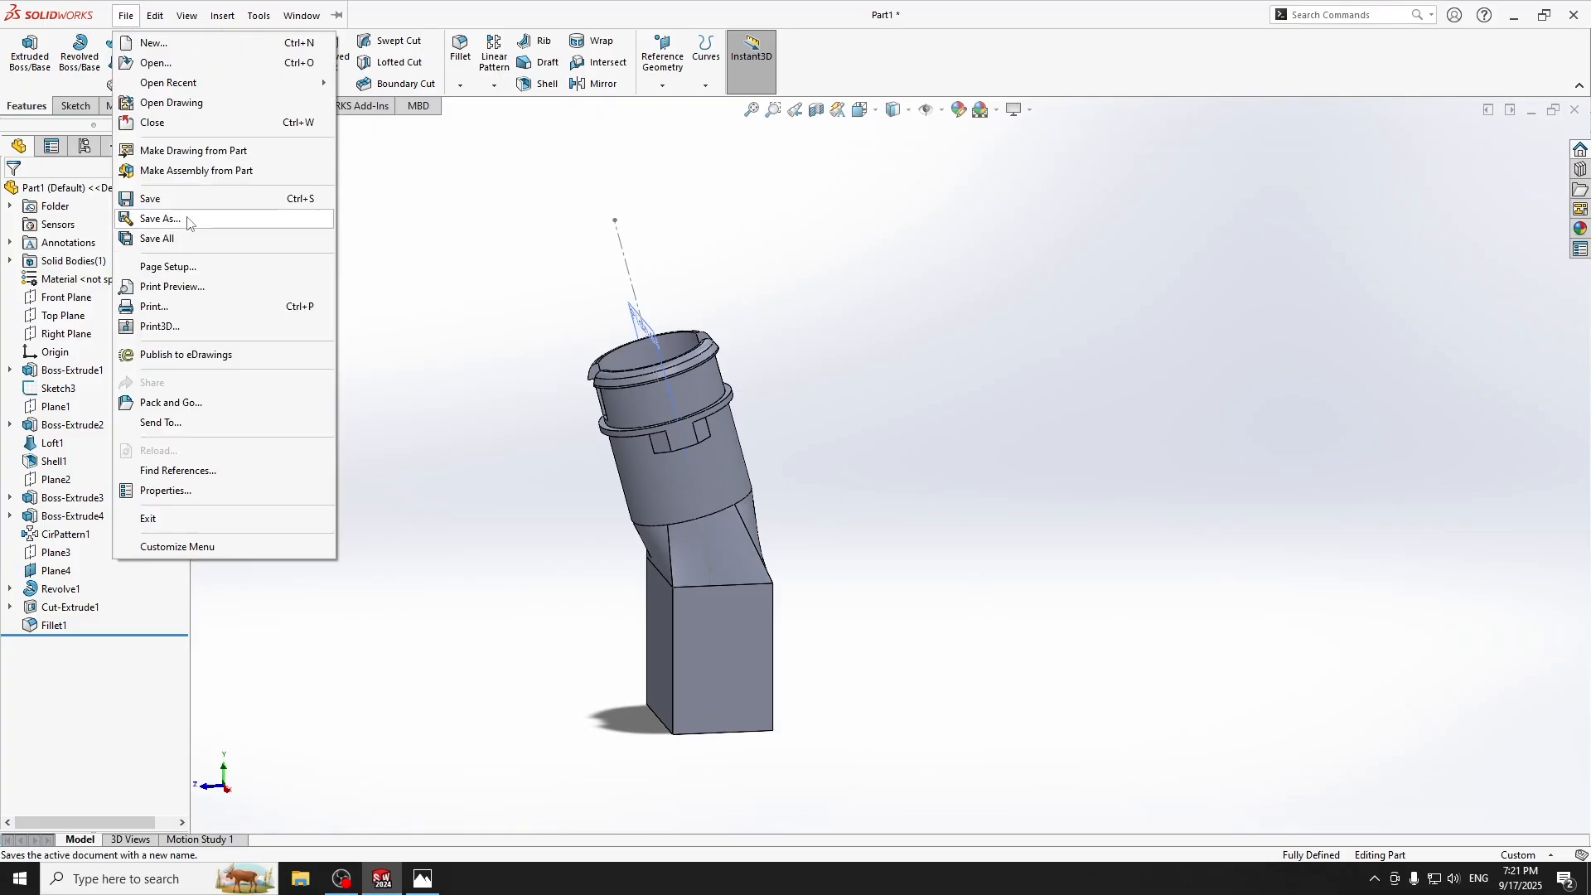
{"action": "left_click", "coordinate": [161, 218]}
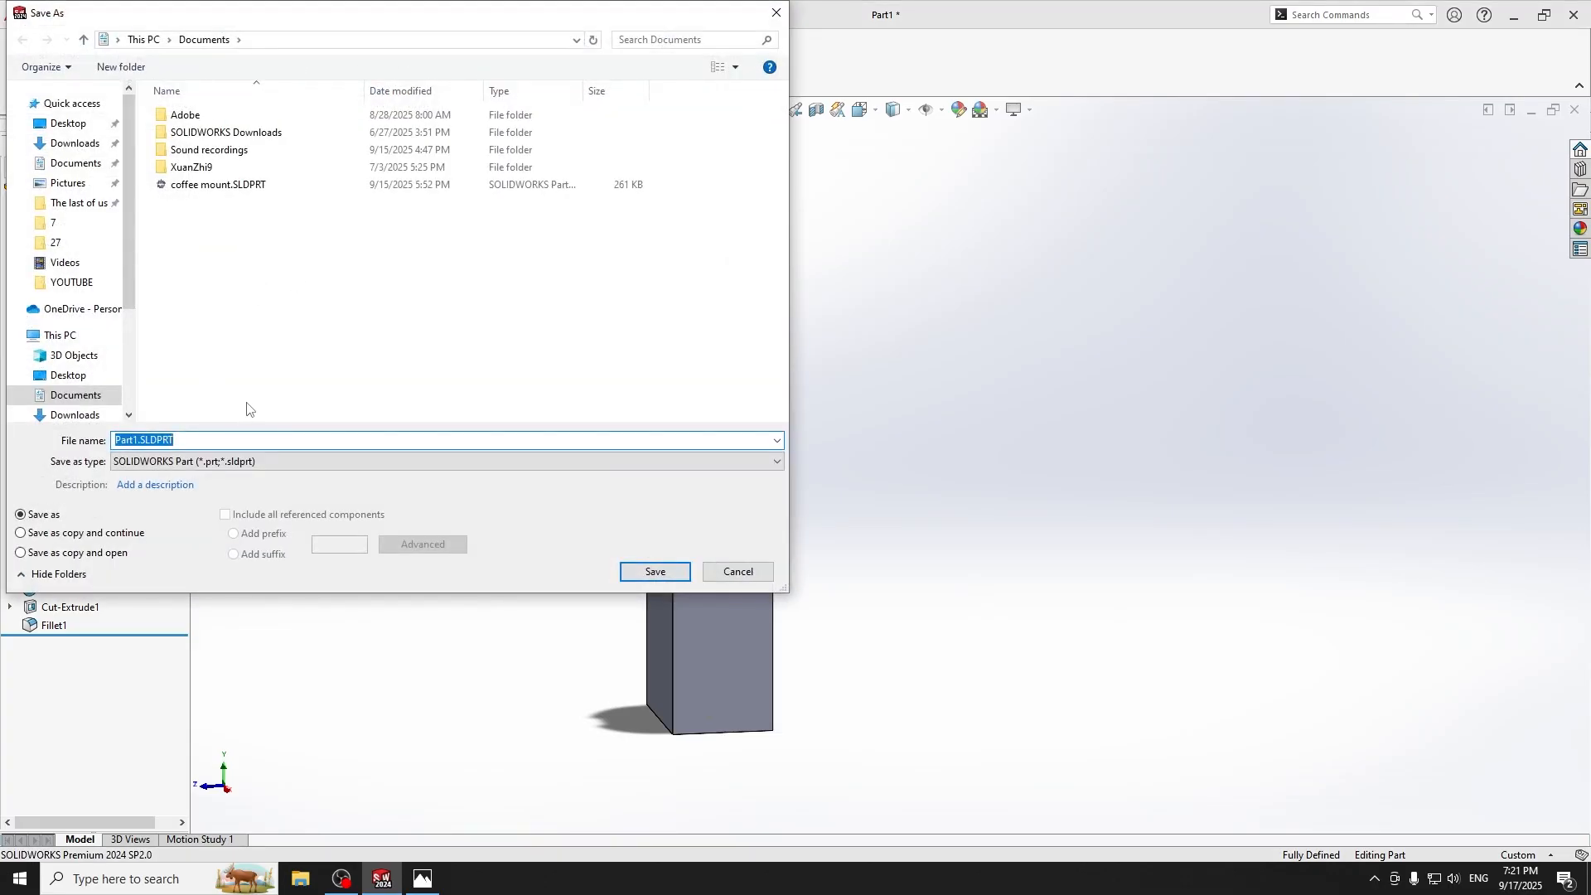
{"action": "type", "text": "vaccum"}
{"action": "key", "text": "Return"}
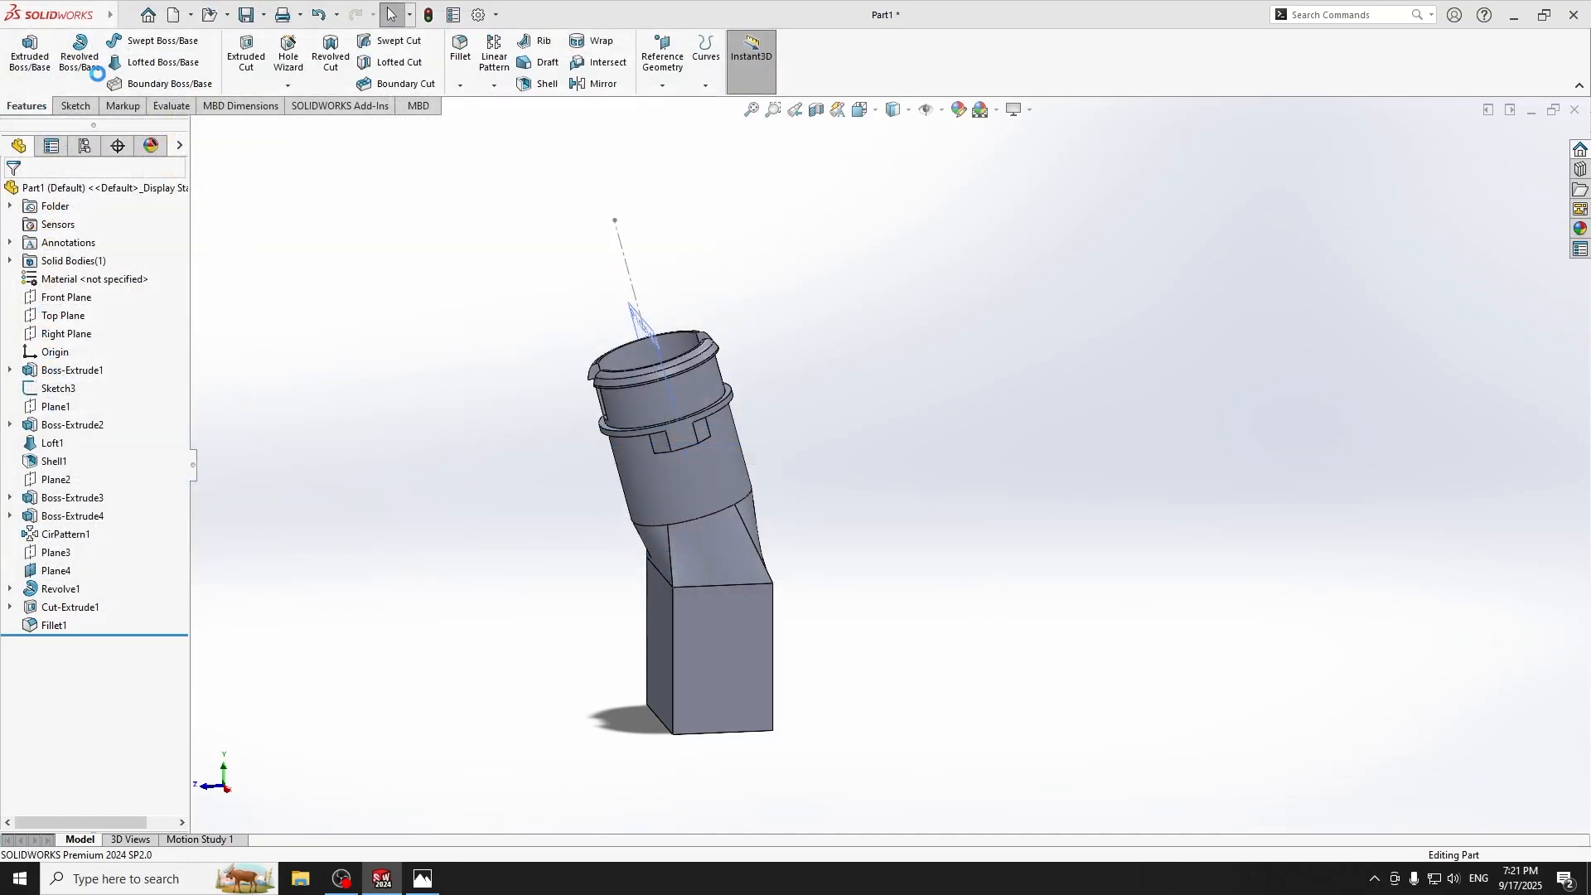
Export the adapter as an STL file named vaccum.STL in the Documents folder, accepting the mesh summary.
{"action": "left_click", "coordinate": [123, 17]}
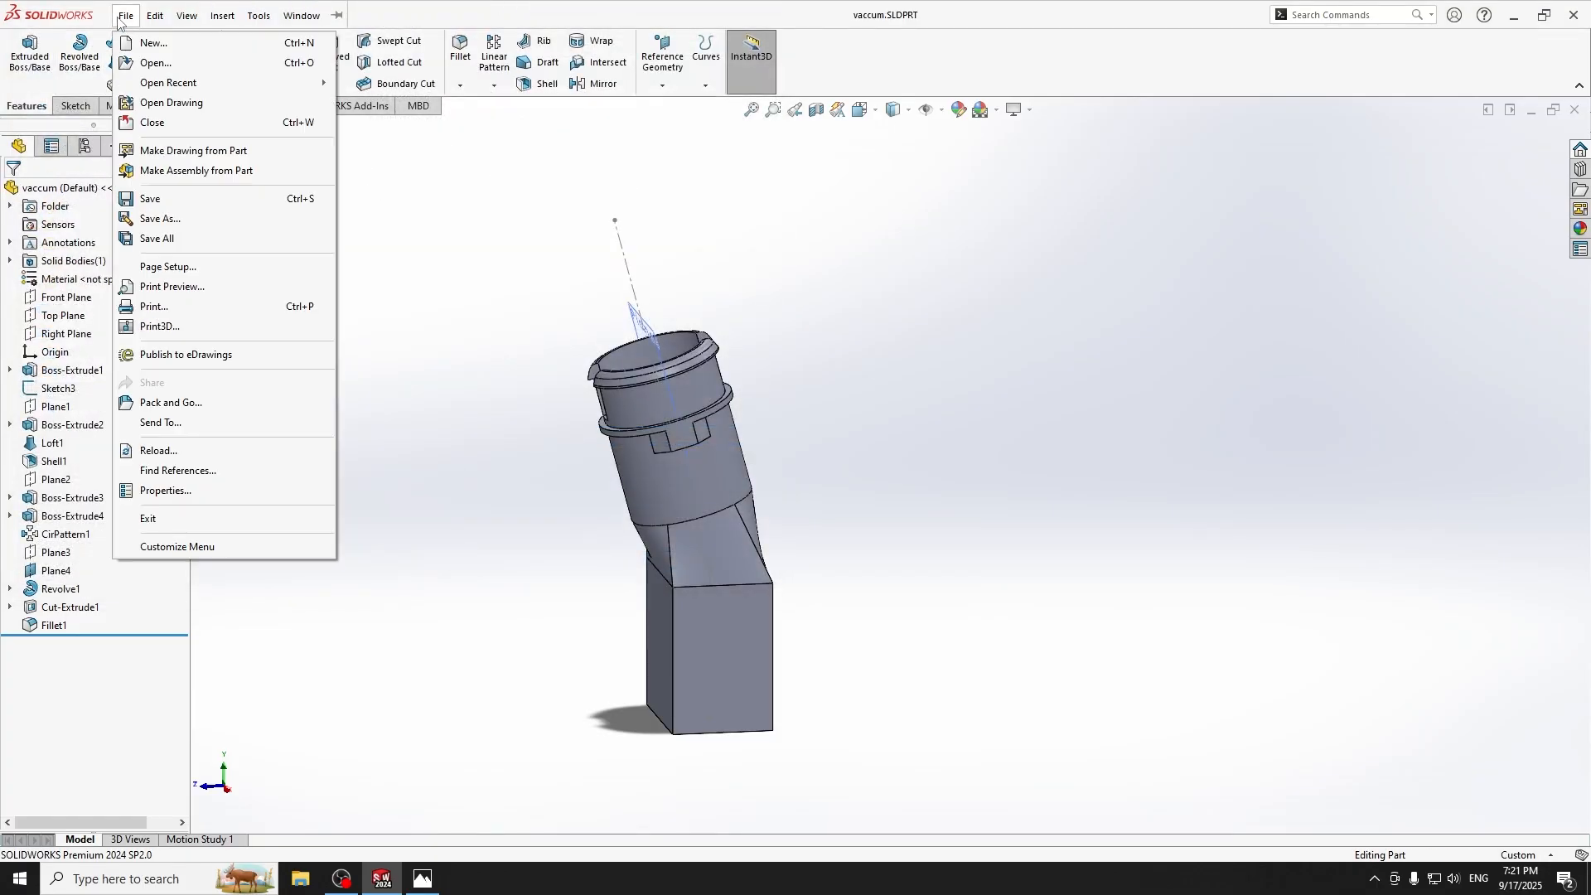
{"action": "left_click", "coordinate": [171, 240]}
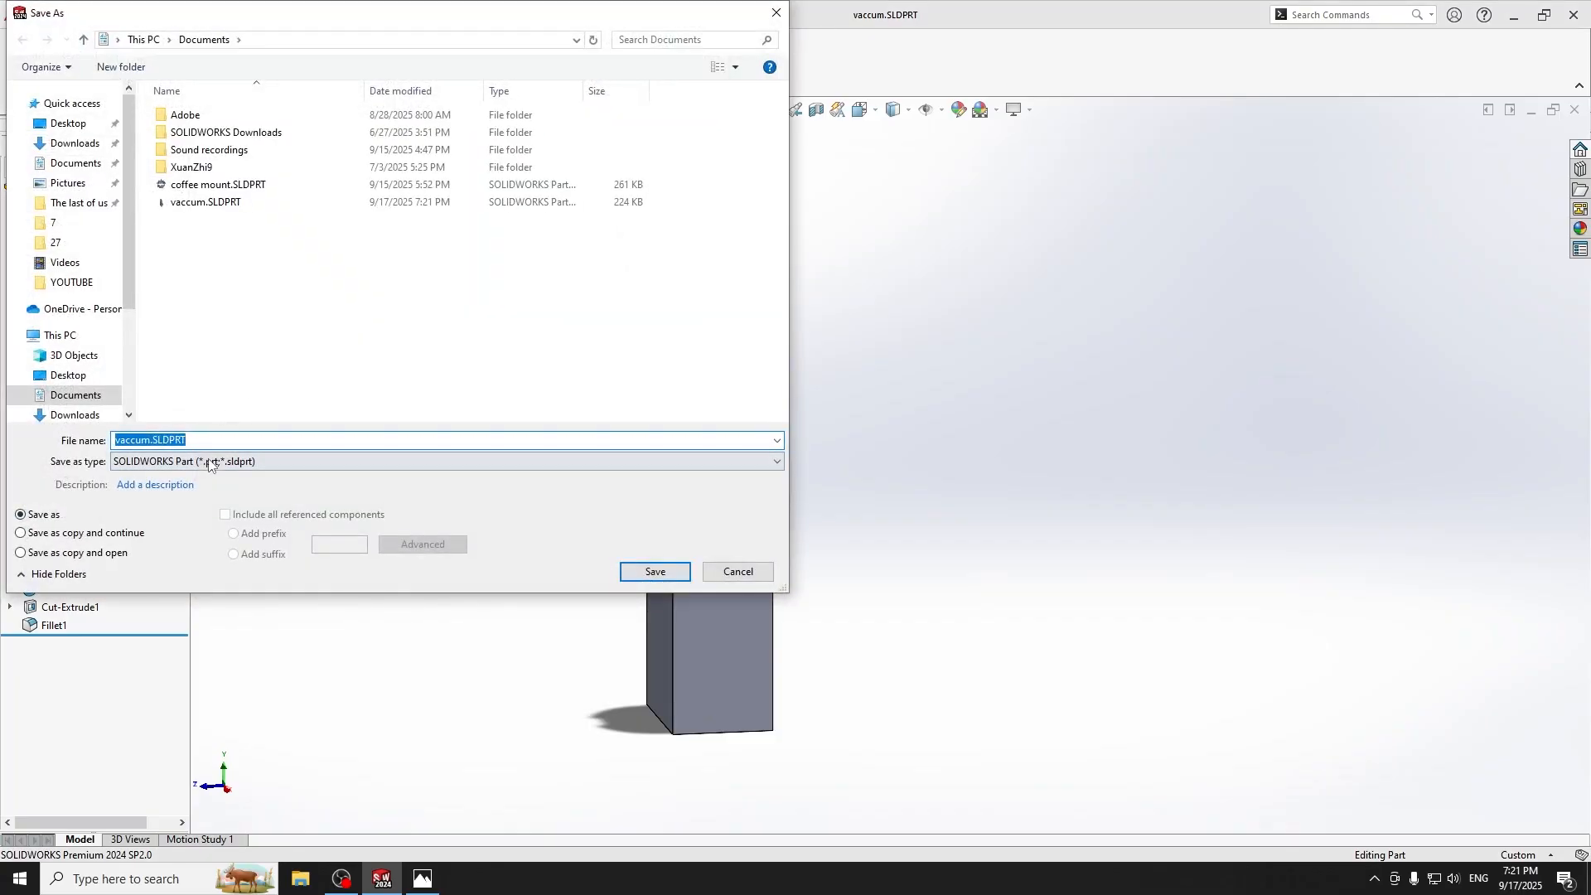
{"action": "left_click", "coordinate": [199, 461]}
{"action": "scroll", "coordinate": [178, 829], "scroll_direction": "down", "scroll_amount": 3}
{"action": "left_click", "coordinate": [176, 802]}
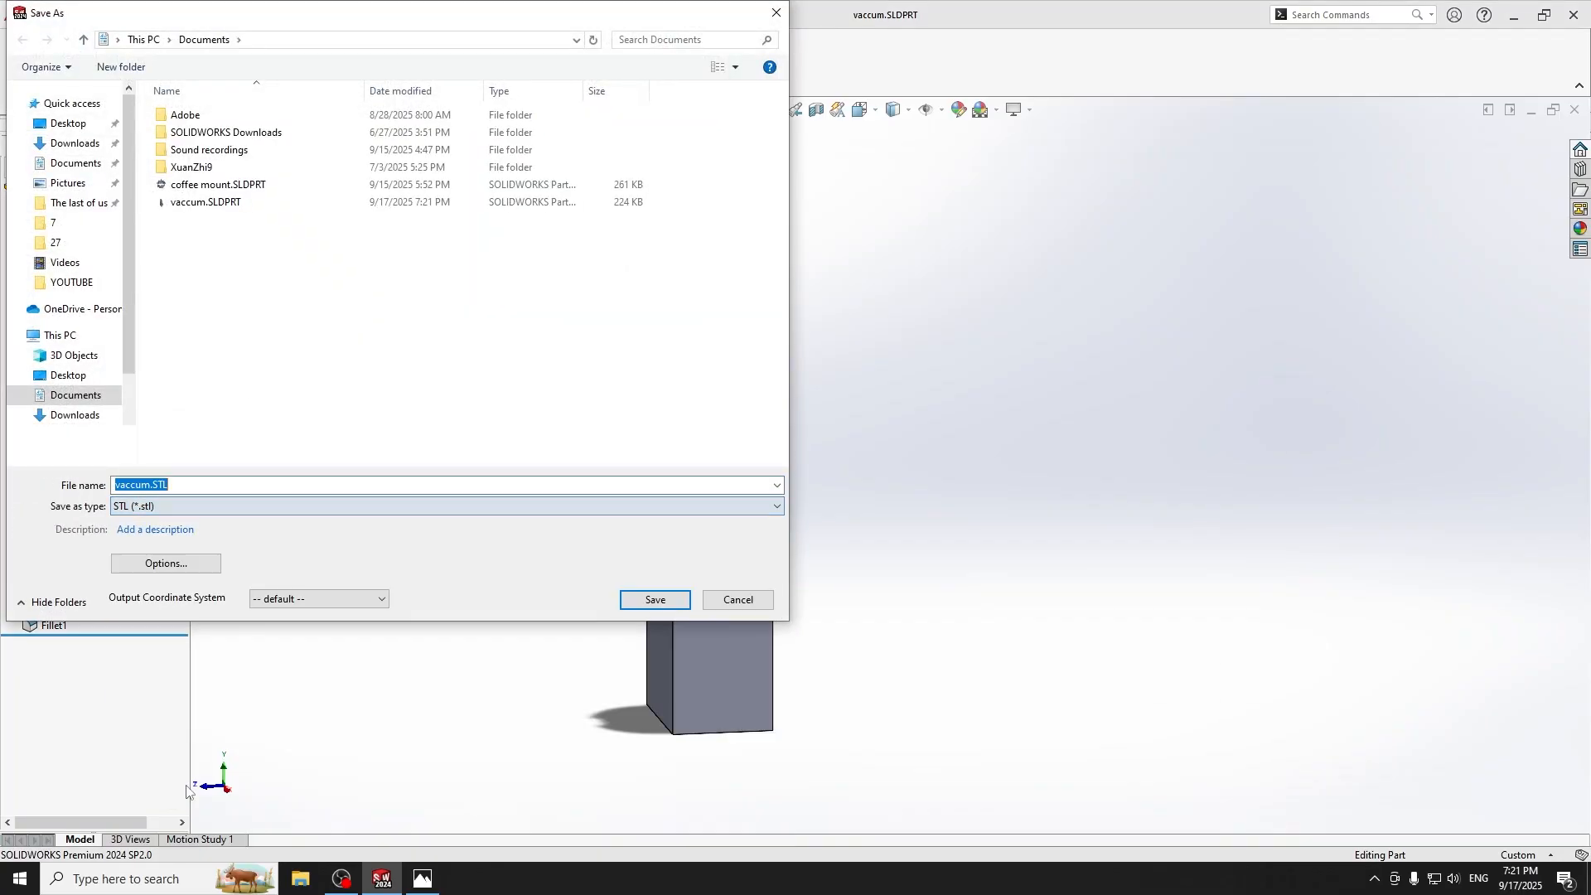
{"action": "left_click", "coordinate": [655, 602]}
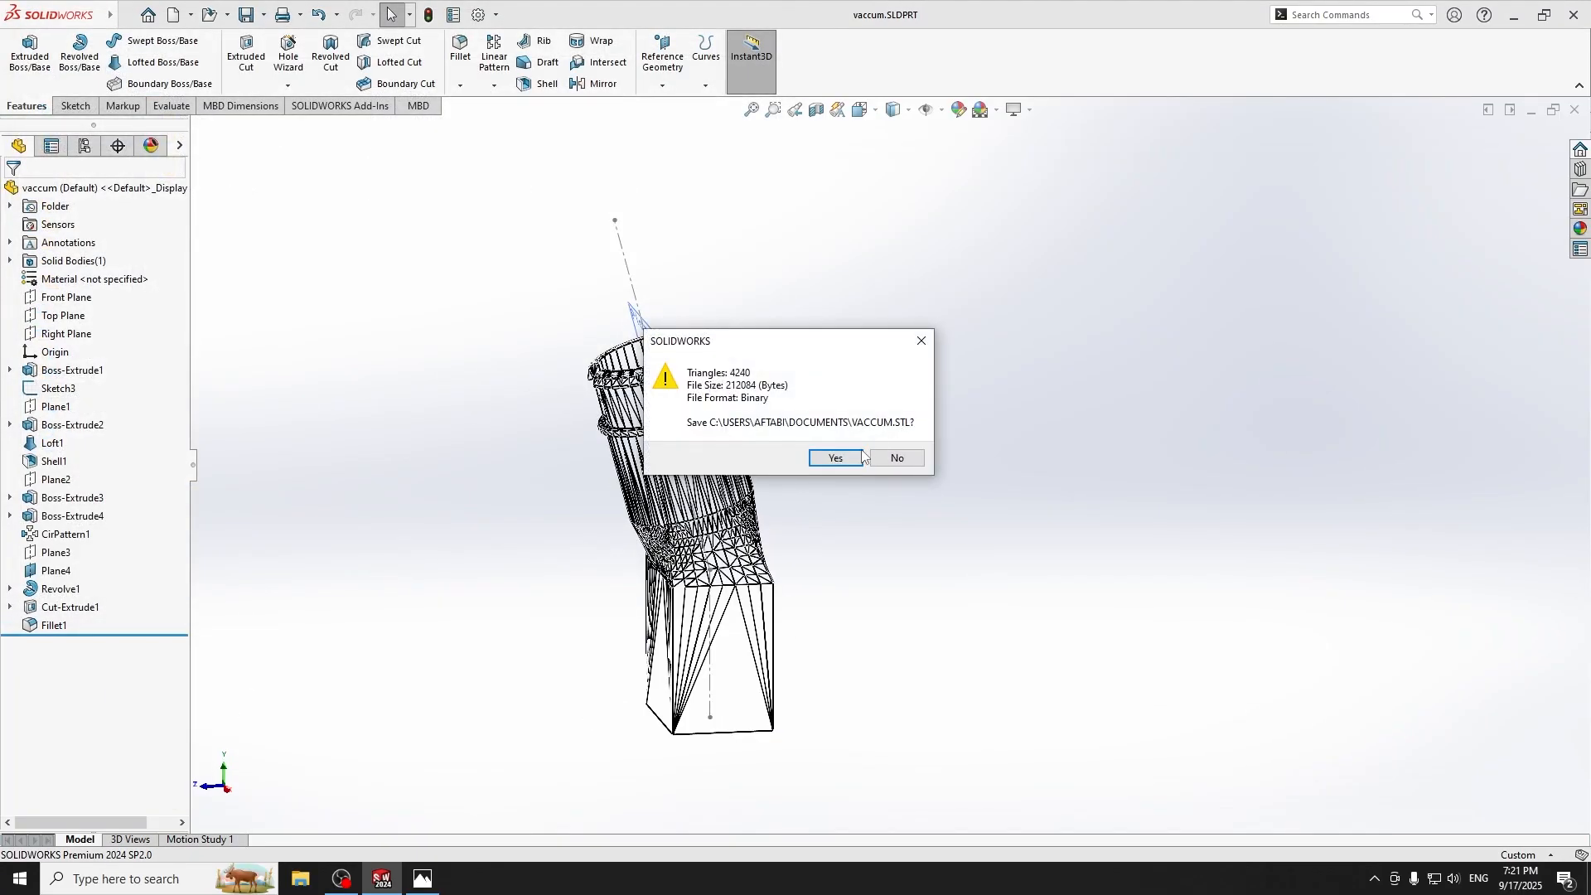
{"action": "left_click", "coordinate": [860, 456]}
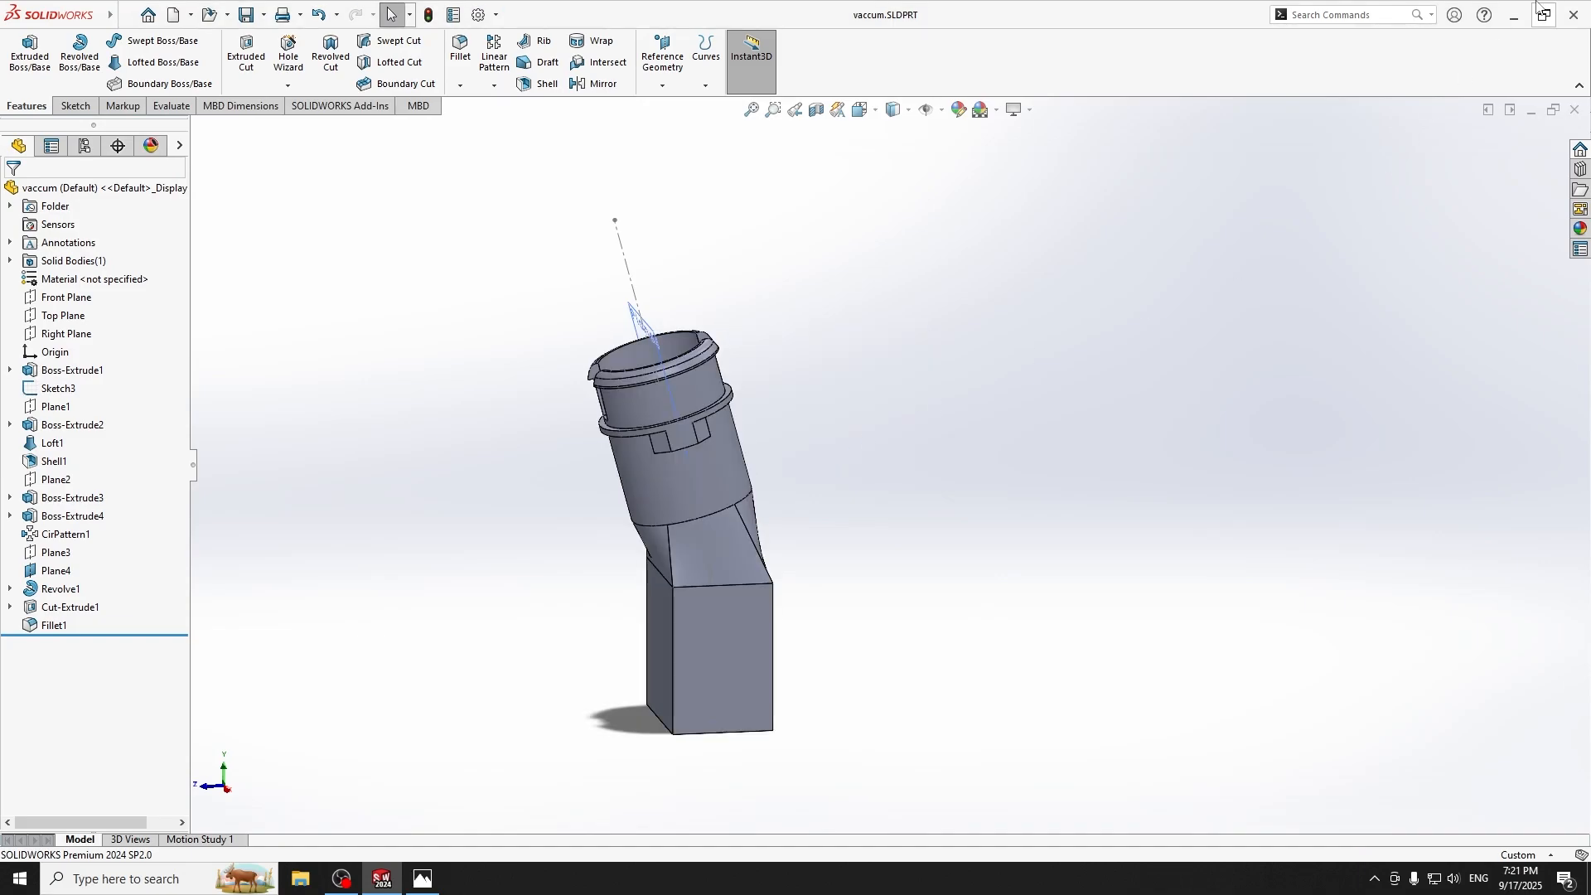
Switch from SOLIDWORKS to the desktop and open This PC in File Explorer.
{"action": "left_click", "coordinate": [1514, 15]}
{"action": "left_click", "coordinate": [1572, 10]}
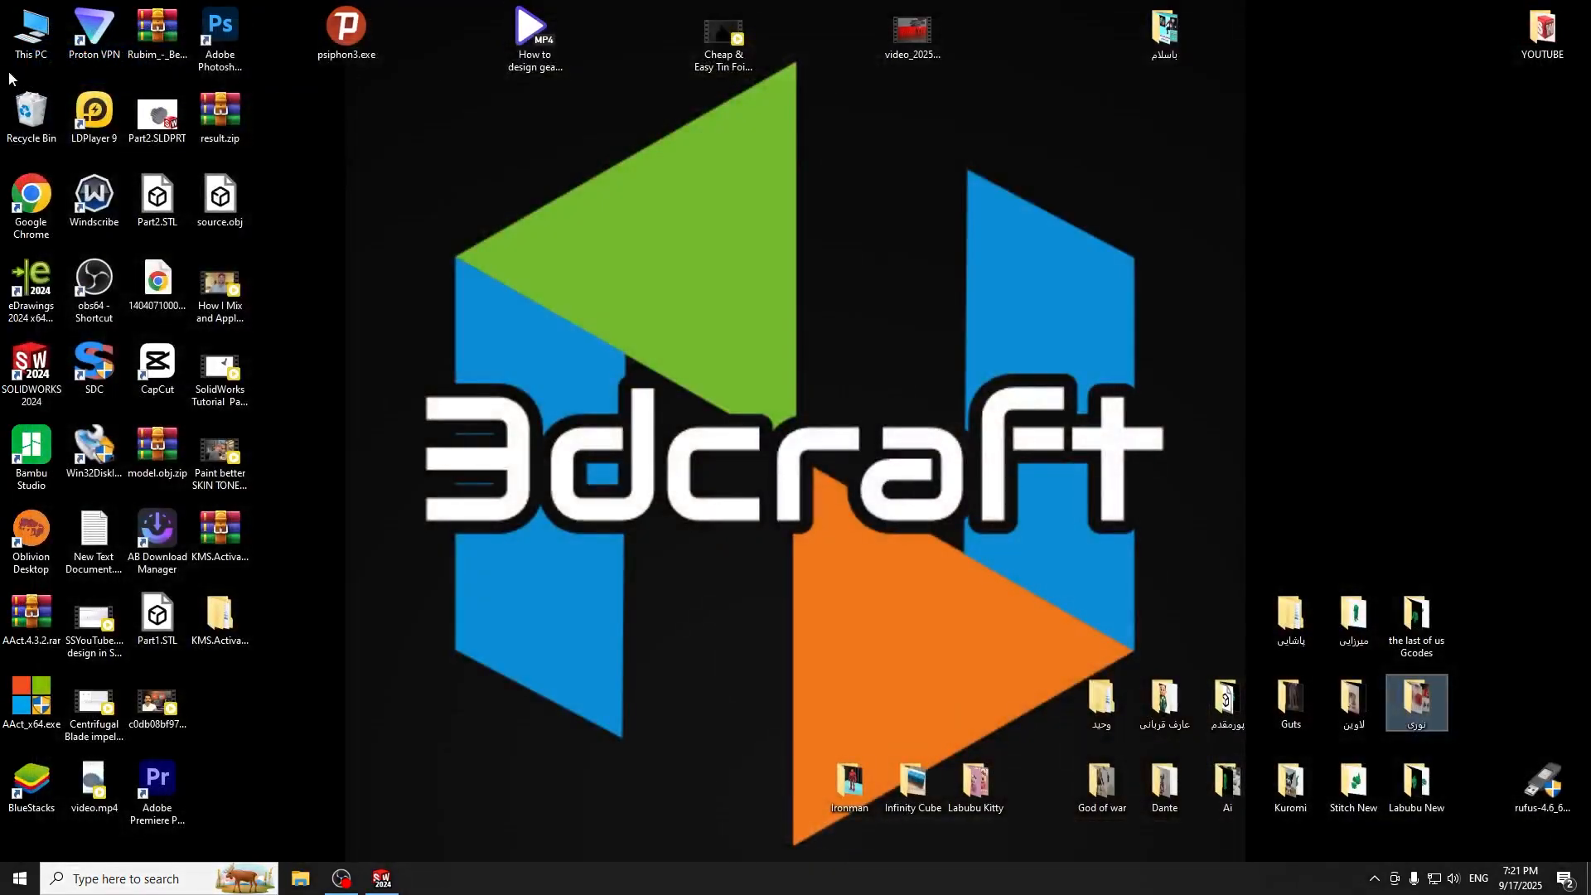
{"action": "double_click", "coordinate": [30, 29]}
{"action": "double_click", "coordinate": [348, 230]}
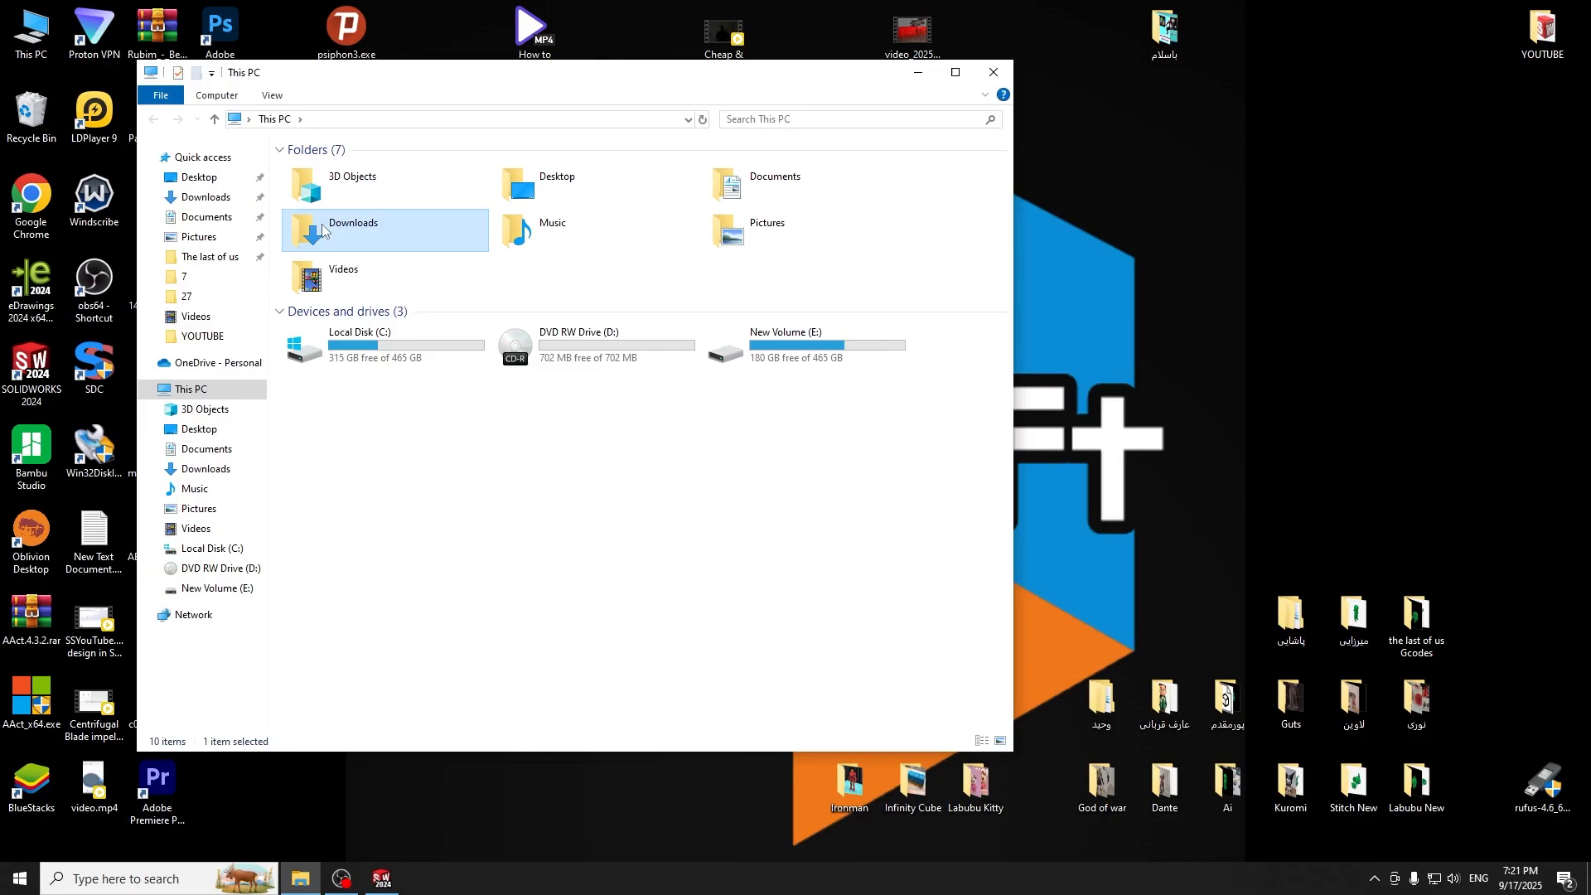
{"action": "scroll", "coordinate": [629, 431], "scroll_direction": "down", "scroll_amount": 3}
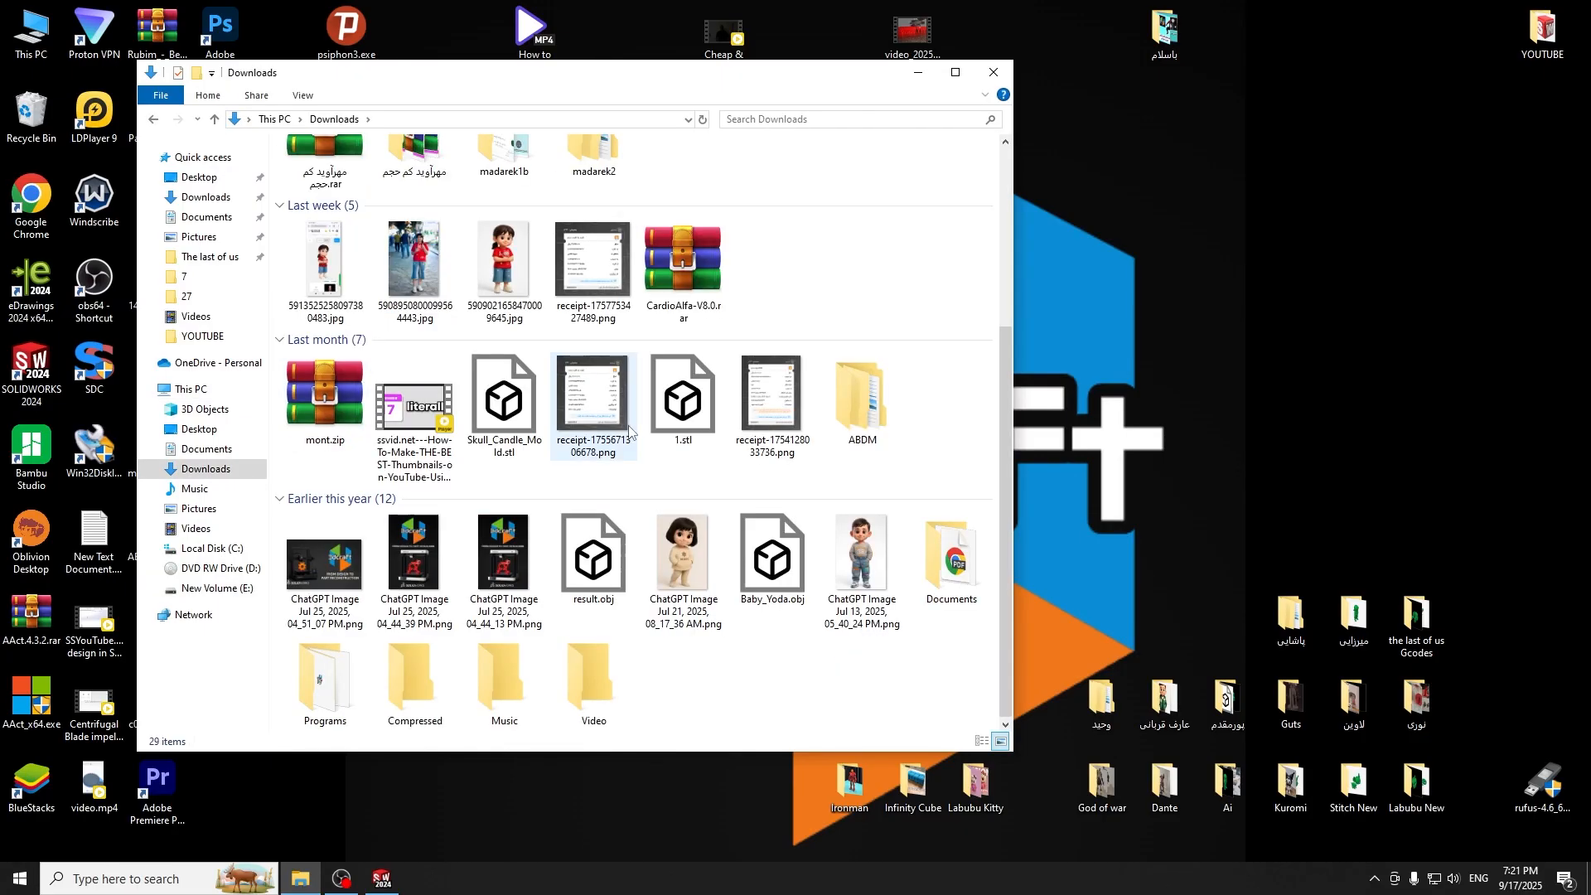
{"action": "left_click", "coordinate": [215, 120]}
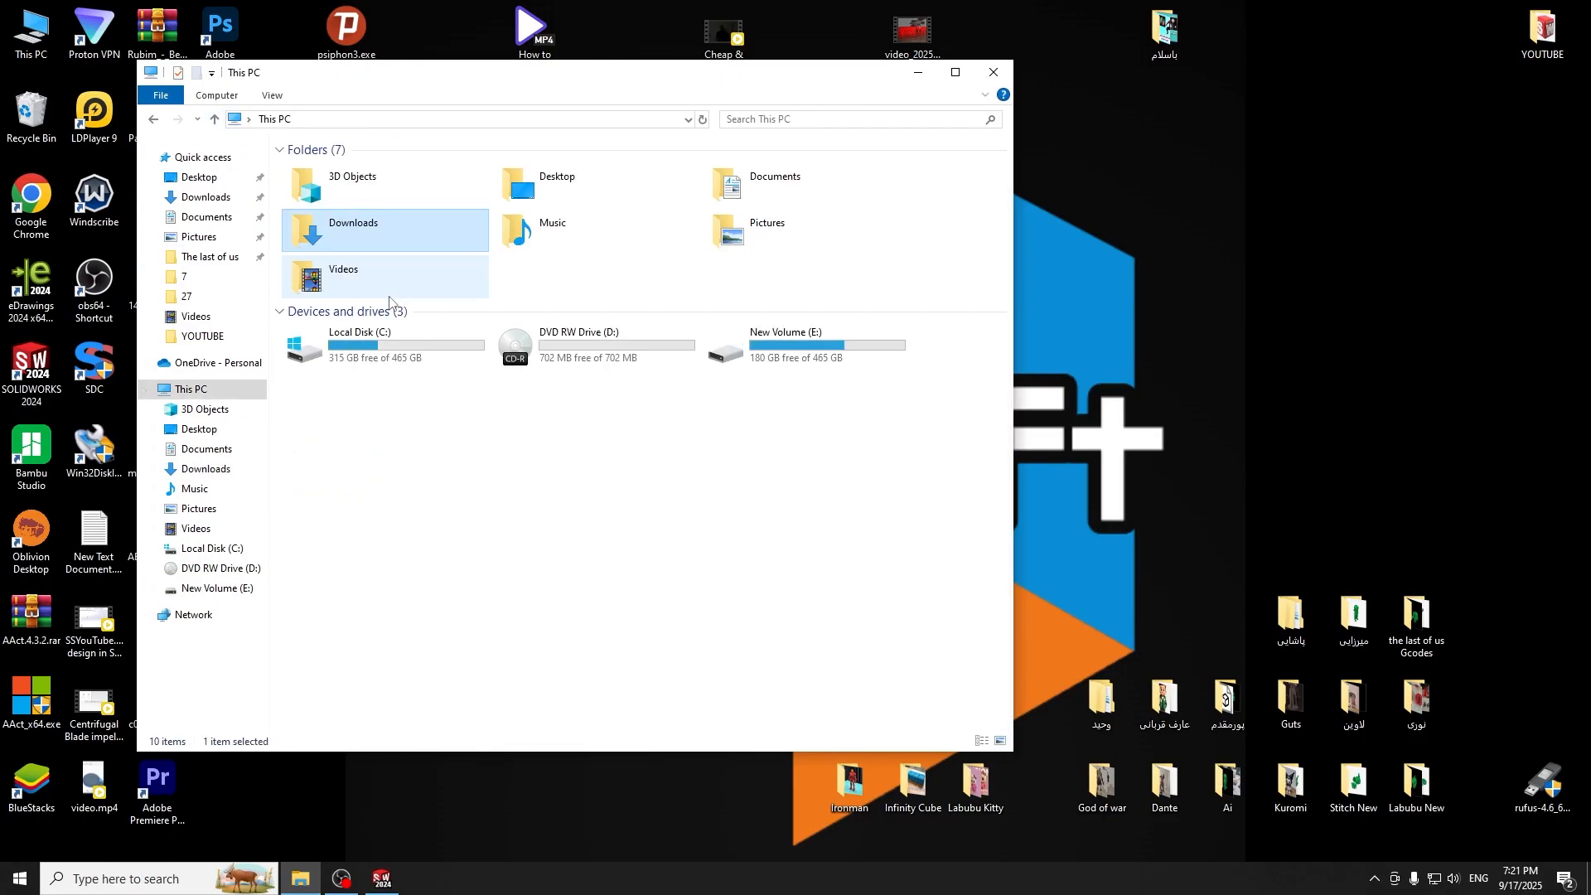
Load vaccum.STL from the Documents folder into Bambu Studio and dismiss the new-version offer.
{"action": "double_click", "coordinate": [775, 185]}
{"action": "left_click_drag", "start_coordinate": [315, 291], "coordinate": [36, 455]}
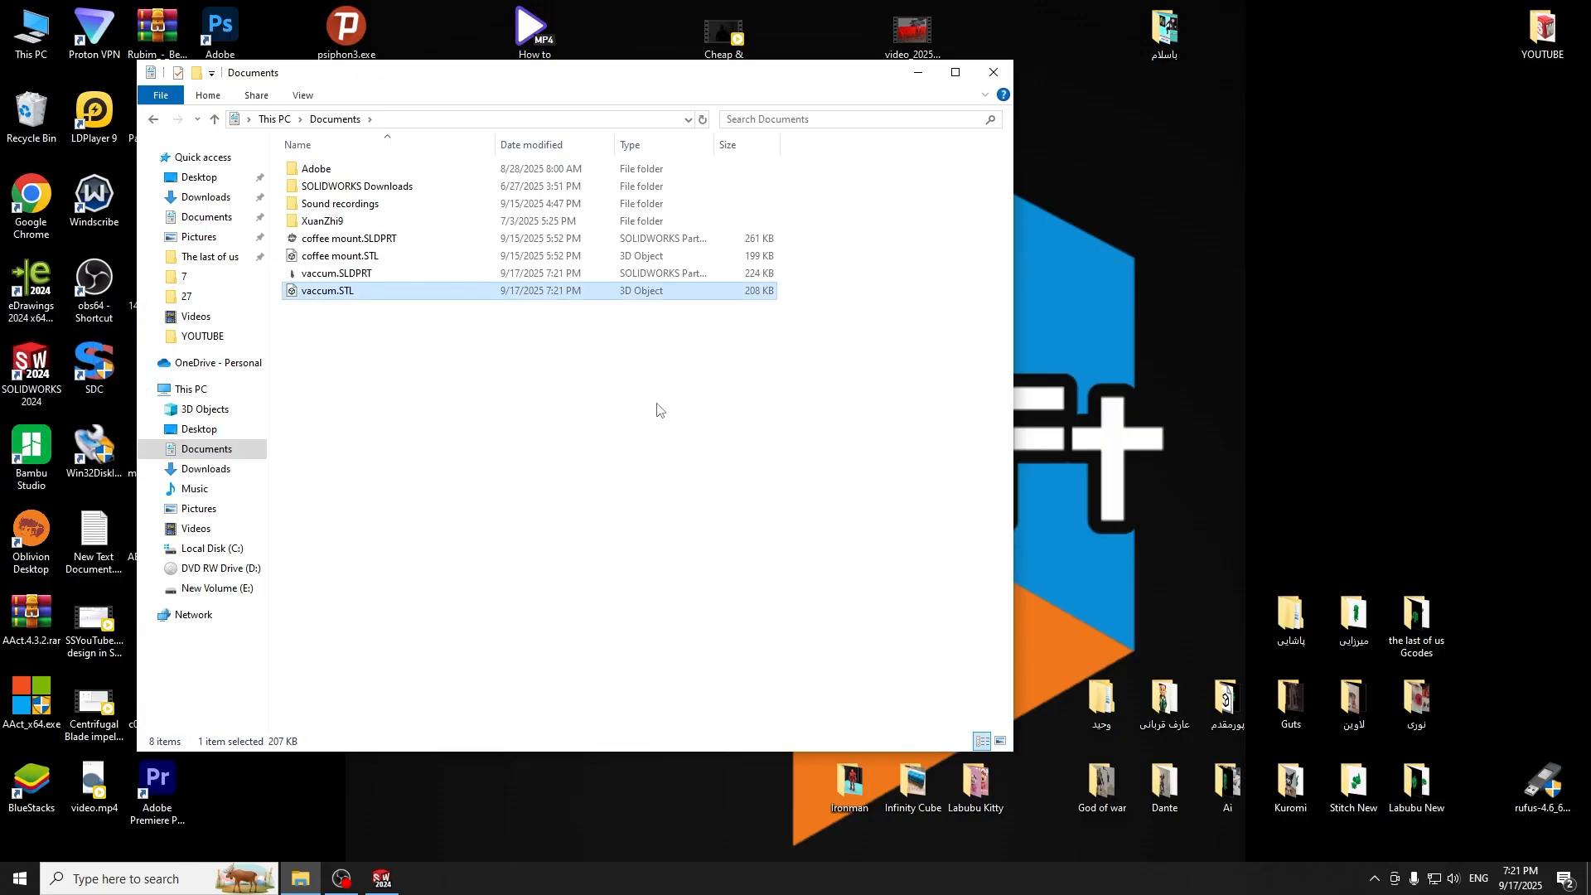
{"action": "left_click_drag", "start_coordinate": [591, 73], "coordinate": [811, 77]}
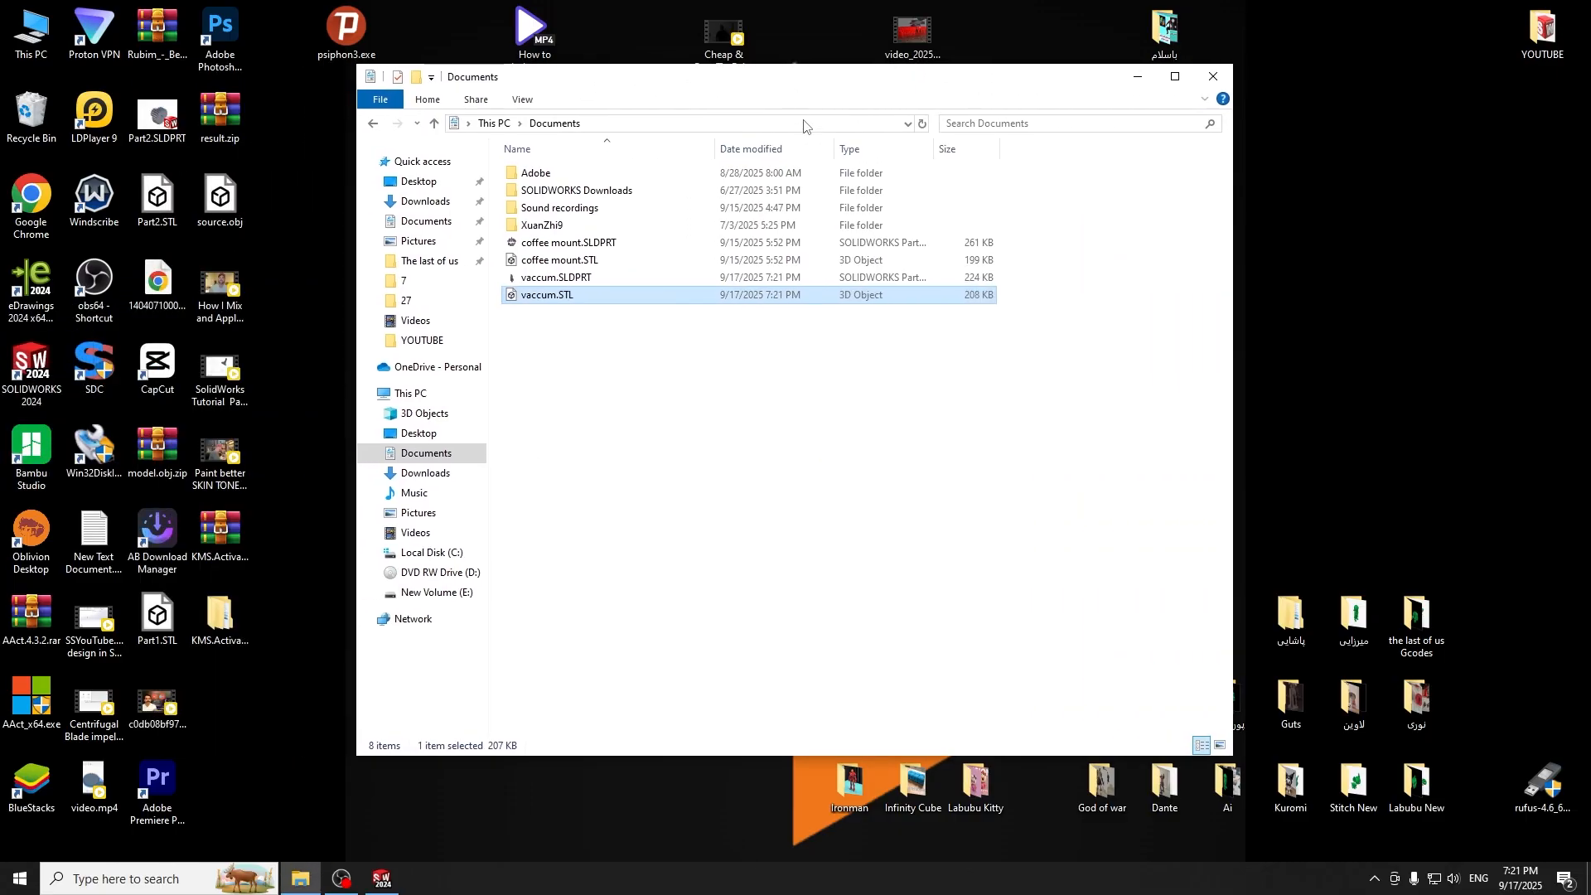
{"action": "left_click", "coordinate": [1137, 77]}
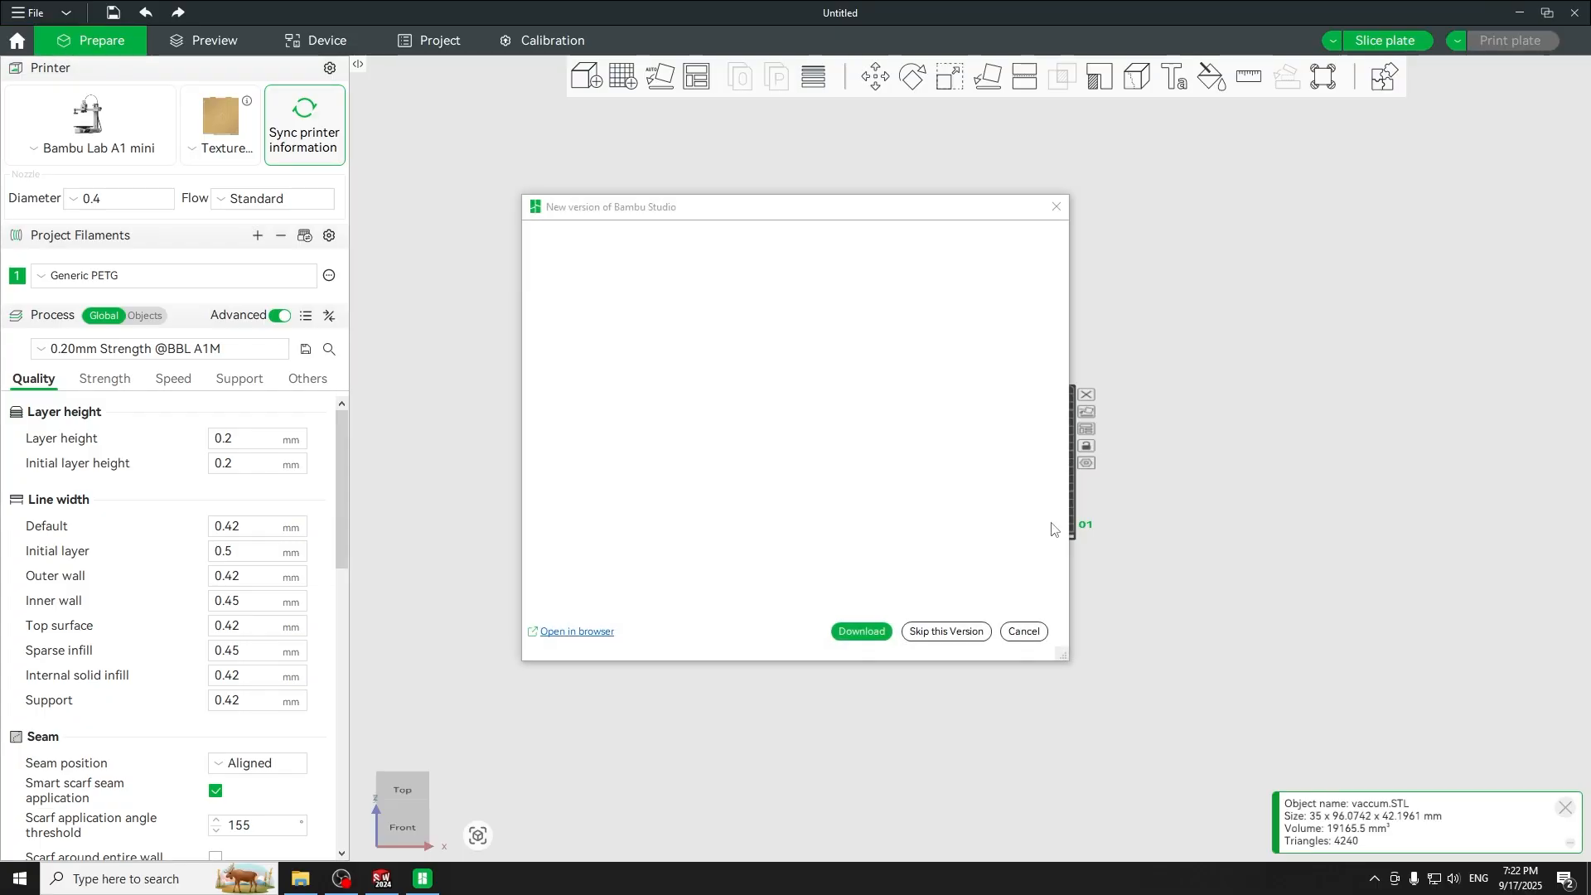
{"action": "left_click", "coordinate": [1024, 629]}
Lay the adapter on the round barbed end's face so it stands upright on the build plate.
{"action": "scroll", "coordinate": [1042, 489], "scroll_direction": "up", "scroll_amount": 5}
{"action": "left_click_drag", "start_coordinate": [1075, 521], "coordinate": [1017, 512]}
{"action": "scroll", "coordinate": [944, 468], "scroll_direction": "up", "scroll_amount": 4}
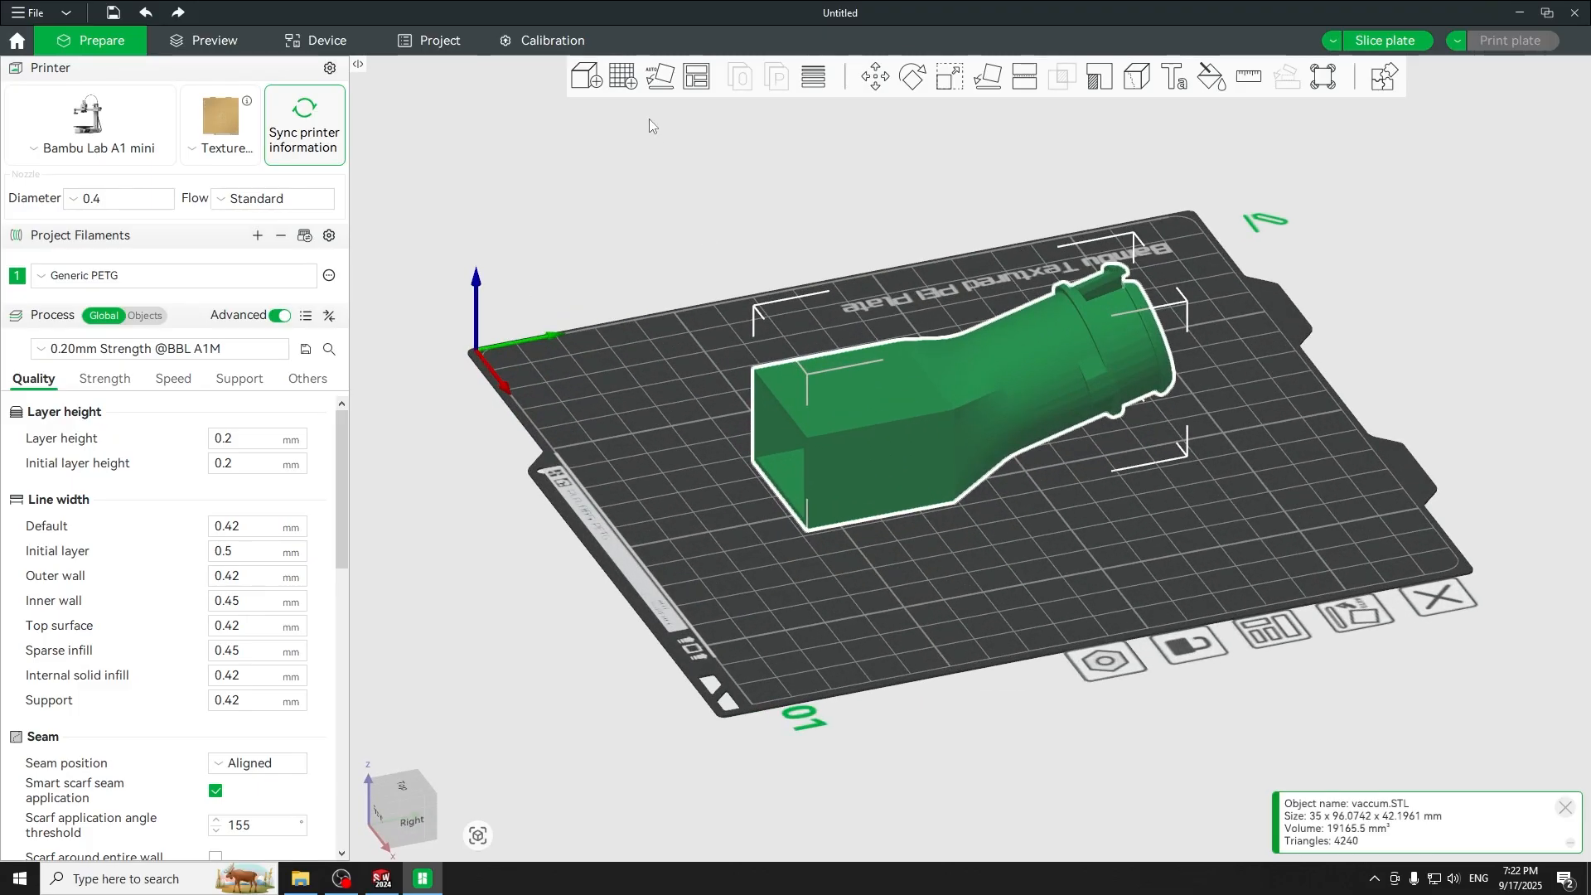
{"action": "left_click", "coordinate": [988, 76]}
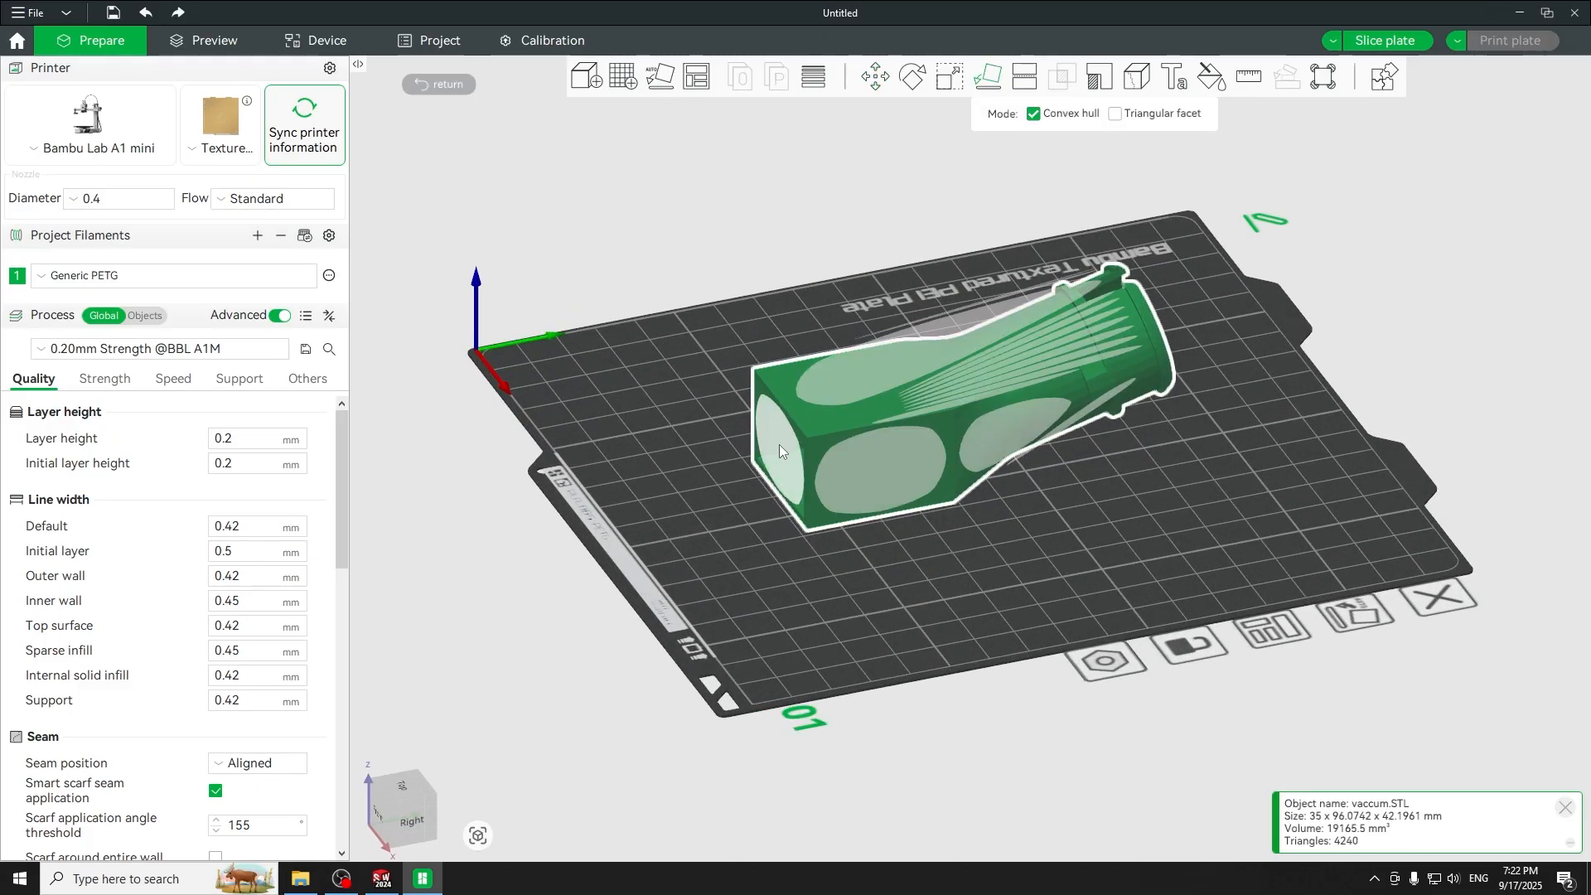
{"action": "left_click_drag", "start_coordinate": [1245, 330], "coordinate": [1054, 487]}
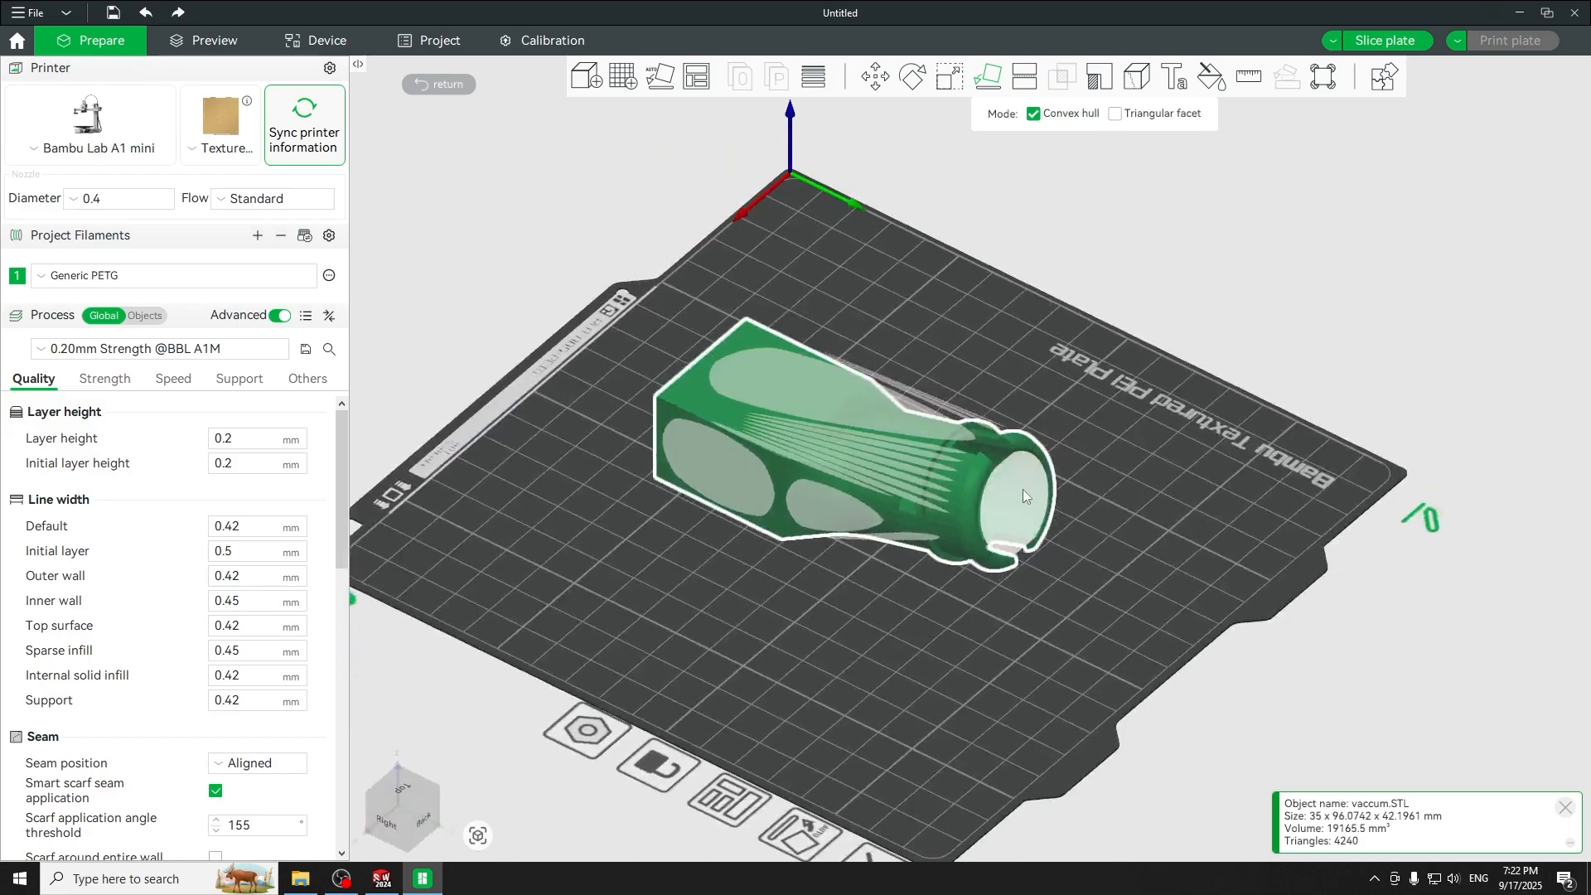
{"action": "left_click", "coordinate": [1022, 489]}
{"action": "left_click_drag", "start_coordinate": [967, 603], "coordinate": [1017, 530]}
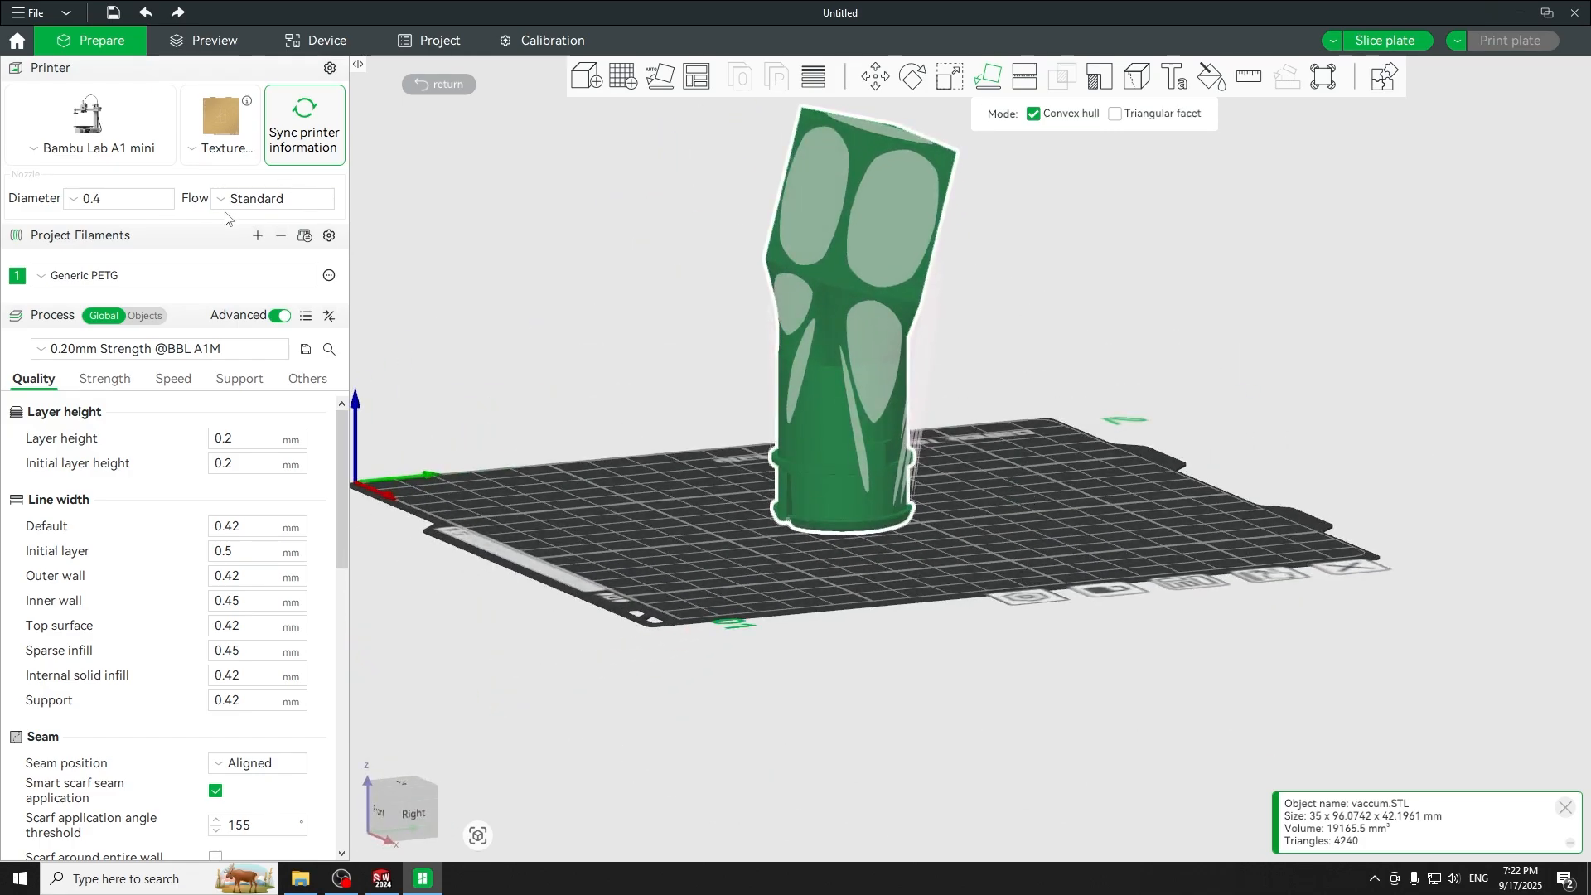
Enable supports for the print and slice the plate.
{"action": "left_click", "coordinate": [219, 383]}
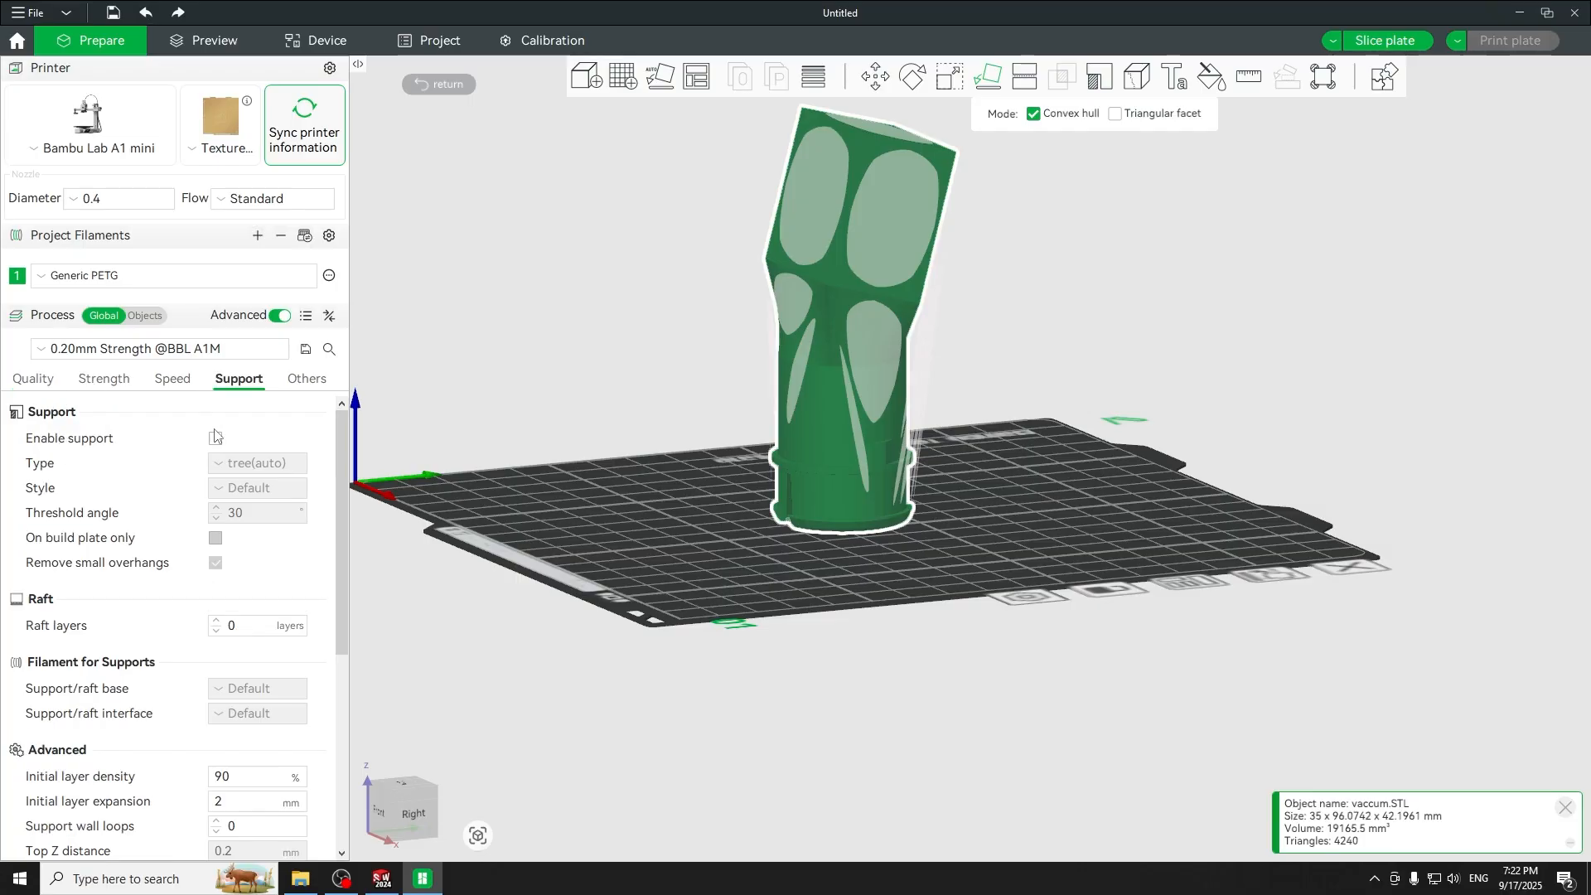
{"action": "left_click", "coordinate": [215, 438]}
{"action": "left_click", "coordinate": [1385, 40]}
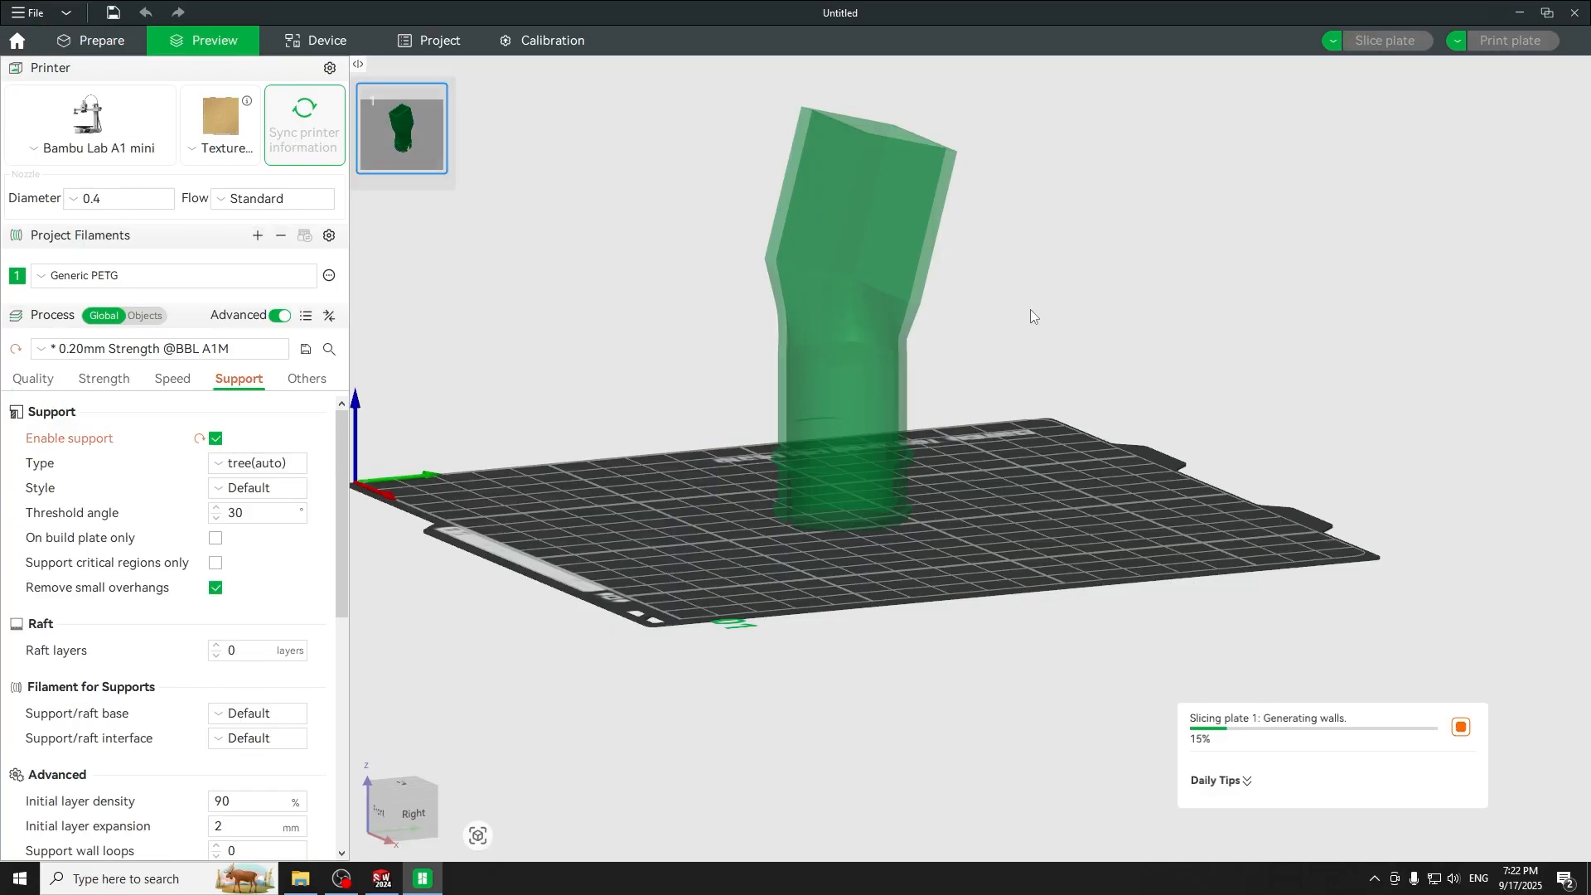
{"action": "mouse_move", "coordinate": [1042, 435]}
{"action": "left_mouse_down"}
{"action": "mouse_move", "coordinate": [998, 471]}
{"action": "mouse_move", "coordinate": [956, 411]}
{"action": "mouse_move", "coordinate": [1014, 446]}
{"action": "left_mouse_up"}
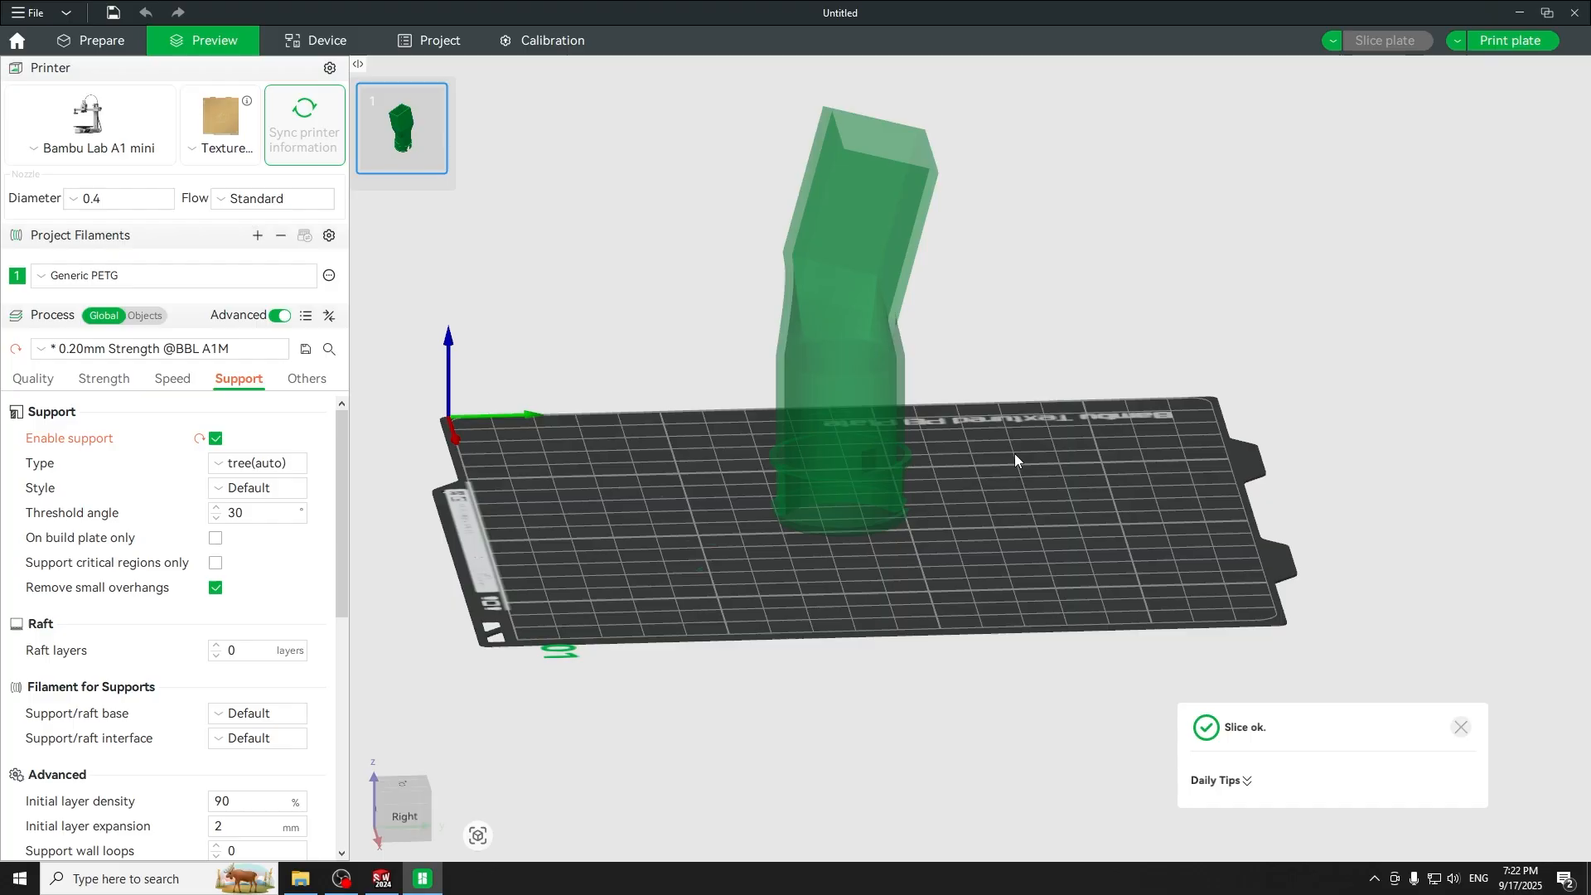
Colour the sliced preview by Line Type and inspect the supports, brim and walls around the adapter.
{"action": "left_click", "coordinate": [1251, 92]}
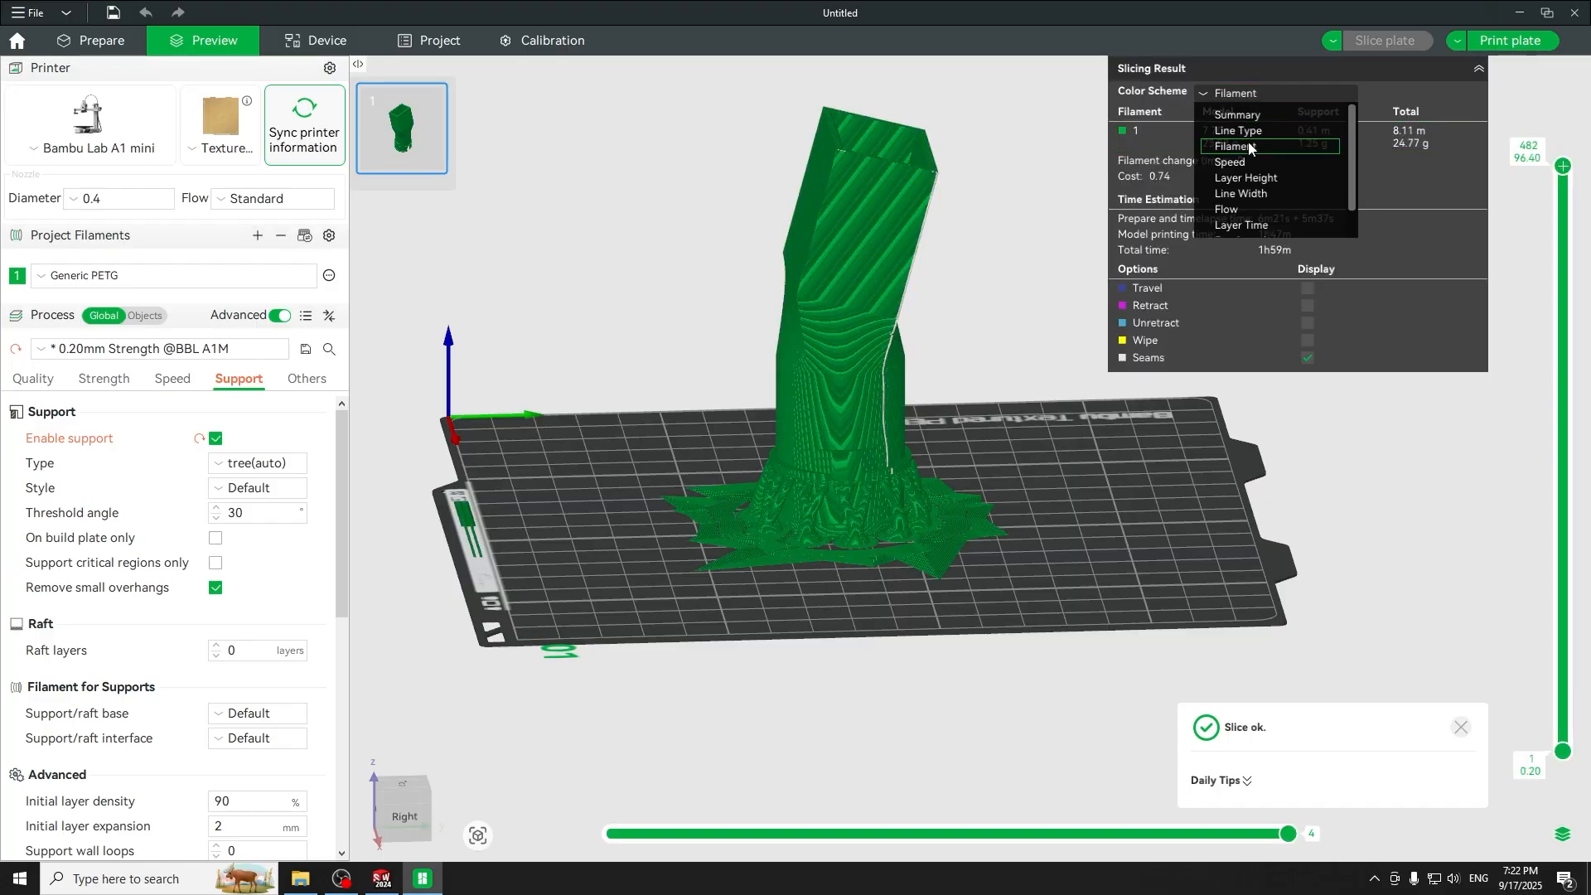
{"action": "left_click", "coordinate": [1247, 132]}
{"action": "left_click_drag", "start_coordinate": [1027, 466], "coordinate": [960, 465]}
{"action": "scroll", "coordinate": [1004, 512], "scroll_direction": "up", "scroll_amount": 3}
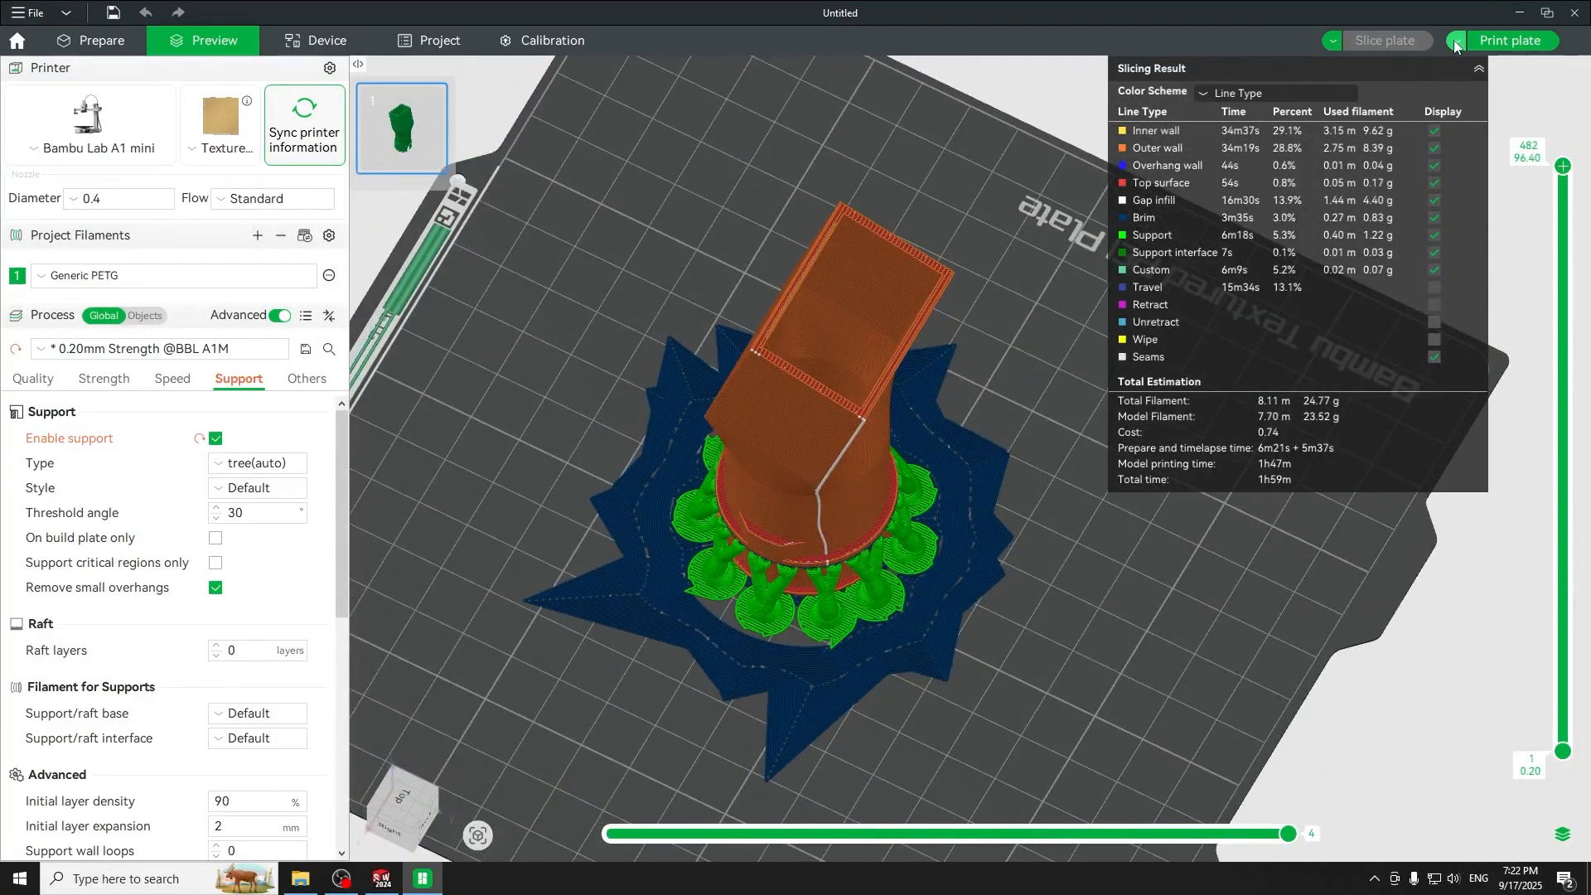
{"action": "left_click_drag", "start_coordinate": [1027, 308], "coordinate": [983, 355]}
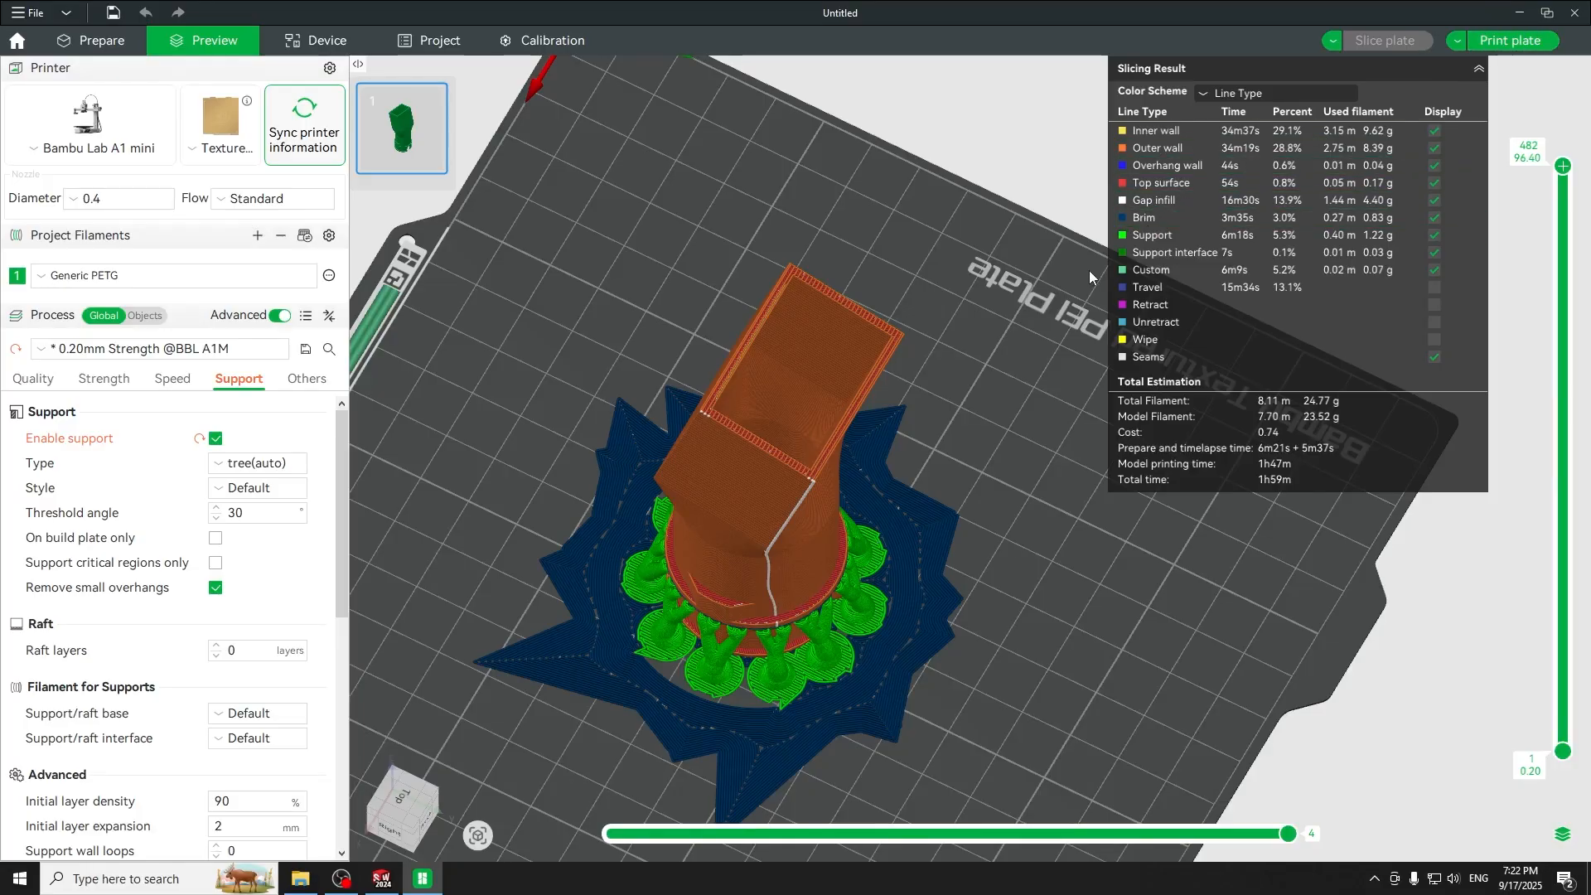
{"action": "left_click_drag", "start_coordinate": [1089, 271], "coordinate": [966, 405]}
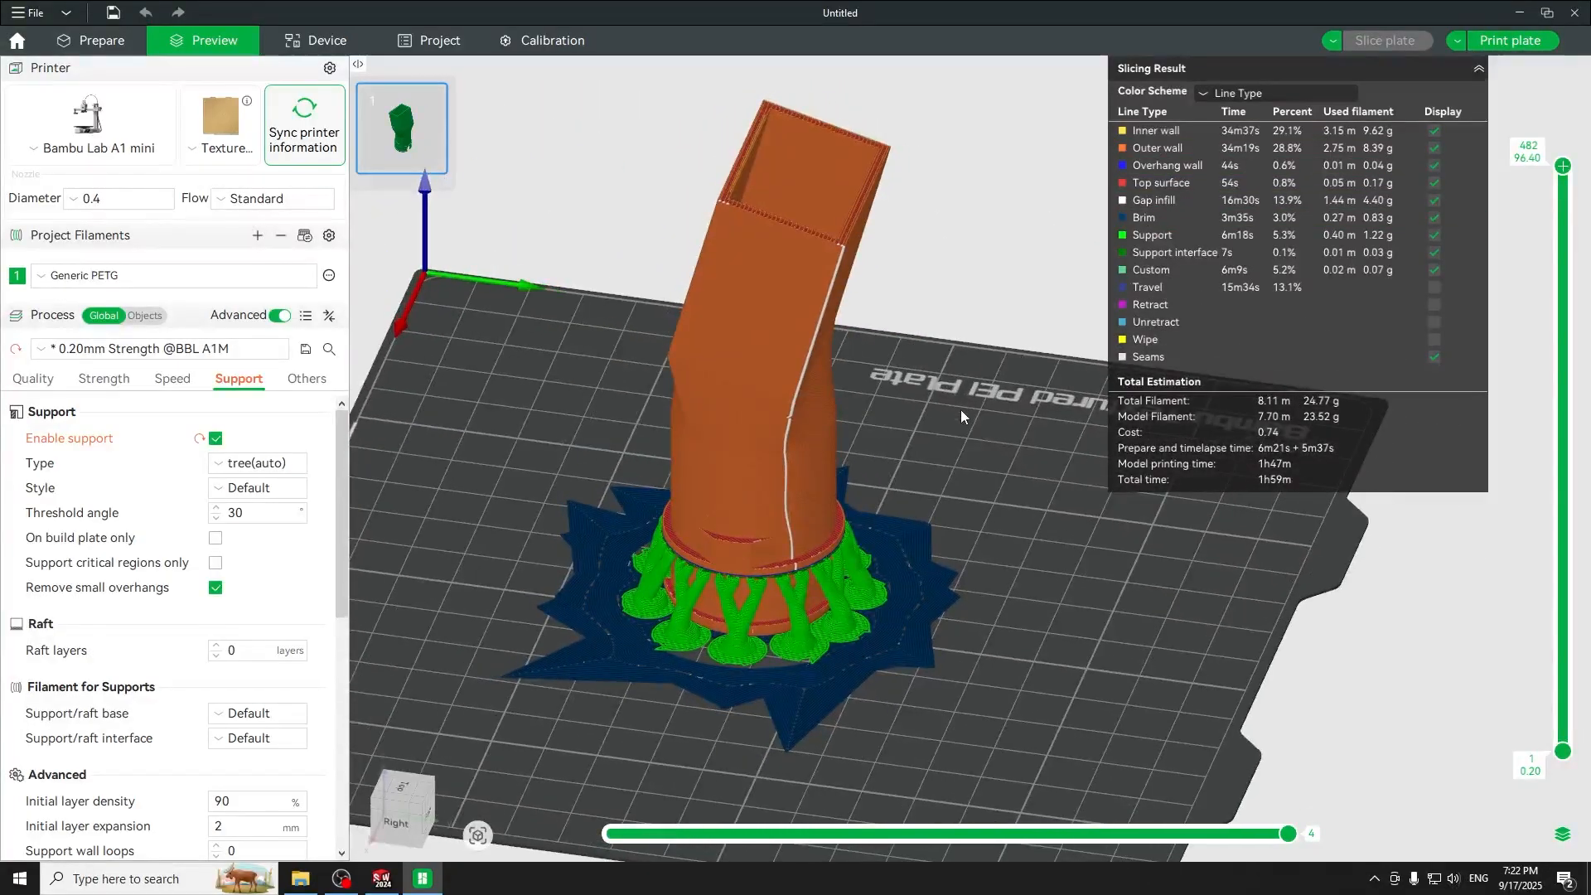